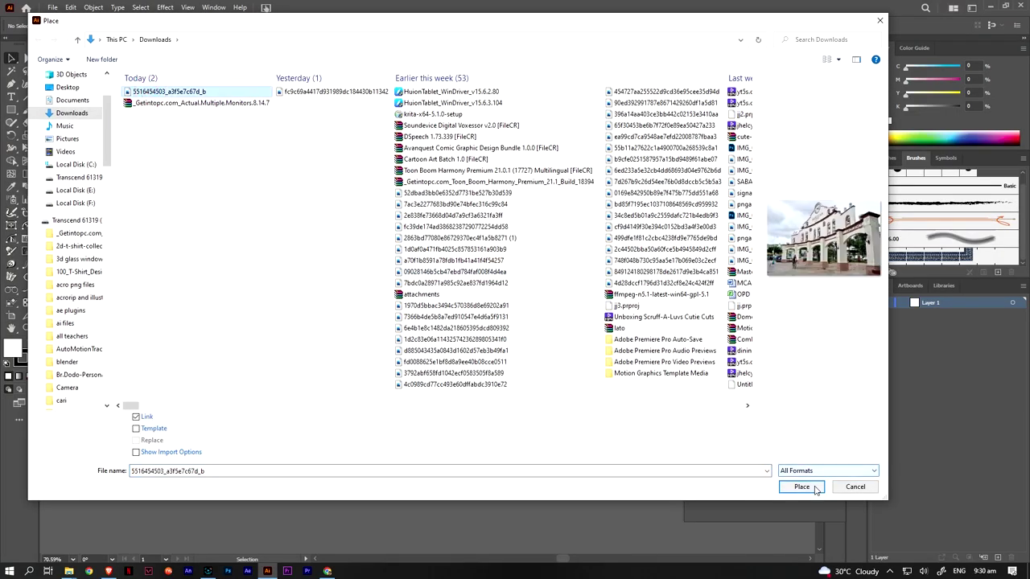
Place the Marikina City arch photo on the artboard, locked on Layer 1, with Layer 2 above
click(801, 487)
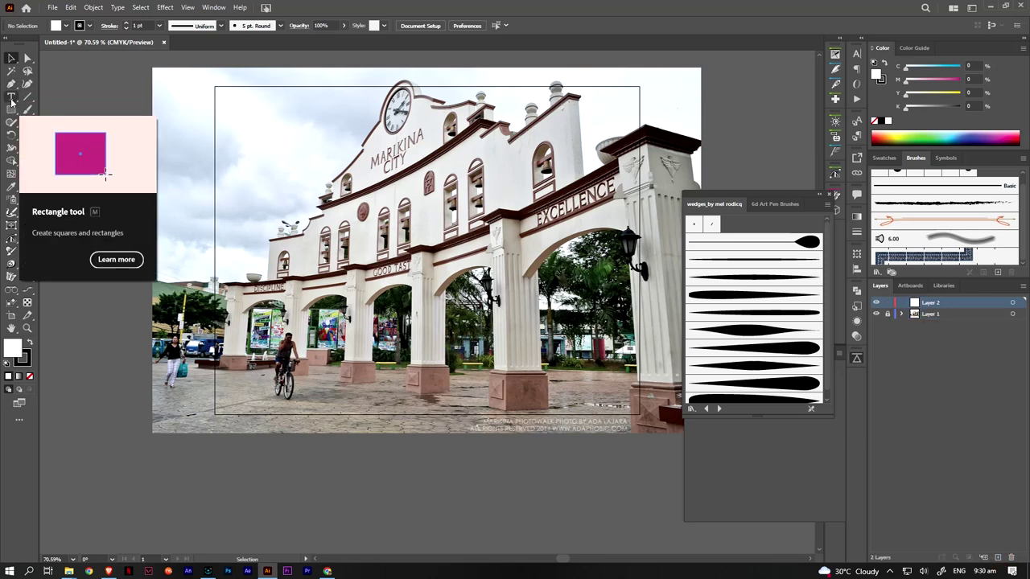
click(11, 83)
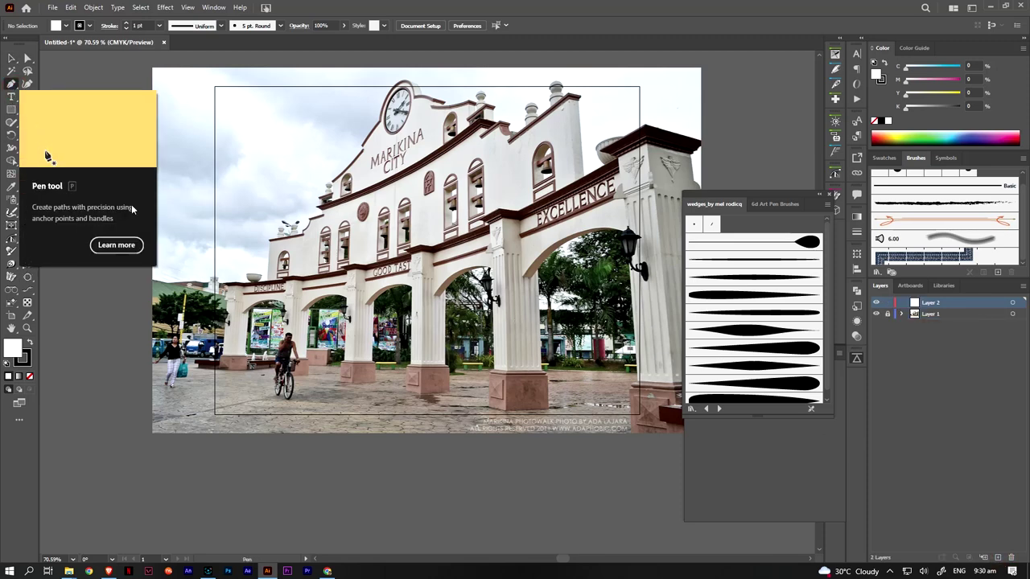
Start an unfilled pen outline down the tower's right edge and zoom to 200%
click(580, 102)
click(584, 173)
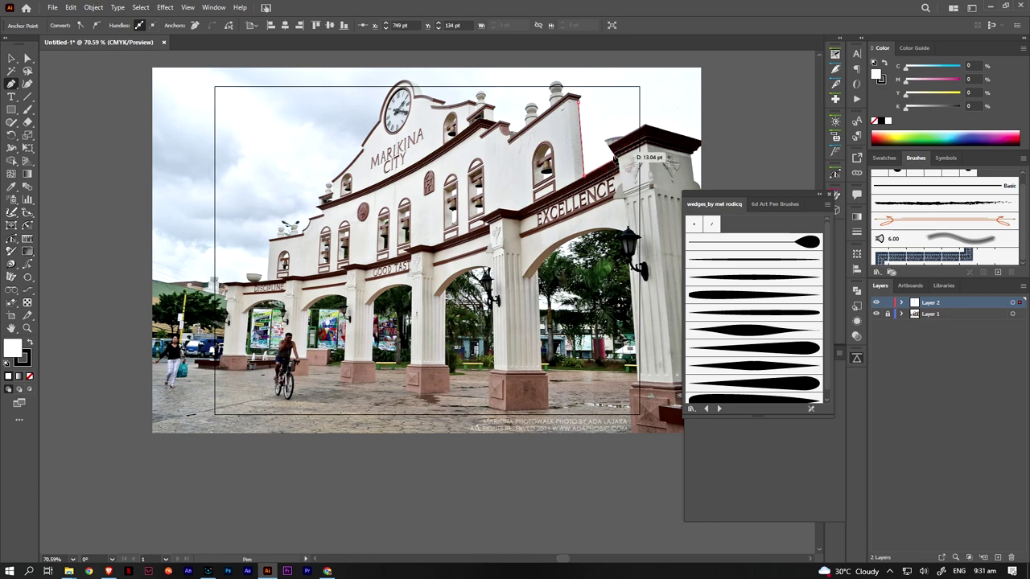
click(874, 121)
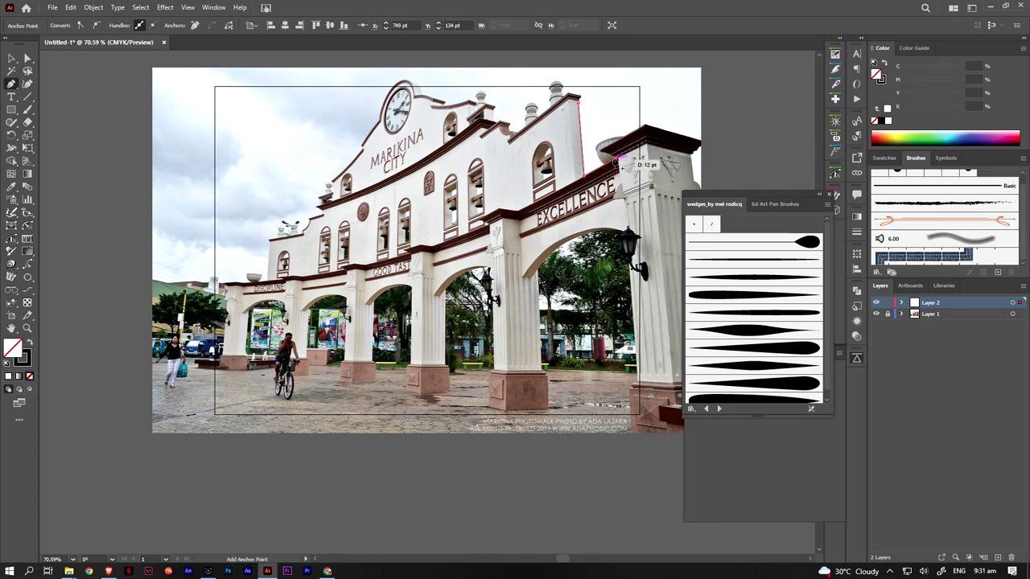
key(ctrl+plus)
key(ctrl+plus)
key(ctrl+plus)
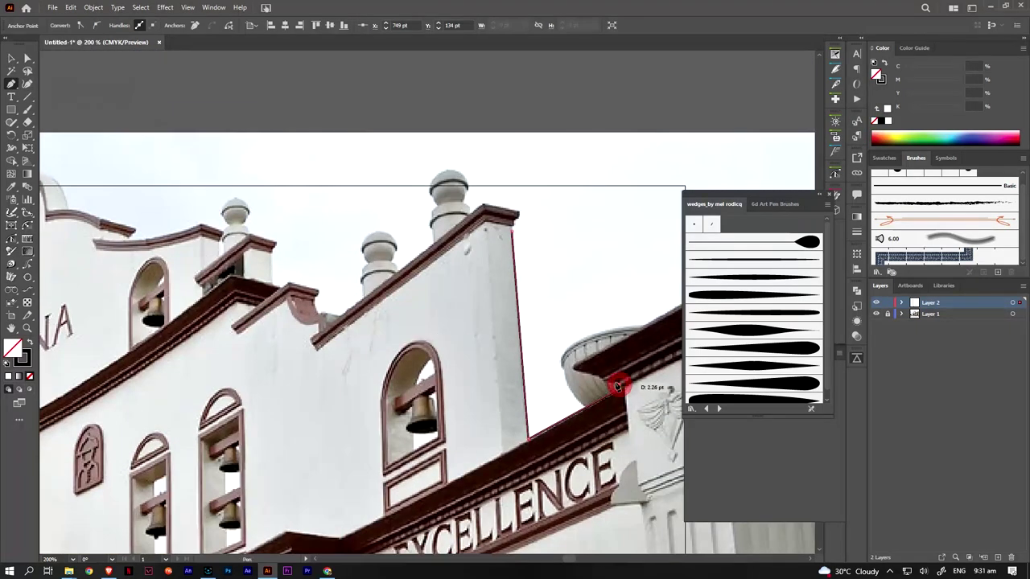
scroll(601, 383, right, 5)
scroll(601, 383, up, 1)
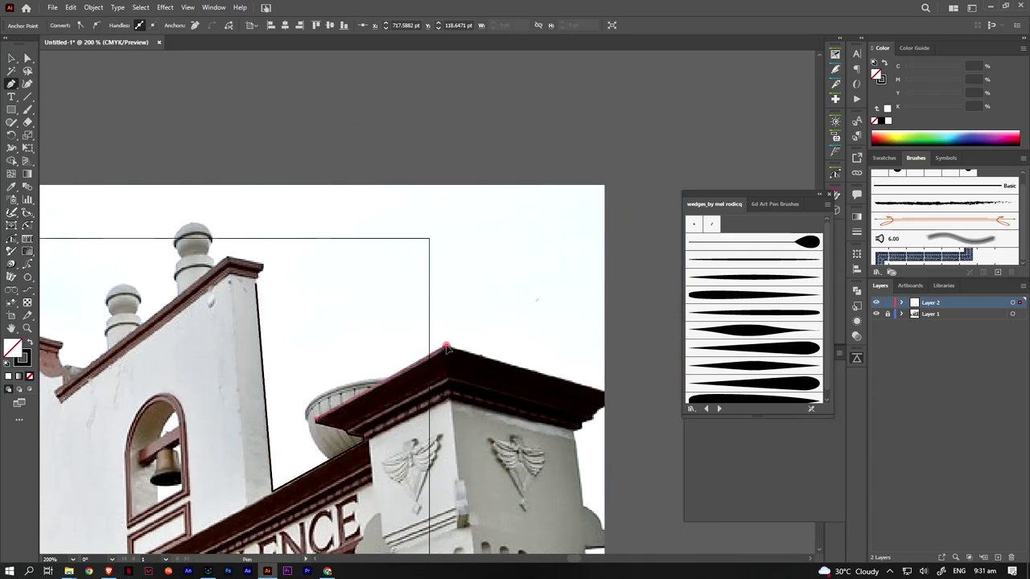
Anchor the path around the right pillar's cornice and down both its sides
click(611, 392)
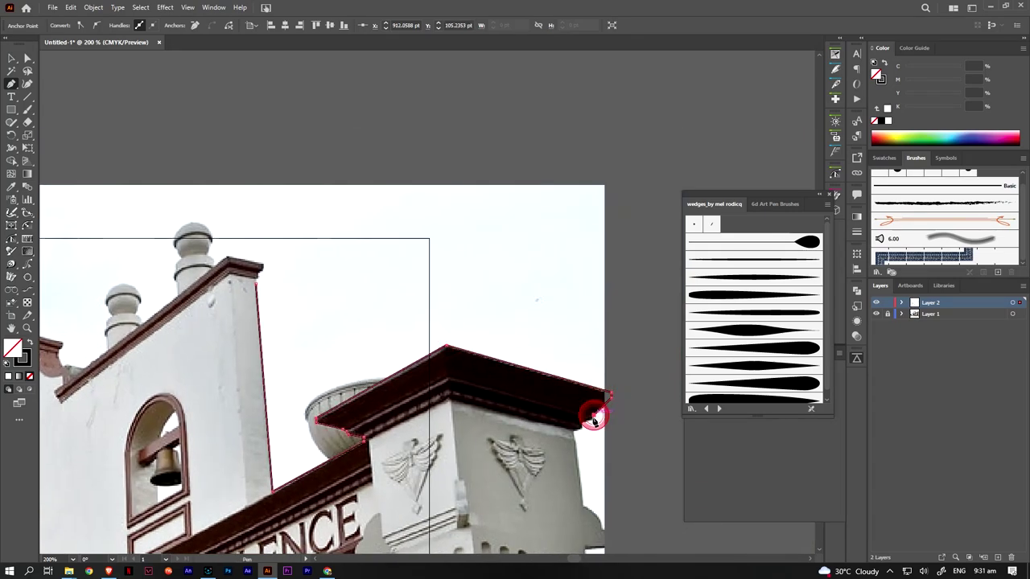
drag(592, 466, 565, 309)
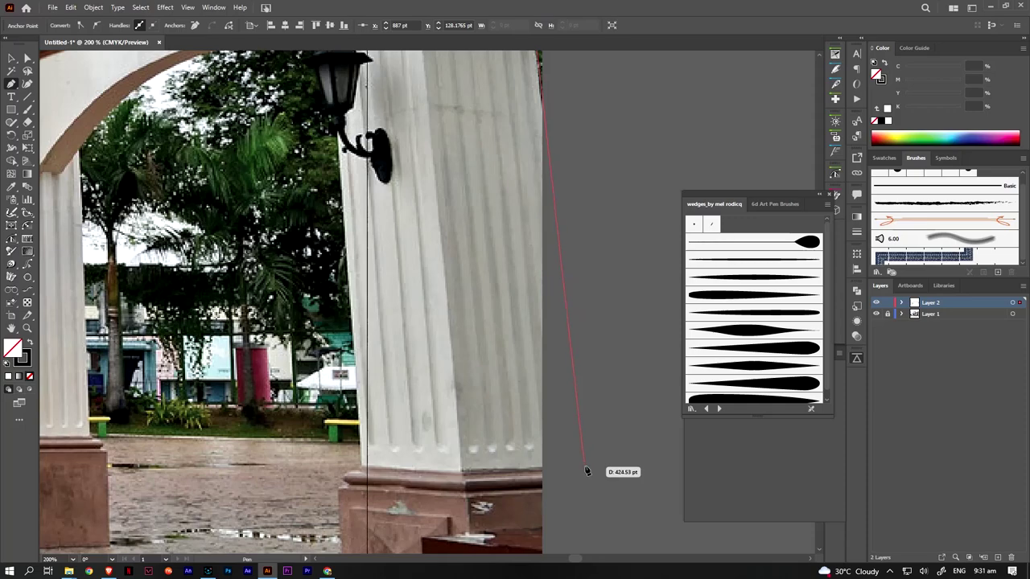
click(585, 468)
scroll(420, 508, up, 5)
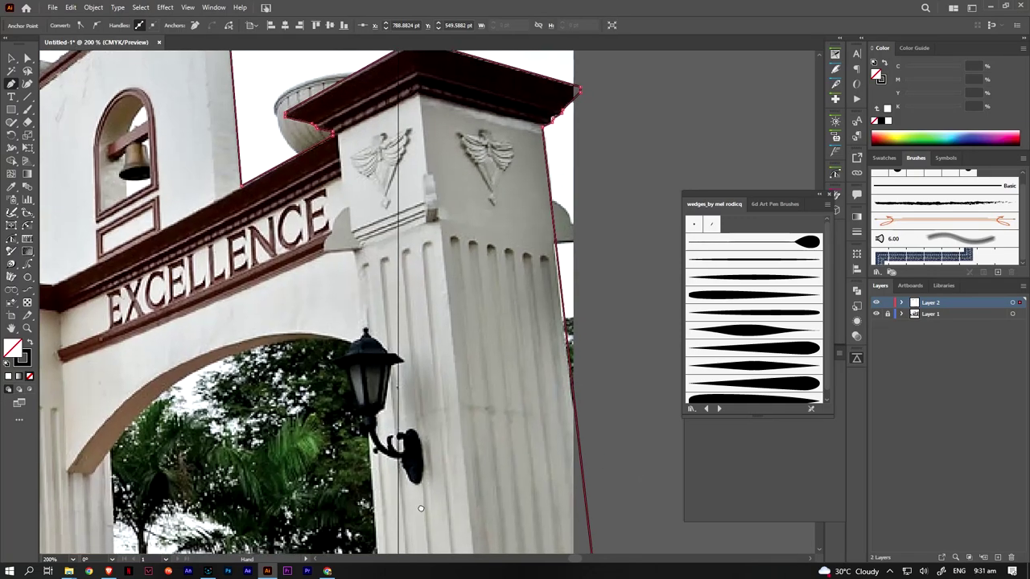
click(335, 240)
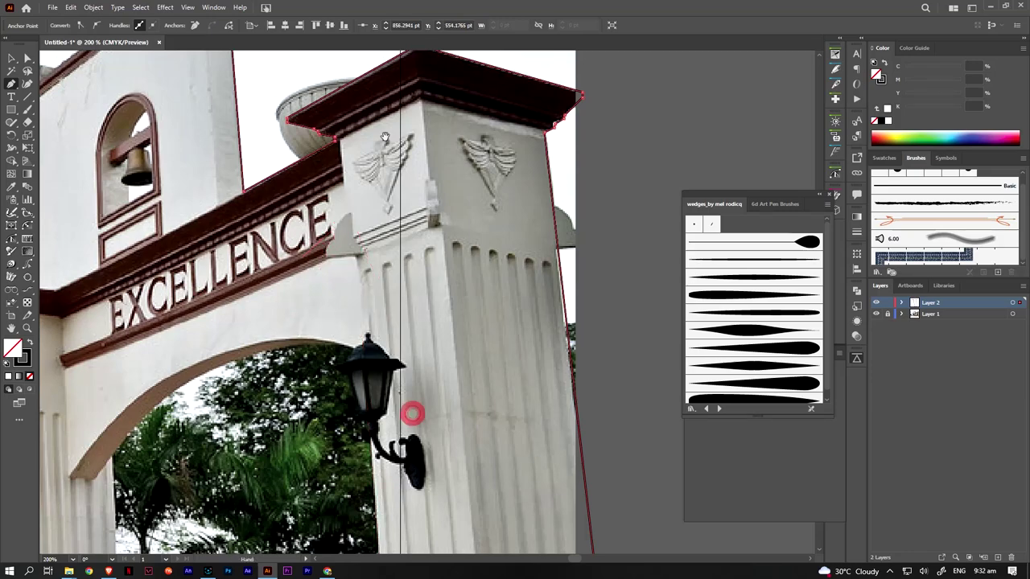
scroll(413, 414, down, 5)
click(340, 427)
scroll(364, 304, up, 4)
Continue the path past the lantern and curve it along the EXCELLENCE arch
click(364, 304)
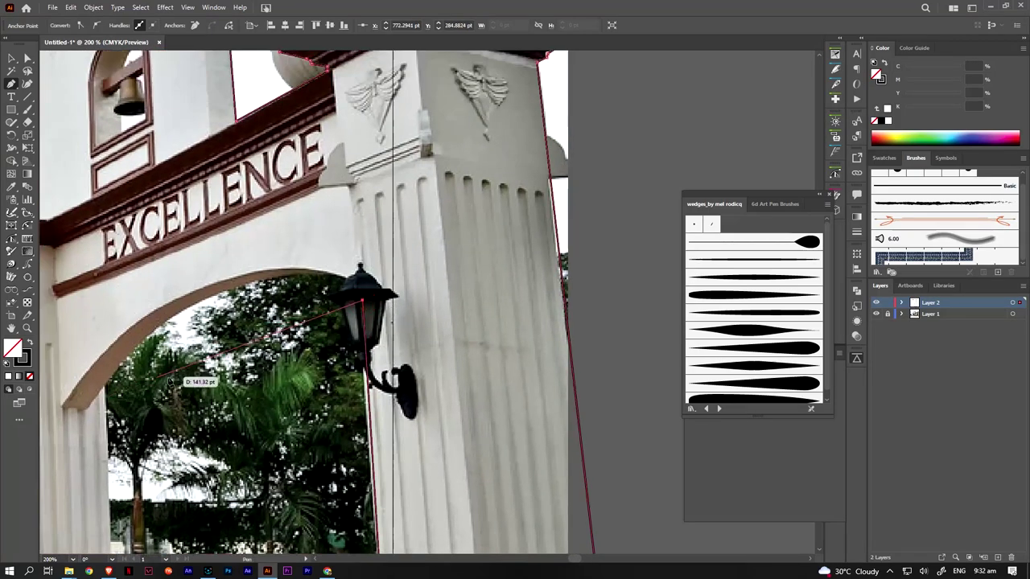
scroll(230, 321, down, 2)
scroll(230, 322, left, 3)
scroll(69, 483, left, 4)
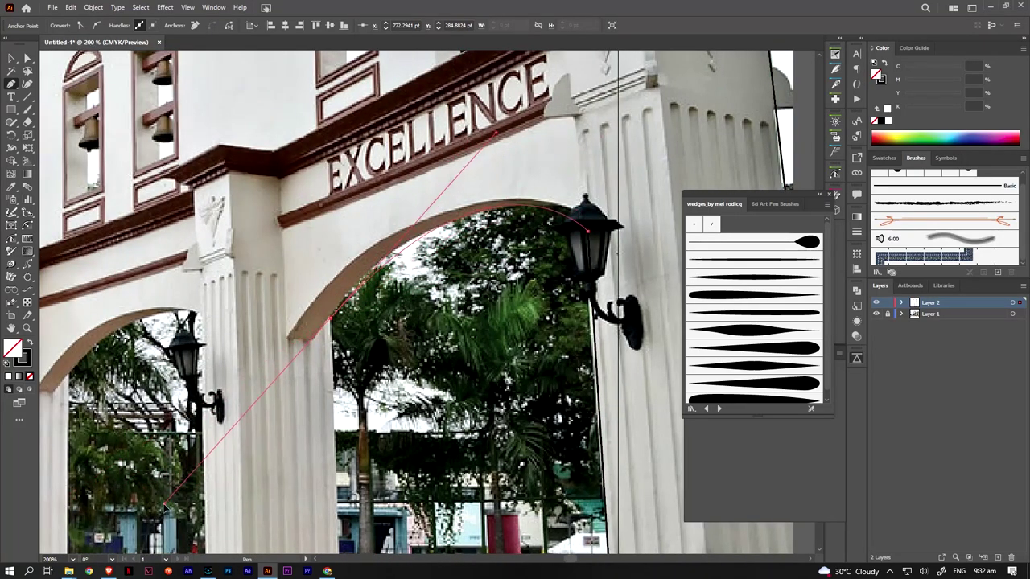
drag(428, 233, 296, 300)
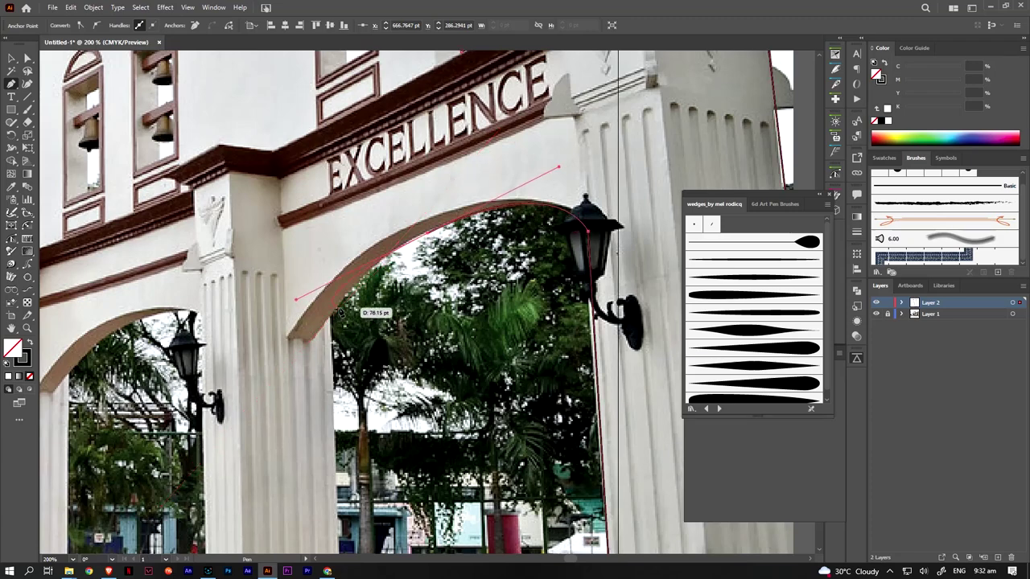
click(330, 318)
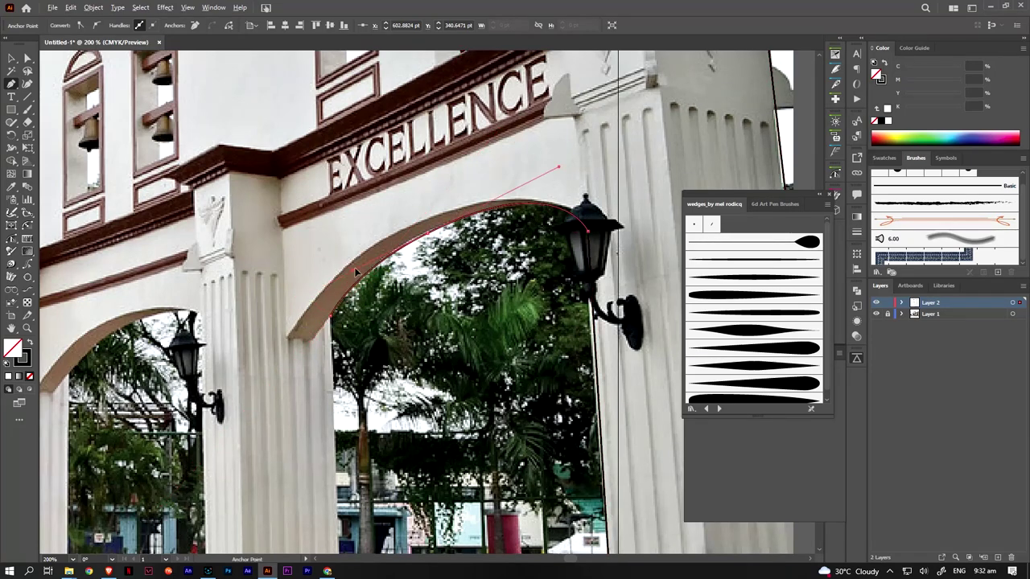
scroll(266, 350, down, 6)
Extend the outline over the GOOD TASTE arch to the next pillar base
click(190, 347)
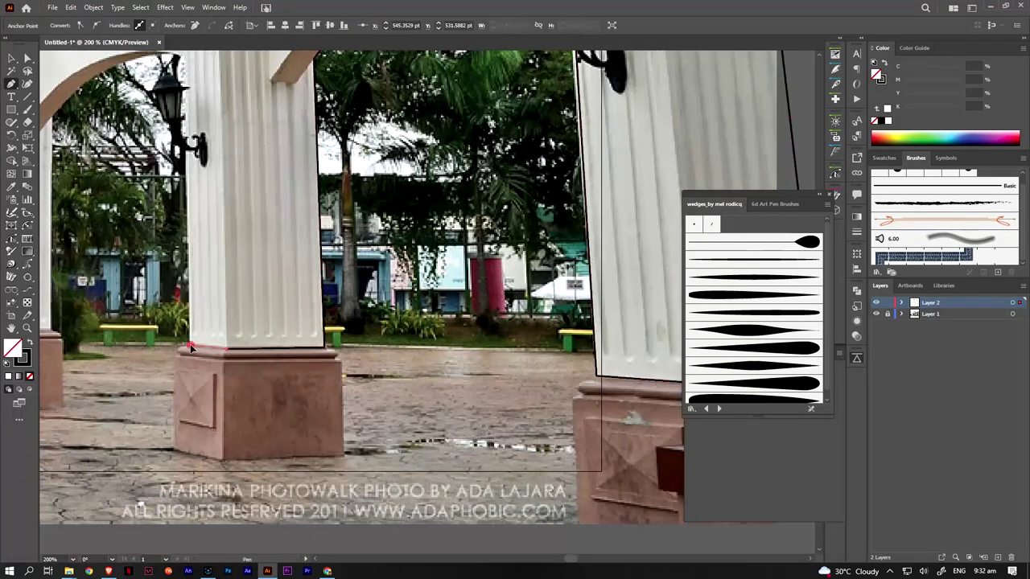
scroll(191, 347, up, 5)
scroll(191, 348, left, 3)
drag(292, 251, 242, 291)
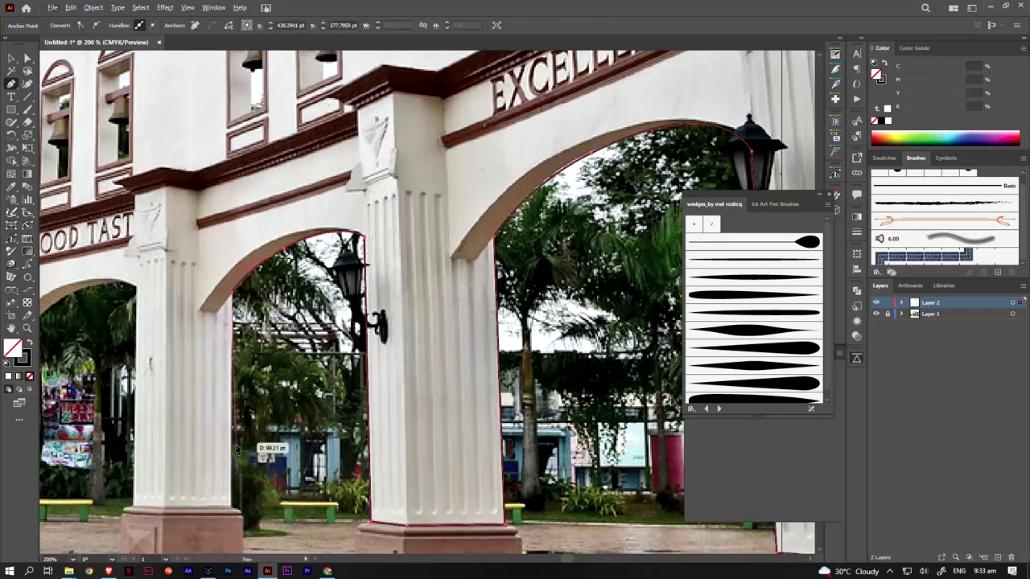
click(243, 488)
scroll(243, 488, down, 4)
scroll(243, 489, left, 3)
Trace the DISCIPLINE arch from its pillar base over the top to the far base
click(337, 338)
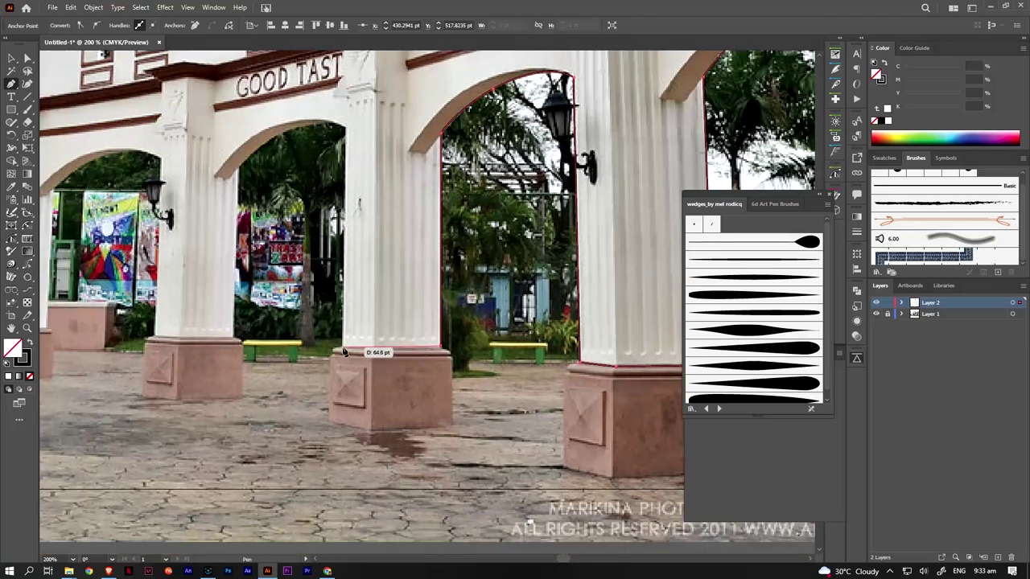
scroll(338, 338, up, 4)
click(338, 269)
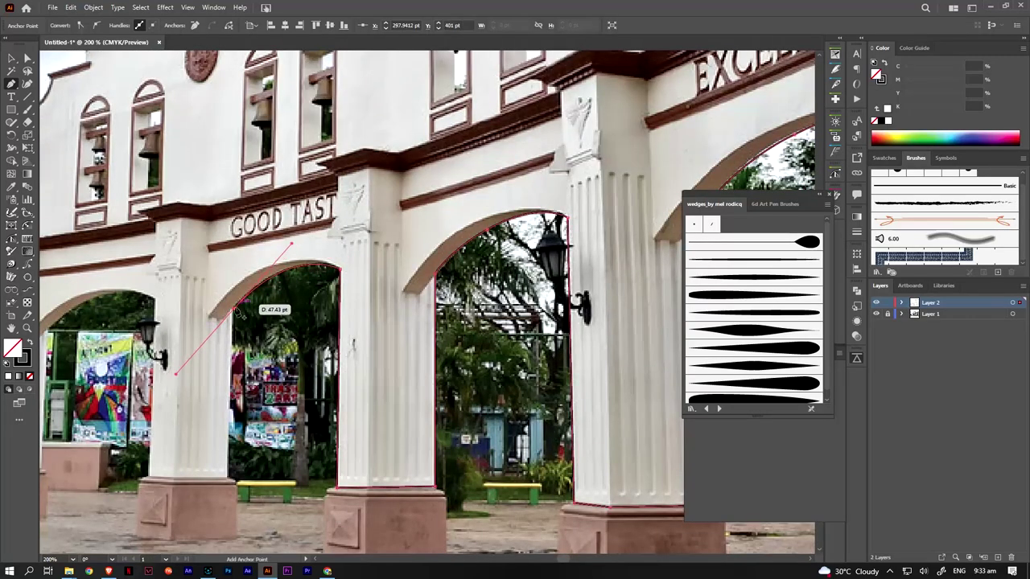
scroll(263, 356, down, 3)
scroll(263, 356, left, 1)
scroll(193, 344, up, 3)
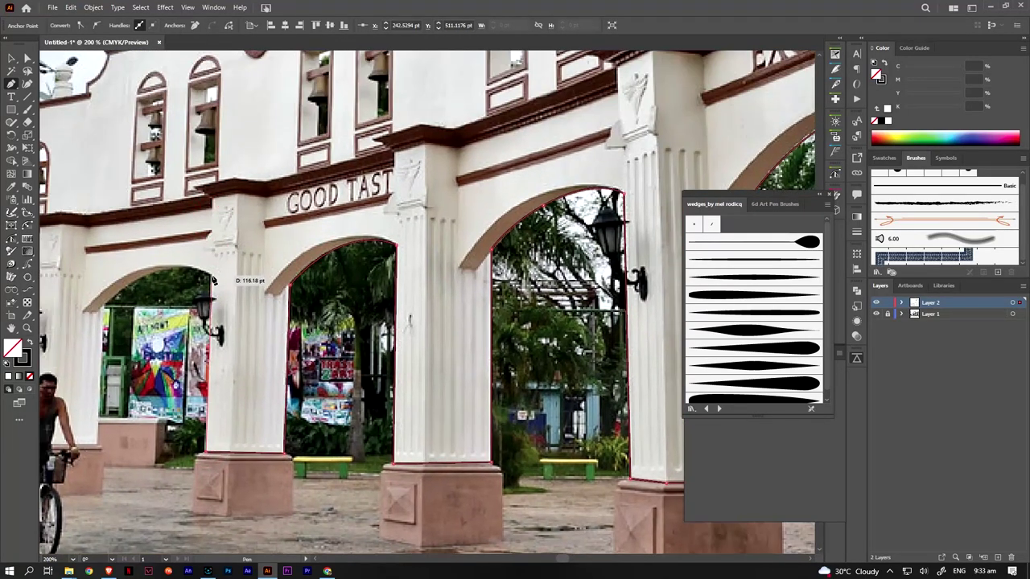
scroll(205, 342, left, 4)
drag(279, 413, 207, 416)
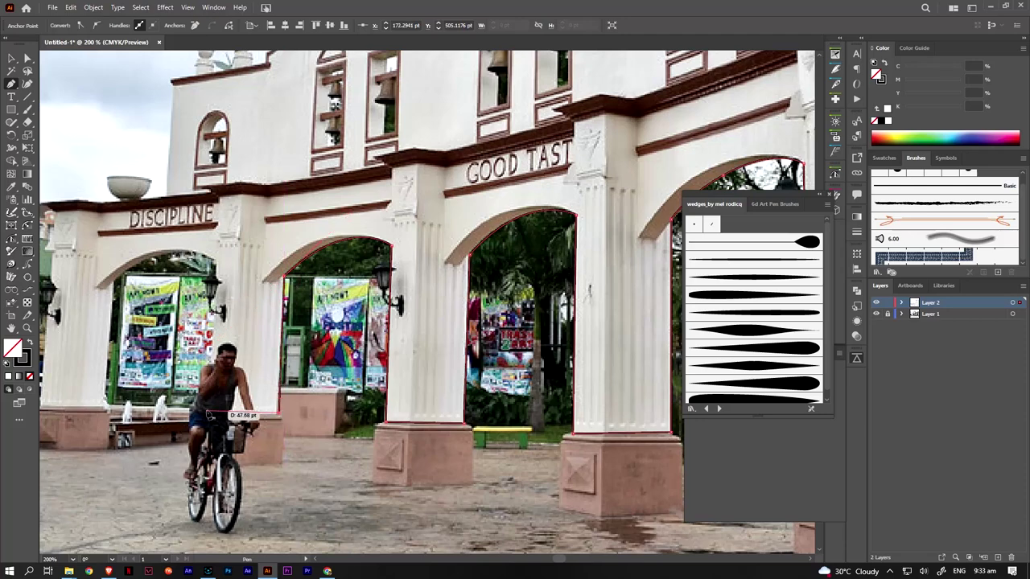
scroll(216, 312, left, 2)
scroll(241, 306, left, 3)
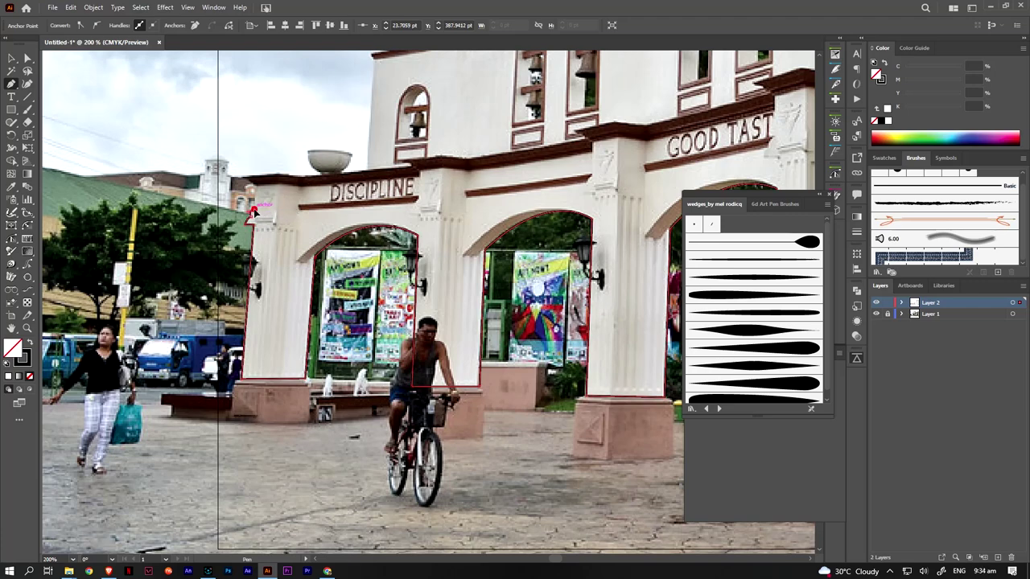
Run the path up the left pillar with a curved anchor to the roof corner
click(249, 180)
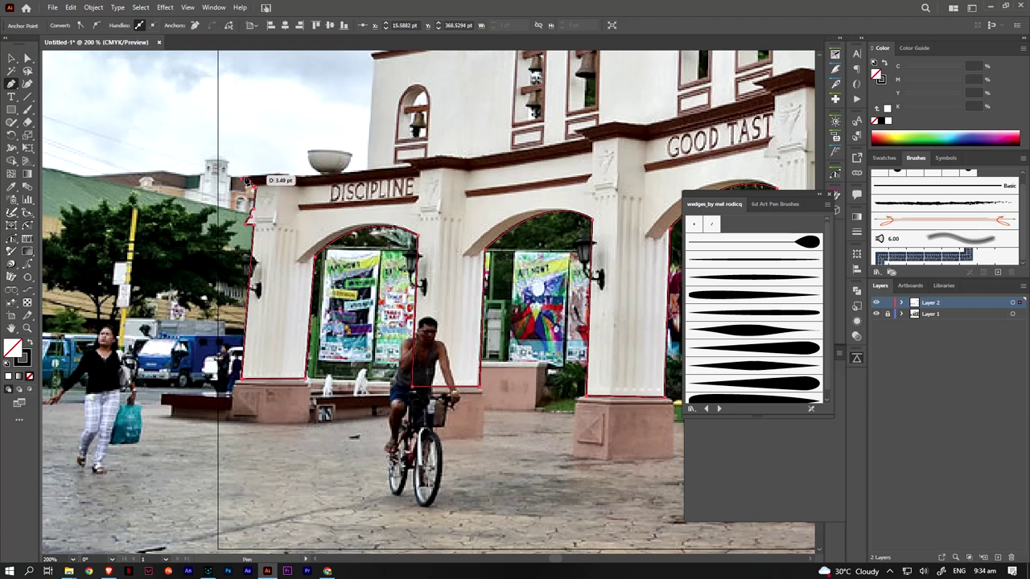
drag(249, 182, 249, 227)
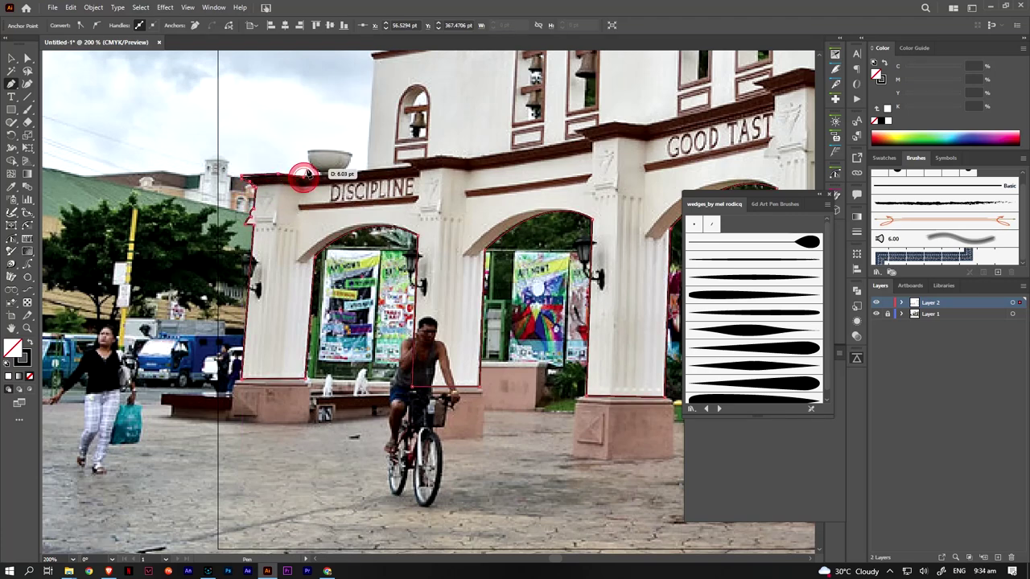
click(369, 165)
scroll(324, 288, up, 3)
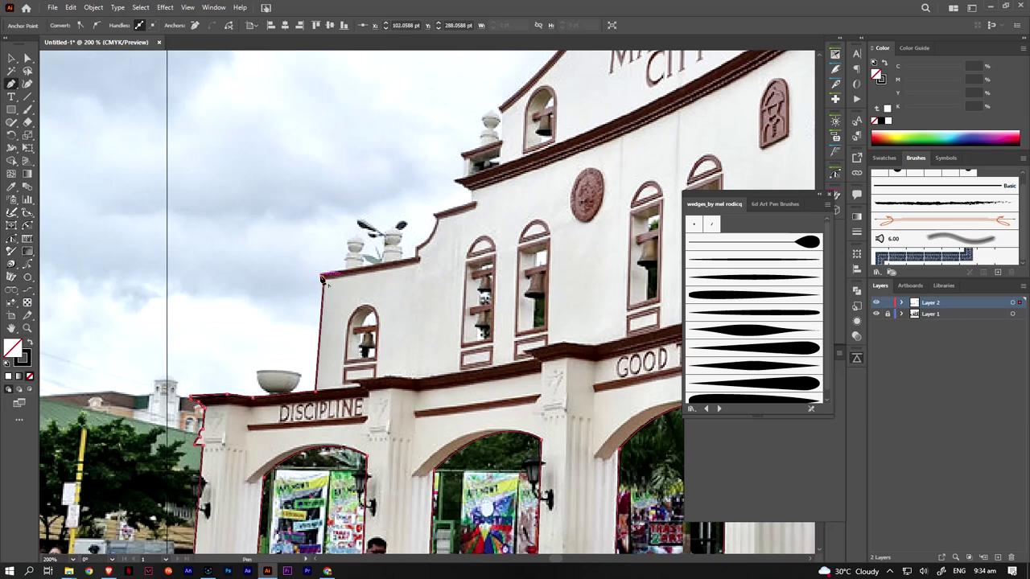
Trace the stepped roofline up toward the clock tower
drag(416, 257, 418, 254)
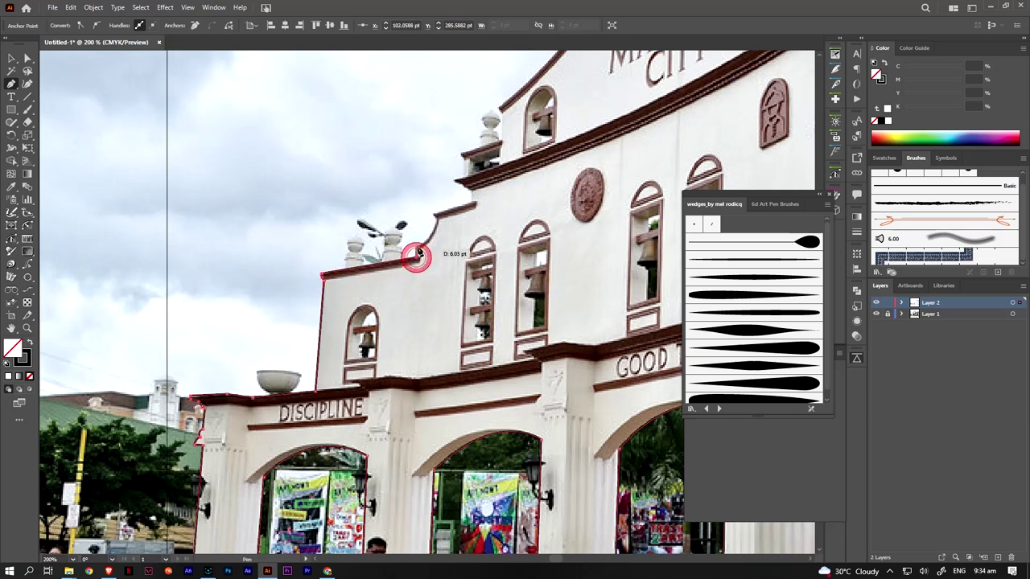
click(436, 219)
mouse_move(472, 196)
mouse_down()
mouse_move(291, 290)
mouse_move(276, 281)
mouse_up()
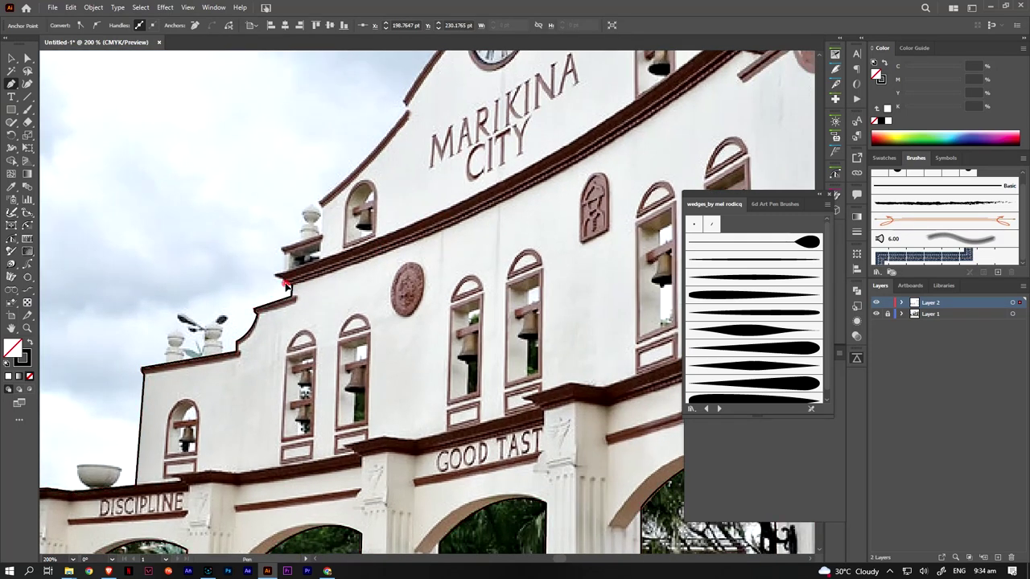
click(322, 214)
drag(324, 215, 286, 275)
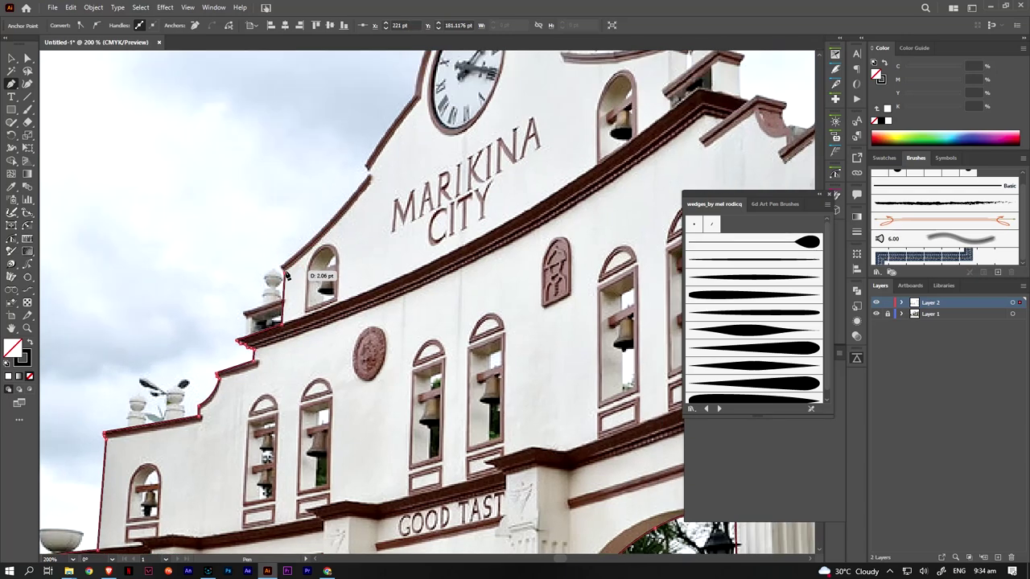
click(368, 169)
drag(379, 149, 220, 315)
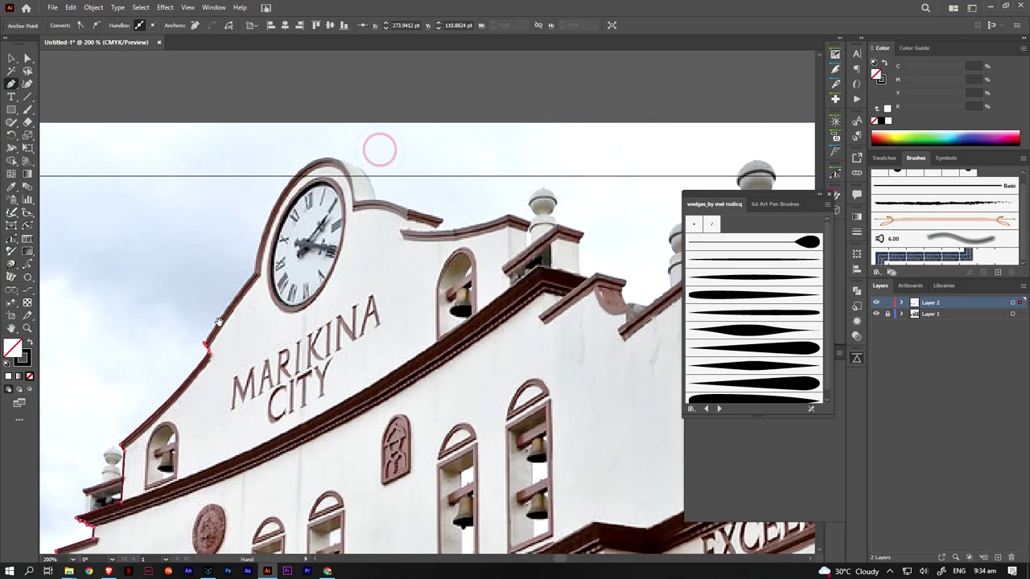
Curve the outline over the clock top and onto the cornice below it
drag(274, 261, 203, 354)
drag(233, 263, 279, 233)
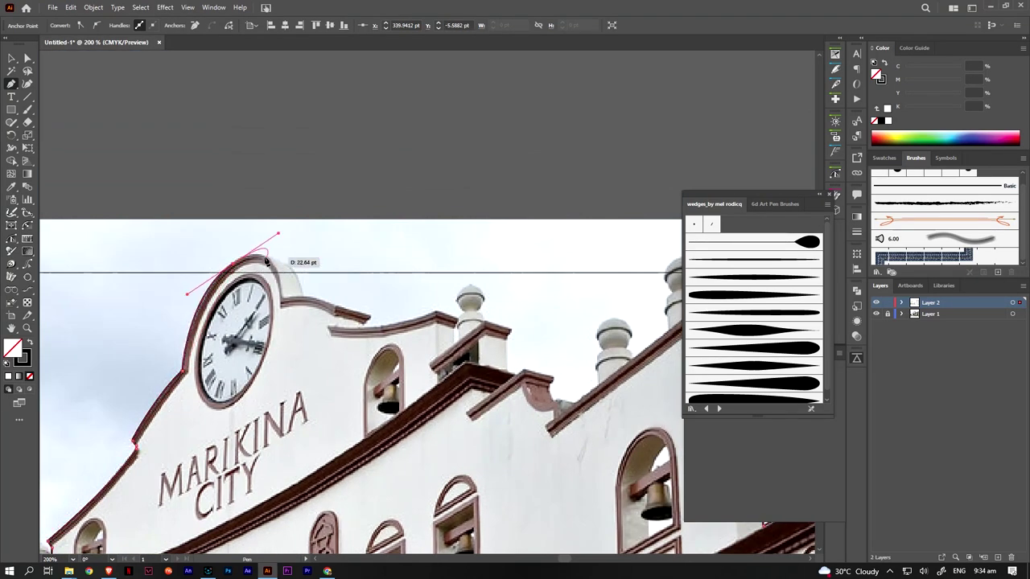
mouse_move(304, 296)
mouse_down()
mouse_move(356, 303)
mouse_move(286, 271)
mouse_up()
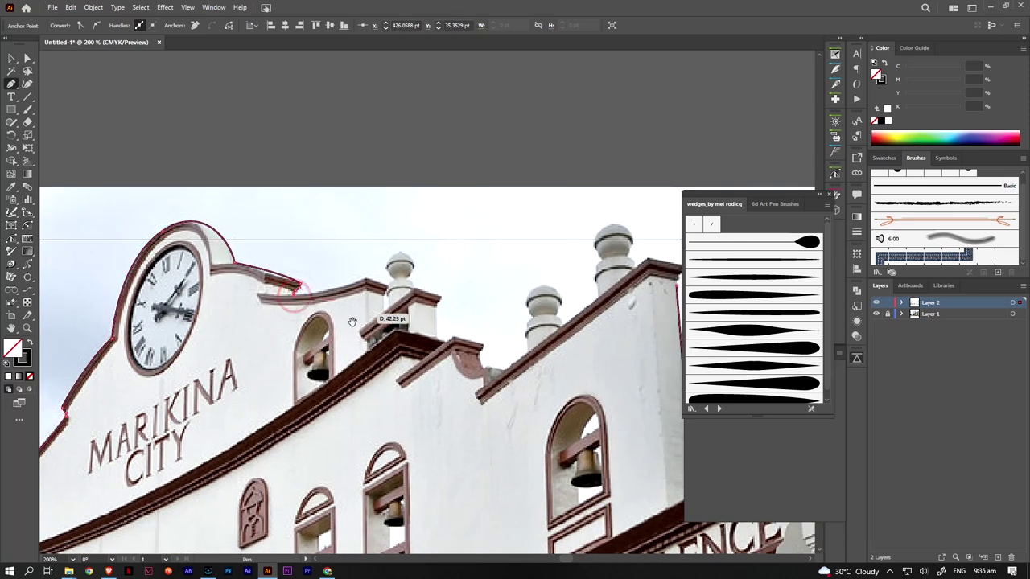
click(282, 304)
mouse_move(366, 276)
mouse_down()
mouse_move(281, 304)
mouse_move(320, 309)
mouse_up()
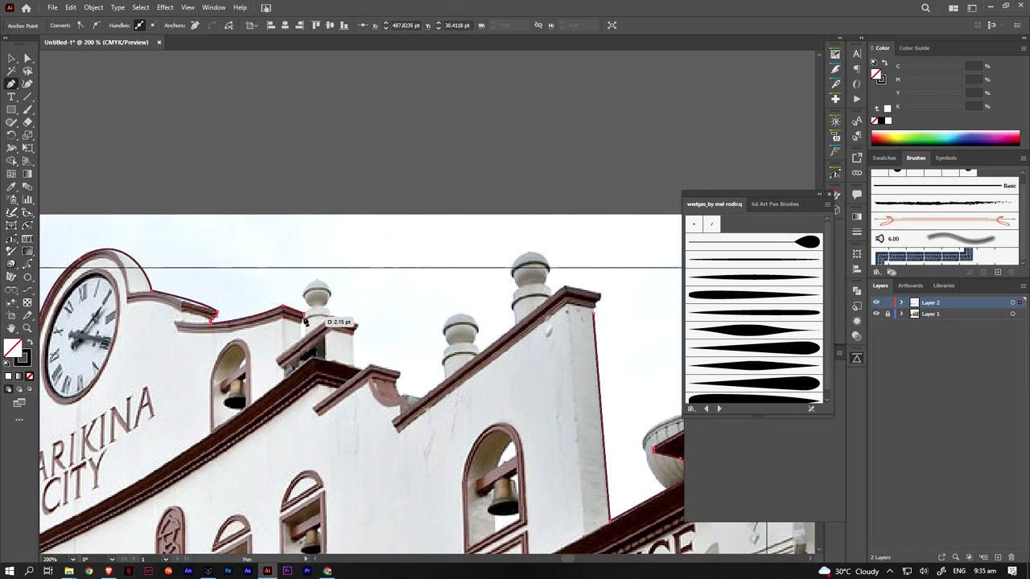
Follow the small cornice and molding dip, then run along the long cornice to the tower corner
click(355, 328)
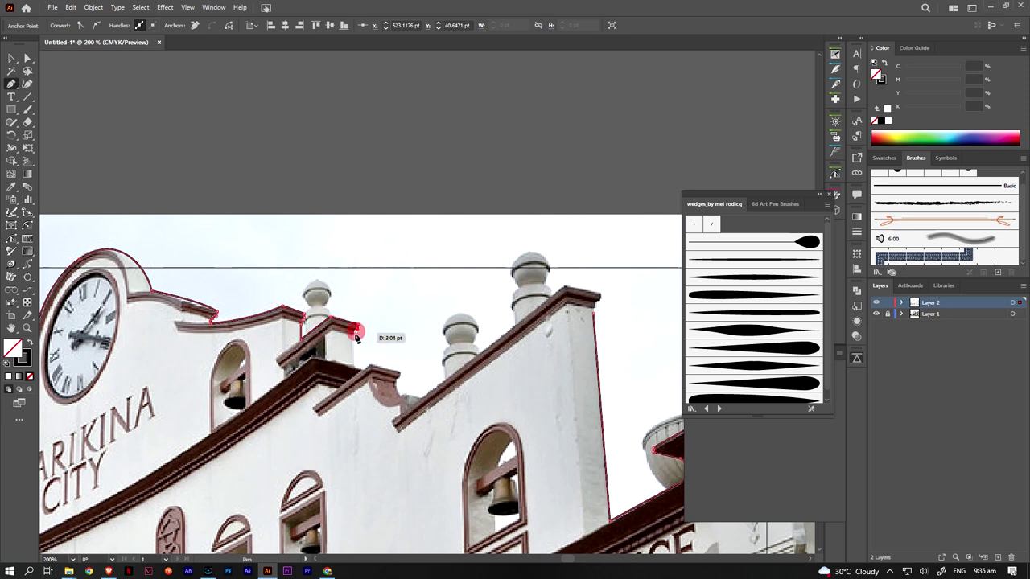
drag(356, 336, 354, 340)
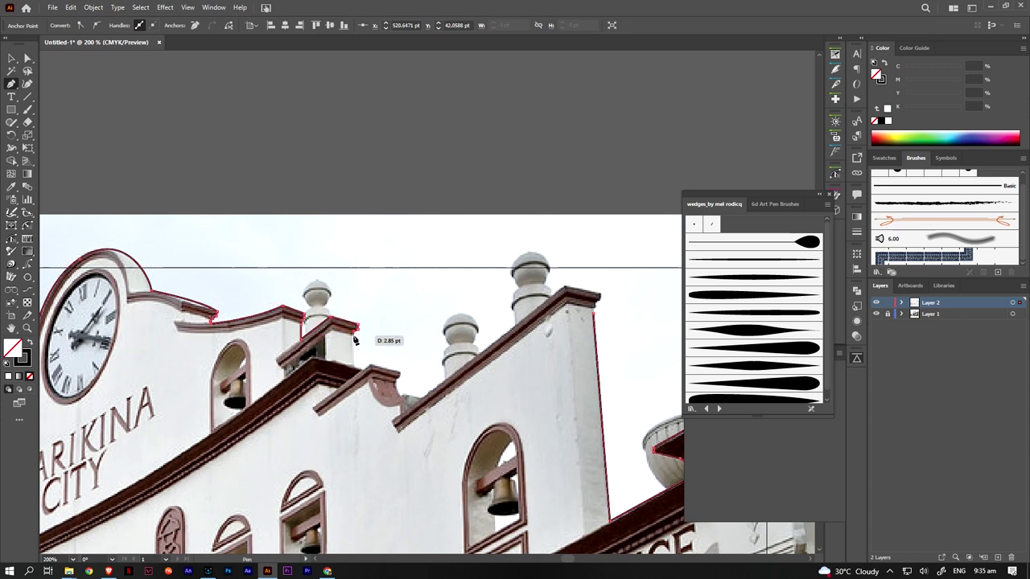
click(402, 381)
drag(401, 398, 401, 400)
click(396, 424)
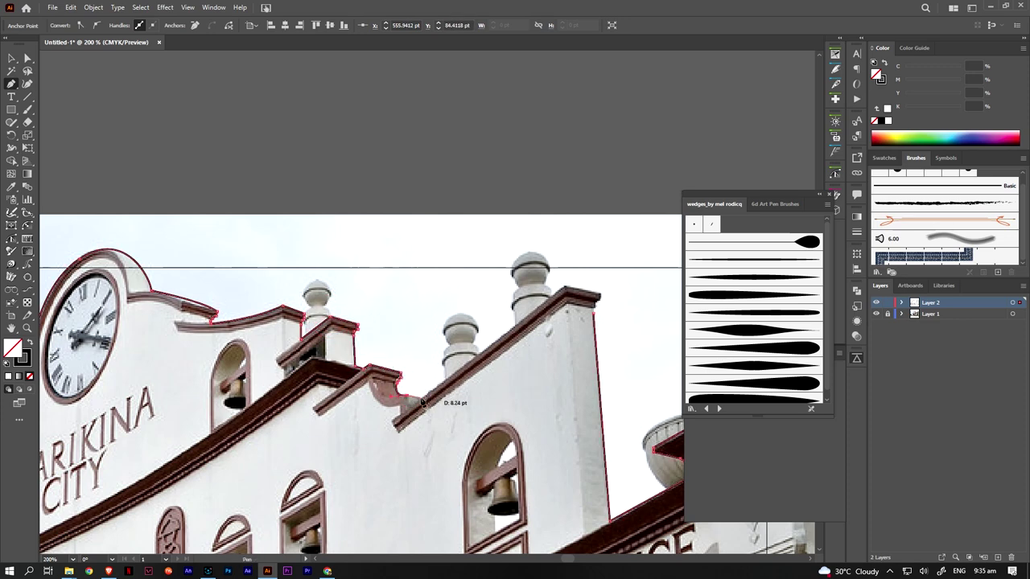
drag(599, 297, 595, 307)
click(26, 58)
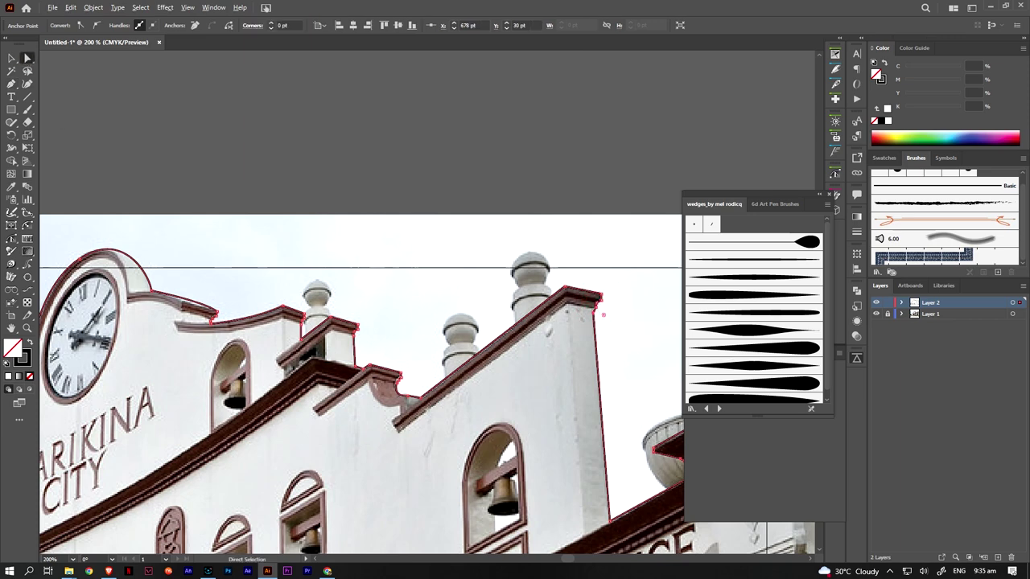
At 800%, drag the cornice corner anchor up onto the building edge, then zoom back to 150%
alt+scroll(621, 343, up, 4)
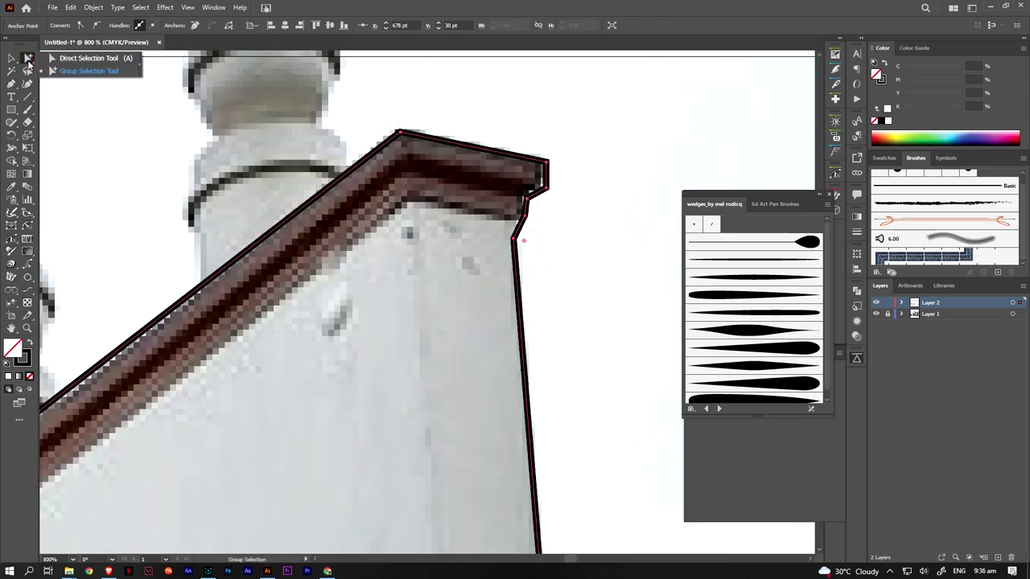
drag(515, 239, 517, 222)
drag(345, 406, 350, 398)
alt+scroll(354, 411, down, 2)
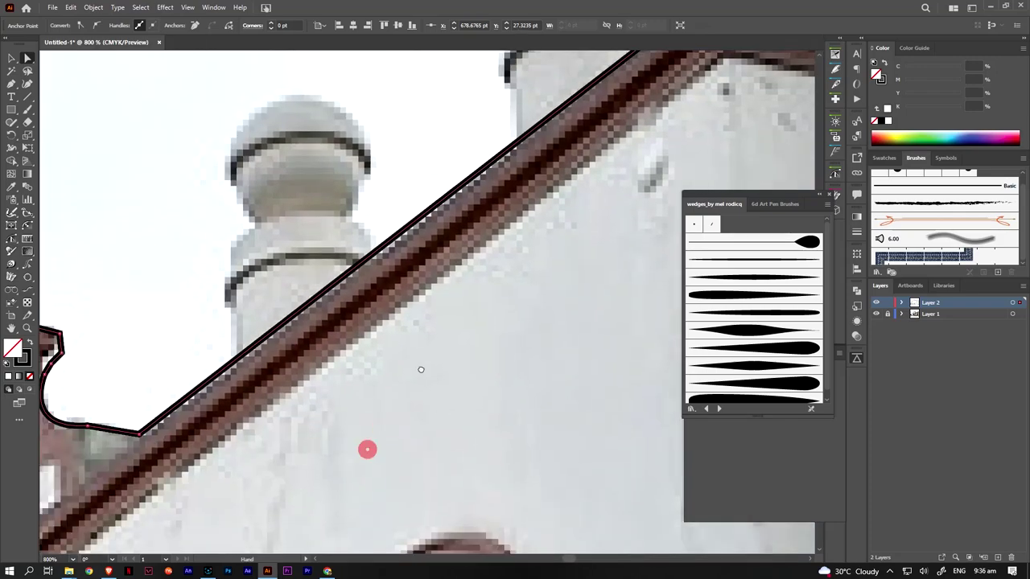
alt+scroll(338, 402, down, 1)
alt+scroll(306, 410, down, 1)
alt+scroll(272, 419, down, 1)
drag(271, 419, 413, 292)
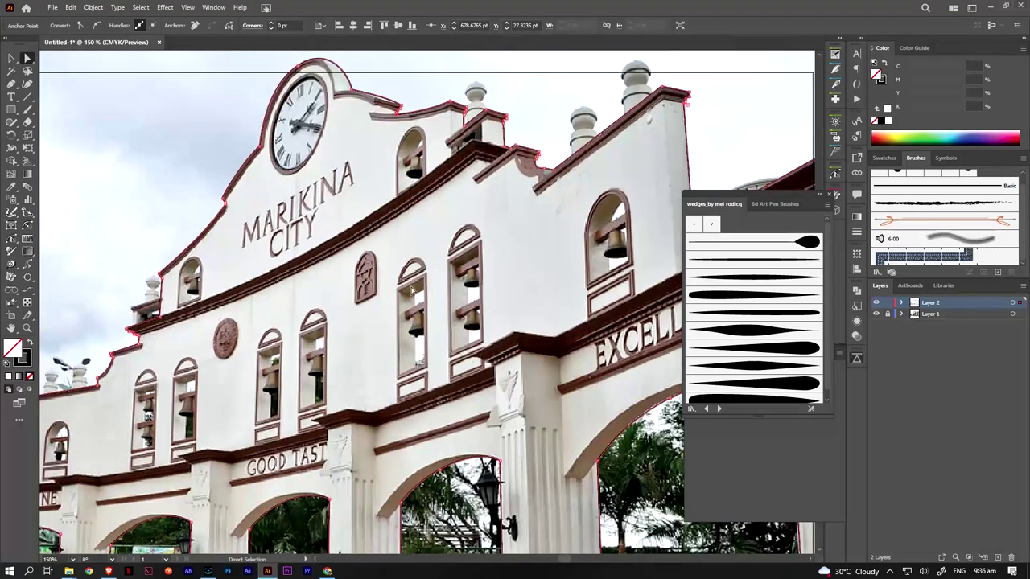
With nothing selected, pan to the lower arches and trace the EXCELLENCE arch's curved molding
key(p)
key(ctrl+shift+a)
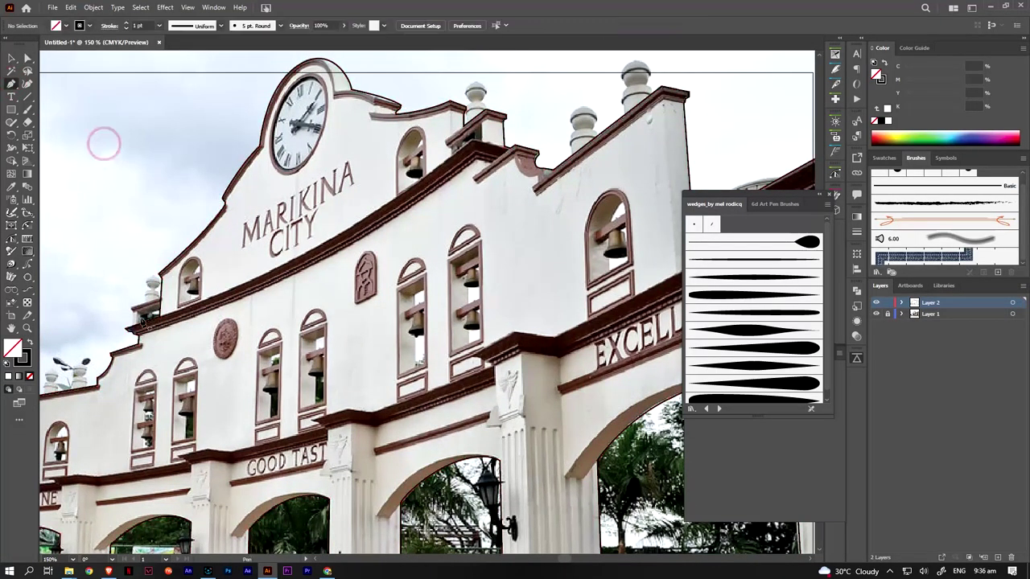
alt+scroll(171, 320, up, 2)
drag(246, 255, 249, 172)
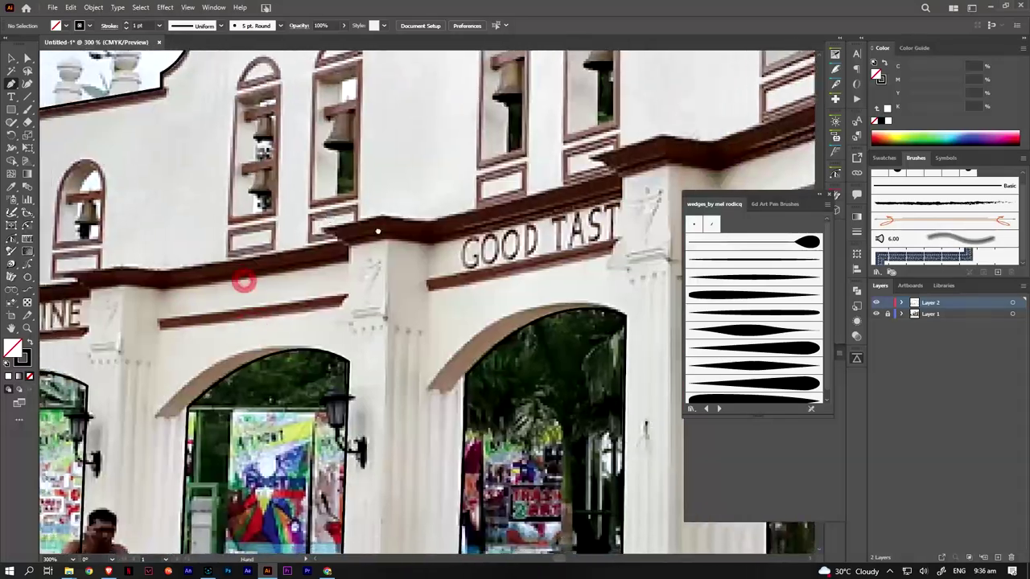
drag(246, 279, 370, 269)
scroll(305, 268, right, 5)
scroll(329, 276, right, 5)
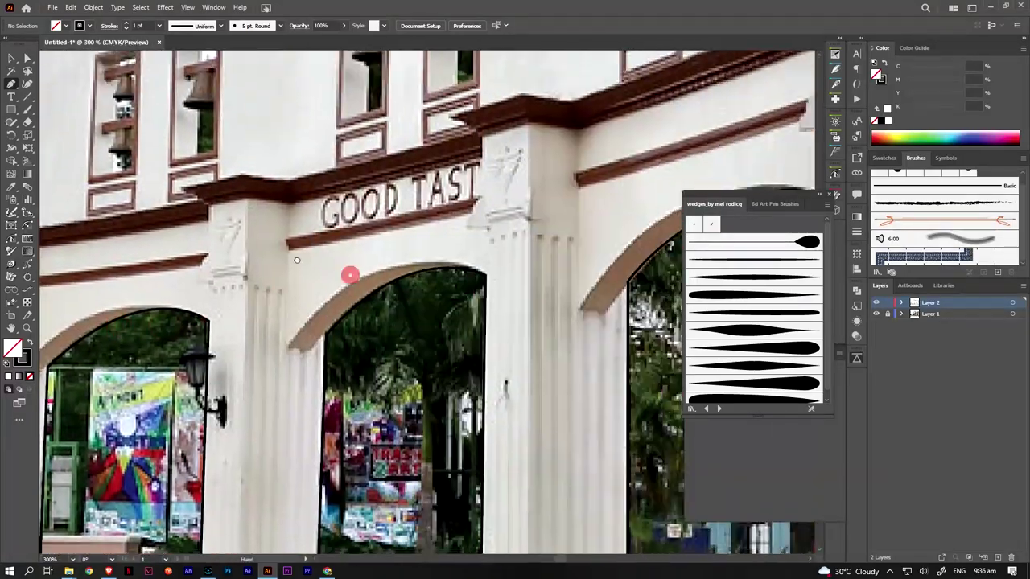
scroll(349, 276, right, 5)
scroll(394, 283, right, 5)
mouse_move(435, 277)
mouse_down()
mouse_move(420, 302)
mouse_move(392, 308)
mouse_up()
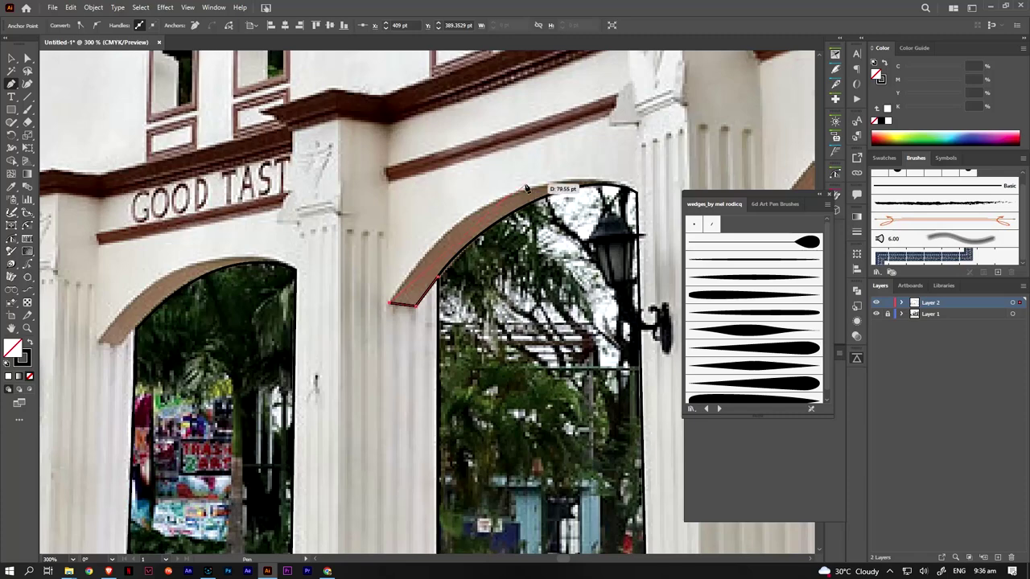
drag(631, 190, 609, 191)
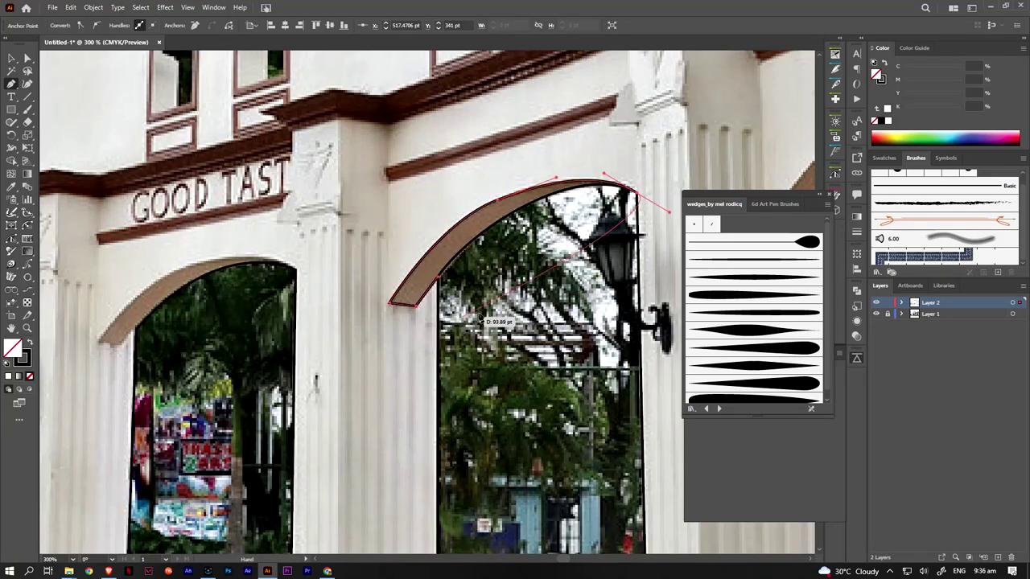
Begin the GOOD TASTE arch molding with a base anchor and curved top corner
scroll(395, 314, left, 5)
click(306, 290)
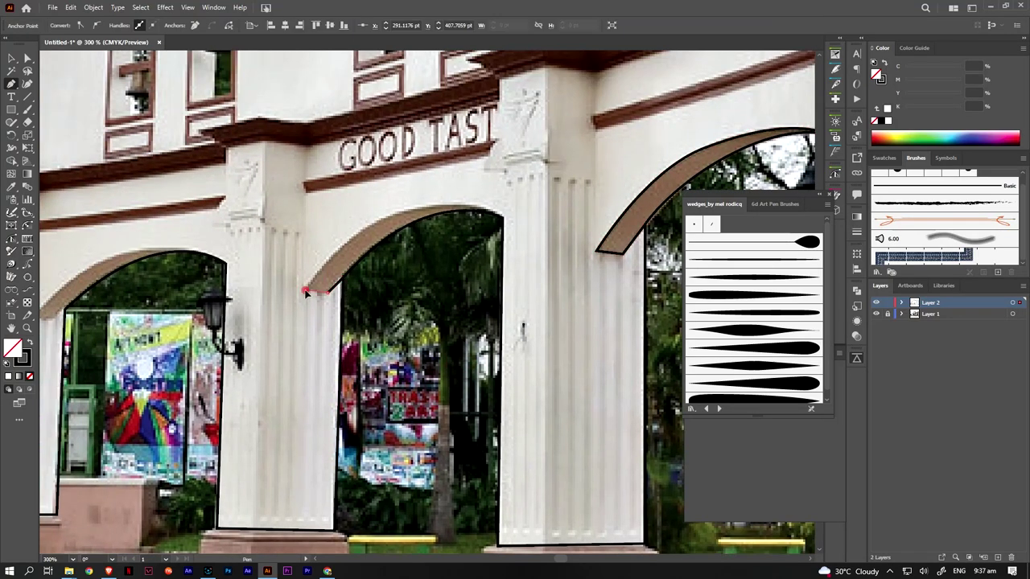
drag(502, 218, 543, 239)
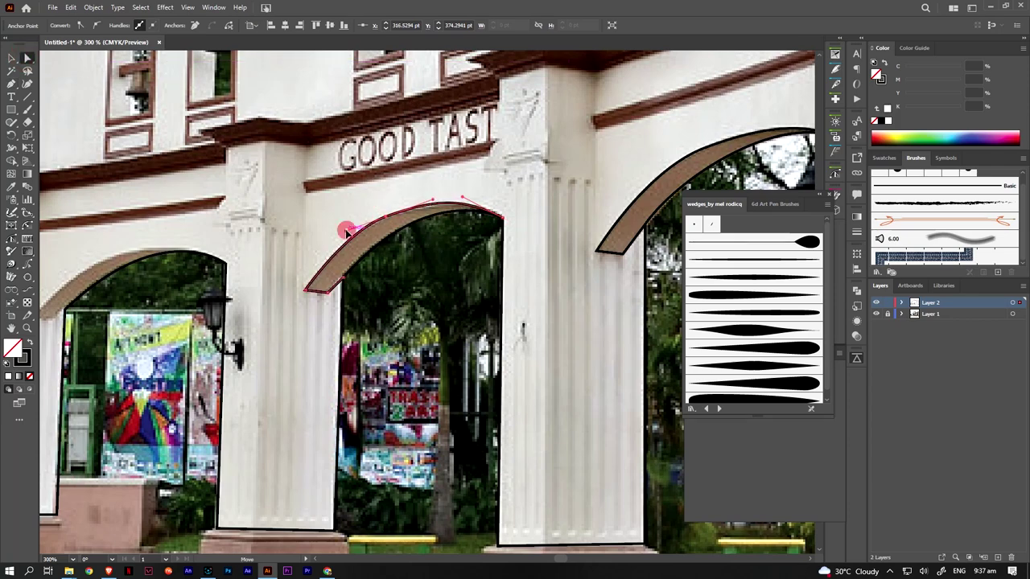
scroll(274, 263, left, 5)
scroll(273, 263, down, 2)
Start the DISCIPLINE arch band with curved points at both arch bases
key(p)
drag(291, 248, 270, 257)
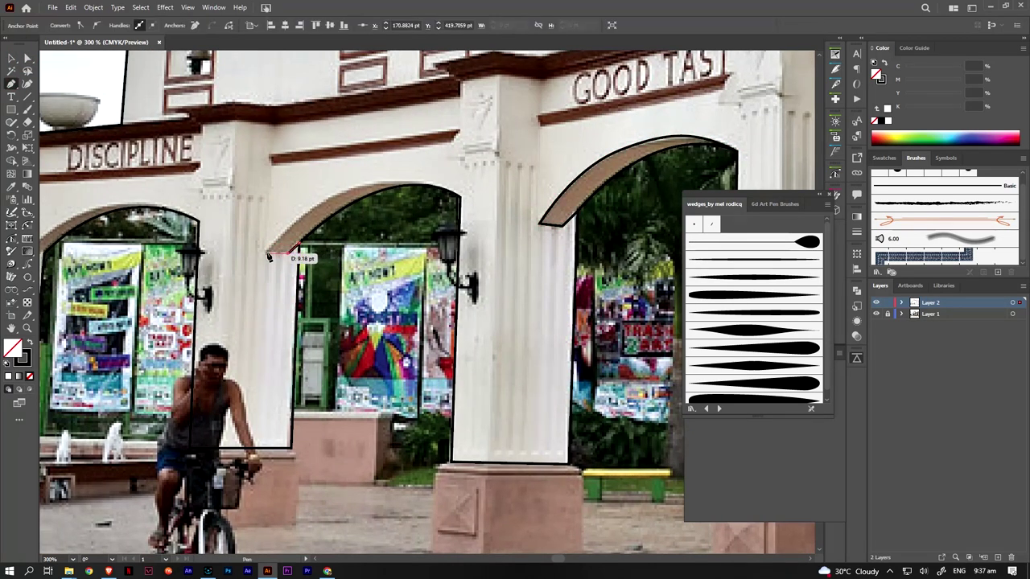
mouse_move(229, 181)
mouse_down()
mouse_move(346, 243)
mouse_move(506, 196)
mouse_up()
drag(308, 277, 294, 283)
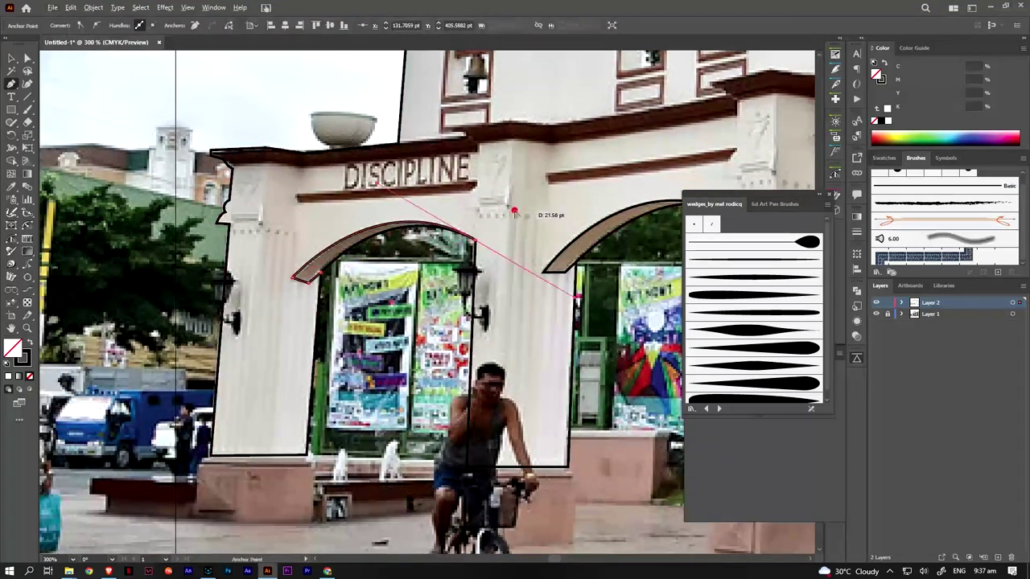
drag(515, 225, 396, 208)
mouse_move(675, 62)
mouse_down()
mouse_move(358, 192)
mouse_move(417, 163)
mouse_up()
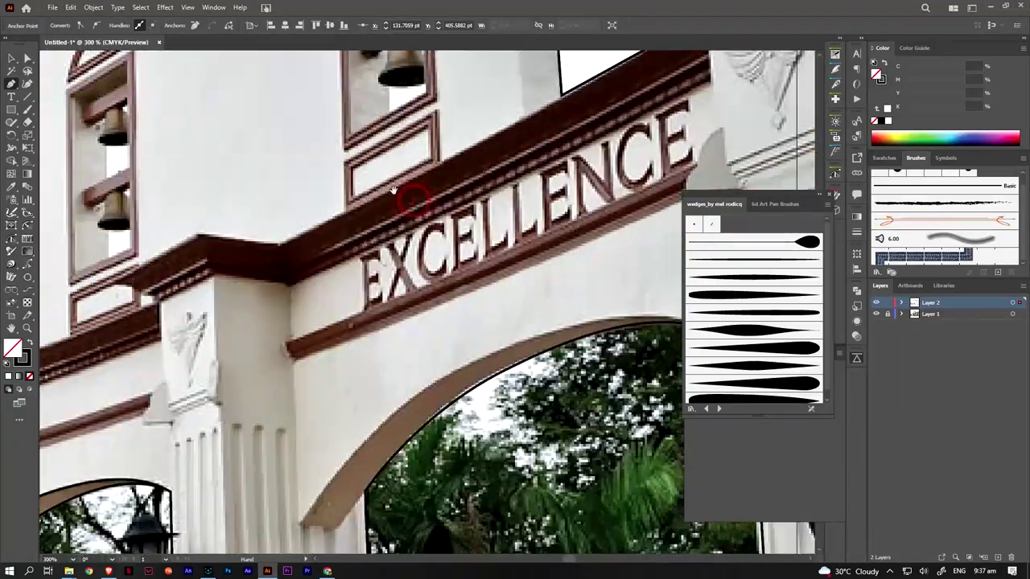
Trace the pillar cap's corners and its upper and lower edge lines
click(425, 150)
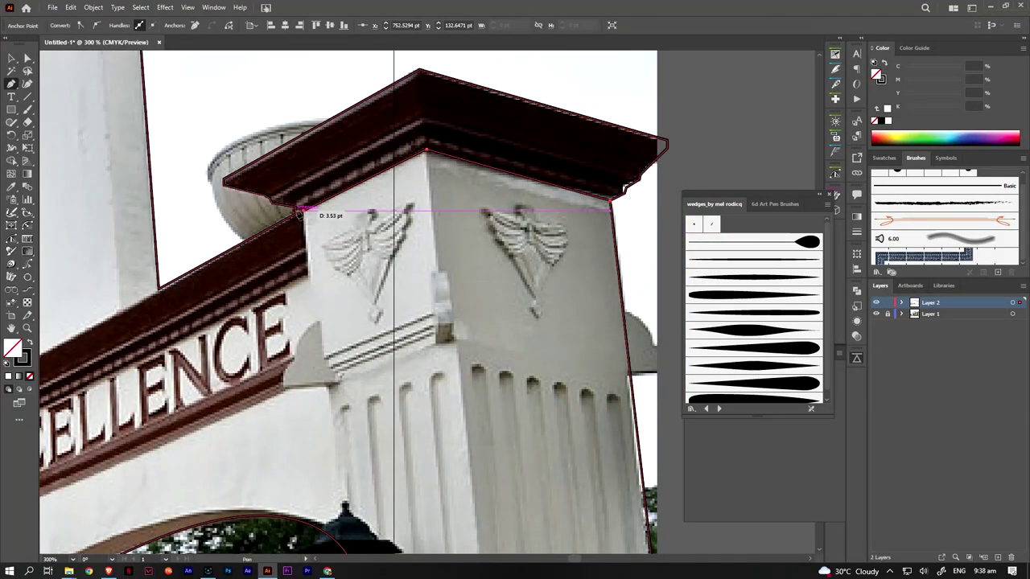
click(296, 209)
click(274, 199)
click(421, 118)
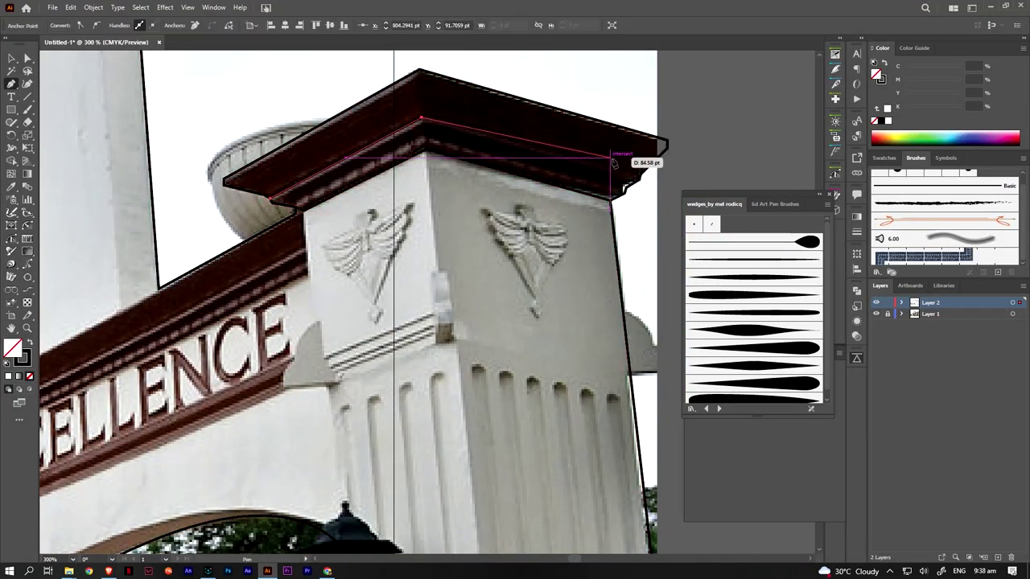
click(639, 174)
click(272, 203)
click(422, 121)
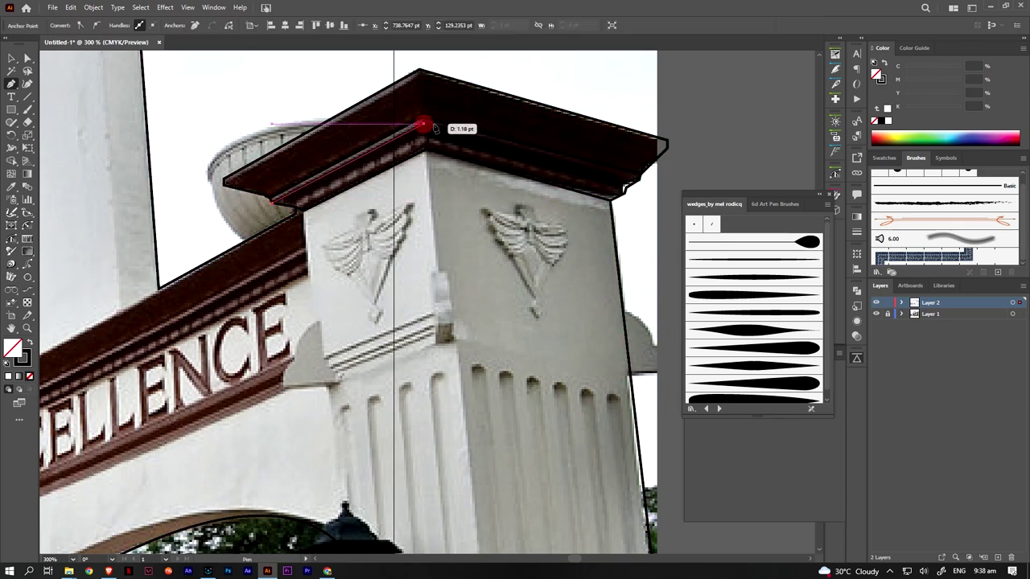
click(636, 176)
click(297, 209)
click(425, 144)
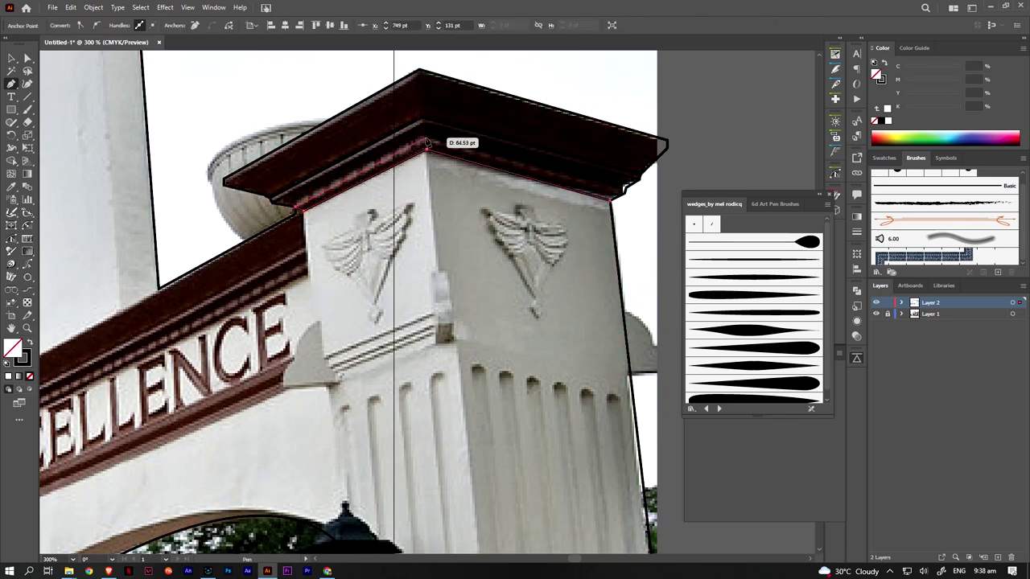
click(626, 190)
Nudge a cornice point into alignment and close the curved bracket below the cornice
ctrl+click(264, 211)
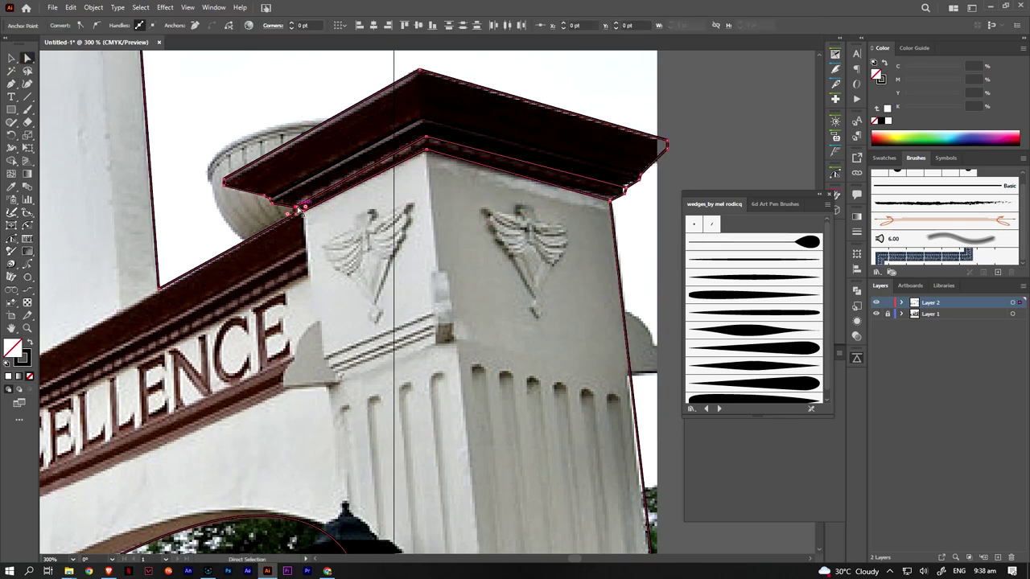
drag(630, 193, 622, 190)
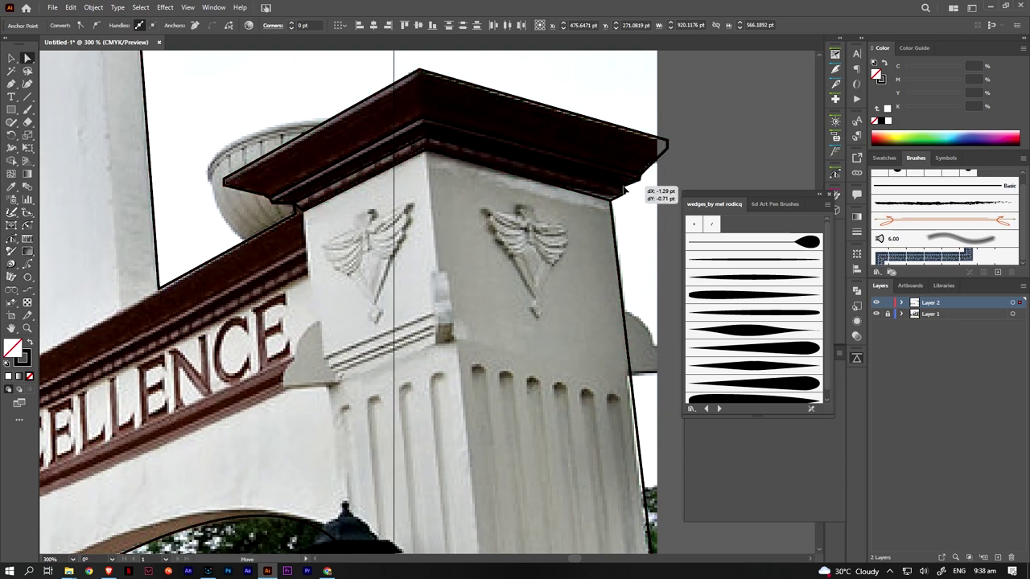
key(p)
mouse_move(352, 352)
mouse_down()
mouse_move(445, 287)
mouse_move(412, 280)
mouse_move(379, 325)
mouse_up()
click(411, 261)
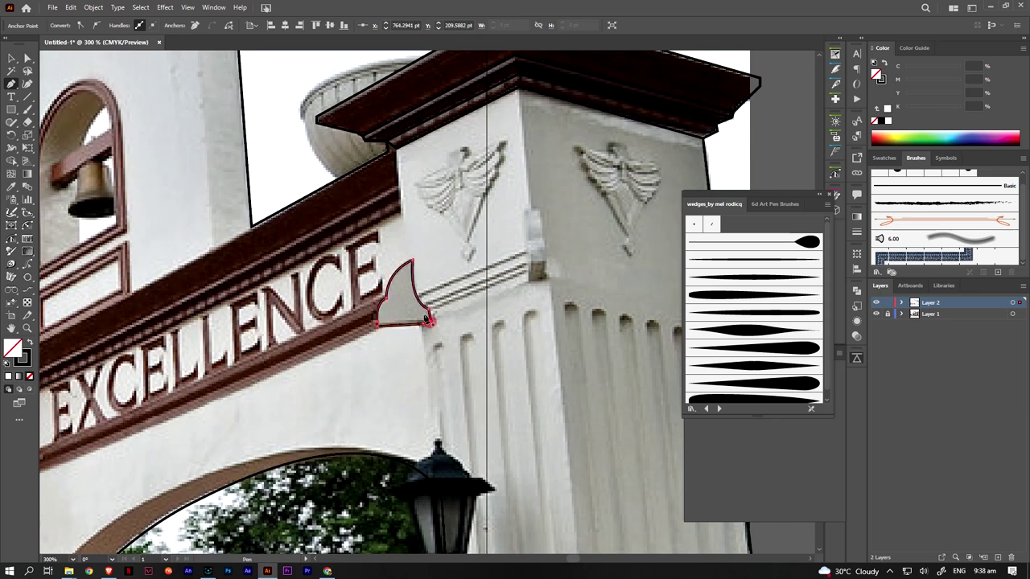
Outline the small block on the pillar and close the sign bracket into a shape
click(545, 276)
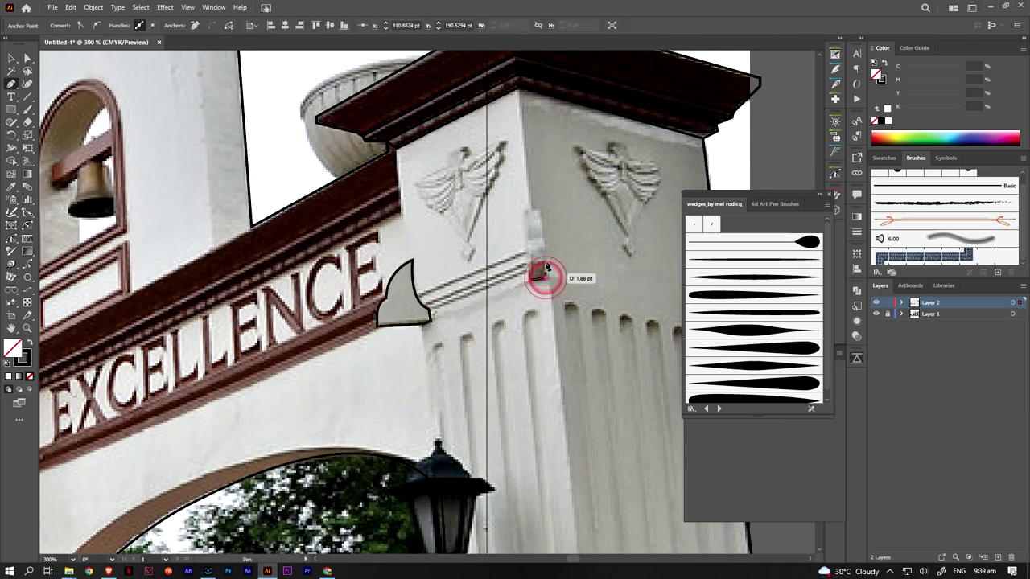
click(524, 210)
click(529, 277)
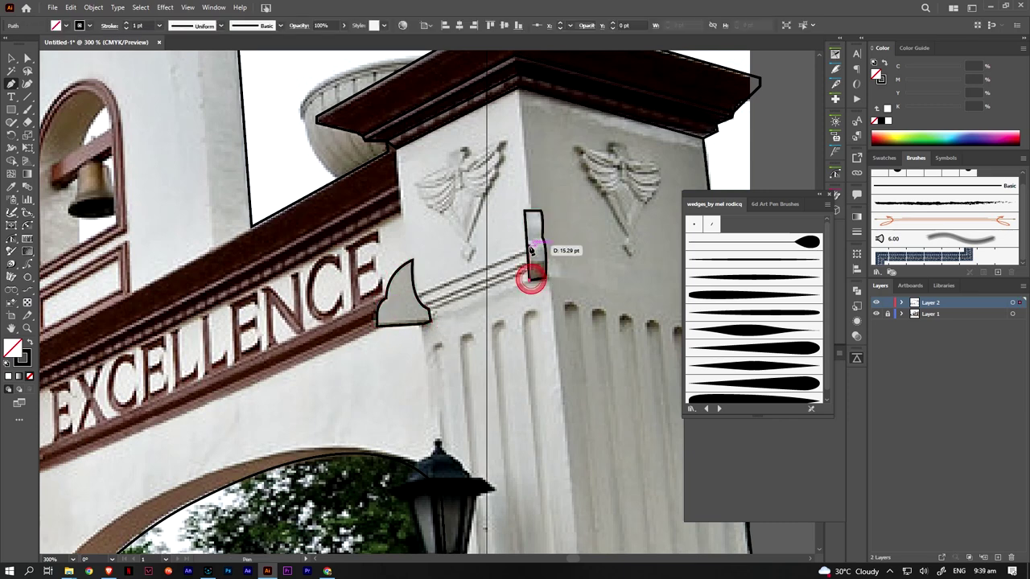
ctrl+click(558, 210)
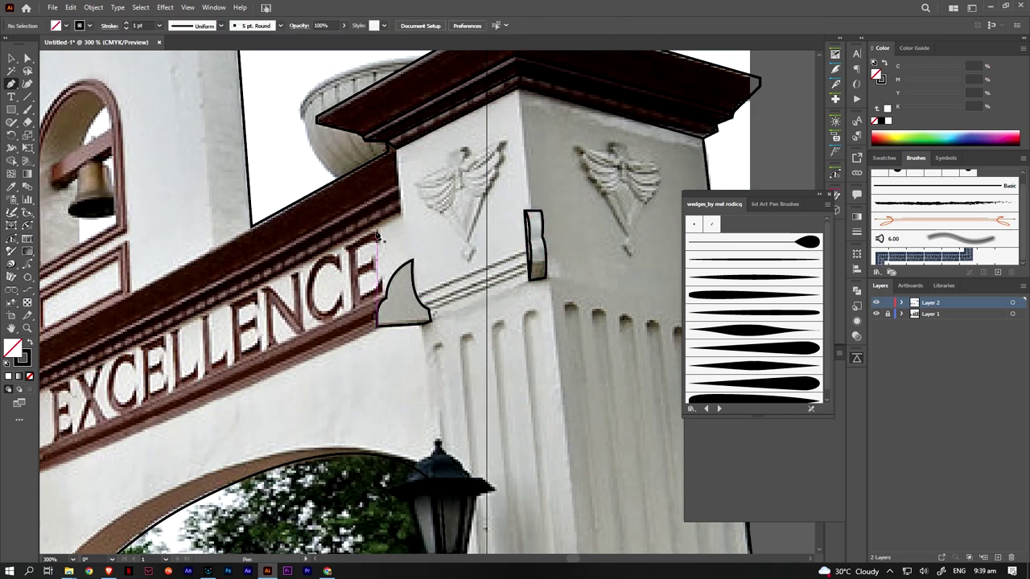
Draw straight lines along the ledge and down the pilaster's corner and left edges
key(backslash)
drag(418, 297, 524, 256)
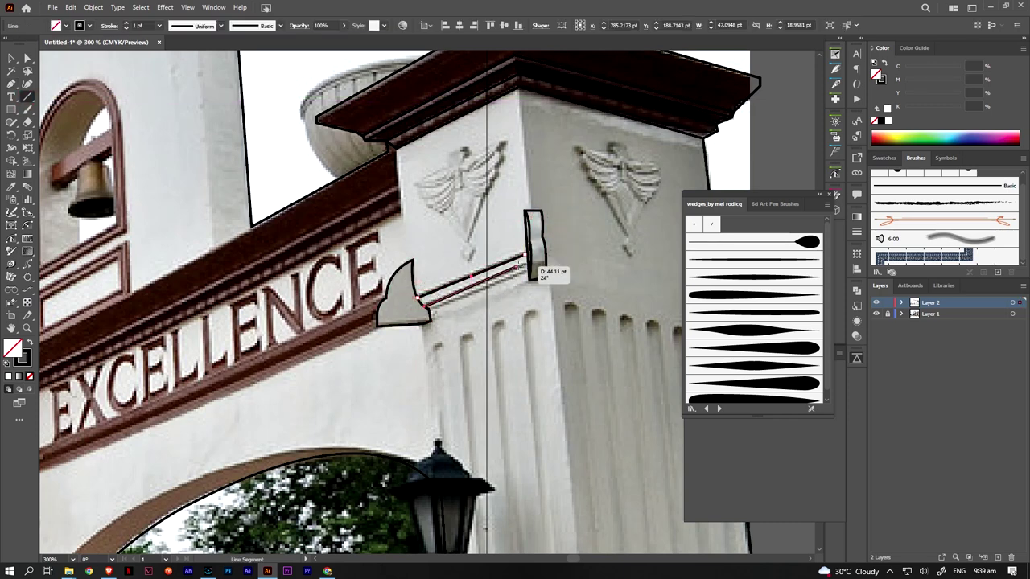
mouse_move(484, 290)
mouse_down()
mouse_move(480, 315)
mouse_move(429, 309)
mouse_up()
drag(519, 83, 530, 210)
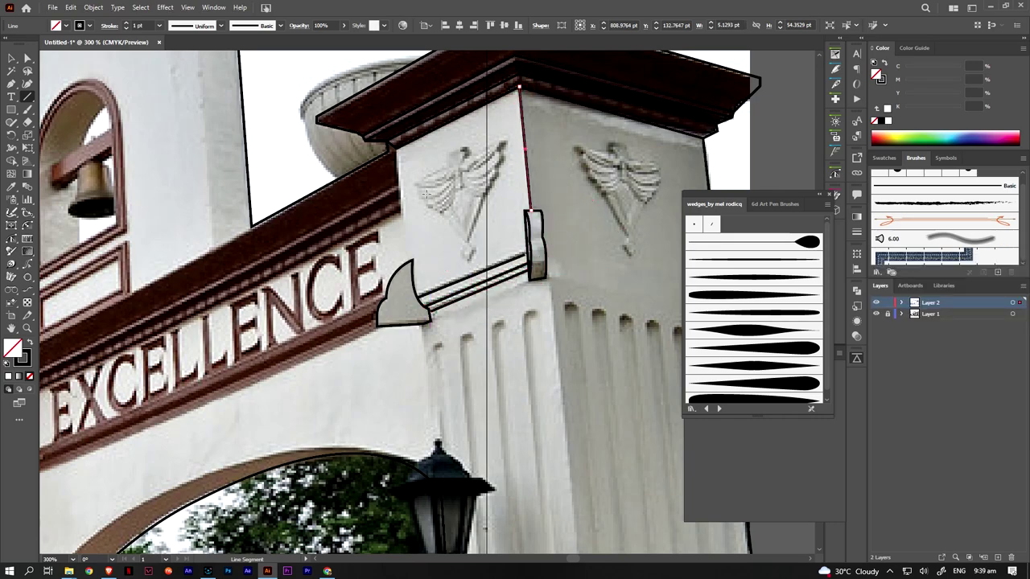
drag(396, 147, 410, 260)
drag(430, 216, 410, 331)
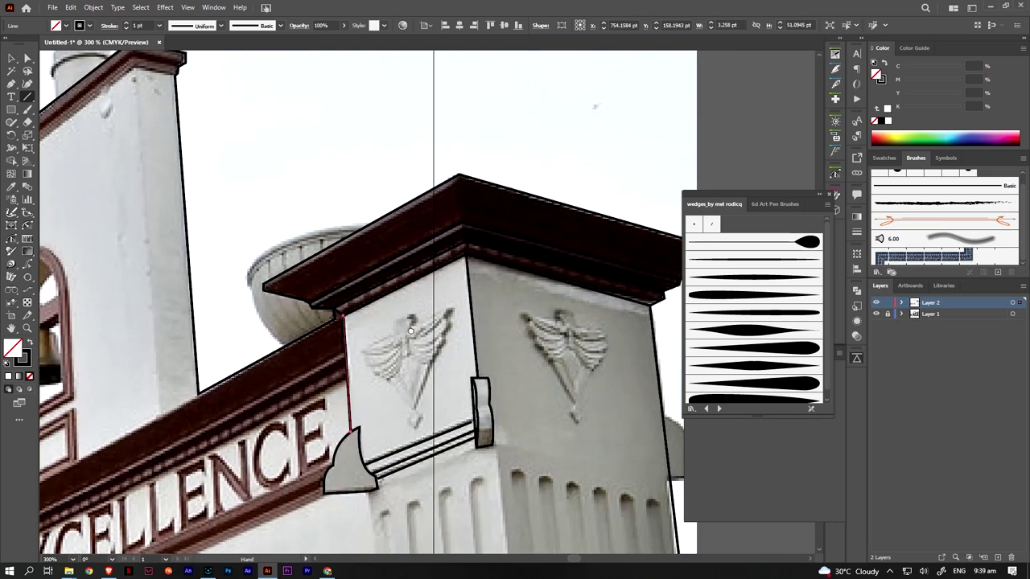
Extend the cornice outline from its peak to its right end, then hide the photo to review
key(p)
click(459, 175)
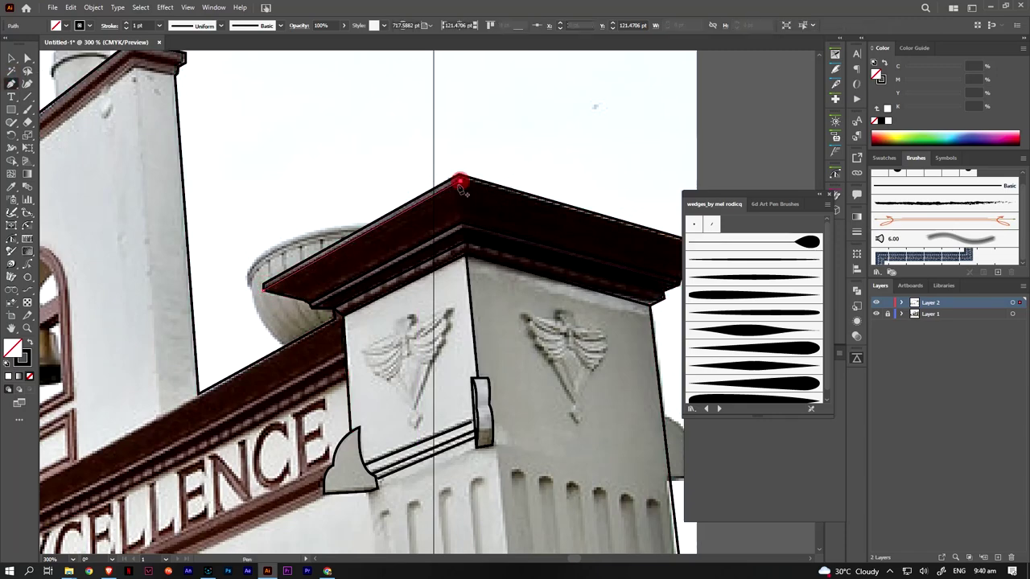
scroll(459, 174, right, 5)
click(438, 241)
scroll(439, 244, down, 2)
scroll(440, 243, down, 2)
scroll(439, 244, down, 2)
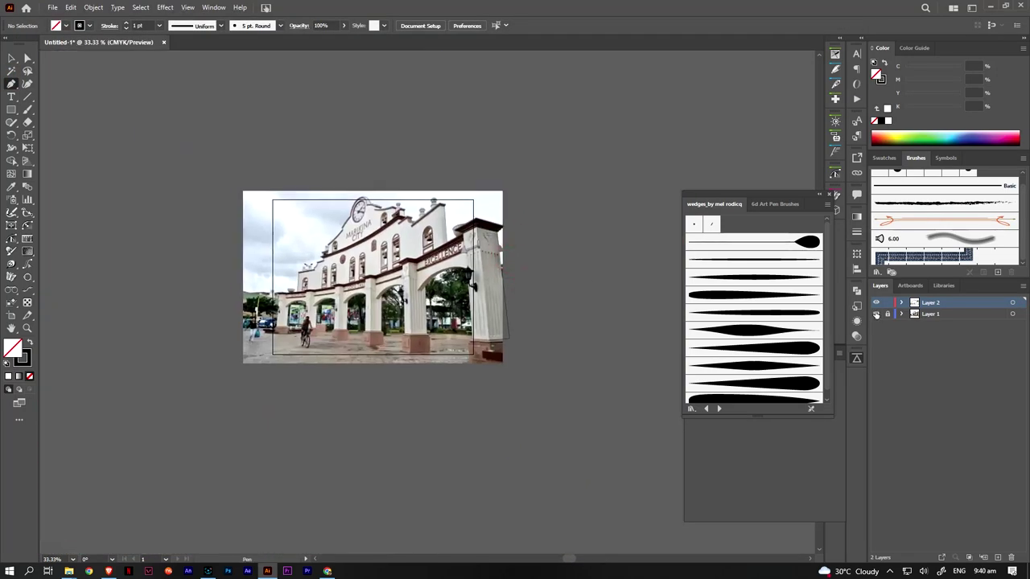
click(876, 314)
scroll(434, 266, up, 6)
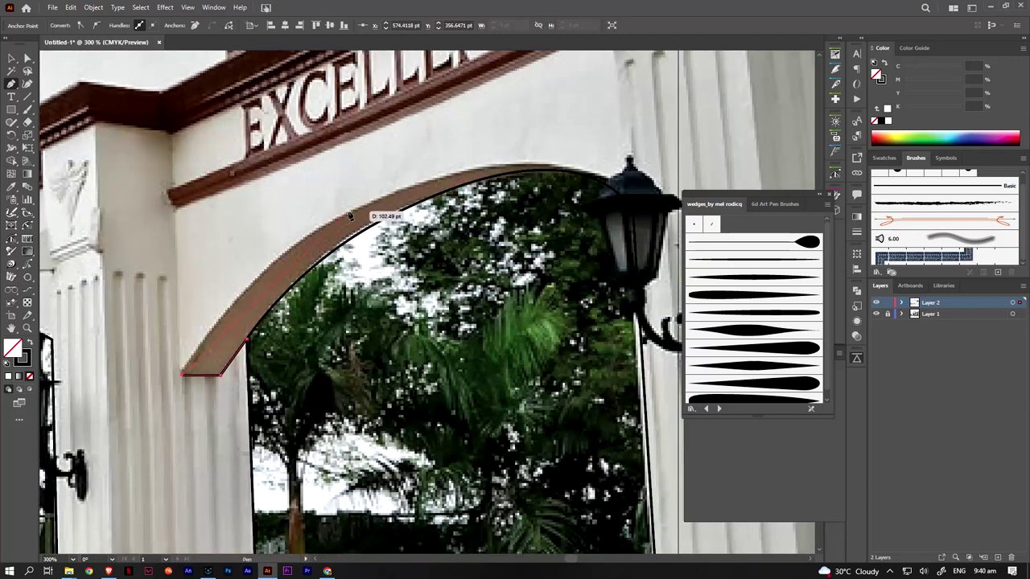
Draw the right arch's curve up to the lamp and shorten its handle to fit
drag(350, 216, 439, 173)
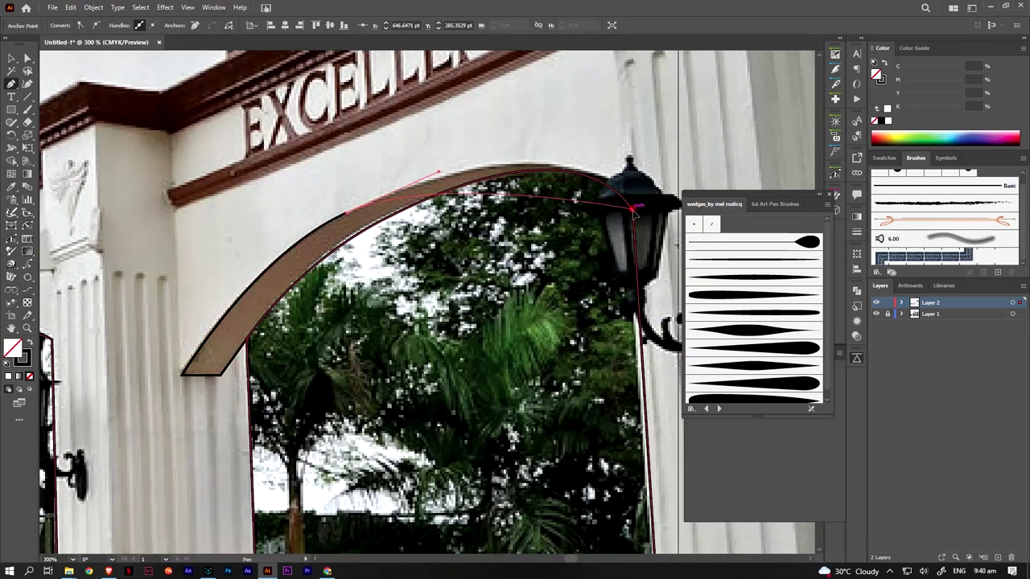
drag(630, 211, 668, 294)
click(27, 58)
drag(438, 173, 424, 173)
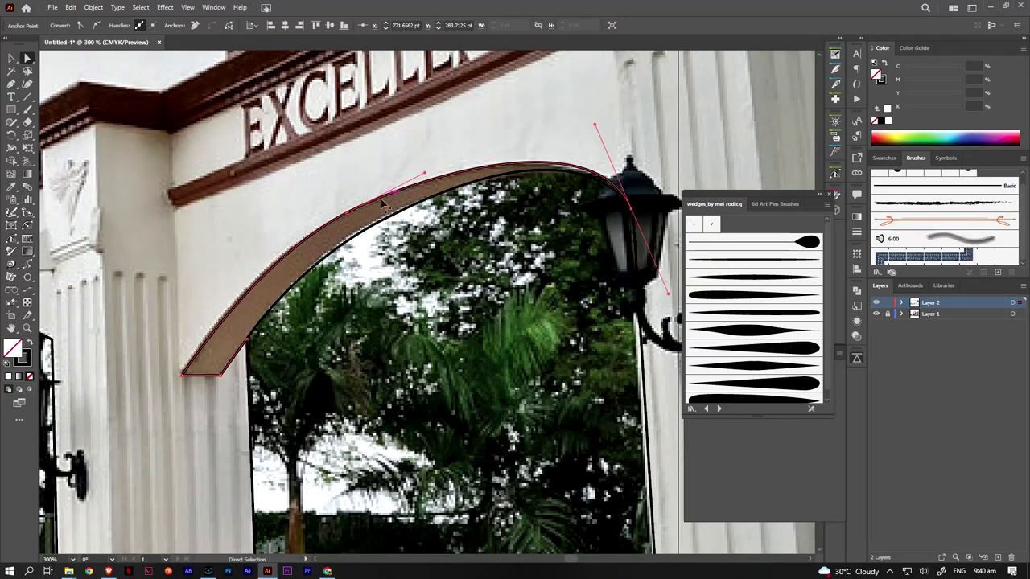
click(232, 237)
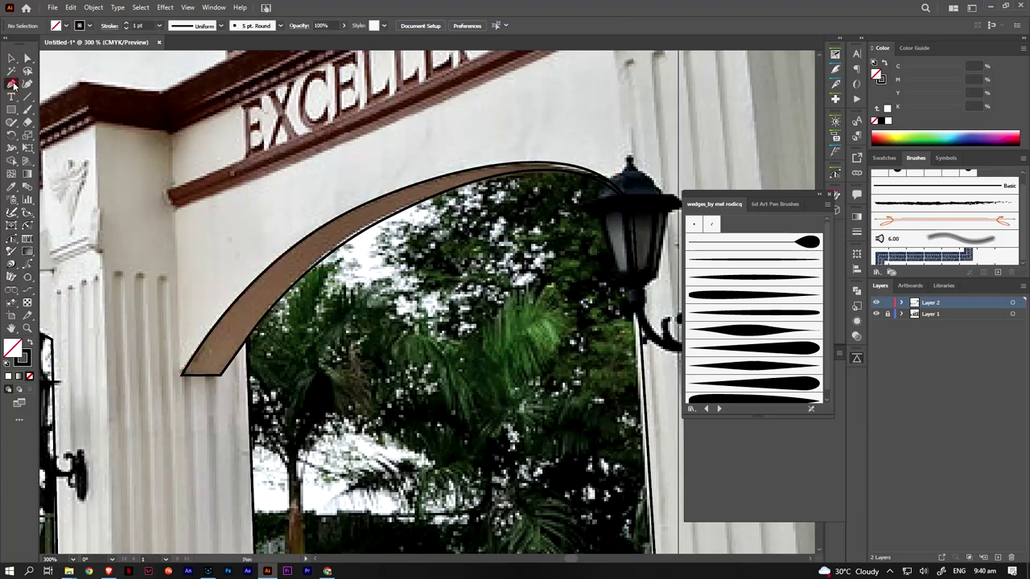
Trace the arch's left edge from its base up to its top anchor
click(13, 84)
click(184, 375)
drag(174, 207, 175, 56)
drag(227, 168, 233, 294)
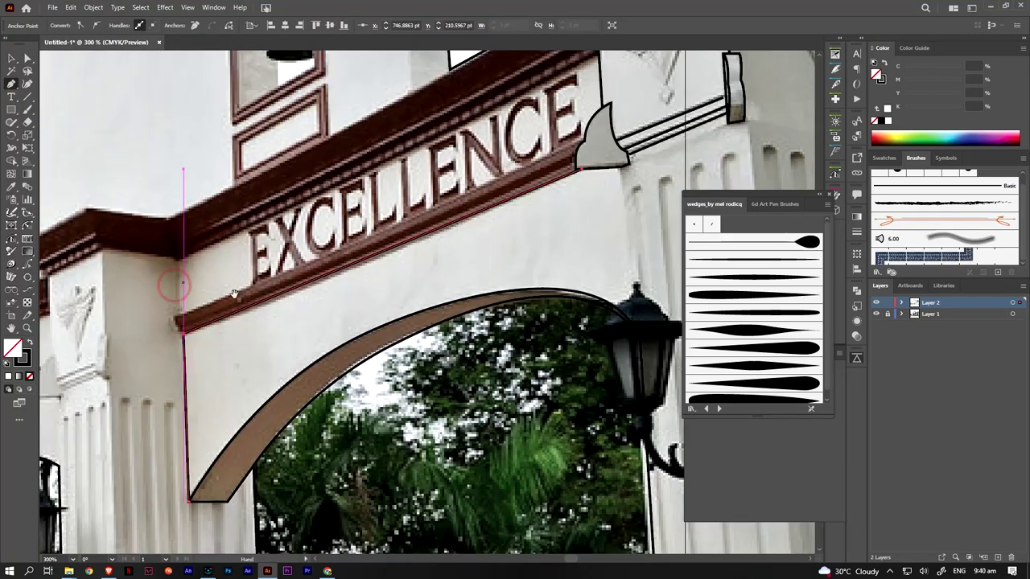
key(ctrl+shift+a)
Outline the beam beneath the EXCELLENCE lettering, then resume the path from its left anchor
click(588, 138)
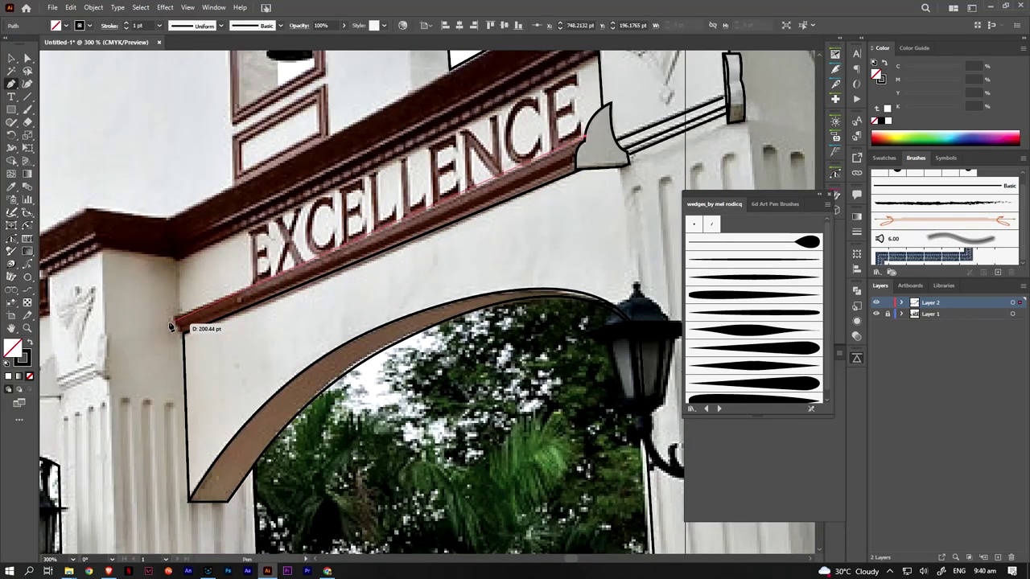
click(175, 322)
click(183, 334)
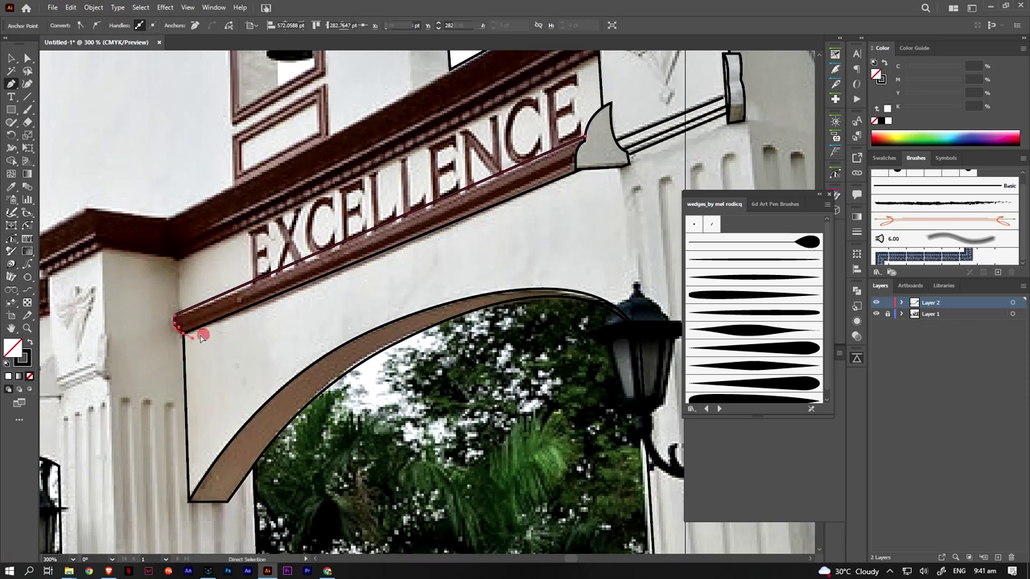
key(ctrl+shift+a)
click(12, 83)
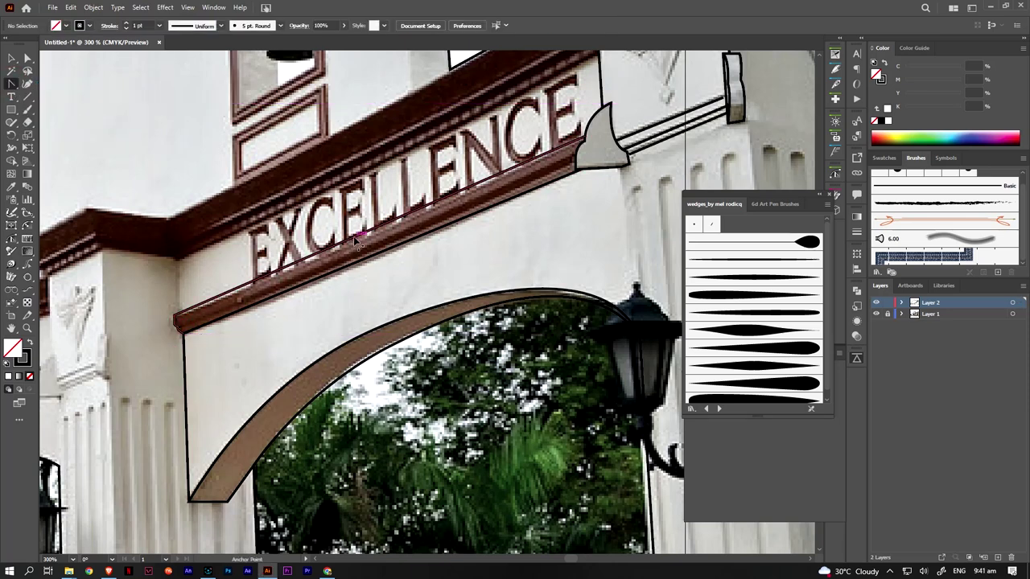
key(ctrl+z)
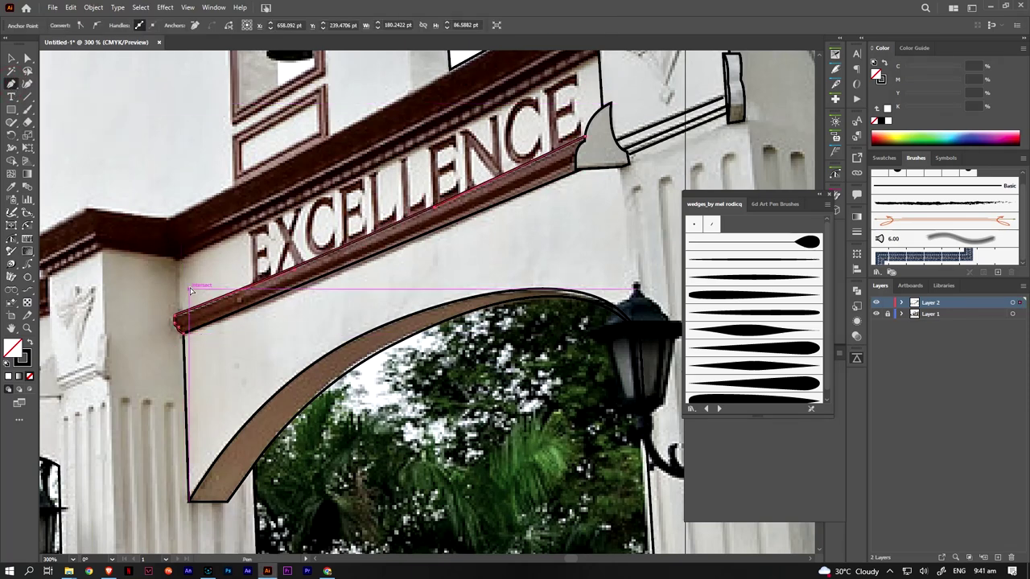
click(175, 322)
Place the beam outline's last corner and finish the path
click(461, 174)
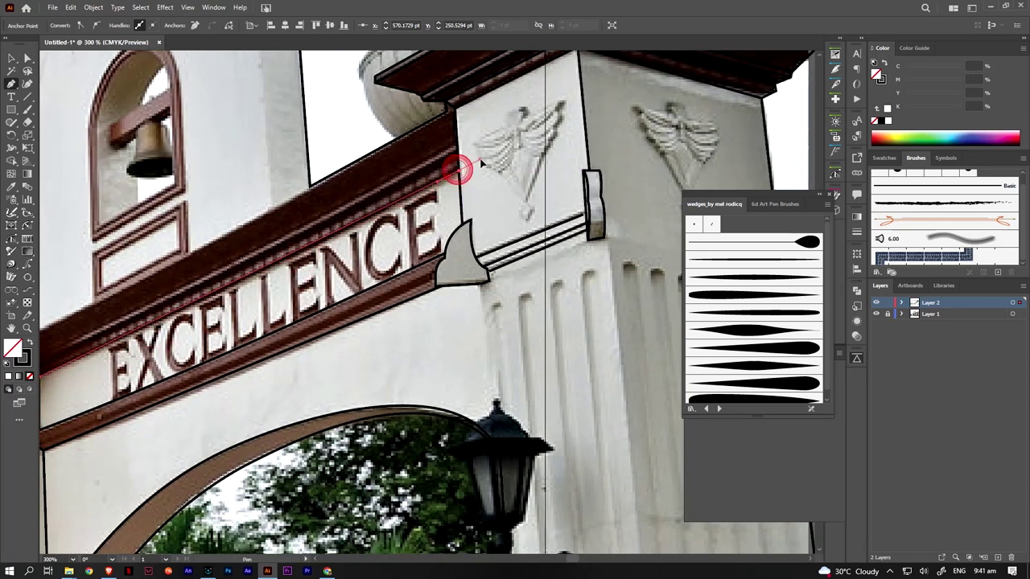
key(ctrl+shift+a)
scroll(269, 308, left, 5)
scroll(425, 323, left, 3)
Outline the left pilaster's cornice cap corner by corner beside the EXCELLENCE sign
click(425, 321)
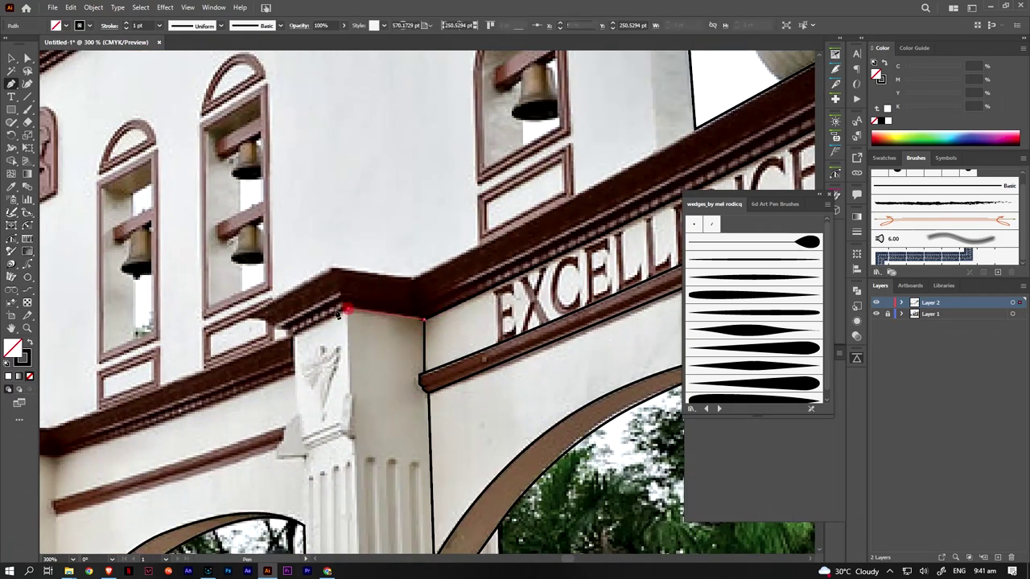
click(347, 308)
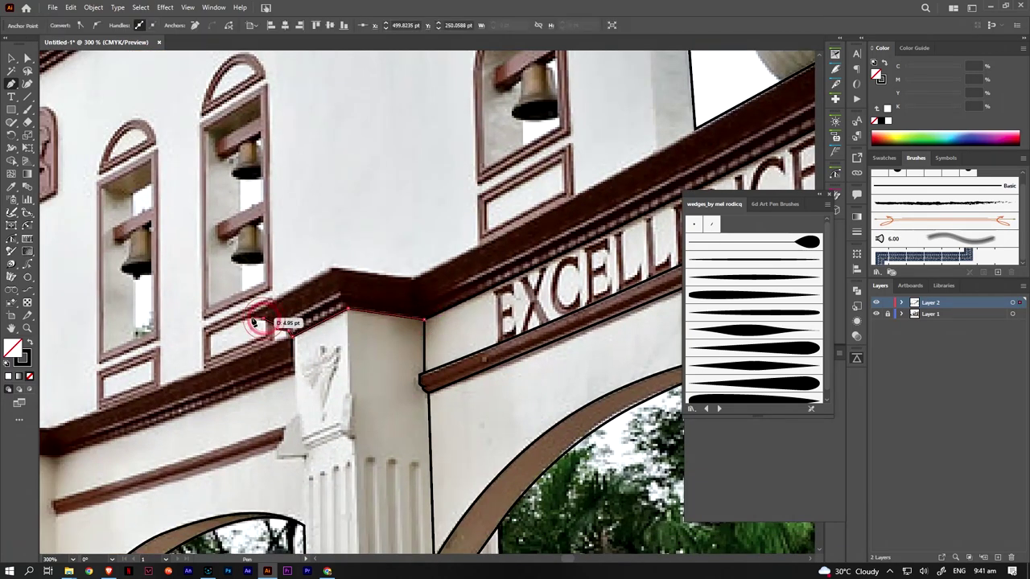
click(332, 272)
scroll(412, 276, right, 5)
scroll(412, 275, up, 3)
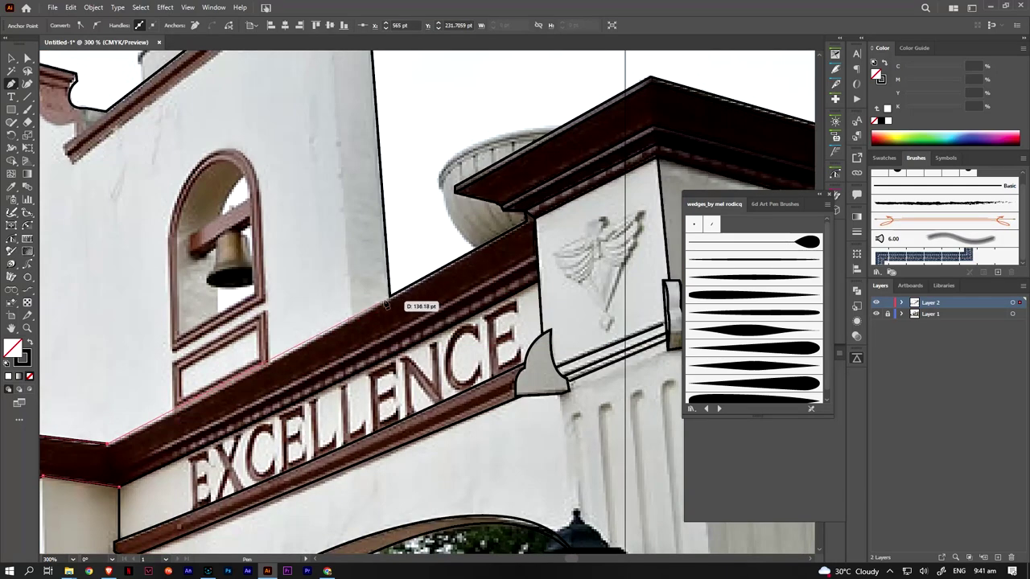
scroll(418, 298, left, 3)
key(ctrl+shift+a)
click(263, 327)
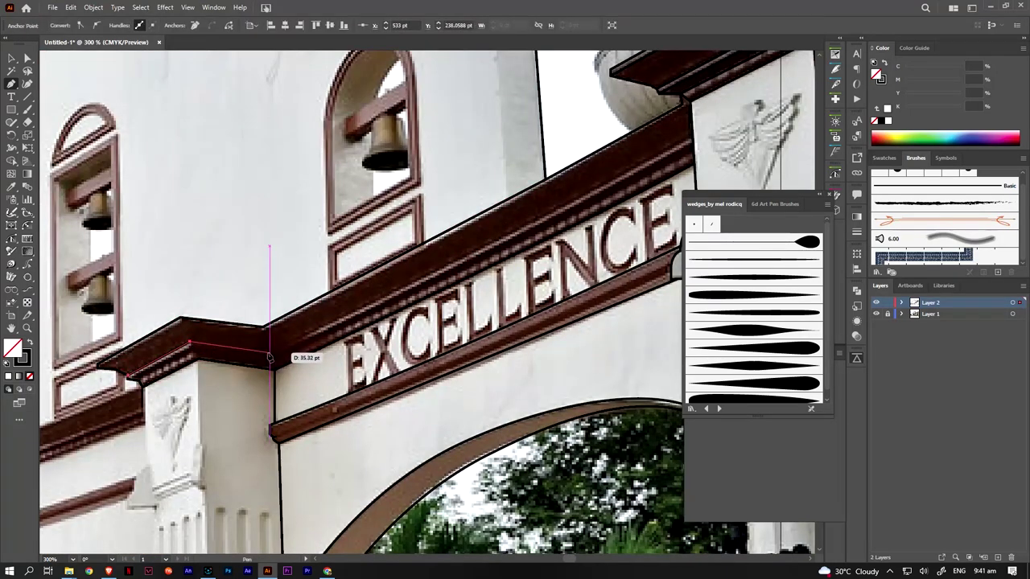
scroll(394, 319, down, 3)
scroll(394, 319, left, 5)
click(281, 373)
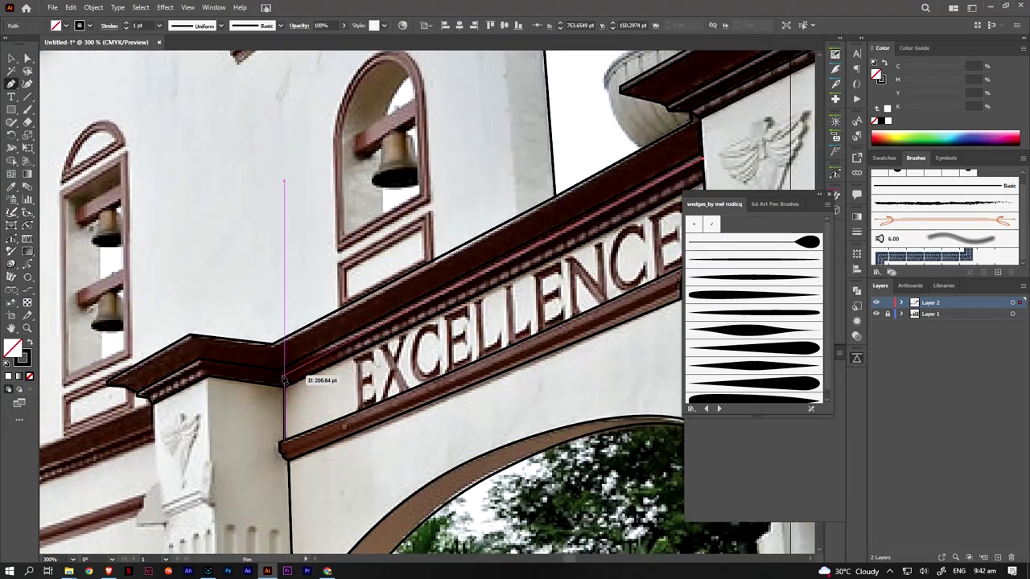
click(152, 404)
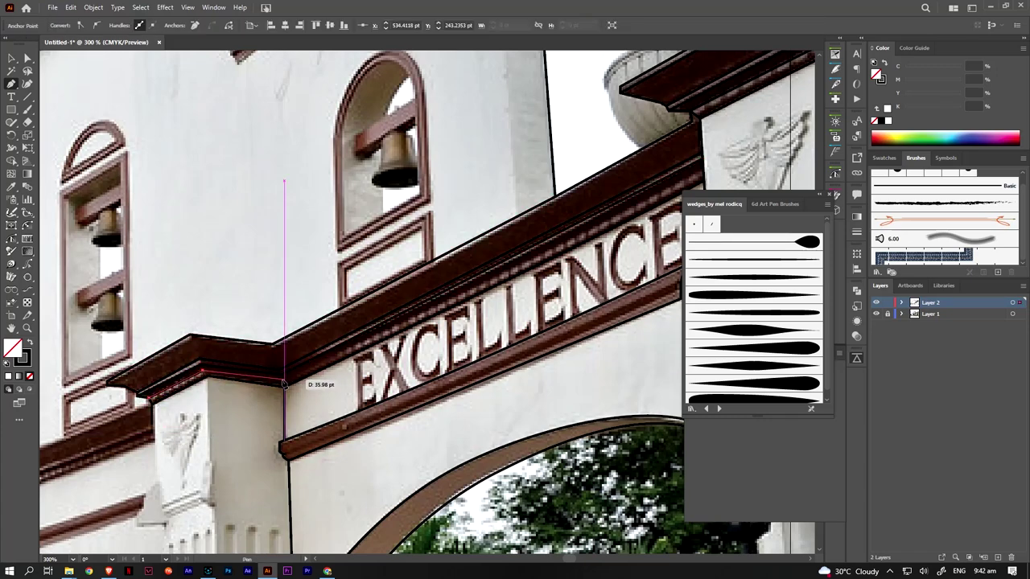
Nudge an upper sign beam anchor into place and check it with the photo hidden
drag(342, 371, 296, 288)
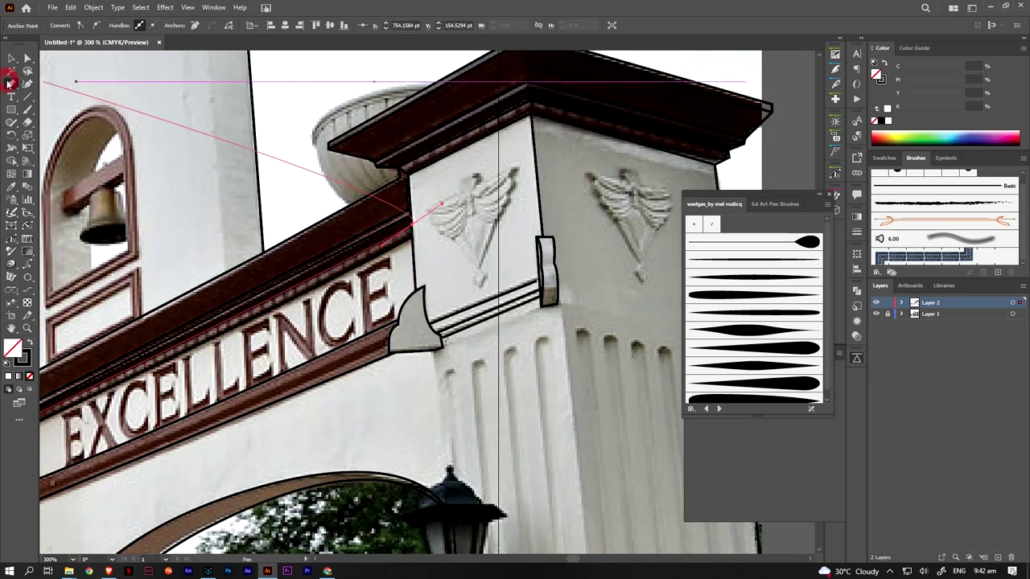
click(203, 326)
drag(195, 322, 197, 327)
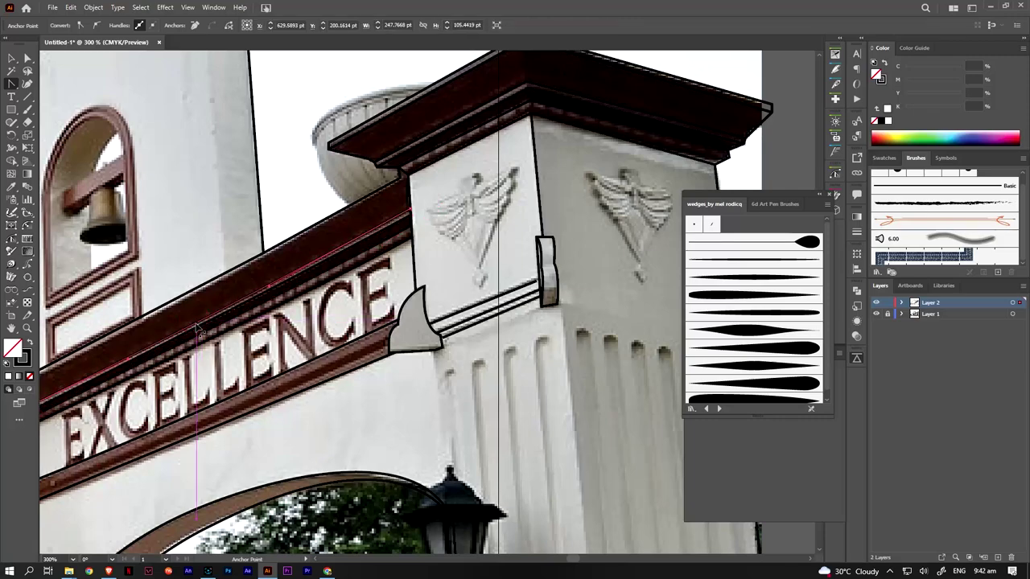
click(876, 314)
drag(355, 354, 170, 152)
click(12, 84)
click(56, 81)
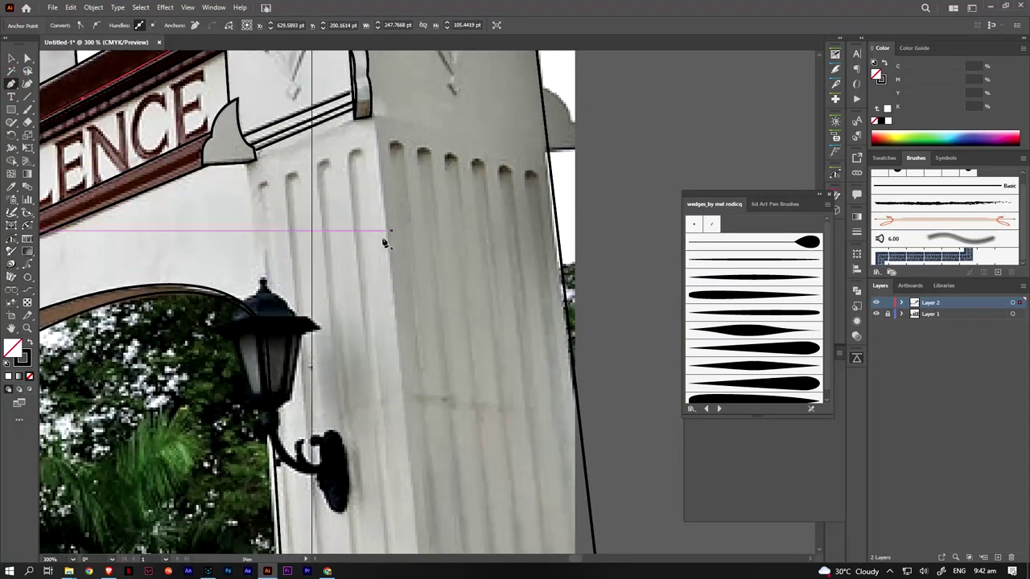
scroll(384, 241, down, 2)
key(ctrl+minus)
Trace the next cornice's lower edge over the middle sign
mouse_move(80, 515)
mouse_down()
mouse_move(397, 436)
mouse_move(386, 459)
mouse_up()
drag(520, 271, 365, 330)
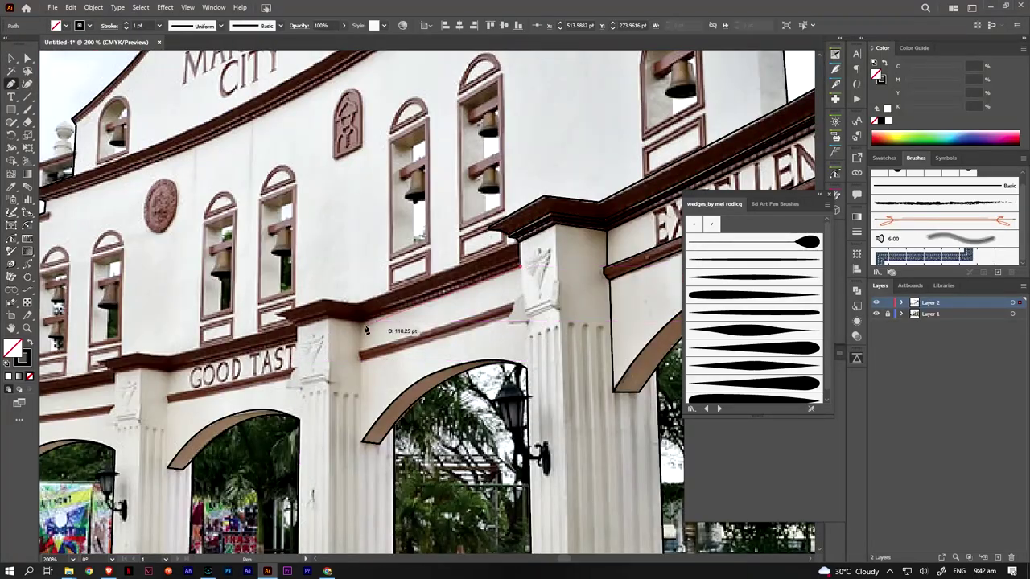
scroll(358, 323, up, 4)
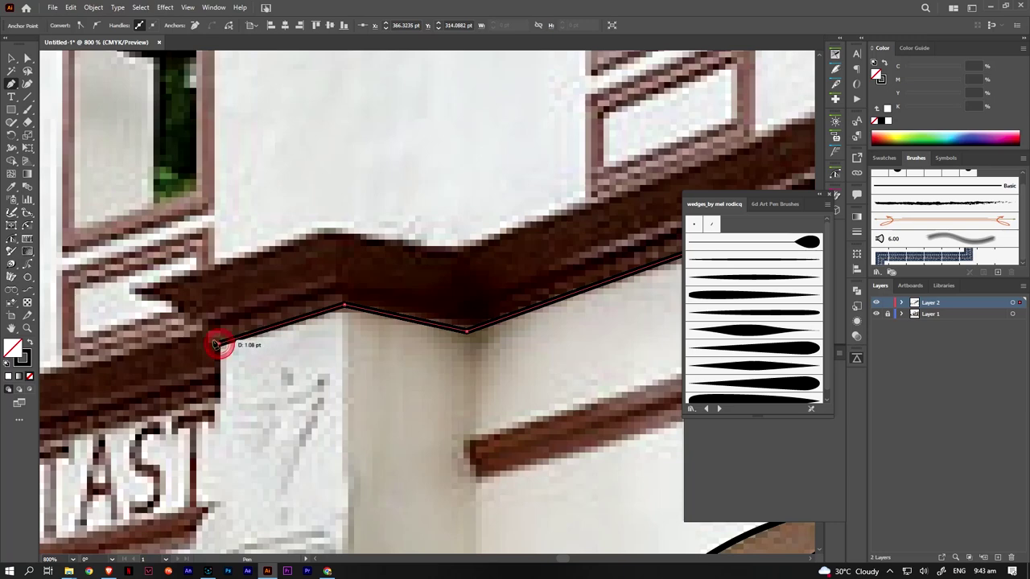
scroll(143, 296, down, 2)
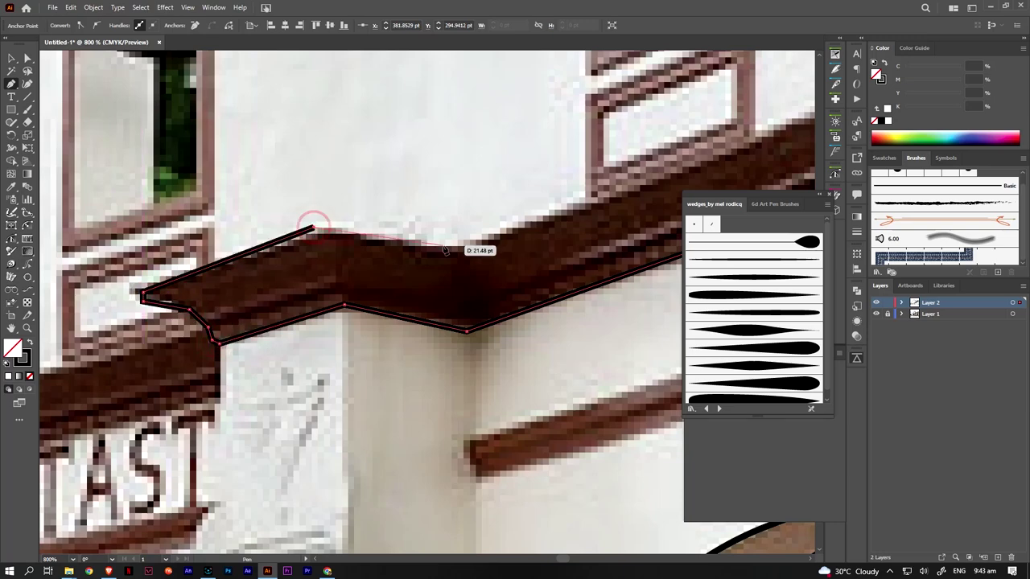
drag(488, 247, 607, 266)
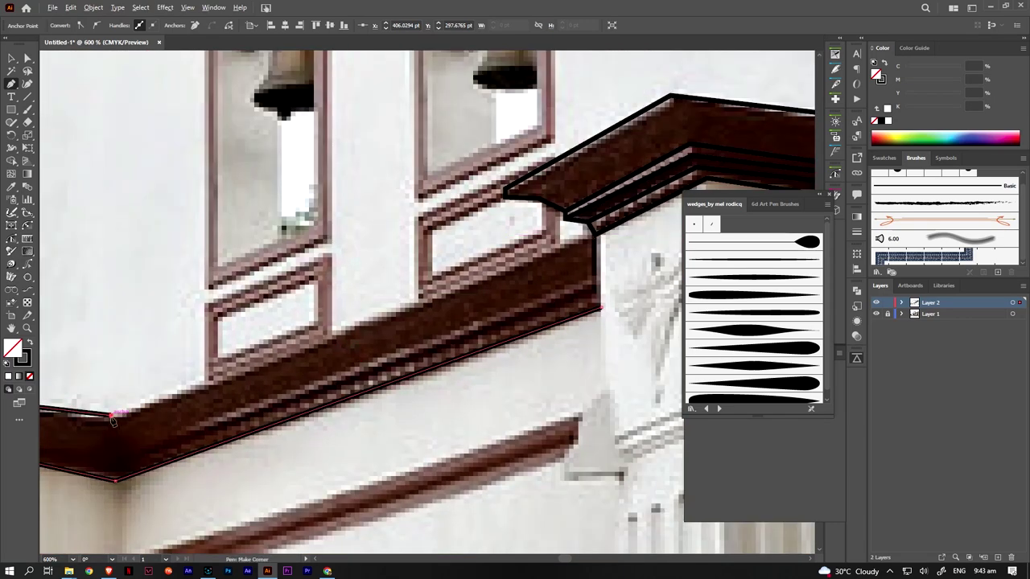
ctrl+click(372, 260)
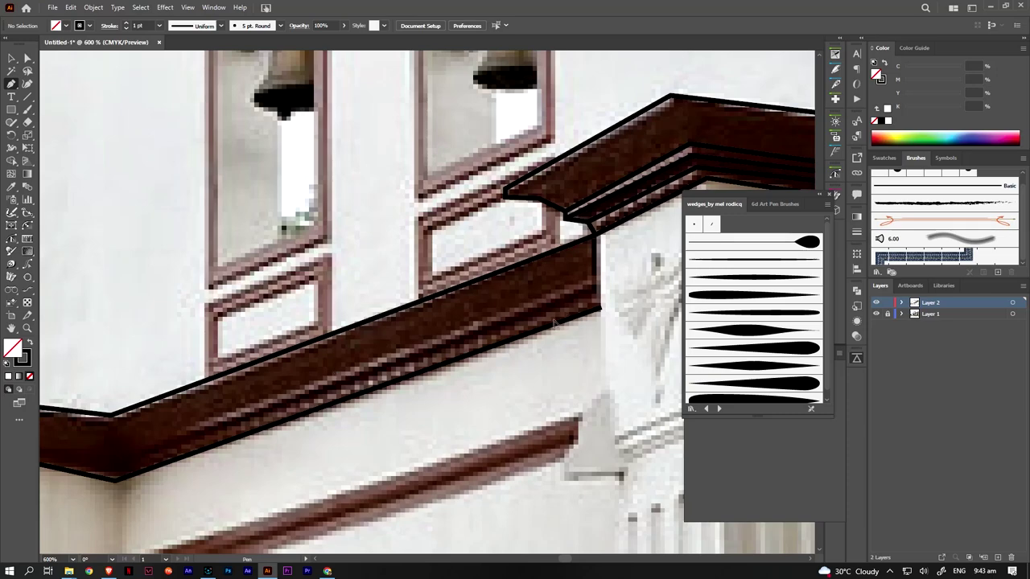
Draw a new outline along the lower cornice through its corner anchors
scroll(364, 361, down, 2)
drag(404, 333, 178, 420)
click(311, 353)
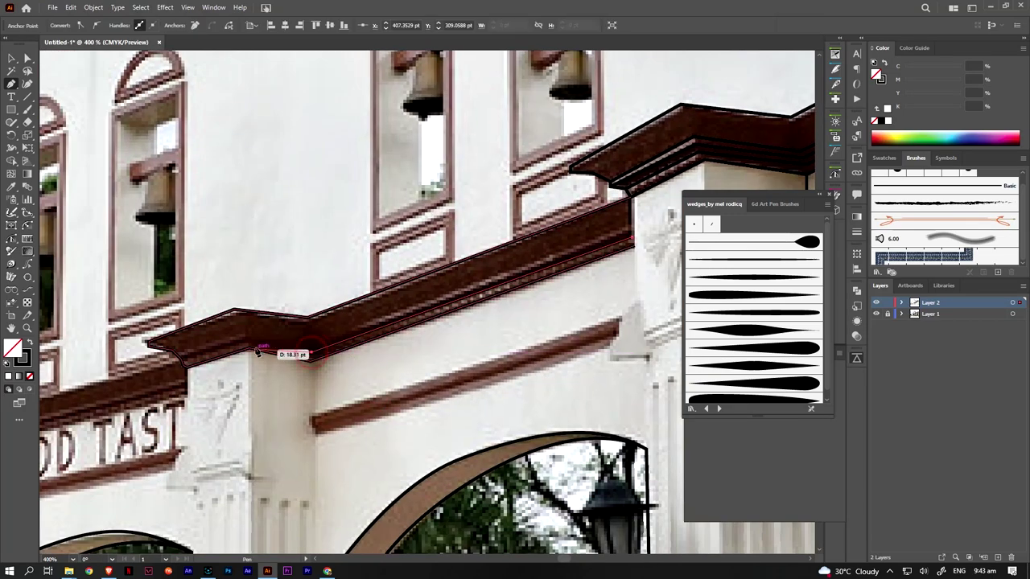
click(249, 345)
ctrl+click(180, 394)
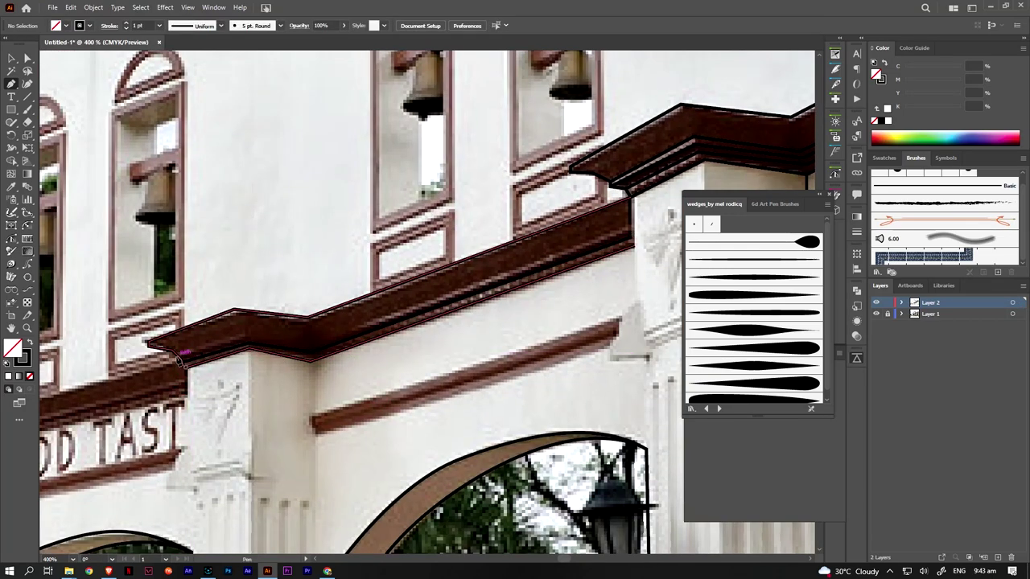
Add another layered path following the cornice molding steps
click(181, 359)
click(310, 352)
drag(465, 337, 260, 422)
click(422, 314)
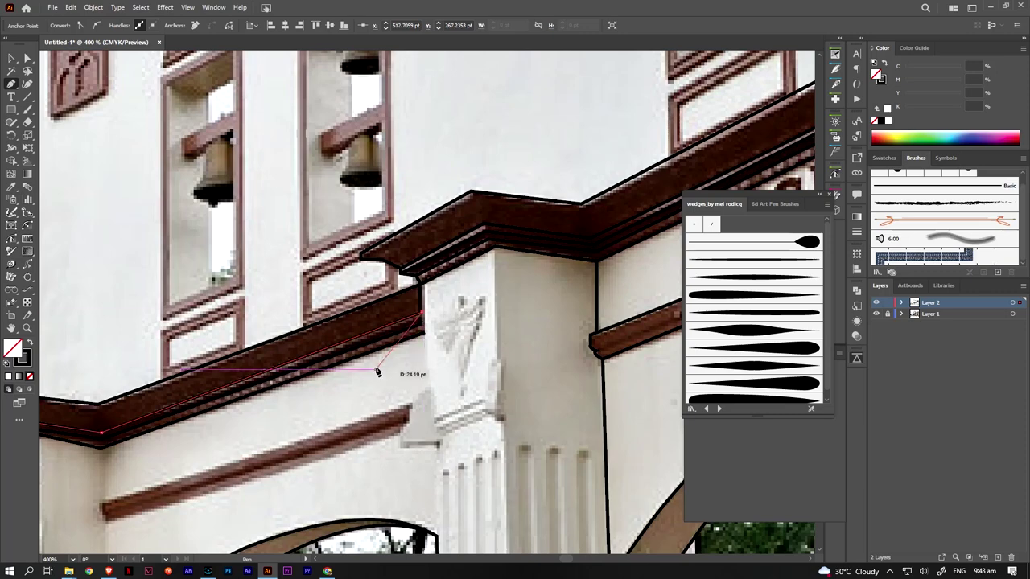
drag(410, 341, 639, 268)
click(329, 357)
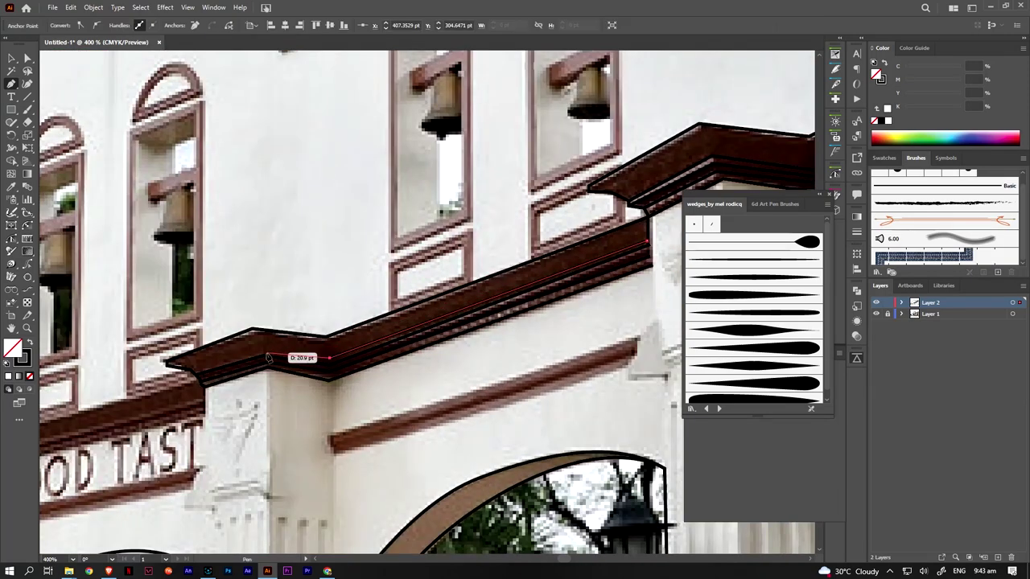
click(264, 352)
click(194, 377)
Nudge cornice anchors onto the molding edges with Direct Selection
scroll(265, 366, up, 3)
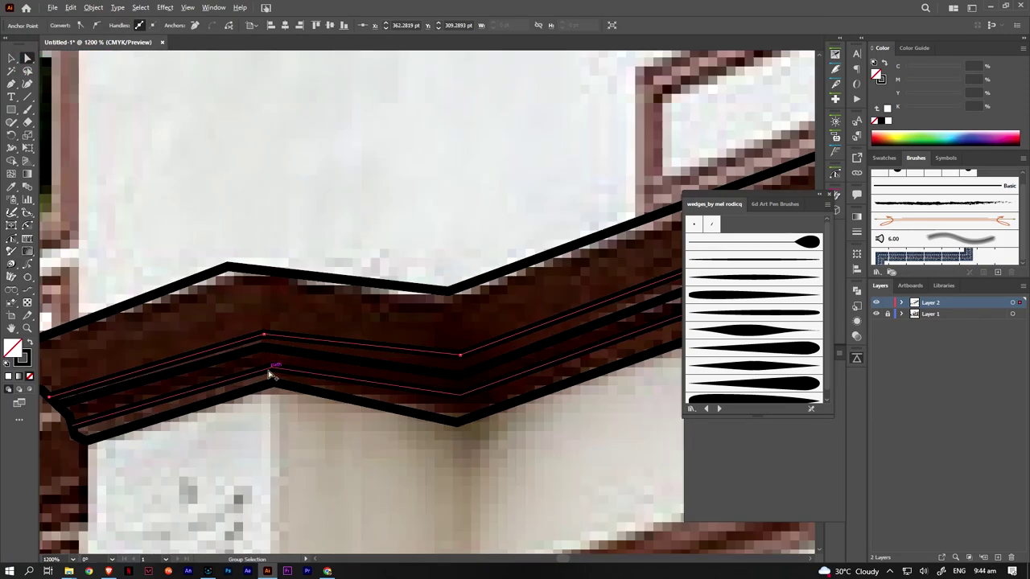
drag(264, 336, 265, 341)
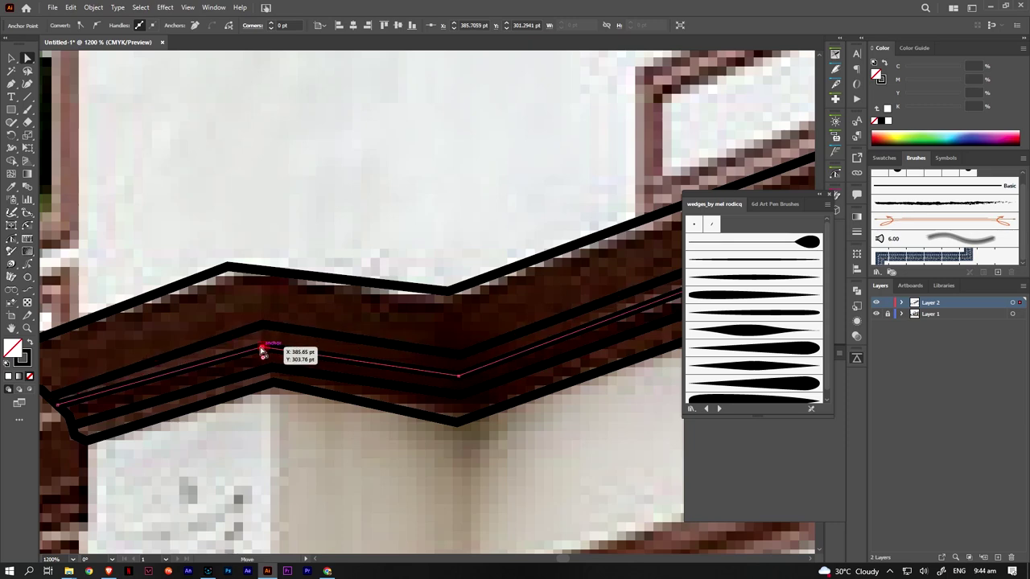
scroll(271, 362, down, 2)
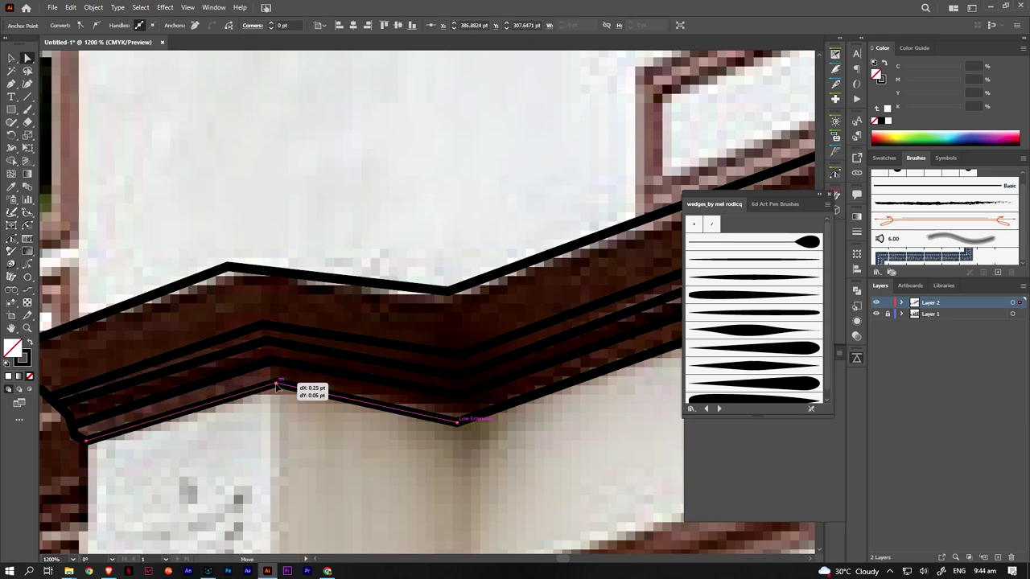
mouse_move(275, 383)
mouse_down()
mouse_move(419, 422)
mouse_move(320, 462)
mouse_up()
Collapse the floating brush library panel and move it out of the way
key(p)
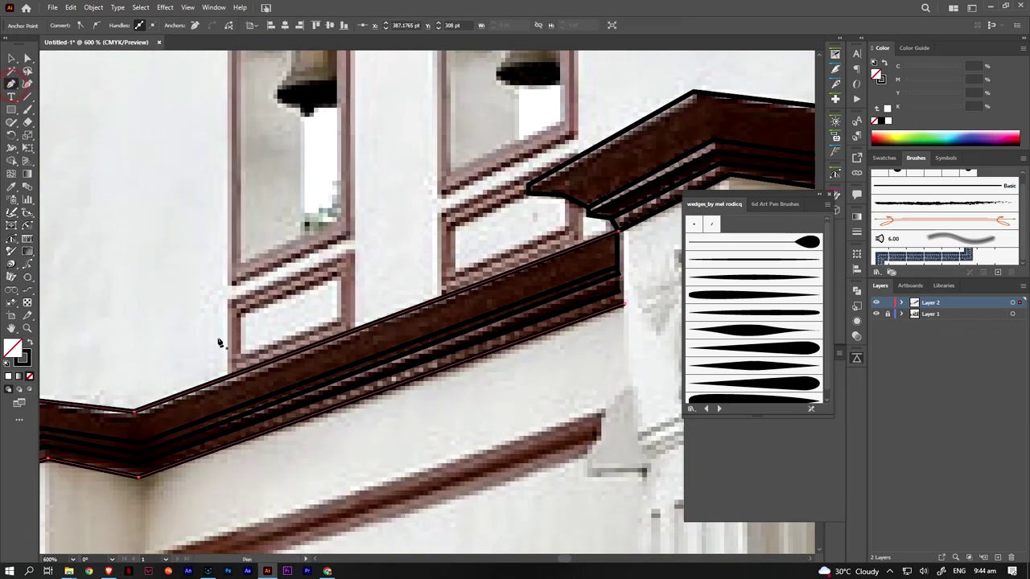
mouse_move(618, 248)
mouse_down()
mouse_move(341, 419)
mouse_move(553, 291)
mouse_move(241, 357)
mouse_up()
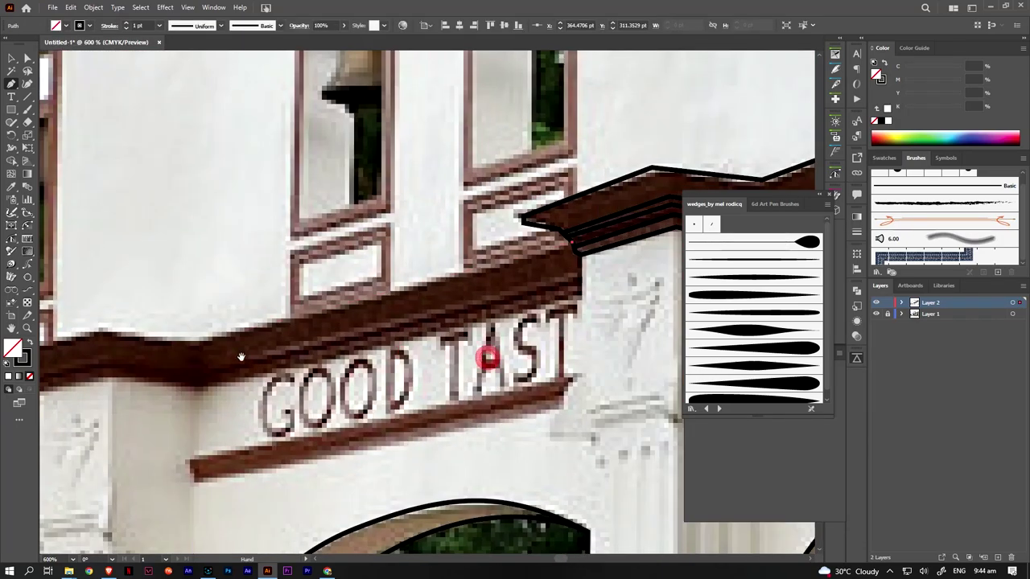
click(819, 195)
drag(796, 198, 879, 260)
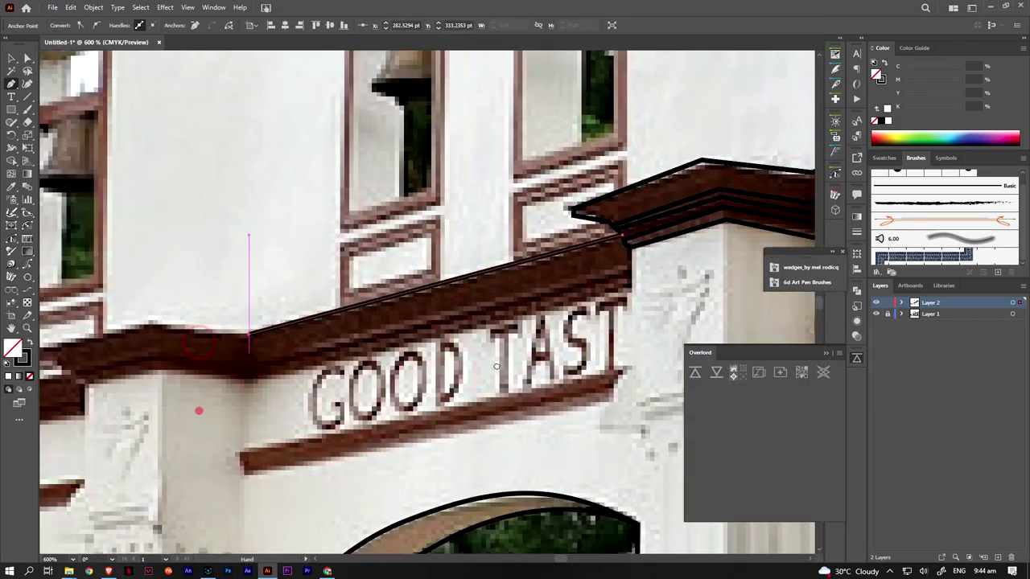
Extend the outline along the cornice bottom left of the sign
drag(197, 409, 812, 357)
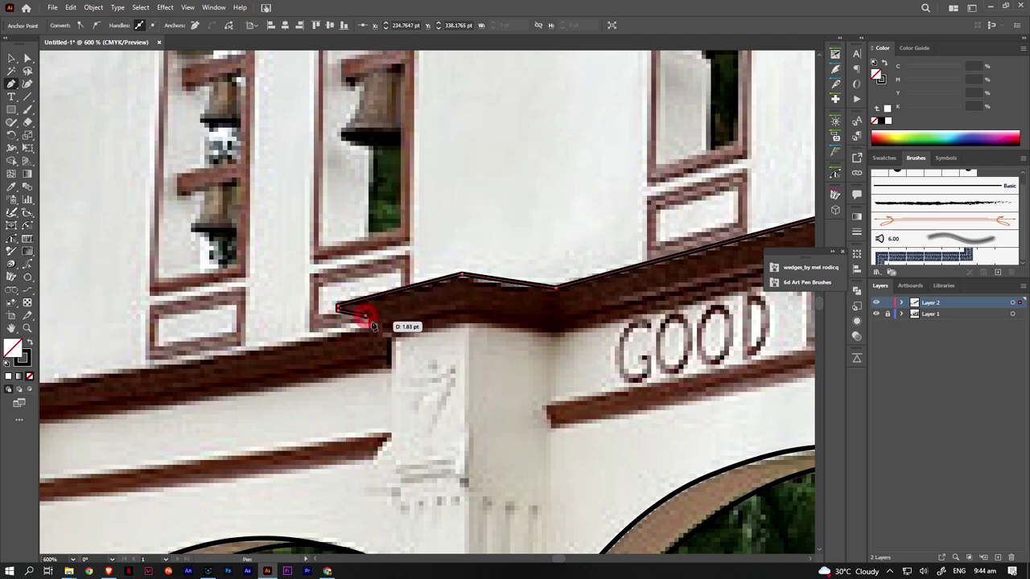
scroll(554, 340, down, 3)
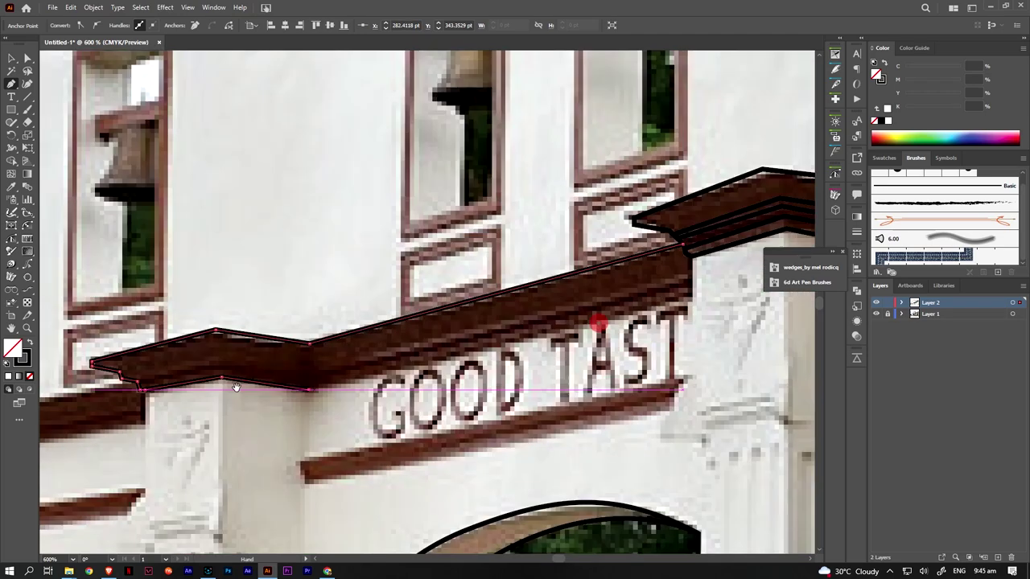
drag(598, 322, 495, 333)
key(Escape)
Pull out a cornice anchor handle and add anchors to the corner by the pillar
scroll(336, 262, up, 3)
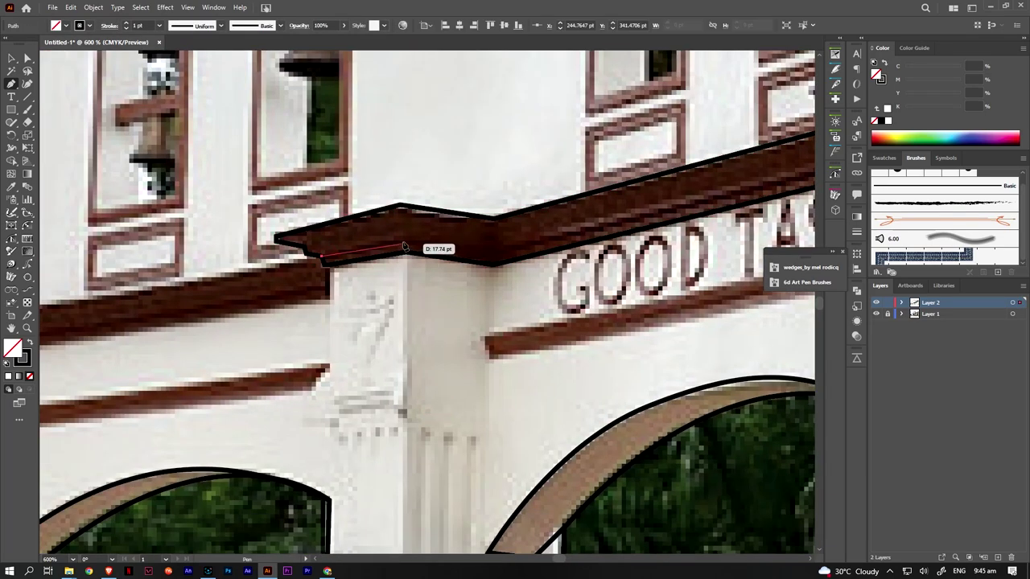
drag(405, 236, 515, 264)
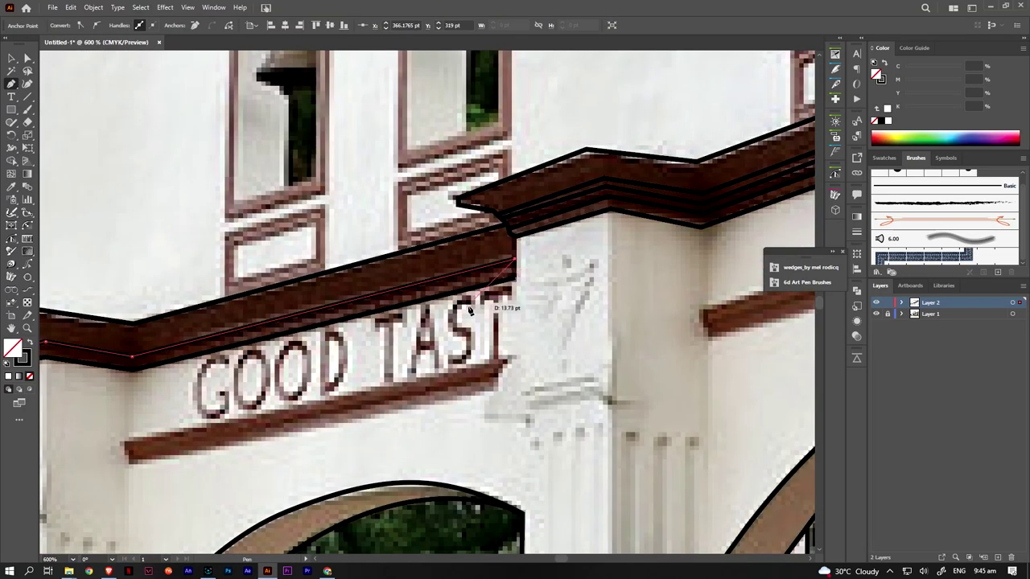
scroll(402, 321, left, 5)
click(338, 321)
drag(428, 334, 439, 340)
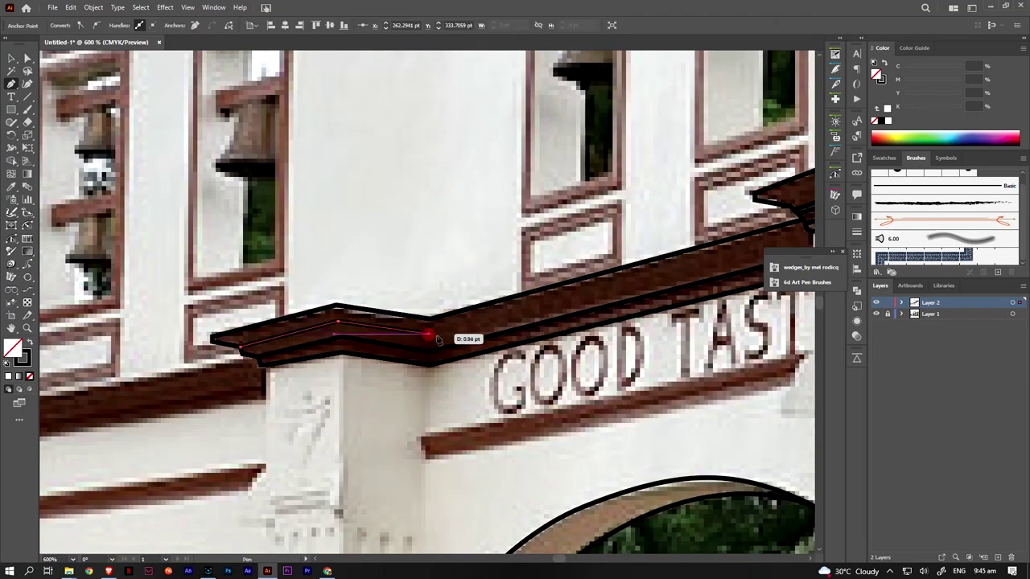
Zoom out and hide the photo to review the traced cornice line work
scroll(438, 341, right, 5)
scroll(540, 318, left, 7)
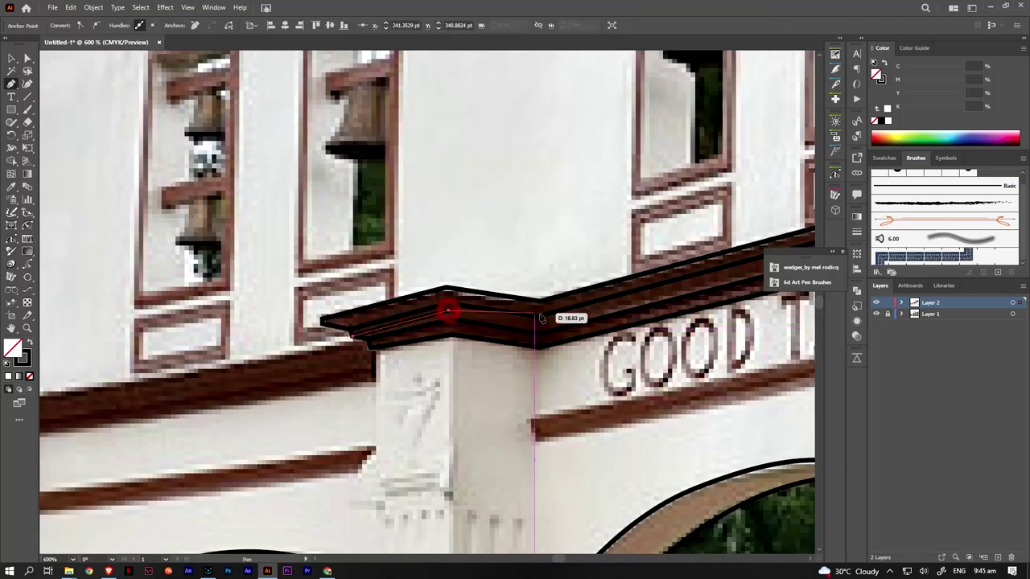
scroll(539, 324, right, 5)
scroll(448, 386, down, 3)
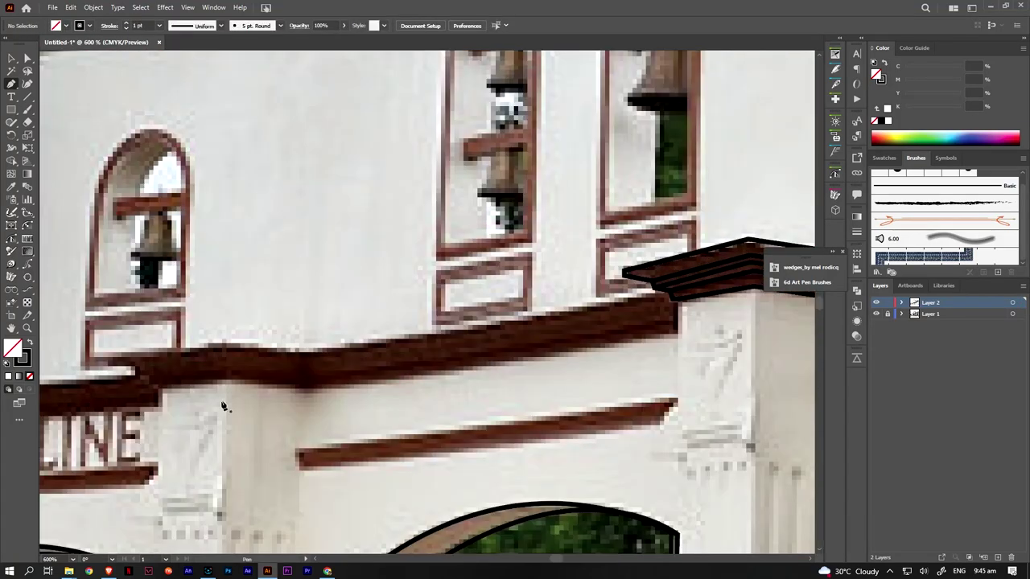
scroll(252, 412, down, 3)
scroll(252, 412, down, 2)
click(877, 314)
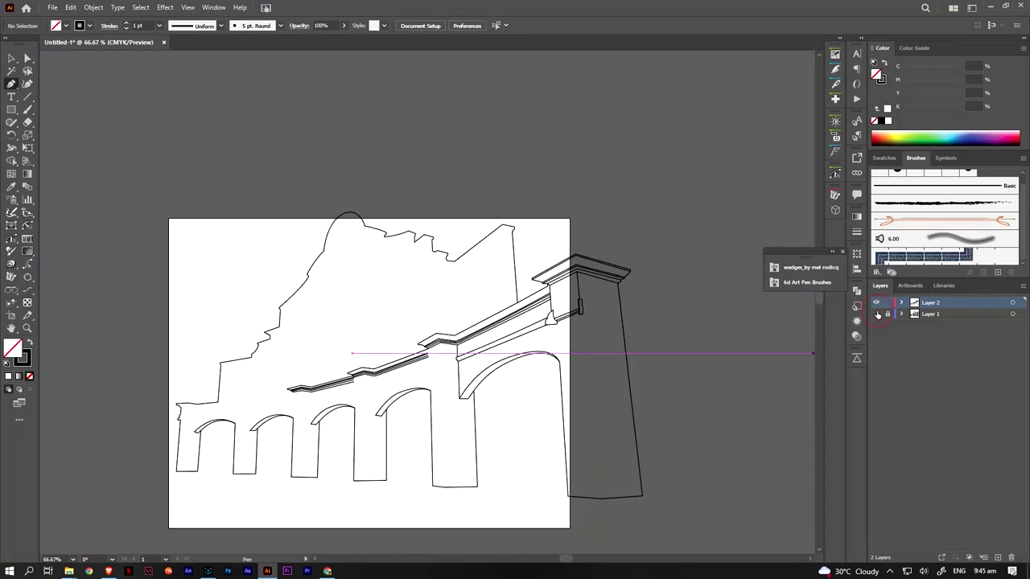
Show the reference photo again and zoom in on the DISCIPLINE cornice
click(877, 314)
click(876, 314)
scroll(300, 341, up, 2)
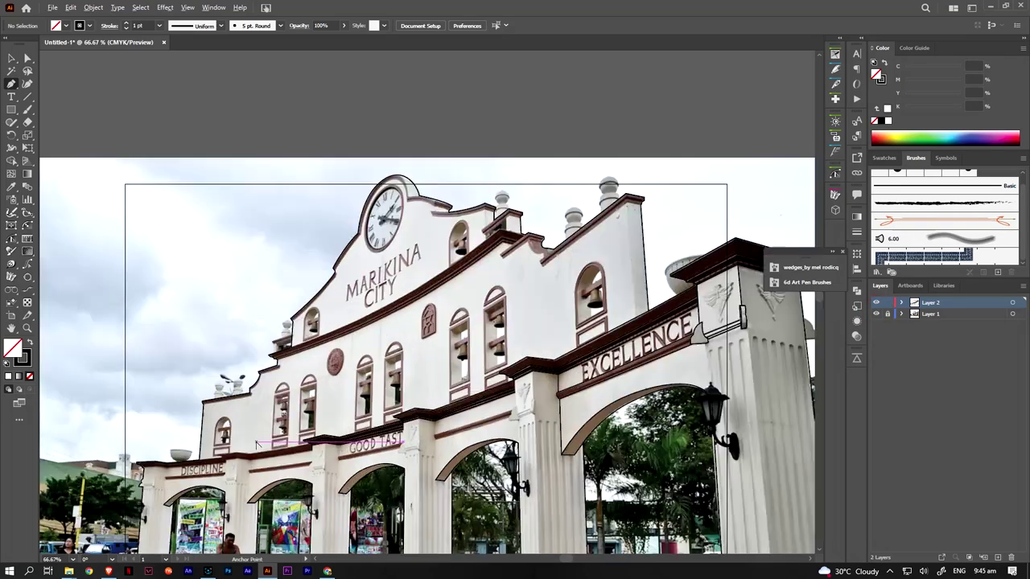
scroll(314, 314, up, 2)
scroll(329, 290, up, 1)
Start a path on the DISCIPLINE cornice, adding anchors along the beam to its corner
click(664, 247)
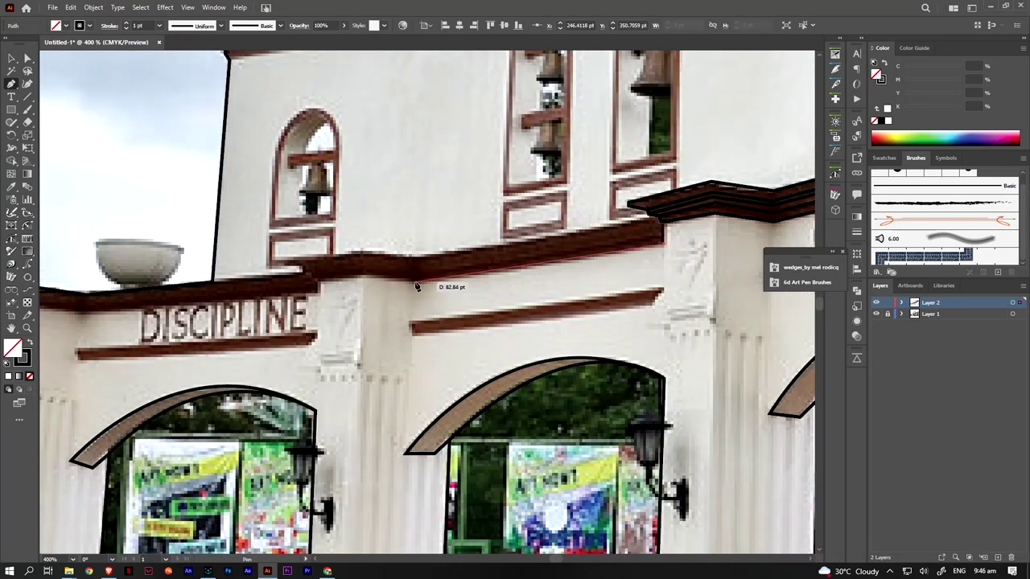
click(412, 284)
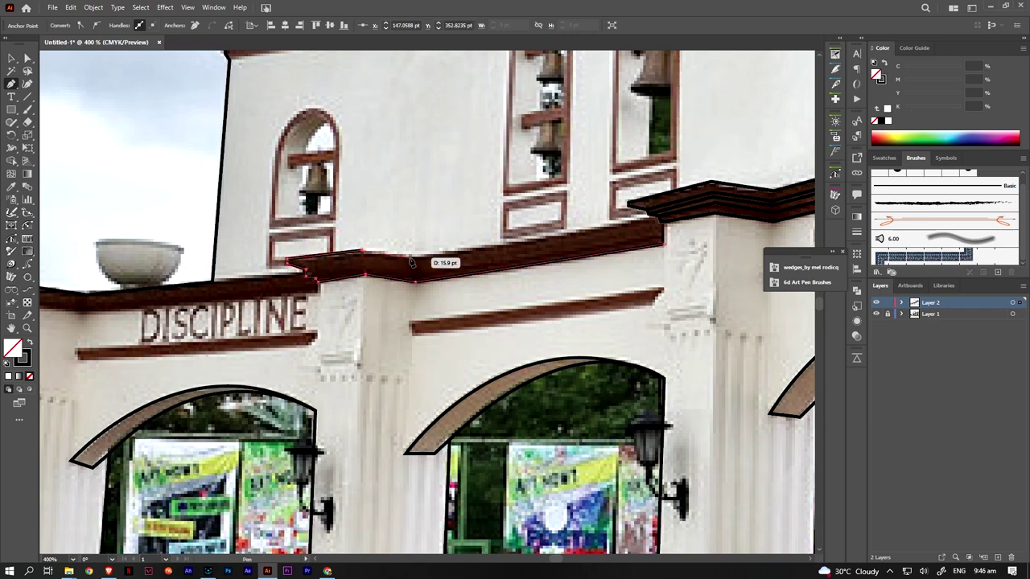
scroll(321, 277, up, 1)
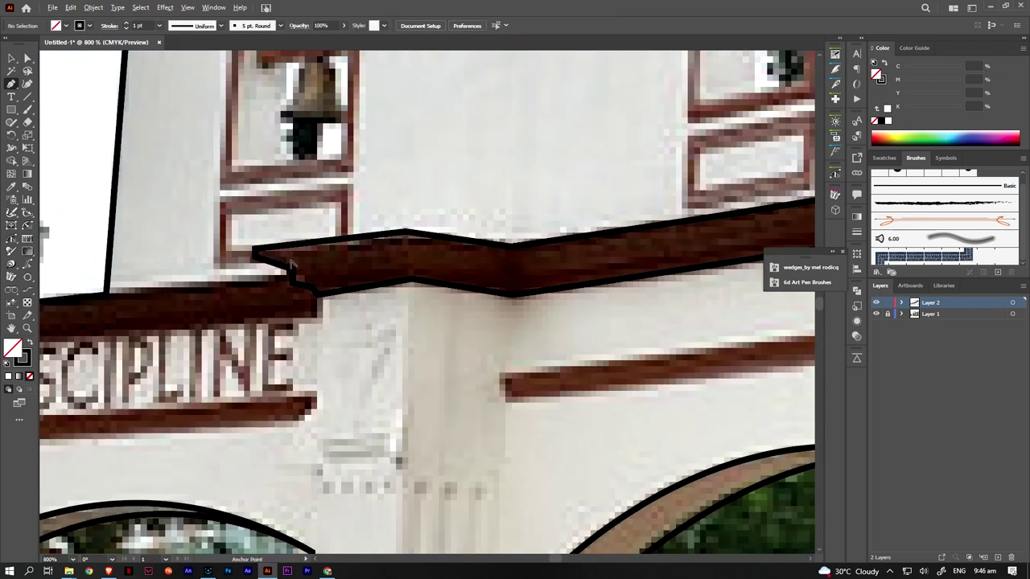
click(406, 253)
scroll(595, 277, down, 1)
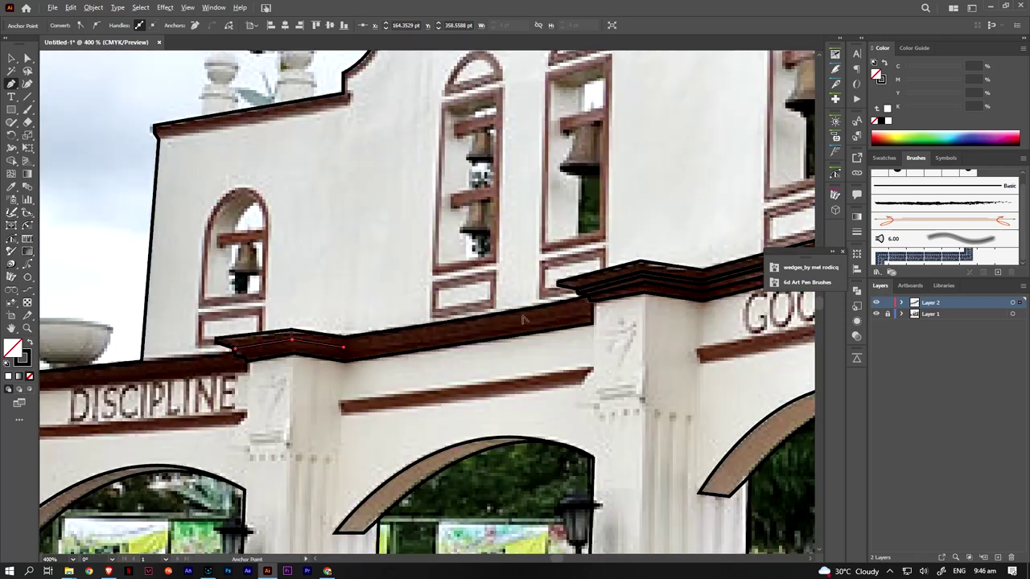
scroll(622, 304, up, 3)
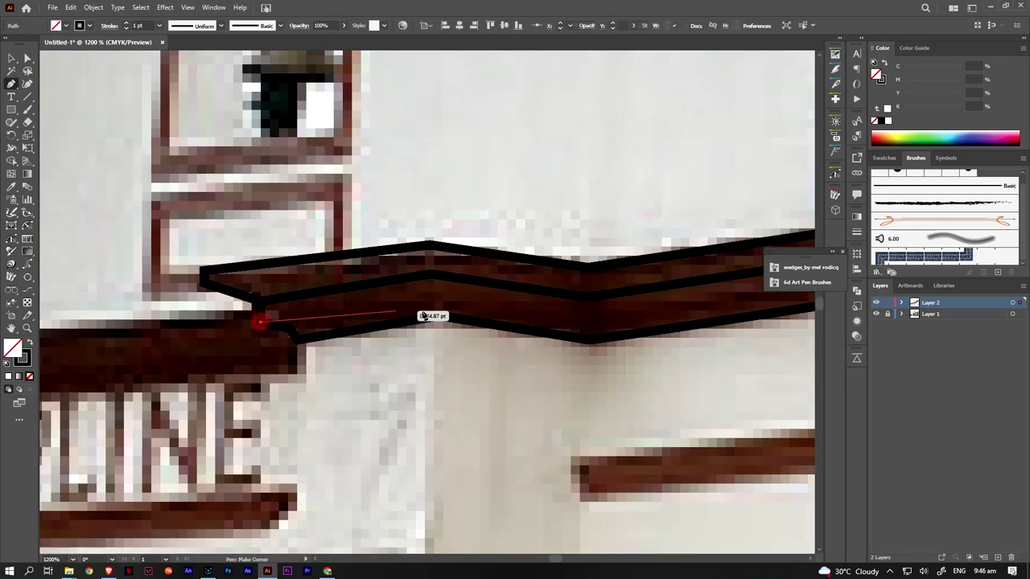
Add anchors along the lower cornice line
click(437, 292)
scroll(589, 319, down, 1)
click(589, 319)
scroll(457, 331, down, 3)
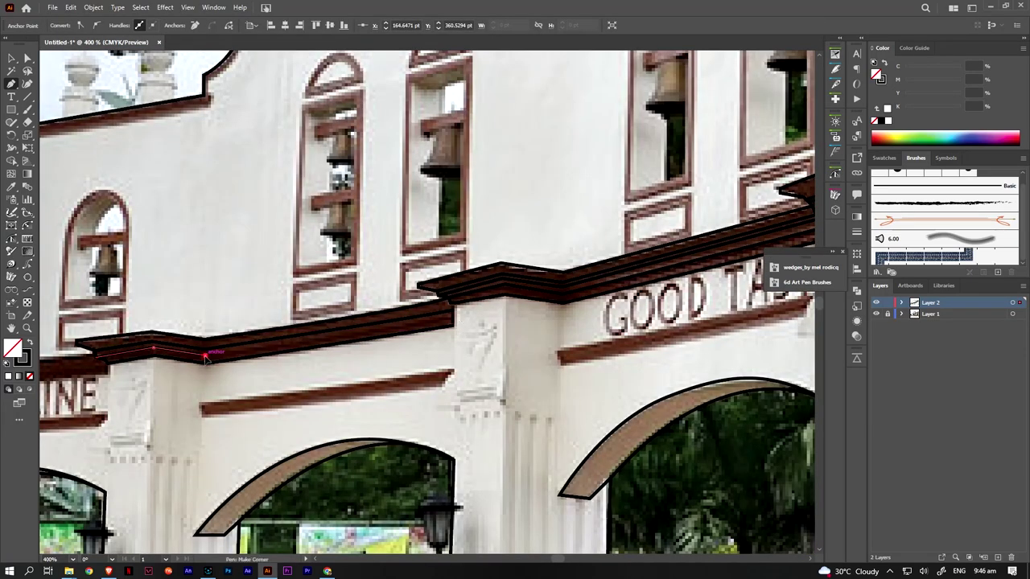
scroll(456, 317, up, 3)
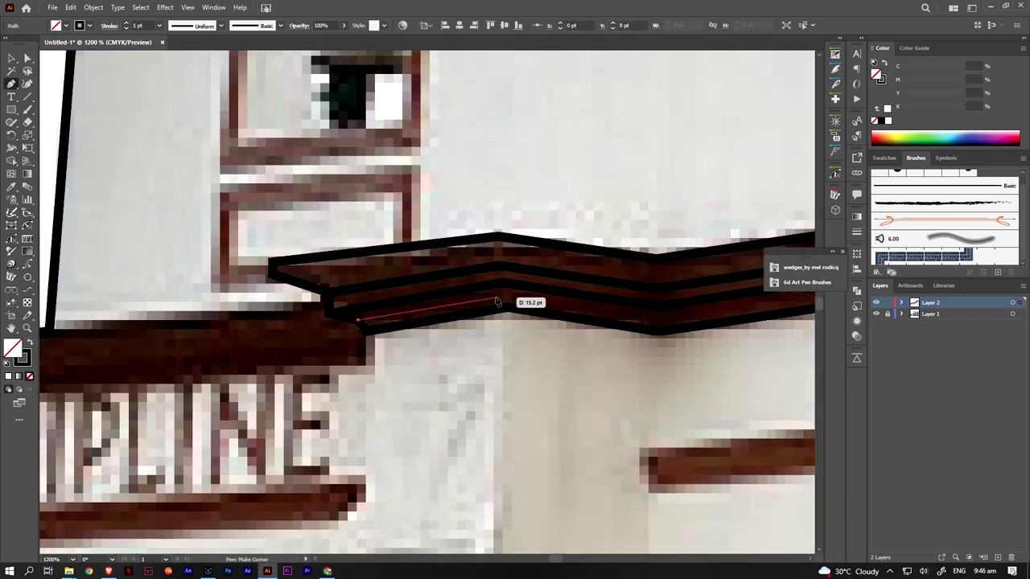
scroll(679, 317, down, 3)
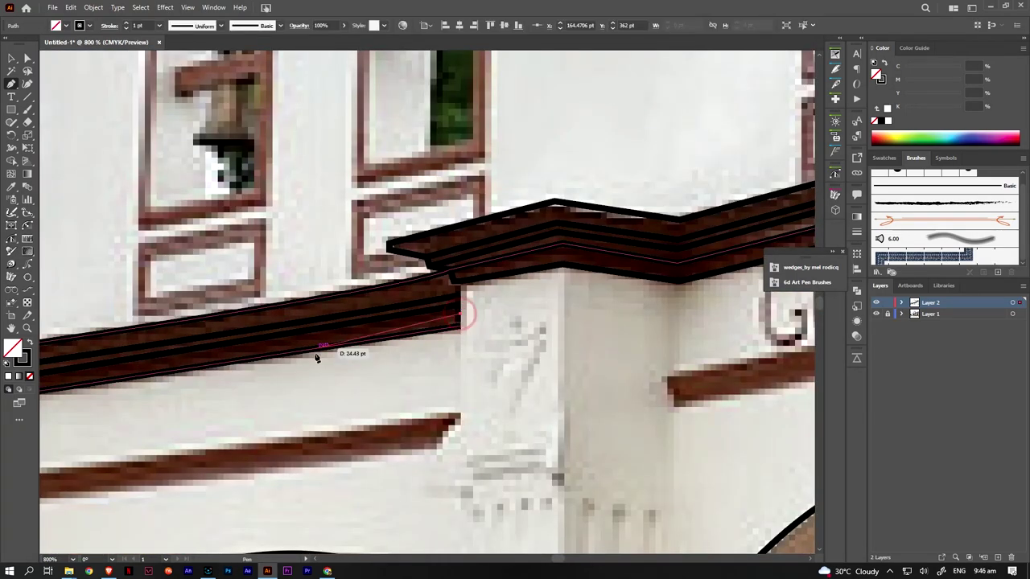
scroll(317, 356, up, 2)
Move the cornice line up to the top band with Direct Selection
key(a)
scroll(129, 348, down, 3)
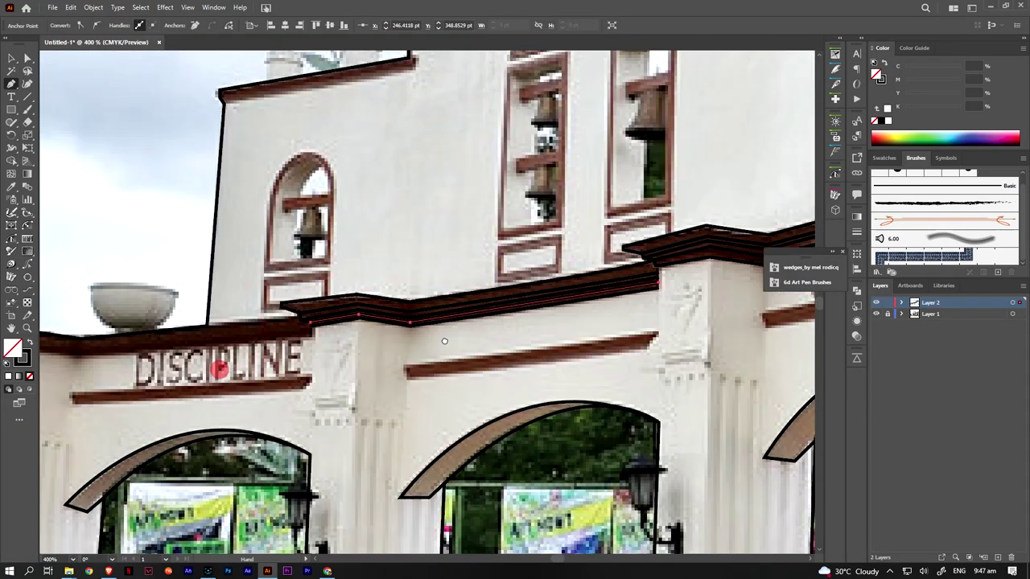
scroll(547, 279, up, 3)
scroll(547, 279, up, 3)
drag(547, 279, 543, 224)
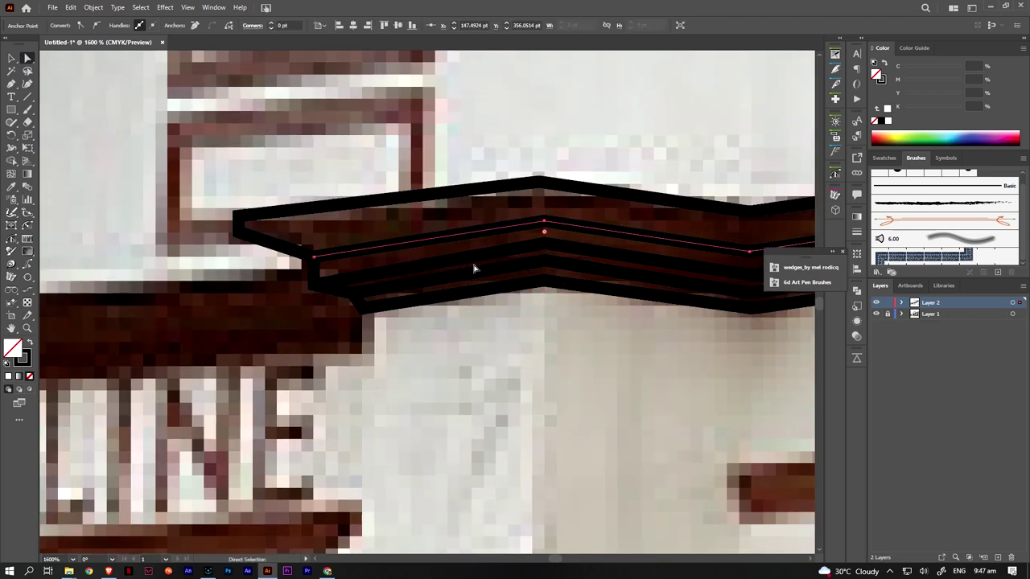
Nudge the outer cornice outline's left corner anchor into place
alt+click(538, 179)
drag(238, 218, 244, 222)
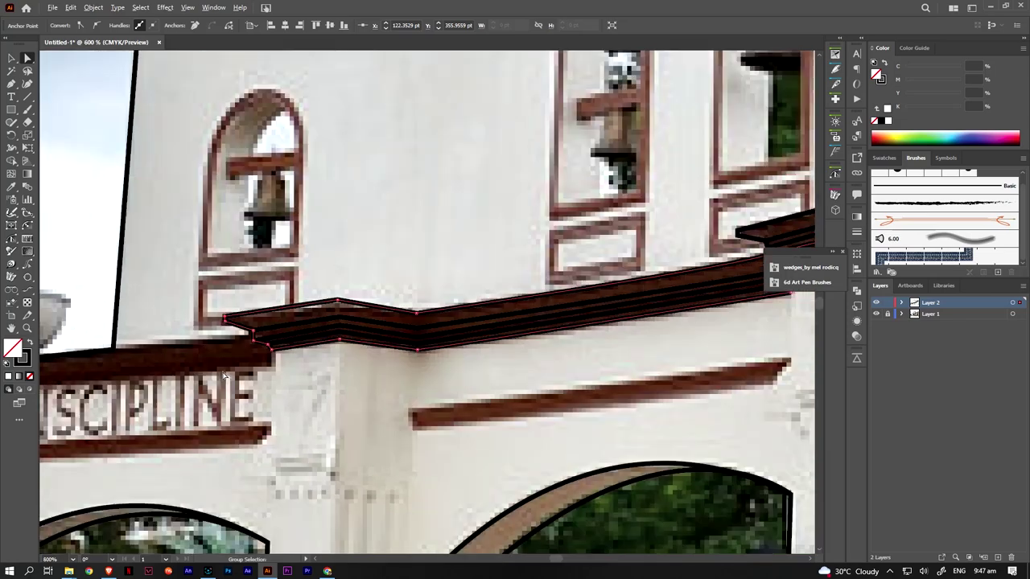
key(ctrl+minus)
key(ctrl+minus)
key(ctrl+minus)
mouse_move(304, 390)
mouse_down()
mouse_move(327, 369)
mouse_move(299, 408)
mouse_up()
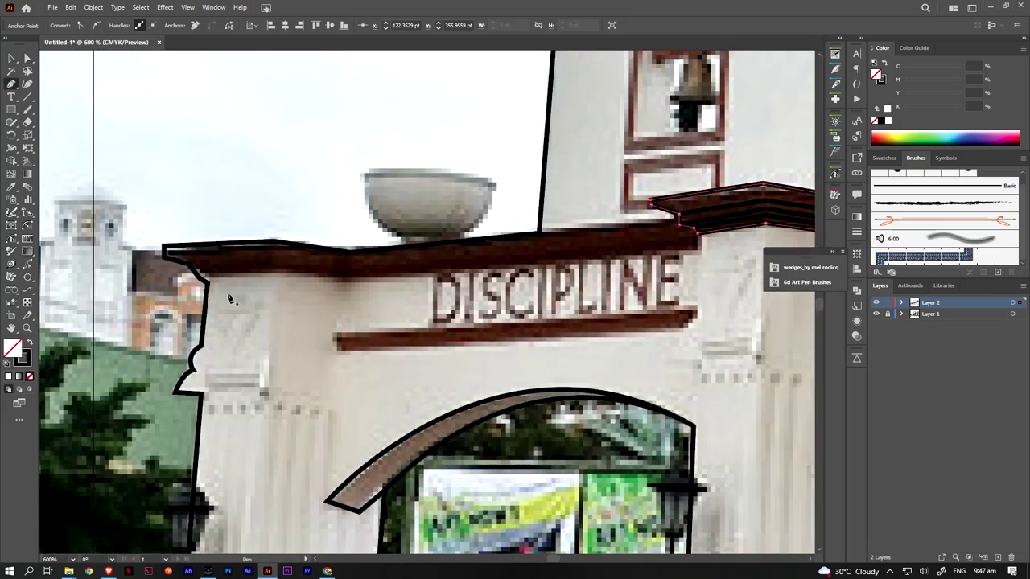
scroll(229, 298, up, 2)
Start a Pen path along the cornice above DISCIPLINE, anchoring its edge
click(195, 287)
click(322, 276)
drag(490, 281, 397, 311)
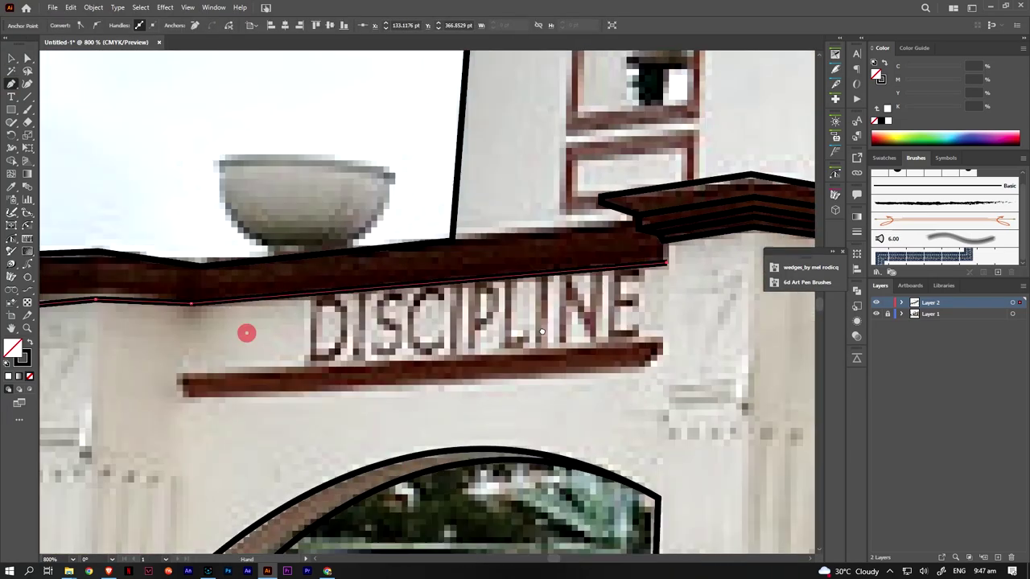
drag(72, 305, 458, 328)
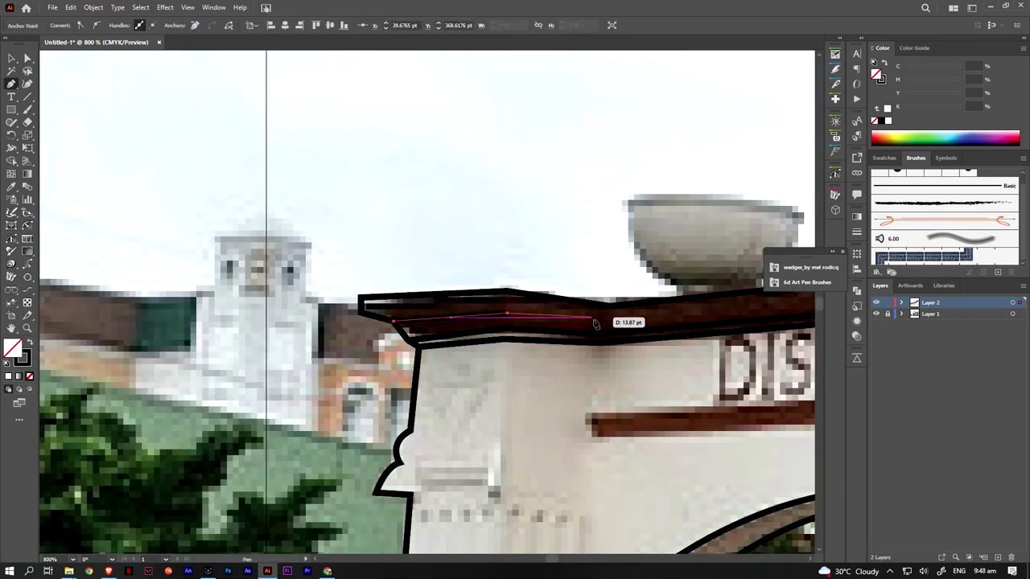
drag(506, 316, 611, 332)
scroll(475, 302, up, 1)
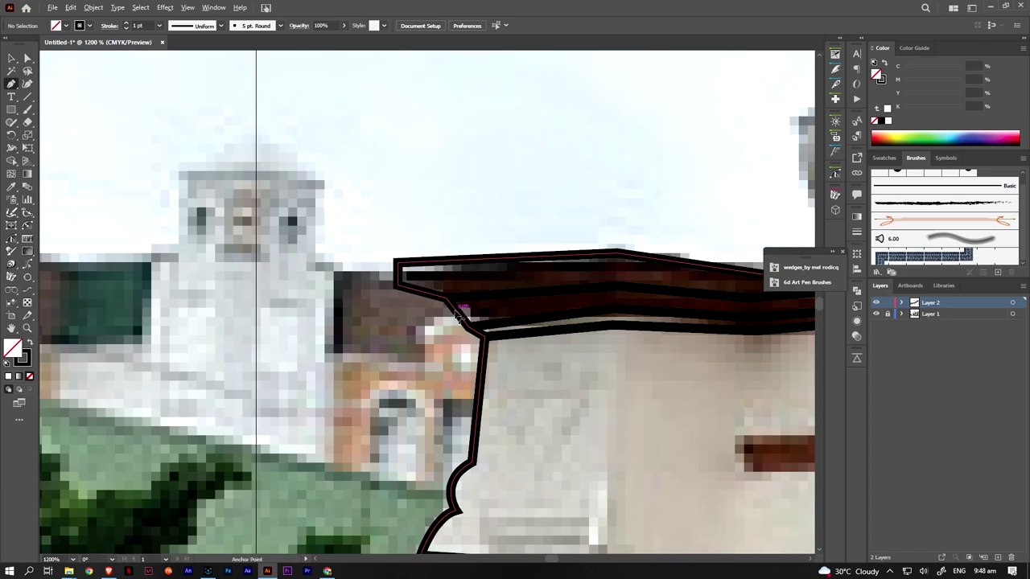
Carry the cornice path around its left corner and underside and close it
drag(454, 309, 487, 320)
click(617, 296)
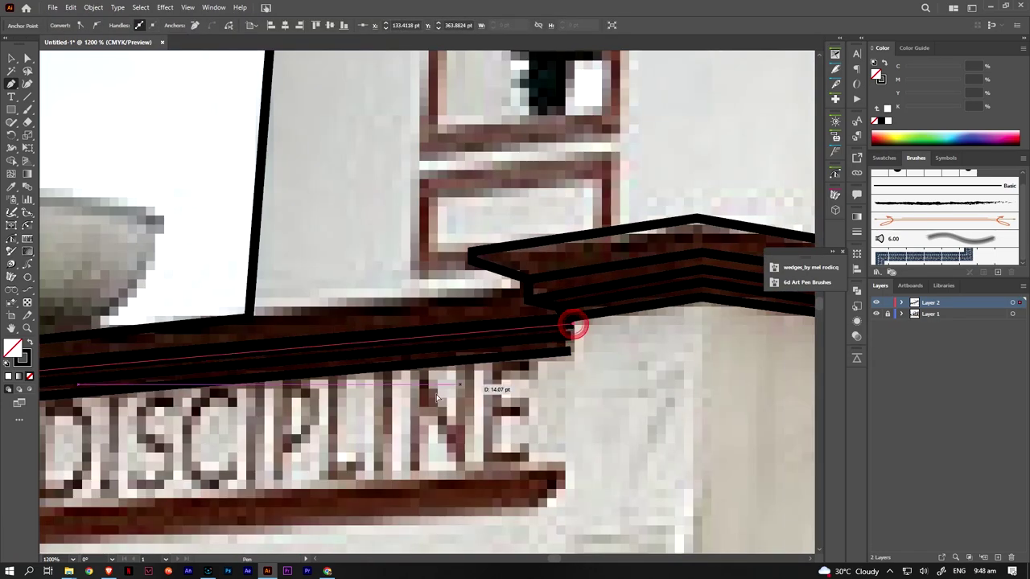
drag(454, 323, 575, 329)
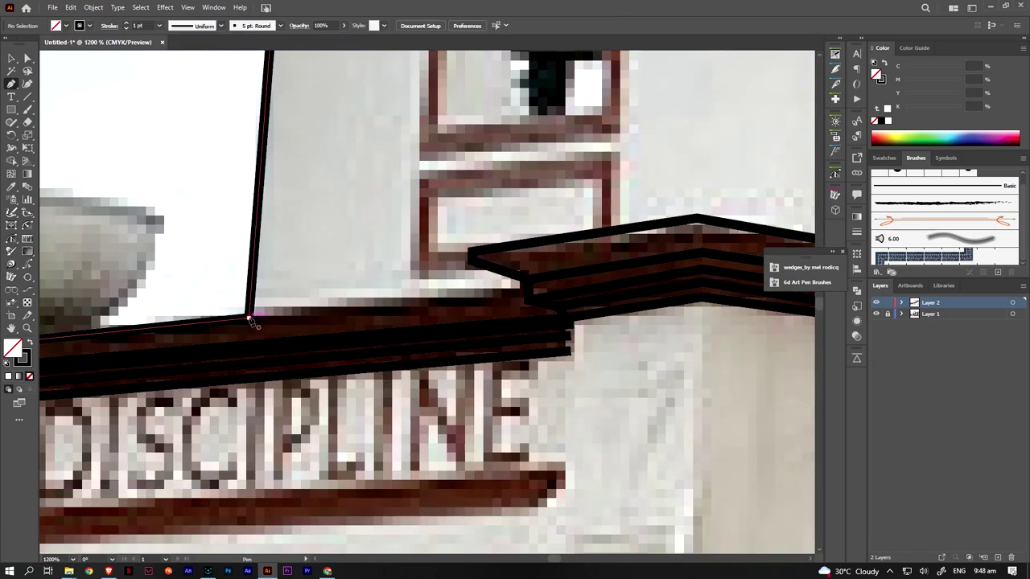
click(529, 290)
scroll(529, 290, down, 5)
scroll(334, 320, up, 5)
scroll(334, 320, up, 1)
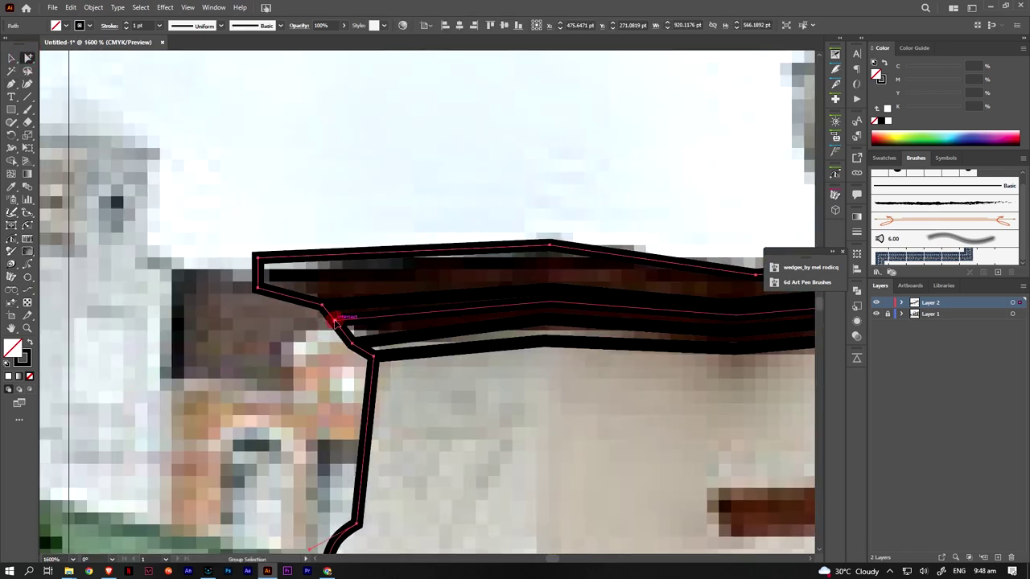
Refine the outer cornice outline's notch and corner anchors with Direct Selection
click(335, 321)
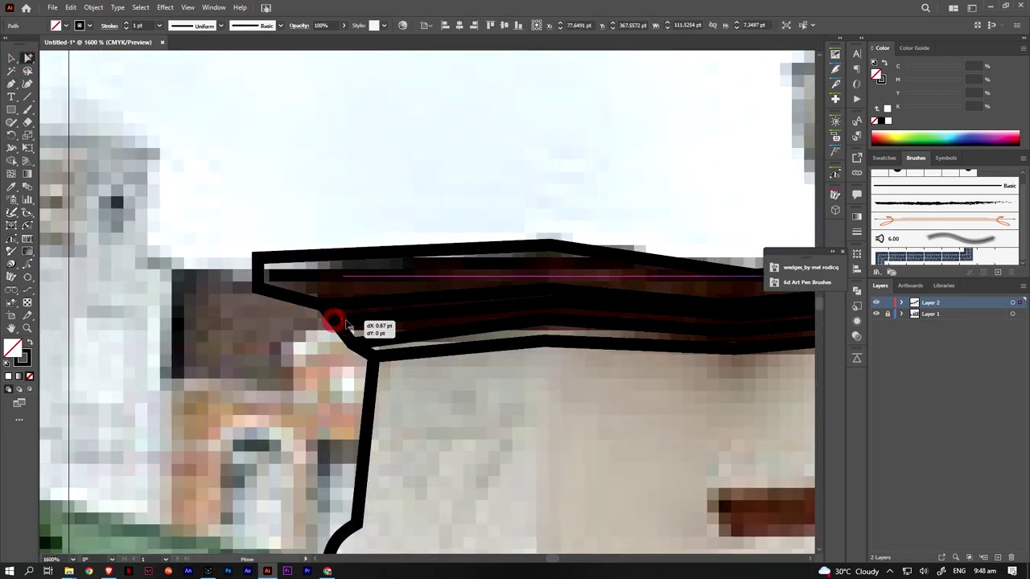
click(346, 328)
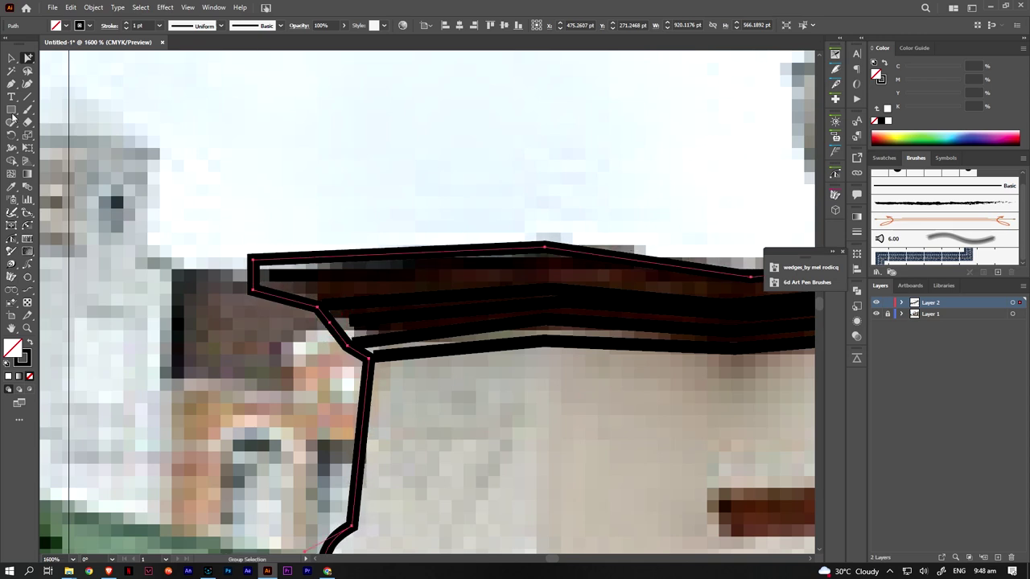
key(a)
drag(317, 309, 314, 298)
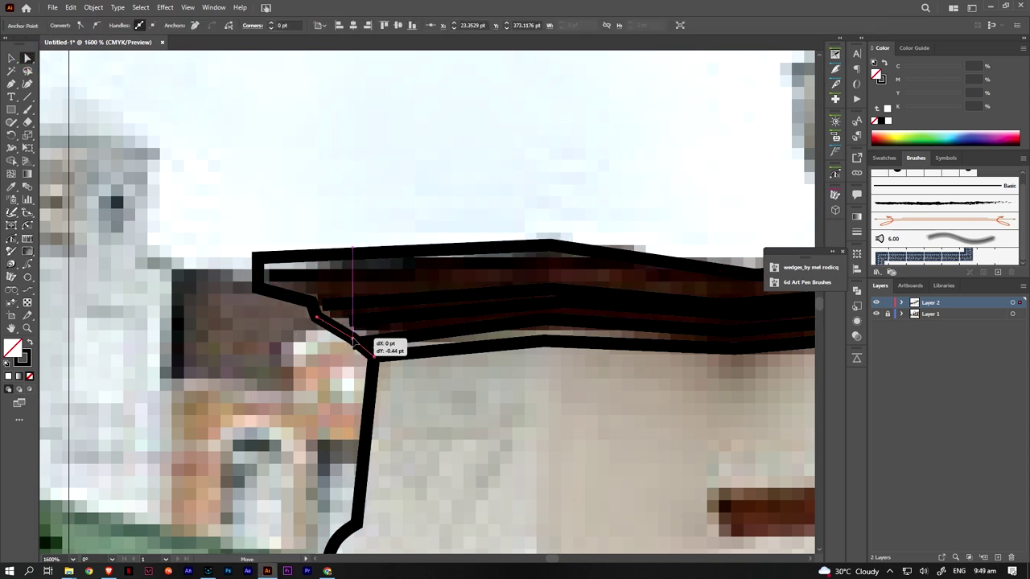
drag(352, 341, 353, 345)
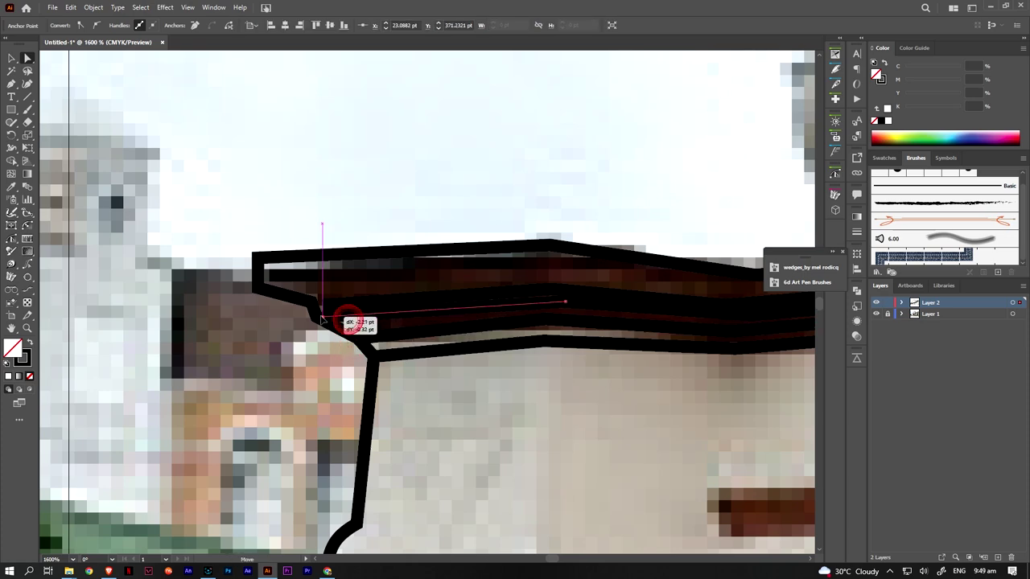
drag(320, 319, 310, 304)
drag(259, 271, 259, 272)
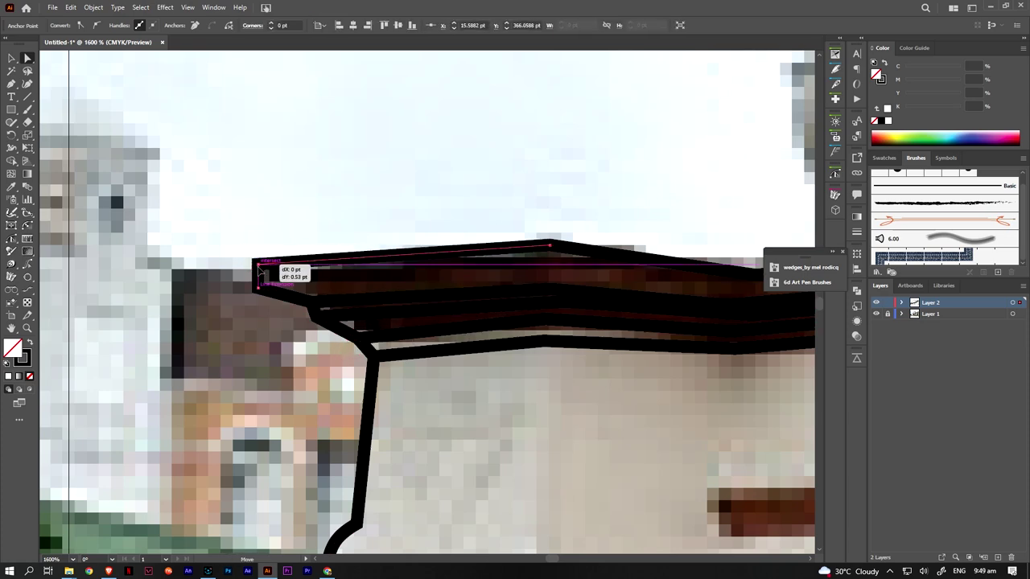
scroll(402, 298, down, 3)
scroll(402, 298, up, 3)
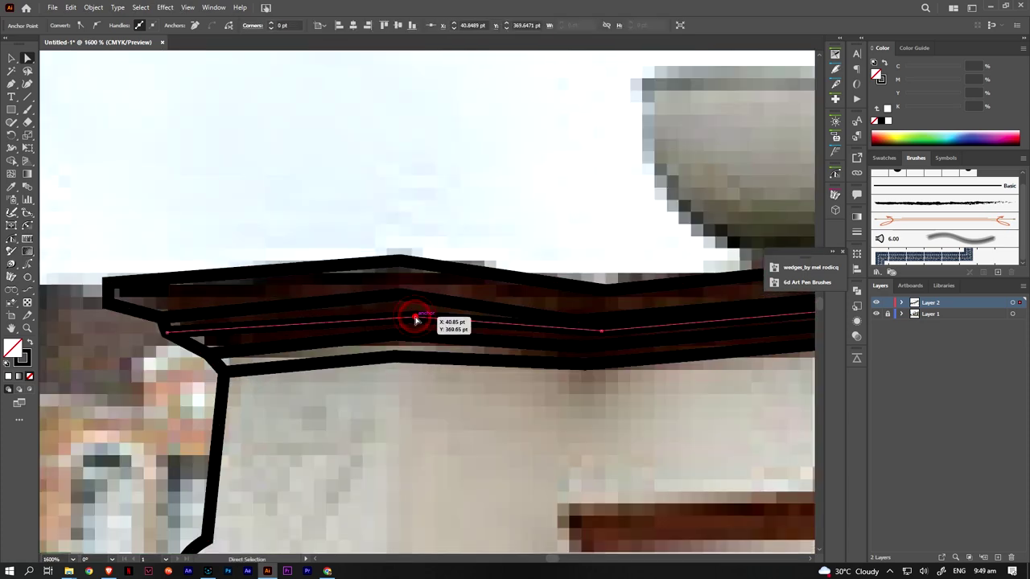
Raise the inner cornice line onto the molding, then zoom out and deselect
mouse_move(575, 317)
mouse_down()
mouse_move(600, 332)
mouse_move(561, 330)
mouse_up()
click(600, 332)
key(ctrl+minus)
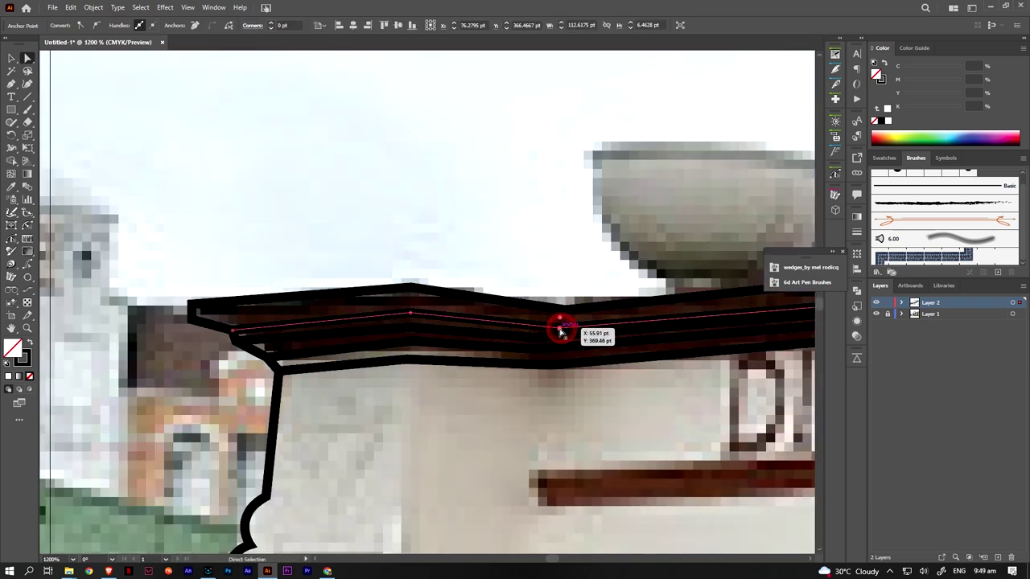
key(ctrl+minus)
key(ctrl+minus)
key(ctrl+minus)
key(ctrl+shift+a)
Hide the reference photo and extend the cornice line's end to the right
key(ctrl+shift+w)
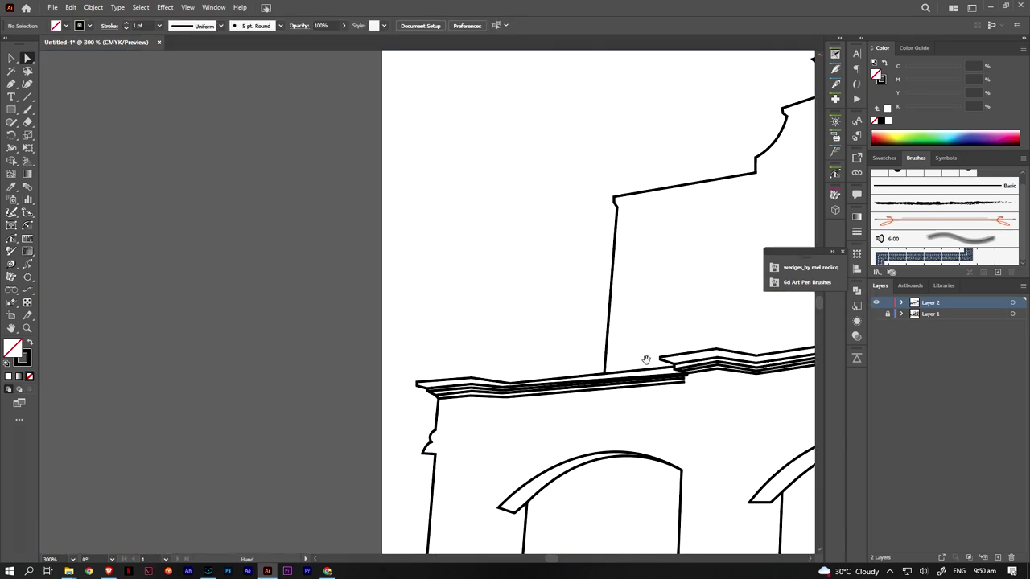
scroll(646, 360, up, 3)
drag(690, 355, 702, 357)
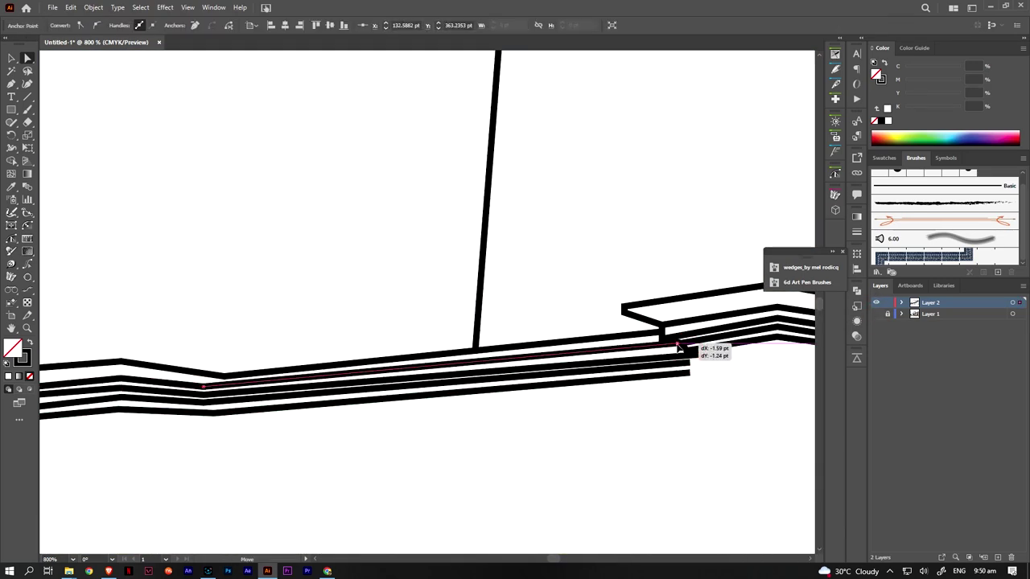
key(ctrl+shift+a)
key(ctrl+minus)
key(ctrl+minus)
key(ctrl+minus)
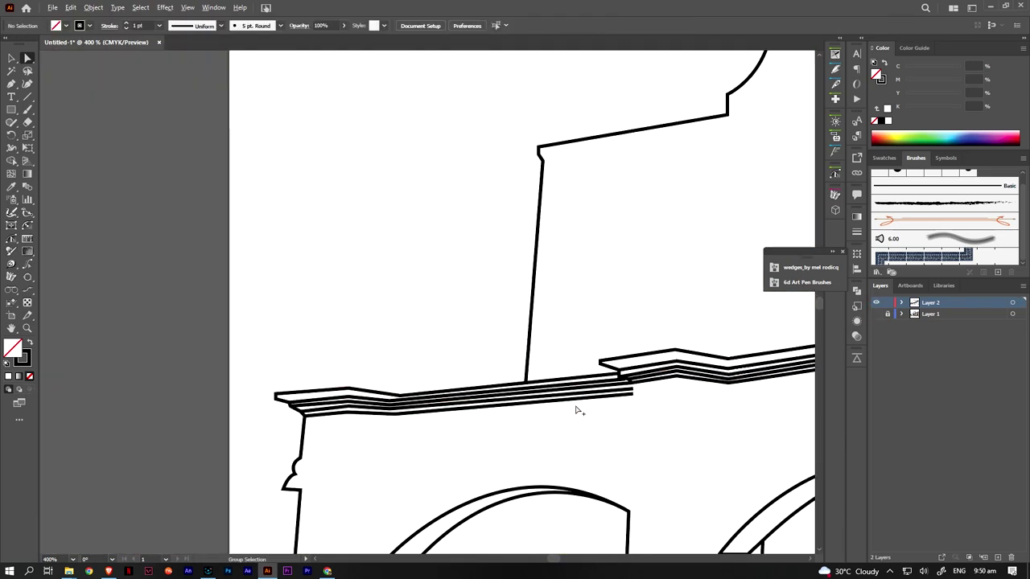
key(ctrl+minus)
key(ctrl+minus)
key(ctrl+minus)
Show the reference photo again and continue the open path along the gable molding
click(876, 314)
scroll(561, 209, up, 2)
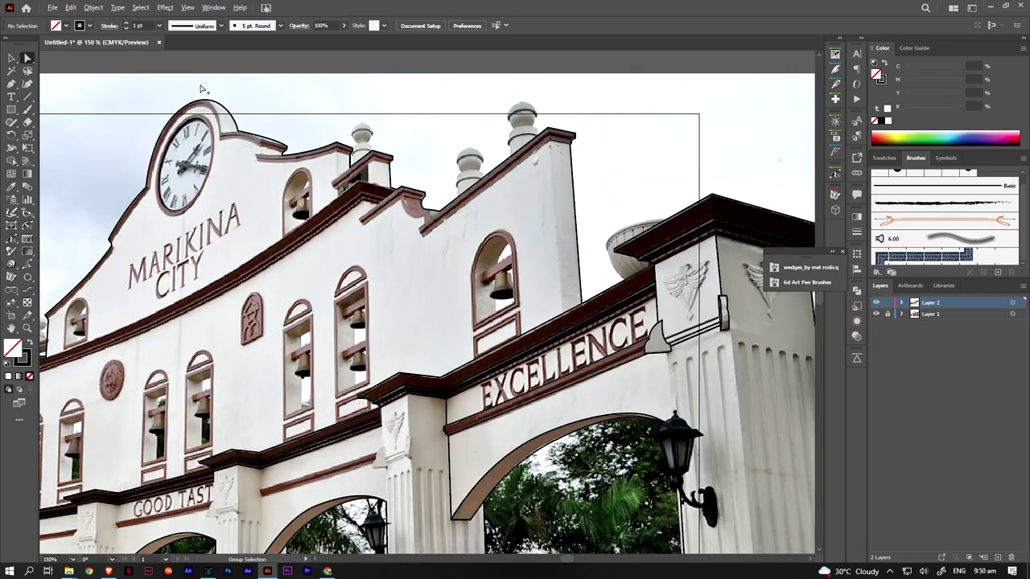
scroll(378, 140, up, 3)
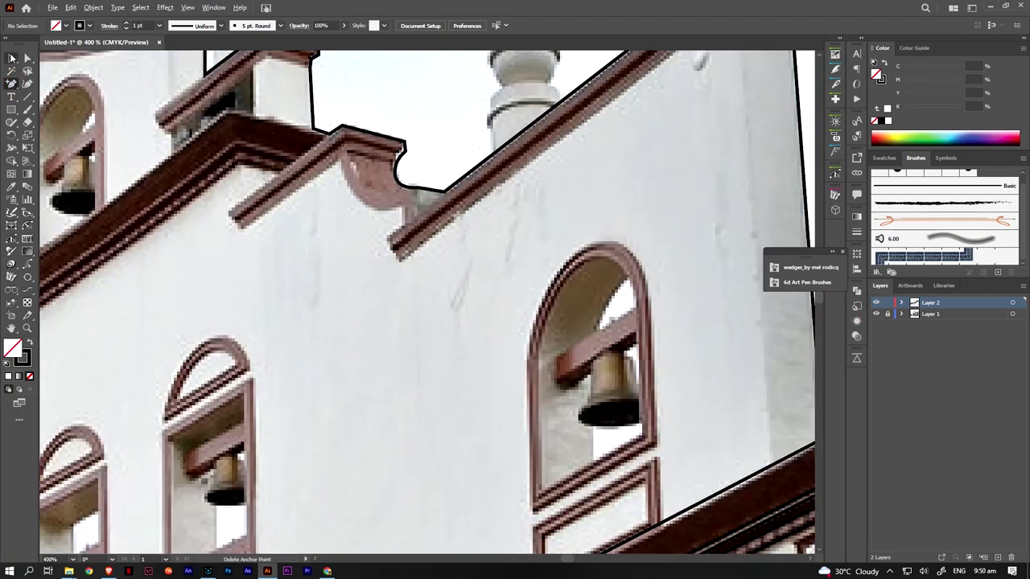
click(444, 190)
drag(386, 236, 389, 249)
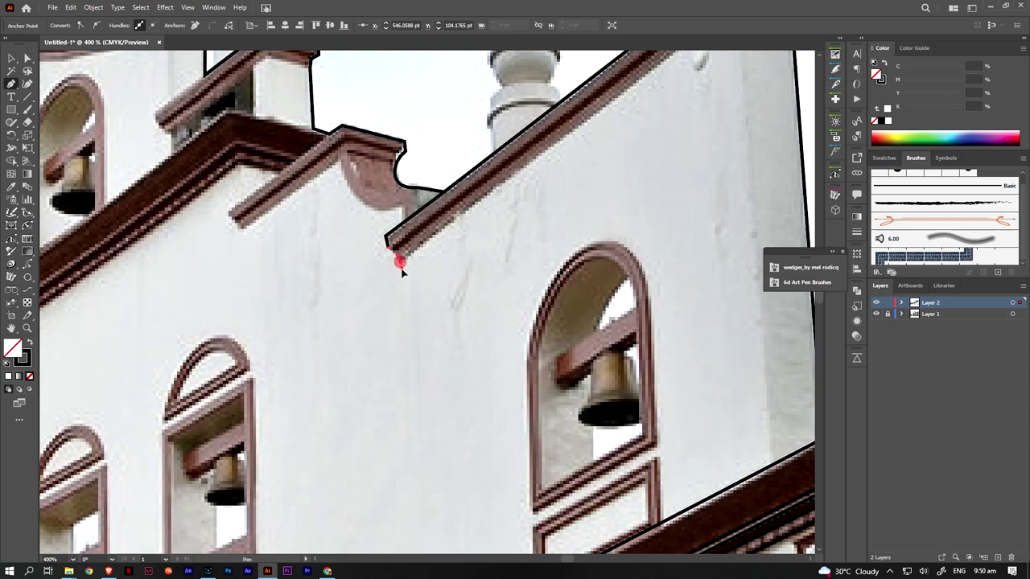
scroll(450, 241, up, 4)
scroll(483, 209, right, 5)
Trace the roof ridge from its corner to the wall and lower-left corner
click(438, 123)
click(511, 138)
click(503, 161)
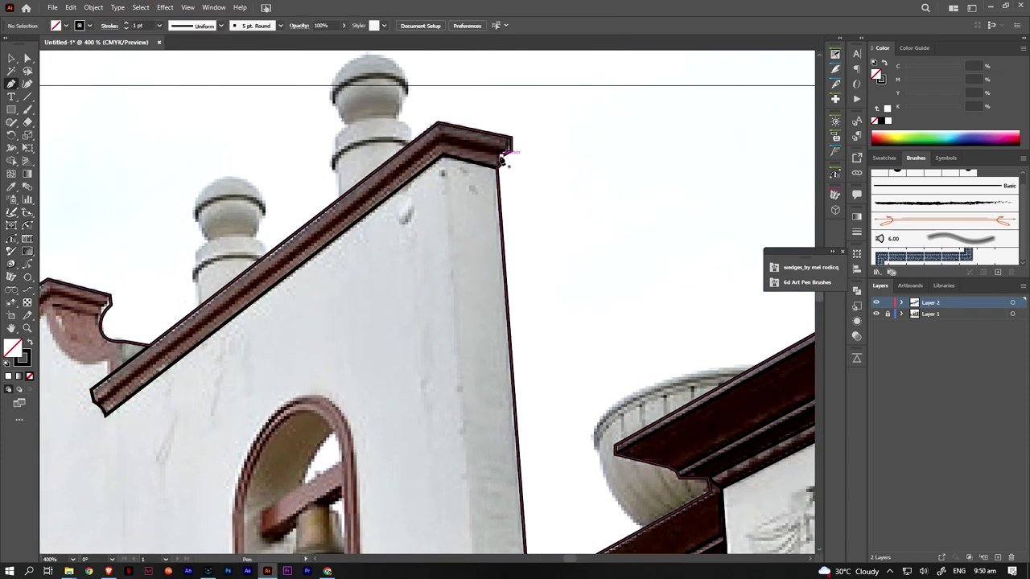
drag(442, 144, 394, 157)
click(104, 406)
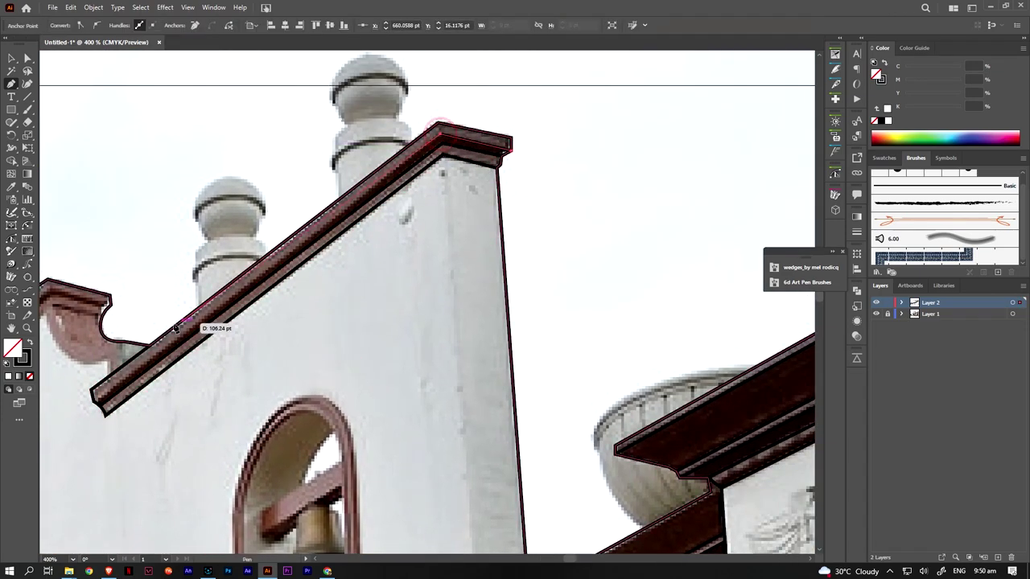
scroll(317, 372, down, 1)
scroll(316, 373, up, 1)
Outline the scrolled bracket with curved anchors as a closed shape
click(412, 299)
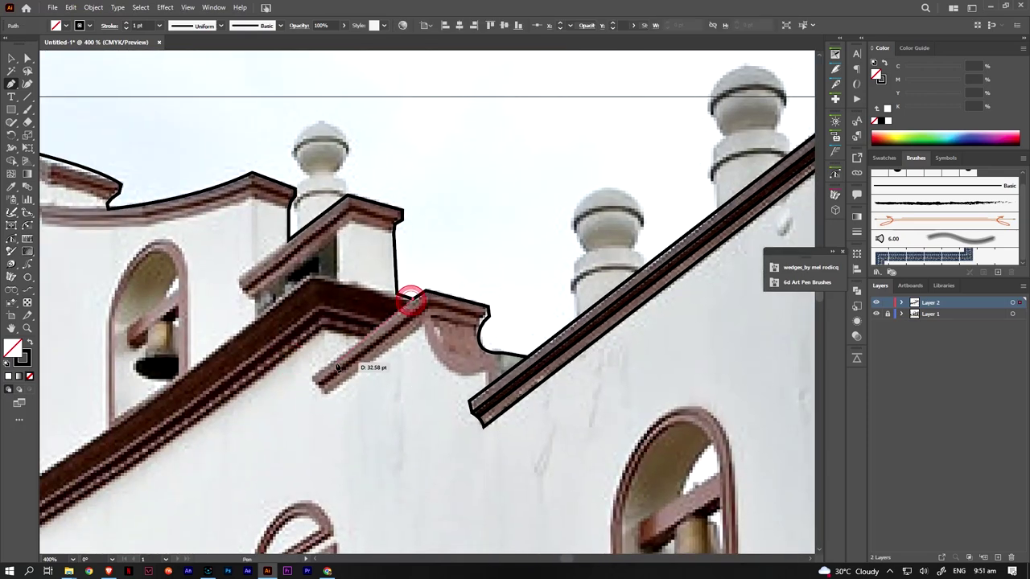
drag(312, 376, 316, 386)
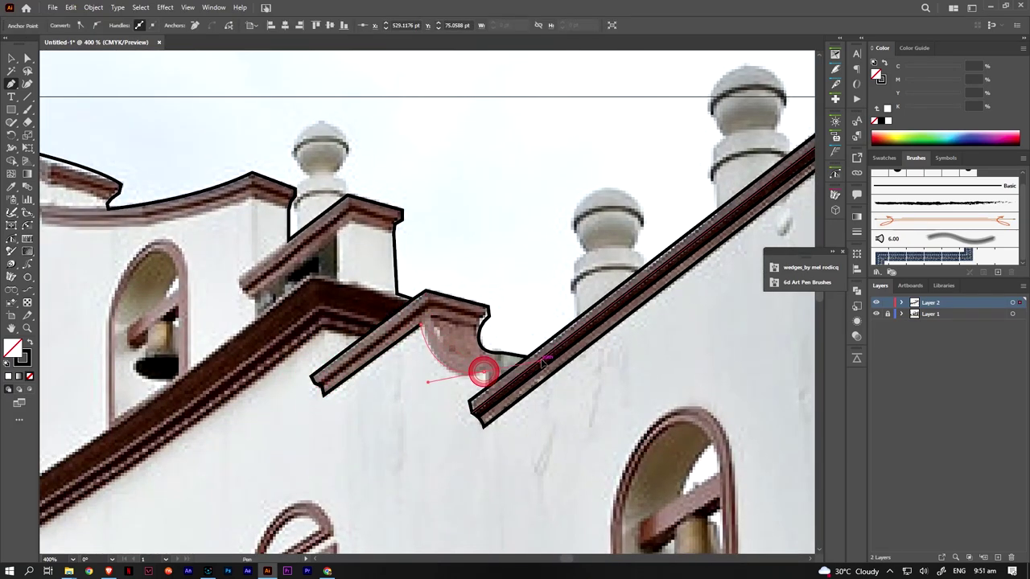
drag(482, 370, 483, 391)
click(317, 386)
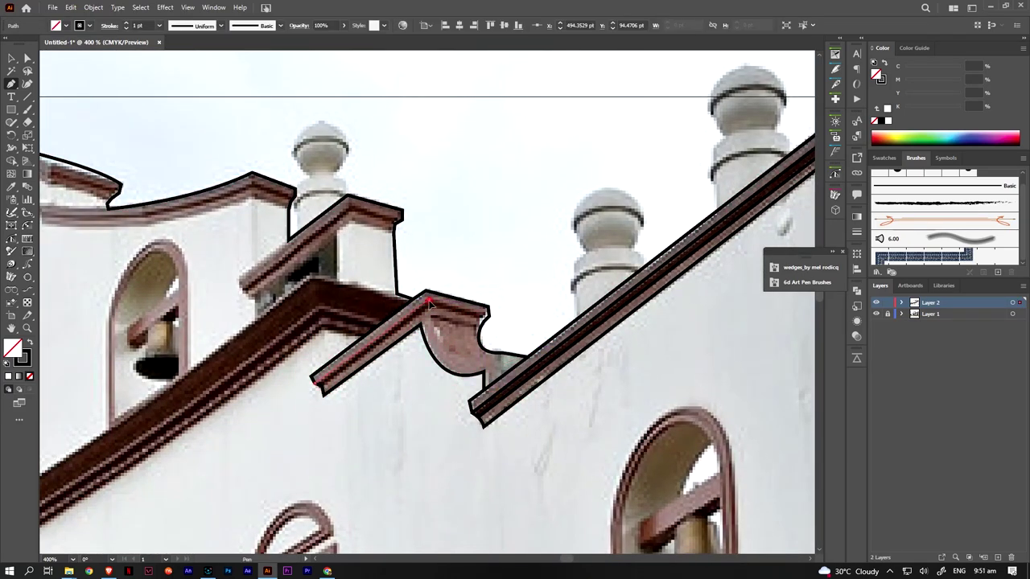
mouse_move(430, 305)
mouse_down()
mouse_move(481, 325)
mouse_move(498, 354)
mouse_up()
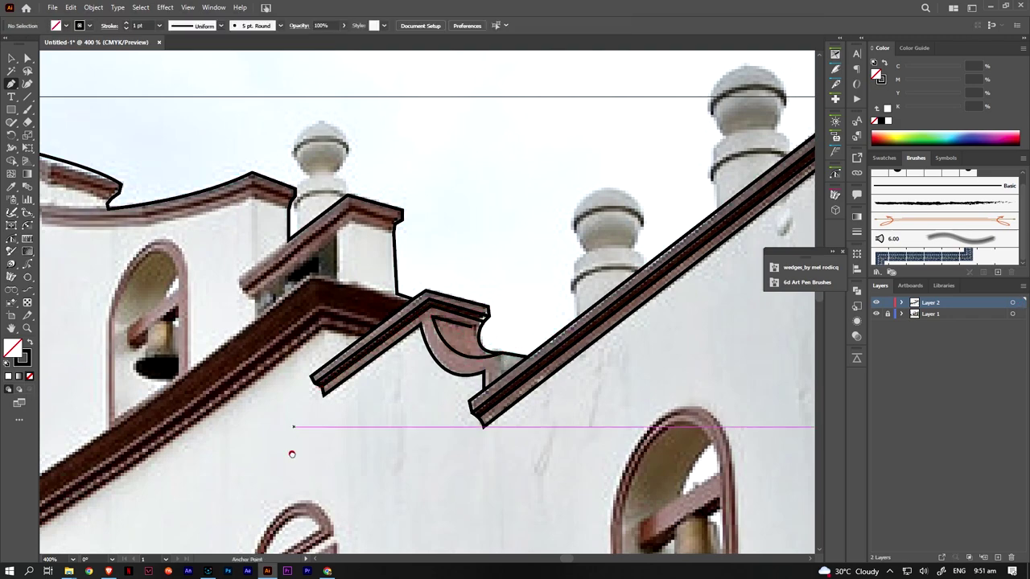
scroll(289, 453, up, 3)
alt+scroll(290, 403, up, 2)
Start a path along the small upper cornice, anchoring its edge, right end and top corner
click(450, 204)
click(350, 284)
drag(369, 304, 374, 311)
click(681, 166)
click(571, 133)
Close the small cornice outline and deselect it
click(667, 166)
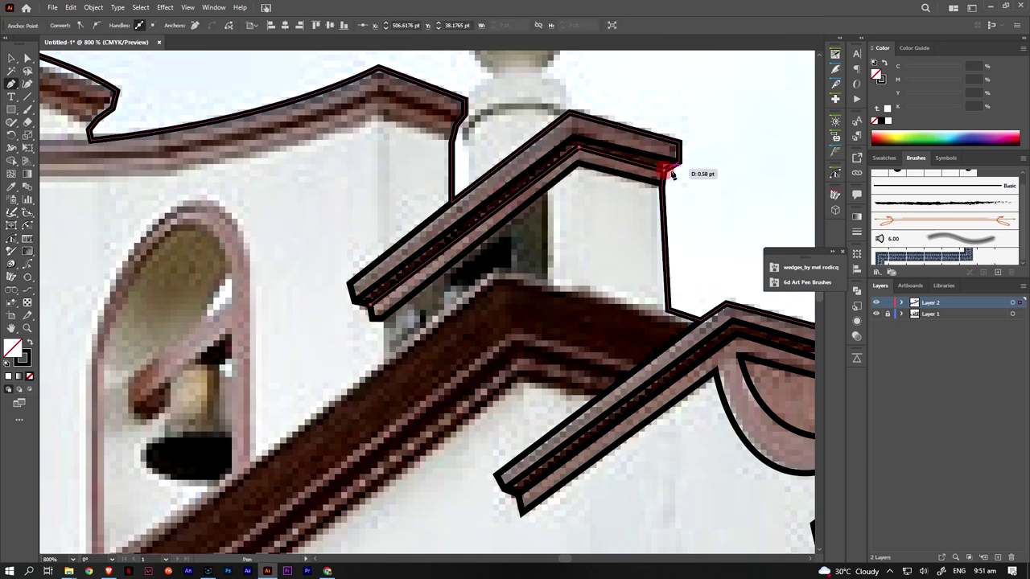
alt+scroll(385, 209, down, 1)
ctrl+click(319, 198)
Trace the lower cornice beside the clock tower as a closed outline
drag(385, 208, 613, 296)
click(392, 271)
drag(286, 268, 286, 269)
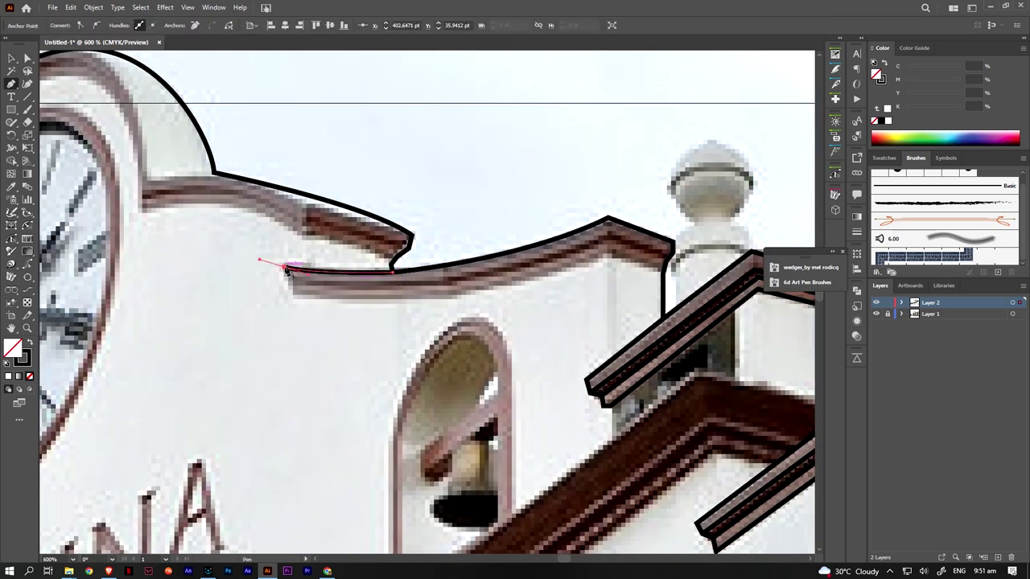
click(293, 293)
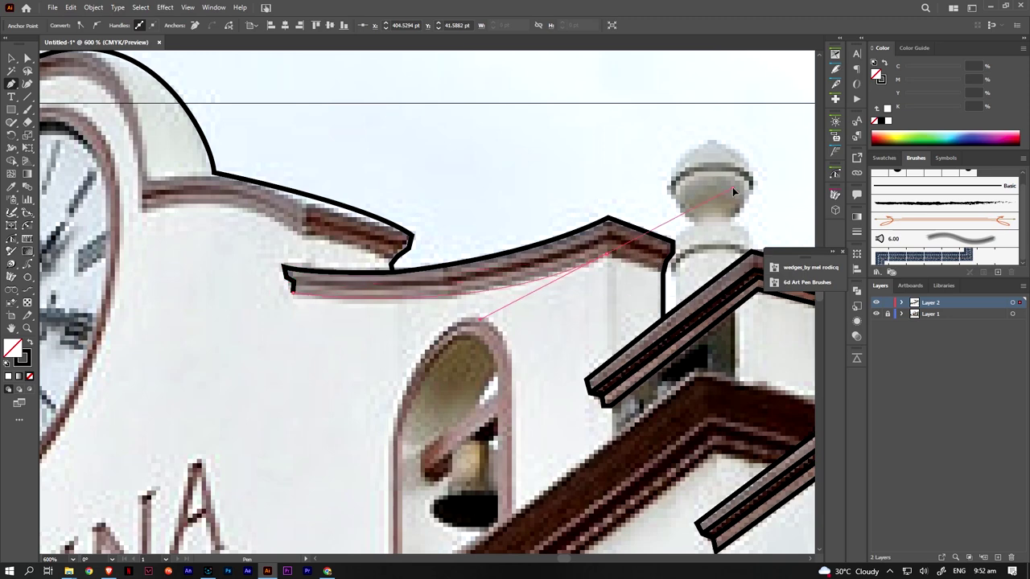
click(607, 240)
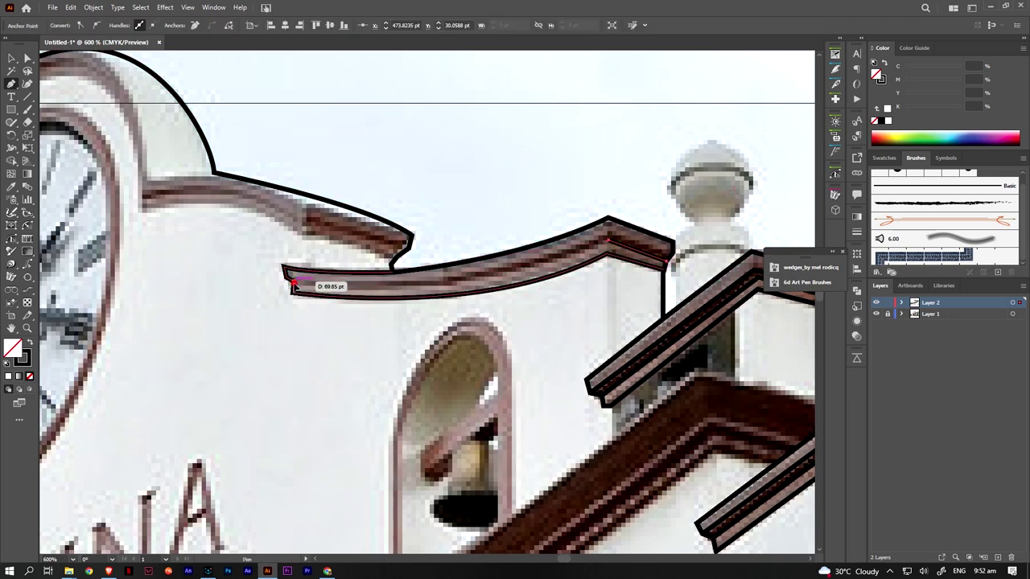
click(672, 256)
click(609, 229)
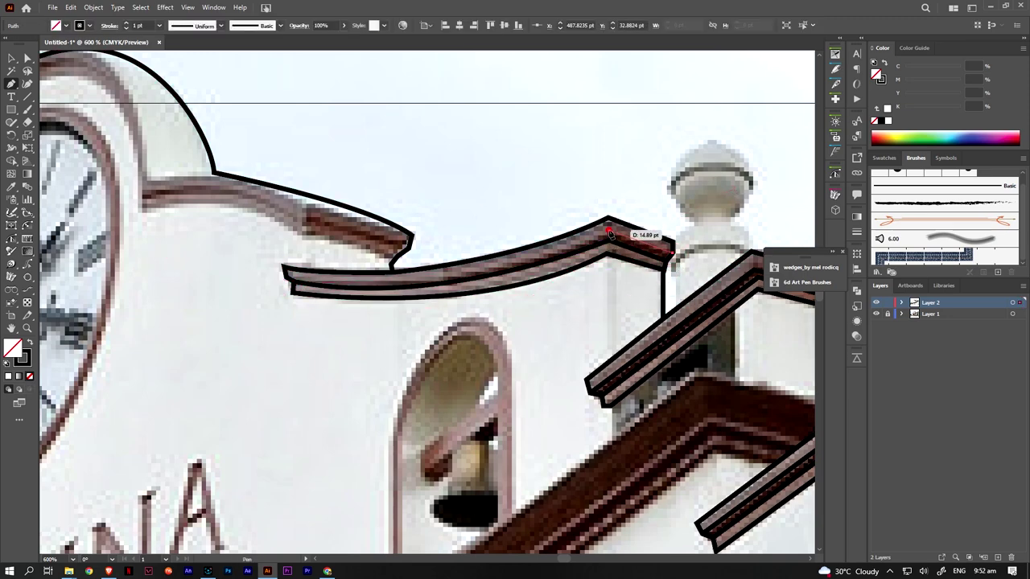
click(288, 278)
Trace a line along the left cornice edge, over the arch top, down the tower's left side
drag(149, 249, 335, 329)
click(575, 348)
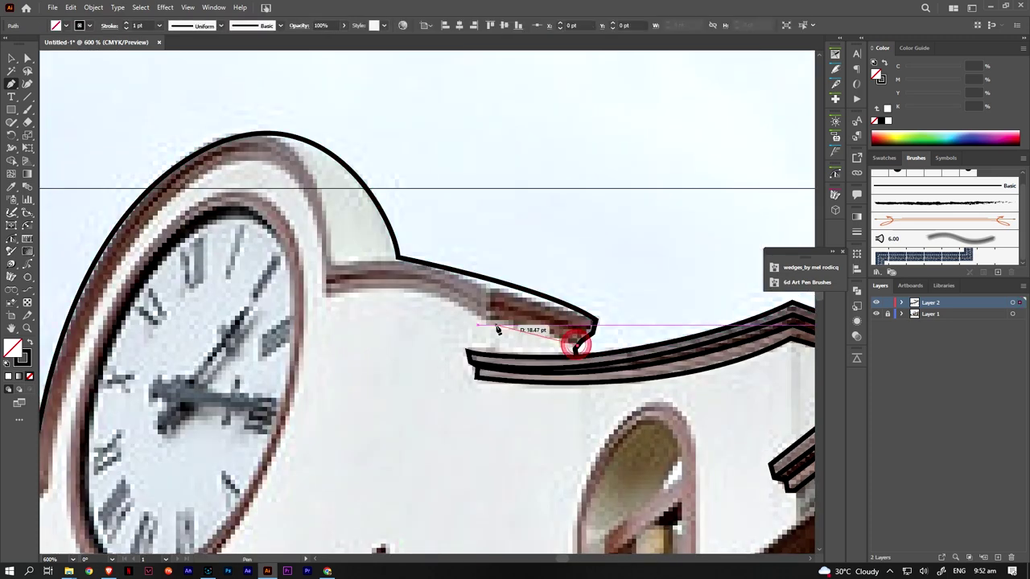
click(487, 322)
scroll(328, 300, down, 2)
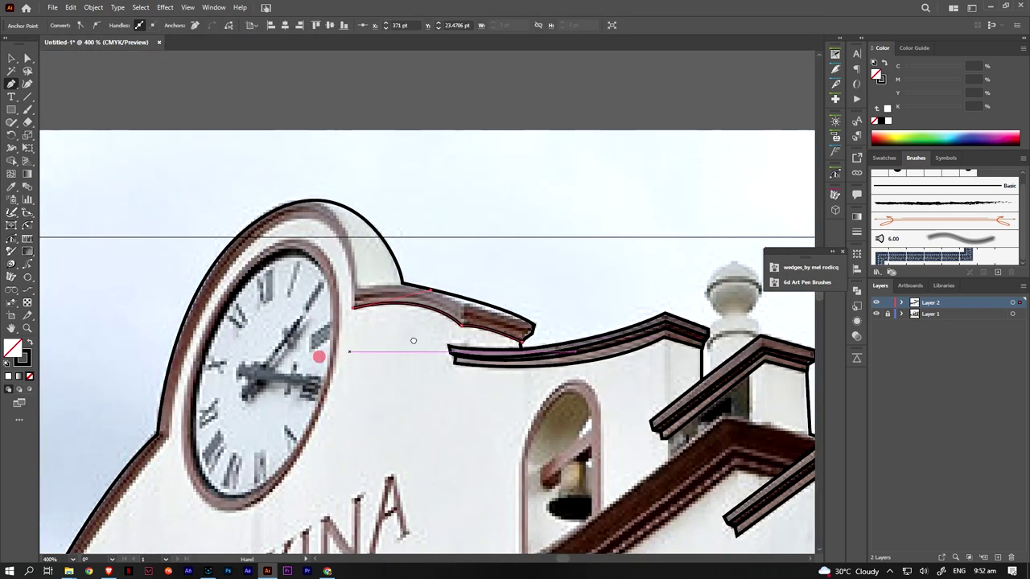
scroll(394, 198, left, 2)
drag(401, 203, 355, 201)
scroll(364, 275, down, 2)
scroll(364, 275, left, 2)
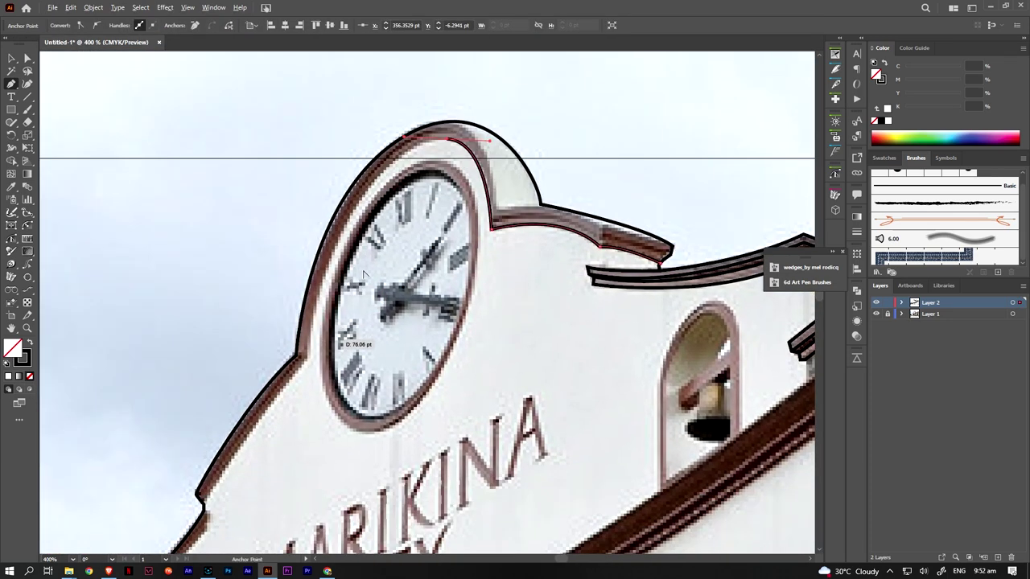
click(305, 355)
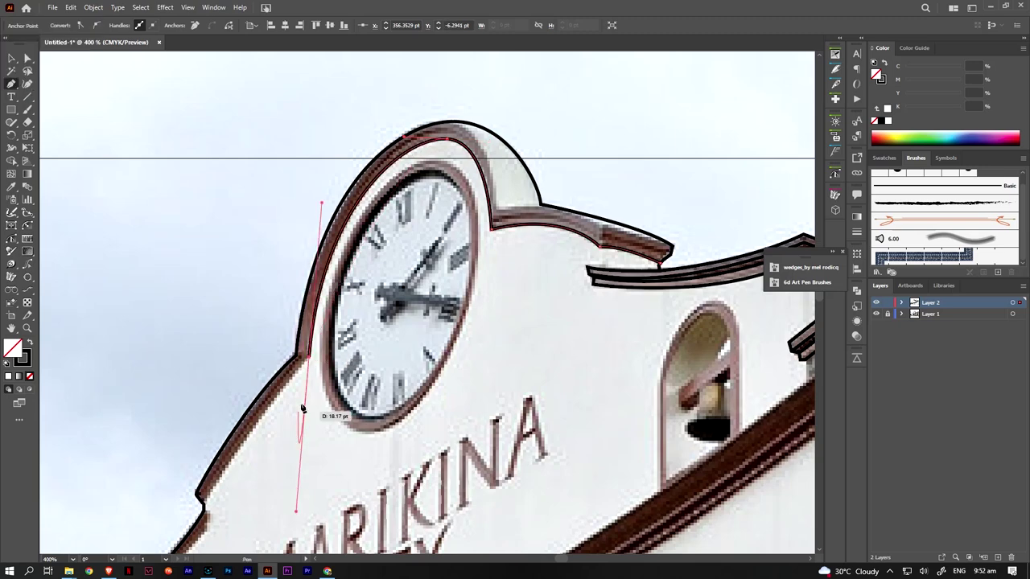
scroll(322, 410, down, 2)
scroll(322, 410, left, 2)
ctrl+click(426, 327)
Trace the arch's inner edge from the cornice tip over the arch top with a smooth anchor
key(ctrl+plus)
scroll(547, 304, up, 3)
scroll(547, 304, left, 3)
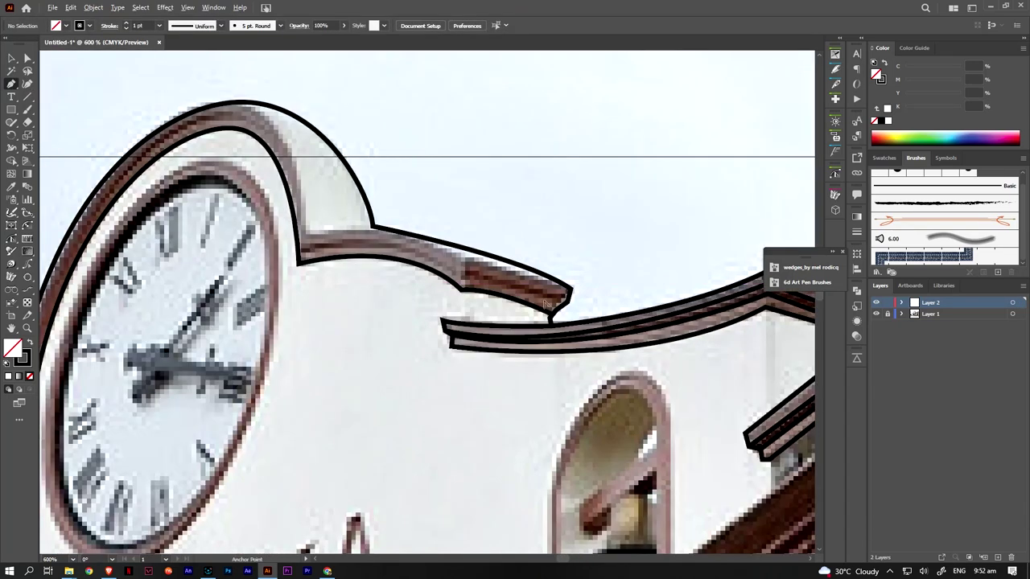
click(567, 299)
click(432, 277)
scroll(483, 290, left, 3)
scroll(483, 290, up, 1)
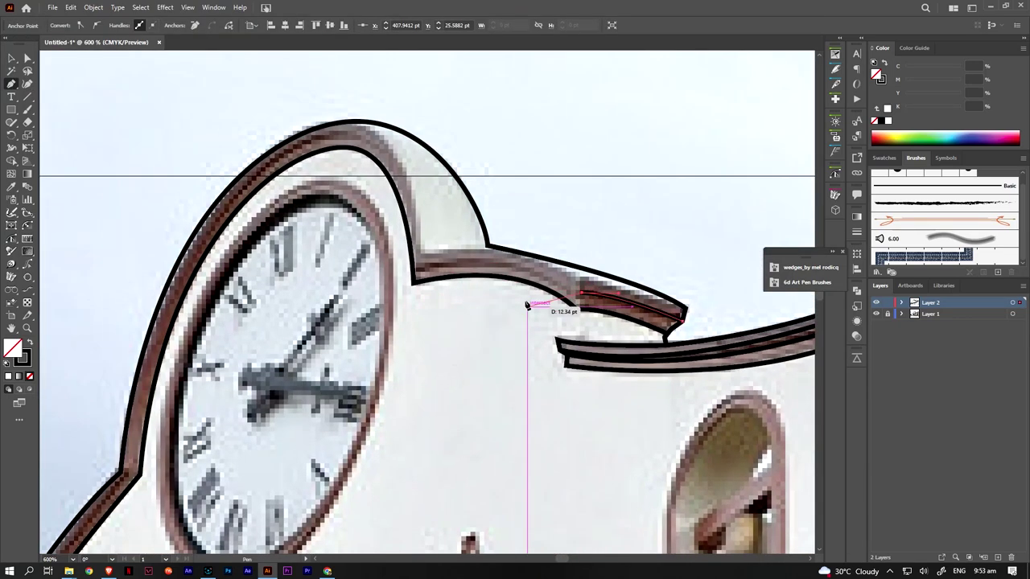
key(ctrl+minus)
drag(426, 207, 380, 207)
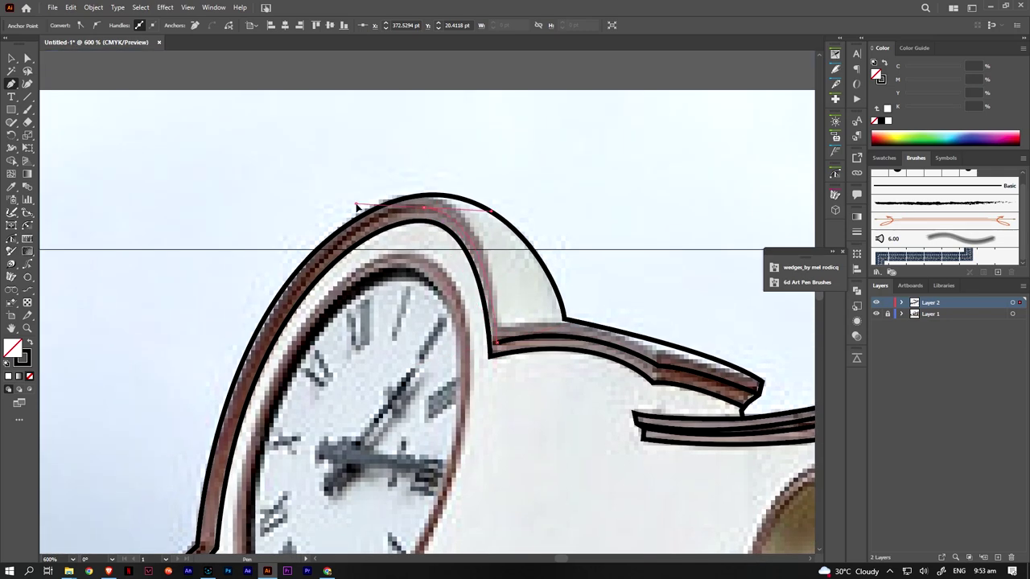
scroll(402, 233, left, 3)
scroll(402, 233, down, 1)
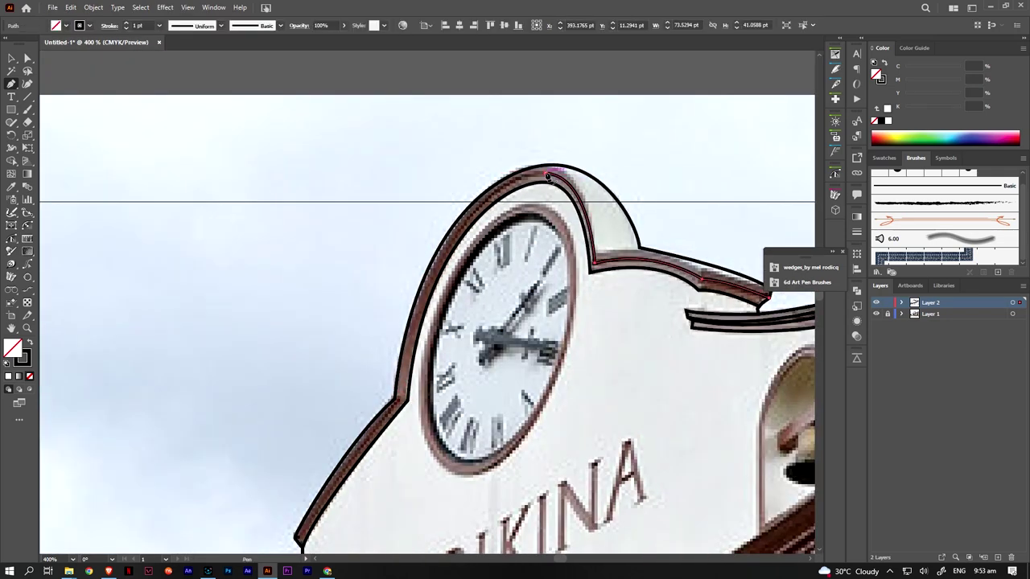
drag(401, 395, 377, 479)
Select the inner arch line and bend it to follow the arch's right curve
scroll(386, 450, down, 5)
scroll(377, 479, up, 4)
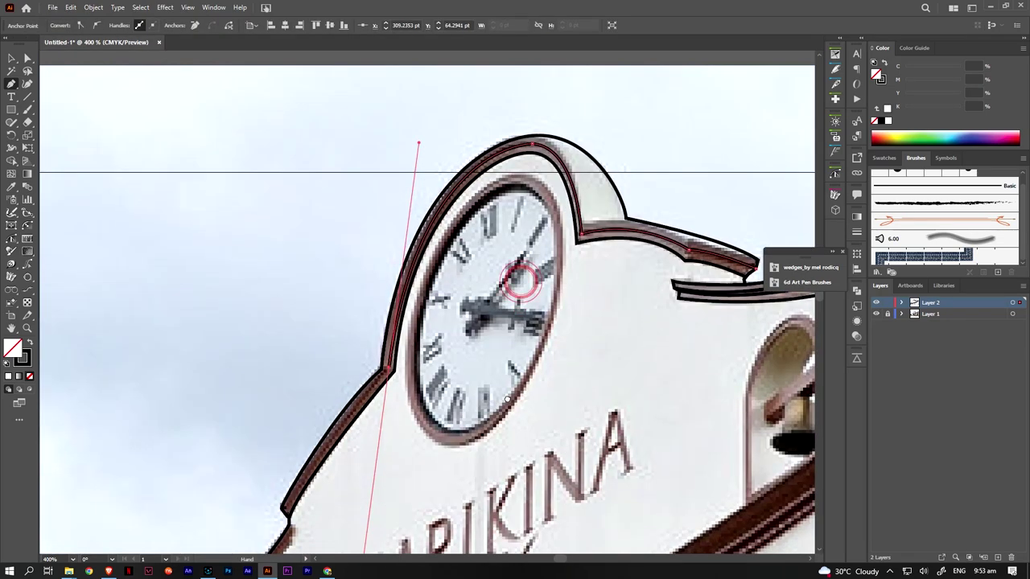
scroll(482, 321, down, 4)
scroll(483, 322, left, 5)
ctrl+click(529, 332)
scroll(561, 297, up, 2)
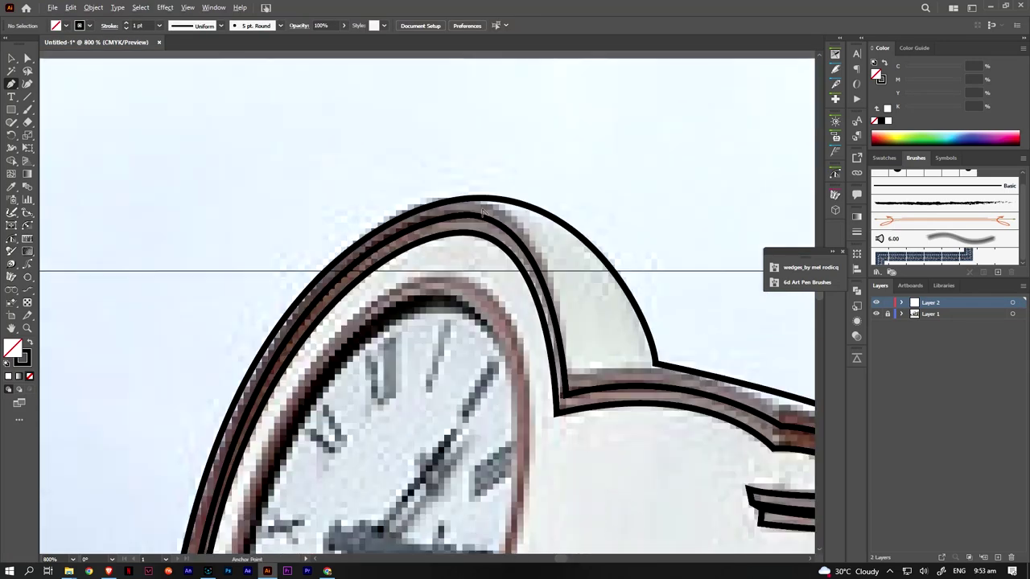
ctrl+click(475, 197)
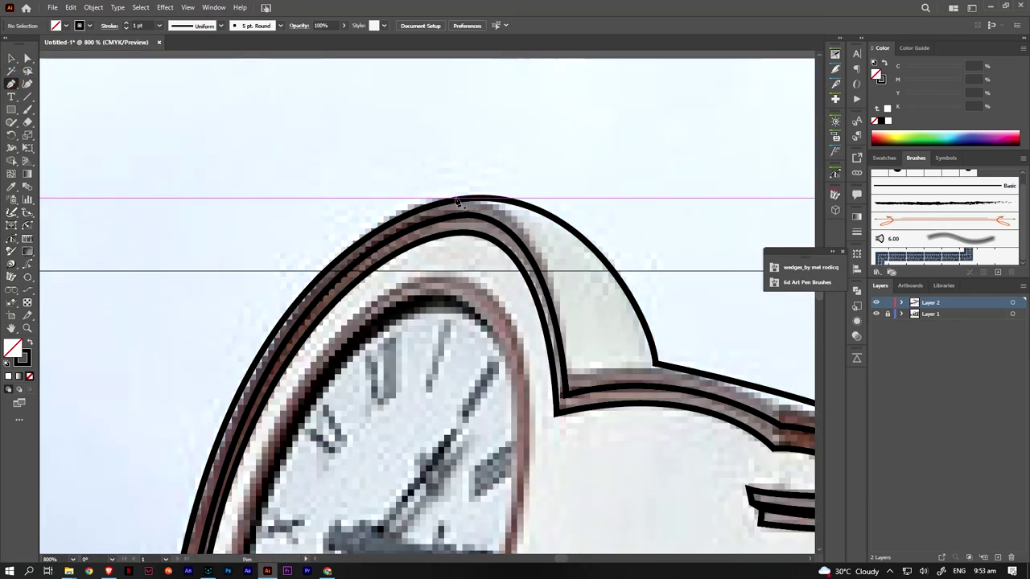
drag(559, 265, 584, 379)
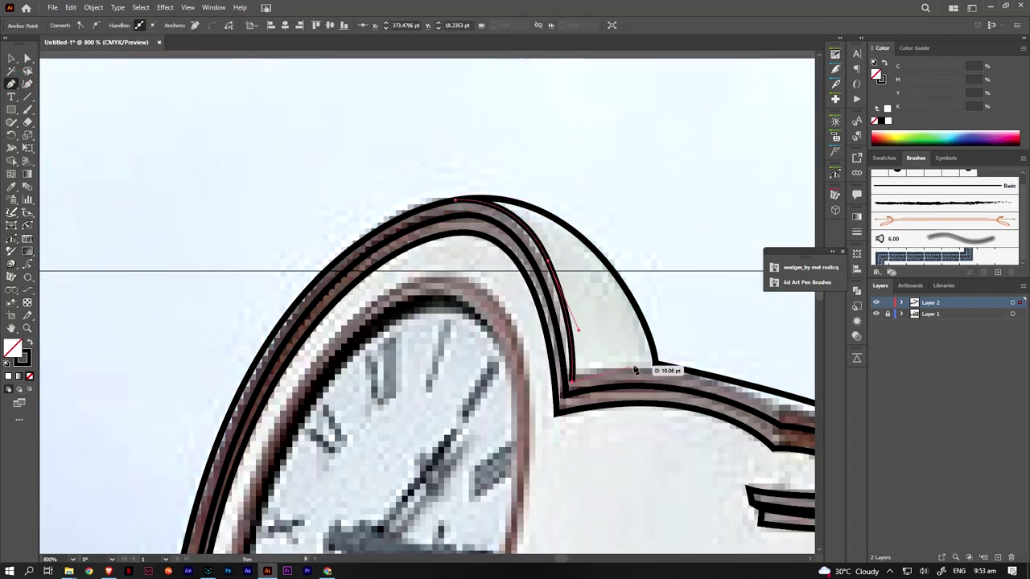
Trace the curved pediment slope and extend the line down to the lower cornice
drag(696, 376, 696, 376)
scroll(682, 290, down, 8)
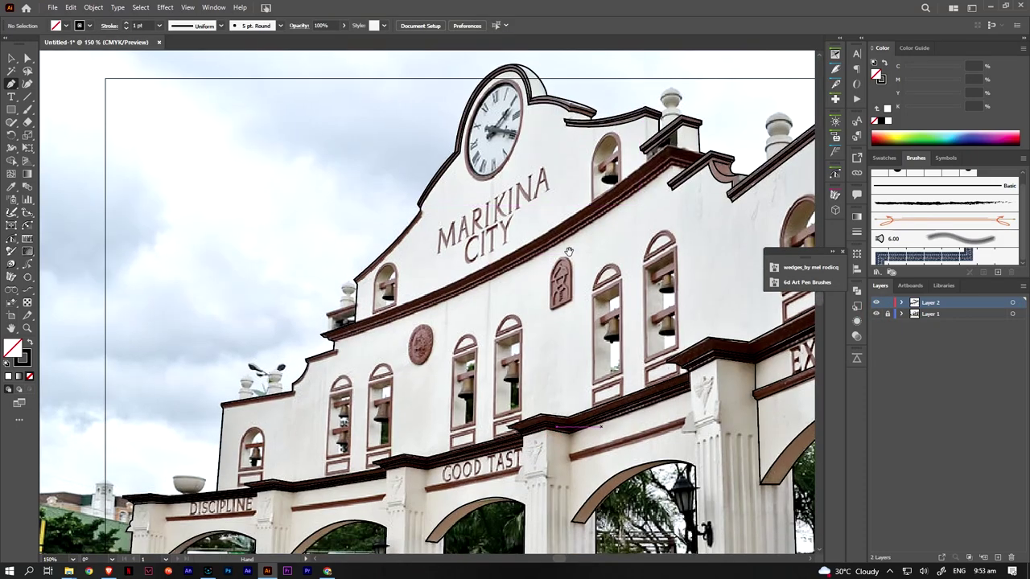
scroll(380, 256, up, 3)
drag(440, 231, 324, 336)
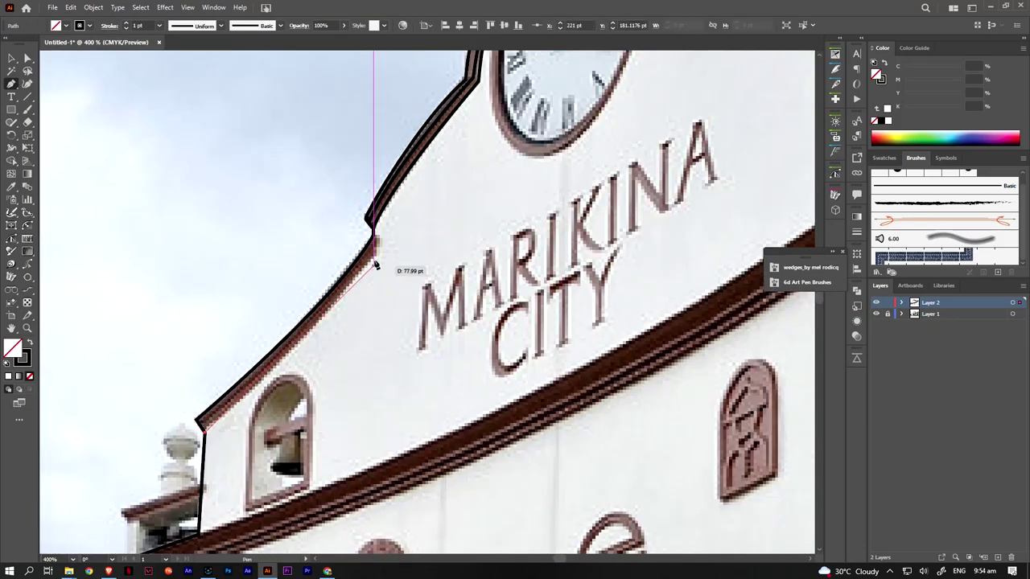
drag(376, 251, 416, 187)
drag(376, 240, 377, 242)
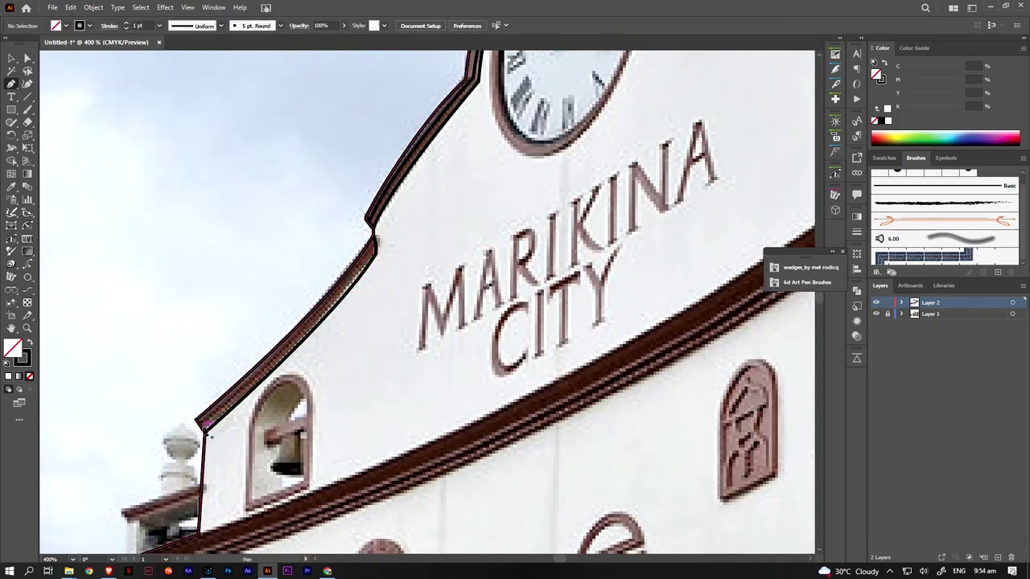
scroll(361, 374, down, 5)
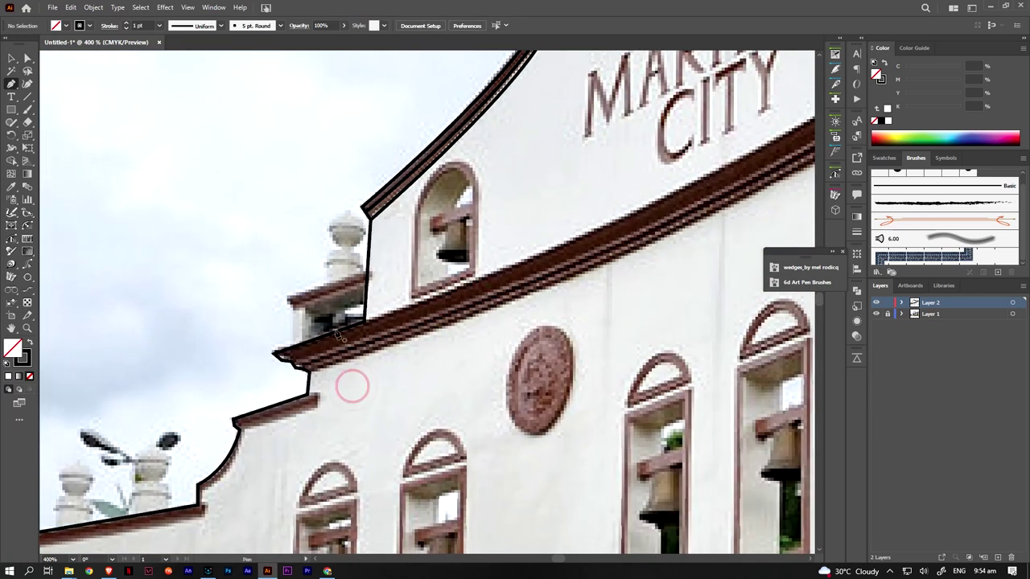
scroll(416, 235, up, 2)
click(414, 235)
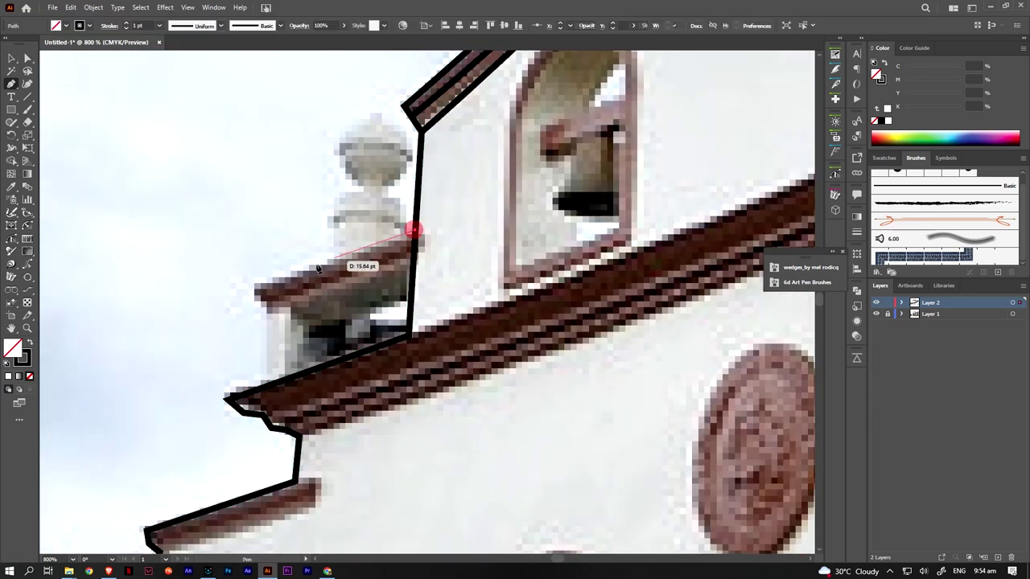
click(257, 296)
Outline the small railing top and its posts as a closed shape
click(257, 296)
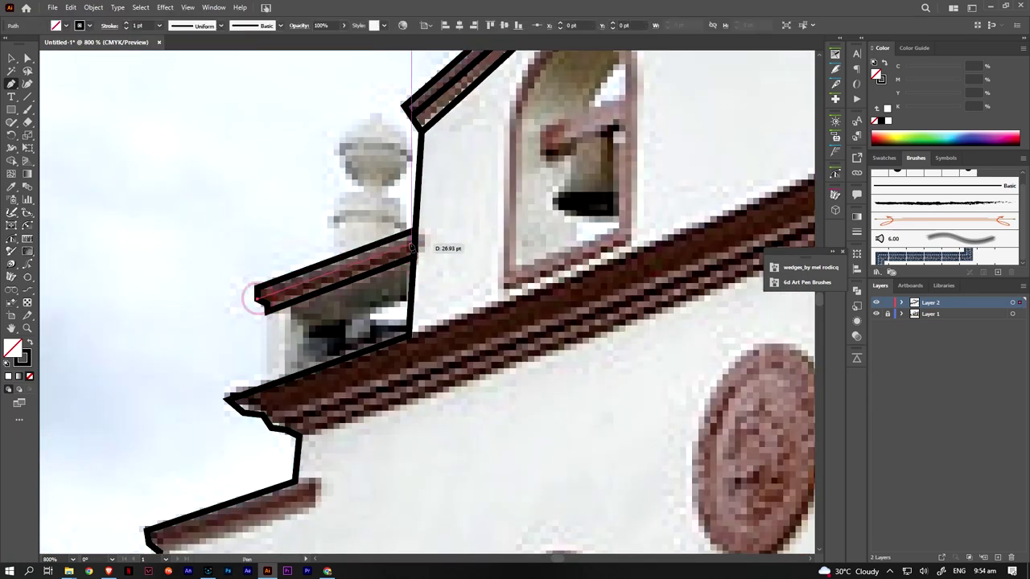
drag(414, 249, 451, 254)
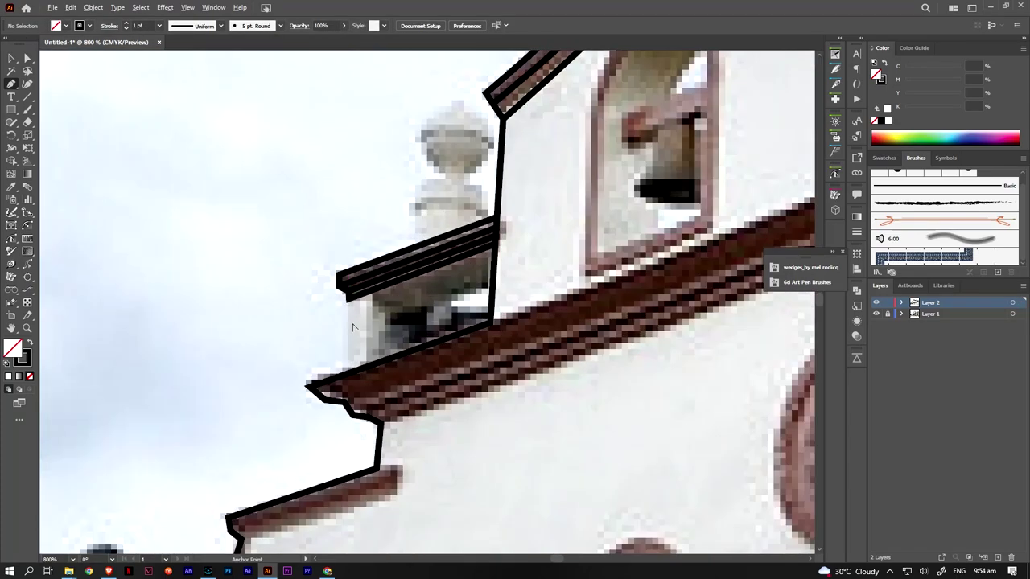
click(346, 375)
click(369, 367)
click(370, 294)
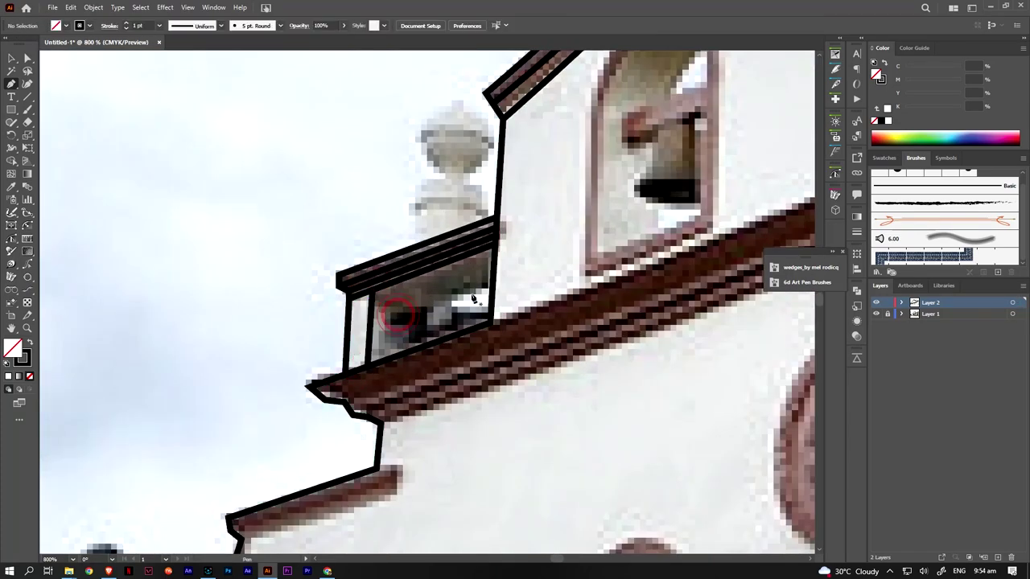
click(493, 281)
click(427, 315)
click(487, 283)
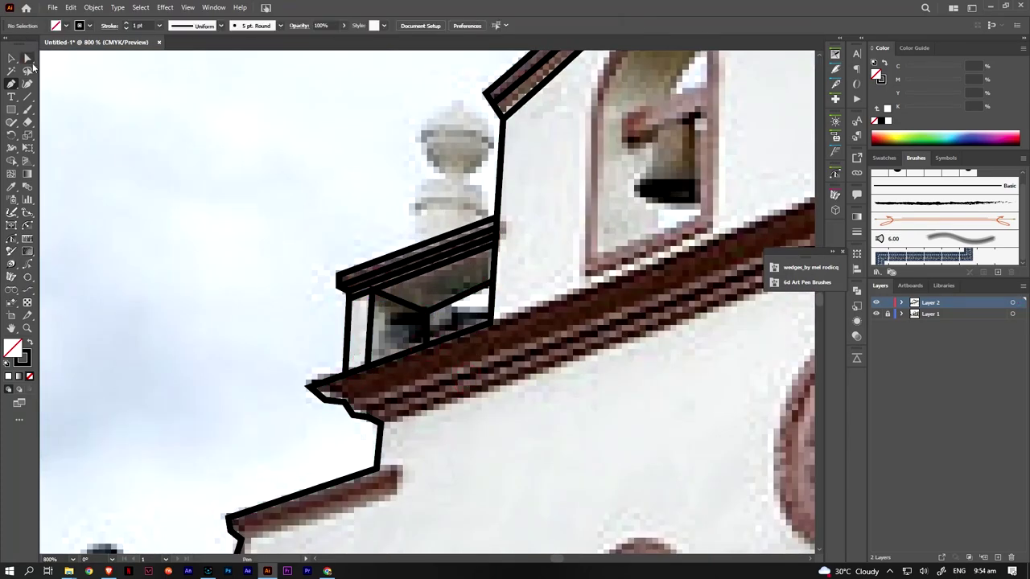
Switch to Direct Selection and bring the left wing's roof corner into view
key(a)
key(ctrl+minus)
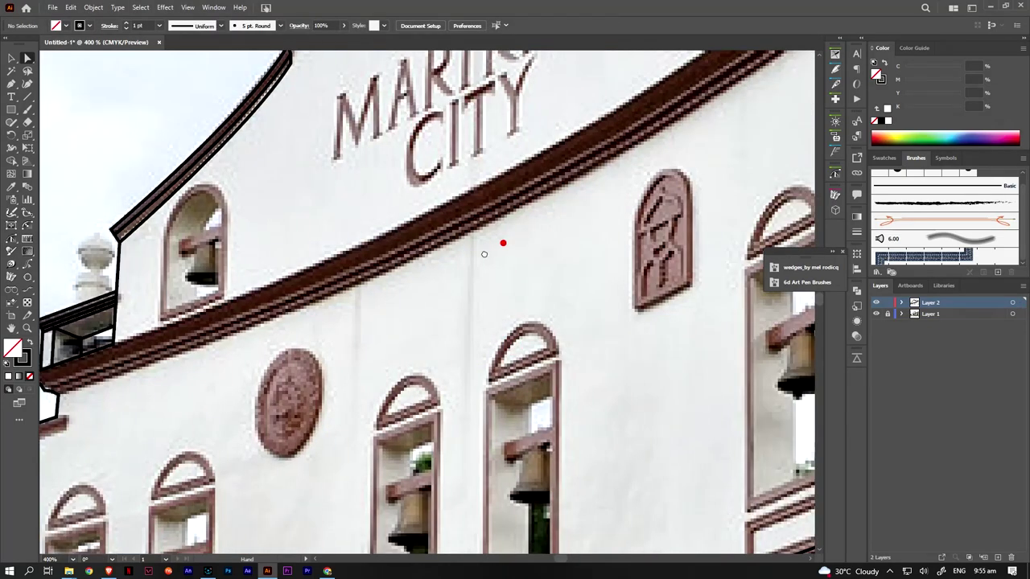
drag(396, 337, 424, 278)
drag(293, 285, 444, 198)
Trace the sloping ledge from the left roof corner and close it into a shape
key(p)
click(206, 295)
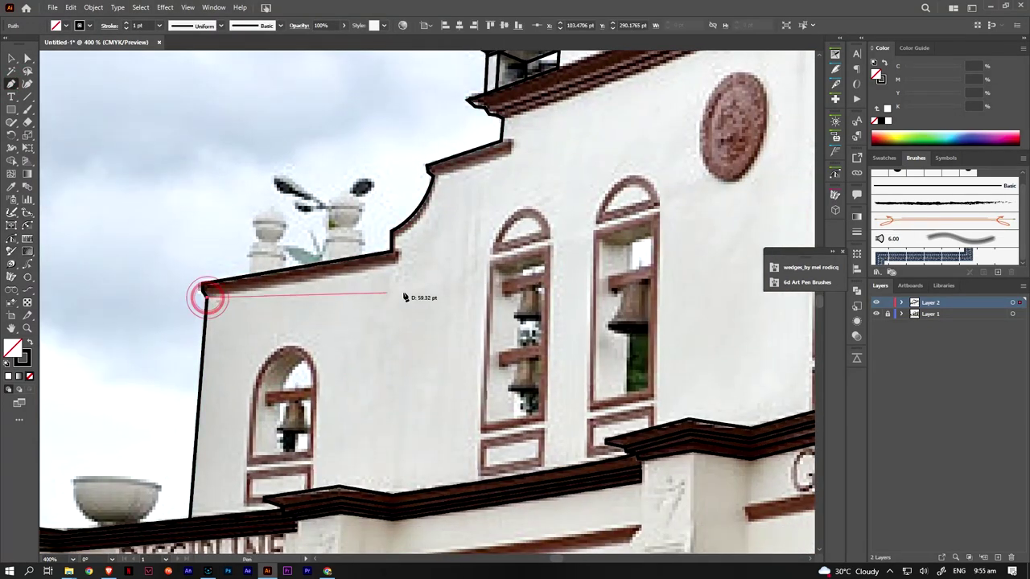
click(395, 260)
ctrl+click(395, 254)
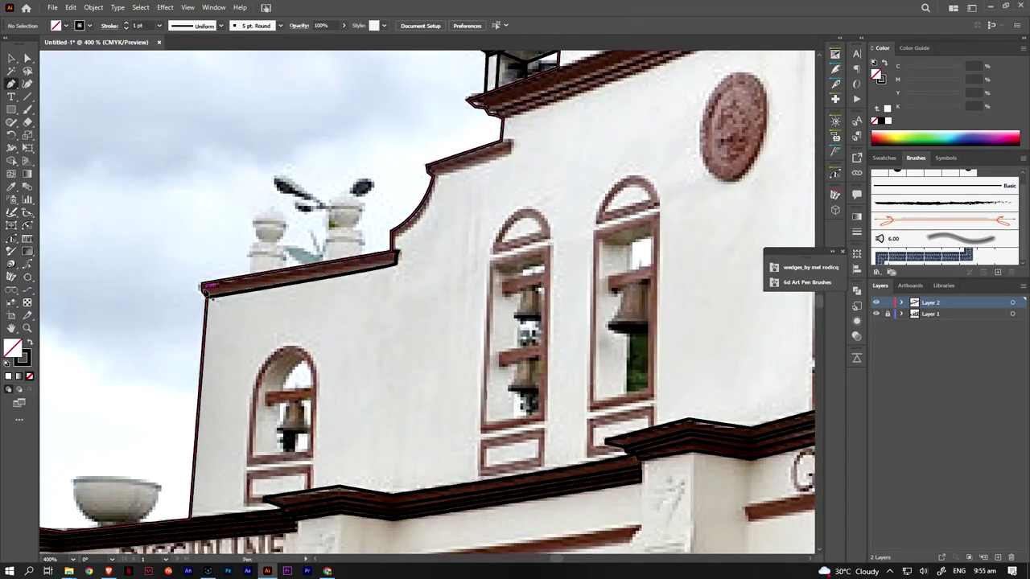
alt+scroll(396, 249, up, 3)
click(396, 249)
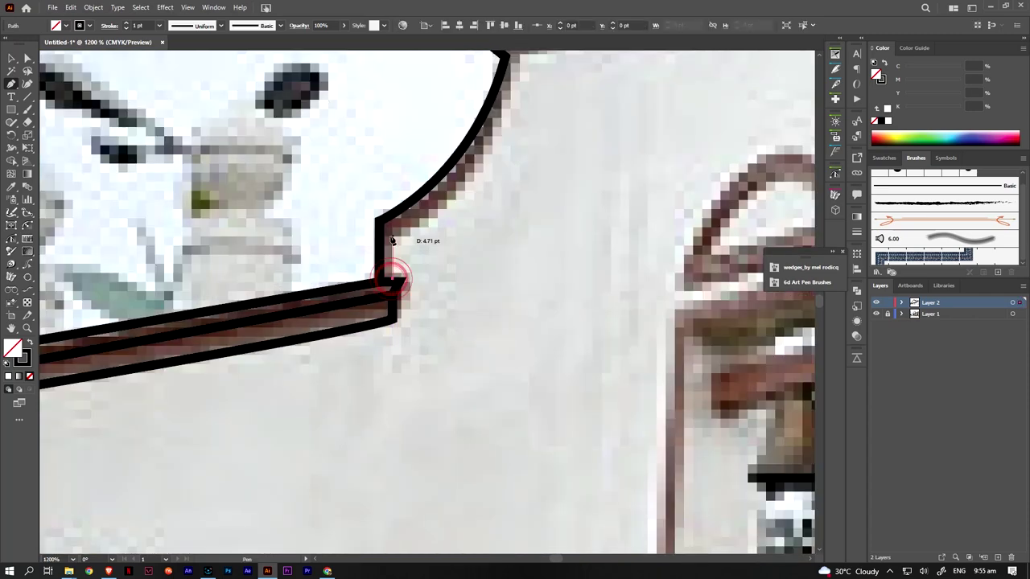
alt+scroll(401, 283, down, 2)
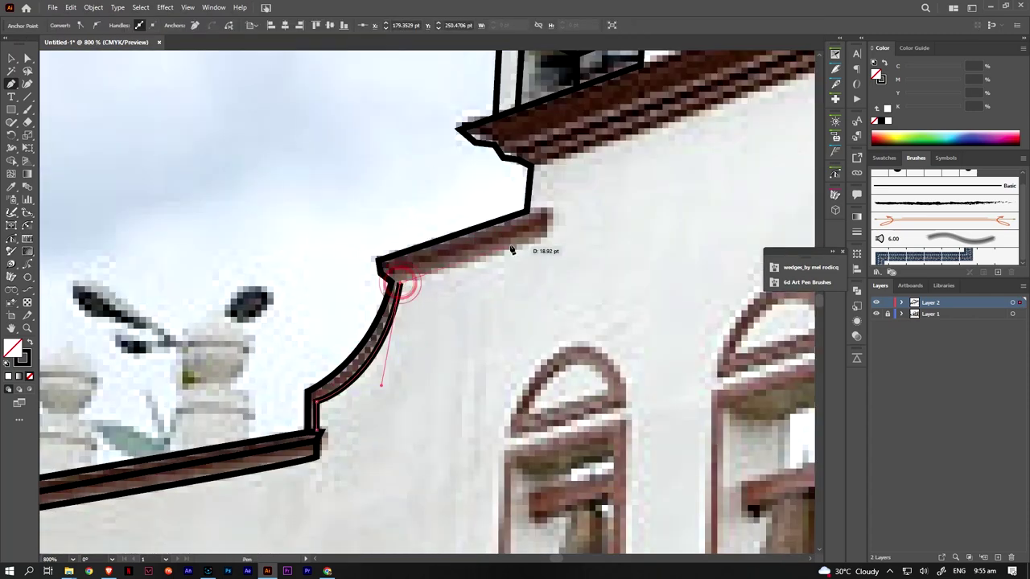
click(547, 224)
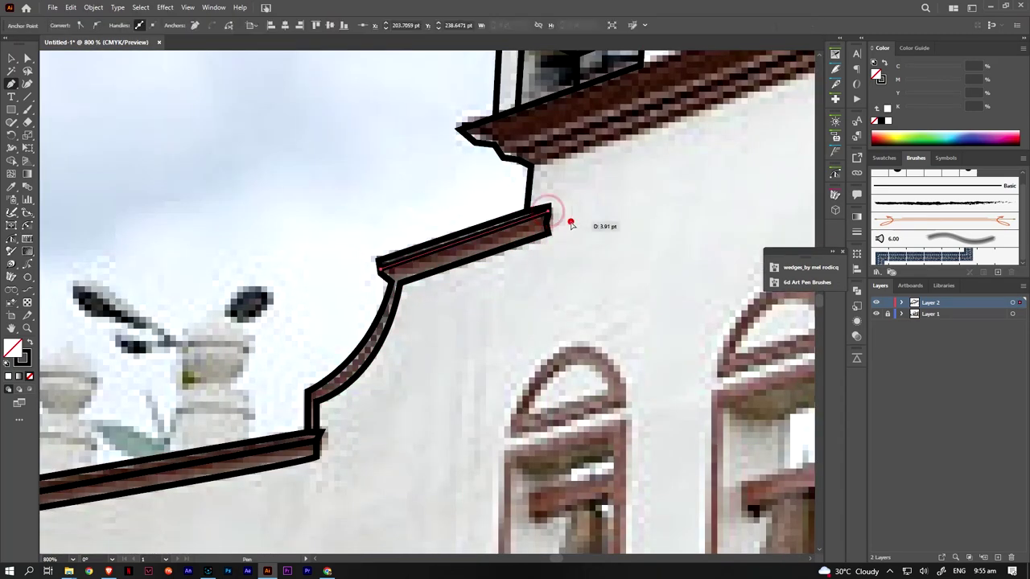
alt+scroll(542, 229, down, 3)
alt+scroll(542, 229, down, 3)
Hide the arch photo and view the outlines to check the tracing, then show the photo again
alt+scroll(542, 229, down, 2)
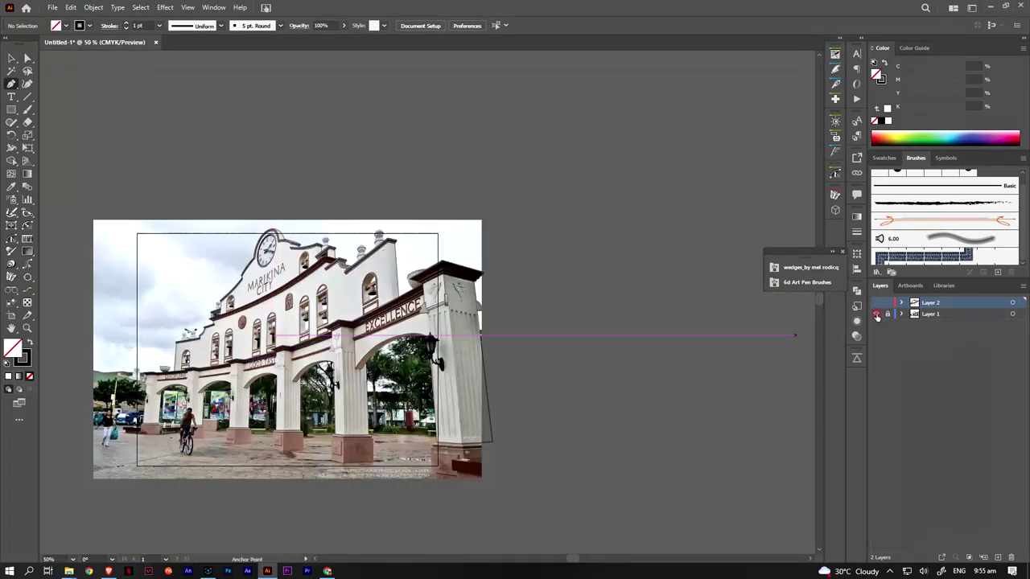
ctrl+click(876, 302)
key(v)
key(ctrl+y)
alt+scroll(270, 372, up, 2)
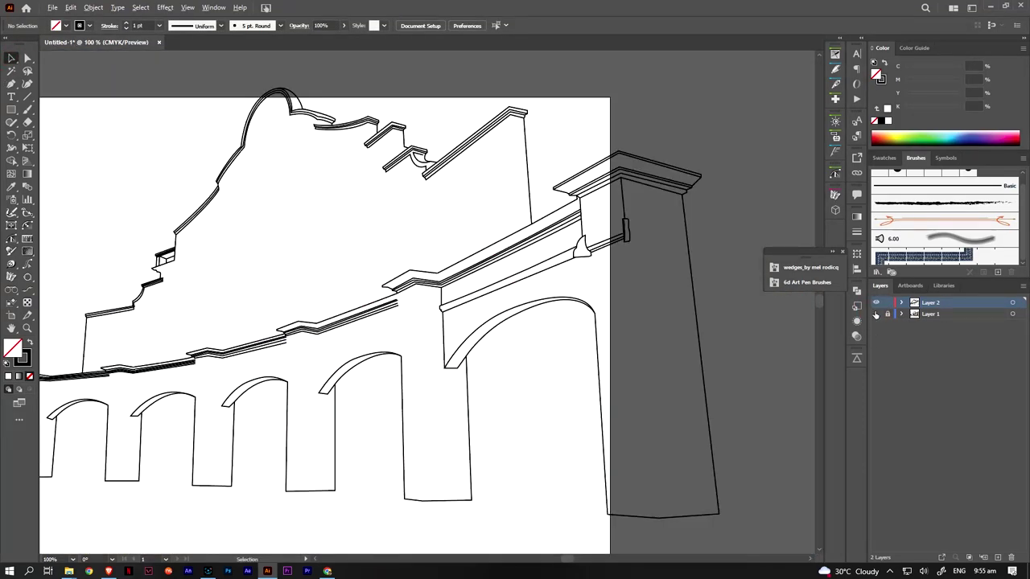
click(876, 313)
alt+scroll(253, 179, up, 1)
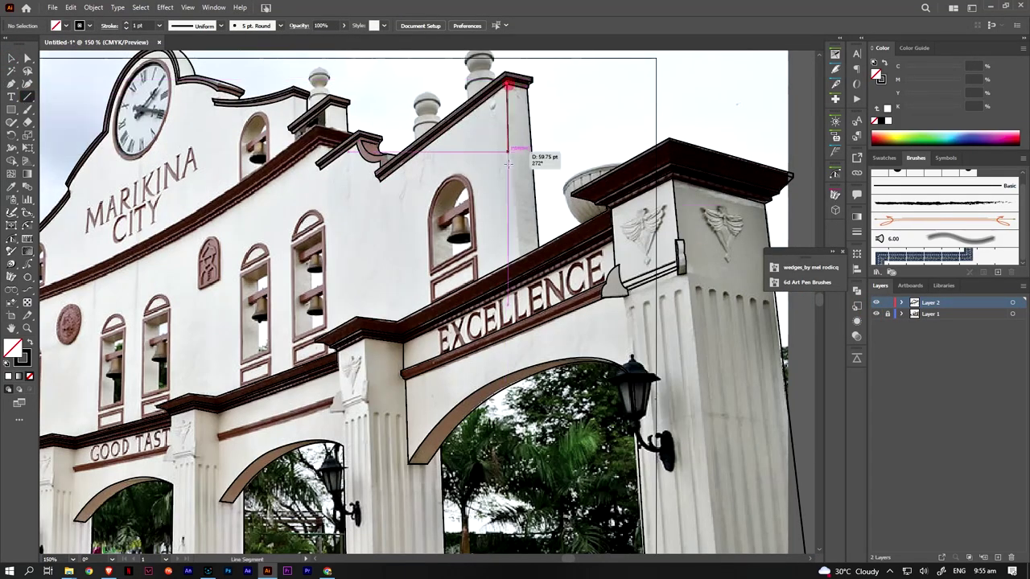
Draw the gable wall edge line and a path along the long cornice beneath MARIKINA CITY
drag(508, 164, 521, 260)
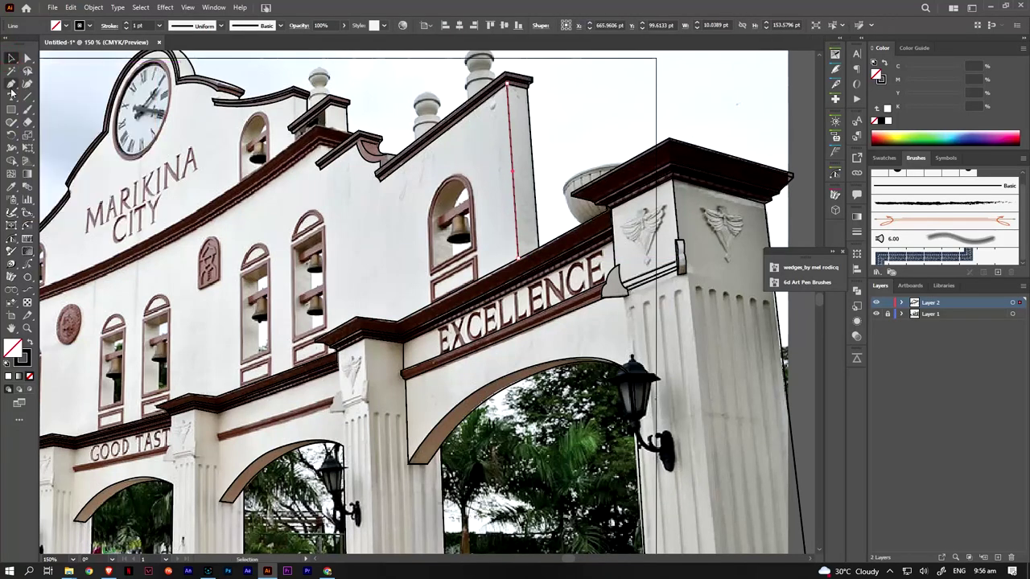
click(12, 83)
alt+scroll(417, 231, up, 1)
click(165, 362)
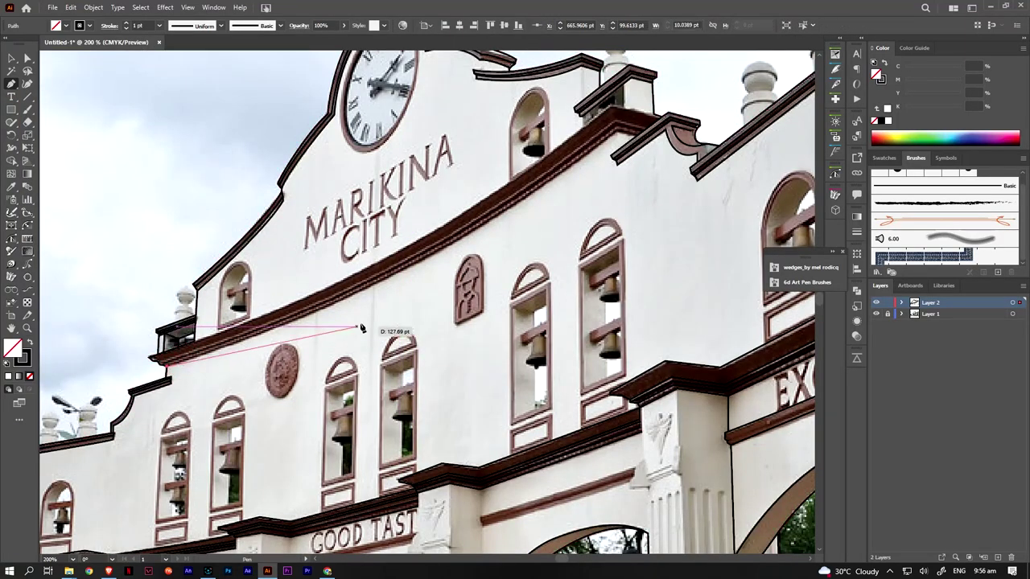
click(507, 217)
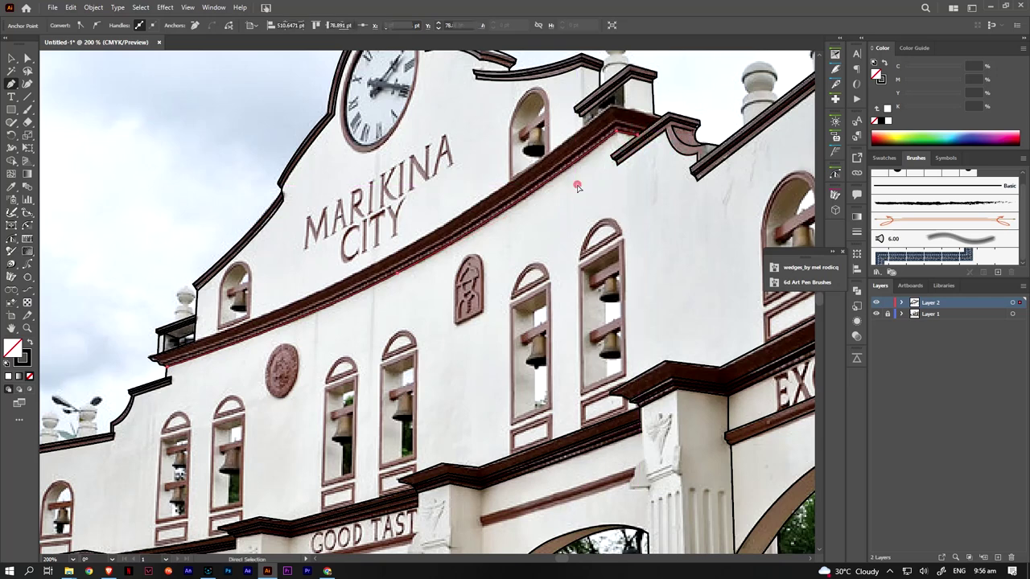
ctrl+click(578, 187)
click(12, 58)
click(356, 293)
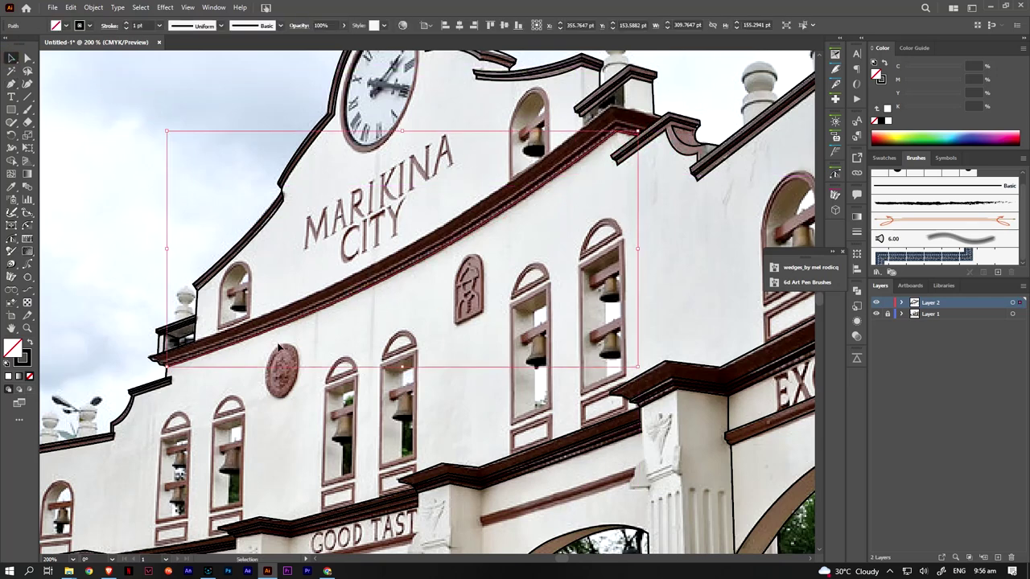
mouse_move(357, 293)
mouse_down()
mouse_move(388, 369)
mouse_move(327, 298)
mouse_up()
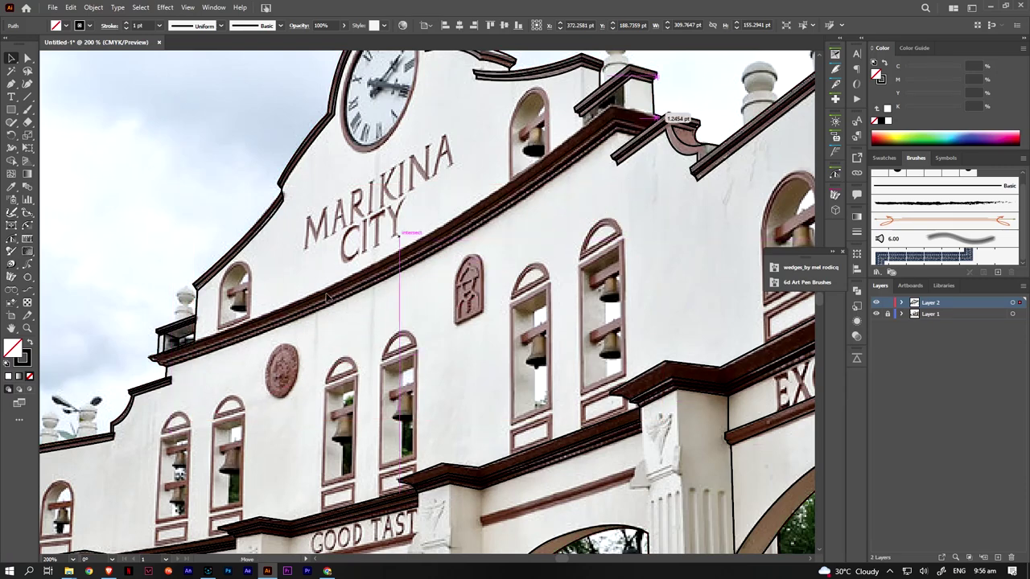
Move the cornice end anchors with Direct Selection so they sit tight in the corners
key(ctrl+plus)
key(a)
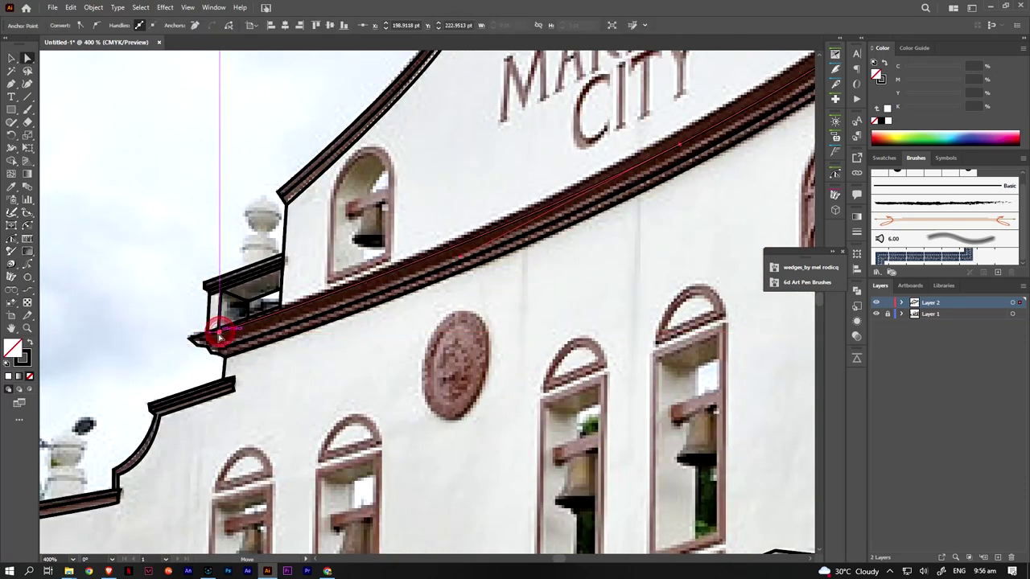
drag(219, 336, 207, 351)
drag(680, 147, 678, 153)
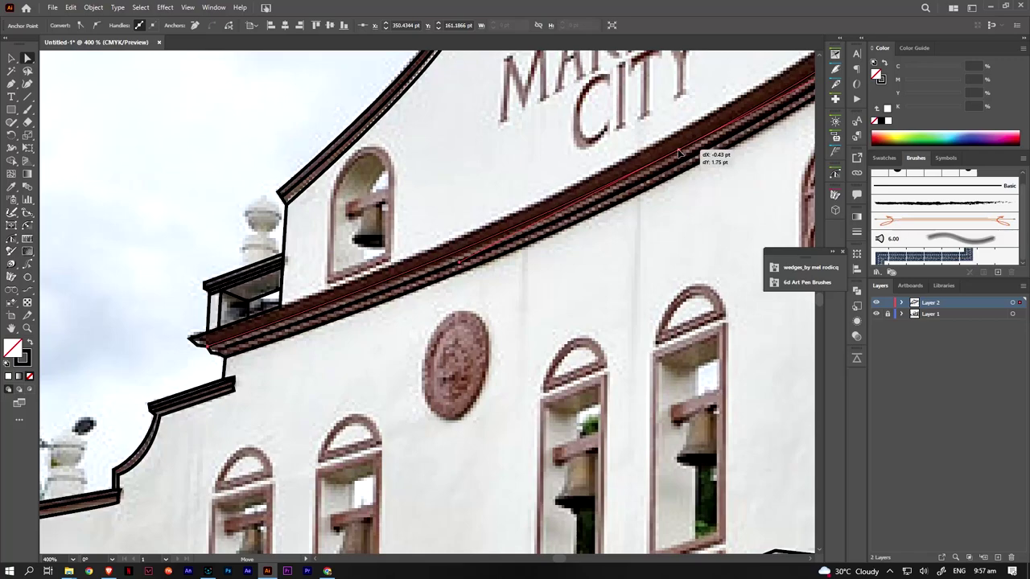
drag(207, 349, 227, 349)
scroll(522, 285, up, 5)
scroll(523, 285, right, 10)
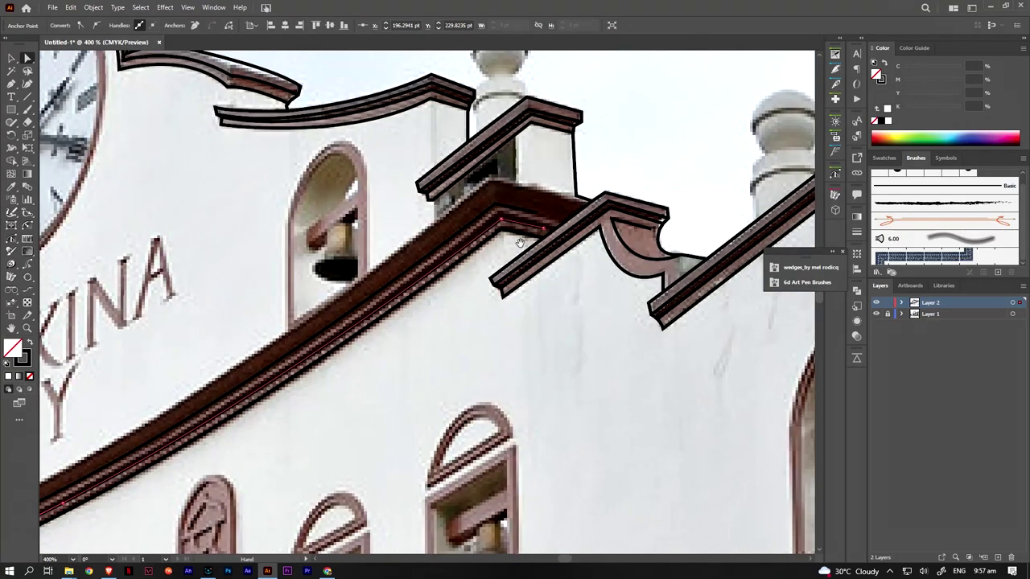
click(537, 216)
drag(537, 215, 544, 208)
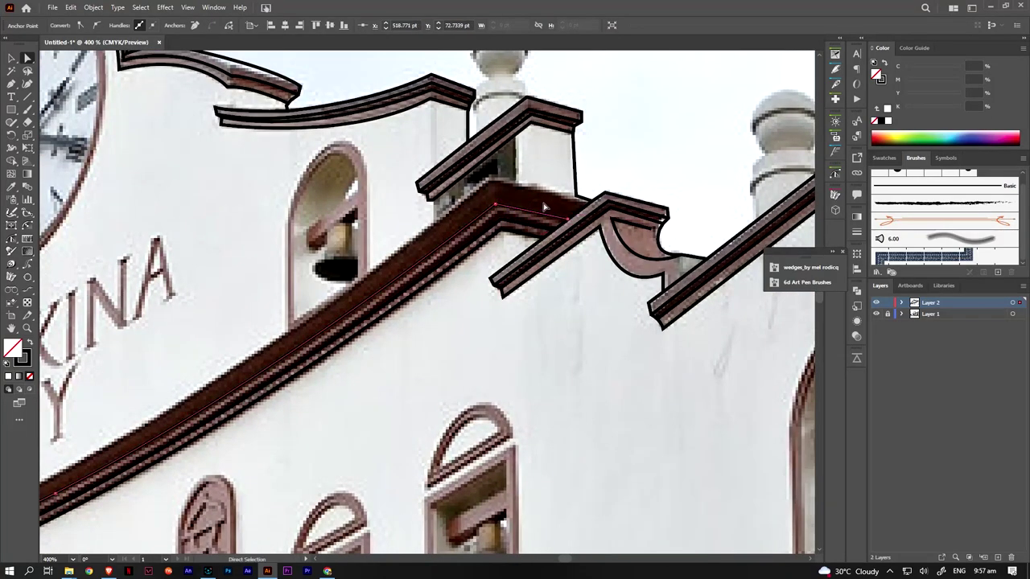
key(ctrl+minus)
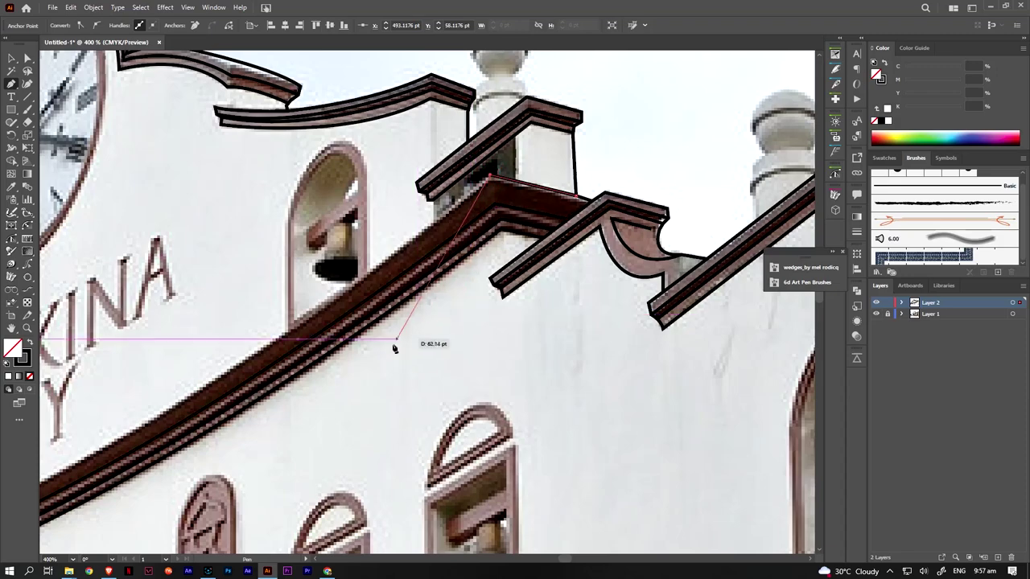
key(ctrl+minus)
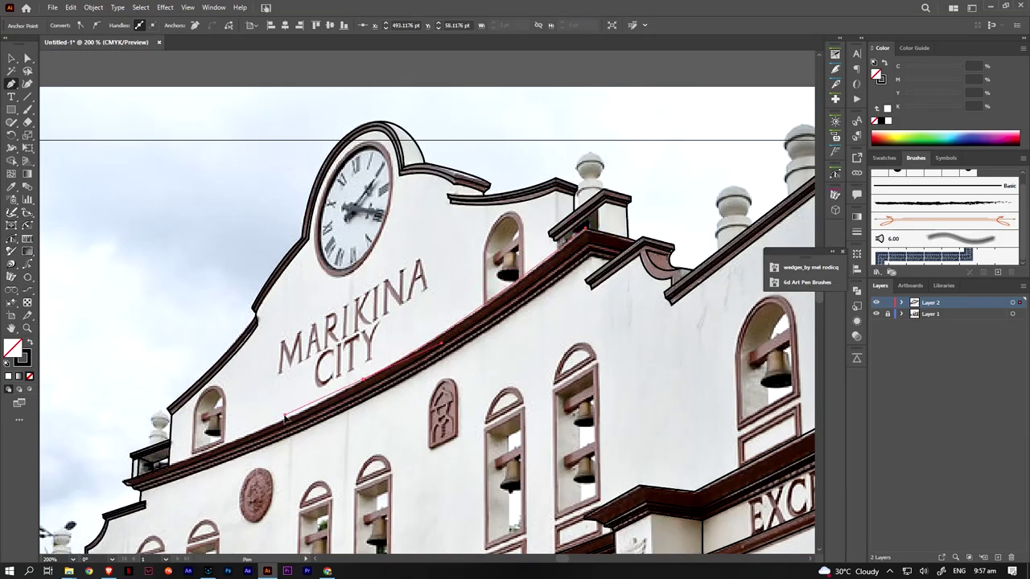
Trace a path along the cornice's upper edge
click(284, 415)
click(228, 448)
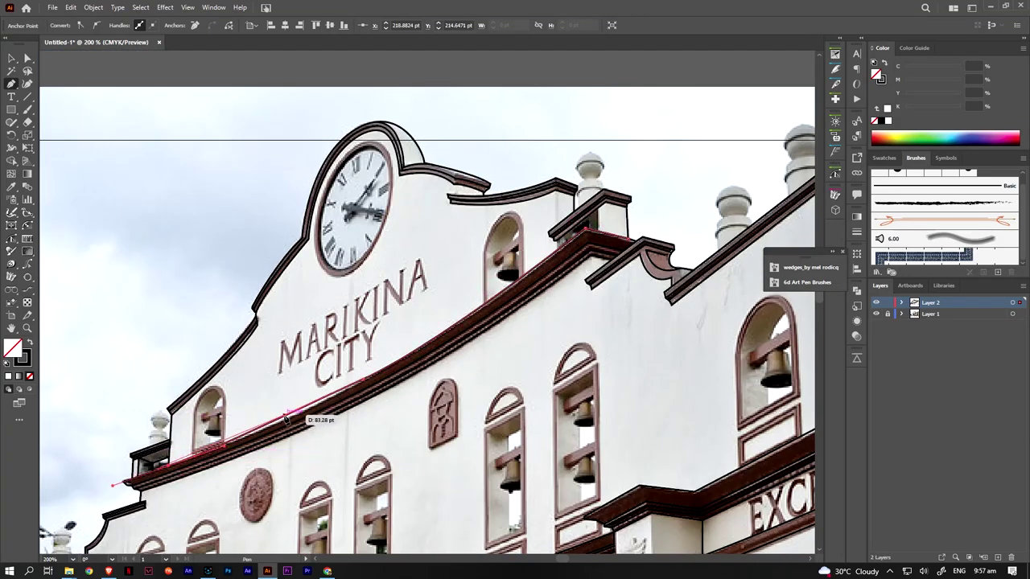
click(363, 367)
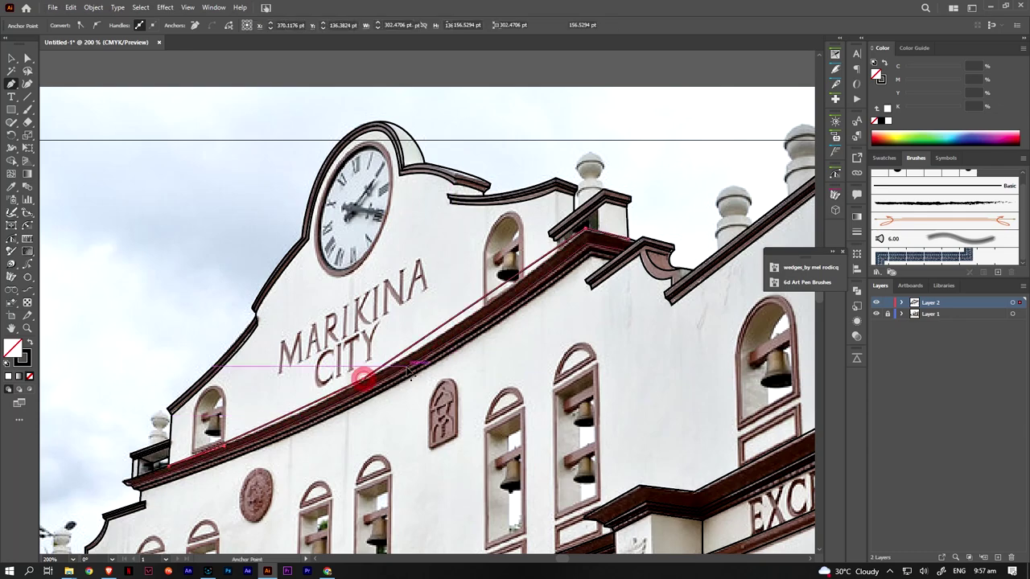
click(472, 303)
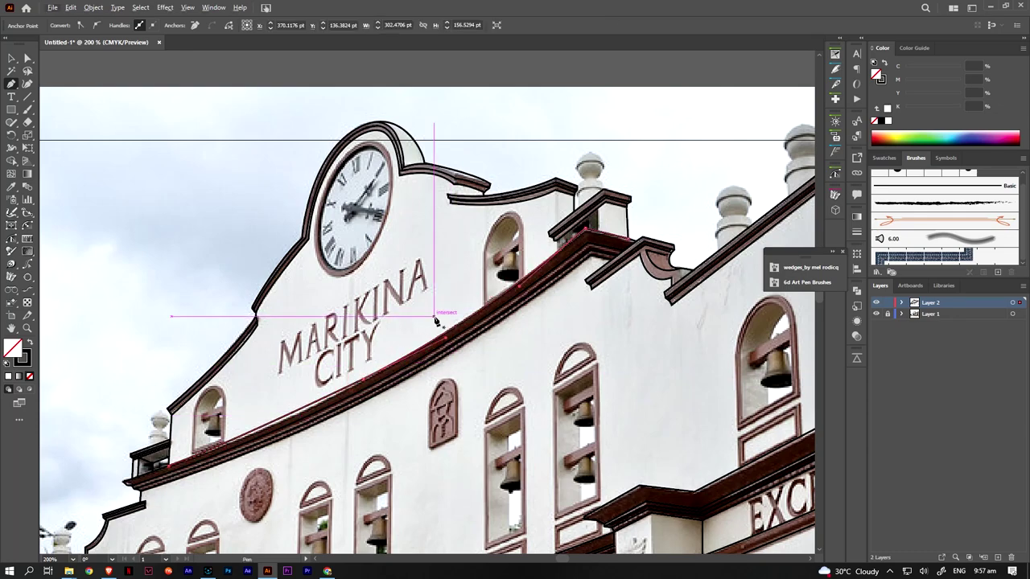
Outline the small pedestal below the finial, tracing its corner and side edges
scroll(593, 213, up, 3)
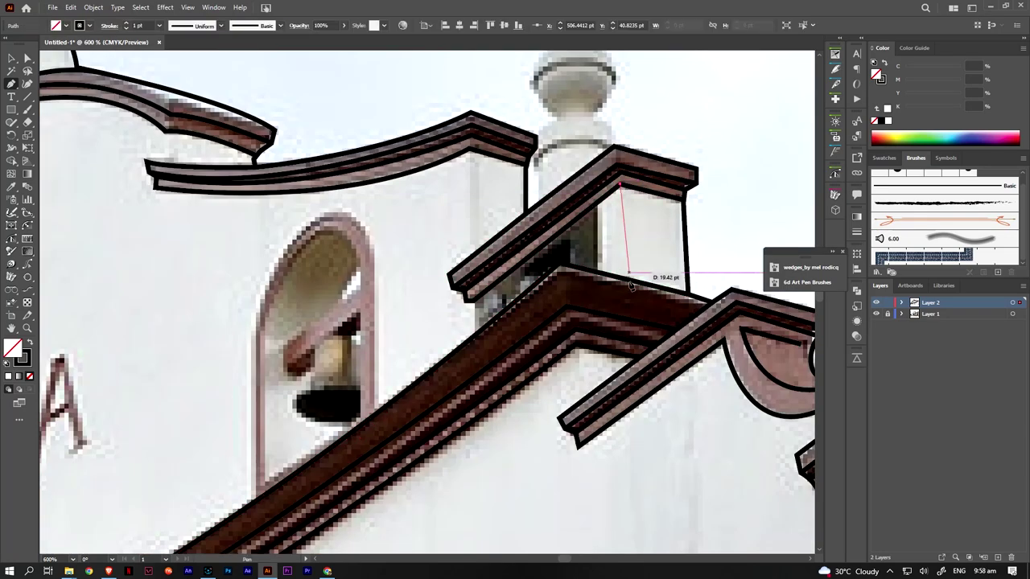
click(593, 208)
click(597, 269)
ctrl+click(635, 239)
click(471, 153)
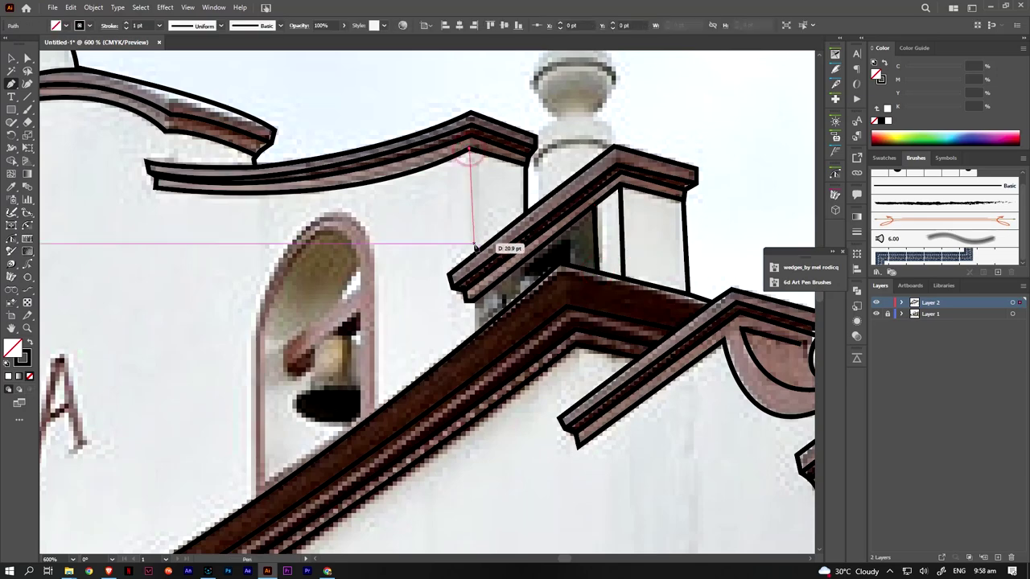
click(475, 249)
scroll(476, 338, down, 2)
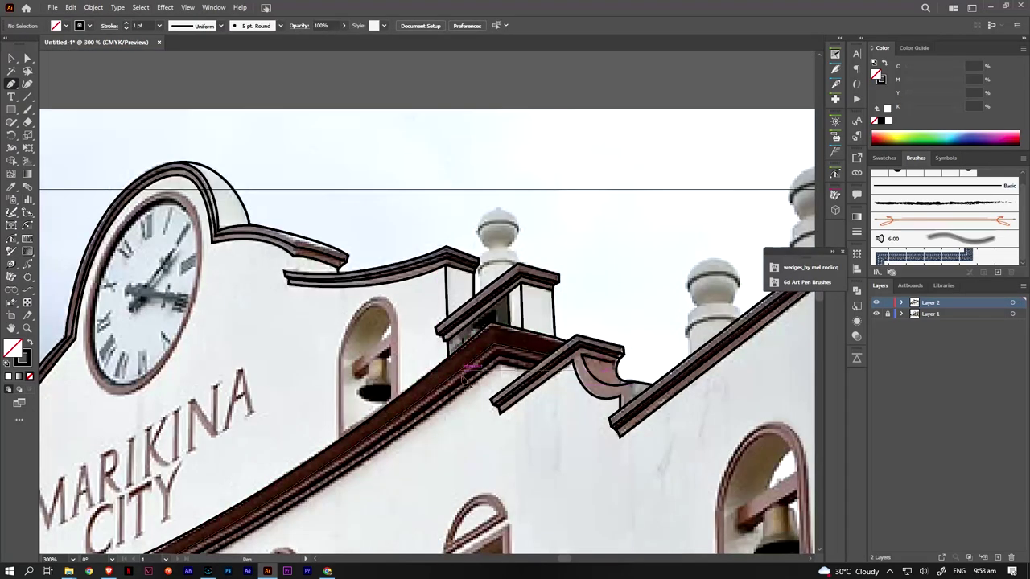
scroll(482, 362, down, 2)
scroll(507, 338, up, 3)
scroll(475, 434, down, 2)
mouse_move(423, 385)
mouse_down()
mouse_move(459, 266)
mouse_move(700, 49)
mouse_up()
scroll(360, 359, left, 5)
scroll(359, 359, down, 1)
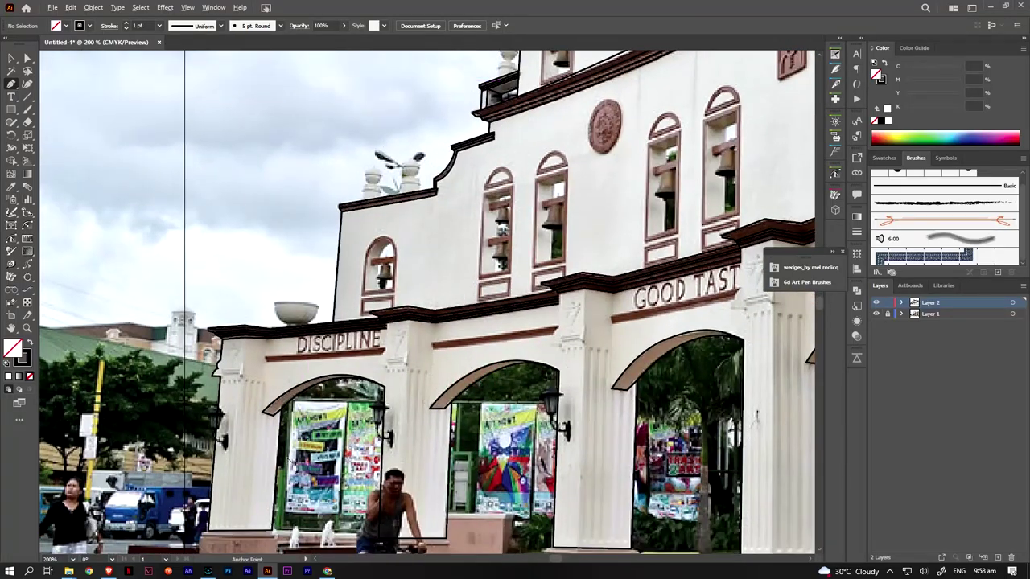
Trace the DISCIPLINE sign ledge as a closed shape
scroll(314, 364, up, 3)
click(527, 309)
click(166, 336)
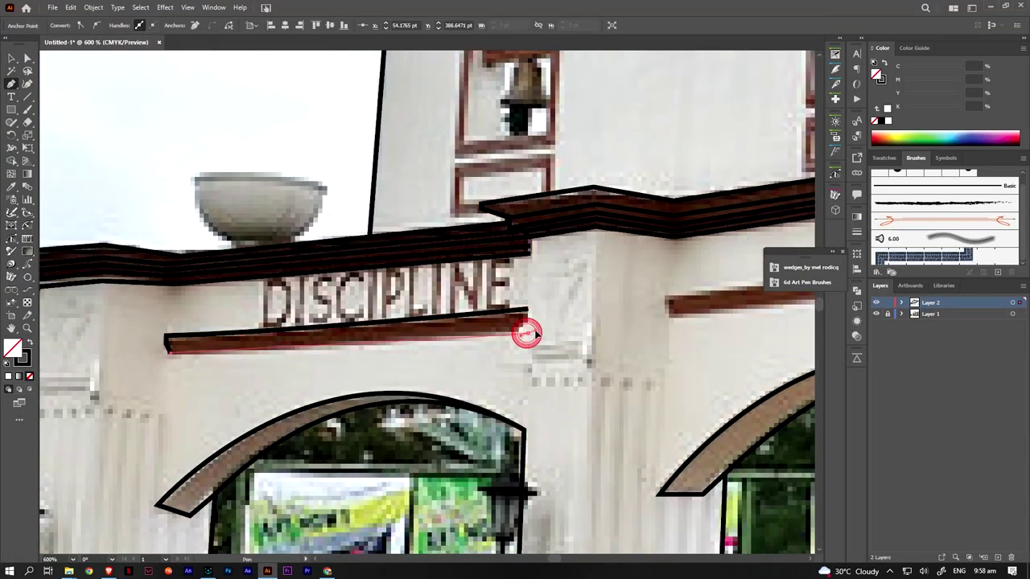
click(166, 344)
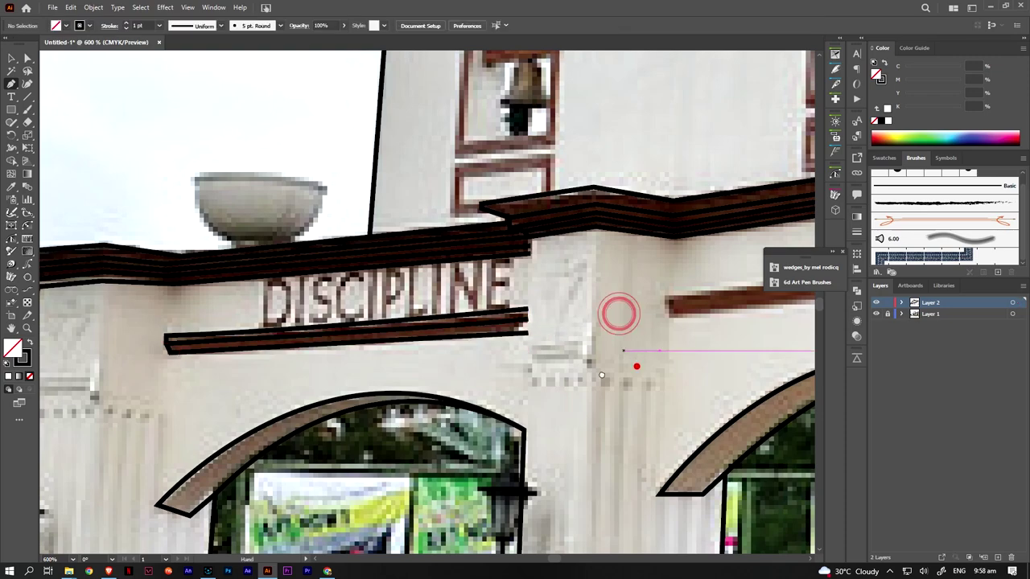
Outline the next ledge to the right, curving and adjusting its edge anchors
click(696, 280)
mouse_move(617, 313)
mouse_down()
mouse_move(258, 337)
mouse_move(376, 368)
mouse_up()
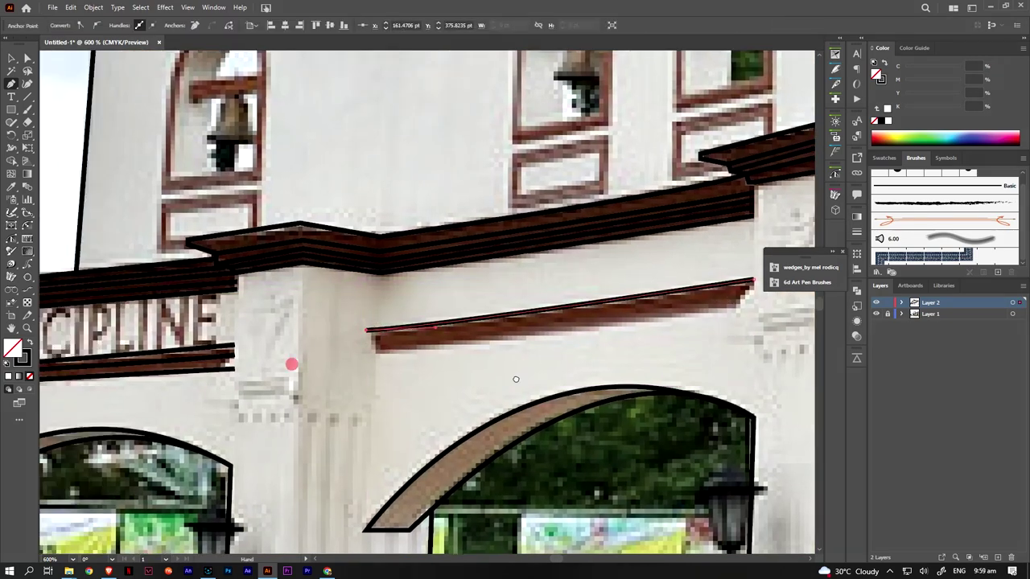
click(753, 336)
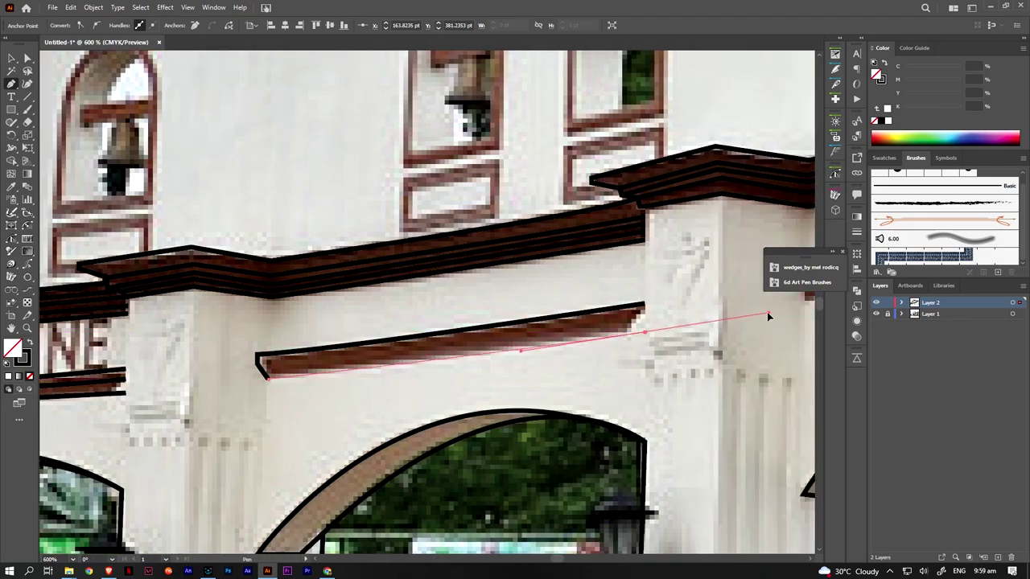
click(448, 387)
drag(644, 314, 690, 306)
click(28, 60)
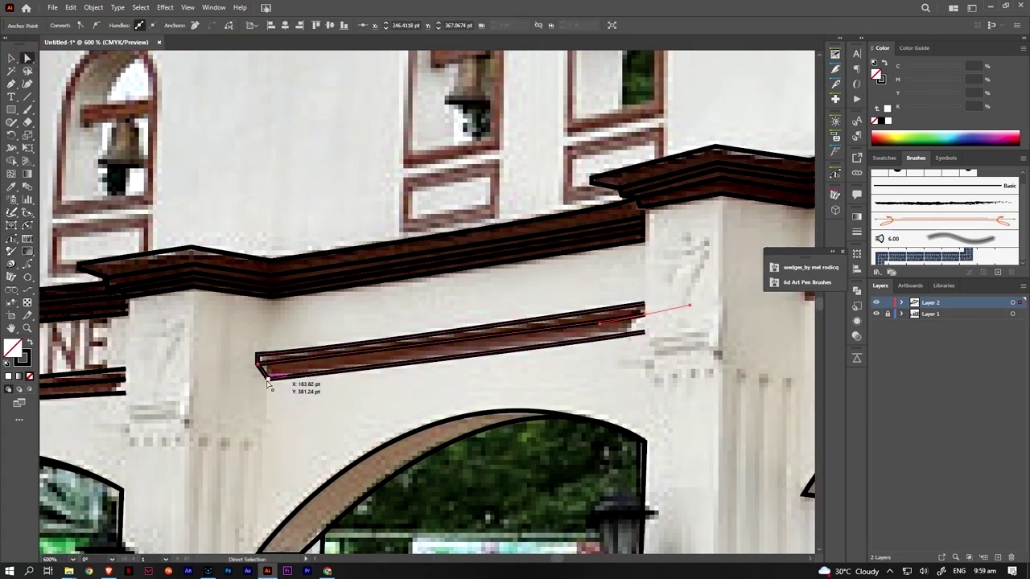
click(264, 372)
scroll(467, 395, right, 6)
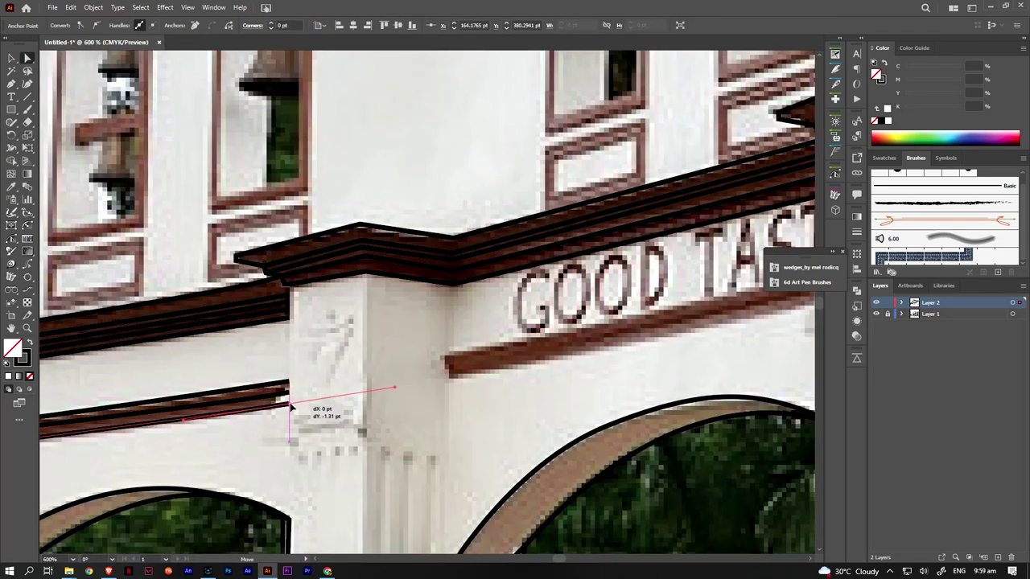
Outline the remaining ledges, including the one under EXCELLENCE, and end the path
key(p)
scroll(563, 322, right, 5)
click(556, 323)
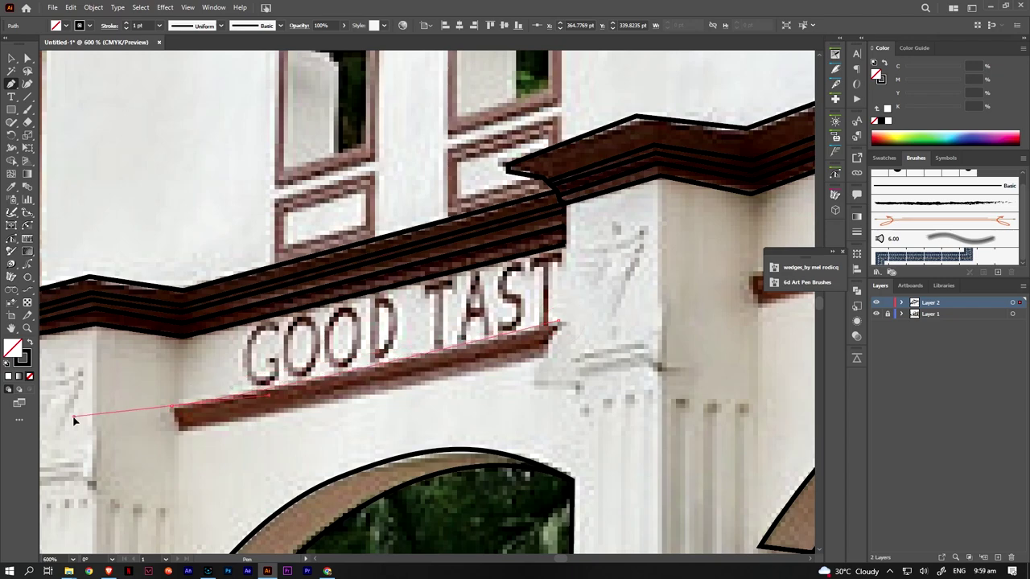
click(172, 406)
click(173, 417)
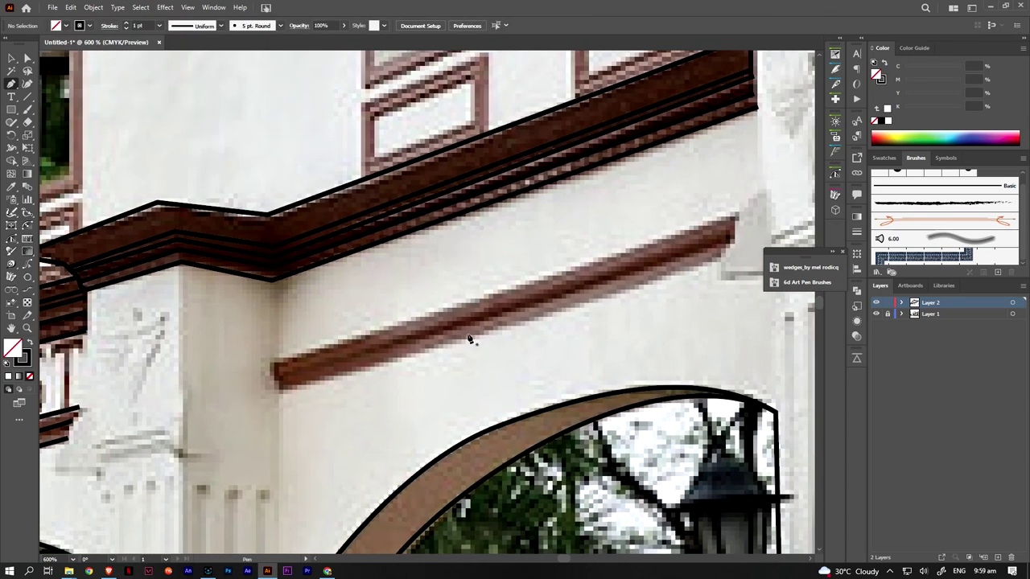
click(738, 210)
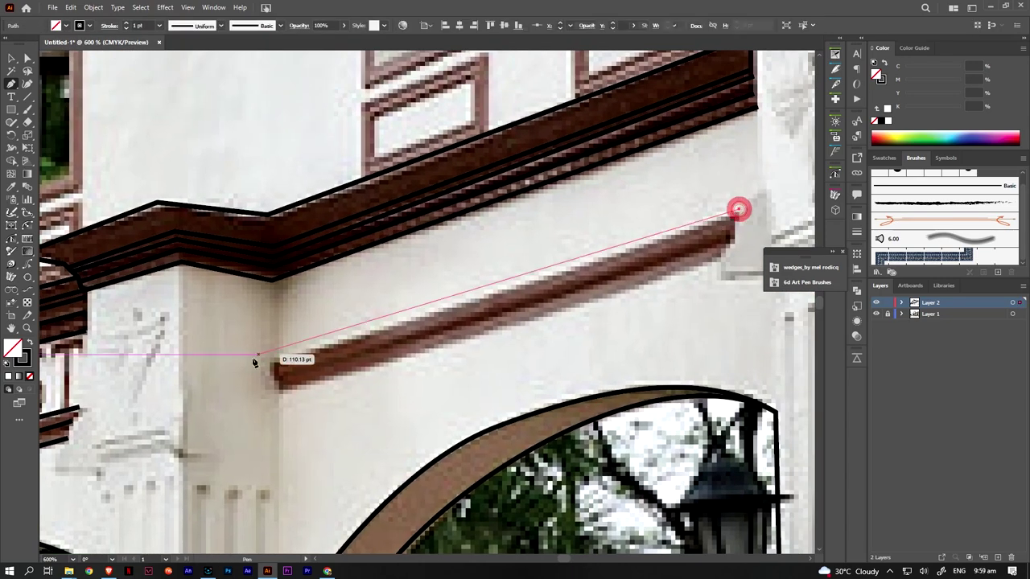
click(270, 364)
click(738, 248)
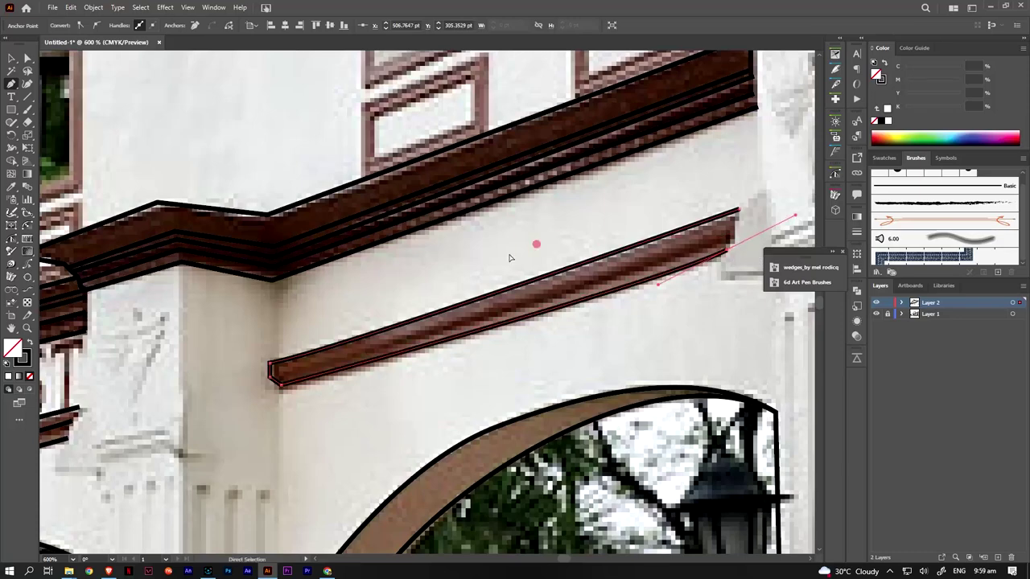
scroll(650, 322, down, 1)
scroll(564, 314, right, 3)
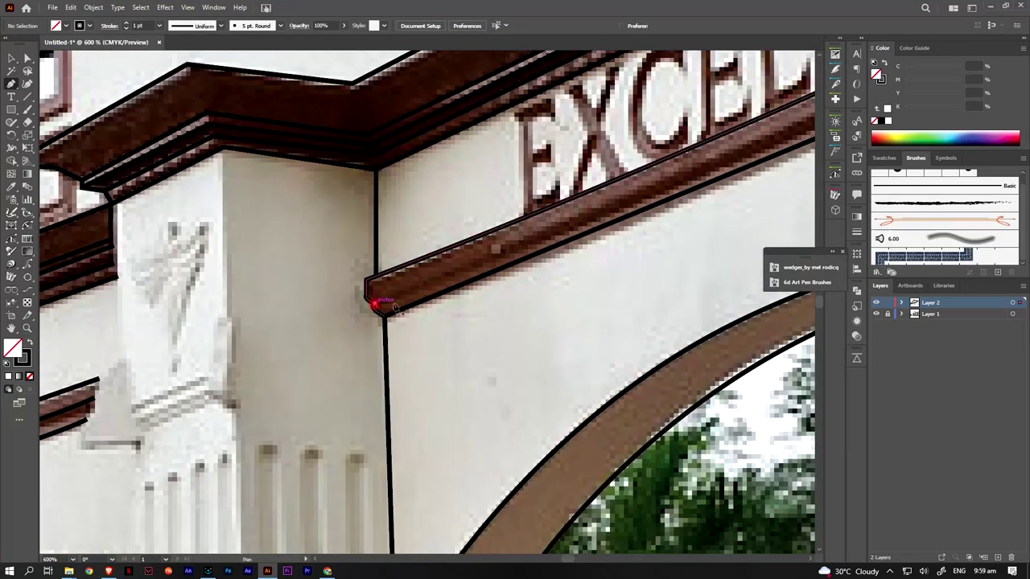
scroll(480, 249, down, 1)
key(Escape)
Hide and reshow the arch photo to check the traced outlines
scroll(402, 356, down, 3)
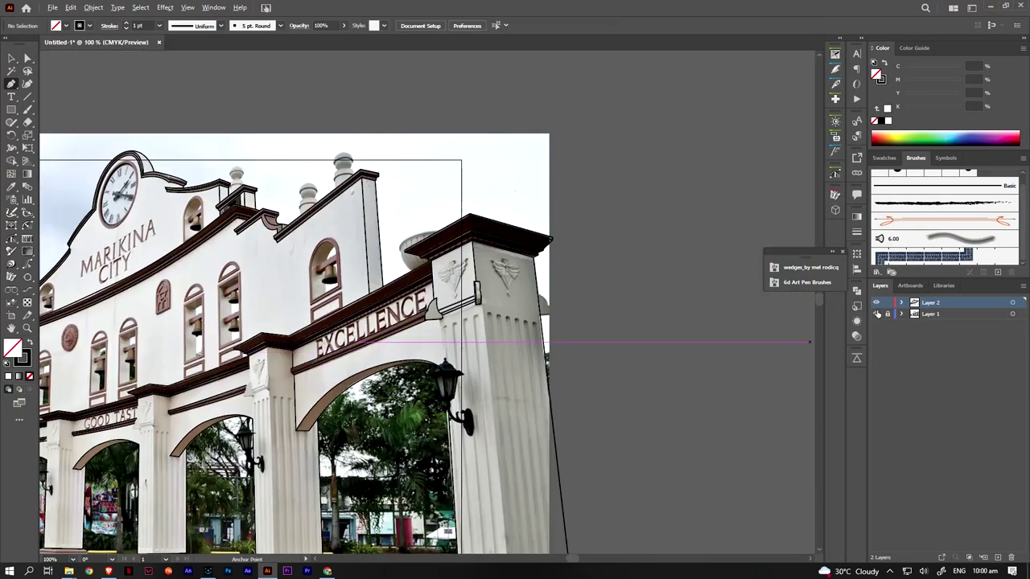
click(876, 313)
scroll(417, 406, down, 2)
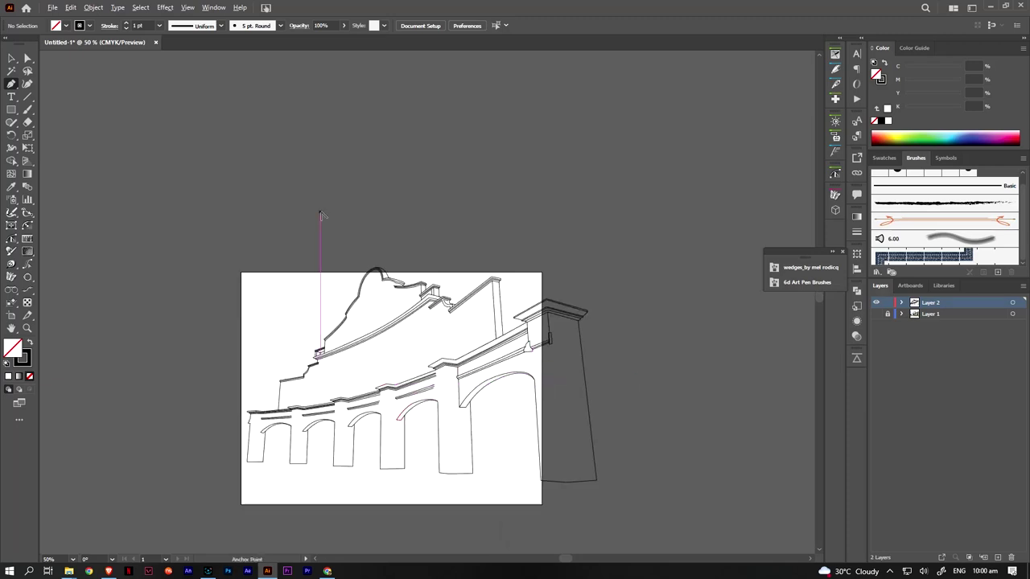
click(876, 314)
scroll(547, 241, up, 1)
scroll(529, 176, up, 2)
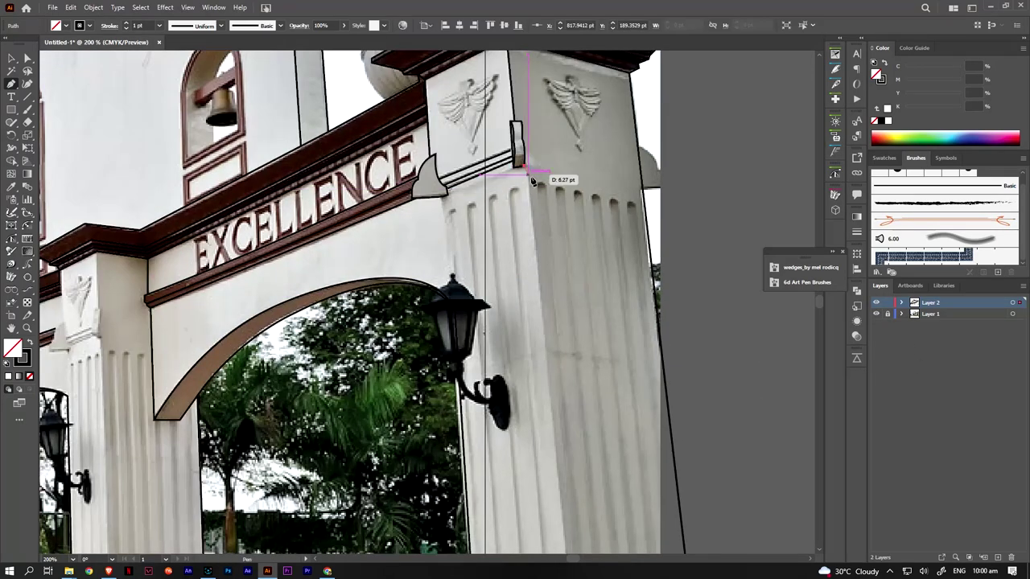
Close the right pillar's outline path and deselect it
click(876, 313)
click(524, 163)
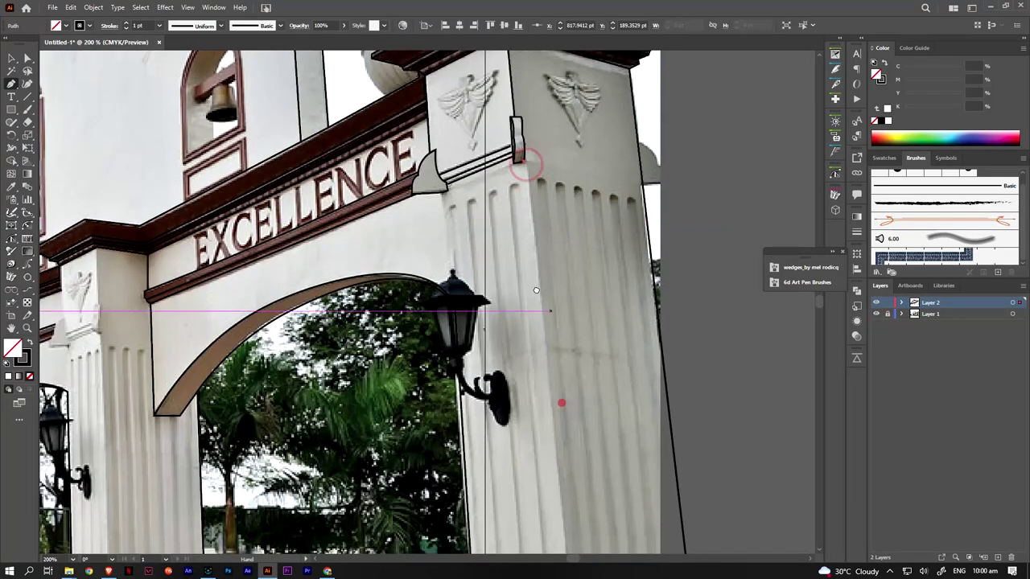
scroll(535, 290, down, 2)
click(575, 472)
ctrl+click(563, 361)
scroll(535, 379, up, 2)
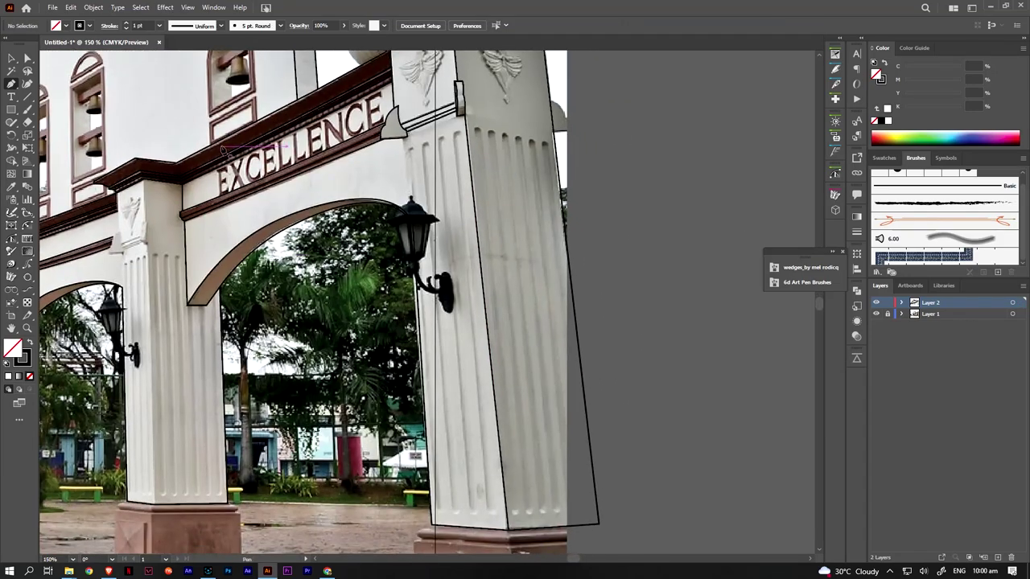
Draw a thin rounded-rectangle pill and tilt and stretch it onto the first flute
drag(604, 99, 655, 524)
mouse_move(616, 110)
mouse_down()
mouse_move(629, 123)
mouse_move(605, 153)
mouse_up()
drag(612, 207, 497, 190)
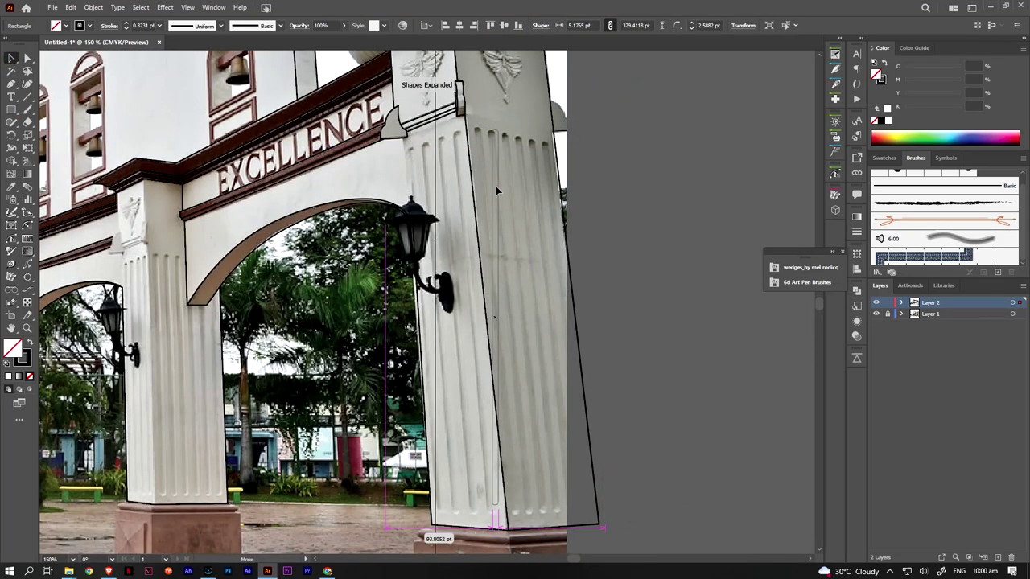
click(28, 147)
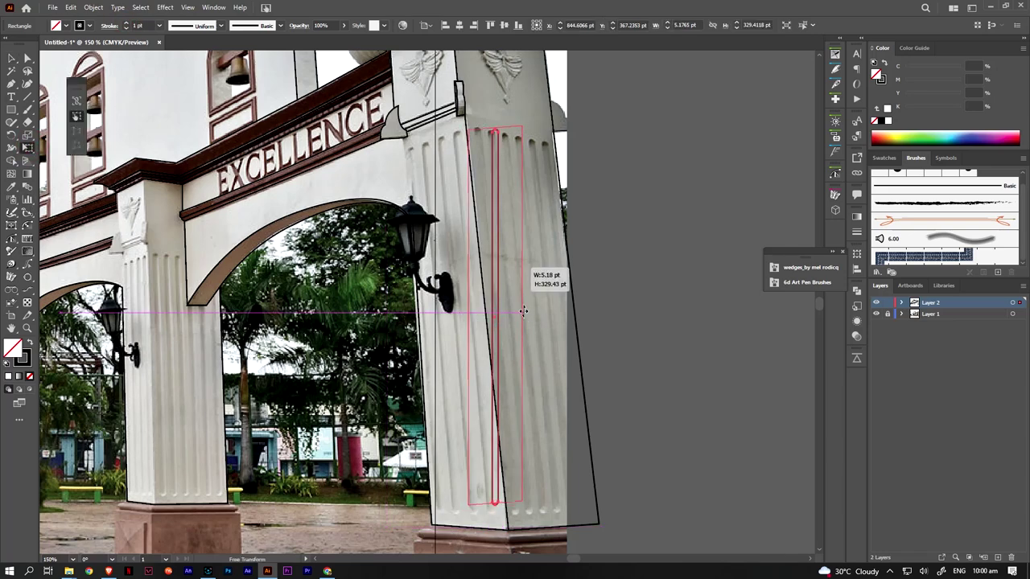
drag(522, 501, 541, 498)
drag(495, 318, 496, 295)
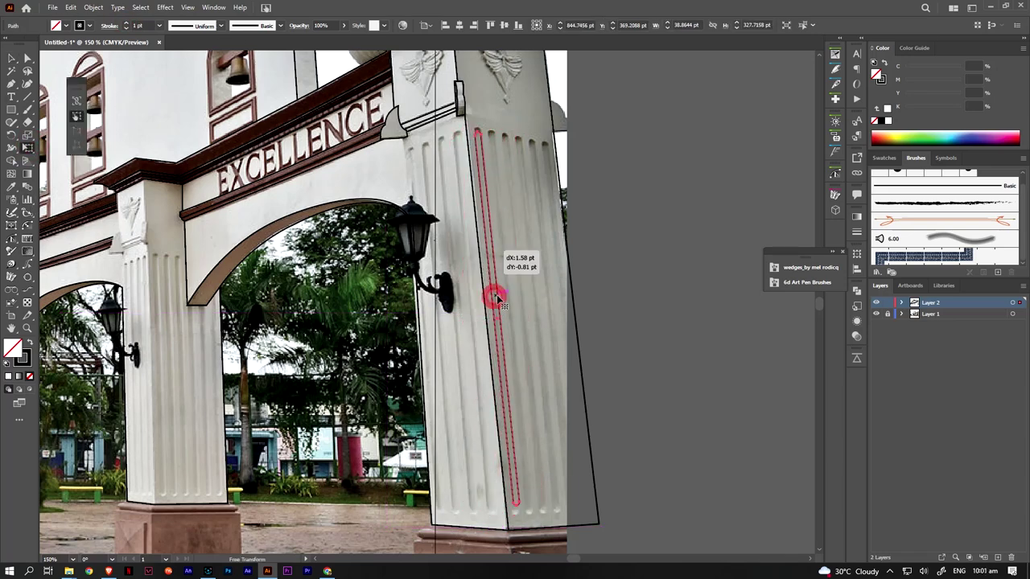
drag(510, 499, 517, 508)
Set the pill's stroke to 1 pt, Alt-copy it onto the last flute, and select both
key(v)
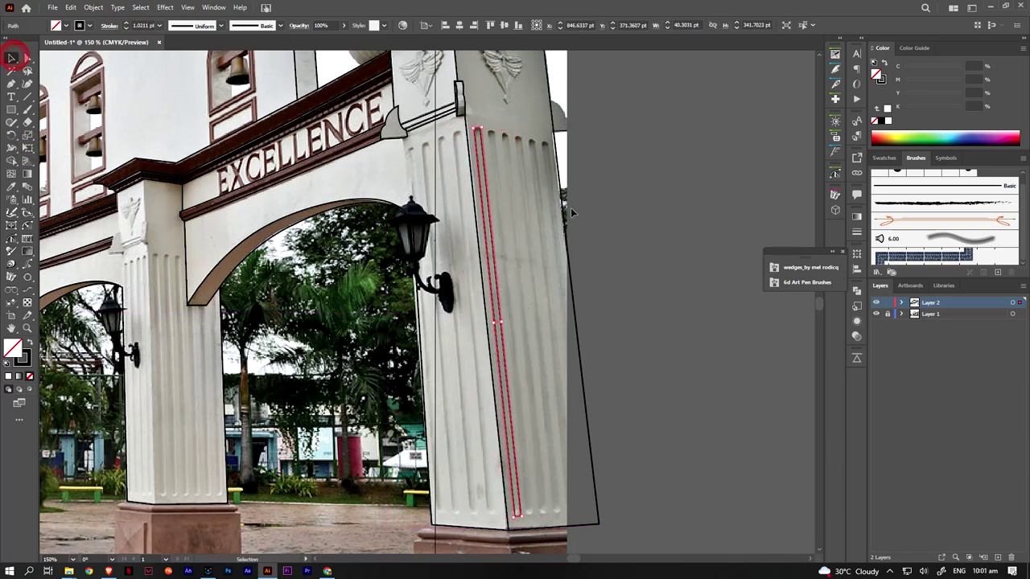
click(126, 22)
click(126, 22)
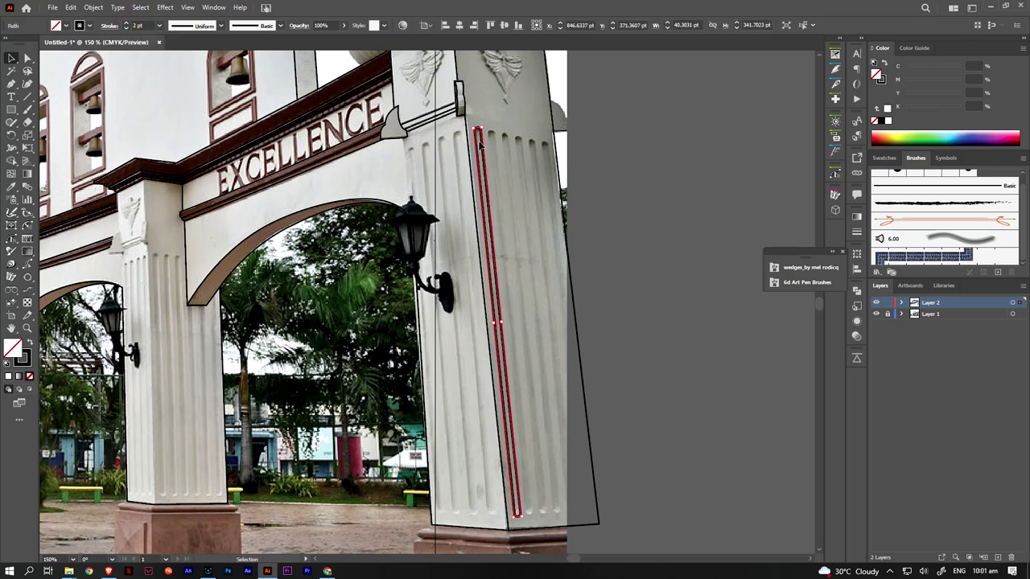
click(126, 28)
click(126, 28)
drag(494, 254, 563, 268)
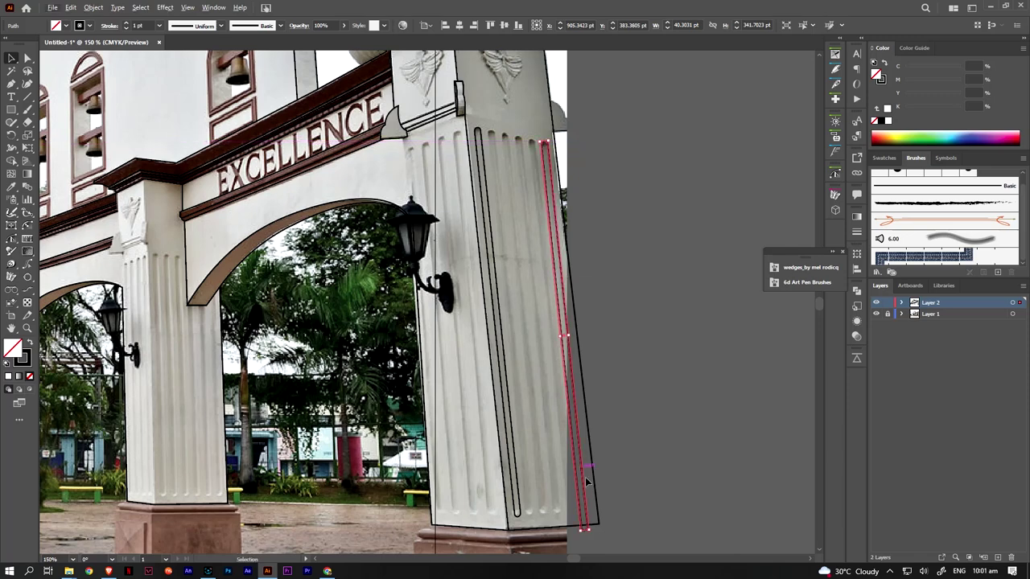
shift+click(520, 489)
click(93, 8)
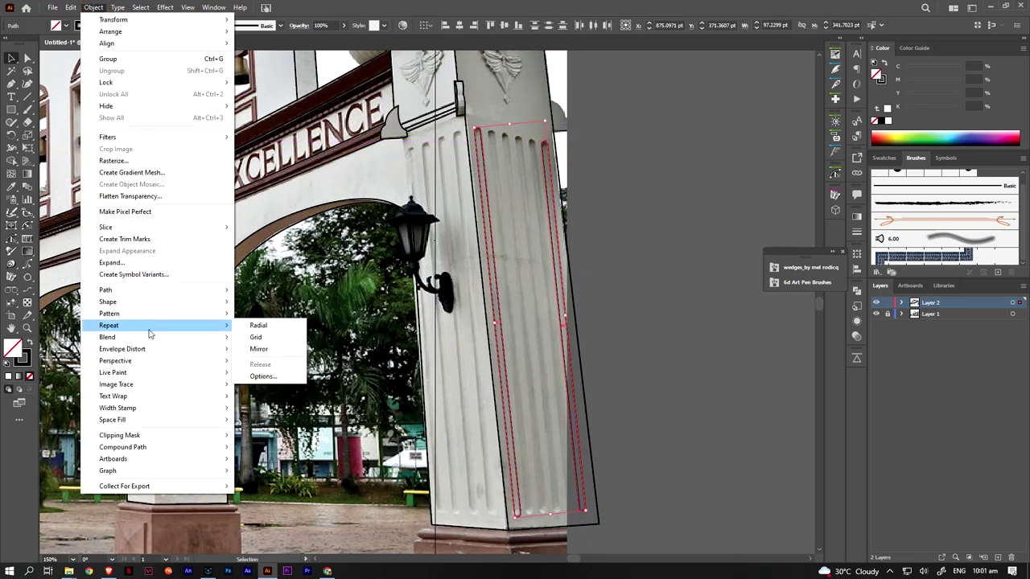
Blend the two flute pills with Specified Steps spacing to fill the right pillar
click(259, 337)
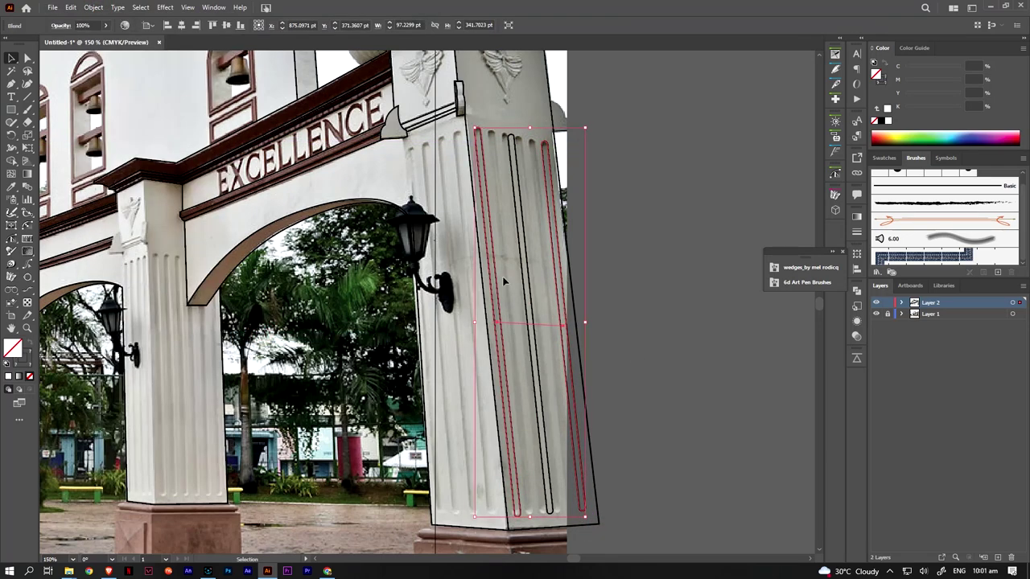
double_click(29, 187)
click(667, 222)
click(710, 222)
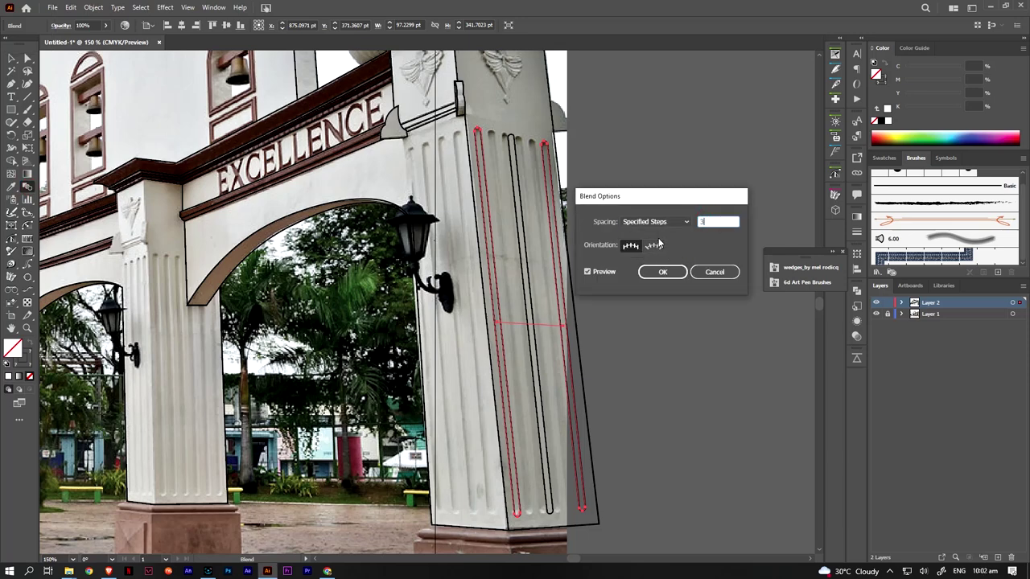
key(Tab)
click(655, 271)
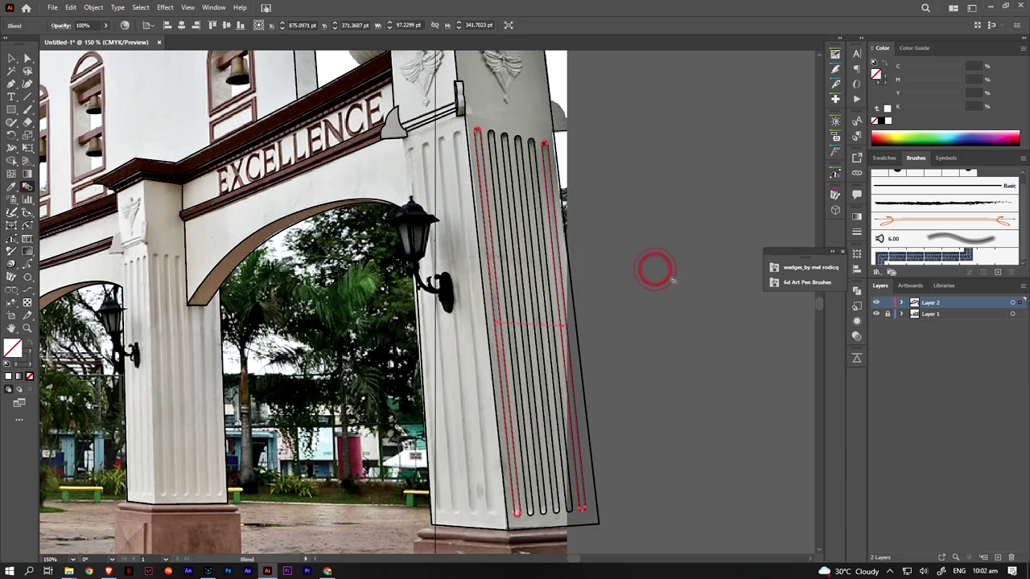
click(624, 214)
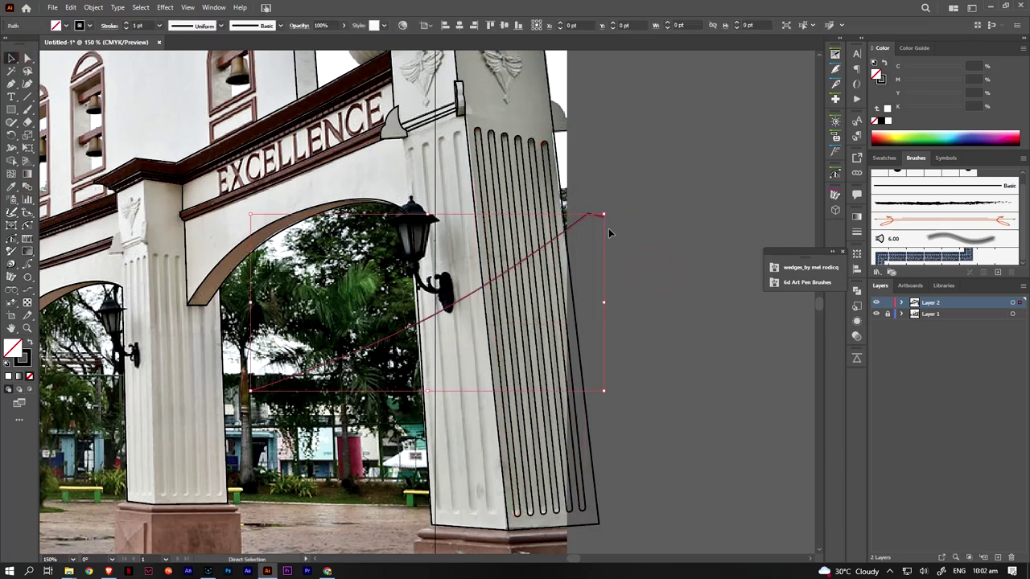
Copy the flute blend onto the left pillar, resize it, and align its outer flute
key(v)
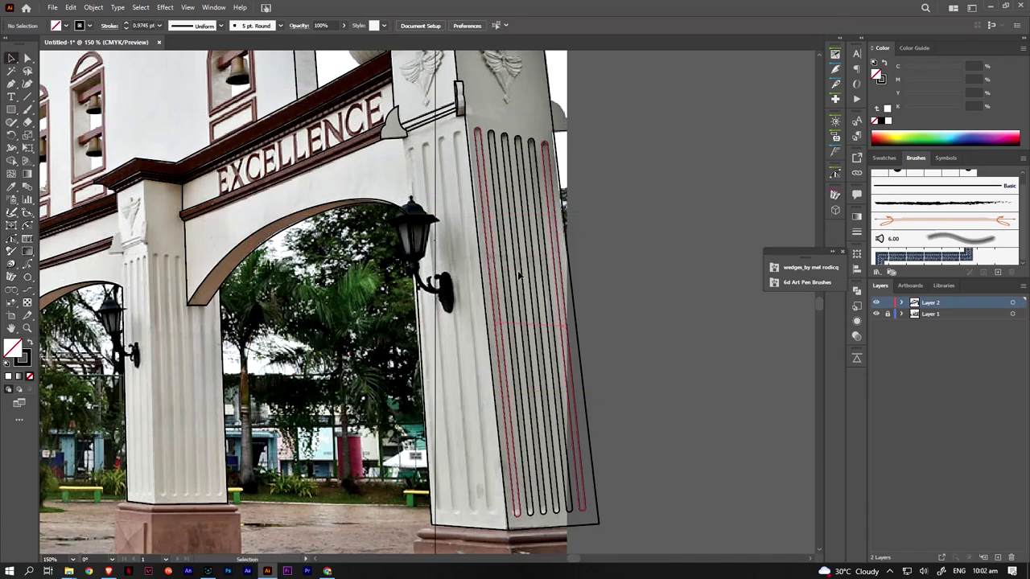
drag(499, 291, 207, 314)
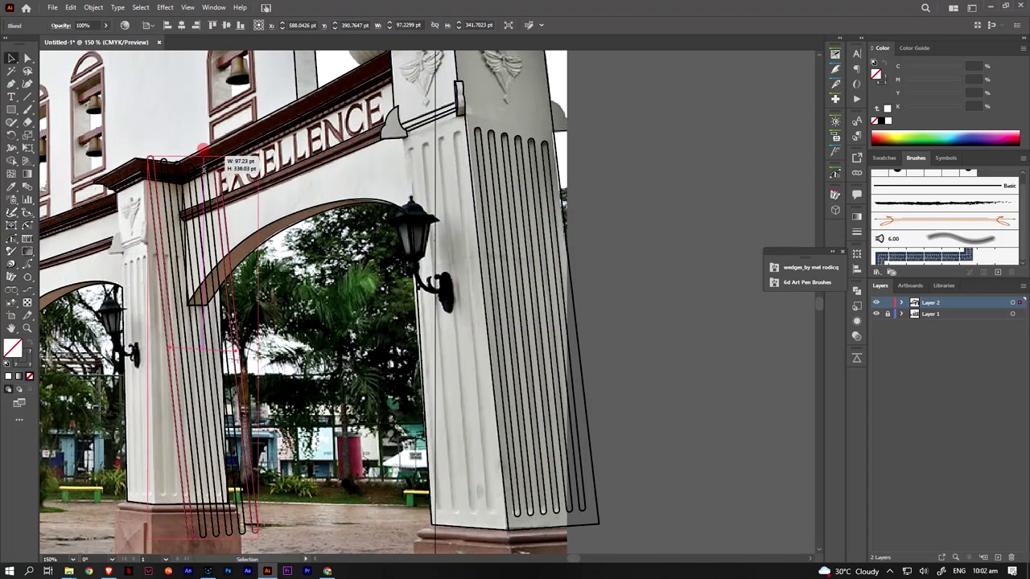
drag(202, 150, 209, 251)
drag(204, 538, 203, 489)
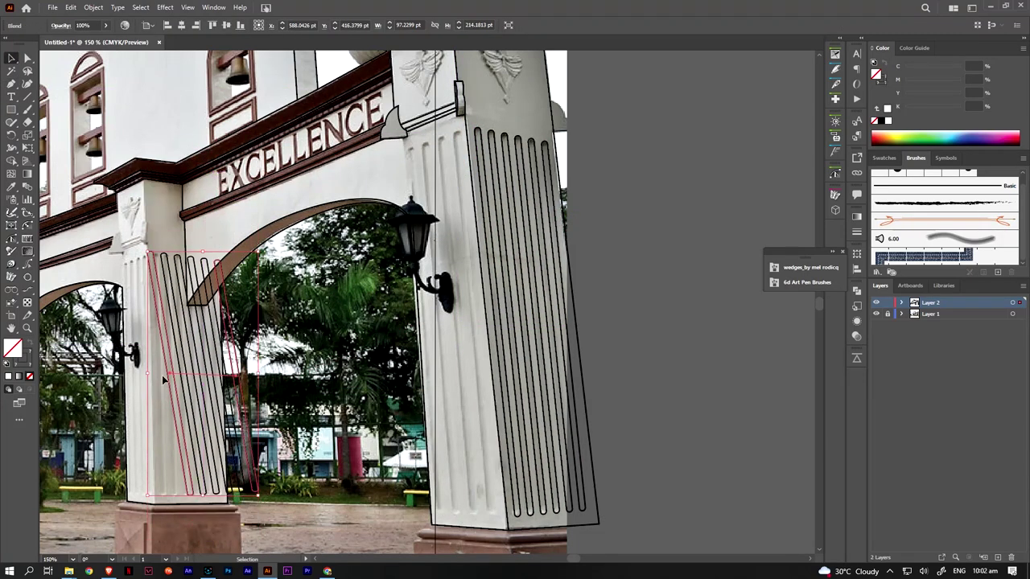
double_click(165, 370)
click(27, 147)
drag(148, 252, 121, 258)
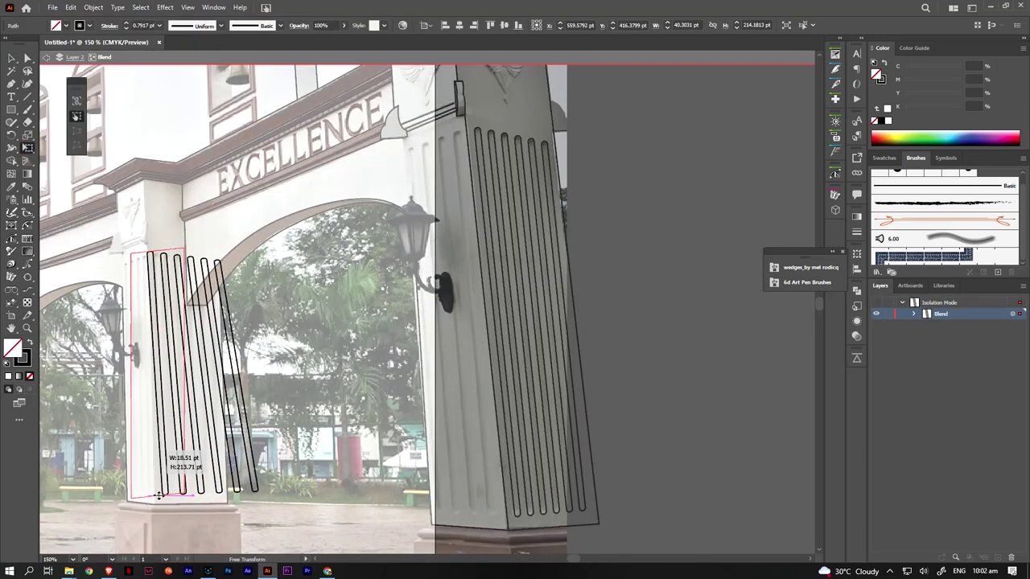
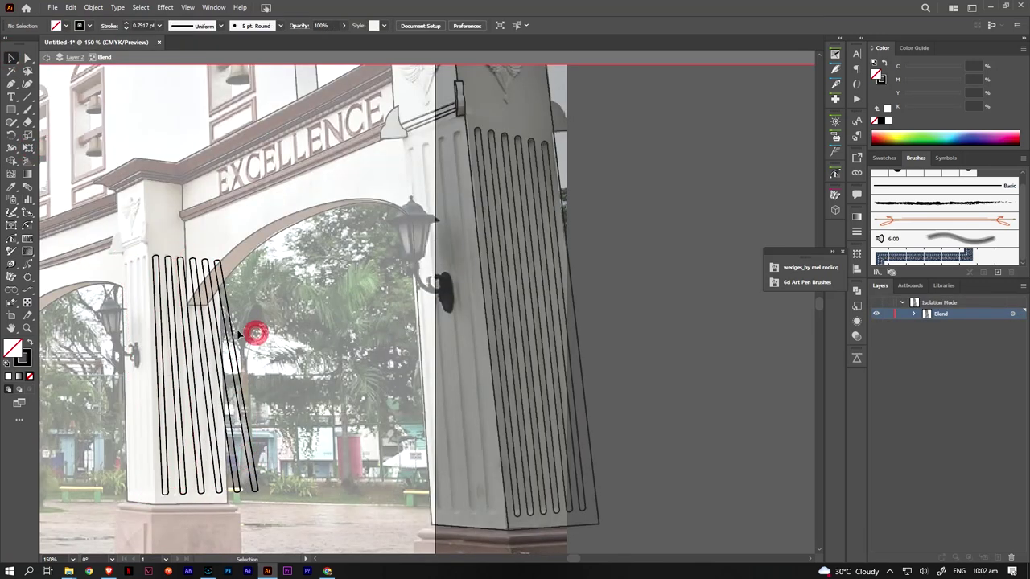
Reshape the stripe blend's spine so the stripes stand vertical and fit the pillar
drag(253, 328, 214, 494)
drag(211, 263, 216, 270)
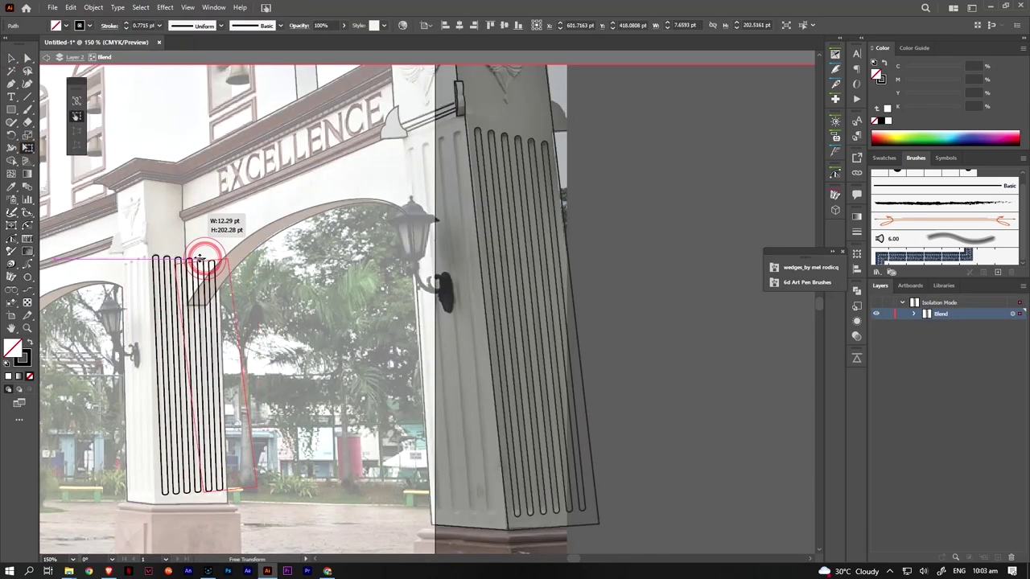
drag(217, 493, 227, 496)
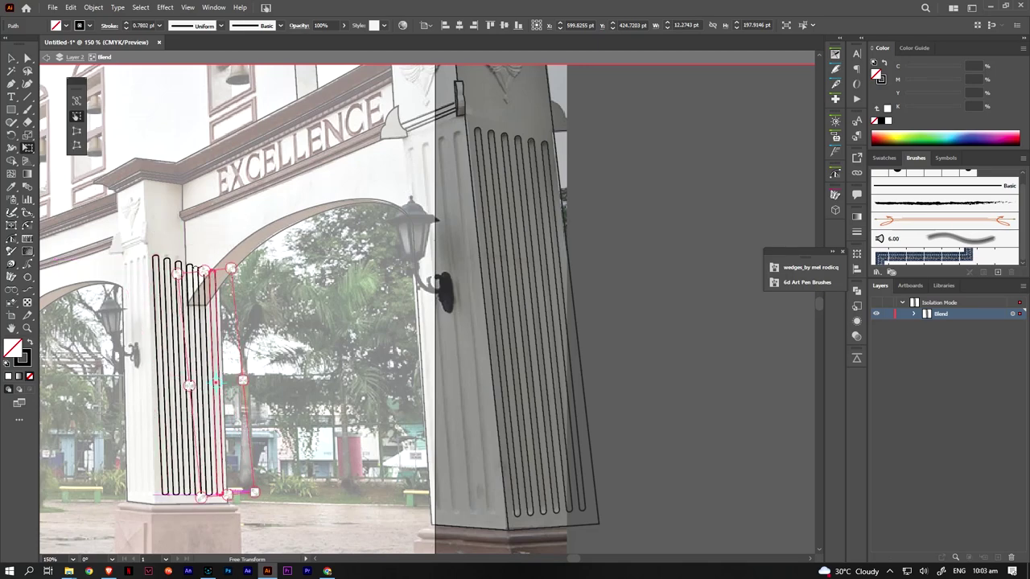
drag(215, 265, 222, 226)
key(ctrl+plus)
key(ctrl+plus)
key(ctrl+plus)
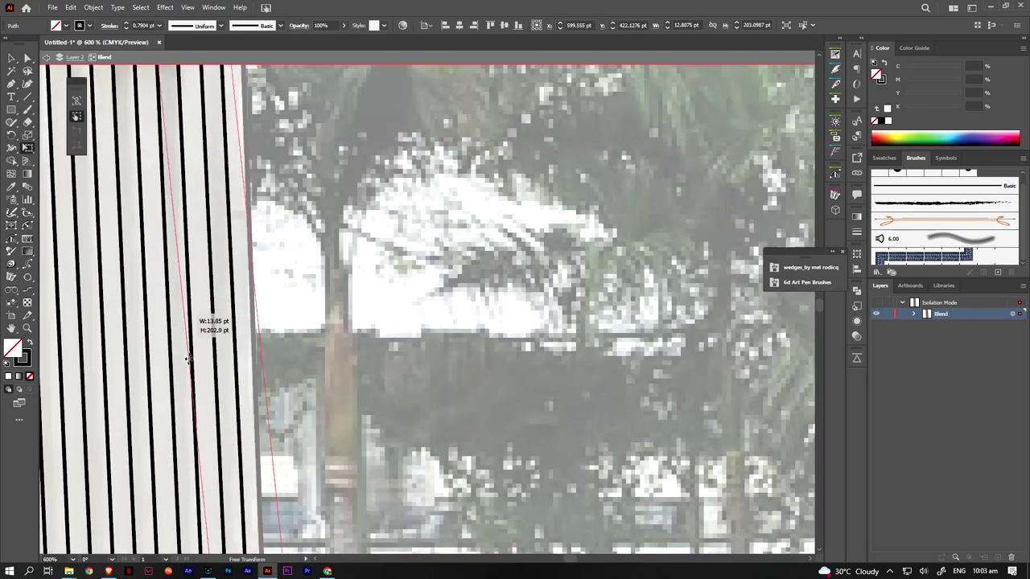
key(ctrl+minus)
key(ctrl+minus)
key(ctrl+minus)
drag(276, 530, 306, 529)
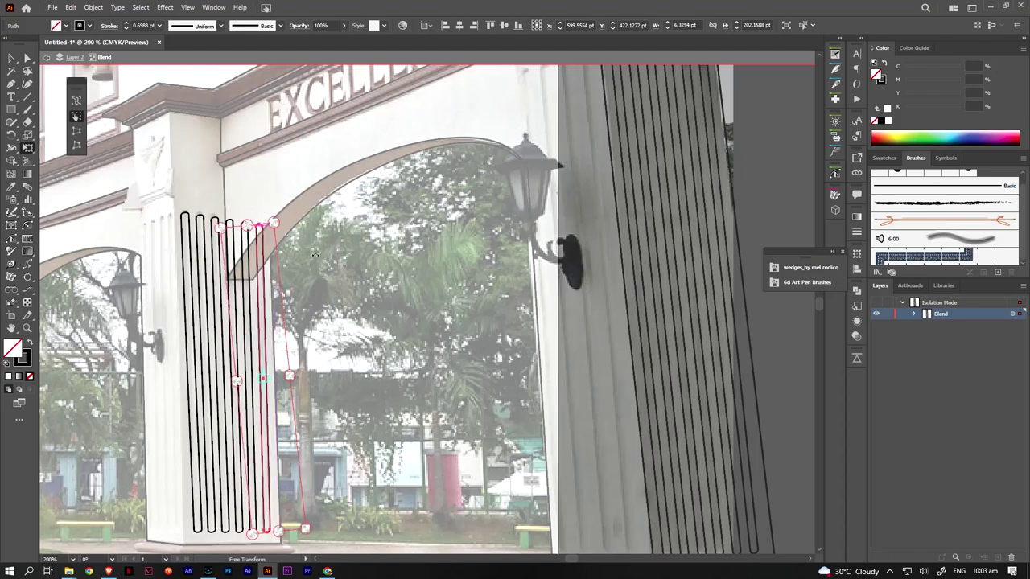
click(444, 252)
Alt-drag a copy of the stripe blend onto the next pillar and shorten it to the pillar's height
key(Escape)
key(ctrl+0)
key(alt+space)
key(Escape)
click(441, 344)
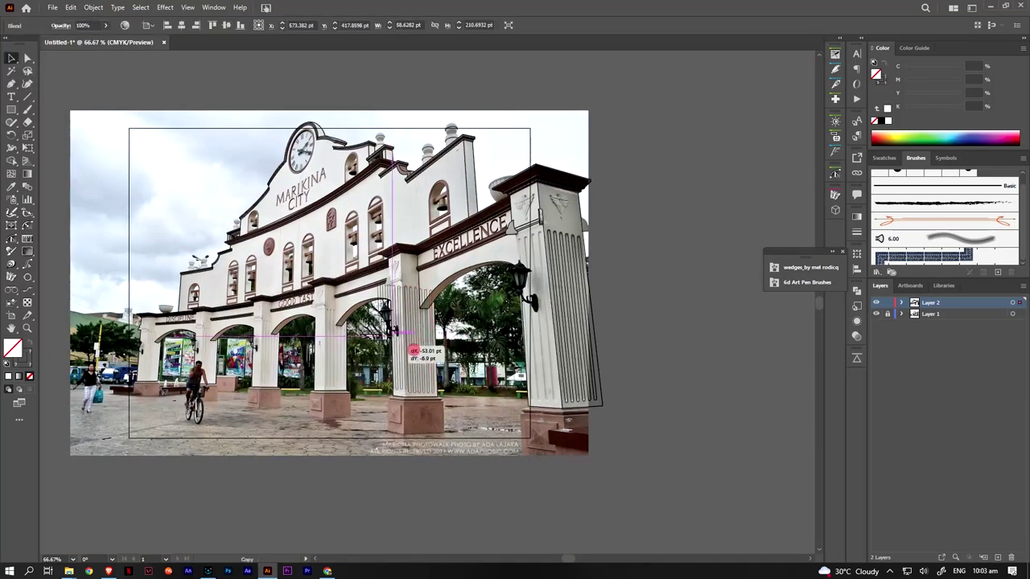
click(338, 346)
key(ctrl+plus)
key(ctrl+plus)
key(ctrl+plus)
mouse_move(354, 209)
mouse_down()
mouse_move(357, 180)
mouse_move(348, 235)
mouse_move(400, 364)
mouse_move(377, 358)
mouse_up()
key(e)
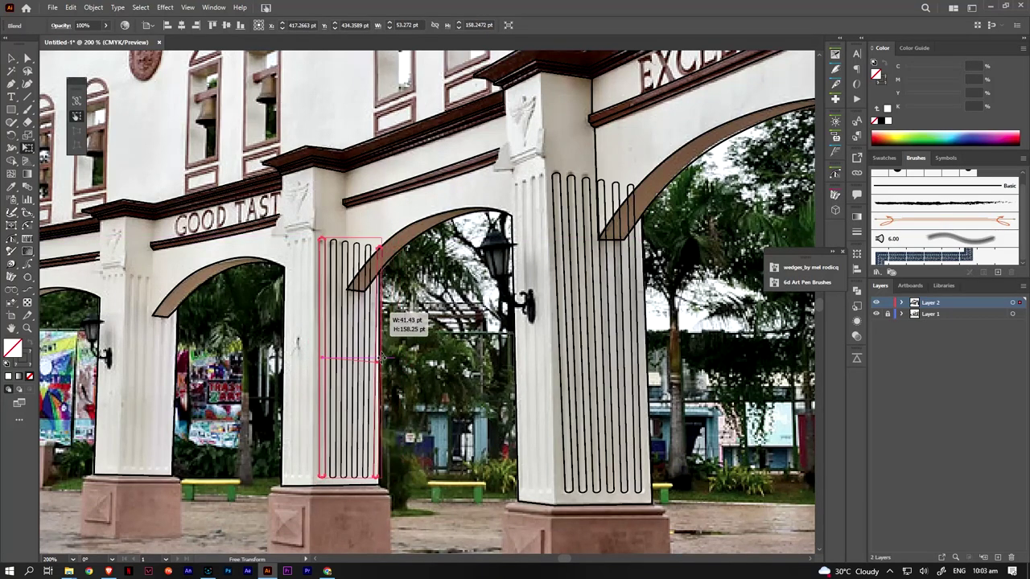
click(24, 58)
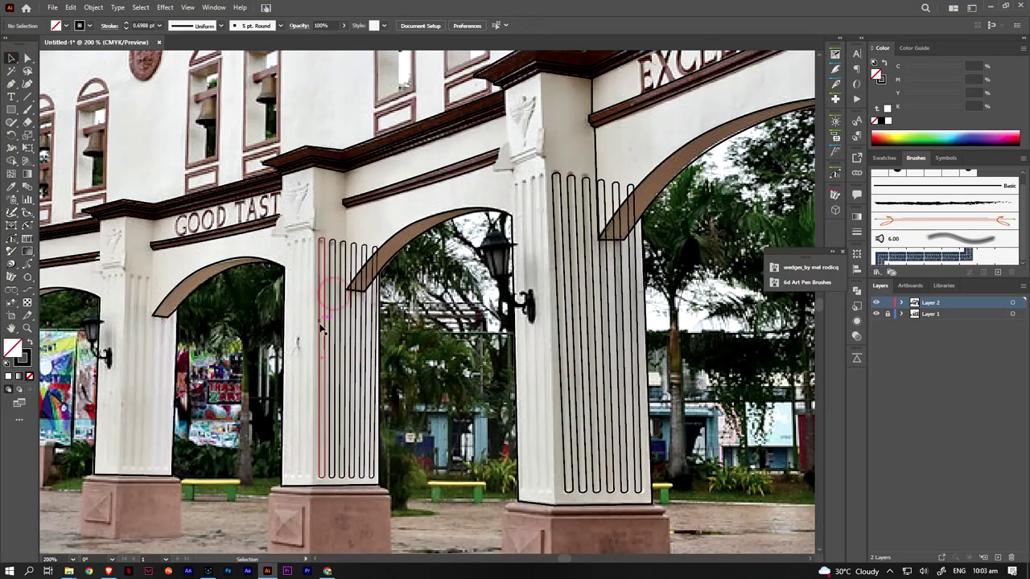
Straighten the copied blend's spine so its stripes stand vertical
double_click(324, 328)
click(376, 307)
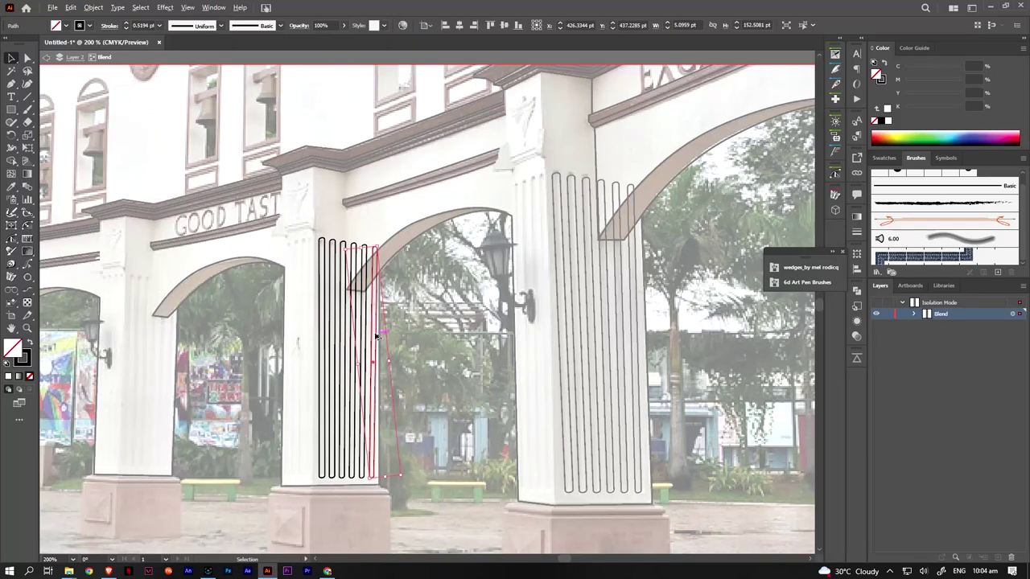
scroll(378, 337, up, 3)
scroll(386, 342, down, 4)
scroll(394, 341, up, 3)
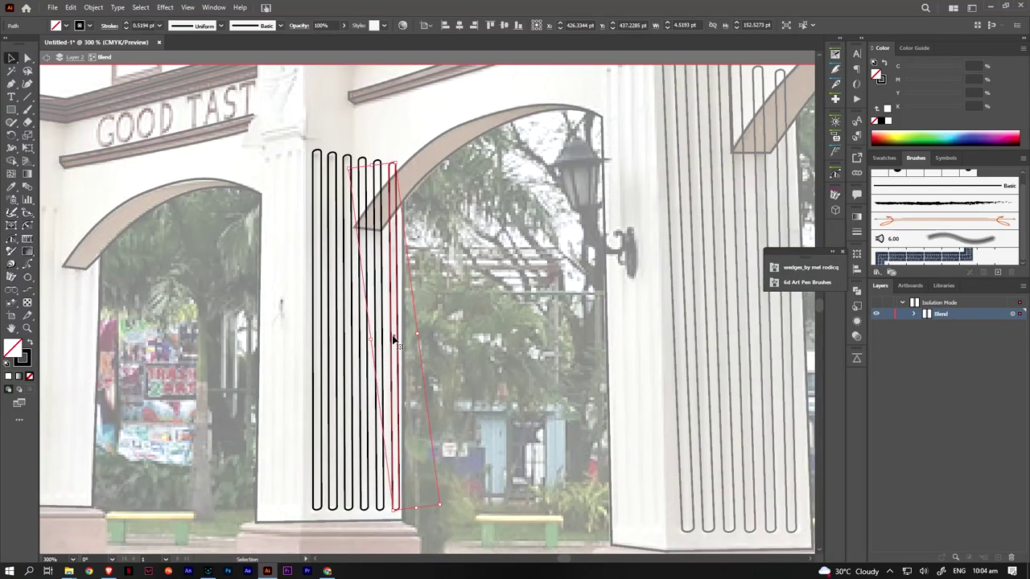
drag(395, 340, 395, 360)
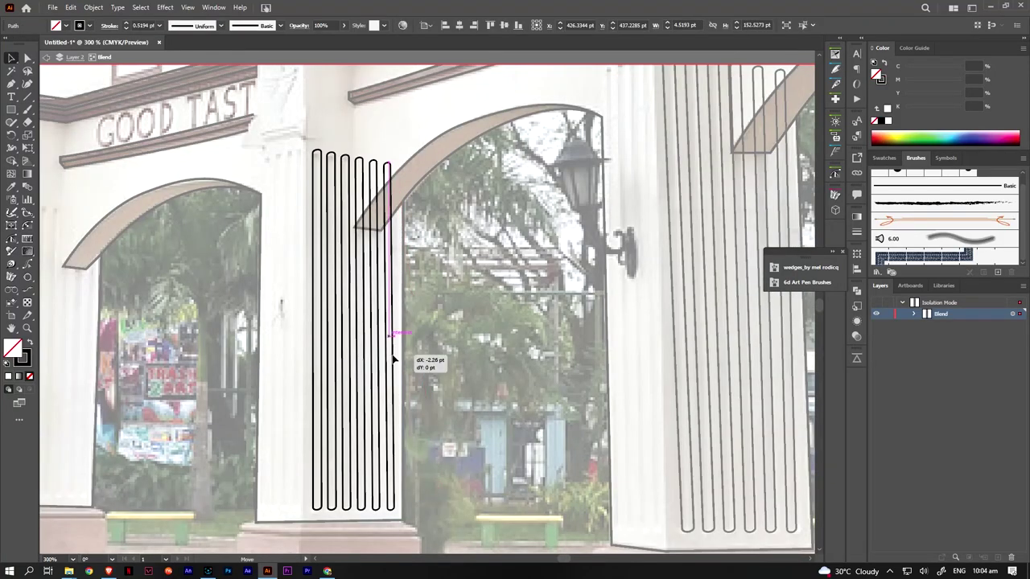
click(471, 348)
scroll(249, 329, down, 1)
key(Escape)
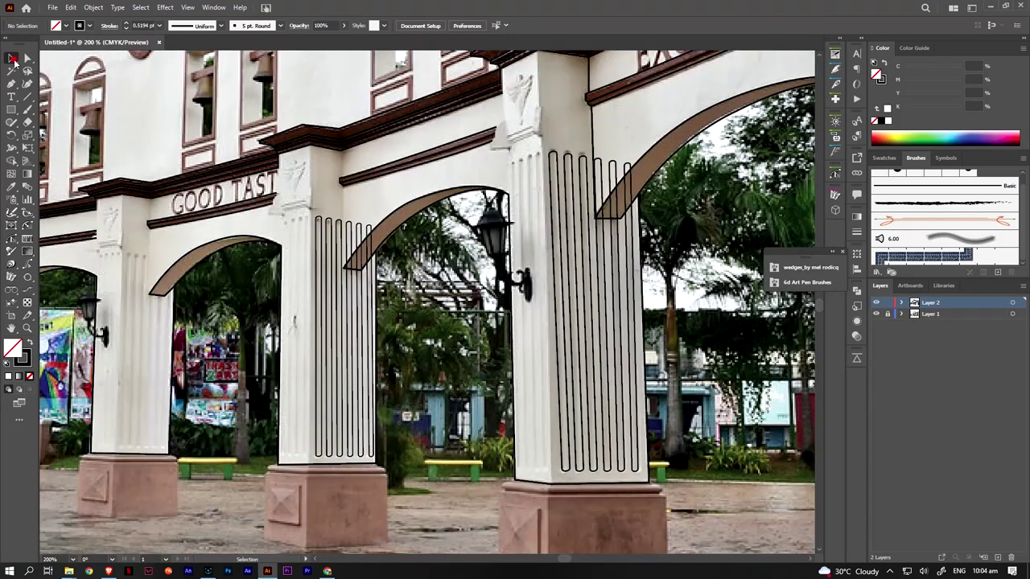
Copy the stripes onto the first pillar, matching the capital height and pillar width
click(333, 321)
drag(333, 322, 138, 314)
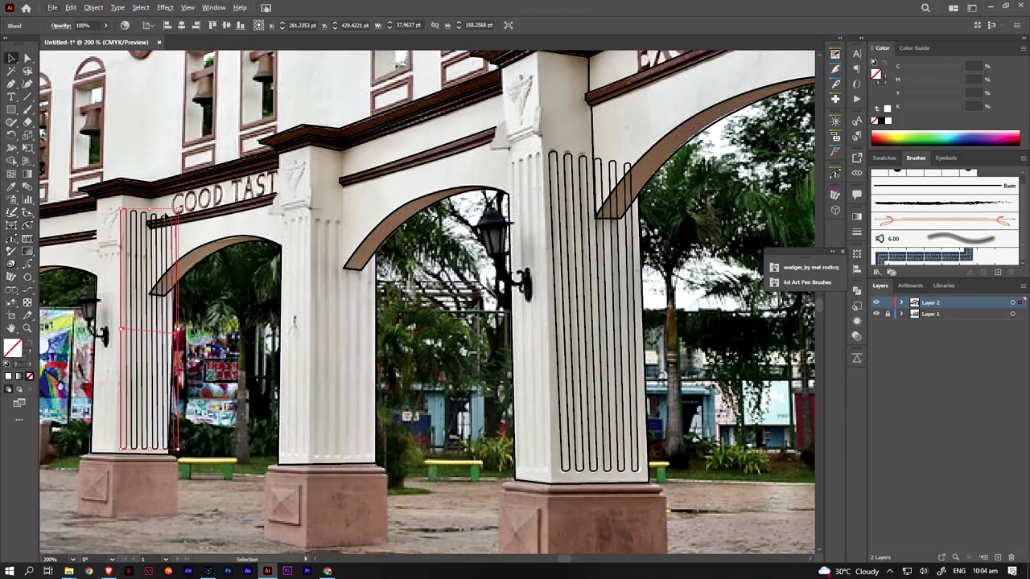
key(ctrl+z)
drag(333, 321, 139, 314)
drag(150, 208, 146, 259)
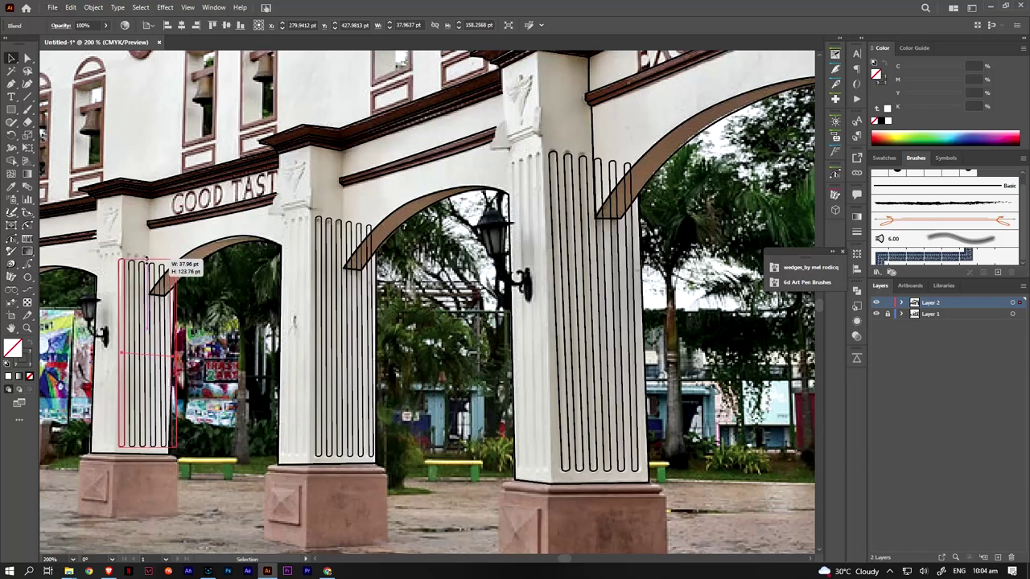
drag(119, 348, 118, 348)
scroll(207, 350, up, 2)
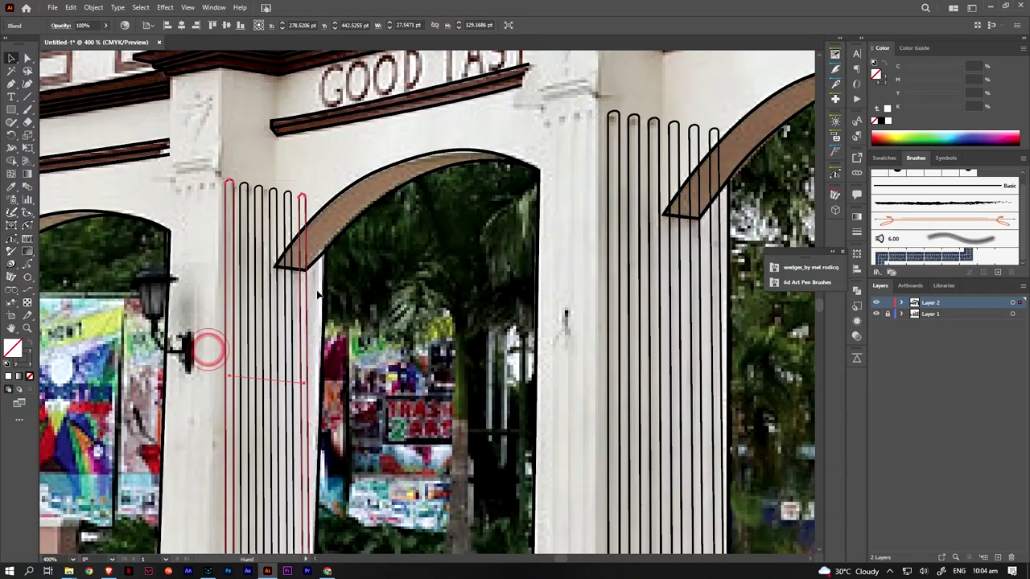
Free-reshape the first-pillar copy's spine in isolation mode, then deselect it
double_click(235, 221)
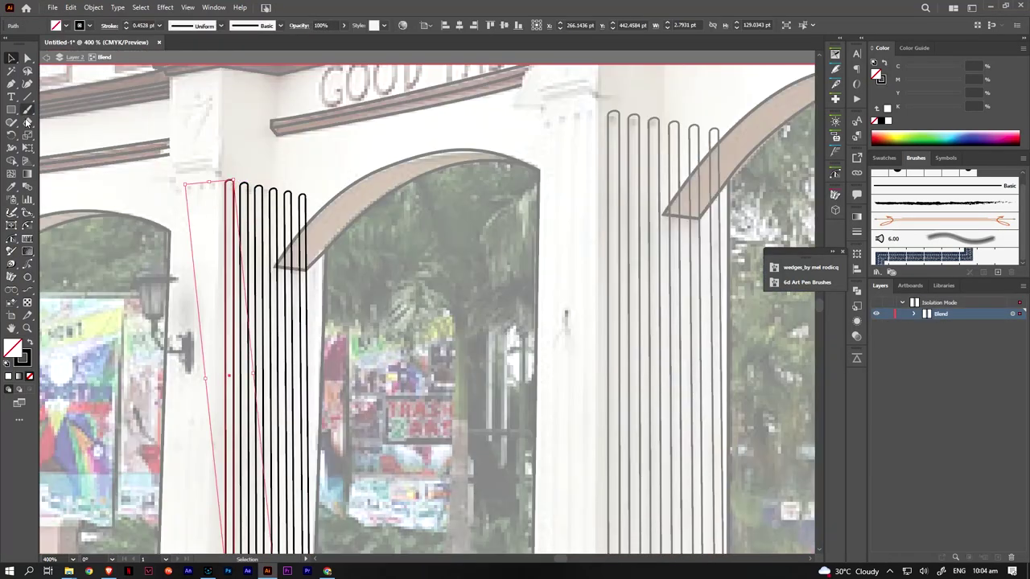
click(27, 147)
scroll(365, 241, down, 5)
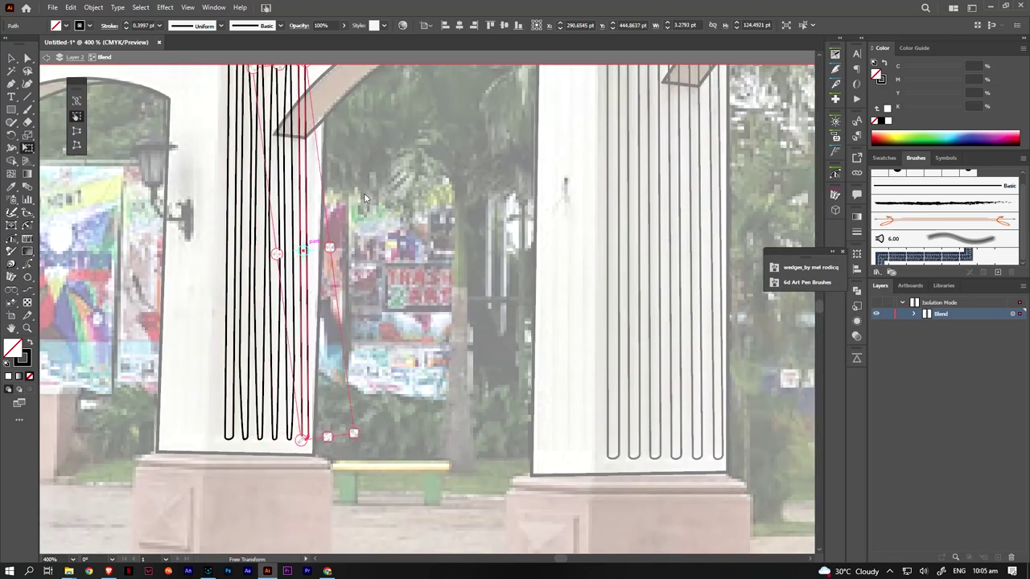
scroll(364, 194, down, 1)
scroll(364, 194, up, 3)
scroll(365, 193, down, 3)
scroll(364, 194, up, 3)
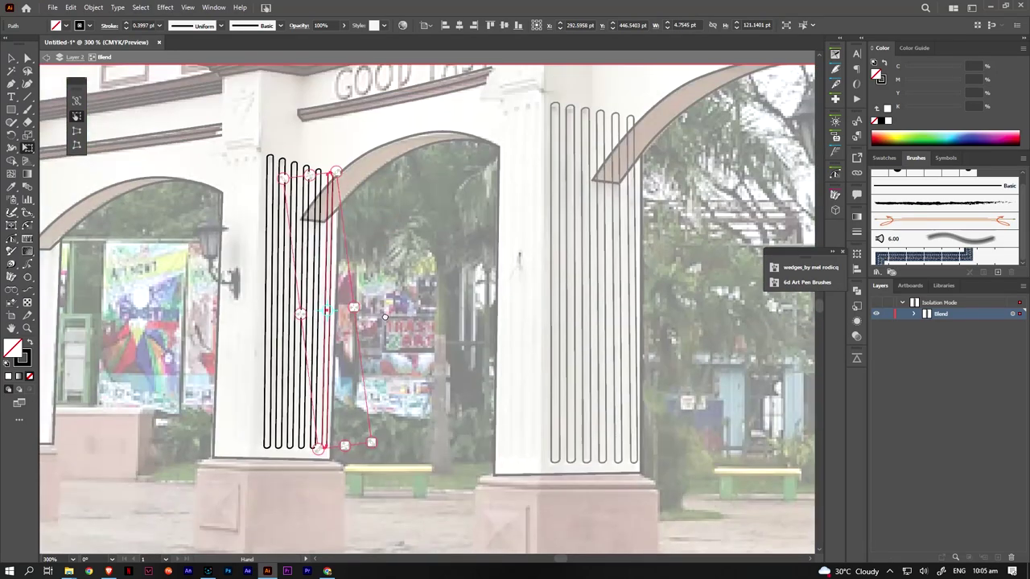
scroll(384, 317, up, 1)
key(v)
click(378, 313)
Place a shortened, narrowed stripe copy on the DISCIPLINE pillar beside the cyclist
scroll(378, 313, down, 2)
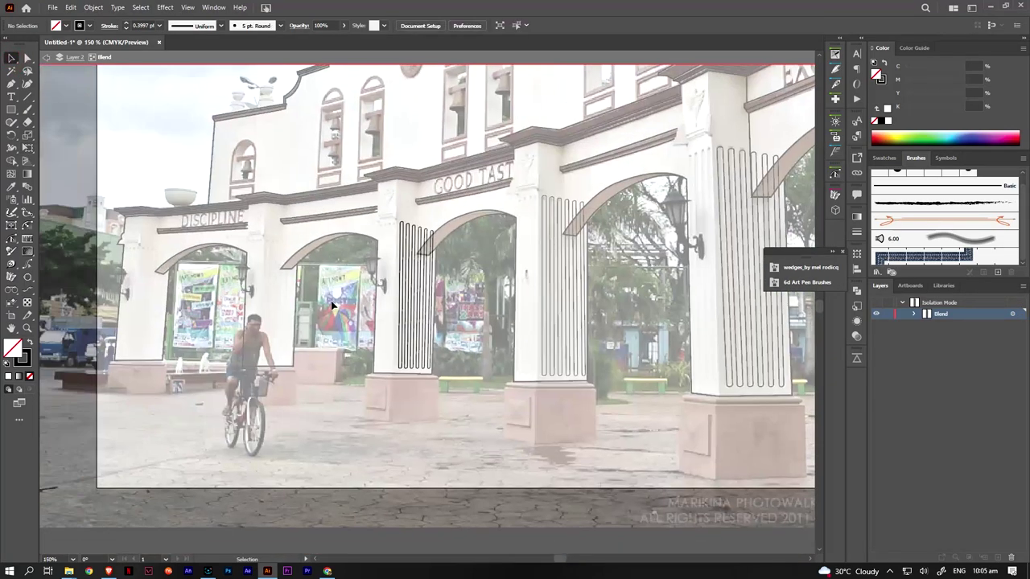
key(Escape)
drag(400, 293, 272, 293)
scroll(271, 293, up, 4)
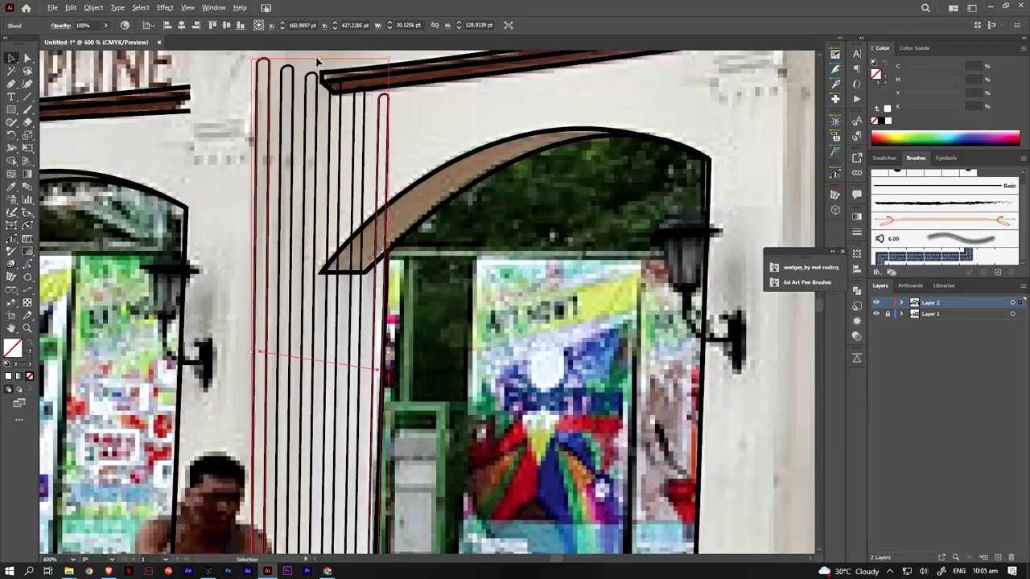
drag(322, 88, 320, 145)
key(super+space)
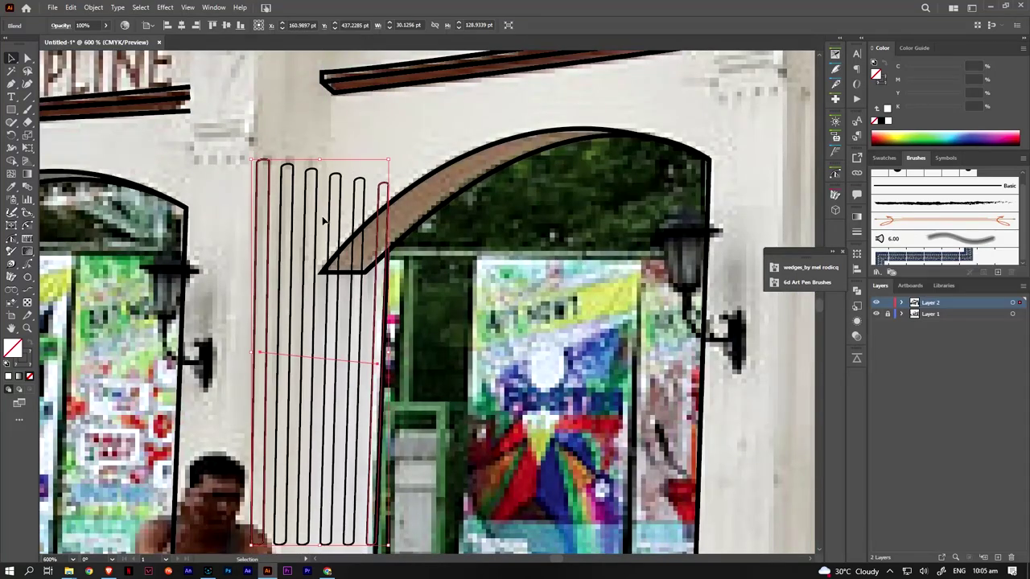
scroll(424, 247, down, 3)
drag(477, 239, 298, 233)
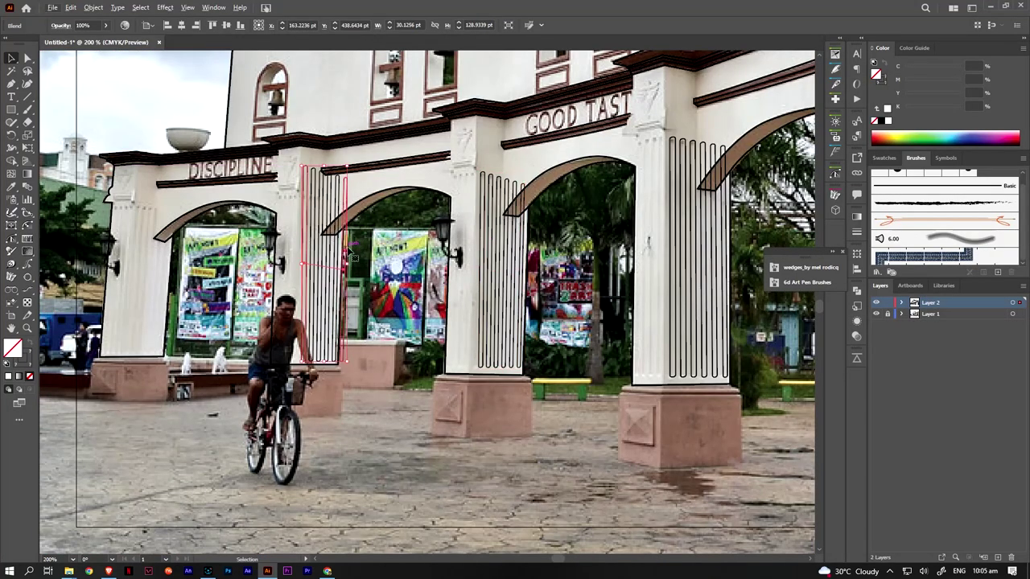
drag(349, 266, 337, 266)
scroll(299, 367, up, 3)
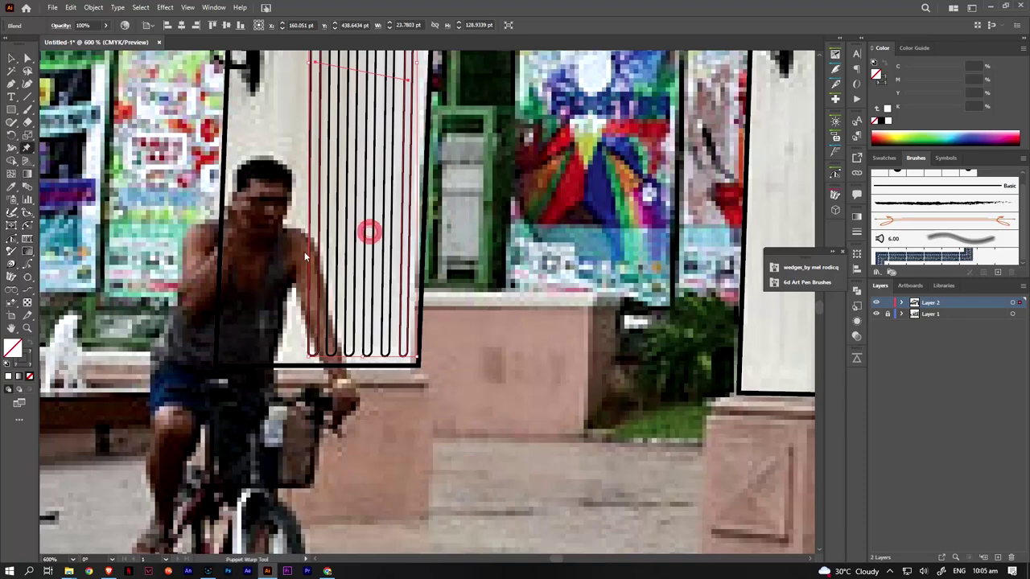
Fit those stripes from the pillar capital down to its base and right edge
click(27, 147)
drag(408, 54, 397, 427)
drag(357, 128, 357, 229)
scroll(358, 241, down, 2)
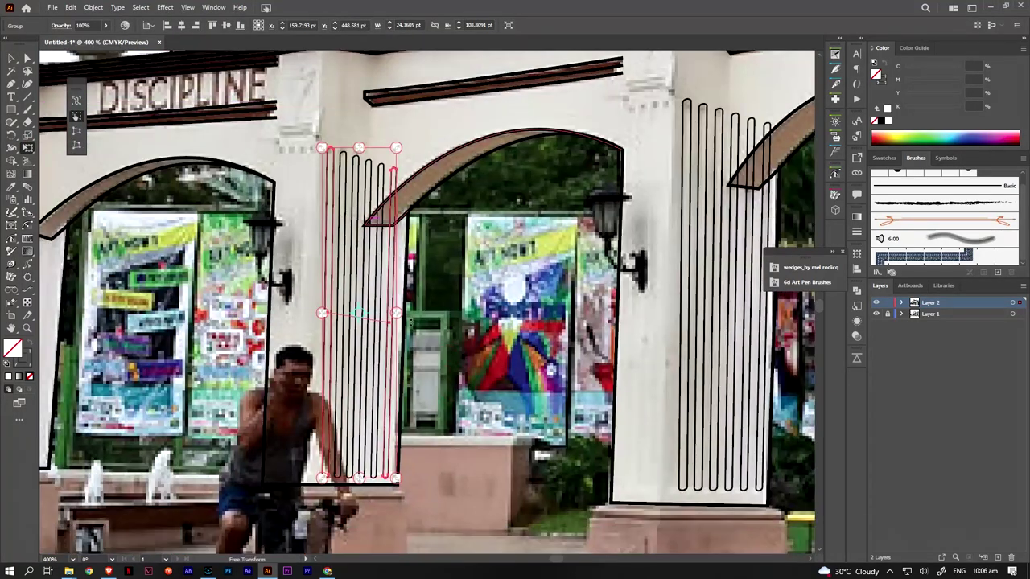
drag(395, 312, 399, 313)
drag(355, 478, 356, 480)
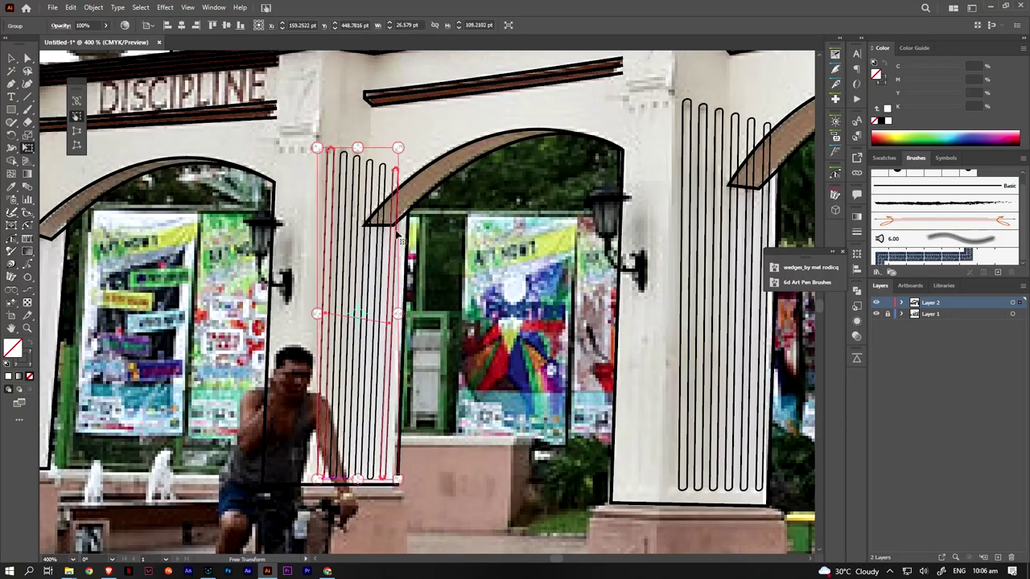
drag(357, 148, 356, 145)
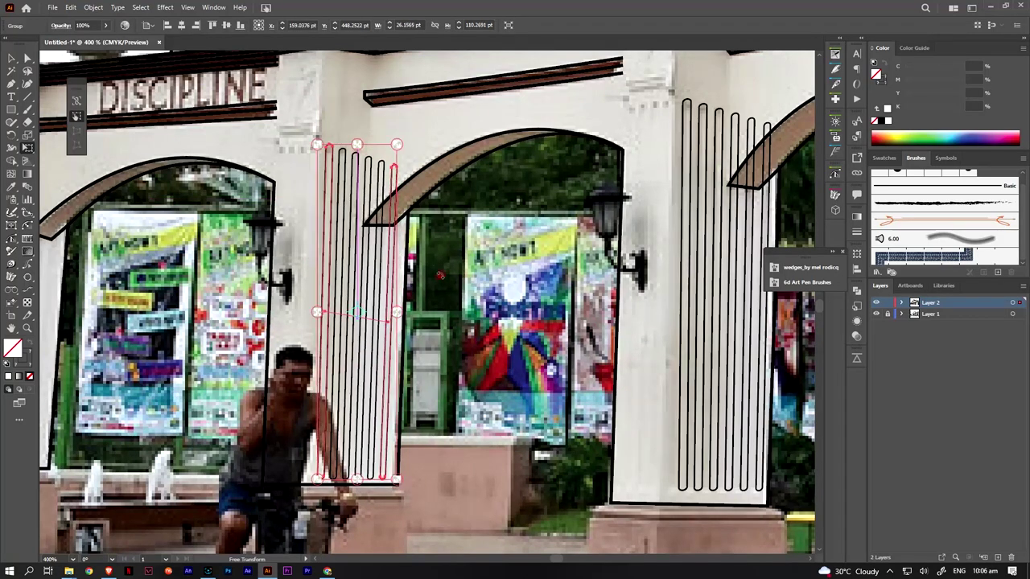
key(ctrl+minus)
key(ctrl+minus)
key(v)
Copy the stripes onto the far-left DISCIPLINE pillar, shortening and slanting them to its lean
drag(543, 355, 203, 325)
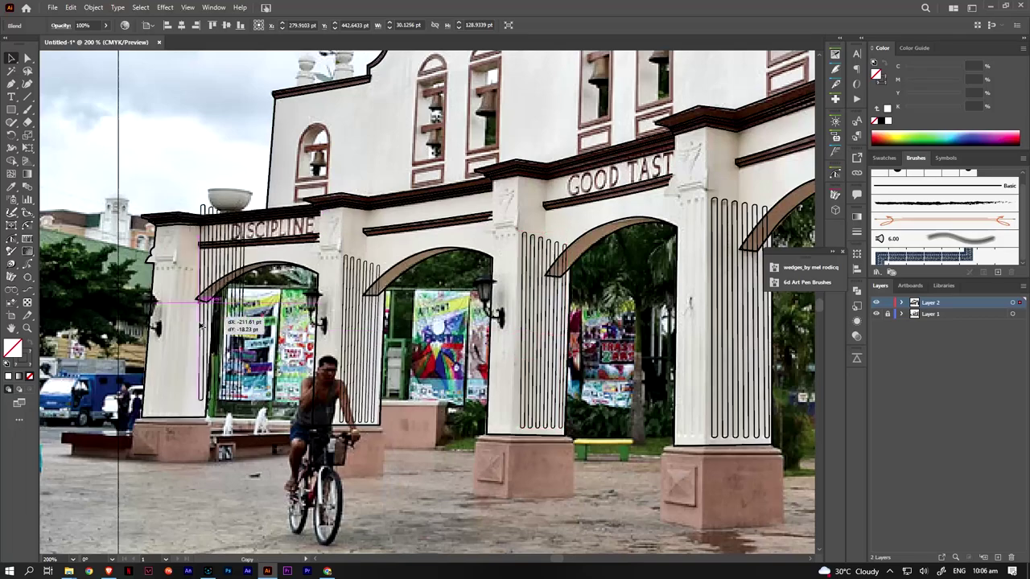
key(ctrl+plus)
key(ctrl+plus)
key(ctrl+plus)
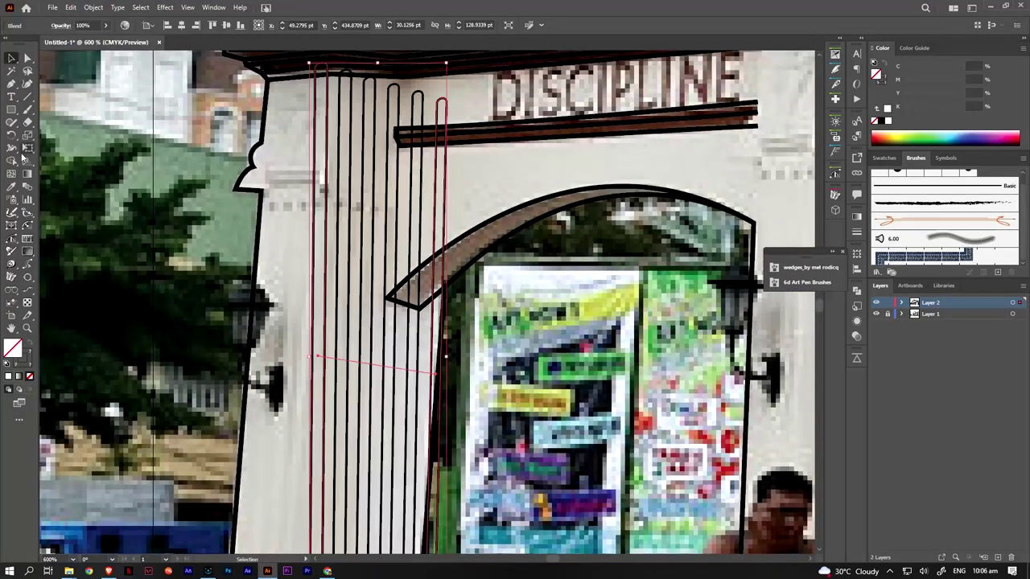
click(27, 149)
drag(378, 62, 375, 195)
scroll(374, 196, down, 2)
scroll(438, 264, up, 4)
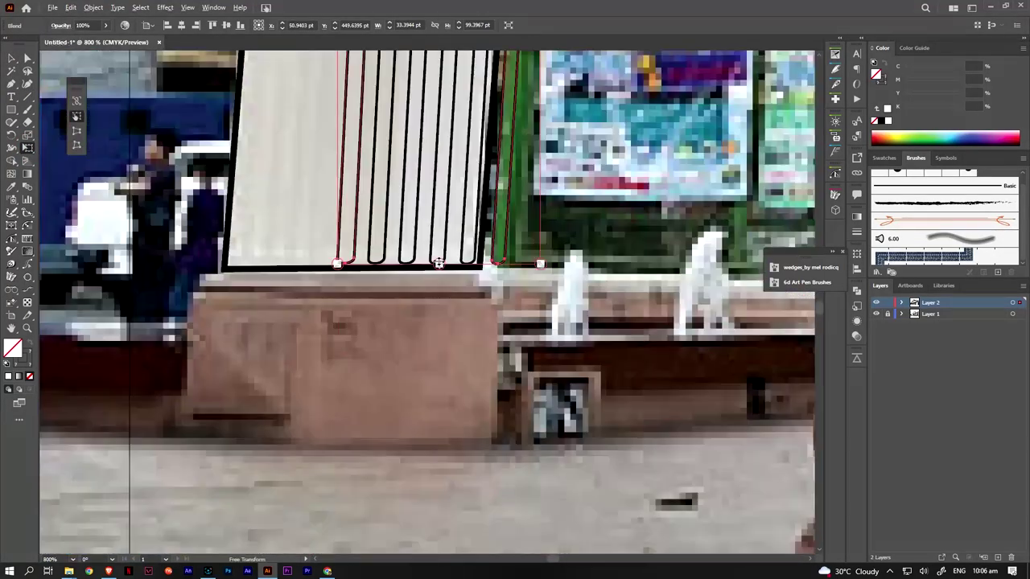
scroll(439, 264, down, 2)
mouse_move(437, 275)
mouse_down()
mouse_move(452, 275)
mouse_move(433, 264)
mouse_up()
Move the copy's spine end path to the far-left pillar's right edge
click(12, 58)
double_click(443, 260)
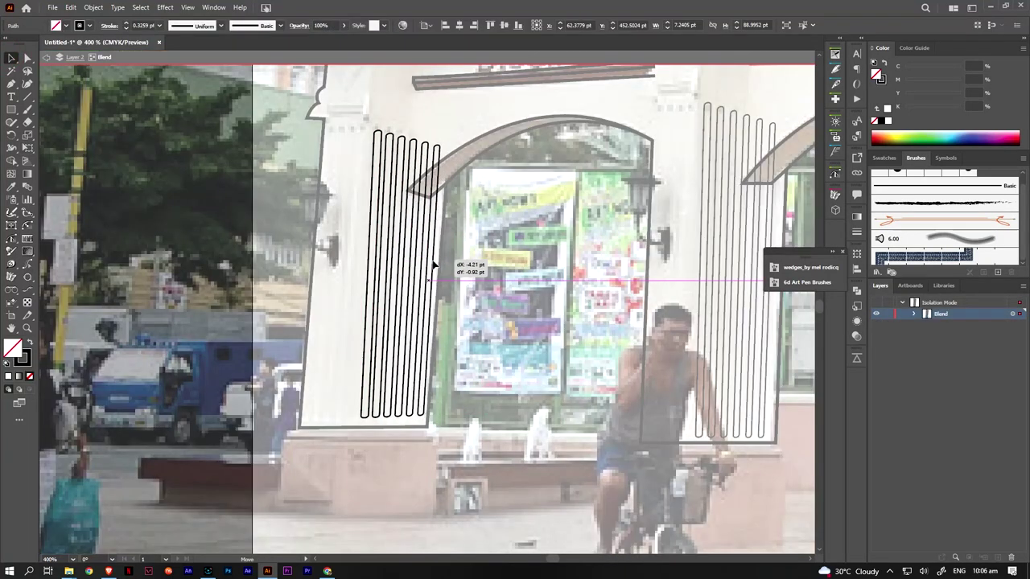
click(380, 135)
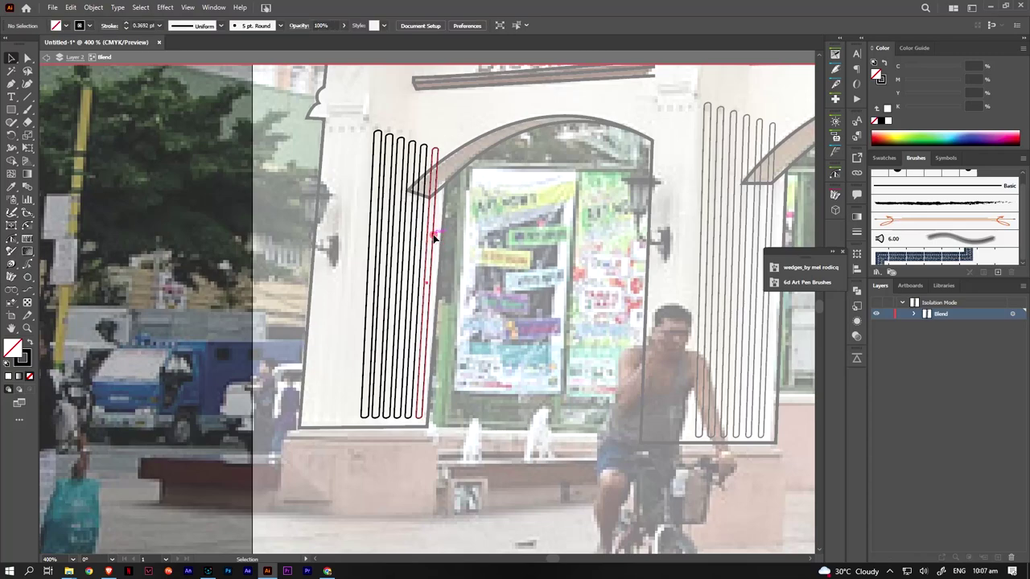
drag(437, 230, 441, 148)
Give the right pillar's flute blend a 1 pt stroke weight
key(Escape)
key(ctrl+1)
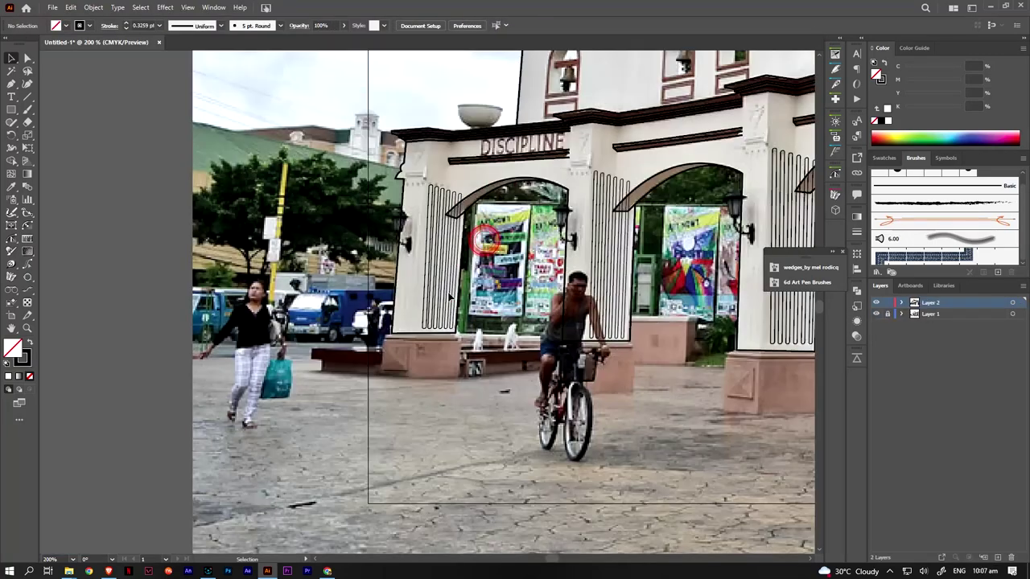
scroll(668, 276, right, 5)
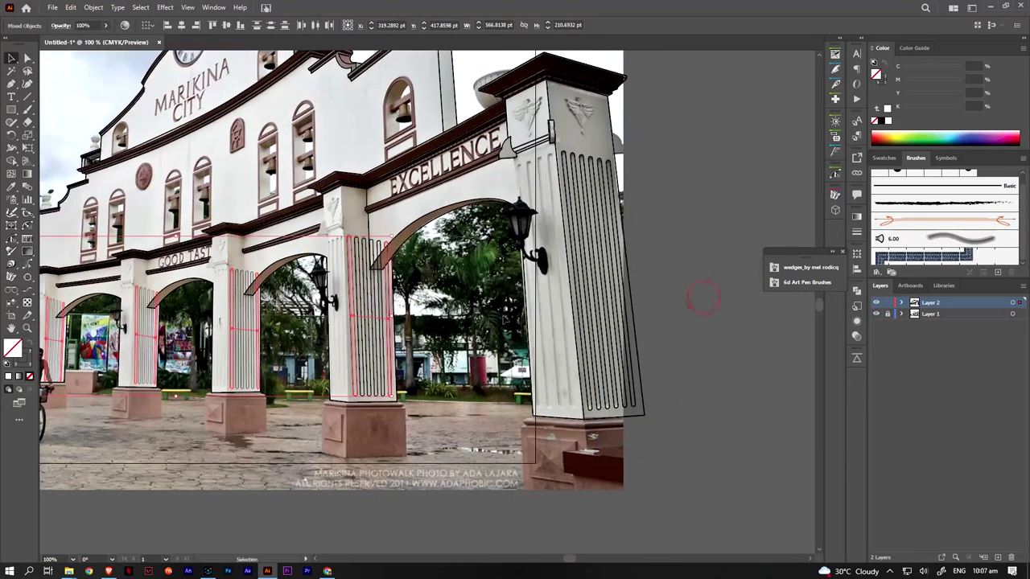
shift+click(576, 292)
click(856, 232)
click(798, 228)
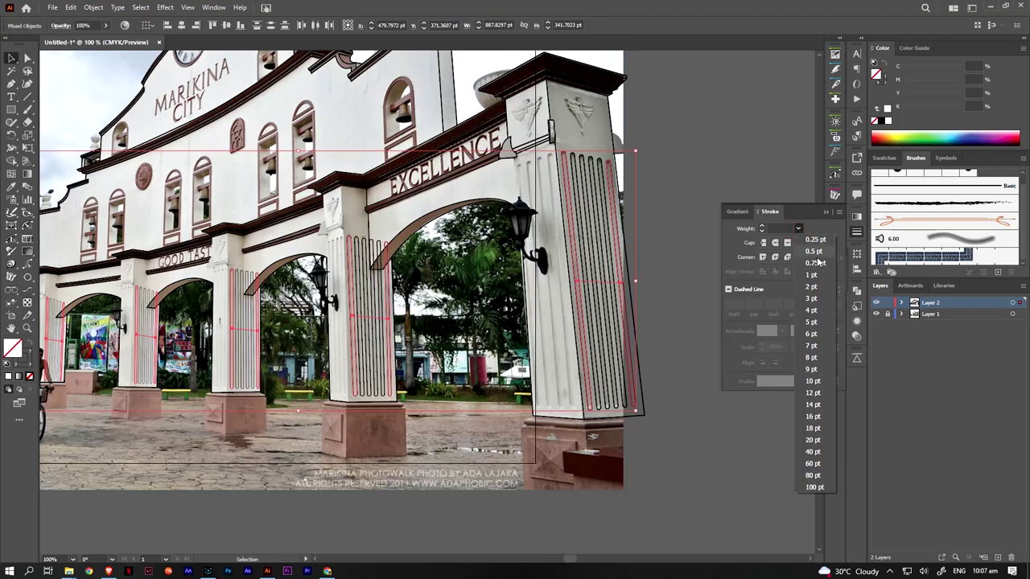
click(675, 256)
Hide the Layer 1 reference photo and select all the column flute blends
click(873, 314)
key(ctrl+minus)
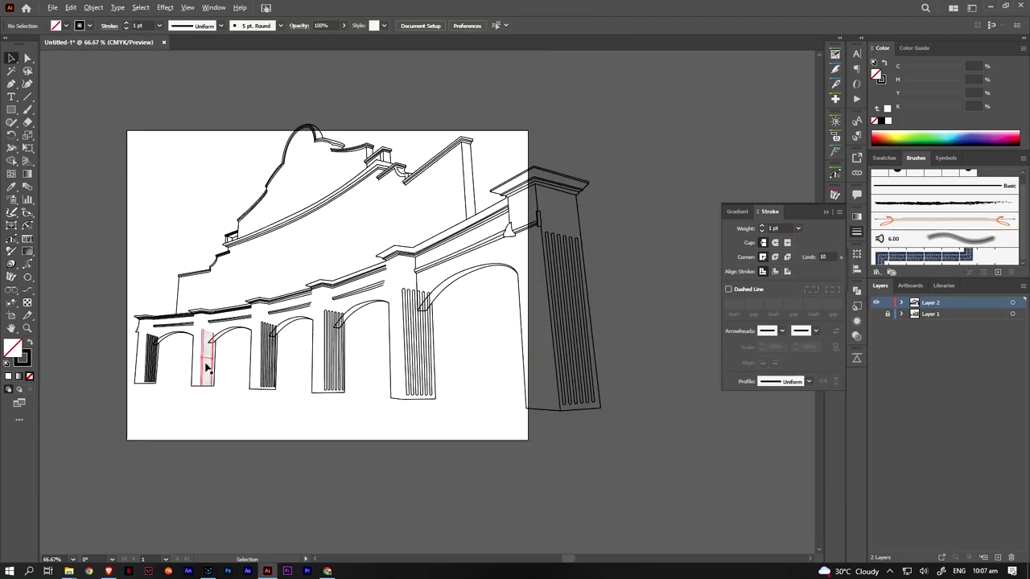
click(207, 357)
key(ctrl+plus)
key(ctrl+plus)
key(ctrl+plus)
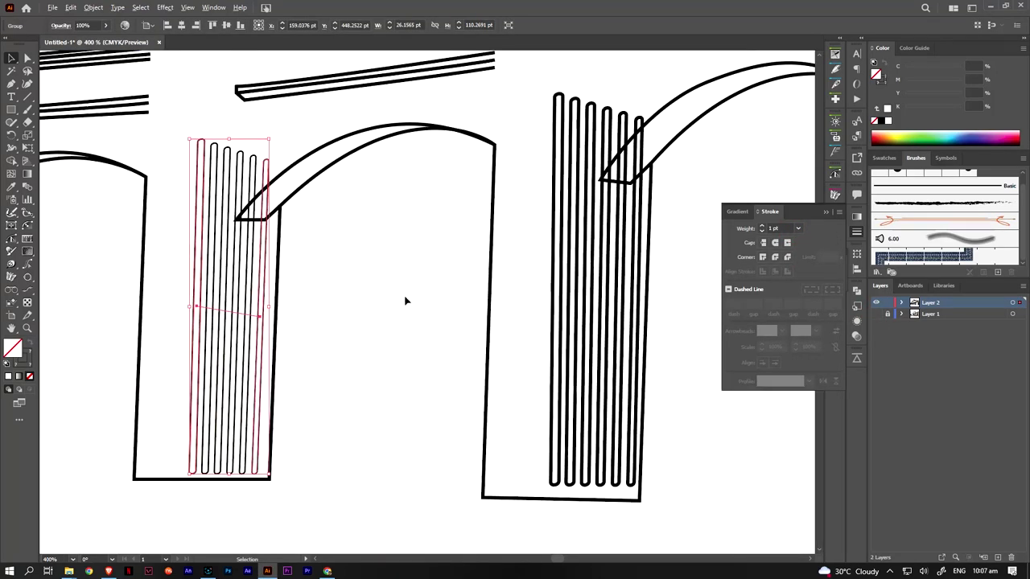
scroll(301, 345, down, 5)
scroll(271, 340, up, 2)
scroll(276, 323, up, 3)
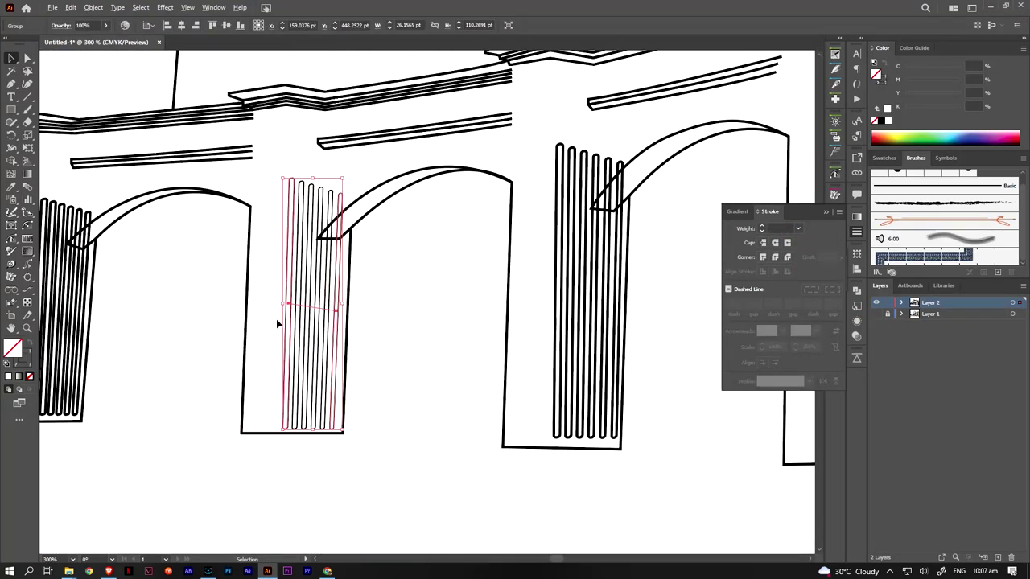
shift+click(113, 208)
scroll(437, 288, down, 2)
scroll(437, 288, down, 2)
shift+click(437, 288)
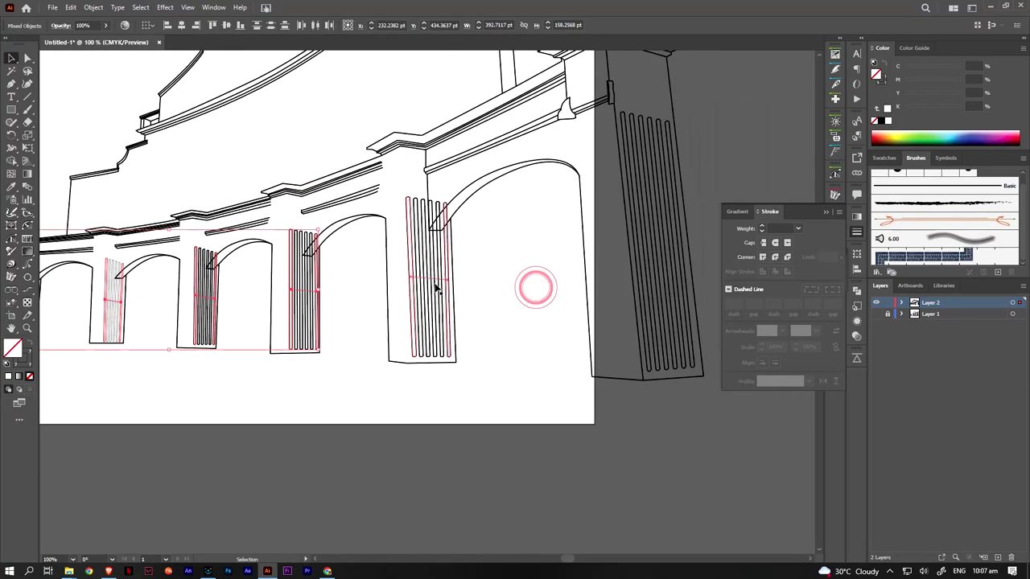
shift+click(630, 226)
Expand the selected blends into paths with Fill and Stroke checked, keeping 1 pt strokes
click(94, 8)
click(111, 262)
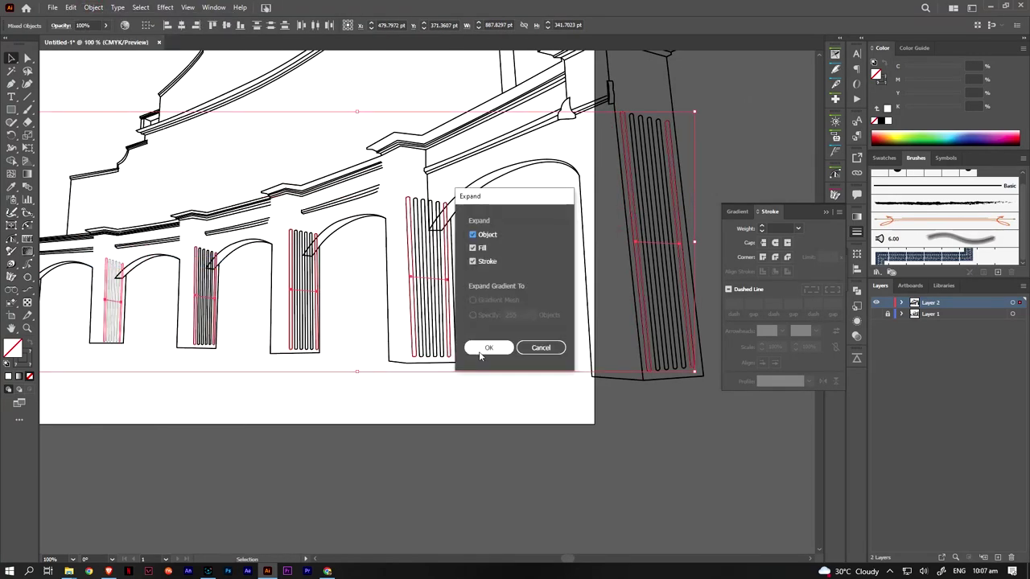
click(490, 347)
click(259, 416)
scroll(459, 333, up, 3)
click(459, 333)
click(797, 230)
Trim the flute stub and flute pieces inside the left column's arch band with Shape Builder
click(609, 336)
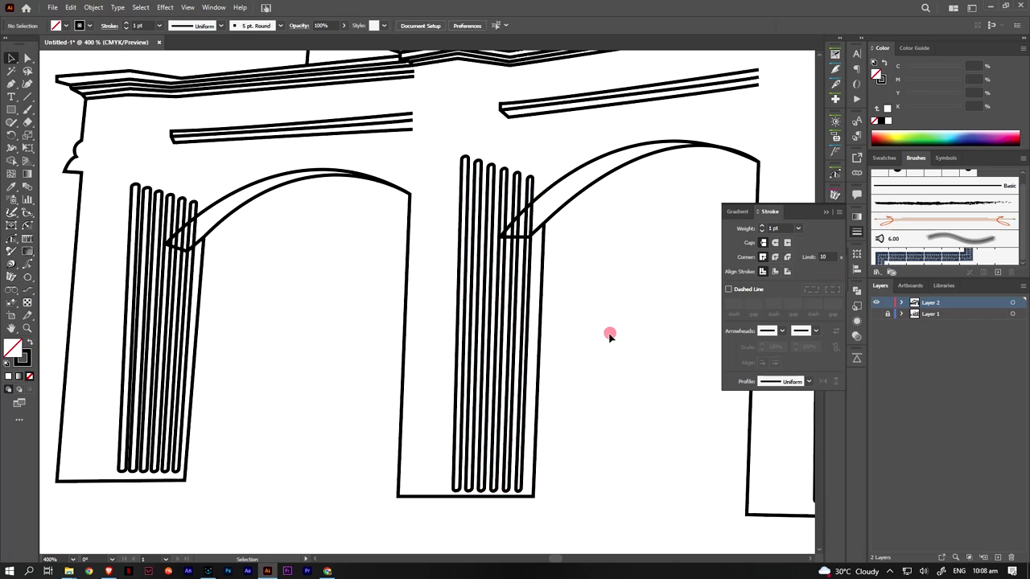
click(207, 206)
click(11, 161)
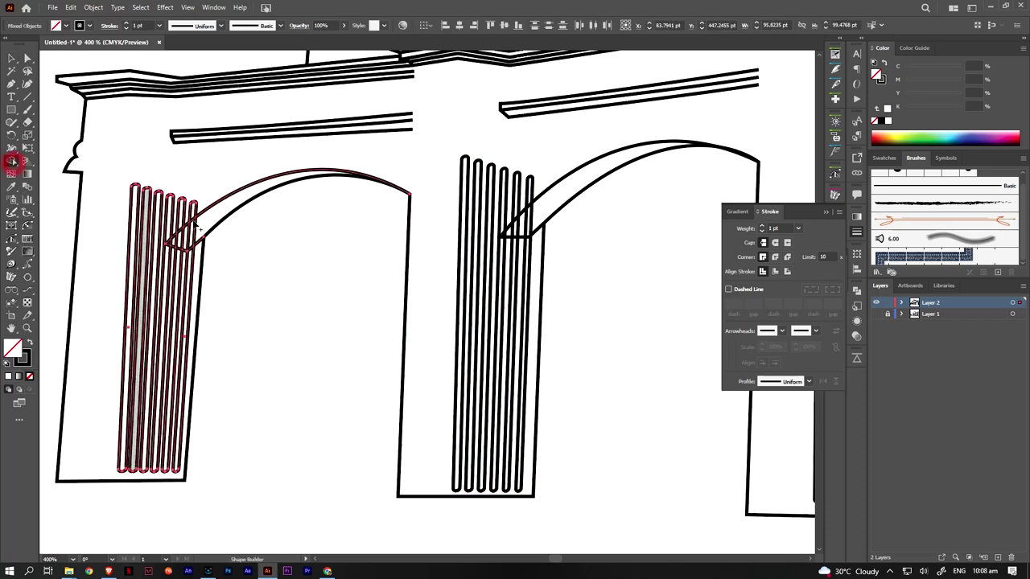
scroll(183, 207, up, 3)
alt+click(217, 204)
drag(241, 237, 159, 279)
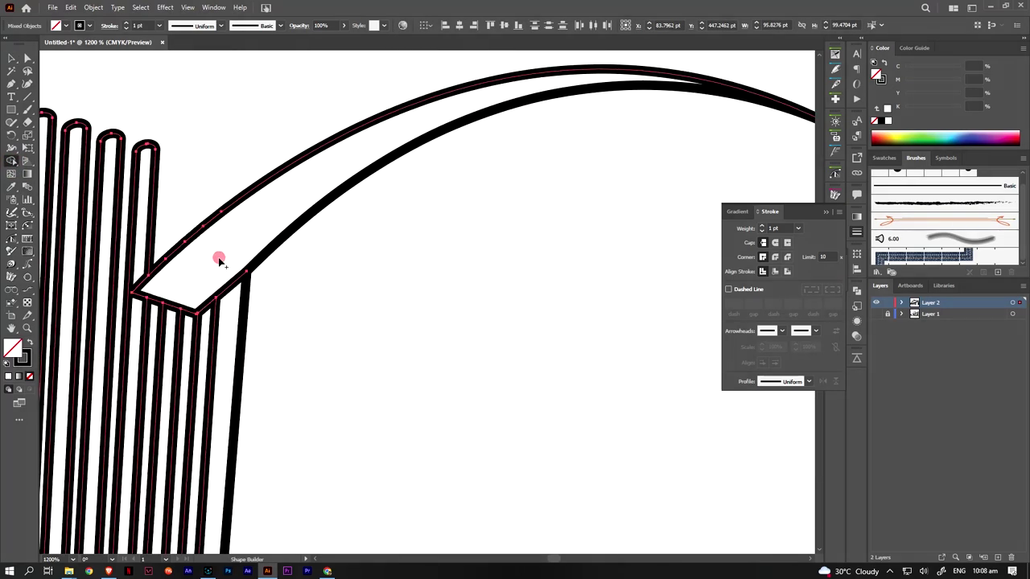
scroll(219, 260, down, 5)
scroll(270, 274, up, 3)
Select the left arch band's corner anchor with Direct Selection, then select all objects
mouse_move(370, 172)
mouse_down()
mouse_move(453, 289)
mouse_move(50, 325)
mouse_up()
click(372, 249)
click(425, 230)
key(a)
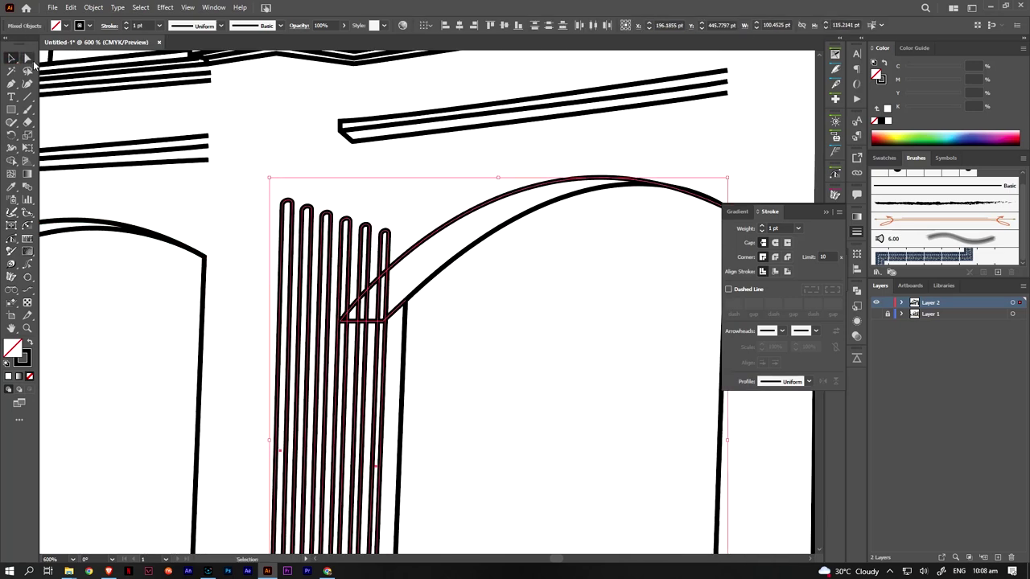
scroll(341, 321, up, 3)
click(336, 326)
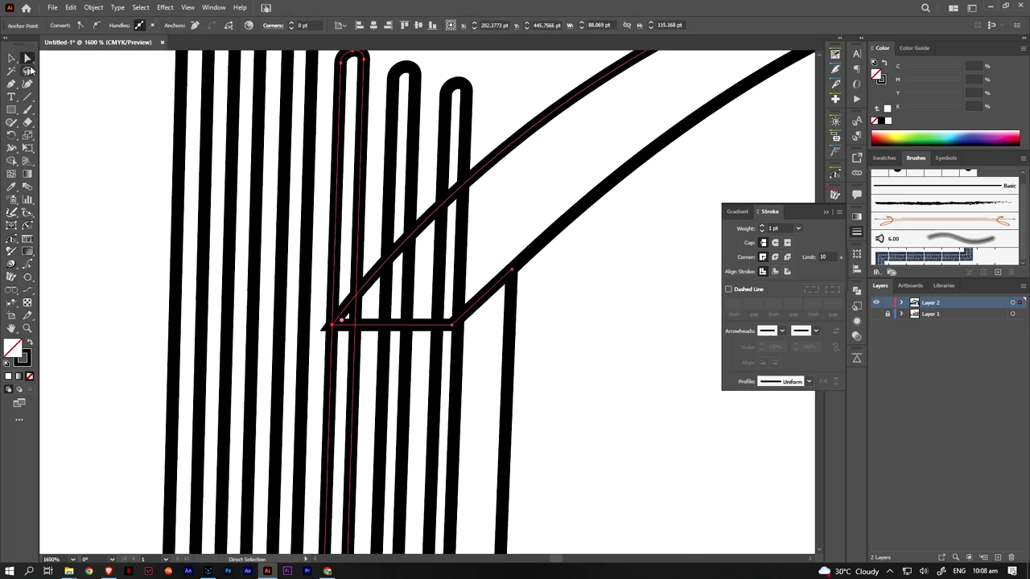
key(v)
key(ctrl+a)
Delete the flute pieces and leftover triangle inside the left arch band's corner
drag(453, 140, 489, 230)
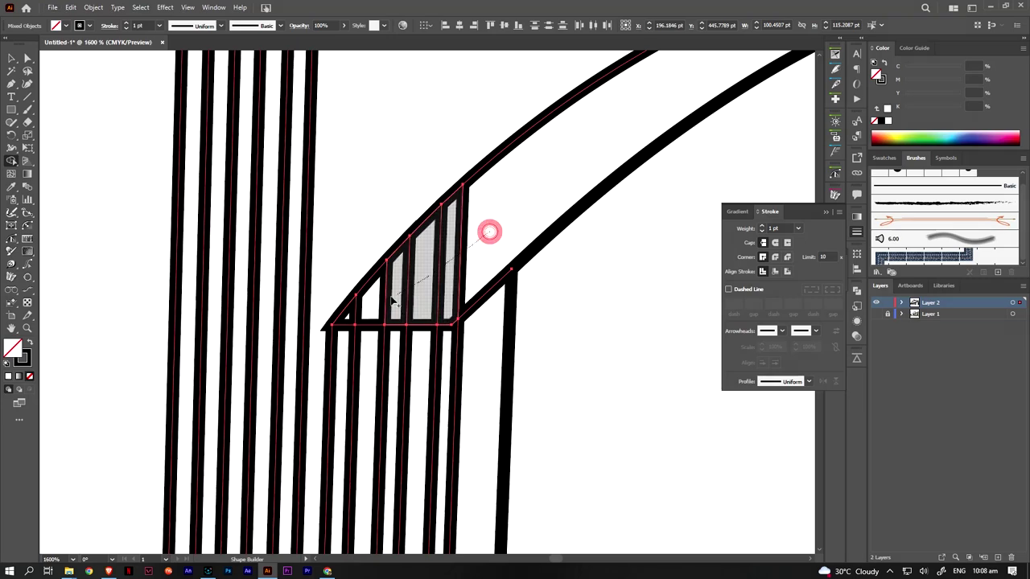
click(489, 230)
key(ctrl+minus)
key(ctrl+minus)
key(ctrl+plus)
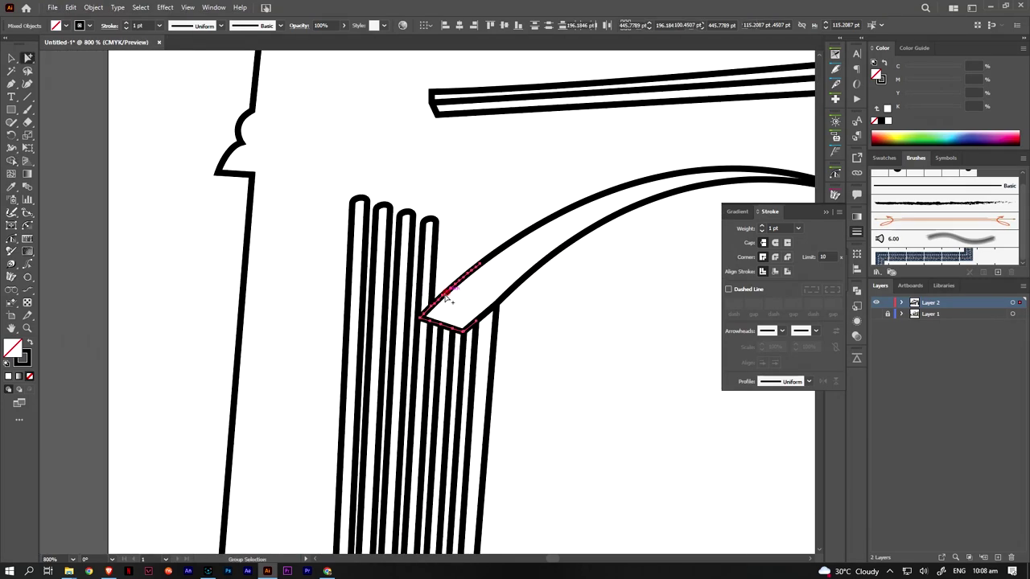
scroll(448, 298, up, 4)
Align the arch band's corner anchor with the flute edge
click(429, 348)
click(88, 58)
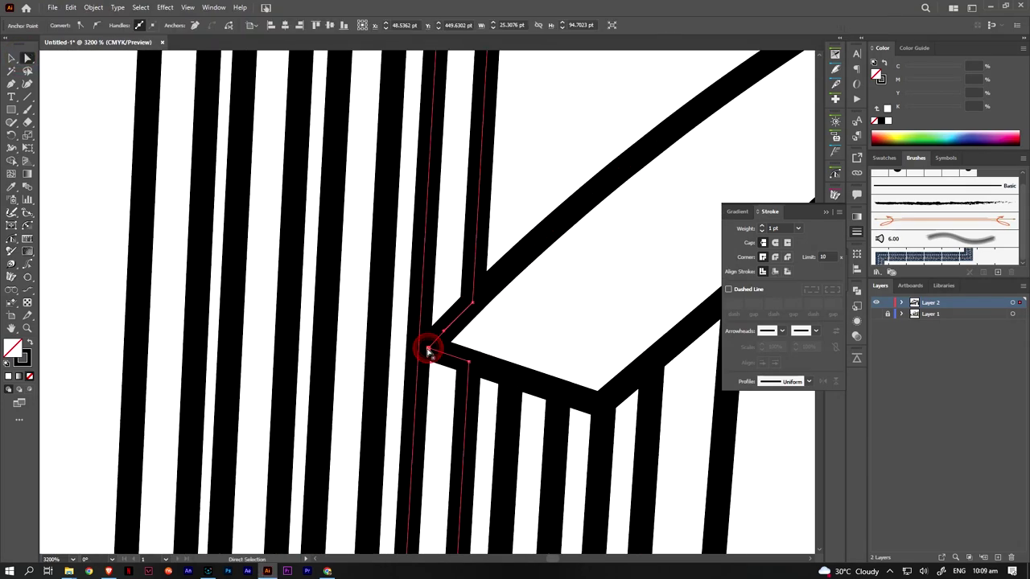
drag(429, 349, 416, 354)
click(512, 231)
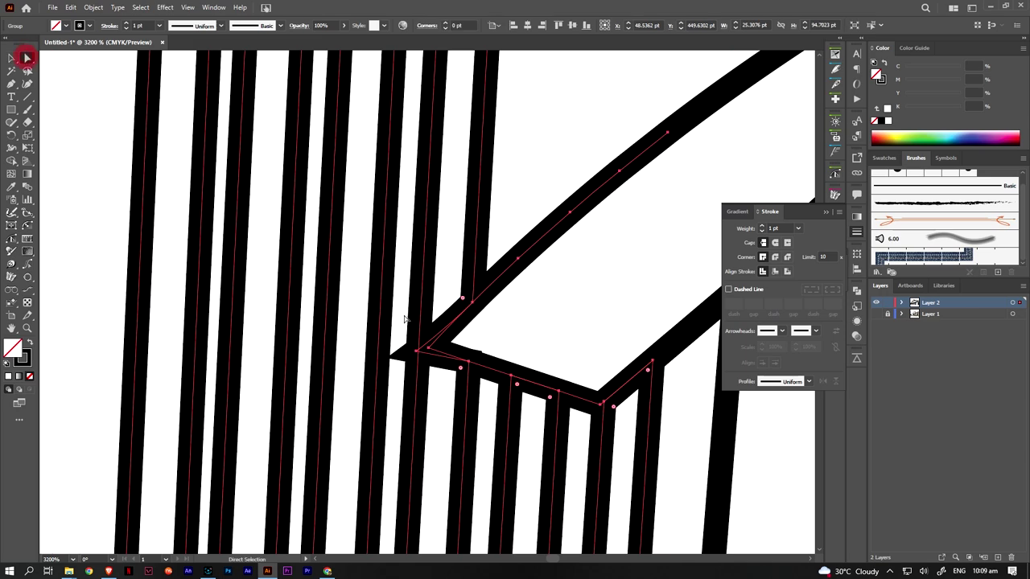
click(16, 58)
click(561, 223)
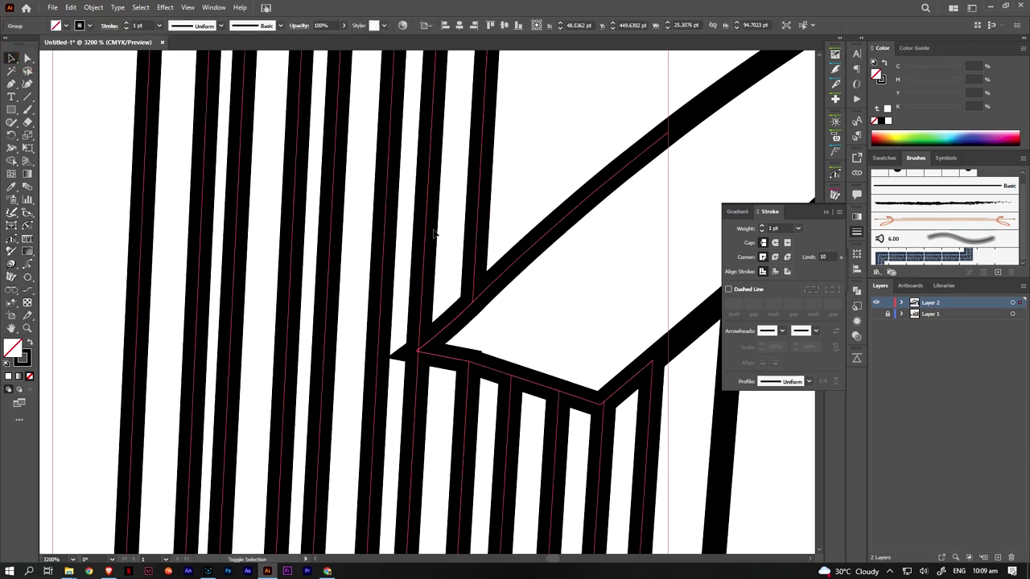
key(v)
click(465, 168)
Select the next column's flutes and arch band together
scroll(311, 184, down, 5)
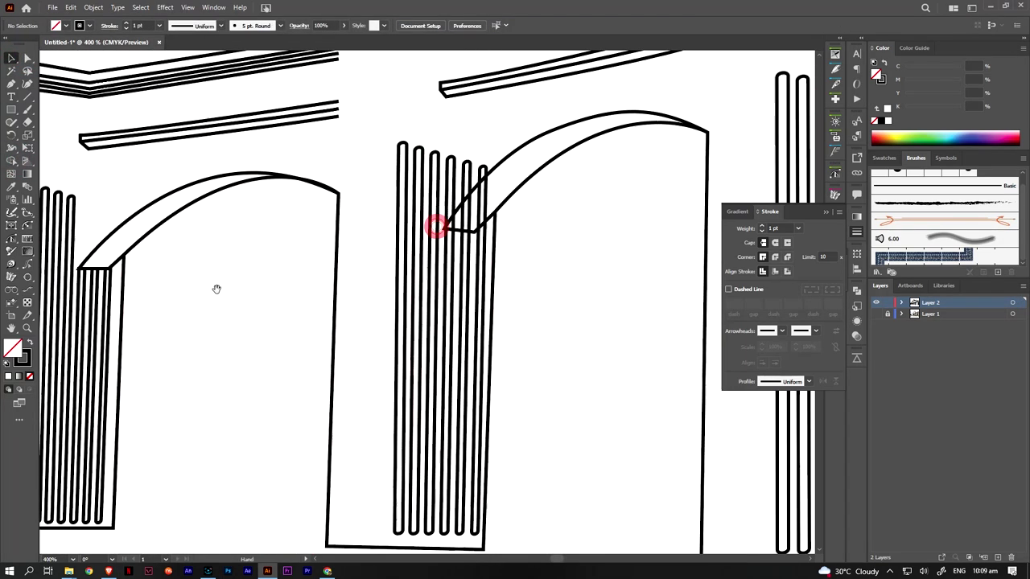
scroll(438, 238, up, 5)
scroll(439, 237, down, 3)
click(478, 137)
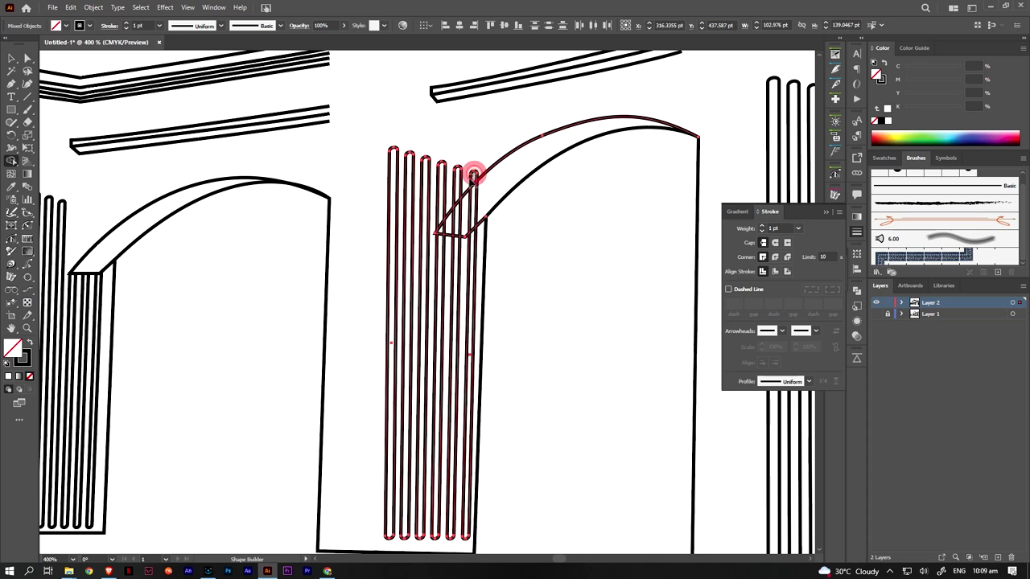
drag(550, 218, 532, 197)
click(11, 58)
click(386, 158)
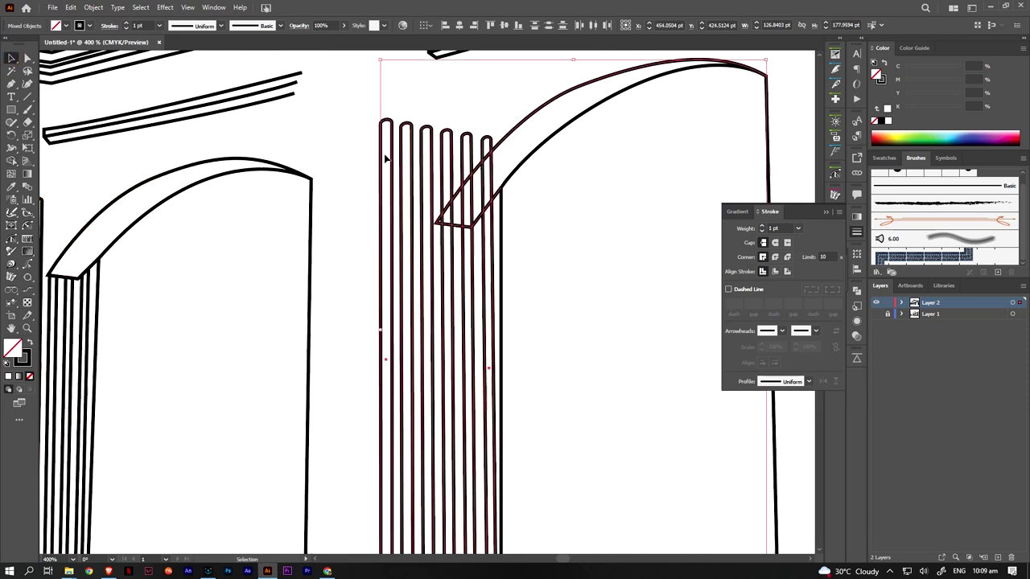
Delete the next column's flute tops inside its arch band and check the result
drag(499, 143, 443, 129)
drag(500, 170, 453, 210)
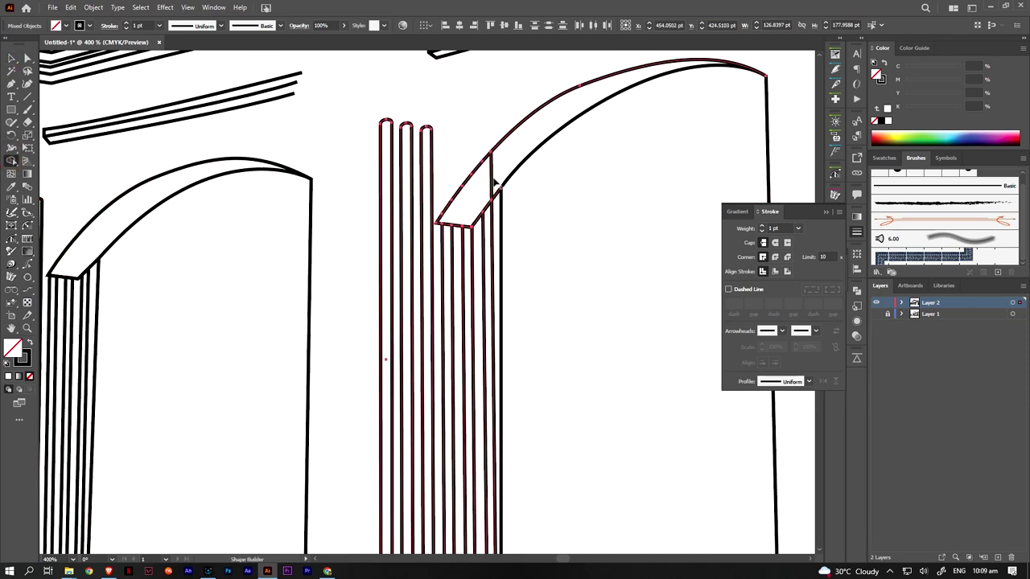
key(ctrl+z)
drag(480, 209, 480, 211)
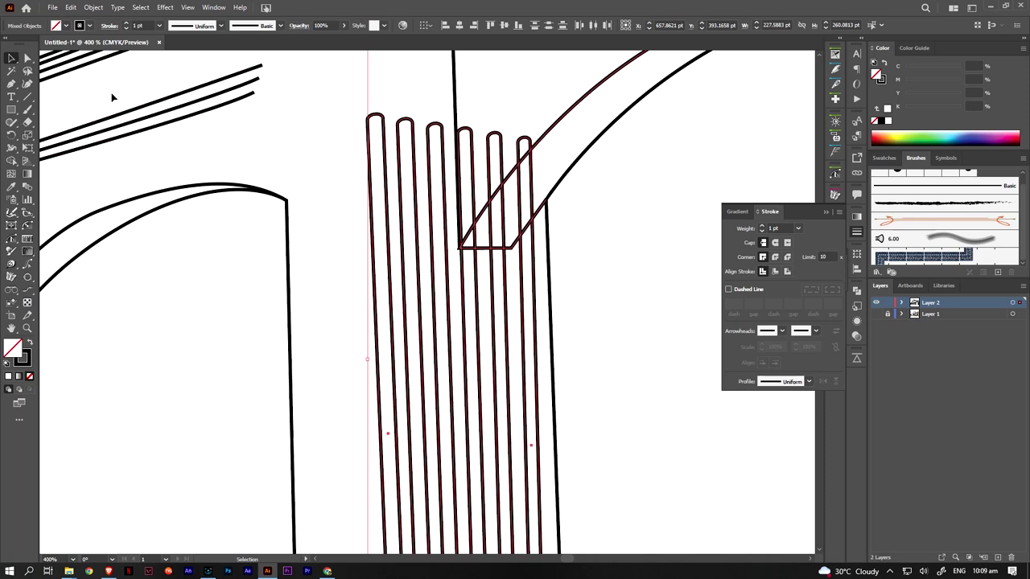
drag(522, 148, 475, 233)
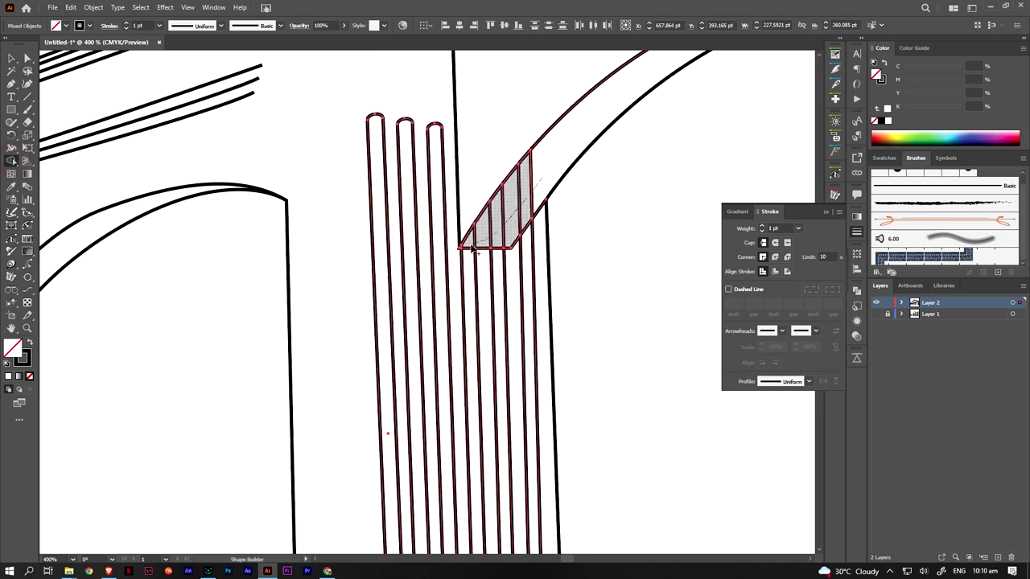
key(ctrl+minus)
click(9, 57)
key(ctrl+minus)
key(ctrl+minus)
key(ctrl+minus)
key(ctrl+plus)
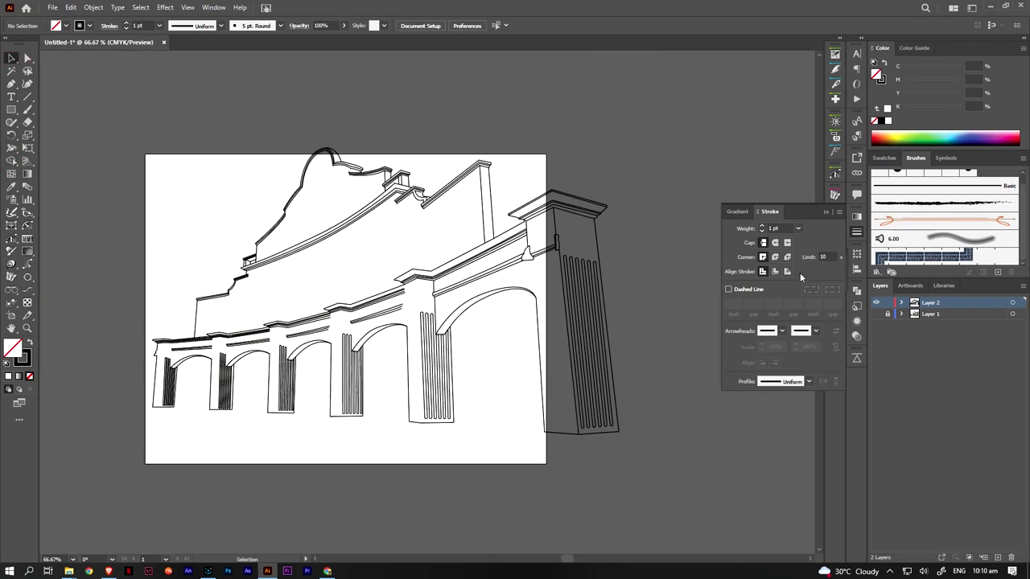
Show the reference photo and draw a rounded-rectangle flute on the right pillar's inner face
click(876, 315)
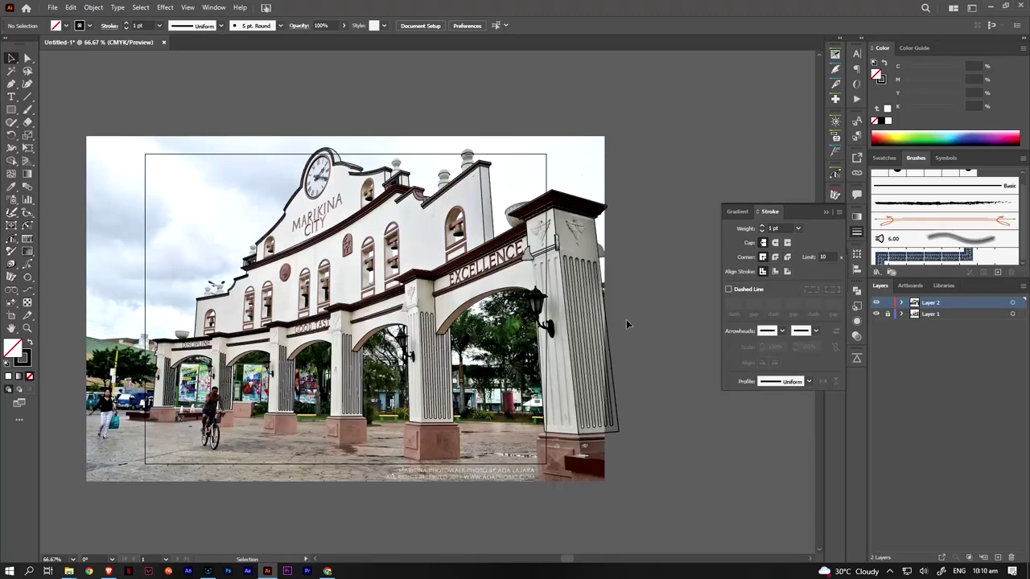
scroll(556, 306, up, 2)
key(m)
drag(362, 452, 363, 452)
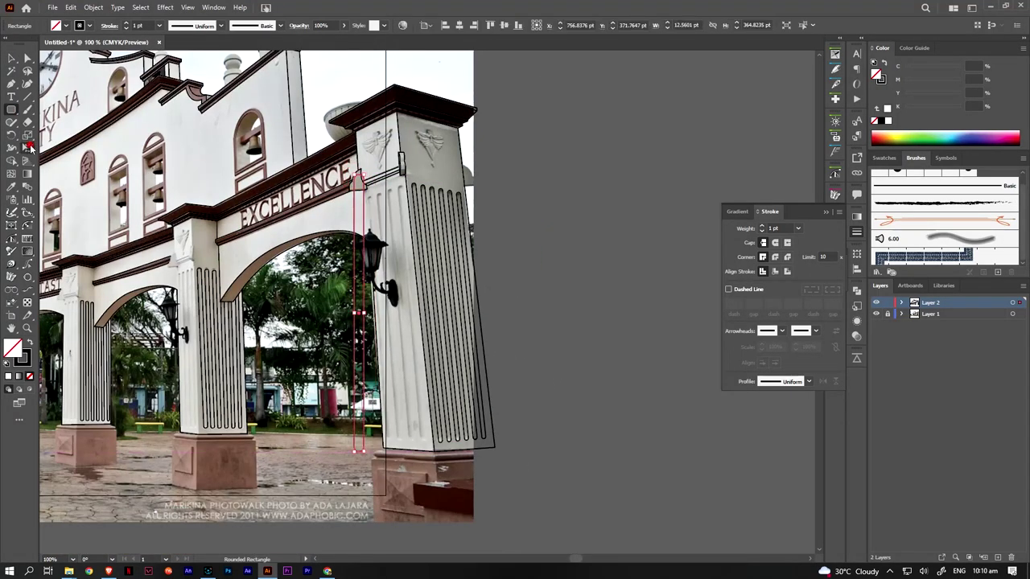
key(e)
mouse_move(363, 296)
mouse_down()
mouse_move(411, 309)
mouse_move(375, 302)
mouse_move(394, 303)
mouse_up()
Stretch the flute to the pillar's height, add a second flute, and narrow it to the taper
scroll(410, 306, up, 3)
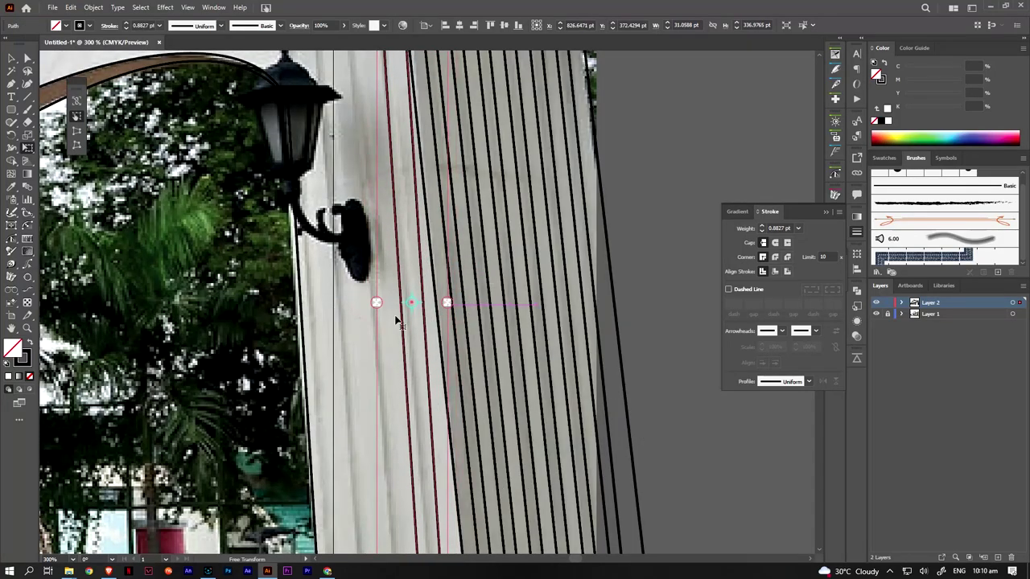
scroll(395, 319, down, 2)
drag(395, 122, 395, 117)
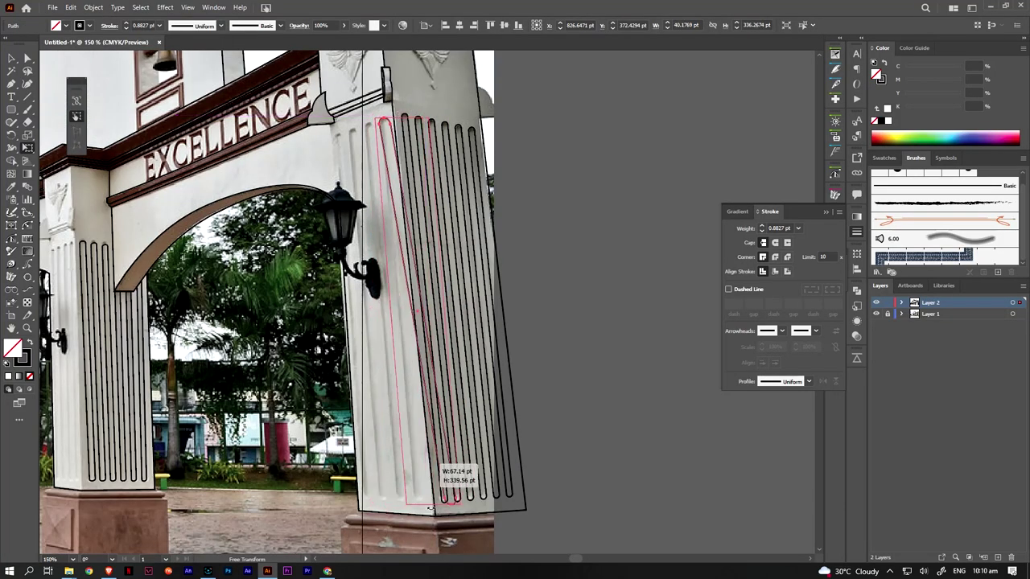
drag(448, 424, 410, 475)
mouse_move(399, 313)
mouse_down()
mouse_move(424, 314)
mouse_move(402, 495)
mouse_move(377, 519)
mouse_move(366, 494)
mouse_move(375, 316)
mouse_up()
click(11, 57)
key(e)
drag(366, 496, 358, 498)
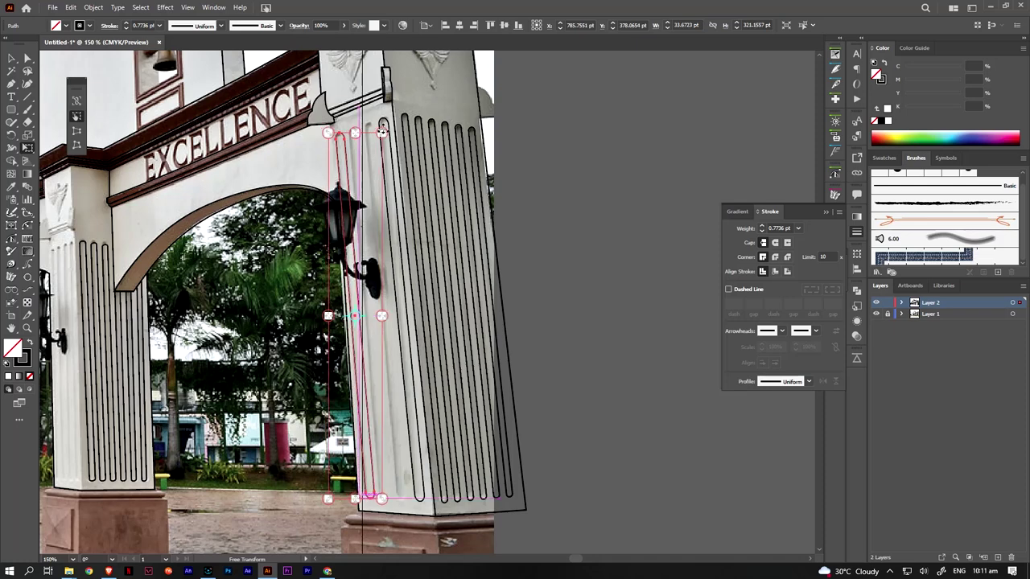
Blend the two flutes with Specified Steps set to 3
click(11, 58)
key(ctrl+a)
click(93, 7)
click(282, 338)
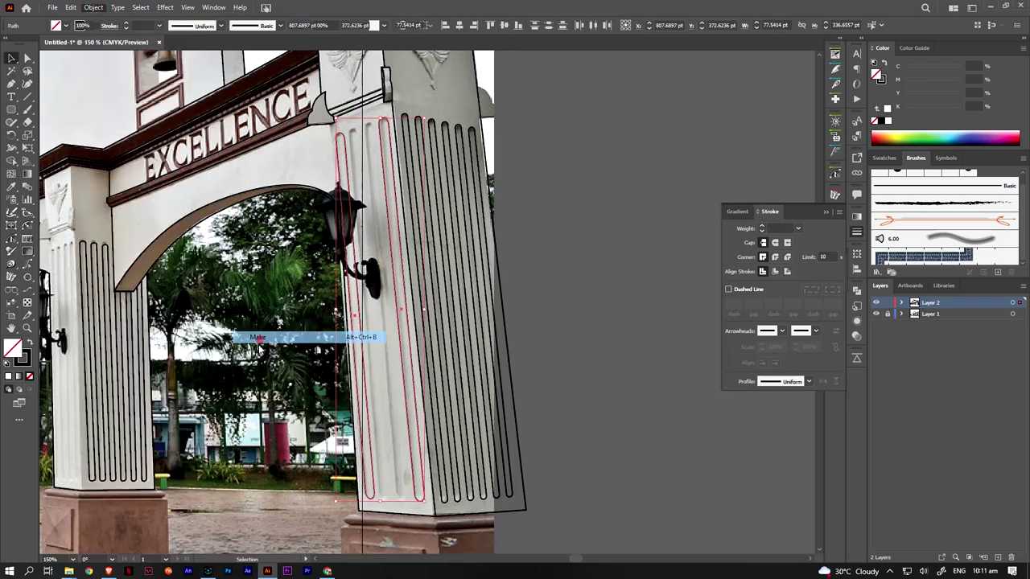
double_click(31, 210)
text(3)
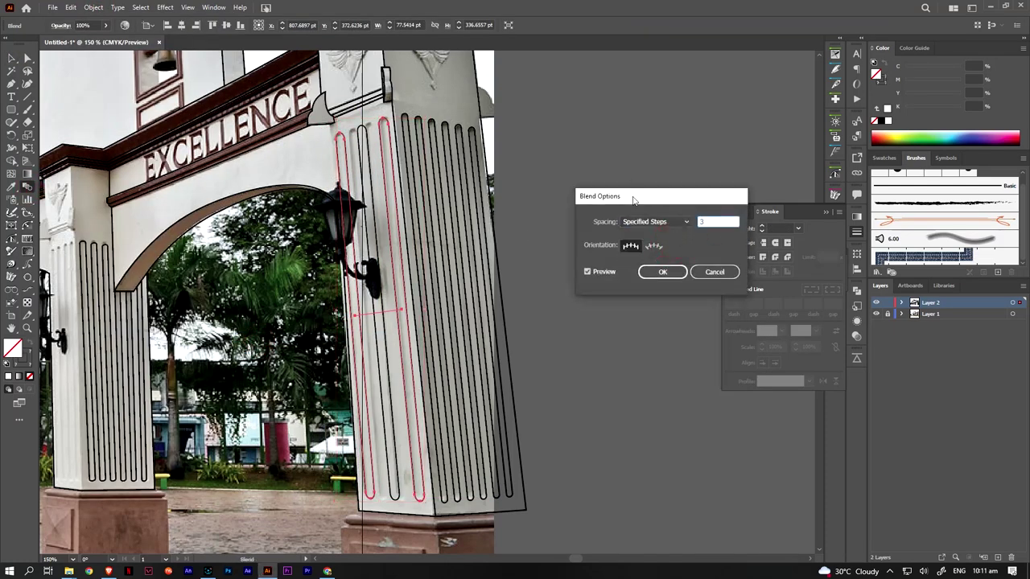
key(Tab)
click(662, 272)
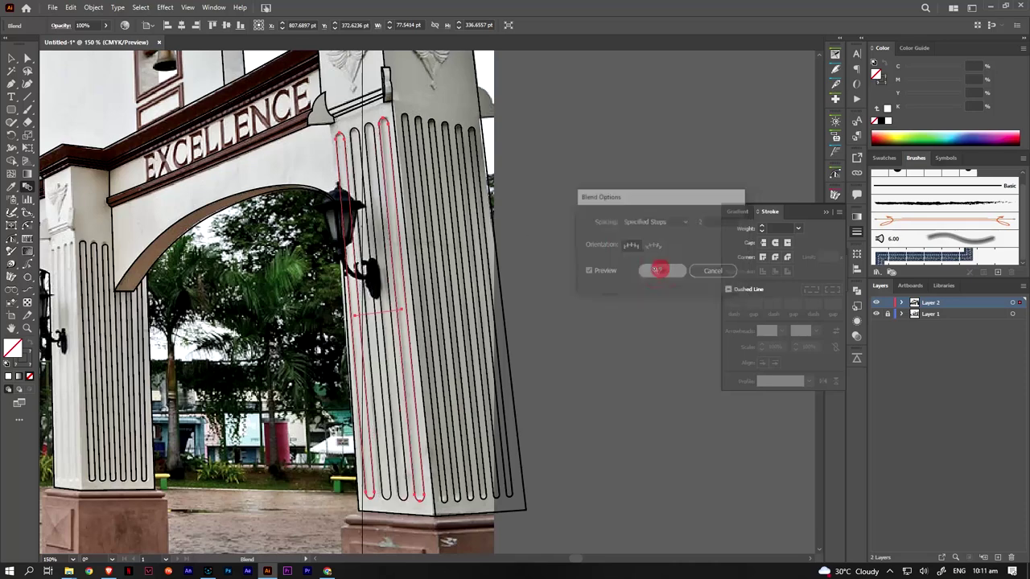
key(v)
click(813, 274)
Move the flute blend onto the lamp pillar's left face, shortened, straightened and narrowed to about 26 pt
key(ctrl+minus)
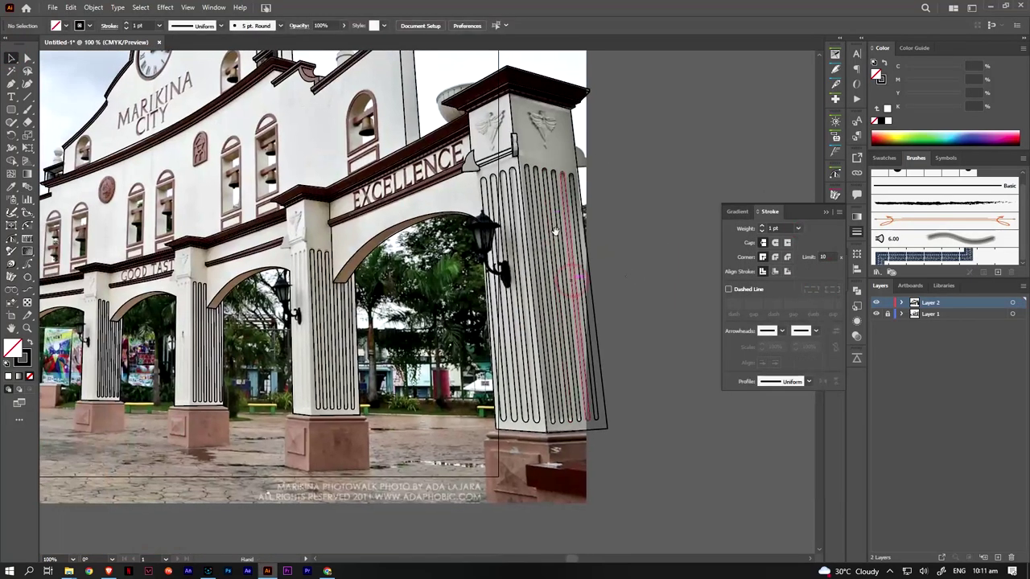
mouse_move(502, 201)
mouse_down()
mouse_move(295, 257)
mouse_move(552, 246)
mouse_move(173, 294)
mouse_up()
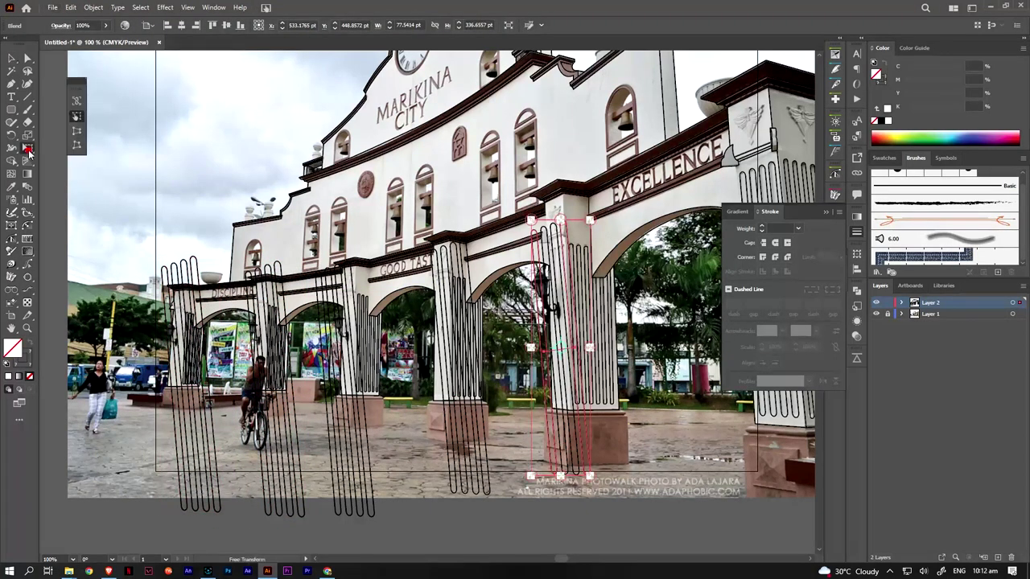
drag(561, 475, 560, 407)
drag(560, 219, 561, 245)
scroll(576, 309, up, 2)
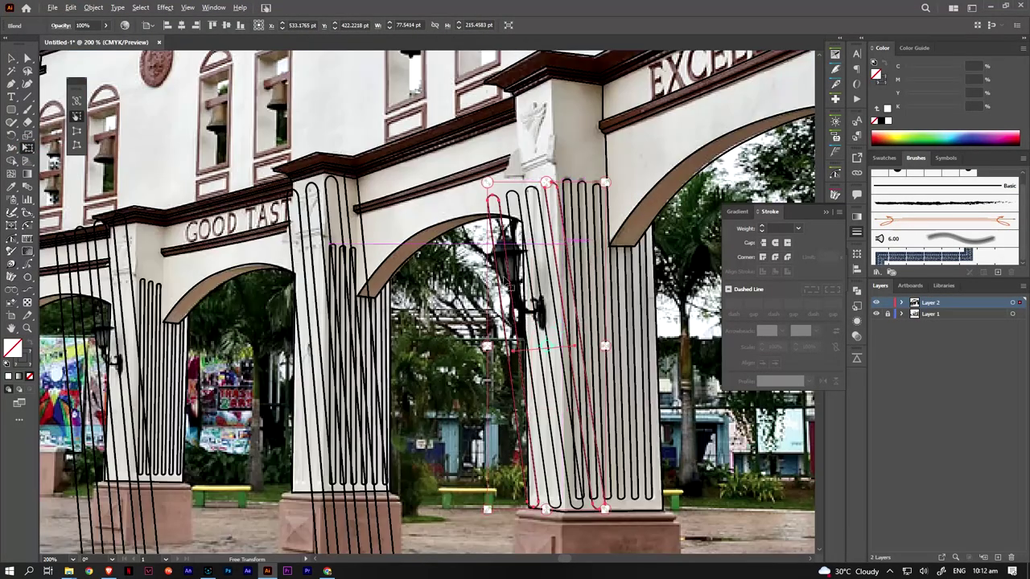
mouse_move(485, 182)
mouse_down()
mouse_move(489, 335)
mouse_move(568, 338)
mouse_up()
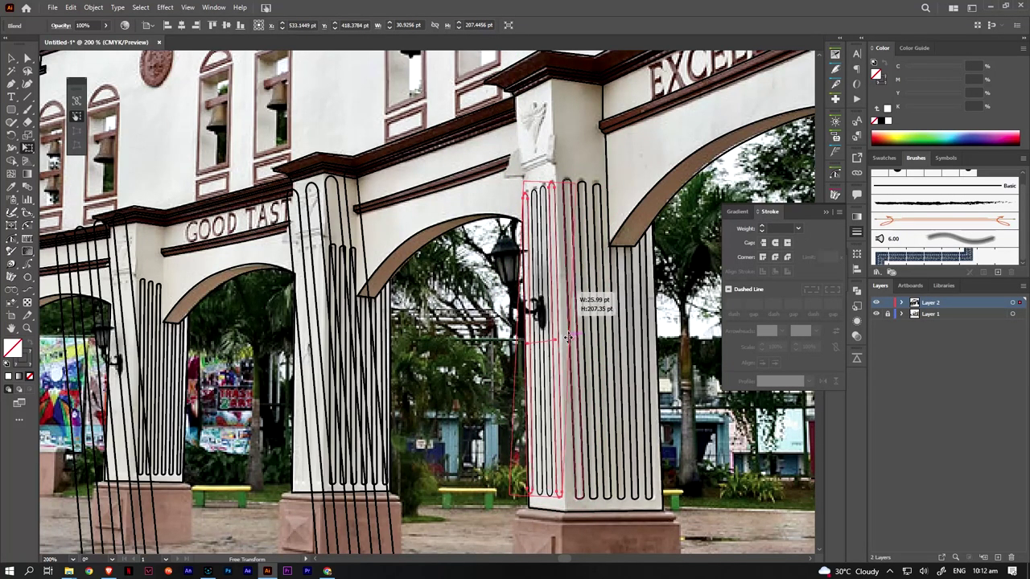
drag(574, 184, 573, 179)
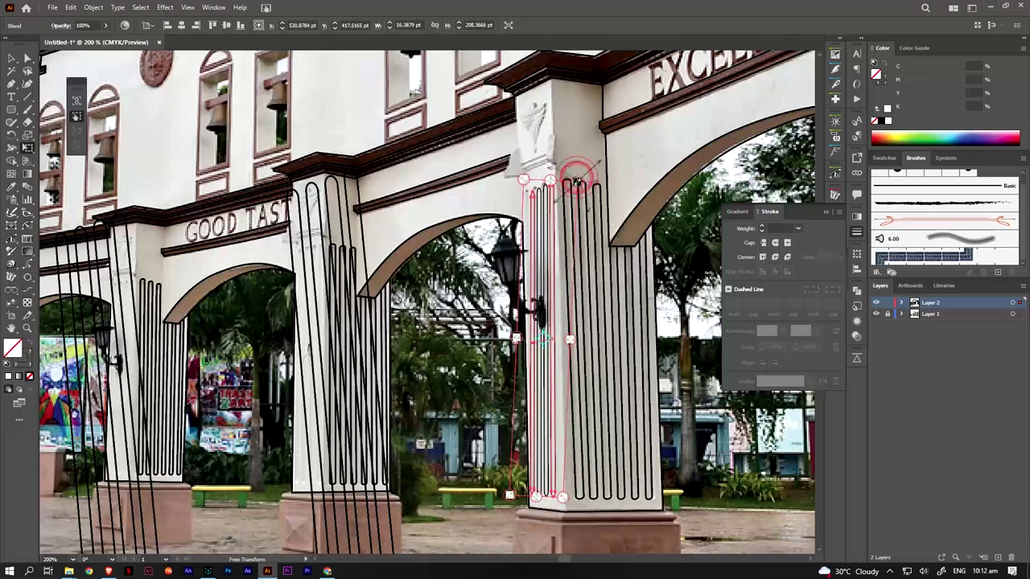
scroll(539, 185, up, 3)
scroll(534, 386, down, 10)
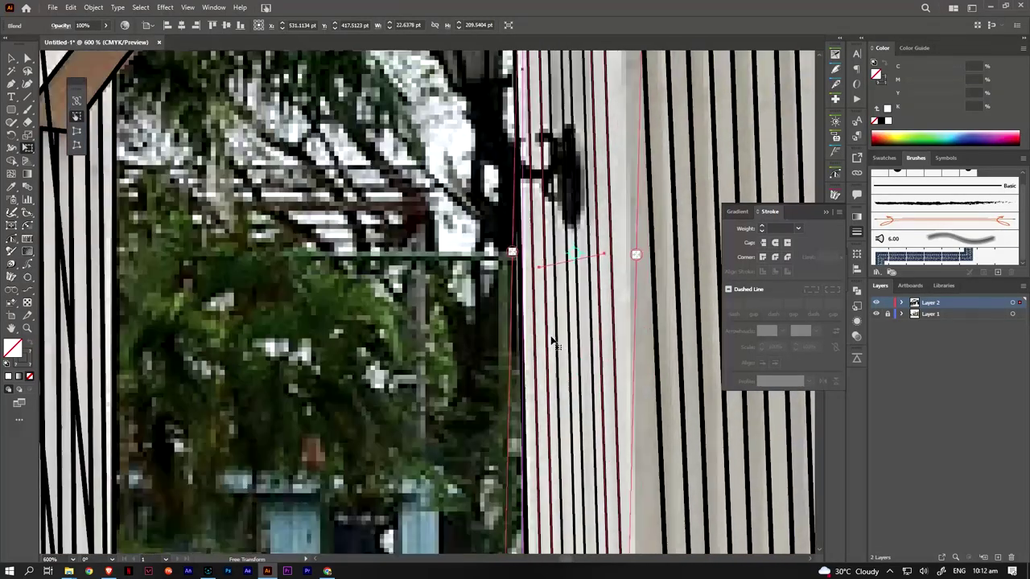
Move the slanted blend onto the middle pillar, straightened and narrowed to its left edge
click(12, 58)
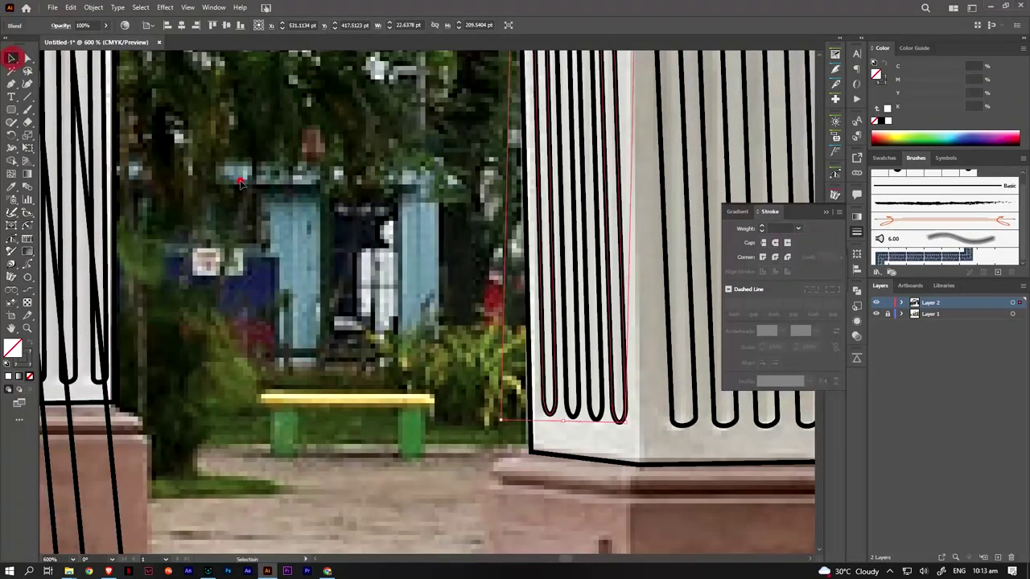
key(ctrl+minus)
key(ctrl+minus)
key(ctrl+minus)
click(416, 109)
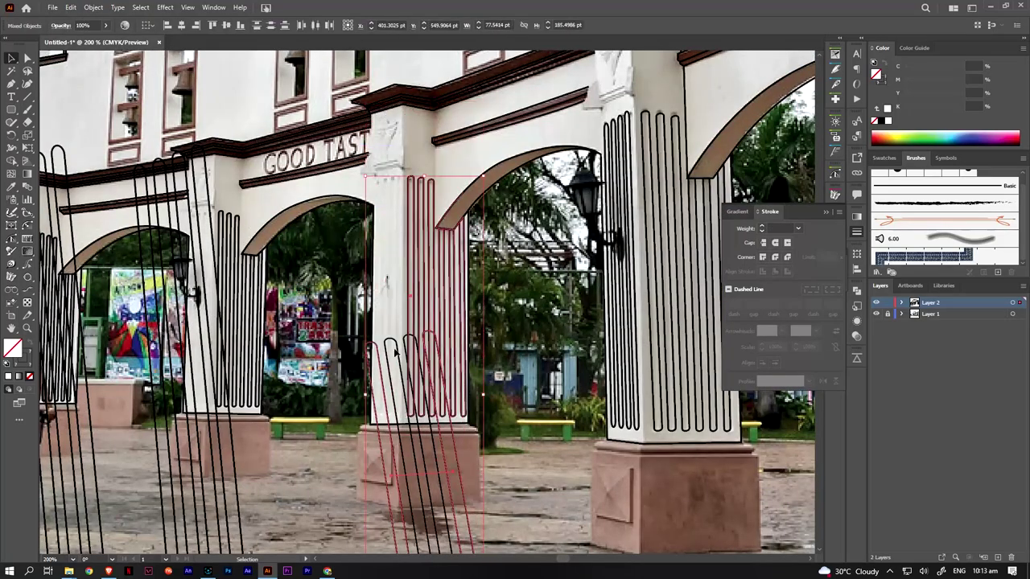
drag(427, 105, 400, 416)
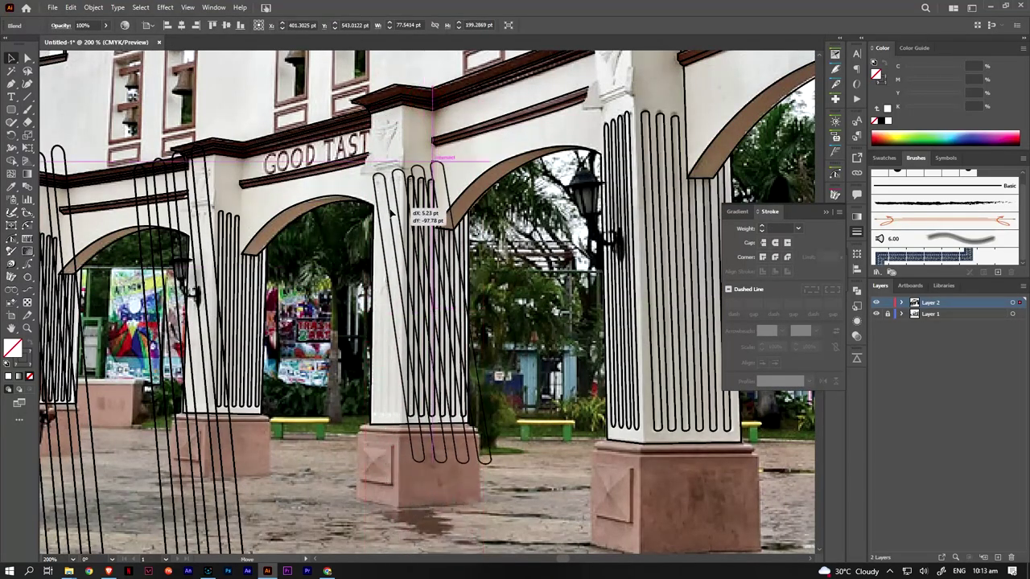
click(28, 148)
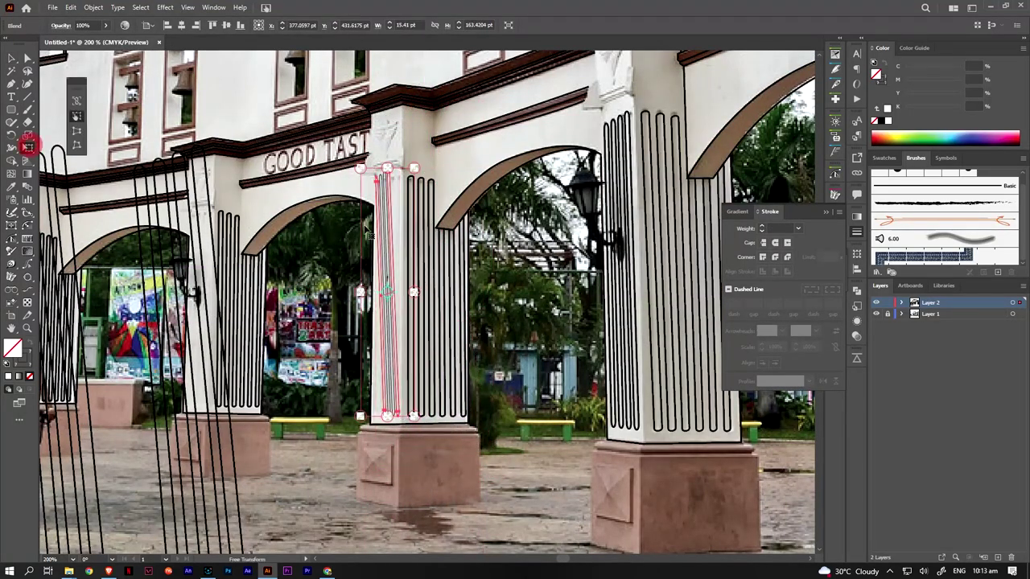
drag(375, 292, 351, 288)
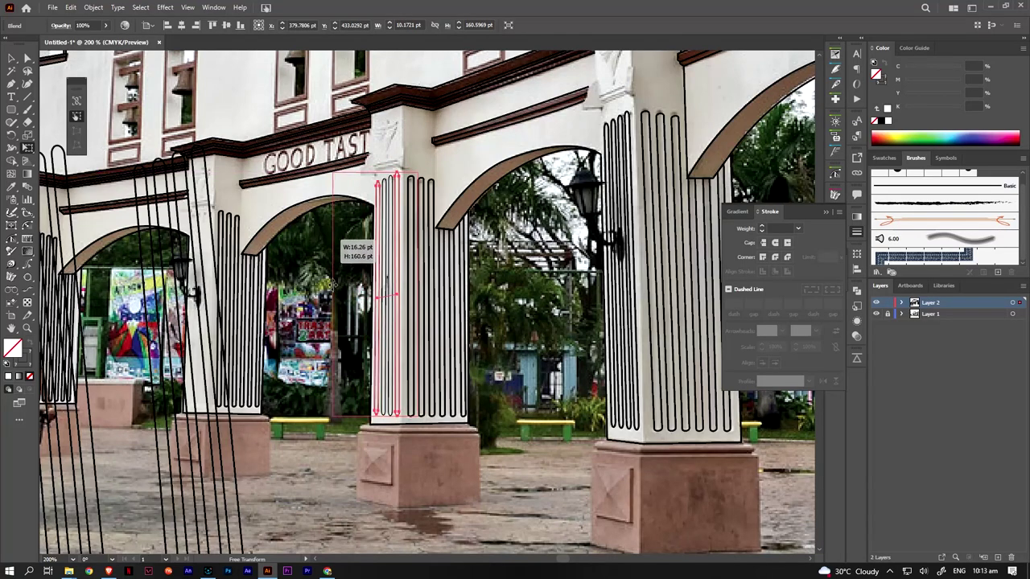
key(v)
Set the blend's lines to 1 pt stroke and place a copy by the DISCIPLINE arch pillar
double_click(390, 289)
click(418, 159)
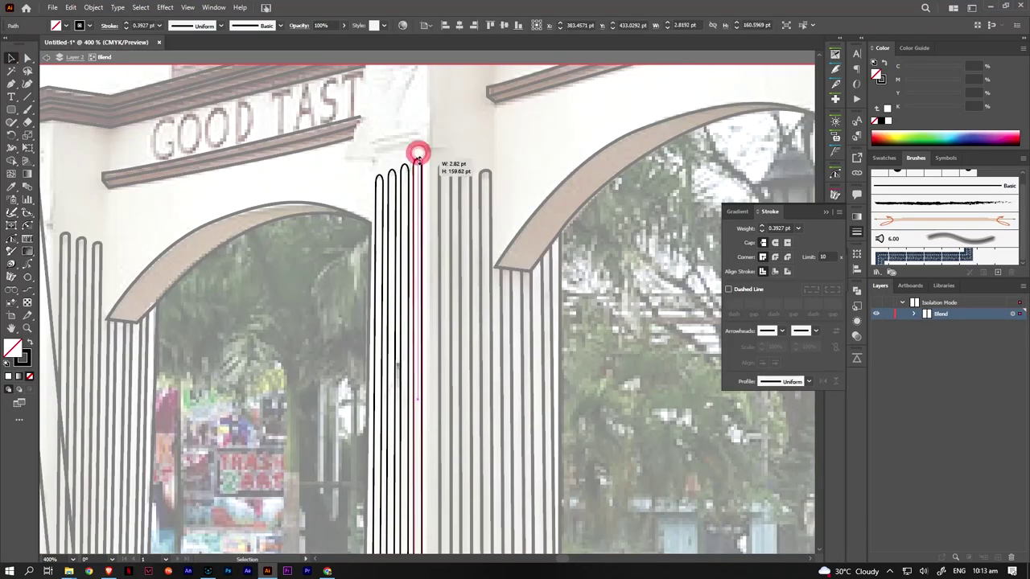
scroll(416, 230, down, 2)
click(797, 228)
click(813, 251)
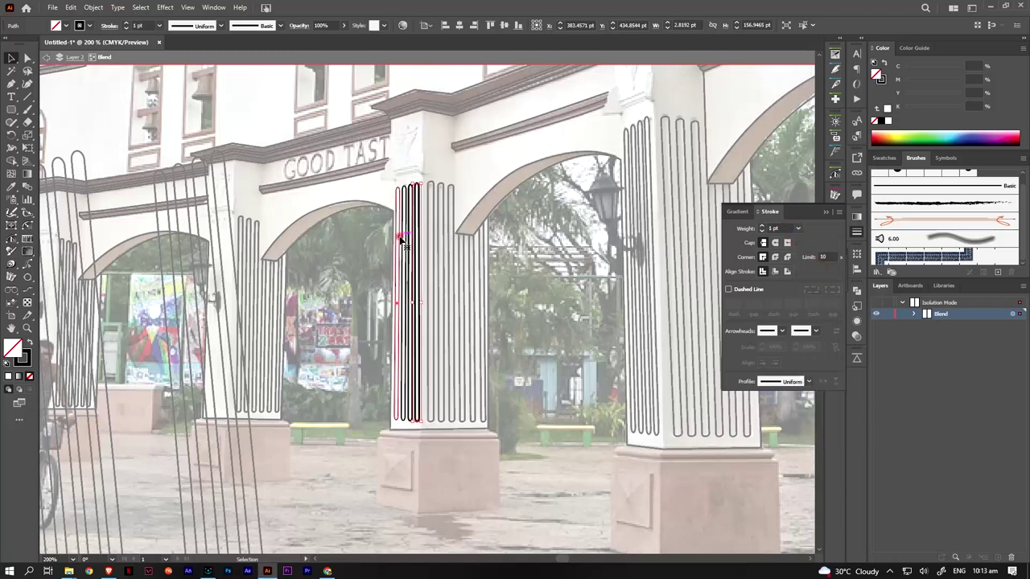
click(797, 228)
click(811, 274)
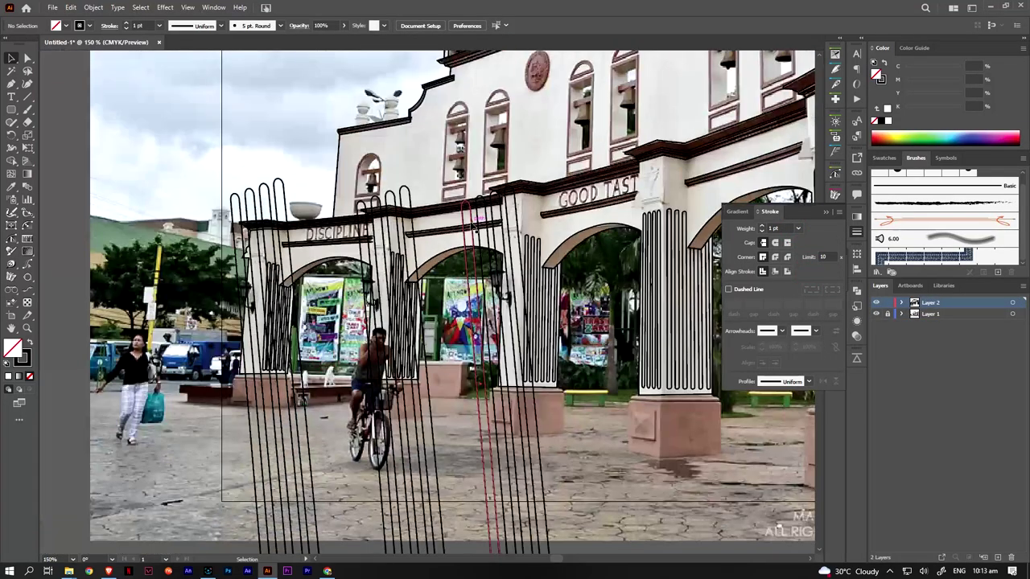
drag(474, 227, 528, 312)
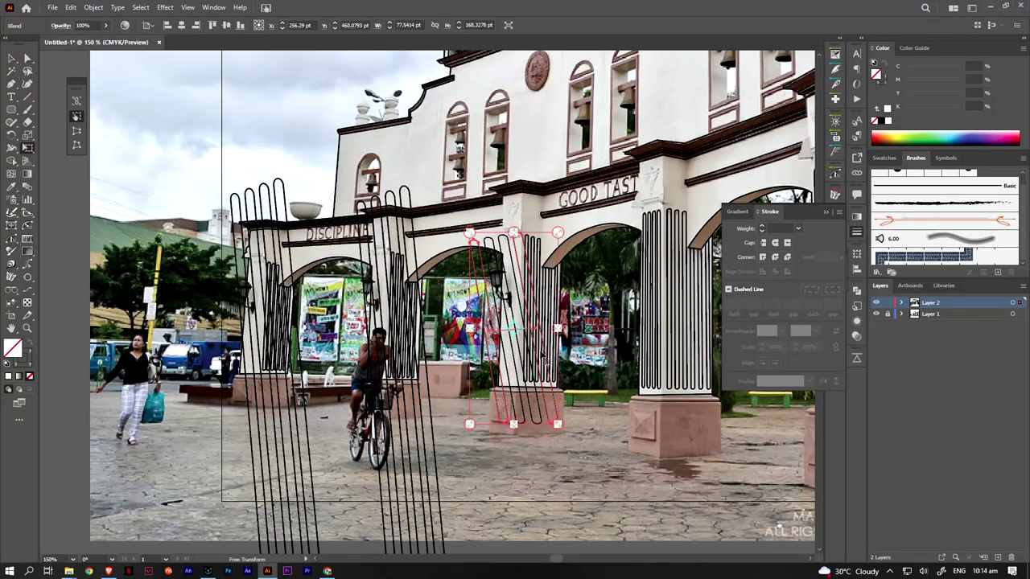
Squeeze the blend onto the pillar's left face and isolate it for editing
mouse_move(558, 328)
mouse_down()
mouse_move(523, 333)
mouse_move(525, 346)
mouse_up()
scroll(499, 269, up, 3)
drag(567, 374, 557, 374)
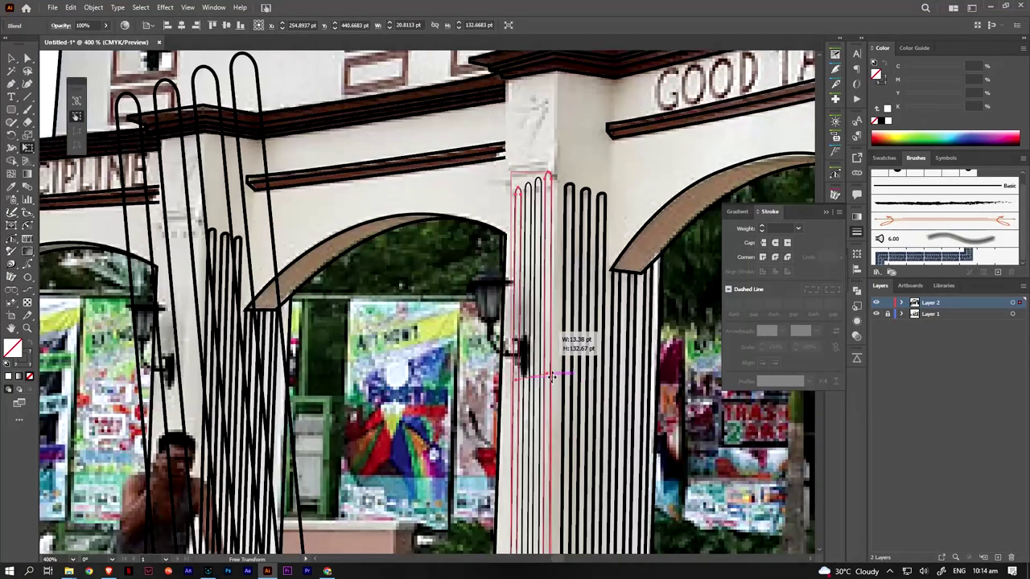
double_click(549, 182)
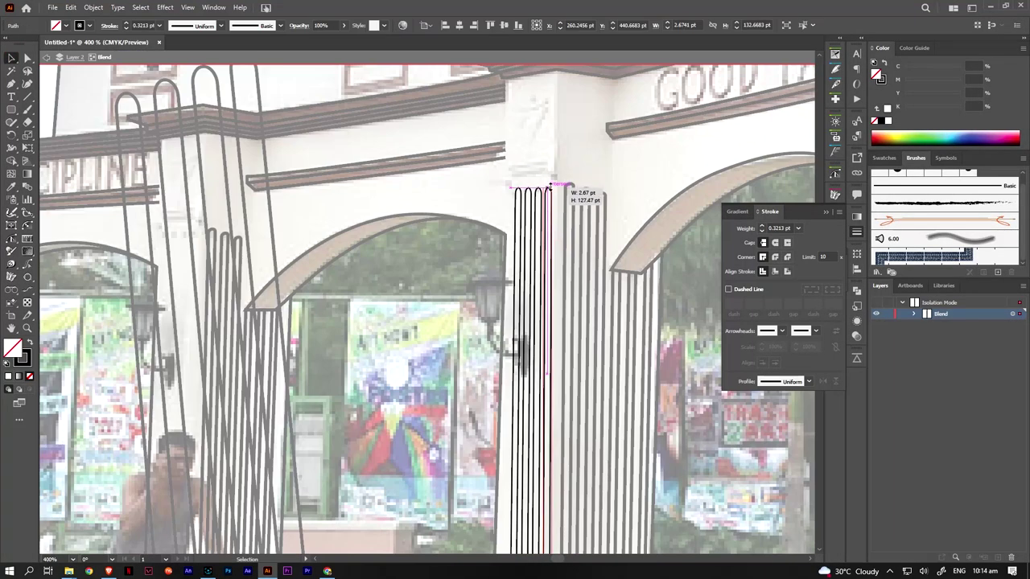
Straighten the blend's outer line by reshaping its top end and corner
drag(548, 351, 544, 145)
click(510, 363)
click(506, 166)
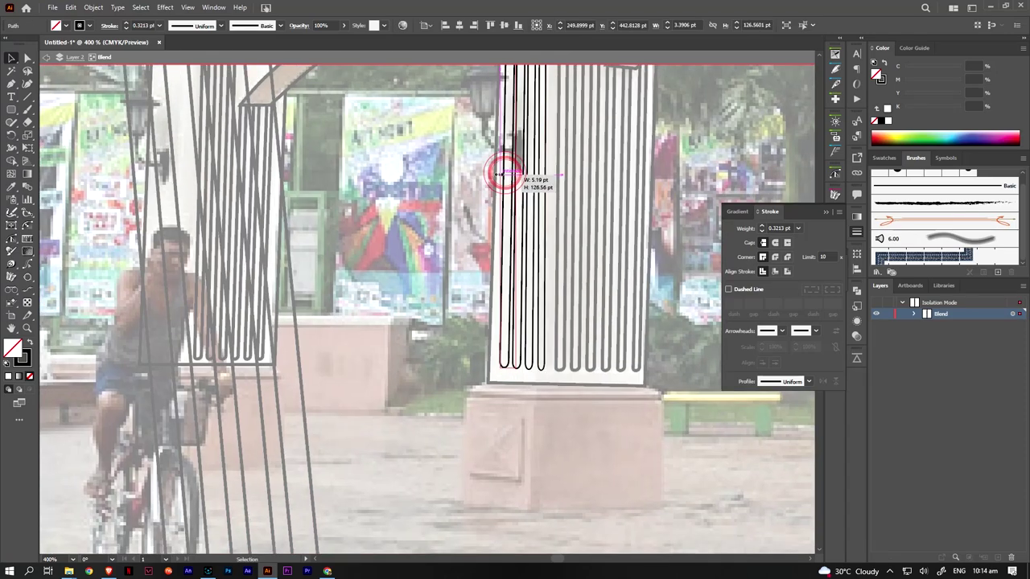
click(31, 149)
scroll(523, 161, up, 3)
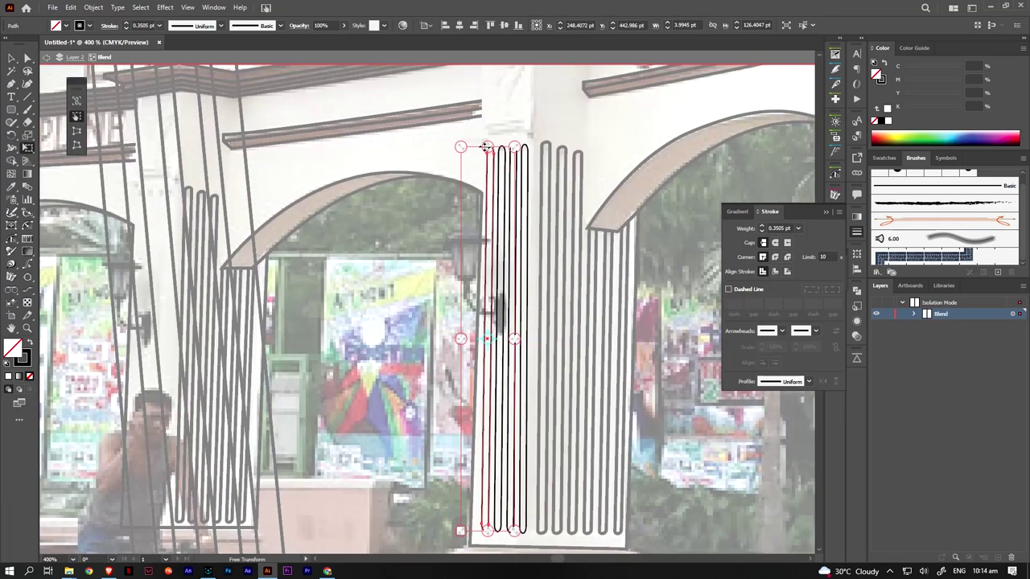
drag(492, 147, 458, 147)
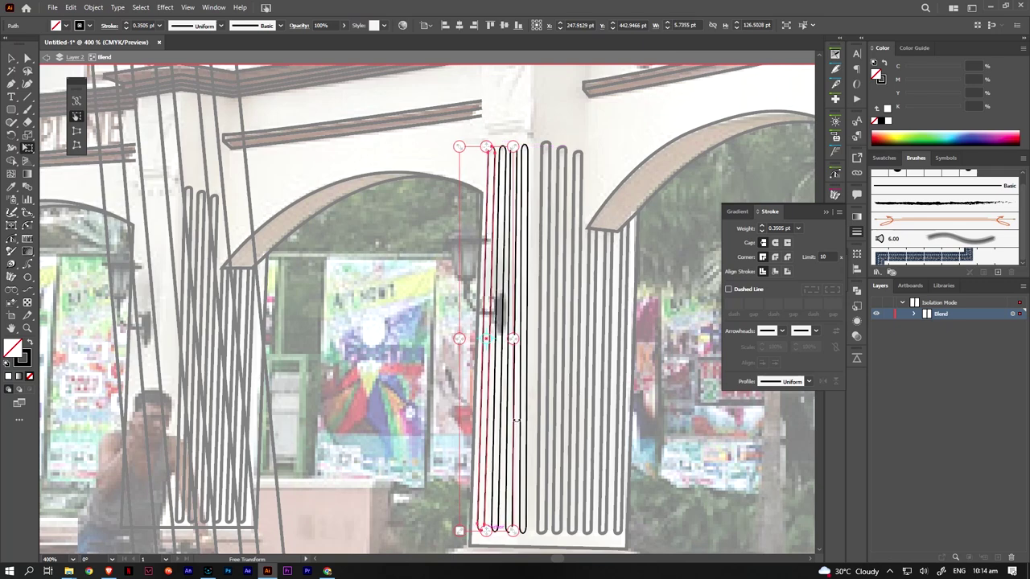
key(v)
Make the adjacent blend line stand upright, then exit isolation mode
click(525, 201)
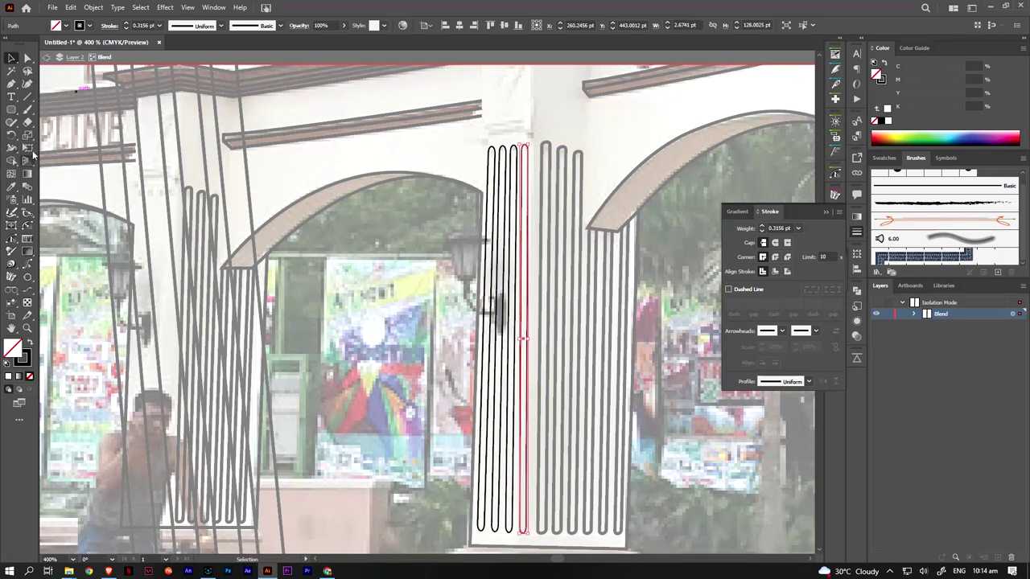
click(31, 149)
drag(524, 533, 517, 531)
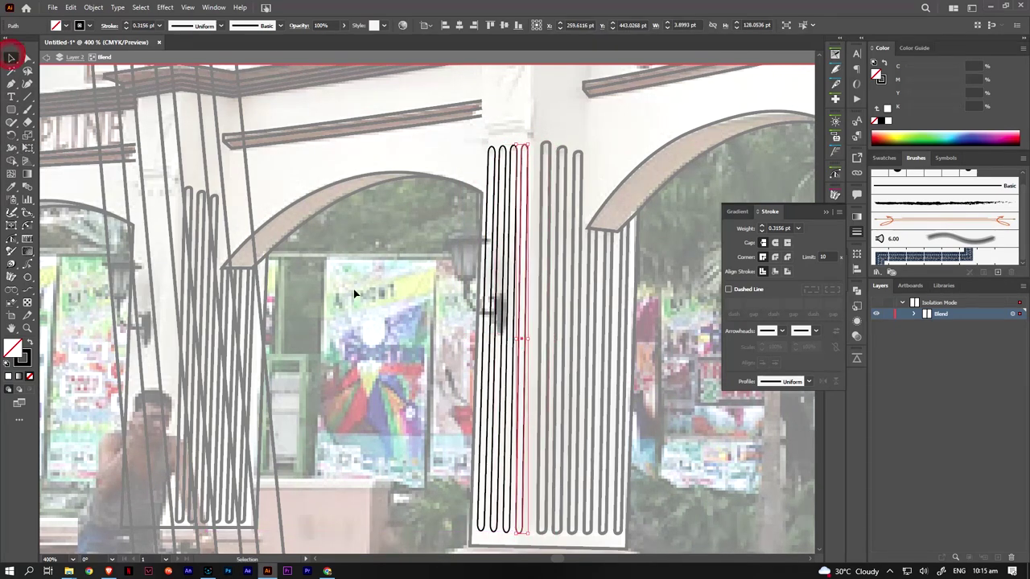
key(v)
key(Escape)
key(ctrl+minus)
Shorten the line blend to pillar height and place it on the pillar right of DISCIPLINE
drag(325, 332, 338, 243)
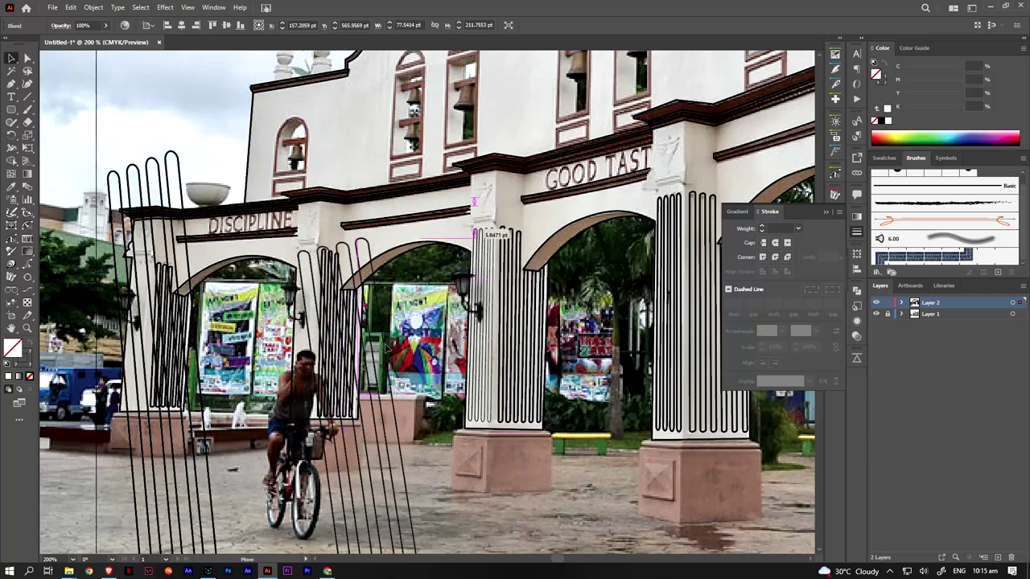
mouse_move(369, 466)
mouse_down()
mouse_move(404, 411)
mouse_move(302, 442)
mouse_up()
click(27, 148)
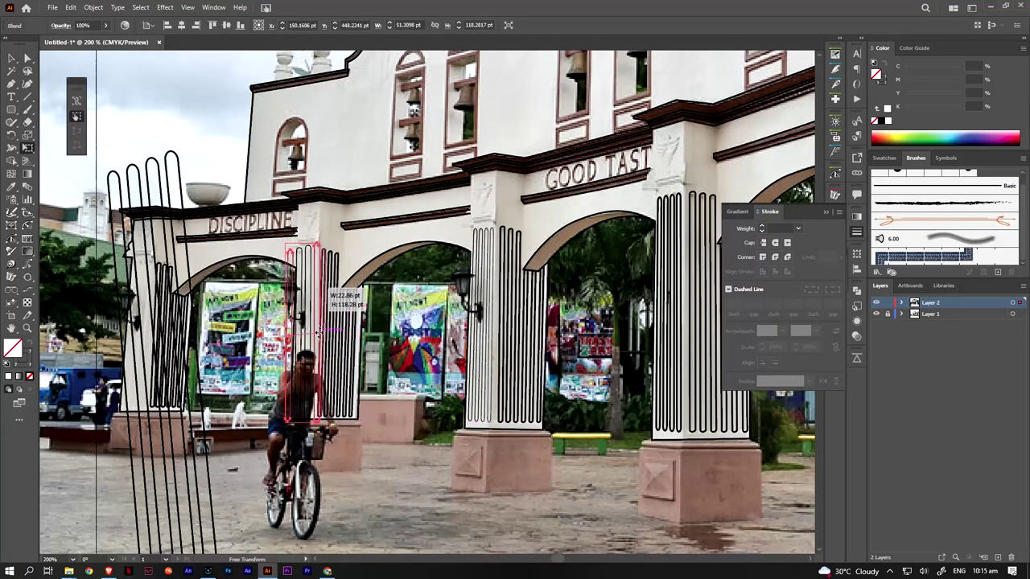
key(ctrl+plus)
scroll(302, 443, up, 3)
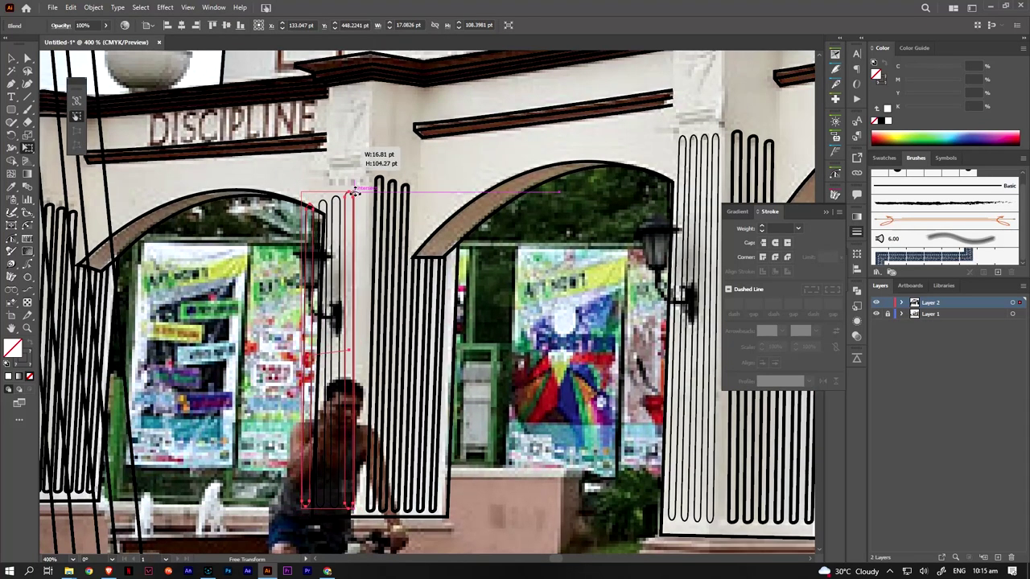
key(v)
In the isolated blend, move the outer and leftmost lines and stretch them down to the pillar base, upright
double_click(345, 221)
drag(354, 230, 365, 217)
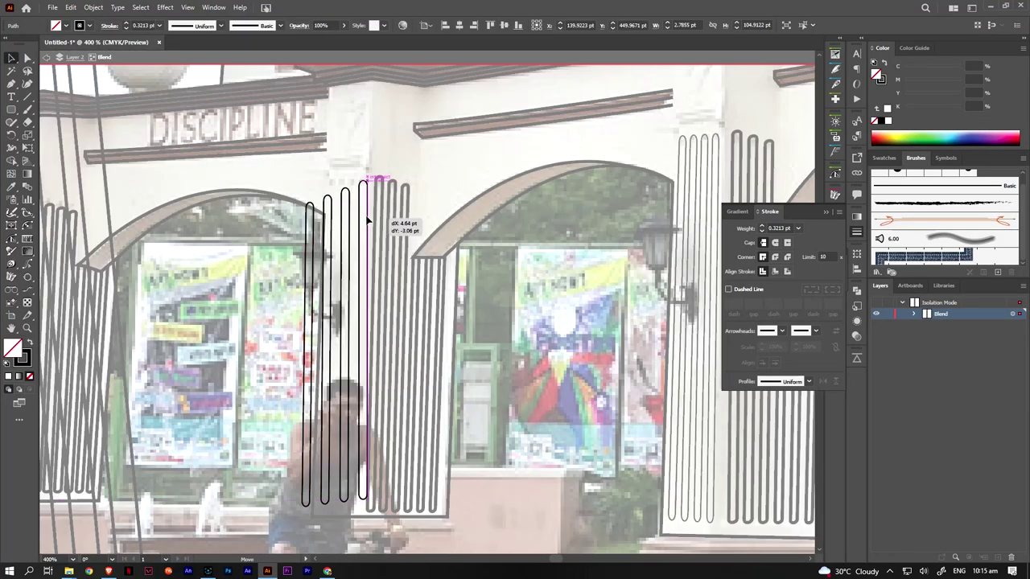
drag(360, 495, 359, 515)
drag(316, 235, 337, 222)
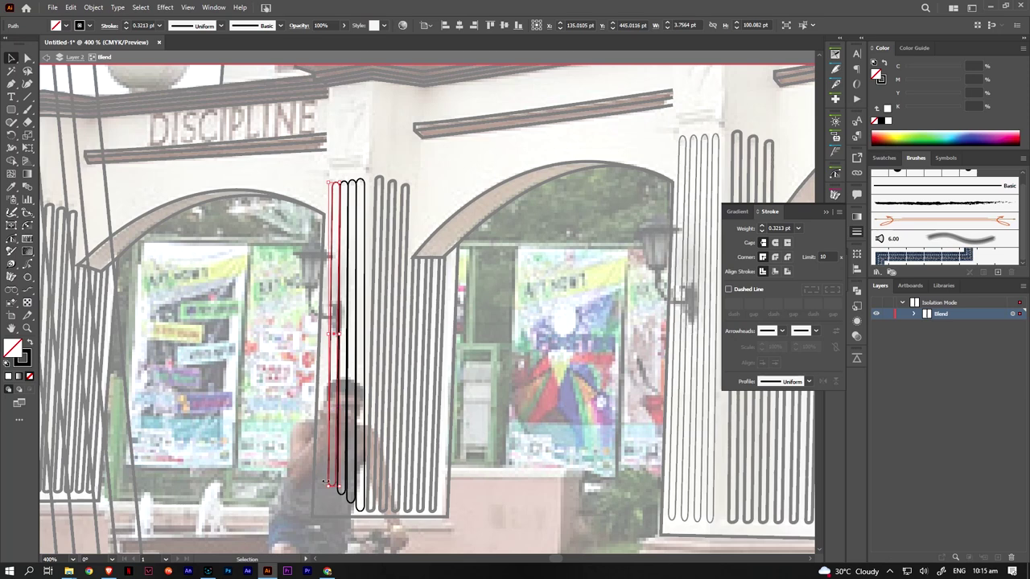
click(27, 150)
drag(330, 512, 325, 509)
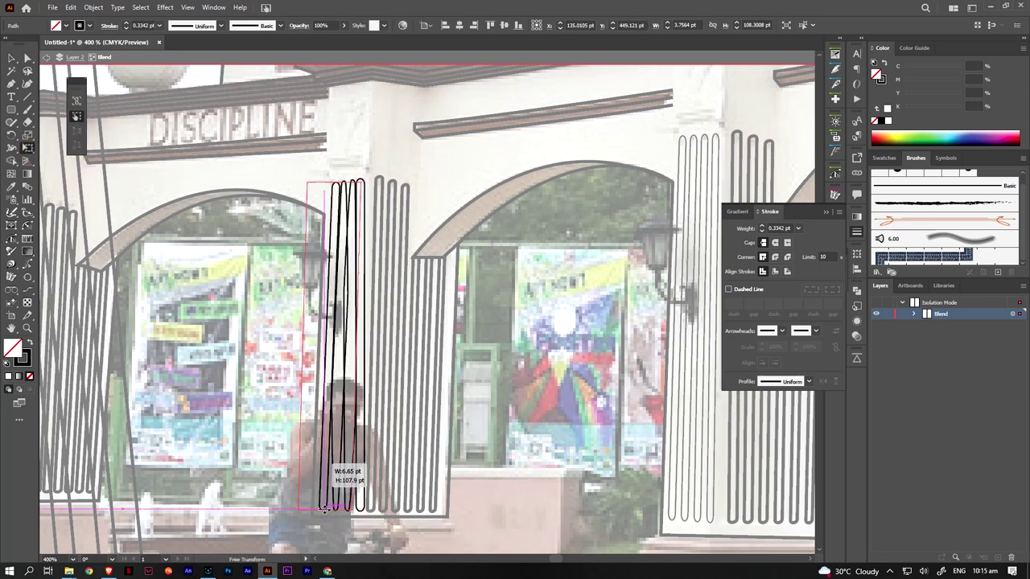
drag(330, 182, 320, 177)
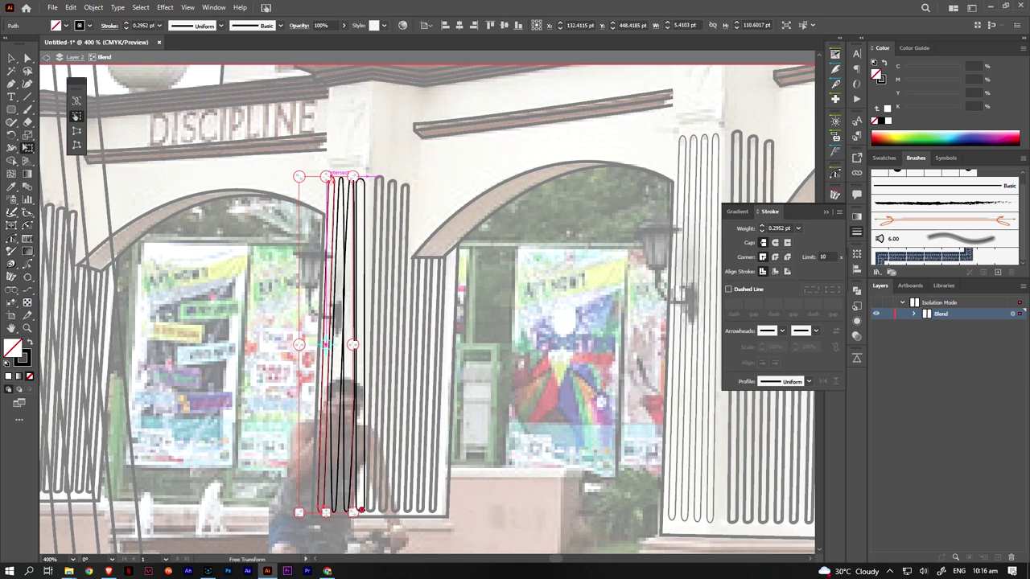
Straighten the next blend line to vertical and thicken the blend's stroke weight
click(367, 185)
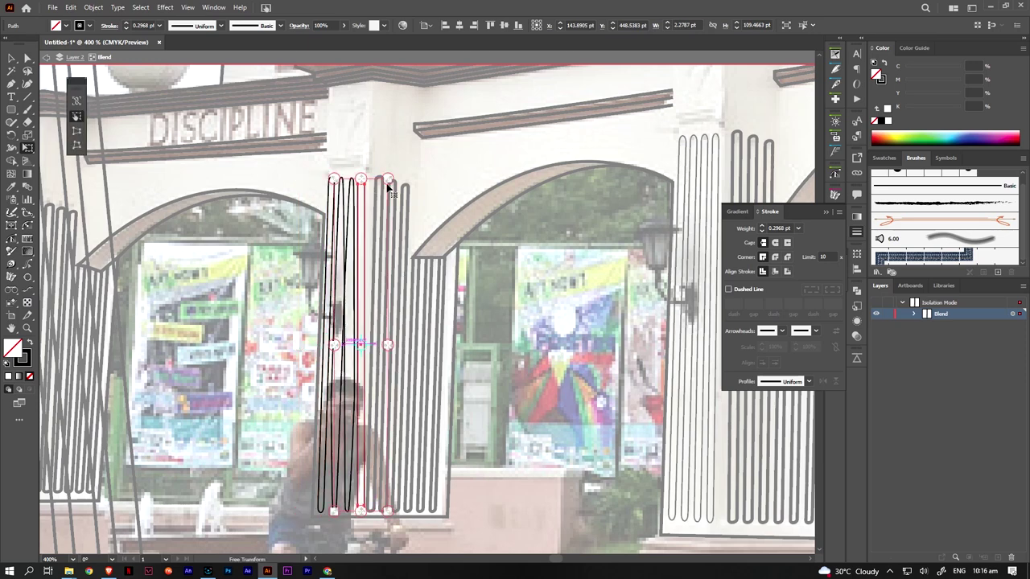
drag(388, 187, 370, 175)
drag(389, 511, 353, 510)
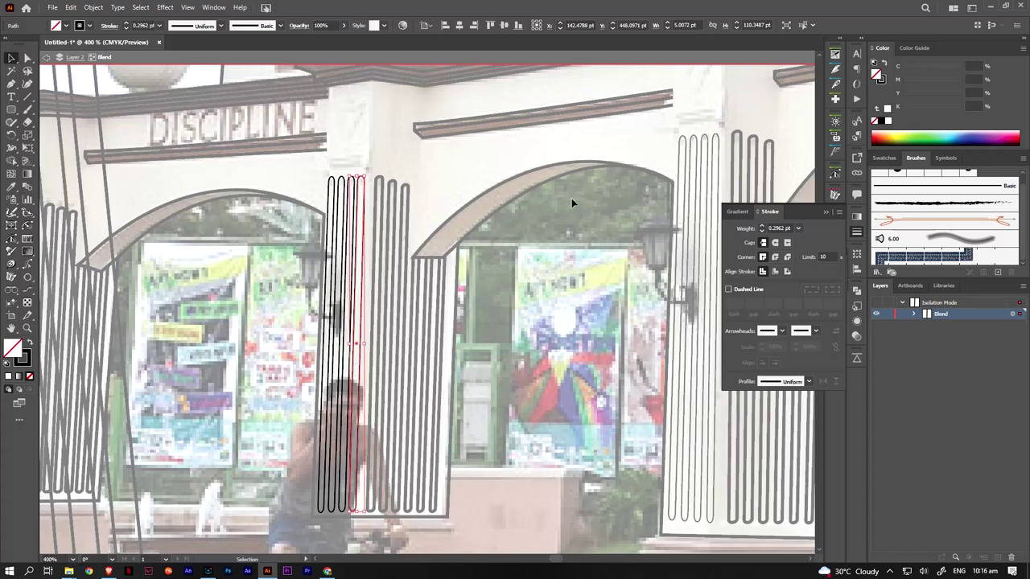
click(797, 228)
click(804, 273)
Exit the blend, try repositioning the remaining slanted blend, then undo two reshape steps
key(ctrl+minus)
key(ctrl+minus)
key(Escape)
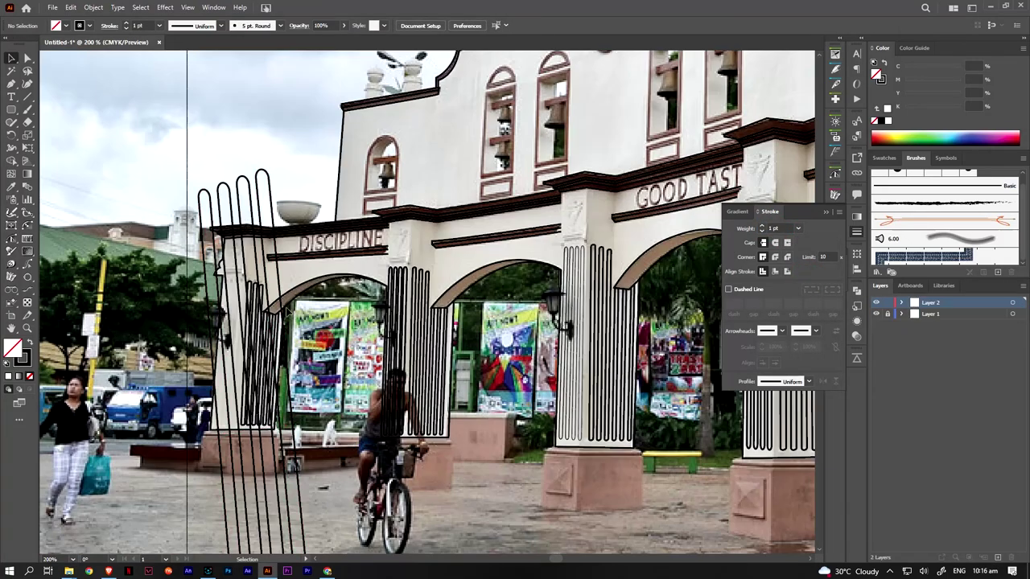
drag(258, 170, 288, 266)
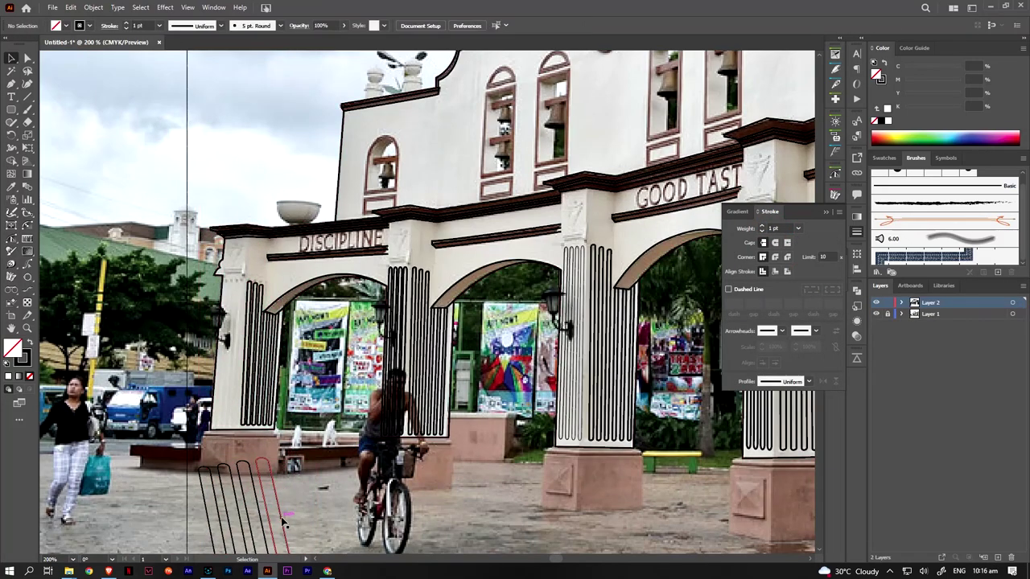
key(ctrl+z)
key(ctrl+z)
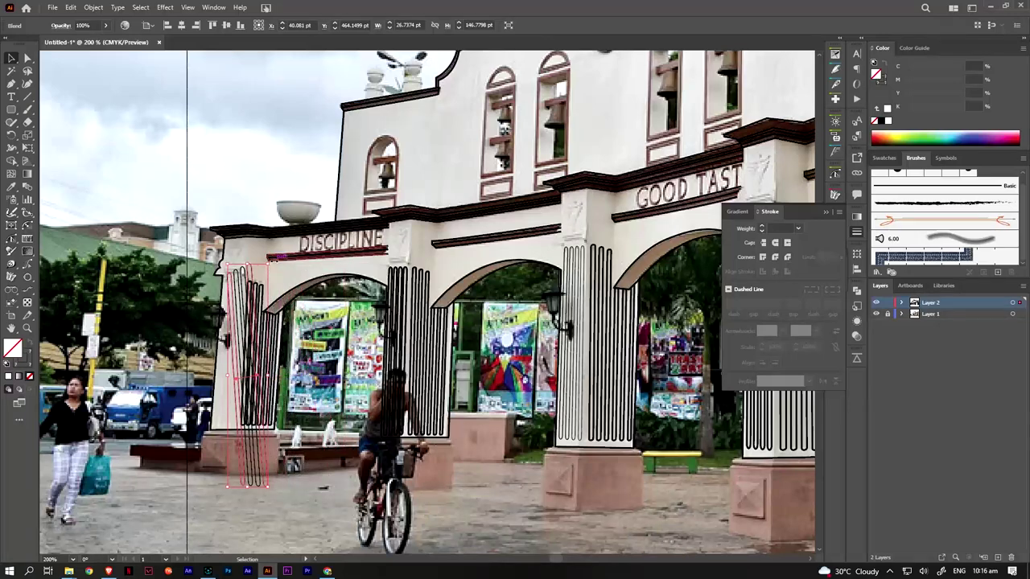
key(ctrl+z)
key(ctrl+z)
key(ctrl+z)
key(ctrl+z)
Isolate the left pillar's fluting blend and move its left end path further left
key(ctrl+plus)
scroll(361, 333, down, 3)
double_click(362, 333)
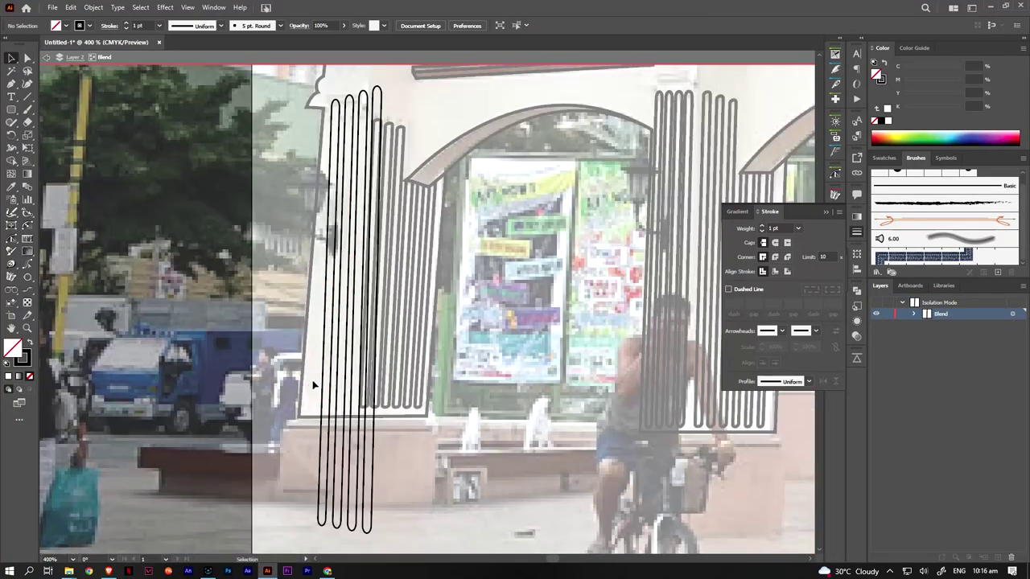
click(361, 333)
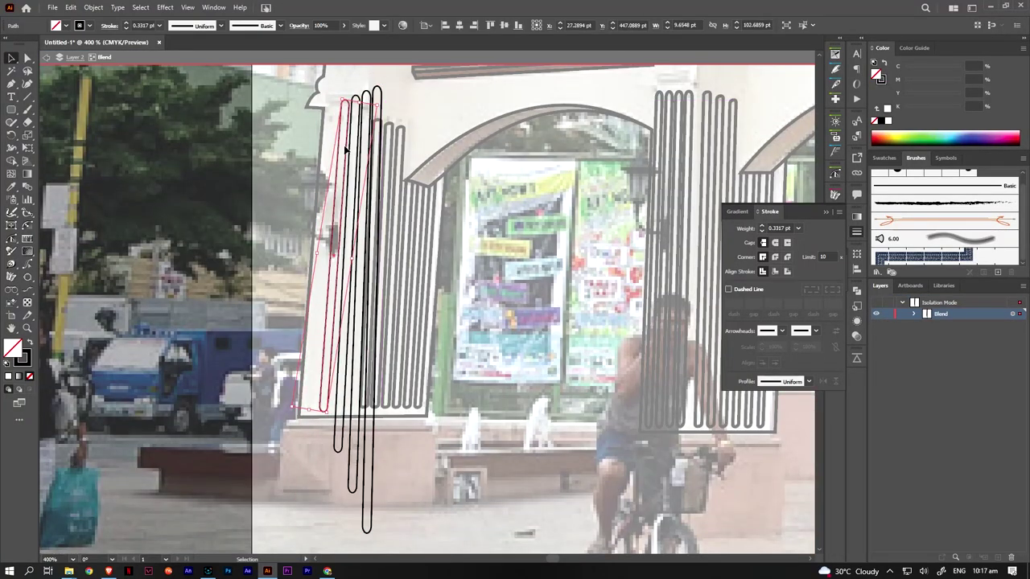
drag(361, 333, 333, 150)
Shift, shorten, resize and rotate the tall right end path to match the pillar's slant
click(382, 113)
drag(388, 117, 368, 218)
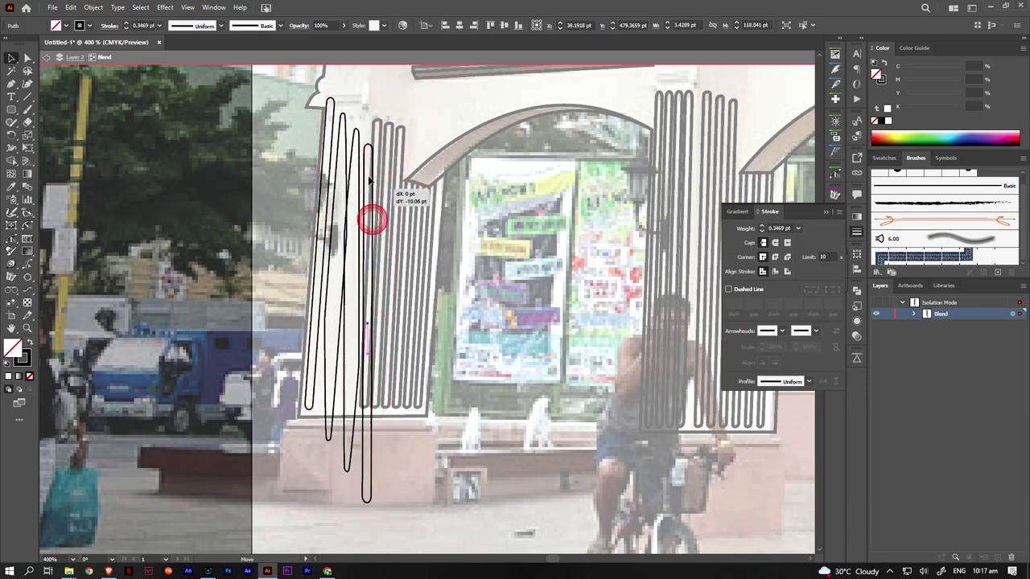
drag(356, 459, 352, 410)
drag(387, 103, 389, 98)
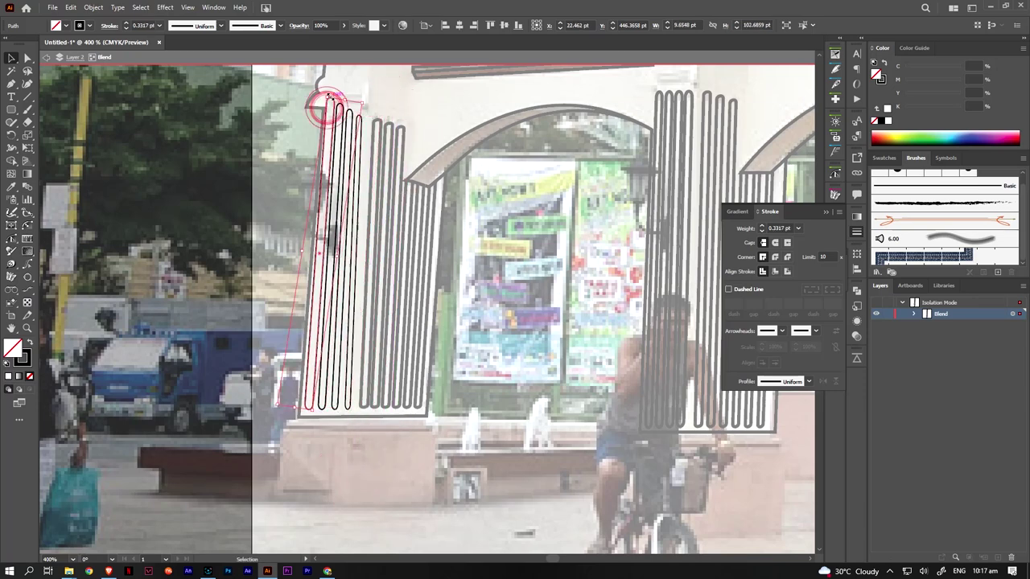
drag(347, 119, 305, 259)
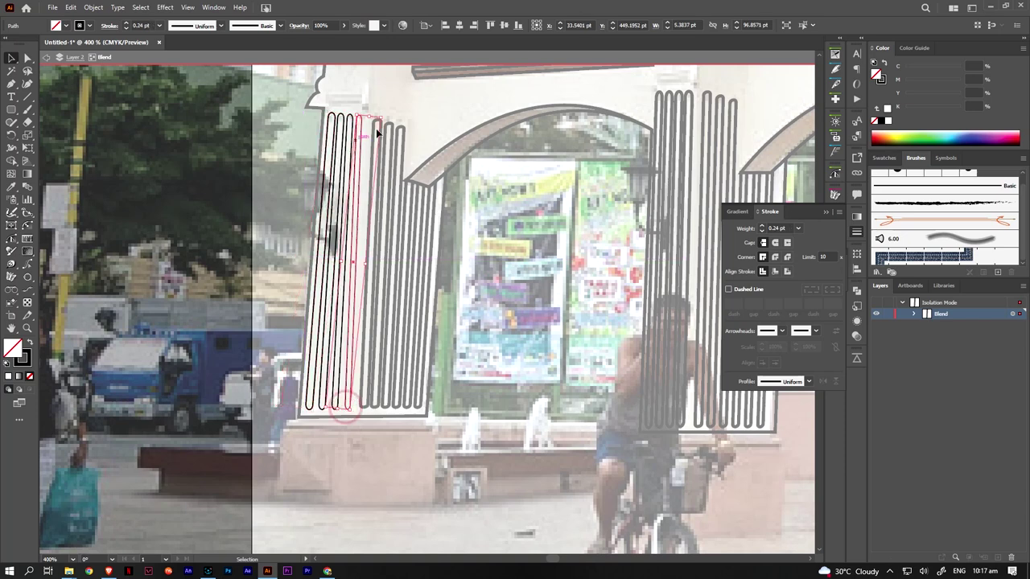
drag(362, 116, 362, 113)
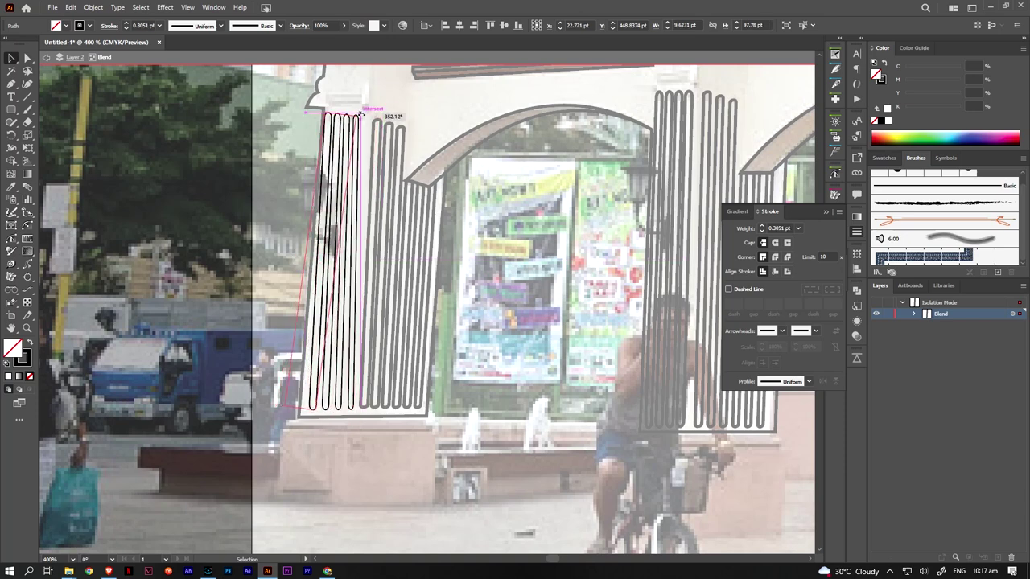
Straighten a single column path inside the blend to near-vertical and fine-tune its fit
click(331, 113)
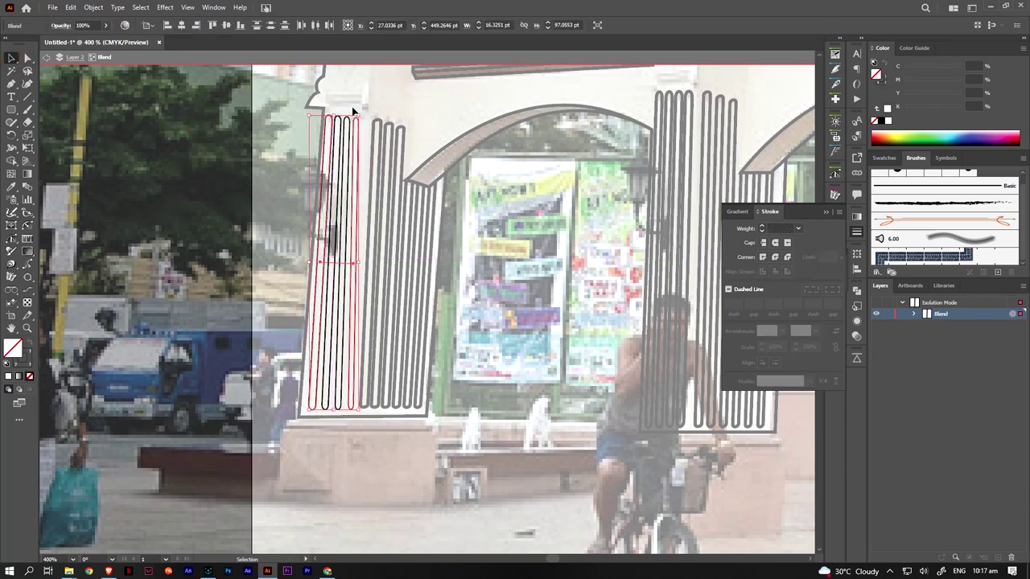
click(344, 117)
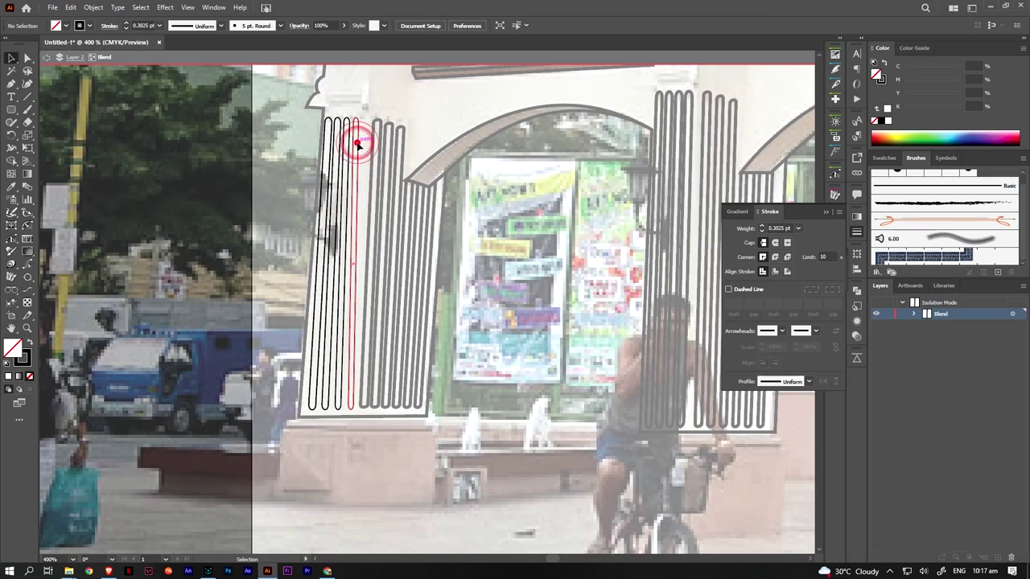
drag(344, 120, 384, 119)
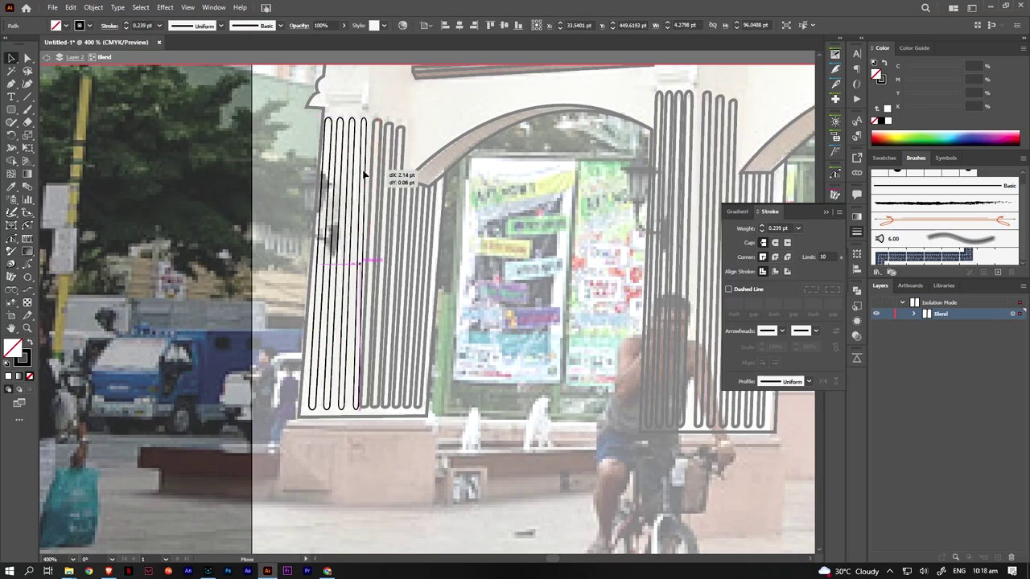
drag(368, 119, 362, 120)
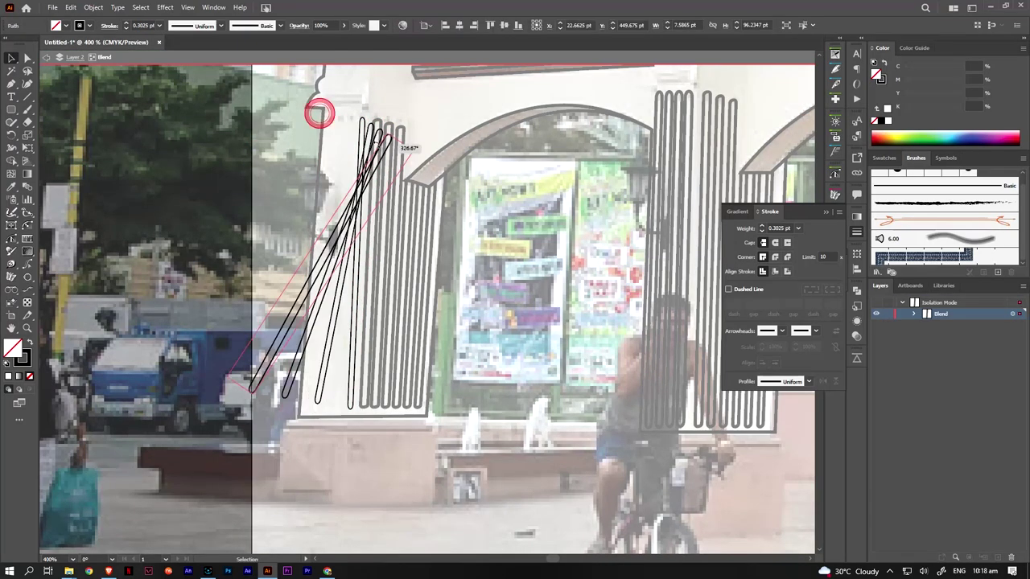
click(798, 227)
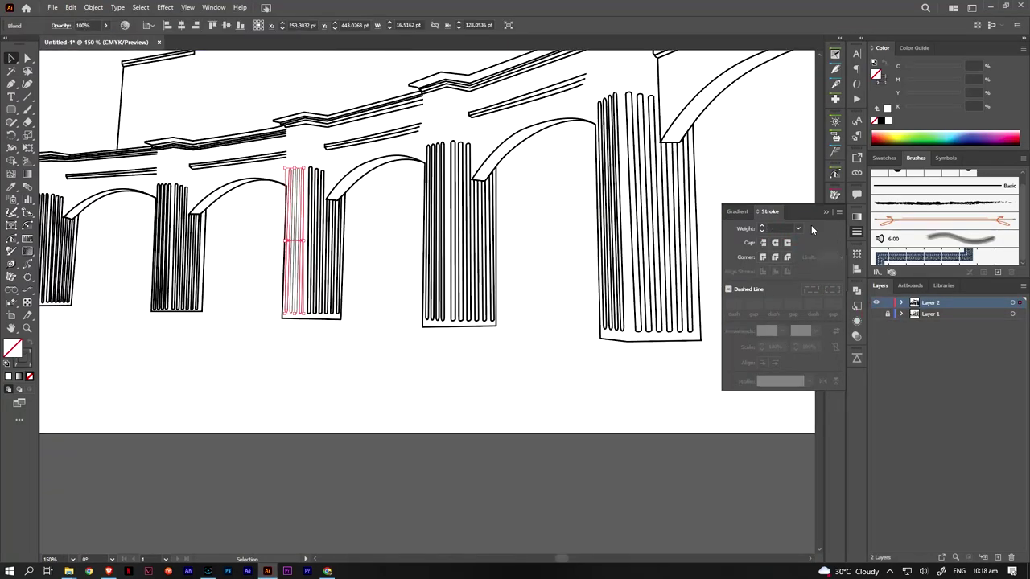
Give the fluting a 1 pt stroke, zoom to fit, and toggle Layer 1's visibility
click(798, 228)
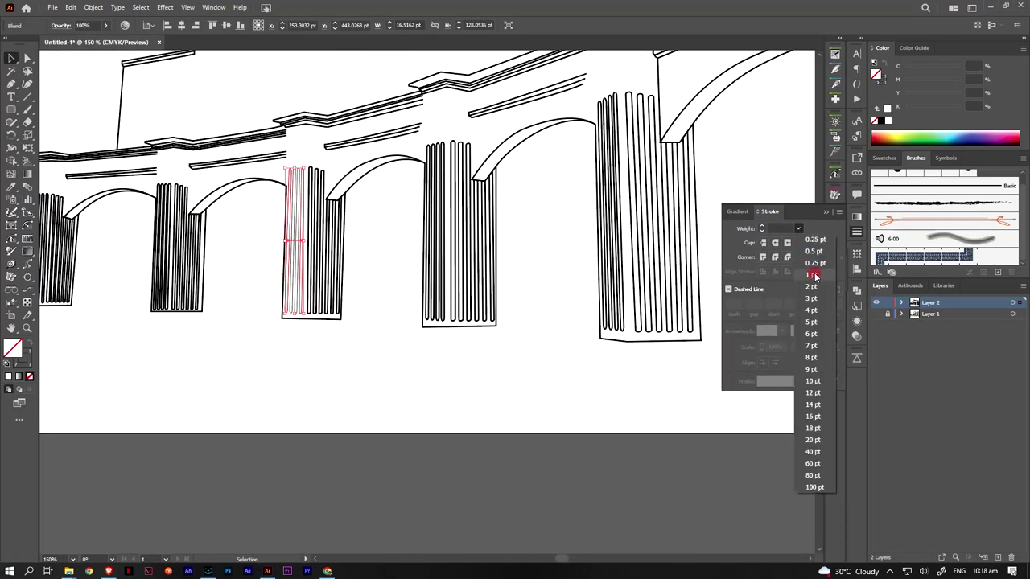
click(805, 290)
key(ctrl+0)
click(526, 374)
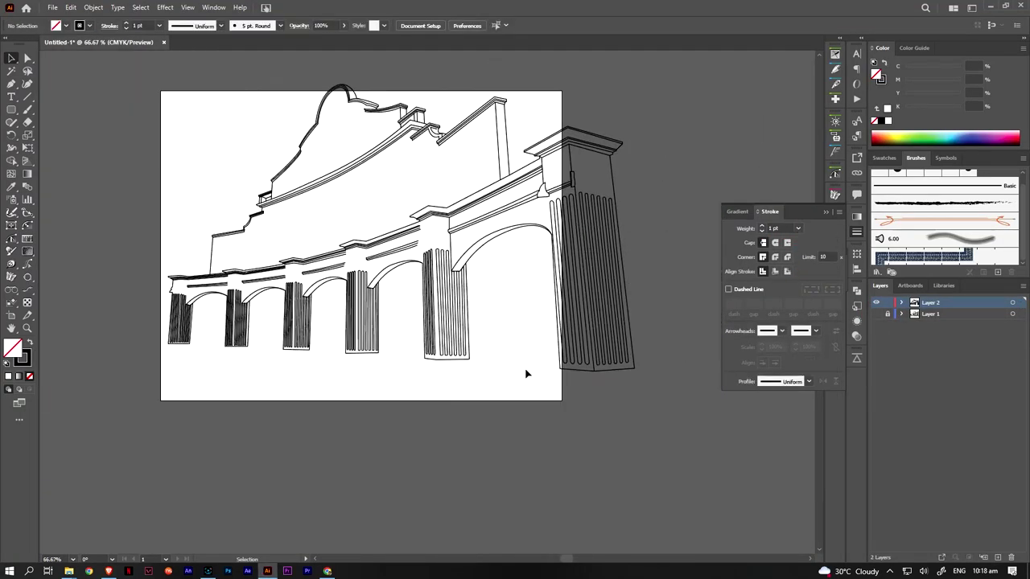
click(876, 314)
scroll(392, 295, up, 3)
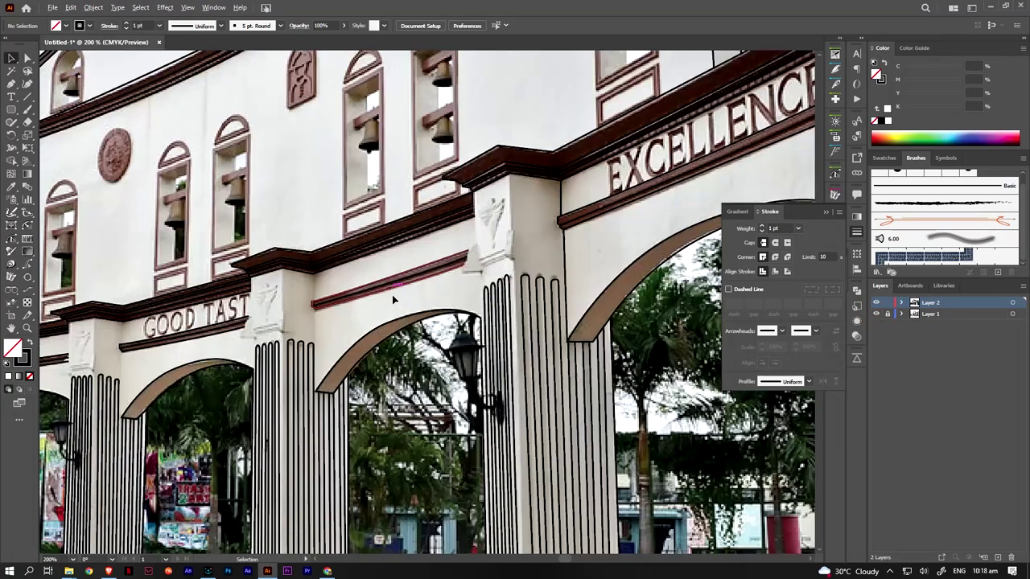
Draw vertical Line Segment edges down the pillars from beneath their cornices
key(backslash)
drag(547, 438, 545, 264)
scroll(319, 340, up, 2)
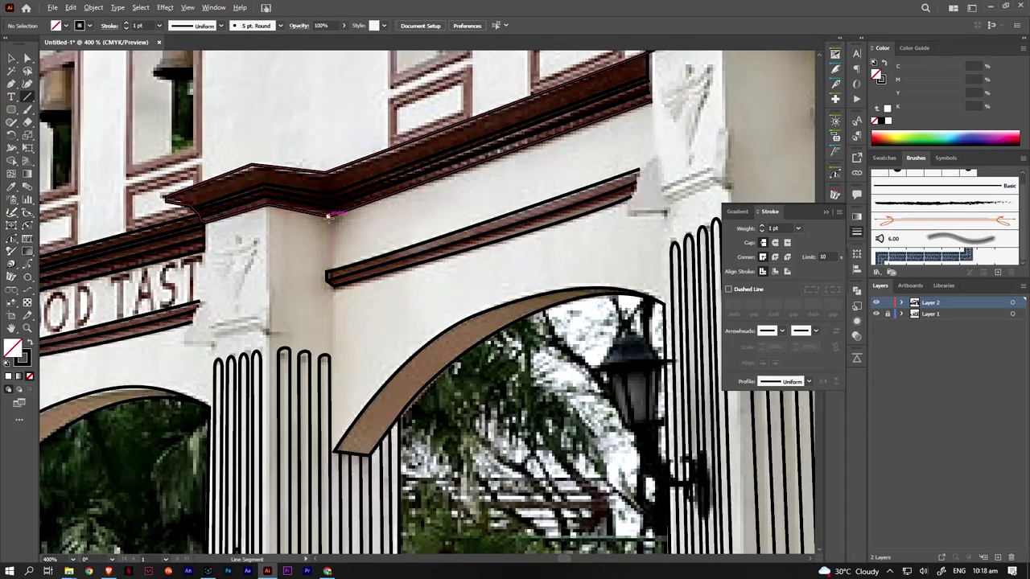
drag(327, 164, 332, 291)
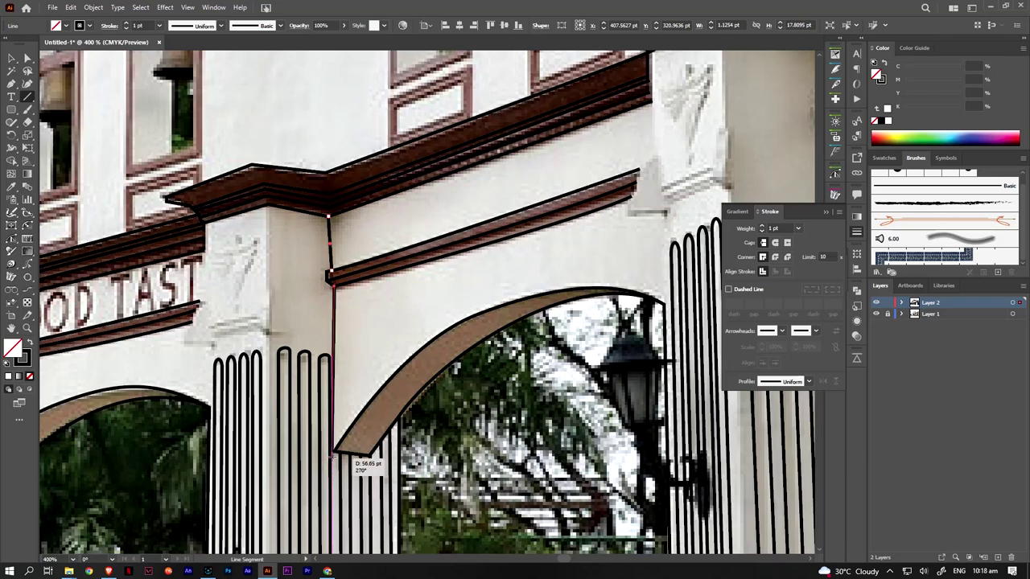
scroll(332, 362, left, 3)
scroll(332, 362, left, 2)
drag(326, 235, 326, 273)
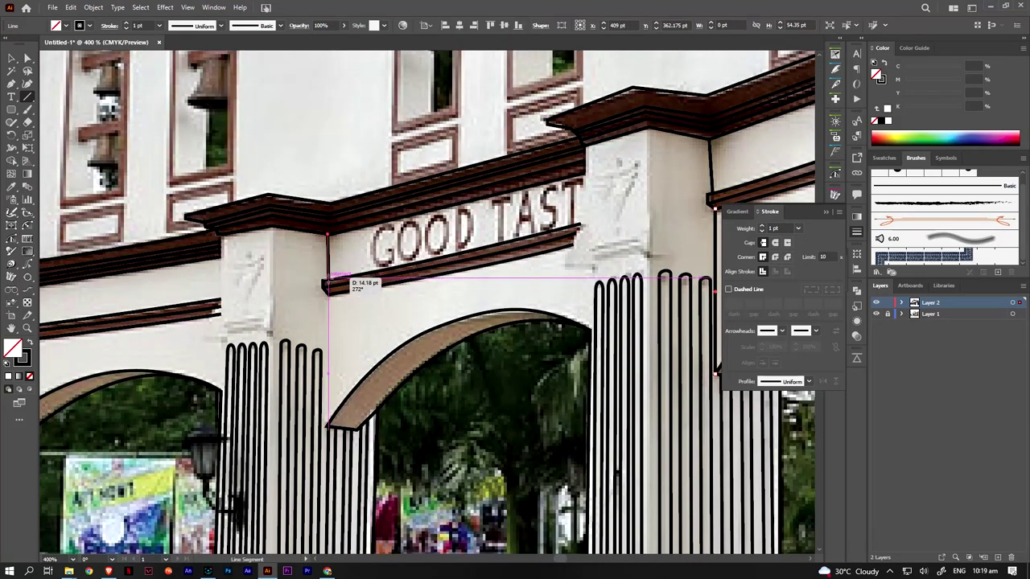
drag(327, 424, 327, 424)
scroll(338, 362, left, 5)
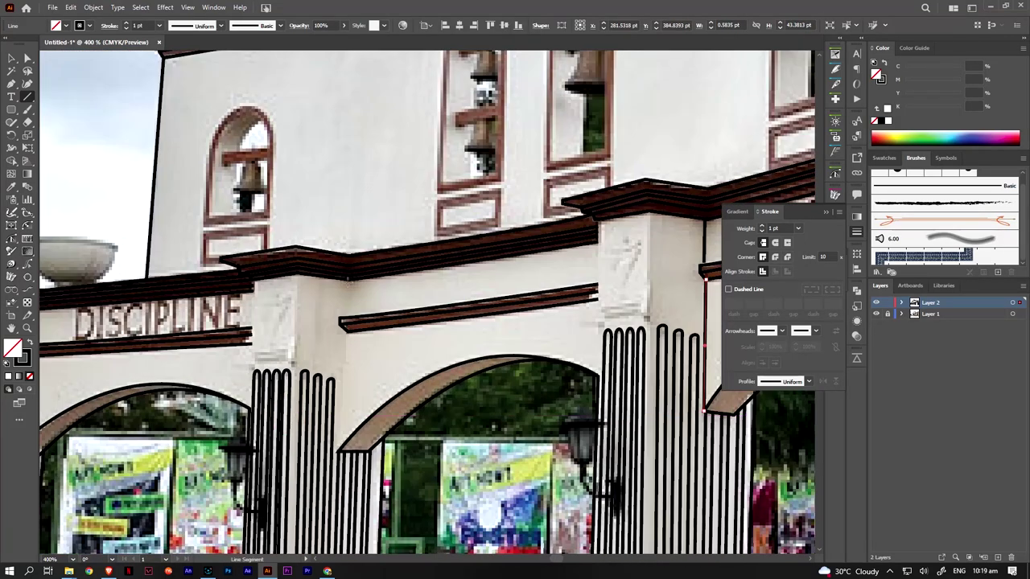
scroll(435, 284, left, 5)
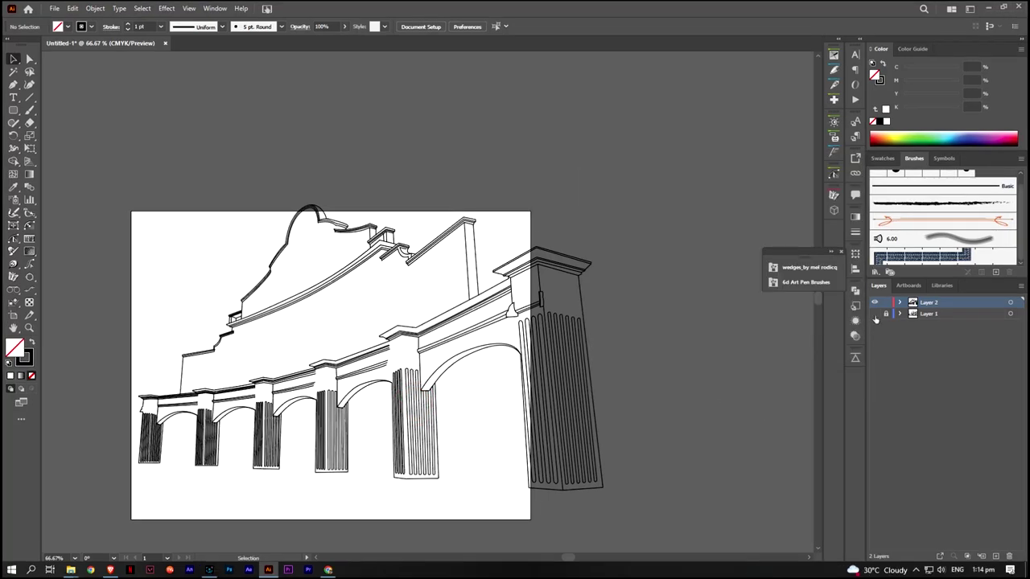
Show the reference photo on Layer 1 again and select the EXCELLENCE arch outline
click(874, 313)
scroll(526, 346, up, 5)
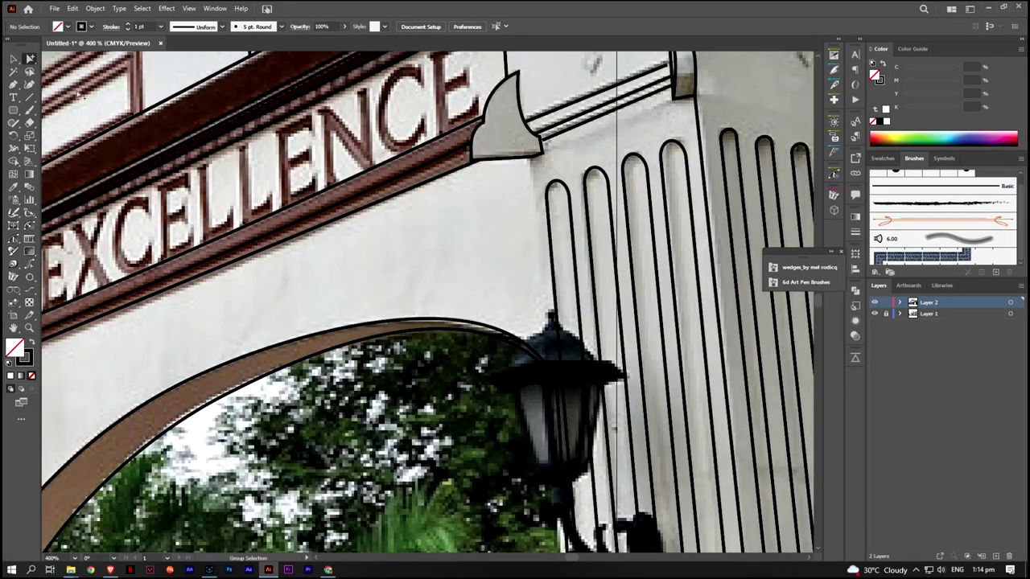
click(553, 355)
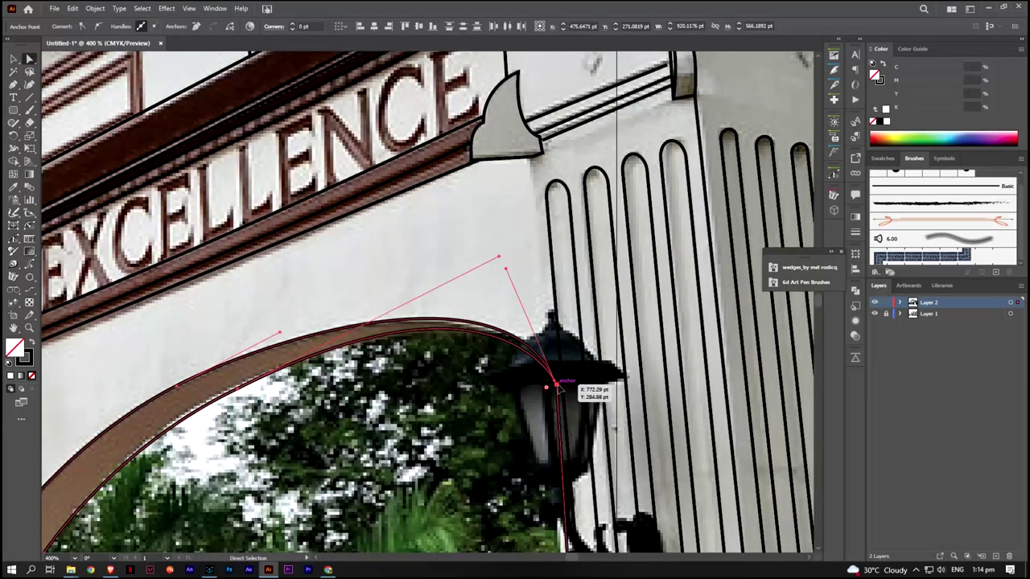
scroll(483, 394, down, 2)
scroll(450, 256, down, 2)
Draw a short pillar edge line from the plaque down to the lamp
key(backslash)
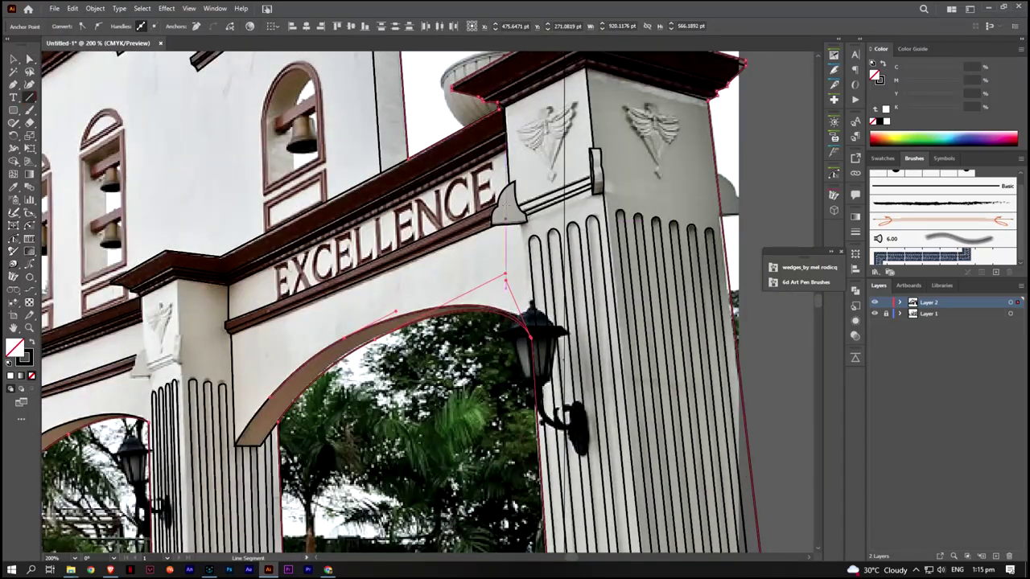
drag(519, 225, 518, 245)
drag(530, 326, 530, 332)
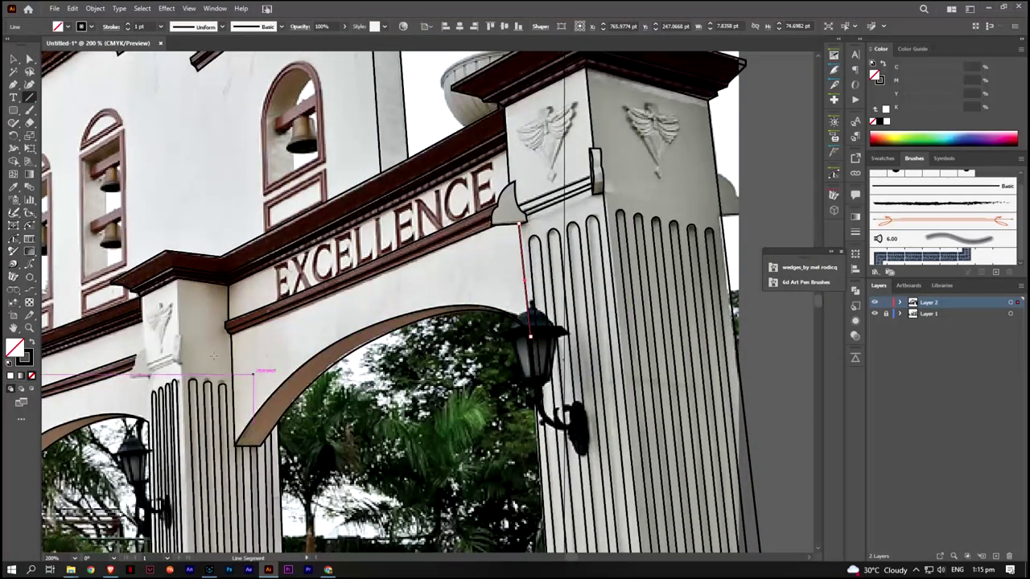
key(ctrl+minus)
scroll(184, 274, up, 5)
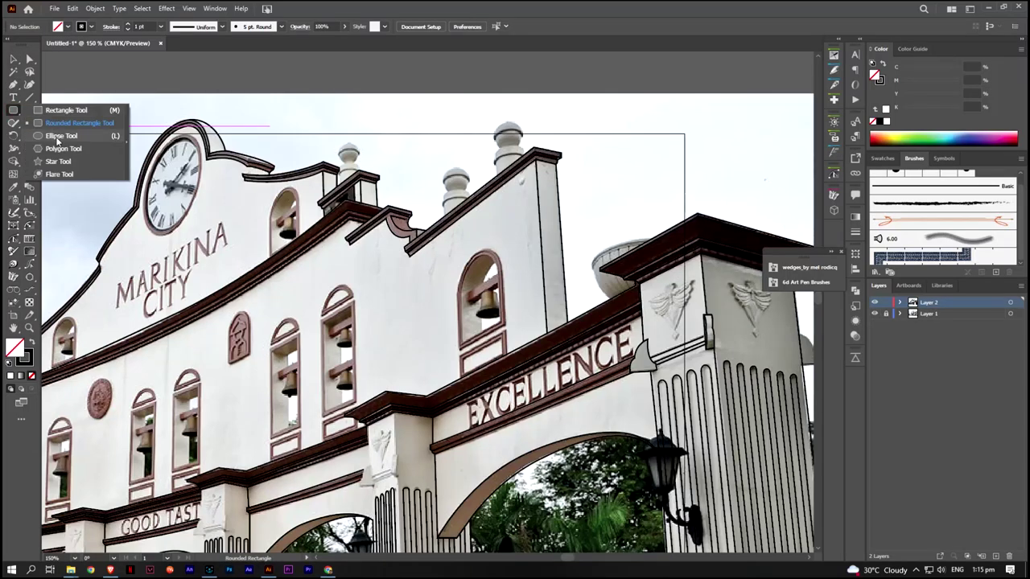
Draw a circle around the finial's knob, add a pointed tip, and unite them
drag(13, 111, 64, 138)
scroll(494, 141, up, 3)
drag(488, 105, 576, 184)
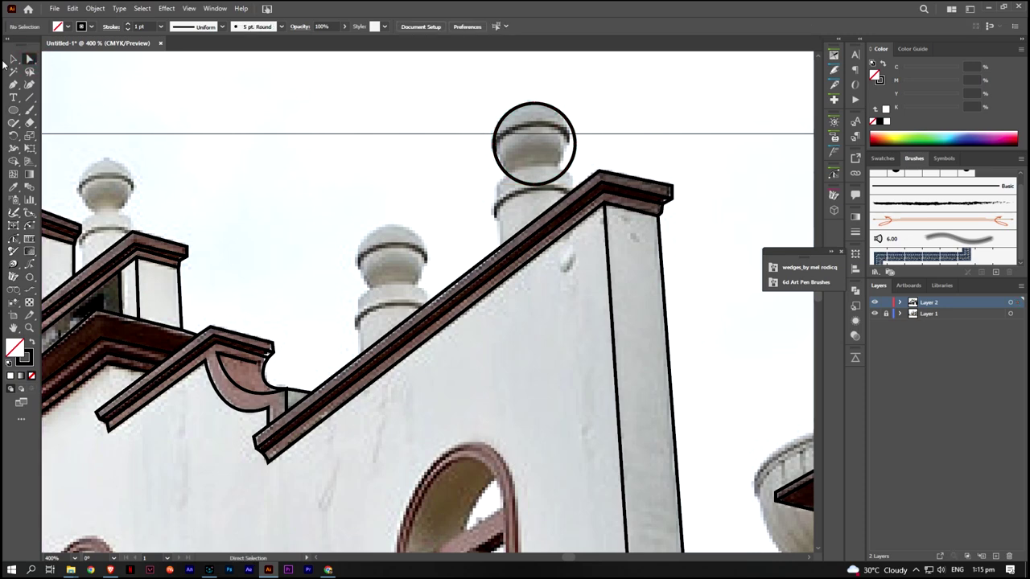
click(12, 83)
scroll(531, 84, up, 4)
click(516, 129)
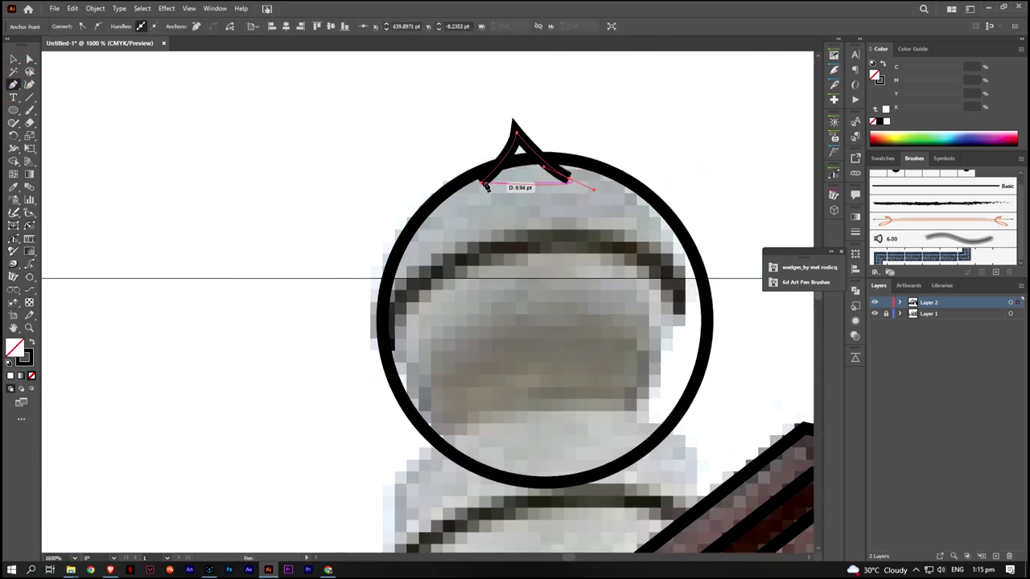
click(11, 60)
key(ctrl+a)
key(shift+ctrl+F9)
click(729, 313)
Draw an inner circle and a curved pen band across the knob joined to the existing stroke
key(ctrl+shift+a)
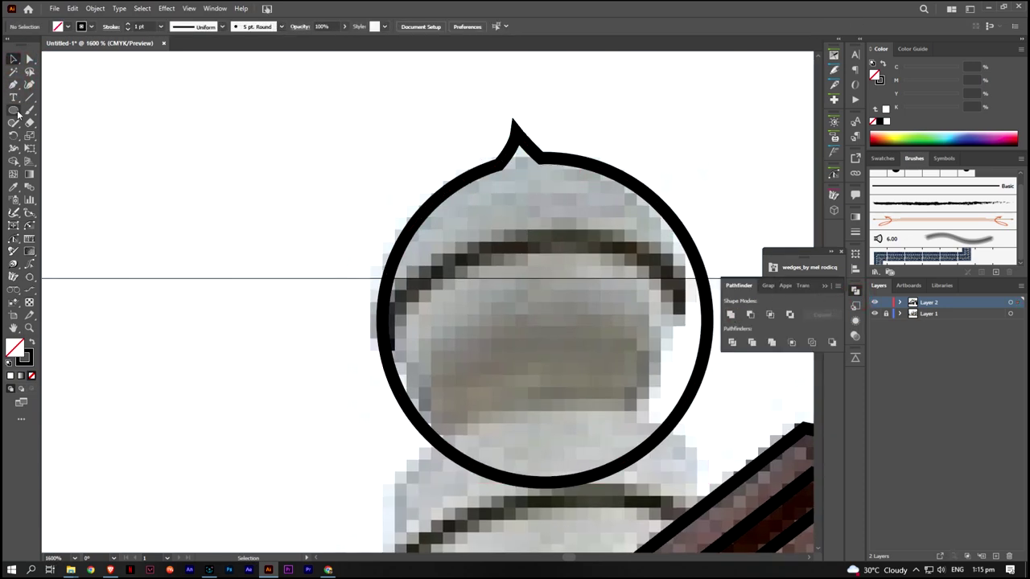
key(l)
drag(400, 212, 676, 488)
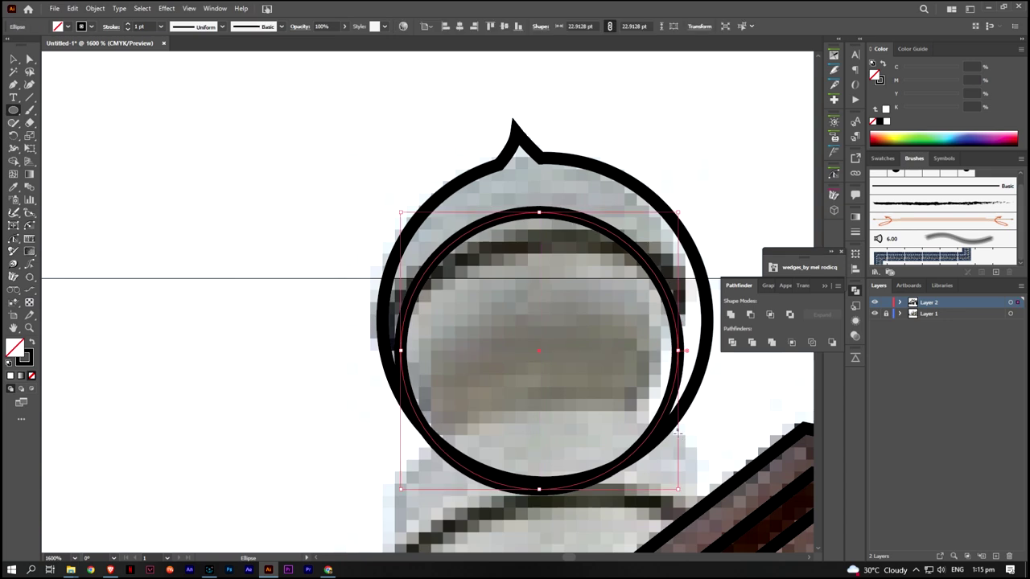
key(p)
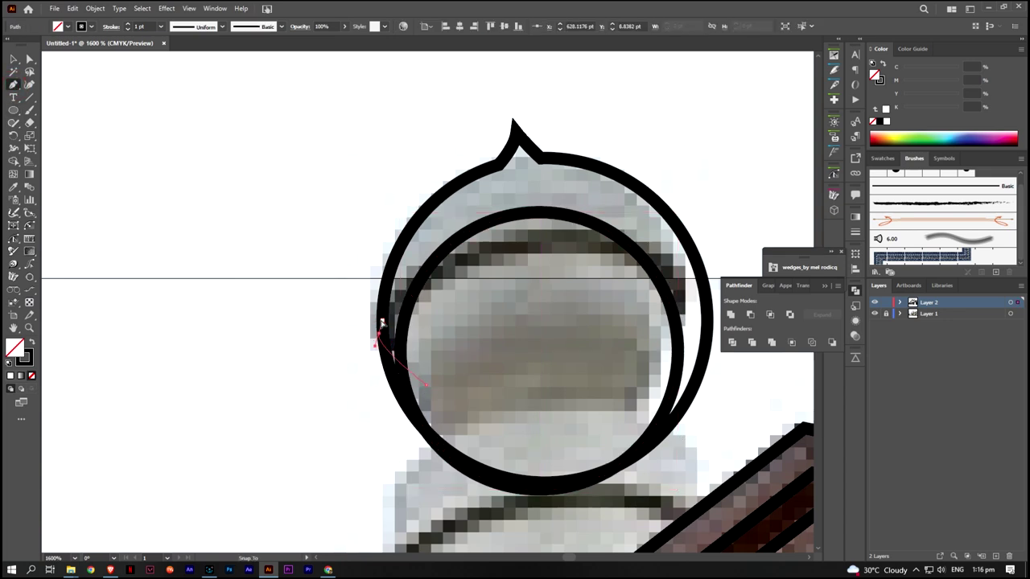
drag(524, 237, 601, 243)
drag(623, 288, 437, 248)
mouse_move(530, 308)
mouse_down()
mouse_move(551, 350)
mouse_move(503, 289)
mouse_up()
drag(239, 344, 252, 331)
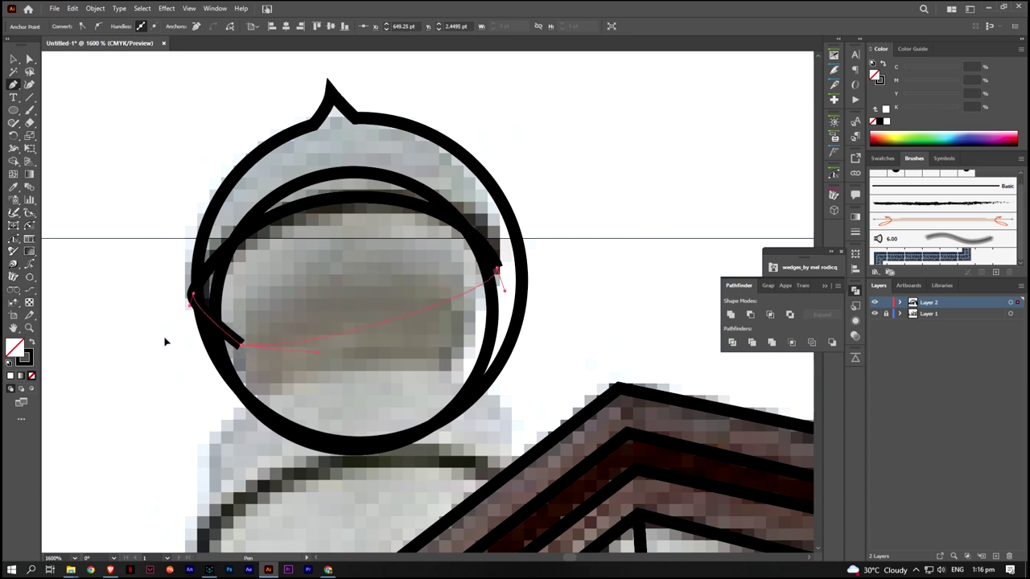
Shrink the outer finial outline to fit the knob and select the helmet circle and eye-shaped path
key(v)
click(527, 247)
drag(524, 437, 502, 426)
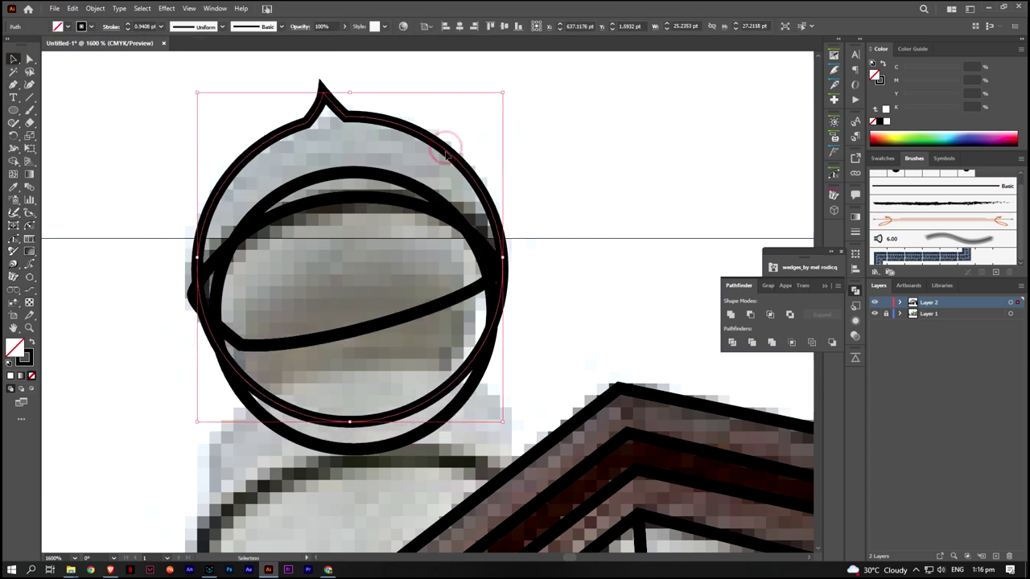
click(481, 241)
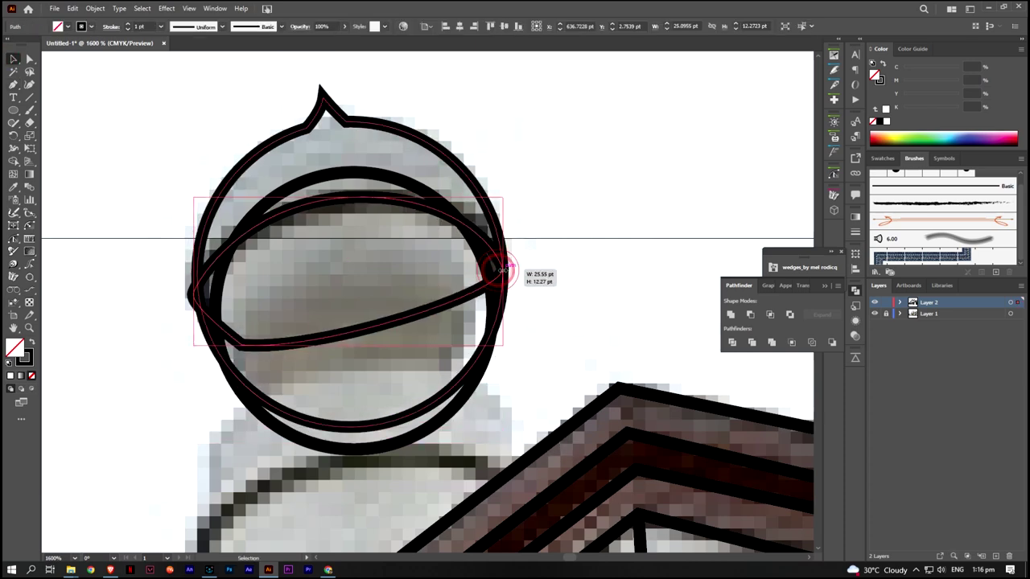
shift+click(196, 266)
Merge the upper helmet regions into one dome with the Shape Builder, then deselect
click(13, 160)
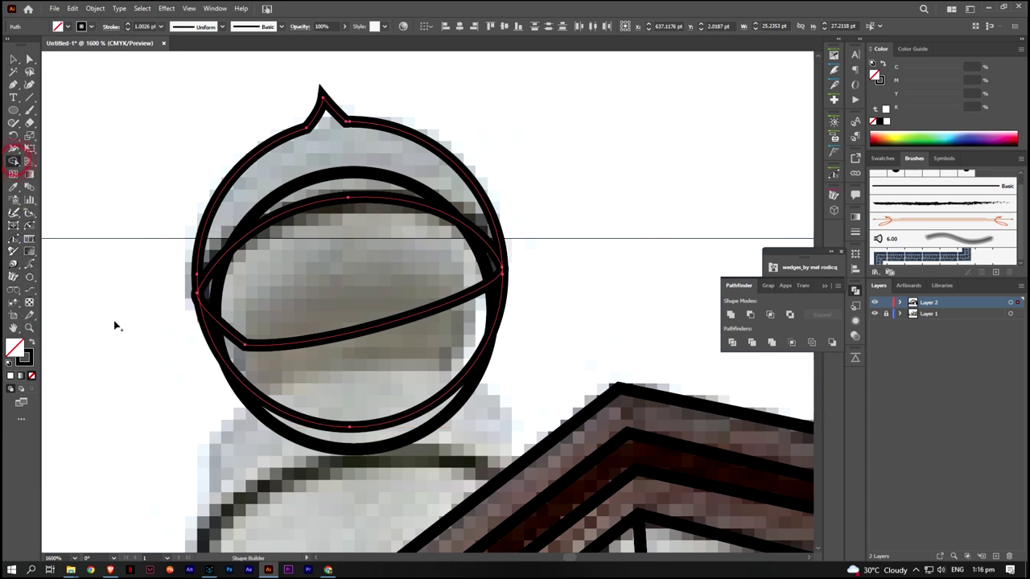
key(v)
drag(166, 416, 312, 314)
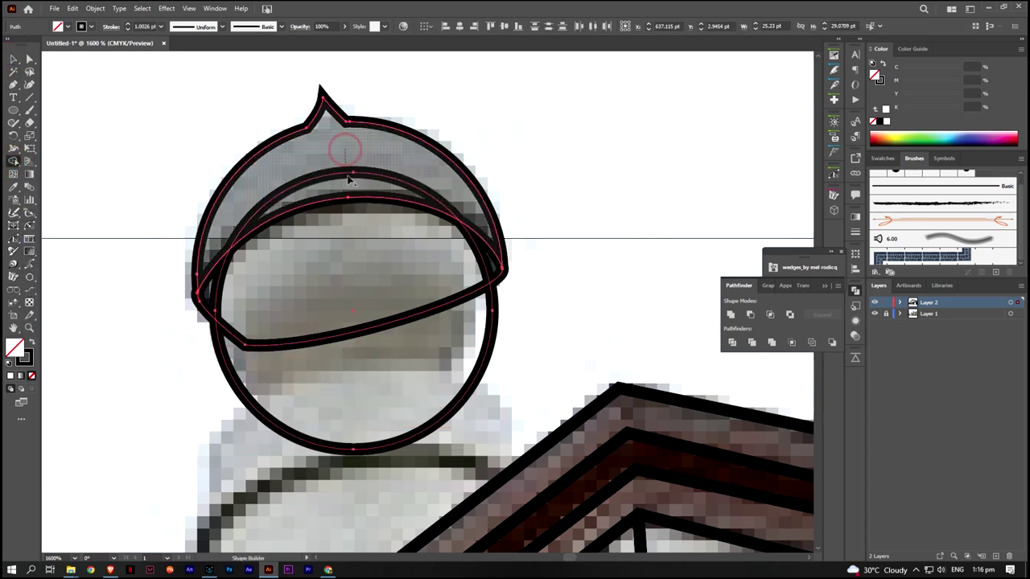
key(shift+m)
click(345, 150)
key(v)
click(856, 231)
click(593, 305)
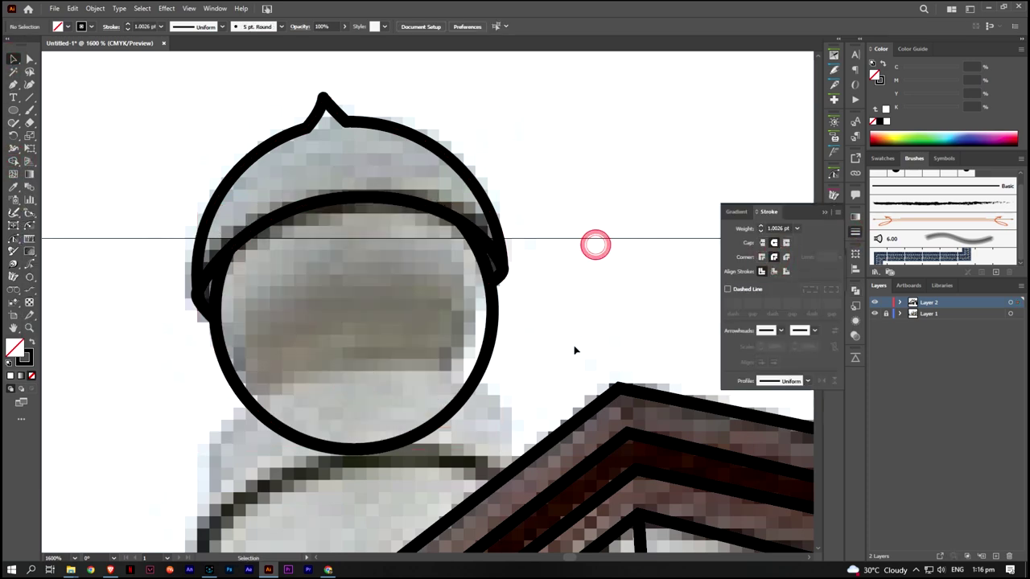
scroll(574, 349, down, 2)
Pen-draw the finial collar's curved top edge below the dome, undoing a stray closed path
click(382, 385)
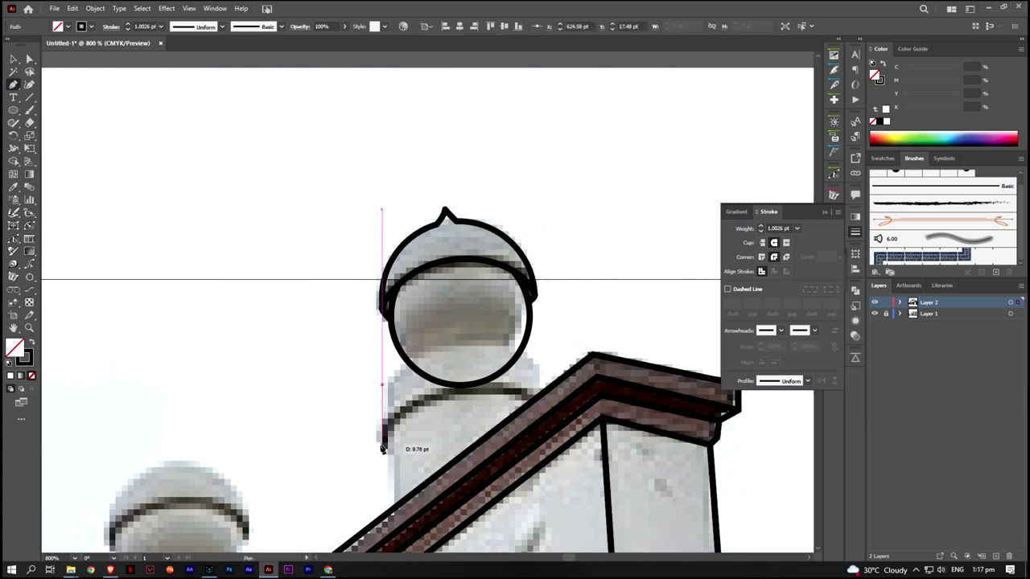
click(382, 447)
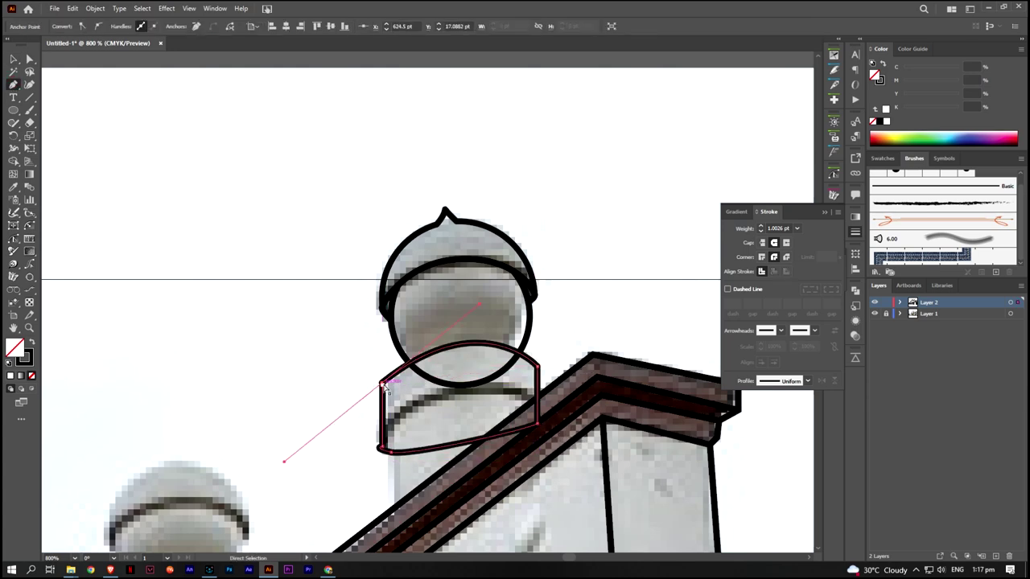
drag(385, 386, 301, 471)
click(378, 438)
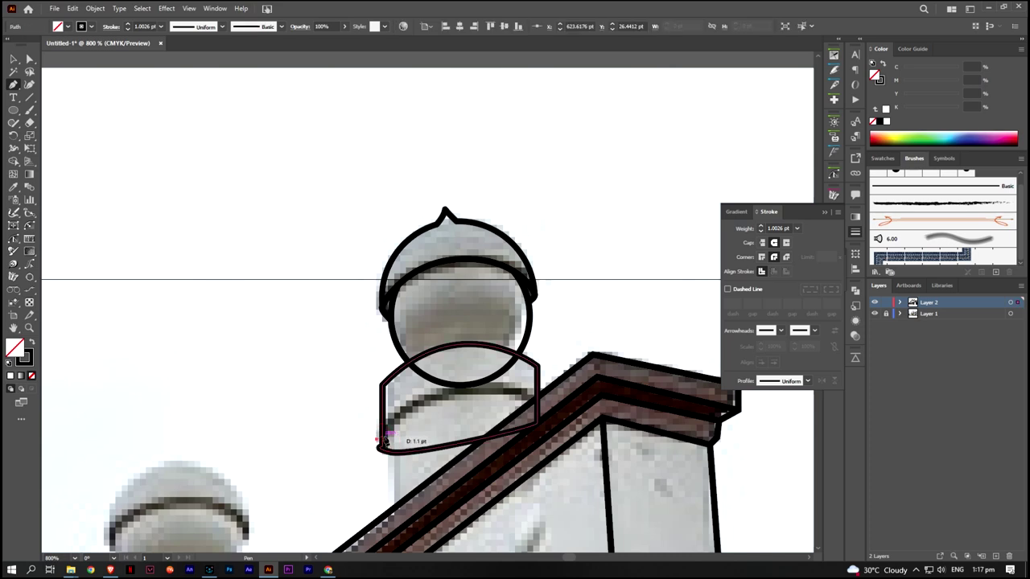
click(359, 483)
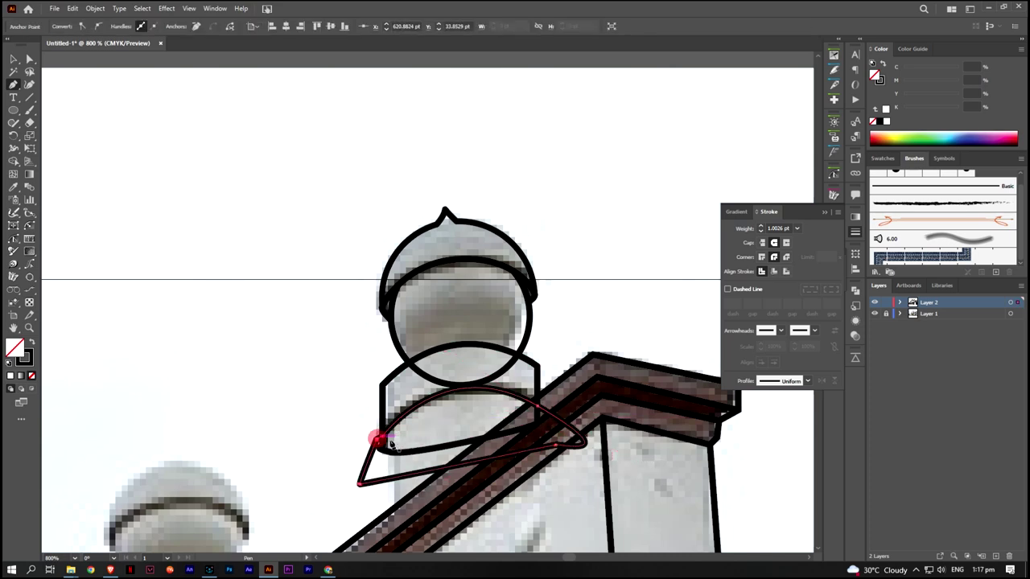
key(ctrl+z)
key(ctrl+z)
key(p)
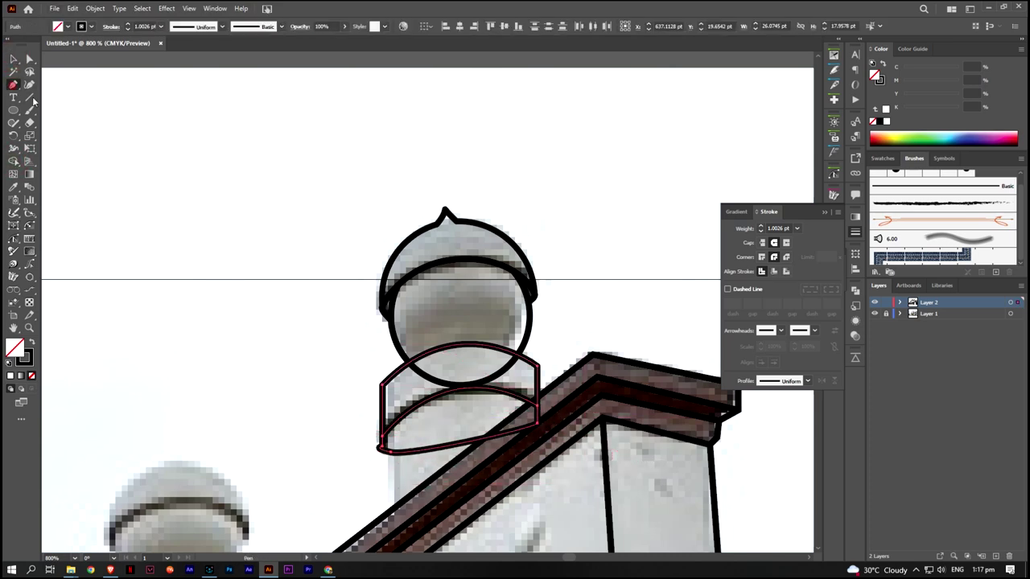
Move the collar's bottom curve to the right to fit the finial
key(ctrl+plus)
key(ctrl+plus)
ctrl+click(196, 290)
click(369, 312)
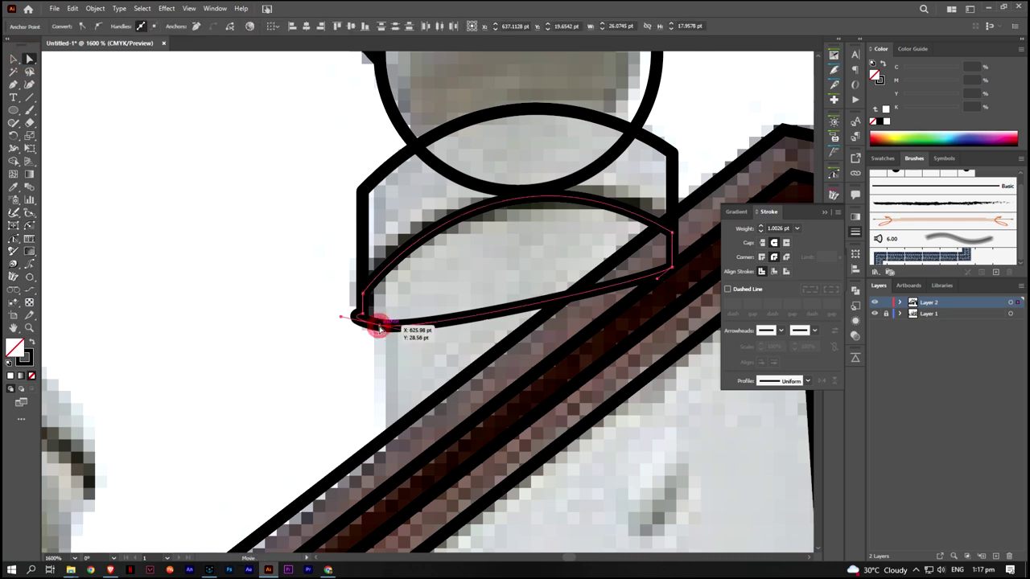
drag(368, 320, 432, 332)
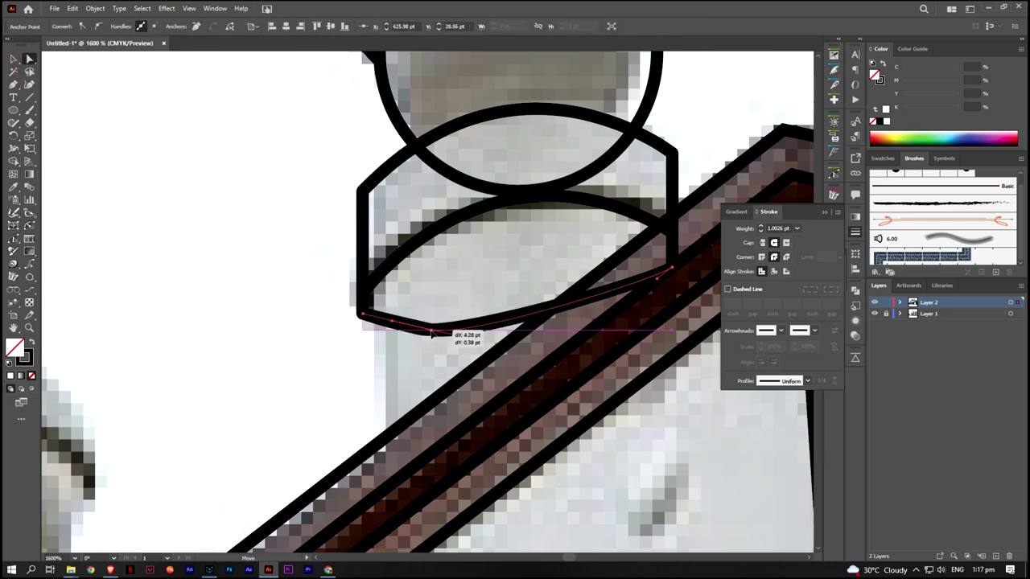
Trace and close the finial base outline with a curved right edge
ctrl+click(336, 262)
click(385, 455)
click(382, 271)
click(456, 153)
click(555, 147)
drag(625, 174, 659, 217)
click(658, 354)
Merge the finial base regions with the Shape Builder and select the whole finial outline
click(384, 454)
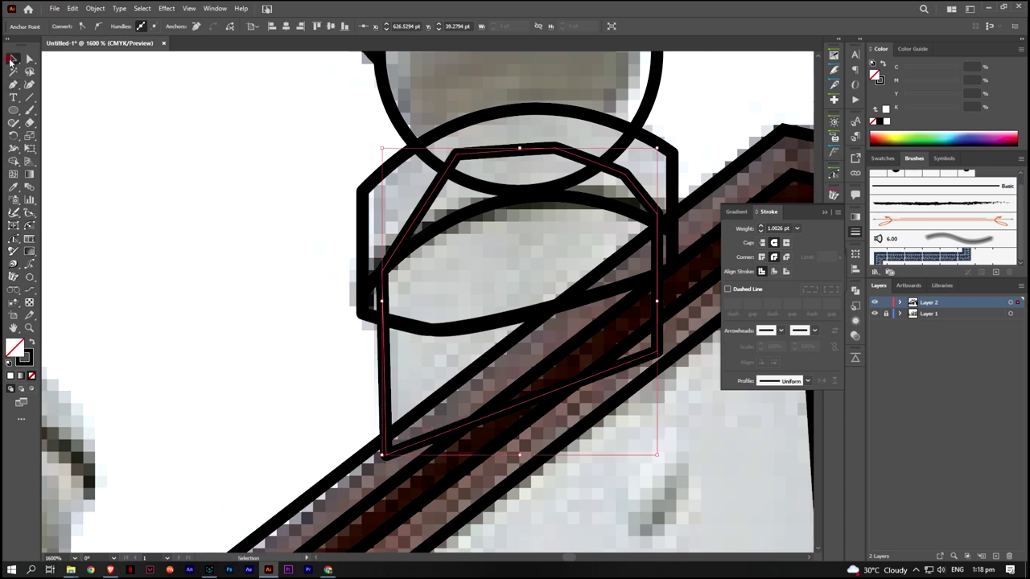
click(14, 59)
key(ctrl+a)
click(13, 160)
mouse_move(410, 176)
mouse_down()
mouse_move(471, 205)
mouse_move(418, 356)
mouse_up()
key(ctrl+shift+a)
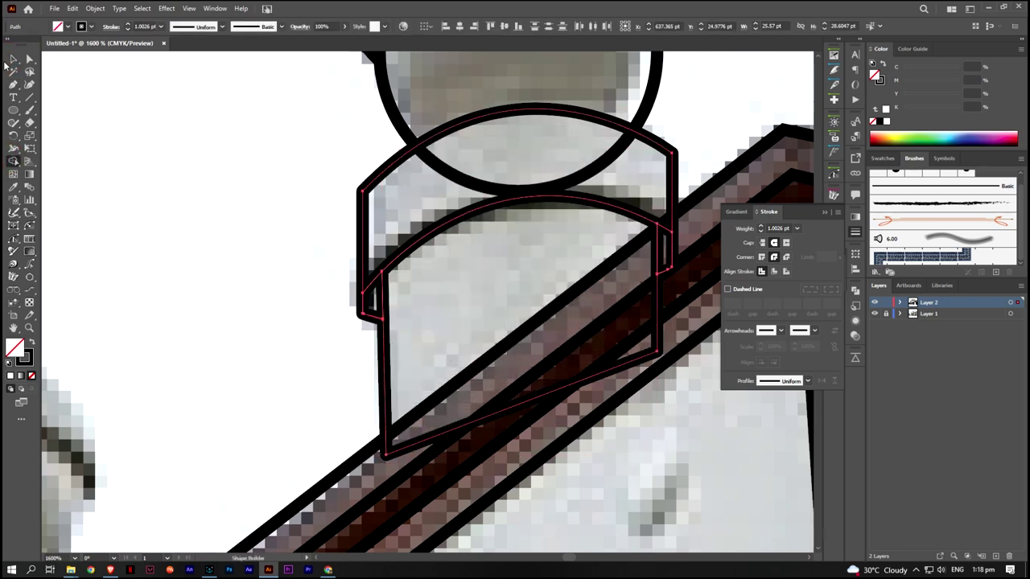
key(v)
scroll(137, 161, down, 3)
scroll(138, 161, down, 2)
drag(305, 103, 428, 238)
Alt-drag finial copies onto two more finials, resizing each to fit
drag(410, 201, 271, 322)
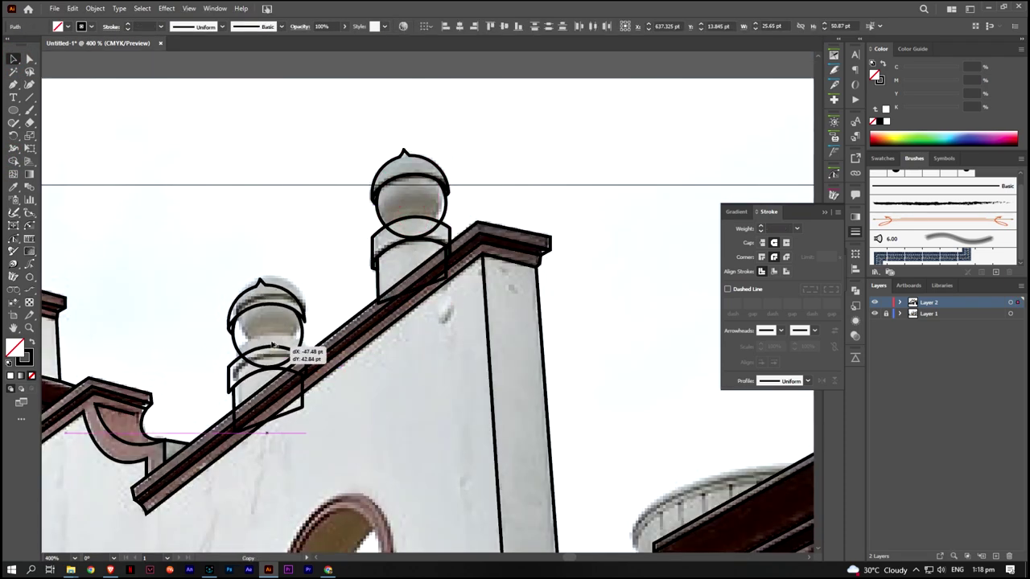
drag(310, 367, 308, 418)
scroll(340, 409, left, 5)
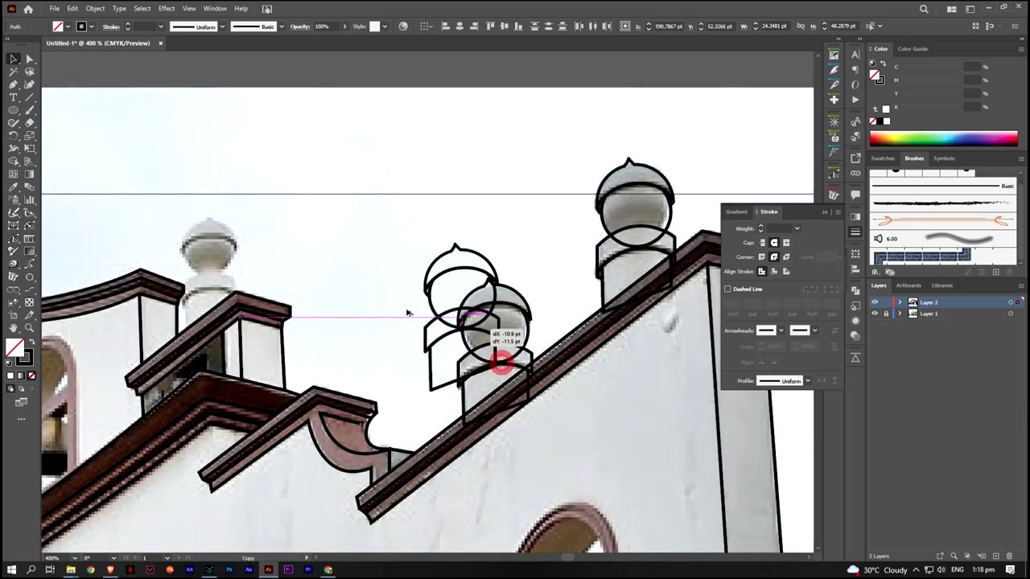
drag(501, 356, 220, 300)
drag(259, 351, 242, 295)
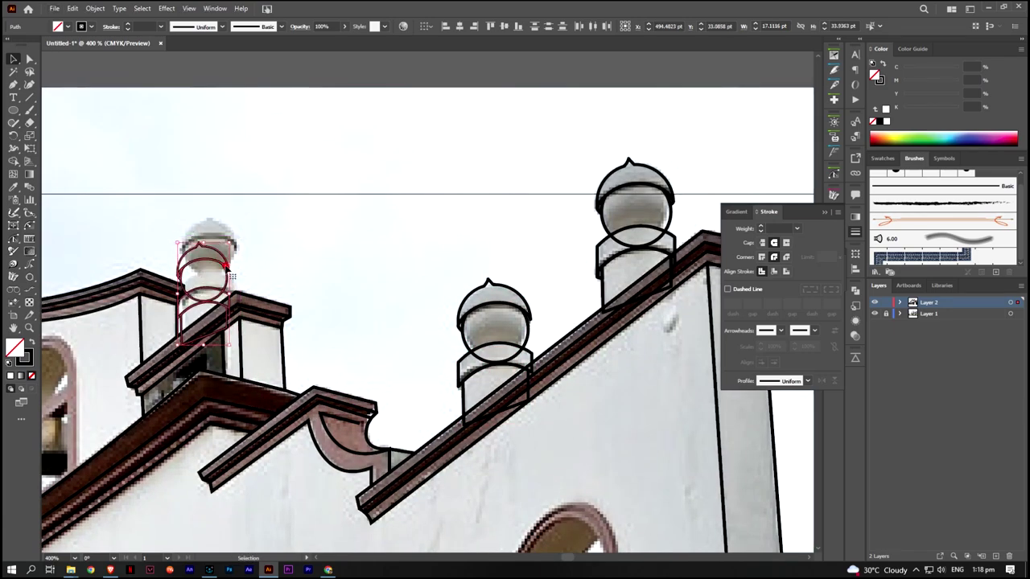
Place a finial copy on the clock-tower finial and align it
key(ctrl+minus)
key(ctrl+minus)
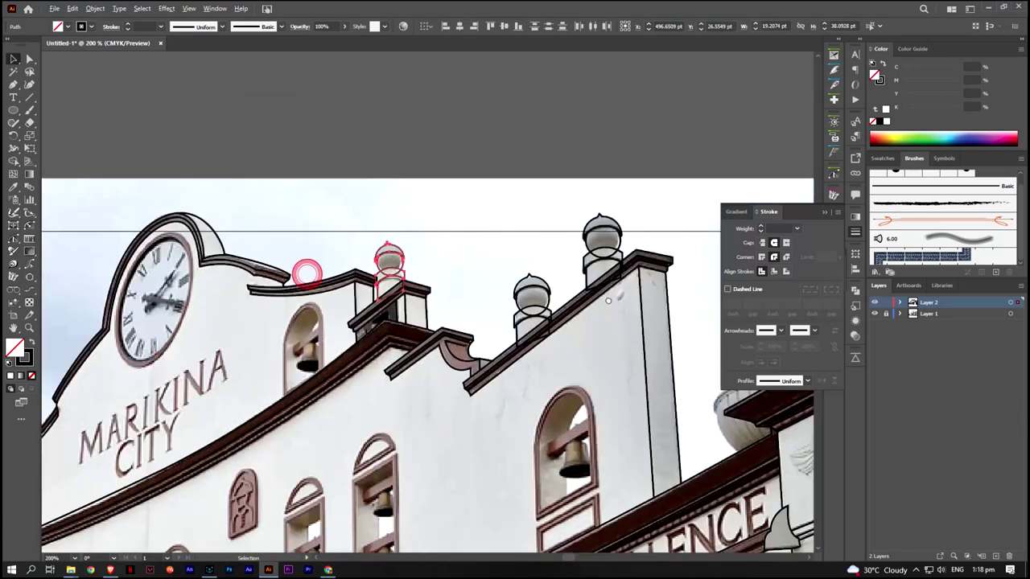
drag(298, 268, 551, 133)
mouse_move(645, 129)
mouse_down()
mouse_move(215, 369)
mouse_move(219, 376)
mouse_up()
key(ctrl+plus)
key(ctrl+plus)
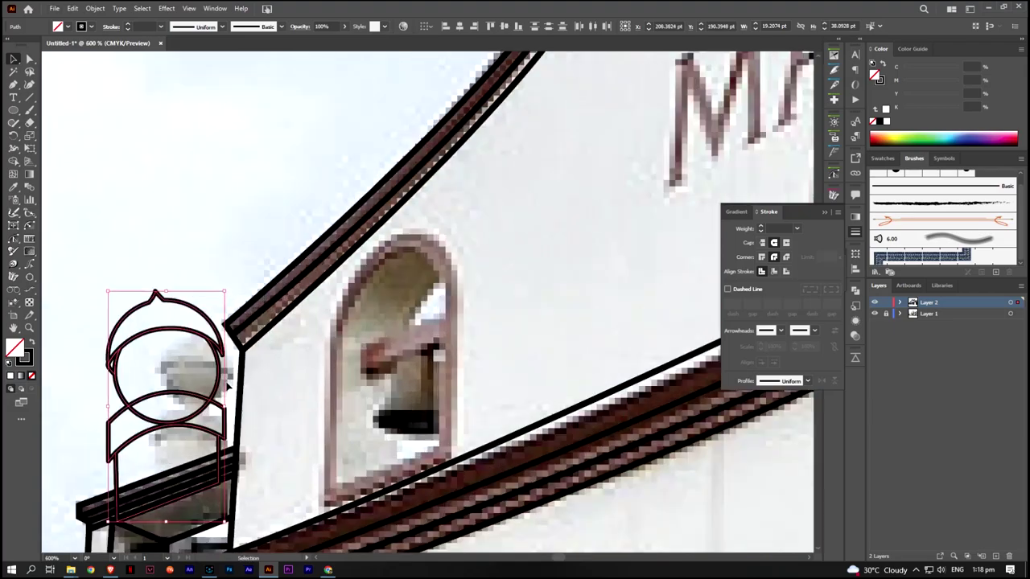
key(ctrl+plus)
key(ctrl+plus)
scroll(321, 322, left, 5)
mouse_move(507, 257)
mouse_down()
mouse_move(509, 284)
mouse_move(531, 275)
mouse_up()
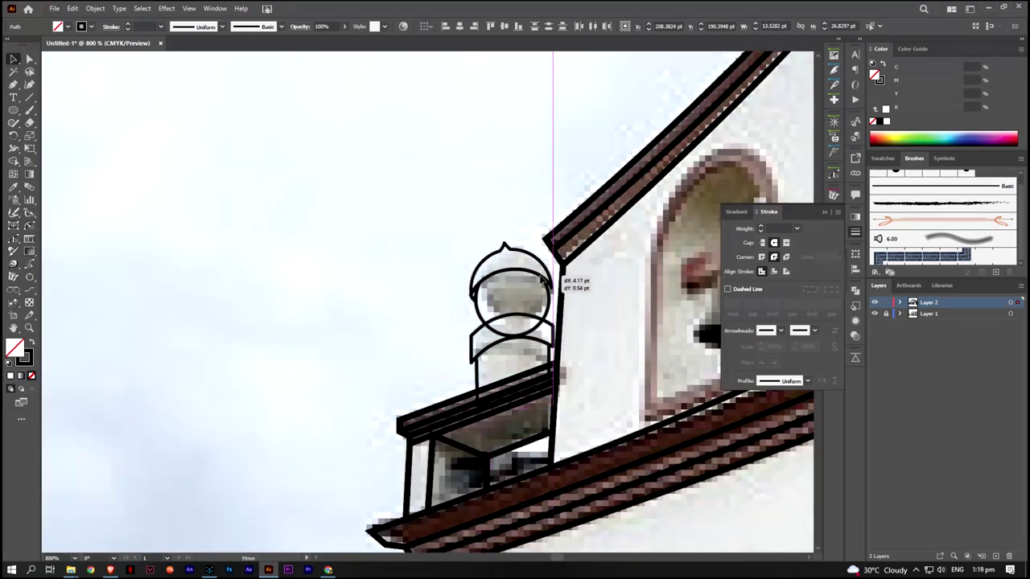
Copy the finial onto the lower roof finial and the left finial of the pair
key(ctrl+minus)
key(ctrl+minus)
key(ctrl+plus)
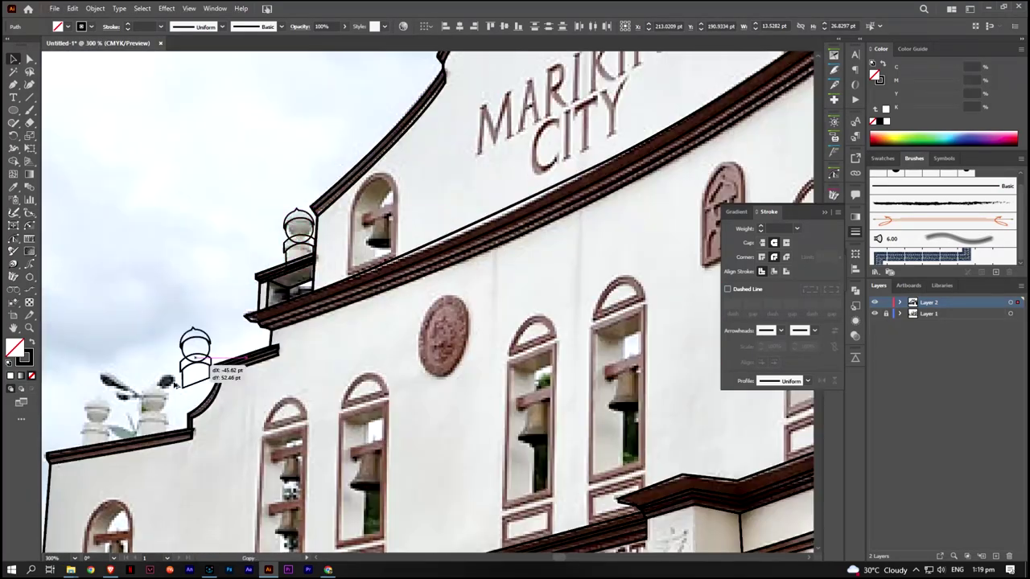
drag(175, 385, 133, 439)
key(ctrl+plus)
key(ctrl+plus)
key(ctrl+plus)
drag(536, 203, 537, 207)
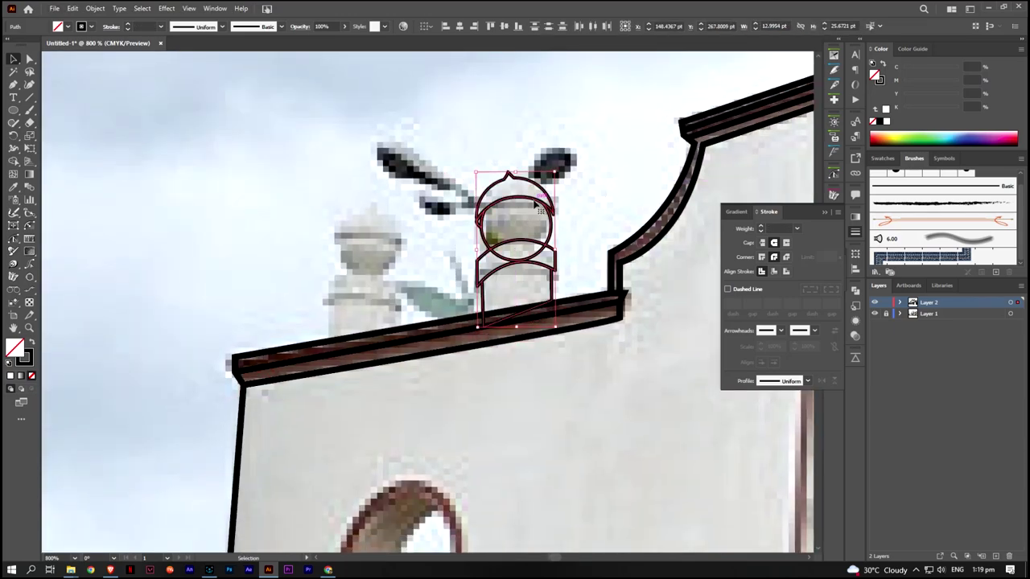
mouse_move(547, 261)
mouse_down()
mouse_move(398, 294)
mouse_move(370, 277)
mouse_up()
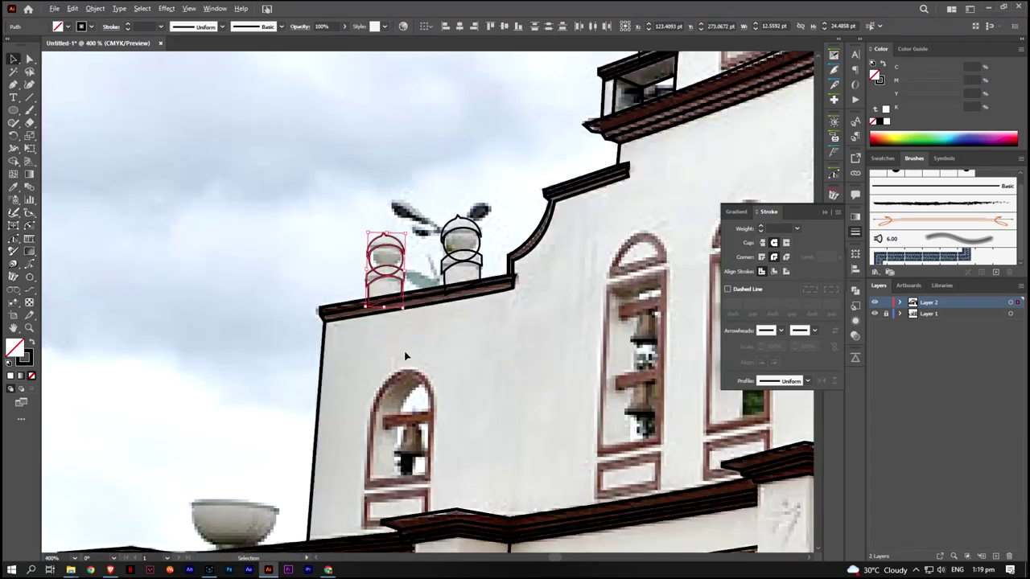
key(ctrl+minus)
key(ctrl+minus)
key(ctrl+minus)
key(ctrl+plus)
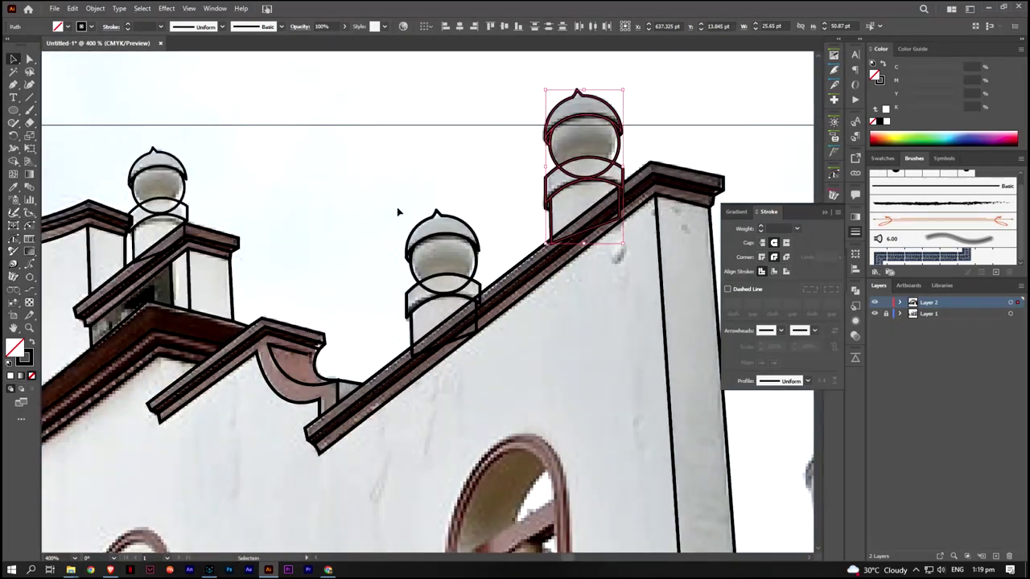
Select the paired finials' outline pieces and merge them with Shape Builder
click(436, 301)
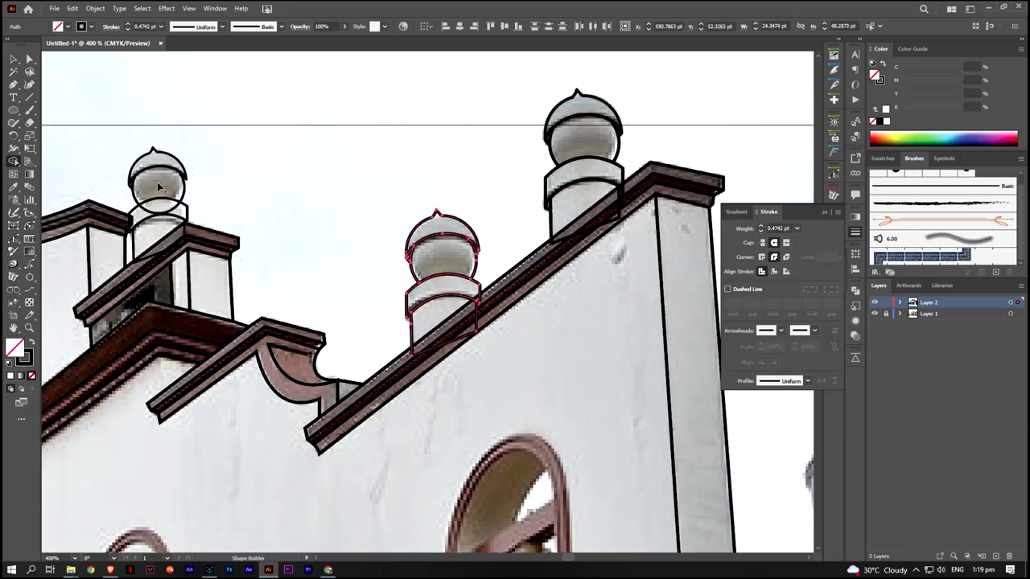
click(165, 211)
key(ctrl+minus)
key(ctrl+plus)
key(ctrl+plus)
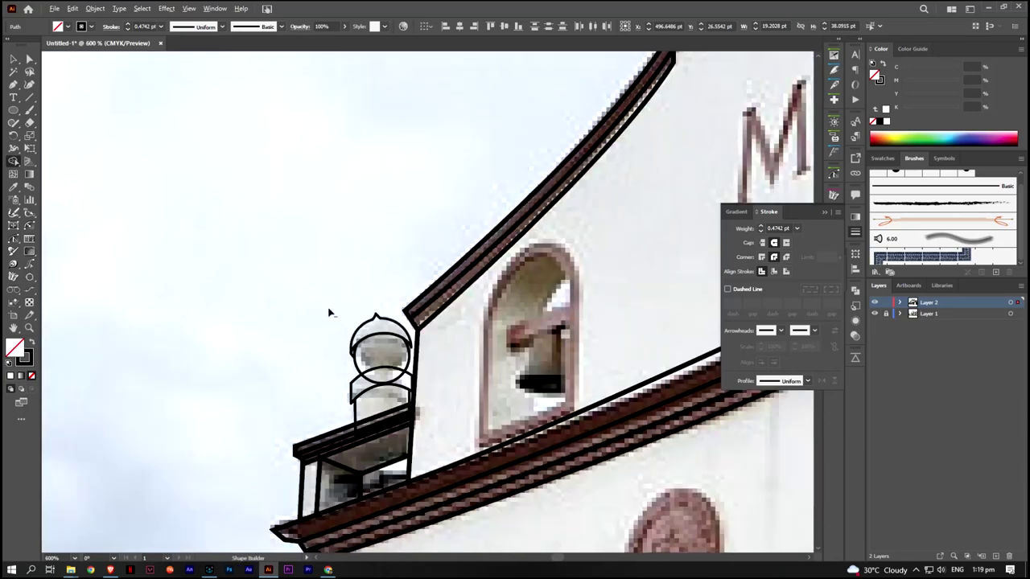
key(ctrl+minus)
key(ctrl+plus)
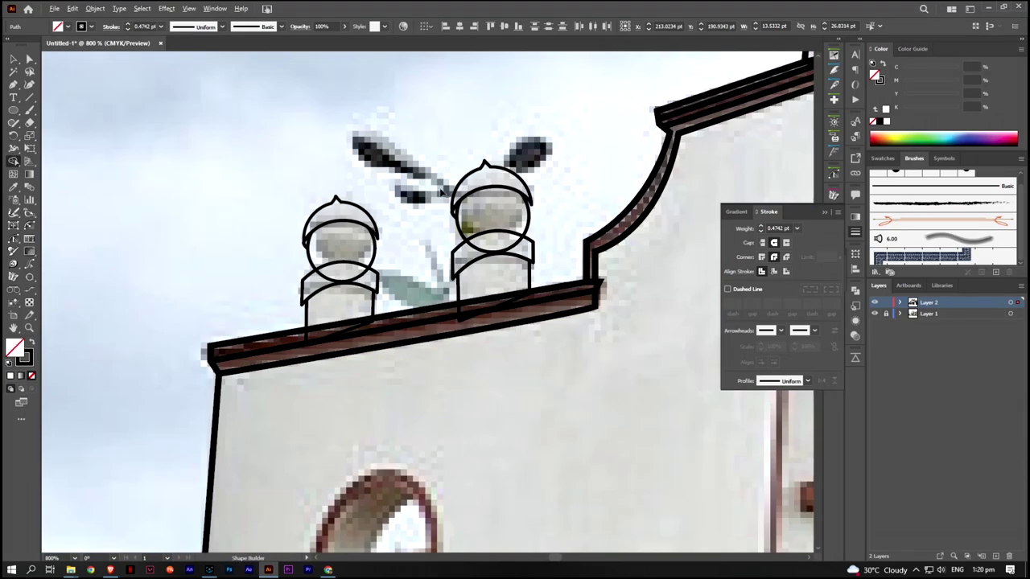
click(489, 241)
click(313, 284)
click(271, 322)
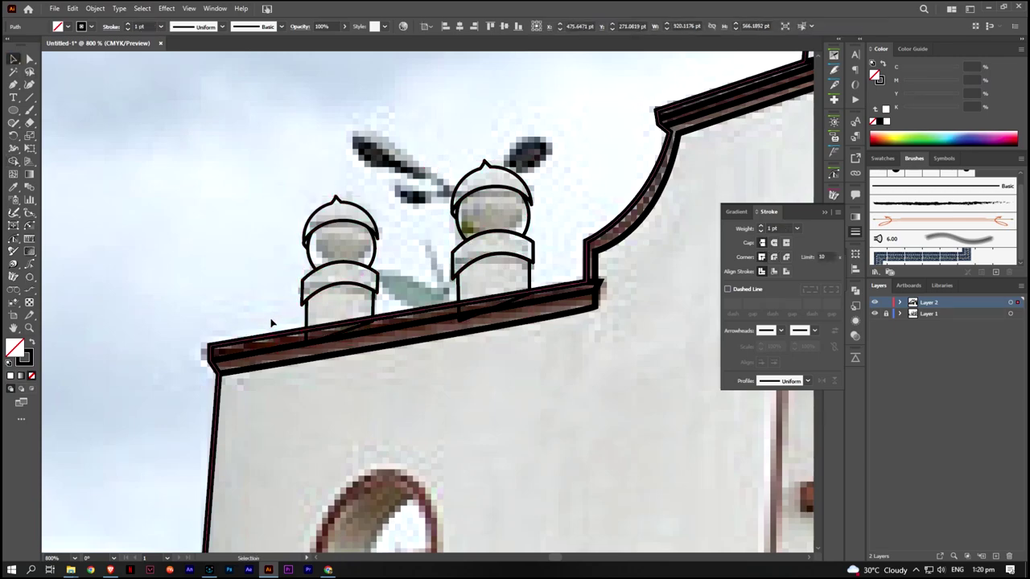
click(375, 303)
click(14, 161)
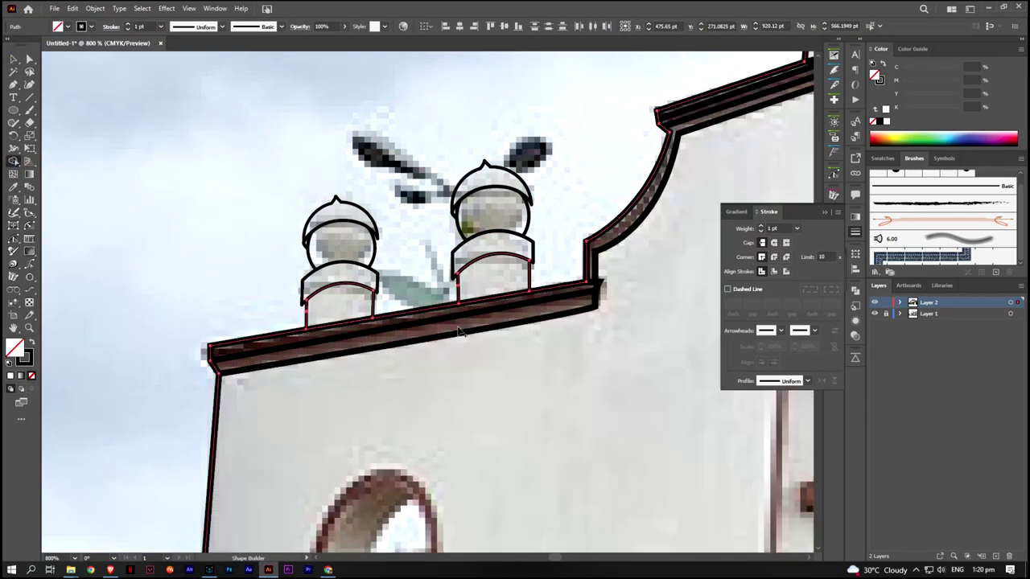
Select the clock-tower finial with its roof and merge them with Shape Builder
key(ctrl+minus)
key(ctrl+plus)
key(ctrl+plus)
key(v)
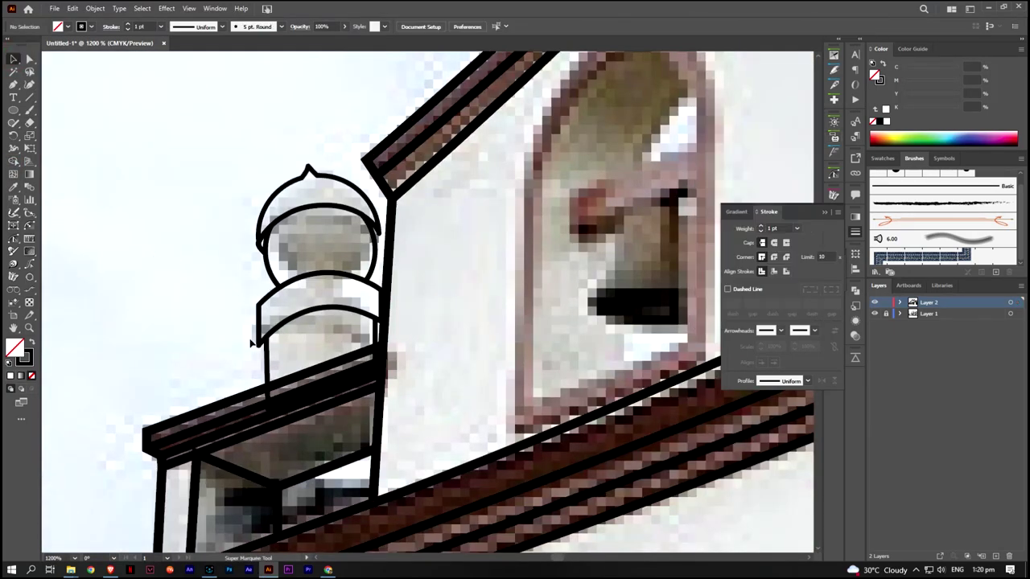
click(254, 344)
click(15, 162)
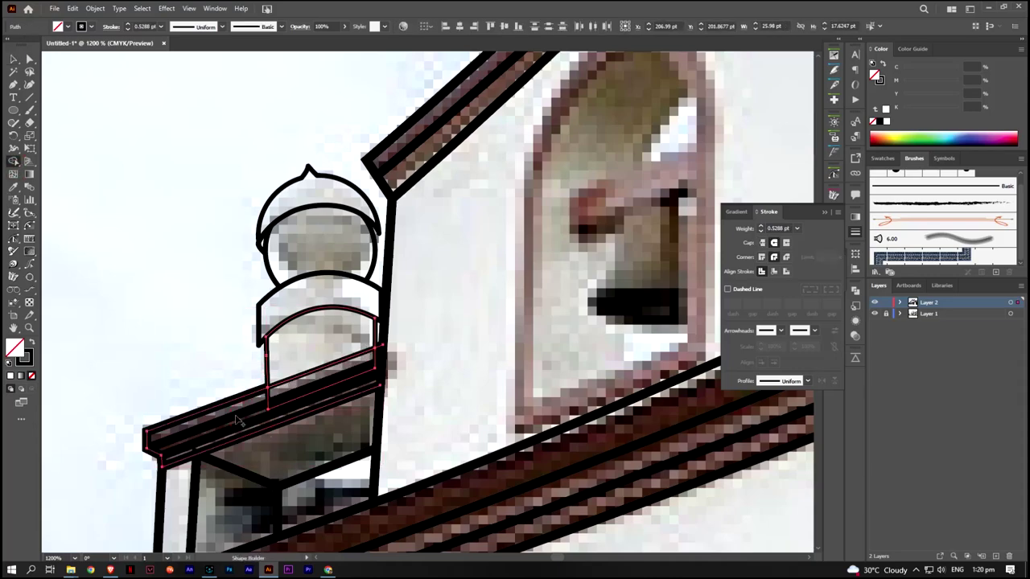
Select the next finial with its upper collar arch and merge them with Shape Builder
key(ctrl+minus)
key(ctrl+plus)
key(v)
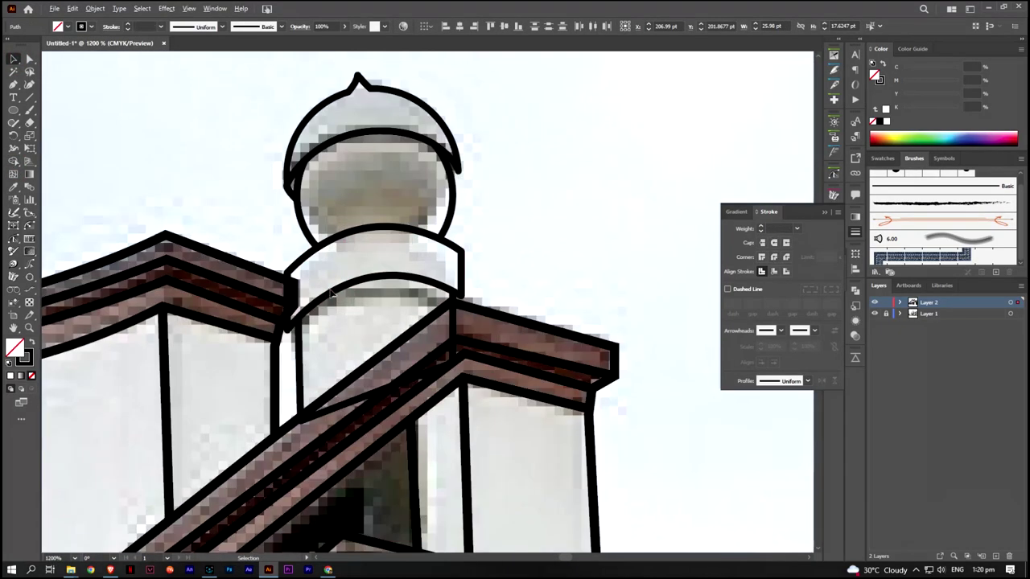
shift+click(288, 274)
key(shift+m)
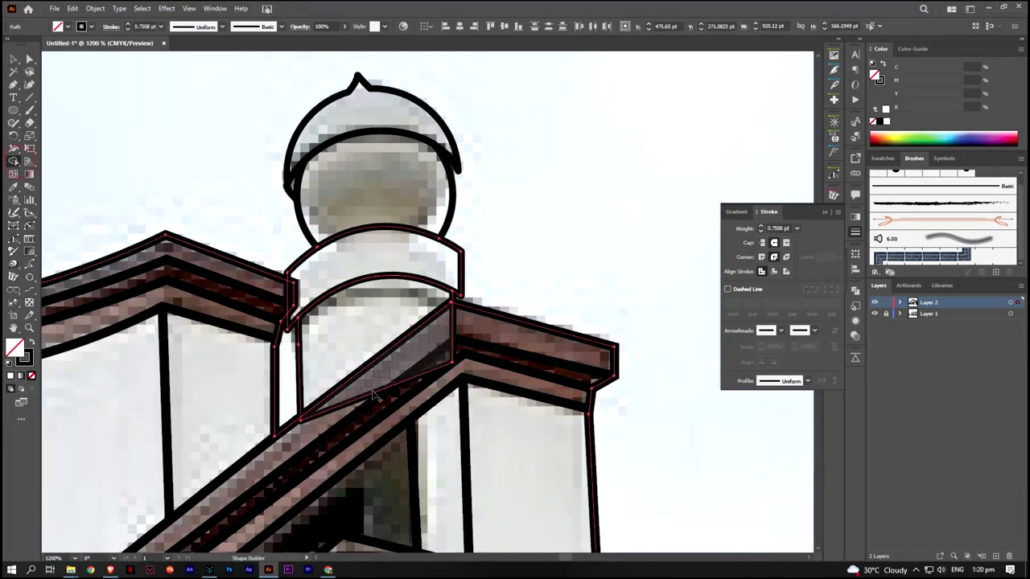
scroll(299, 362, down, 2)
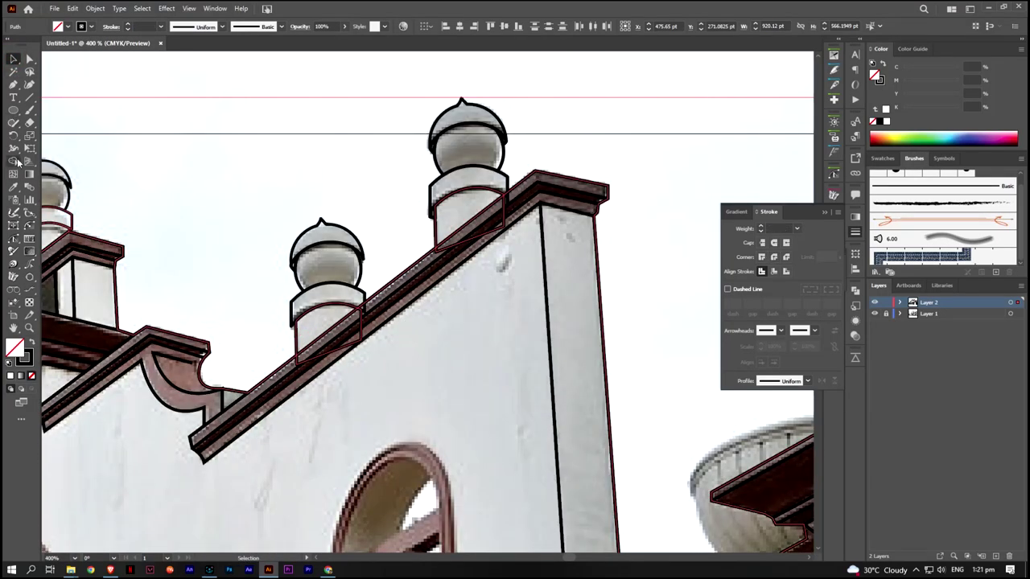
Outline the round medallion with an ellipse tilted to match it
scroll(480, 201, up, 3)
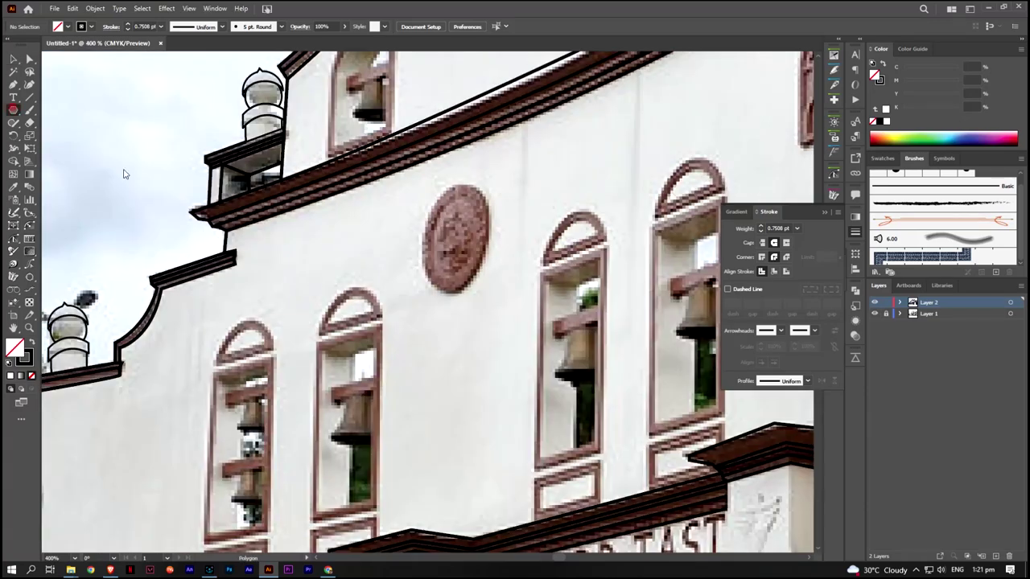
drag(422, 241, 479, 253)
key(ctrl+z)
key(l)
mouse_move(425, 187)
mouse_down()
mouse_move(493, 302)
mouse_move(489, 294)
mouse_up()
drag(487, 181, 495, 187)
click(14, 59)
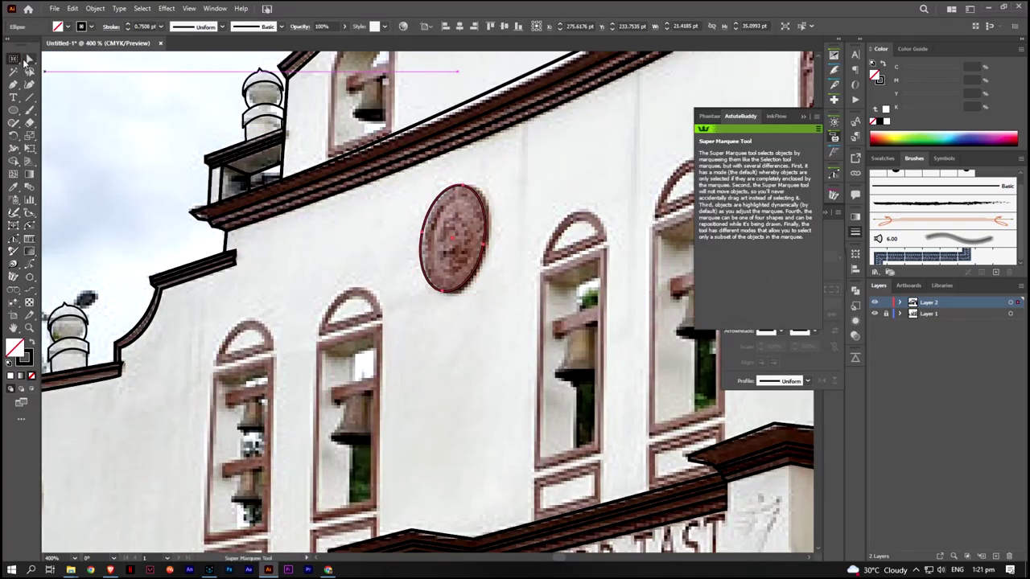
Switch to the Pen tool and bring the arched plaque into view
scroll(494, 232, down, 1)
key(p)
drag(494, 233, 260, 370)
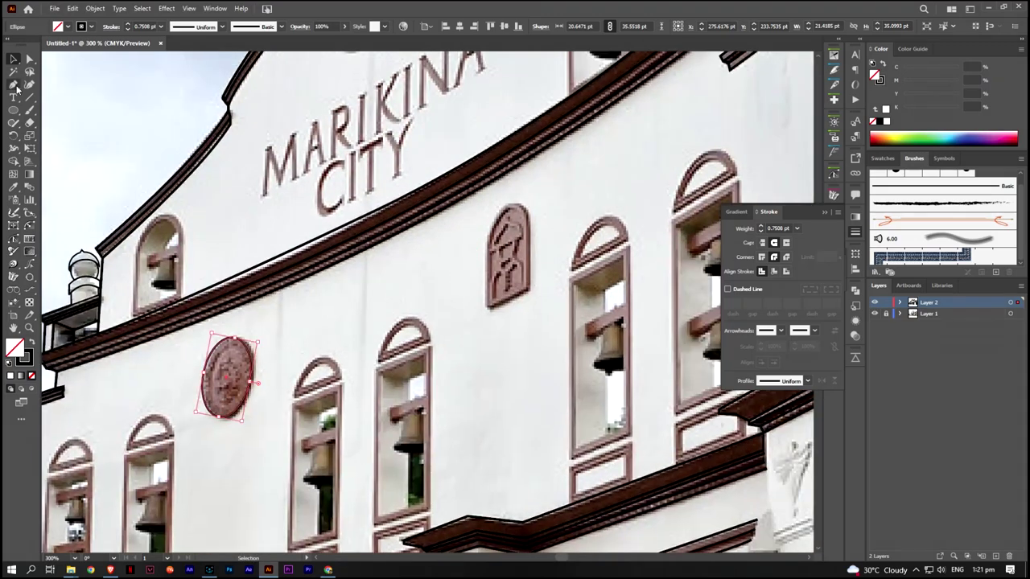
scroll(500, 355, up, 2)
Draw the plaque's closed outline and round its top corners into an arch
click(577, 317)
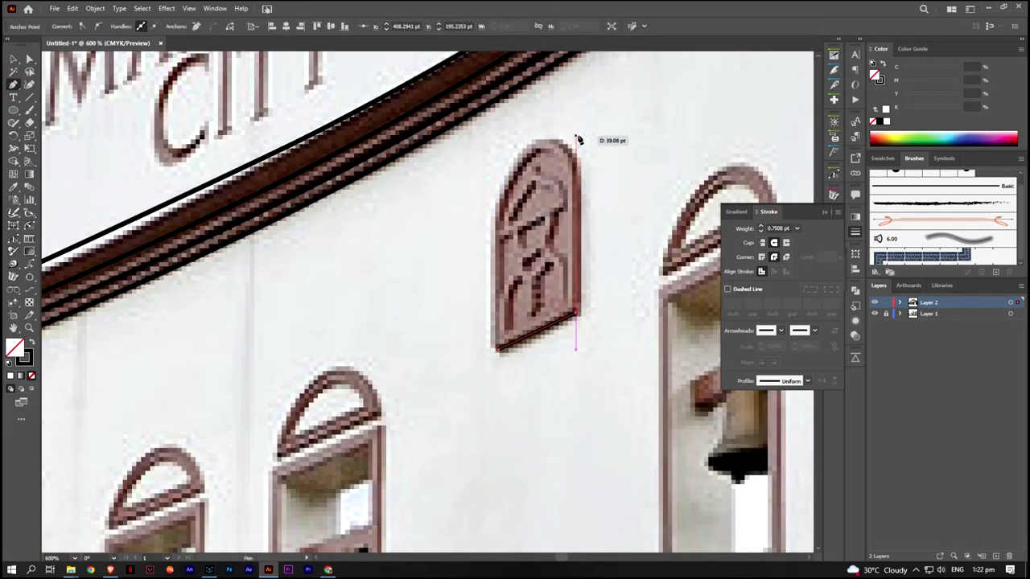
click(576, 119)
click(500, 352)
key(a)
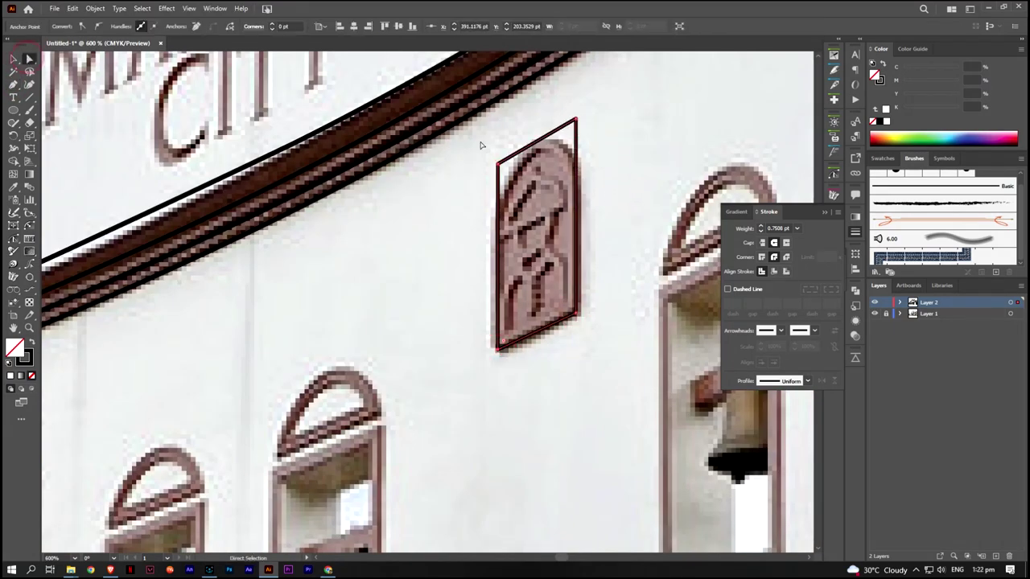
drag(571, 127, 565, 173)
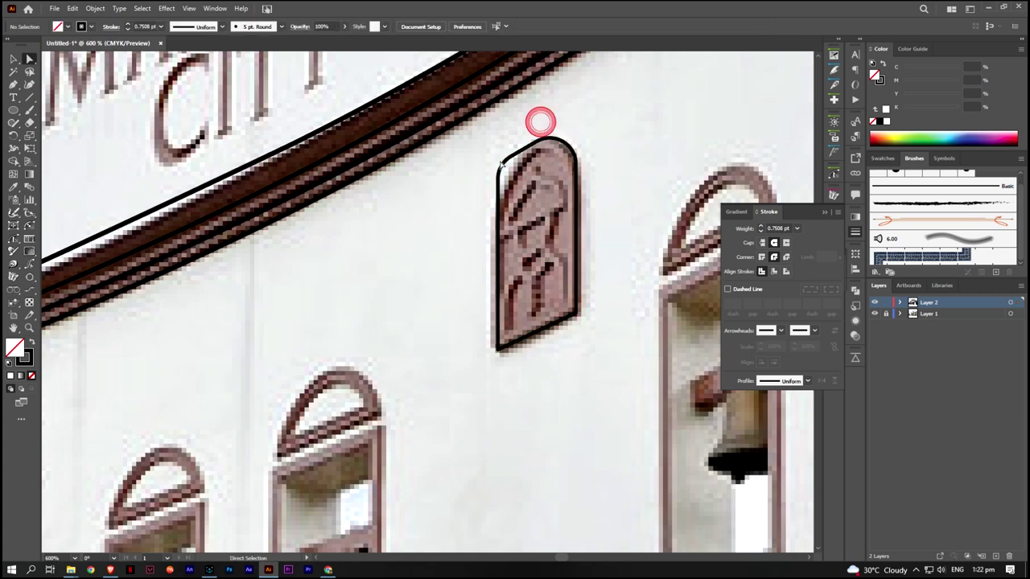
drag(539, 120, 546, 211)
Add an inner -2 pt offset outline to the plaque and fit it
click(12, 59)
click(95, 8)
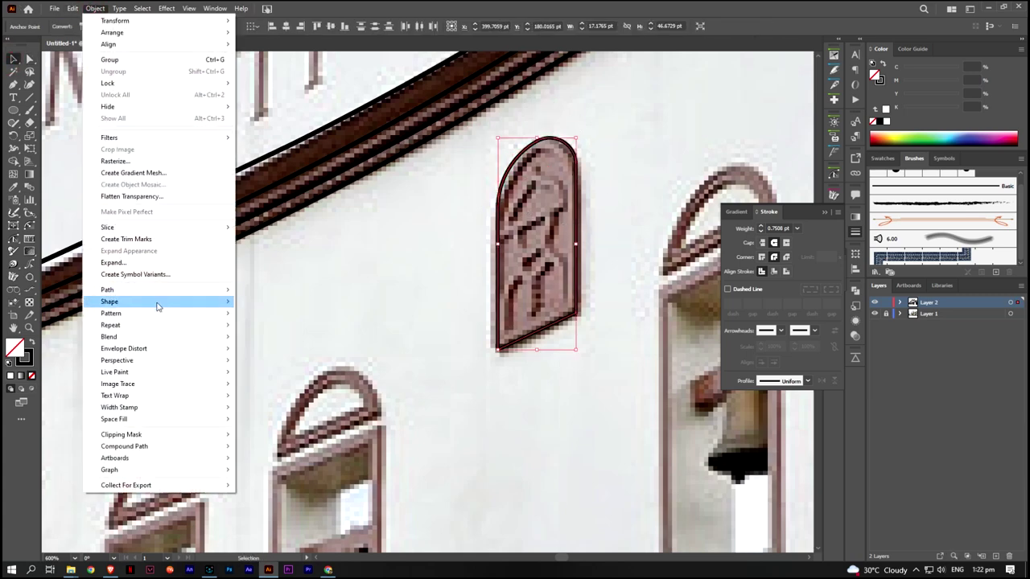
click(274, 332)
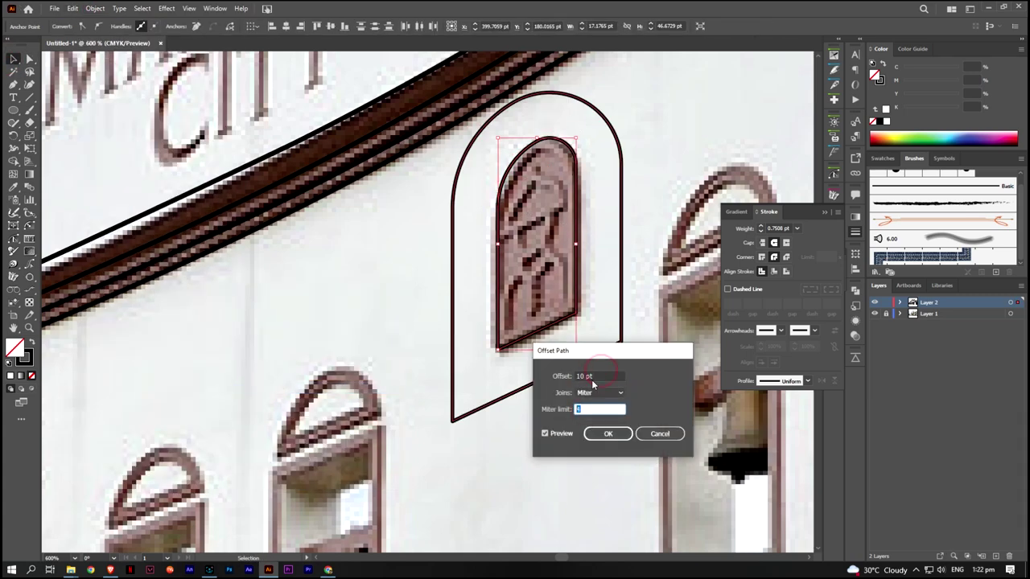
text(-2)
click(593, 410)
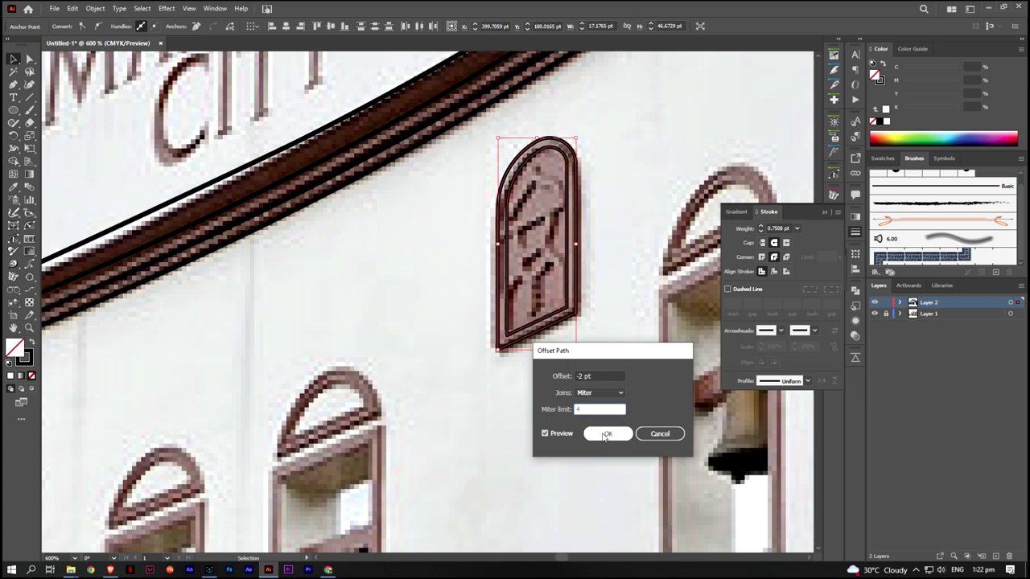
click(605, 435)
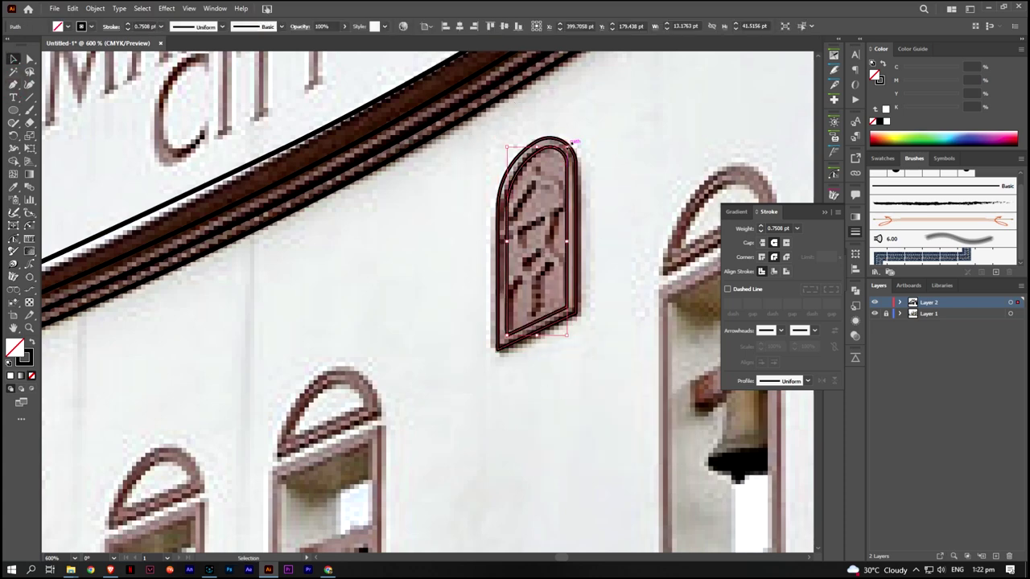
drag(567, 146, 574, 143)
click(613, 230)
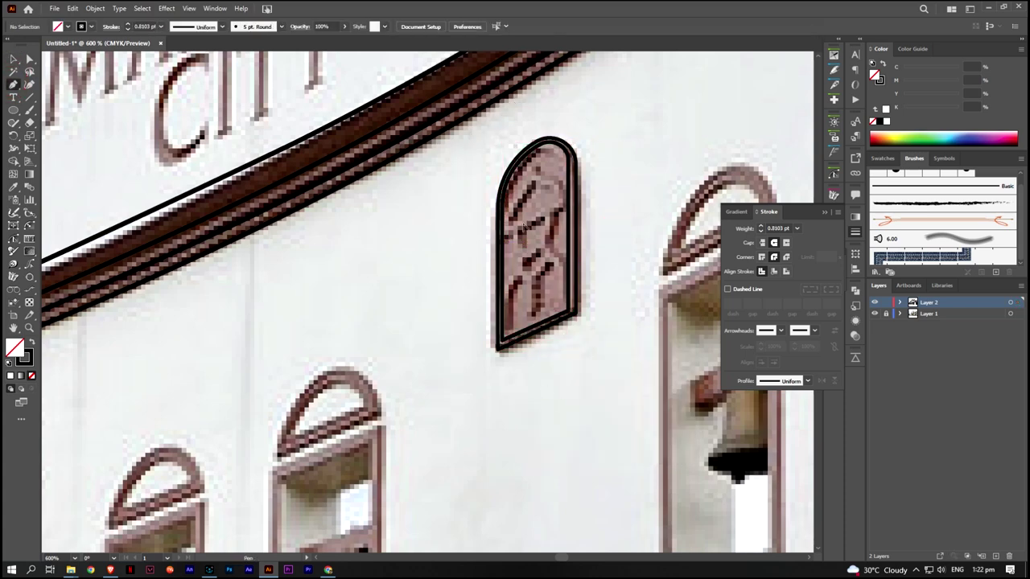
Trace the emblem's hooked curved stroke with the Pen tool
scroll(520, 222, up, 3)
click(501, 218)
click(550, 133)
click(568, 205)
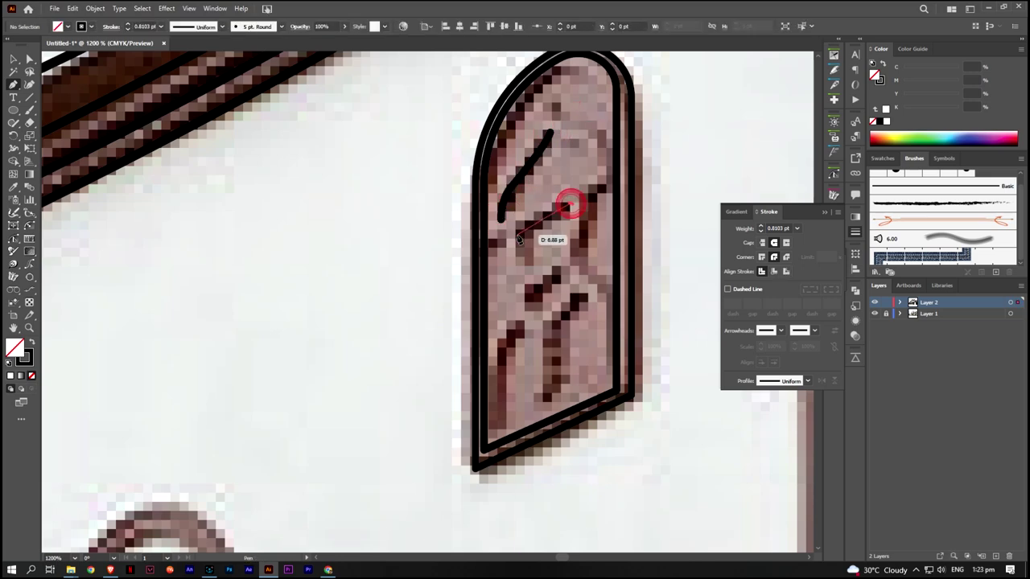
drag(525, 259, 555, 267)
drag(591, 195, 609, 187)
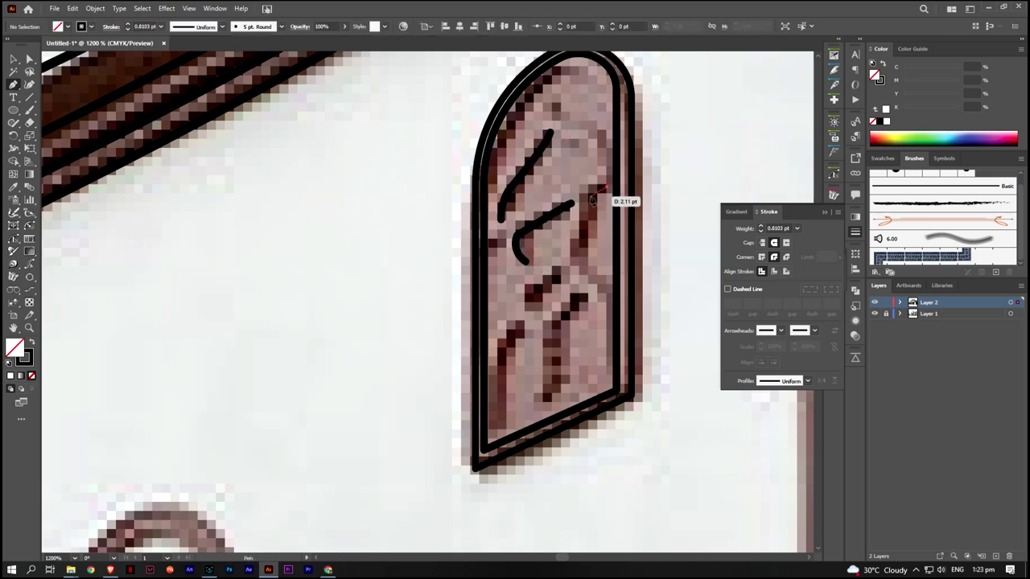
key(Escape)
Trace the emblem's remaining short curved strokes down to the plaque bottom and top
click(587, 287)
drag(552, 386, 552, 391)
key(Escape)
drag(515, 328, 504, 352)
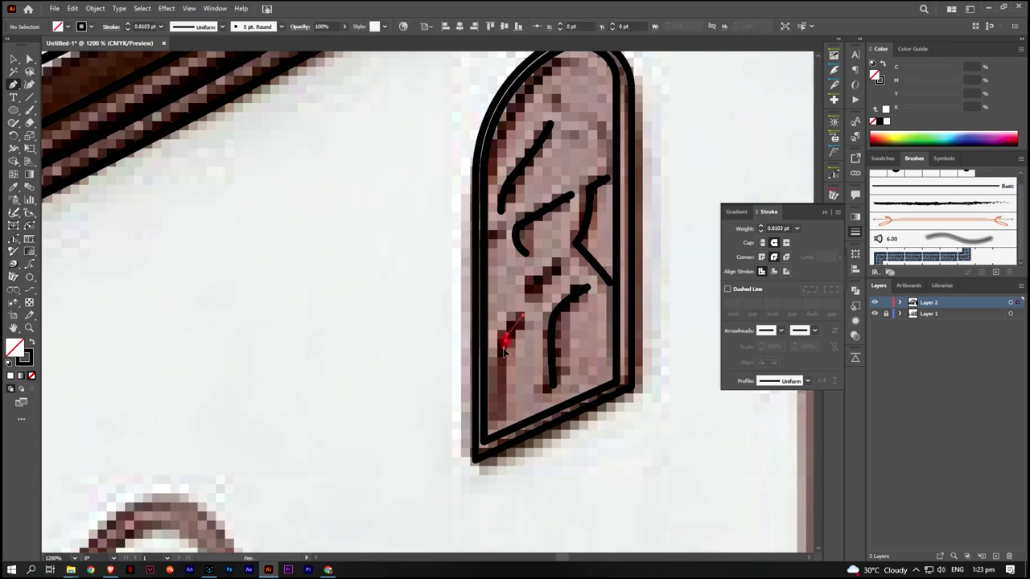
click(499, 419)
scroll(507, 362, down, 3)
scroll(547, 290, up, 4)
click(556, 287)
click(513, 336)
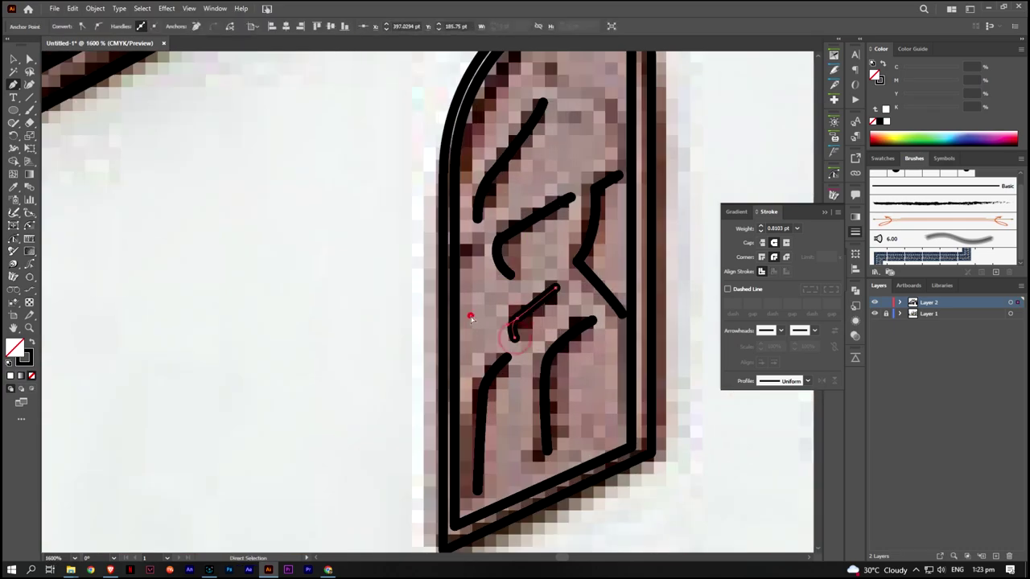
scroll(483, 273, down, 3)
drag(490, 145, 531, 241)
key(Escape)
scroll(678, 207, down, 5)
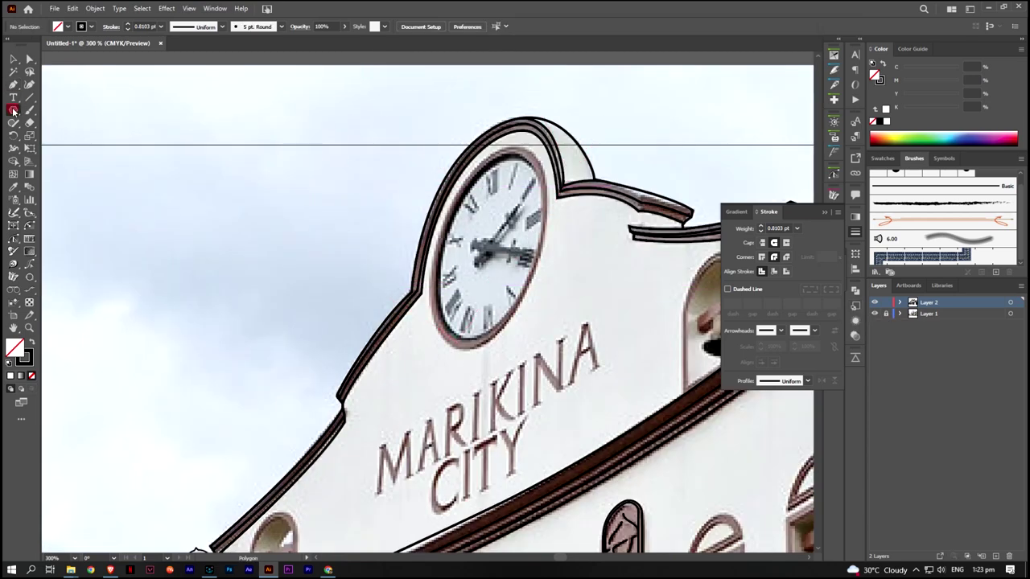
Outline the clock face with an ellipse, tilted and resized to fit
click(12, 111)
drag(438, 154, 563, 366)
key(v)
mouse_move(570, 157)
mouse_down()
mouse_move(578, 173)
mouse_move(566, 230)
mouse_up()
drag(497, 358, 499, 360)
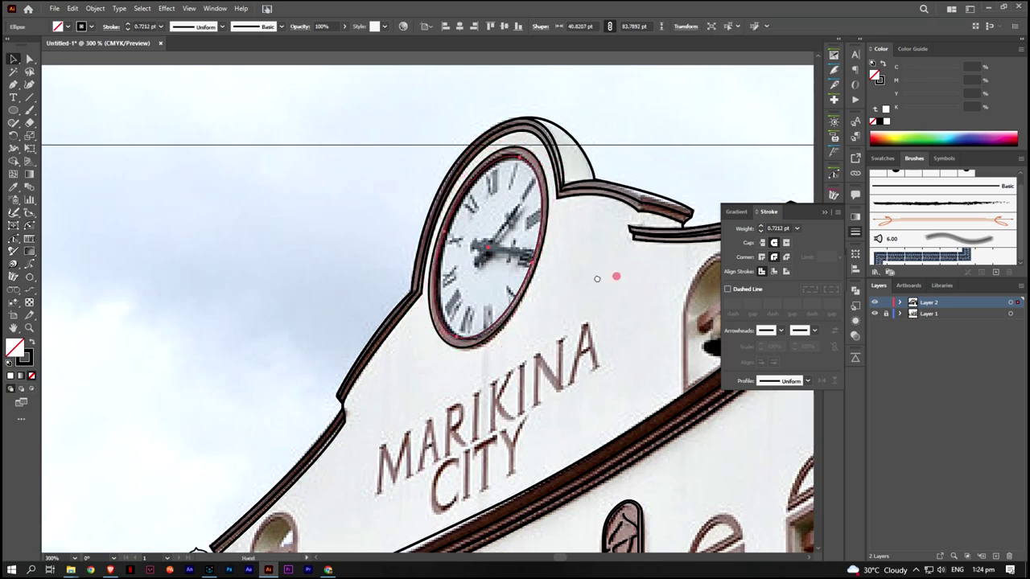
Draw a rectangle over the small bell window and round its top into an arch
key(ctrl+minus)
scroll(597, 278, down, 5)
scroll(485, 256, up, 1)
scroll(325, 195, up, 2)
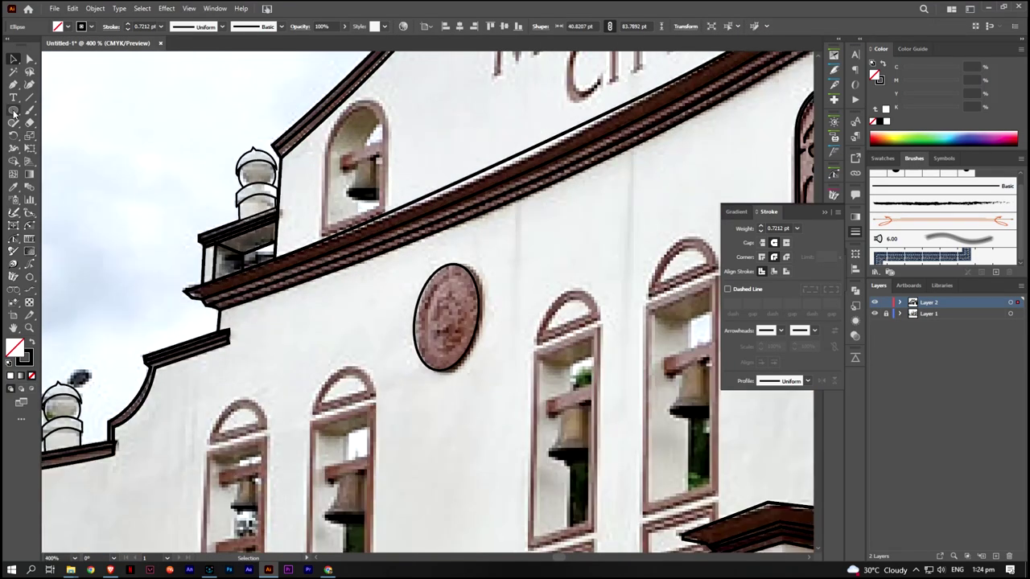
drag(13, 109, 64, 113)
drag(324, 99, 400, 208)
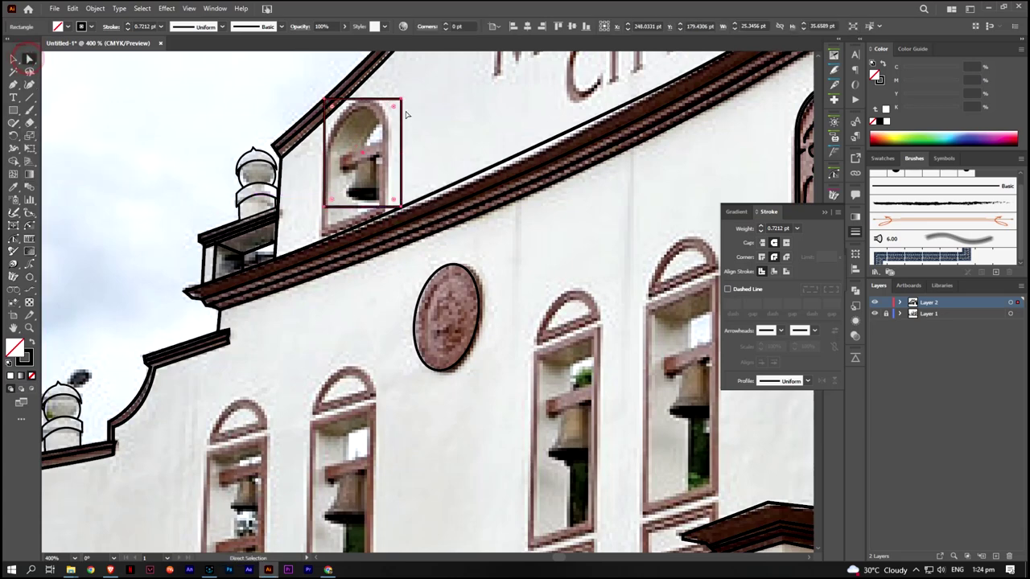
drag(326, 100, 346, 121)
key(v)
click(405, 179)
Free Transform the arch narrower and taller, lowering it to fit the window
key(e)
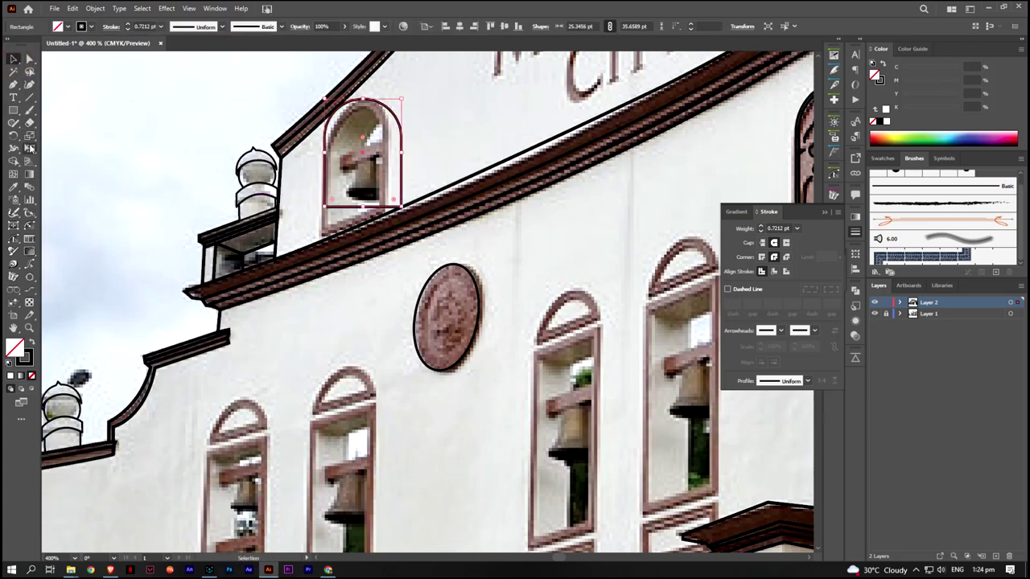
drag(401, 153, 386, 145)
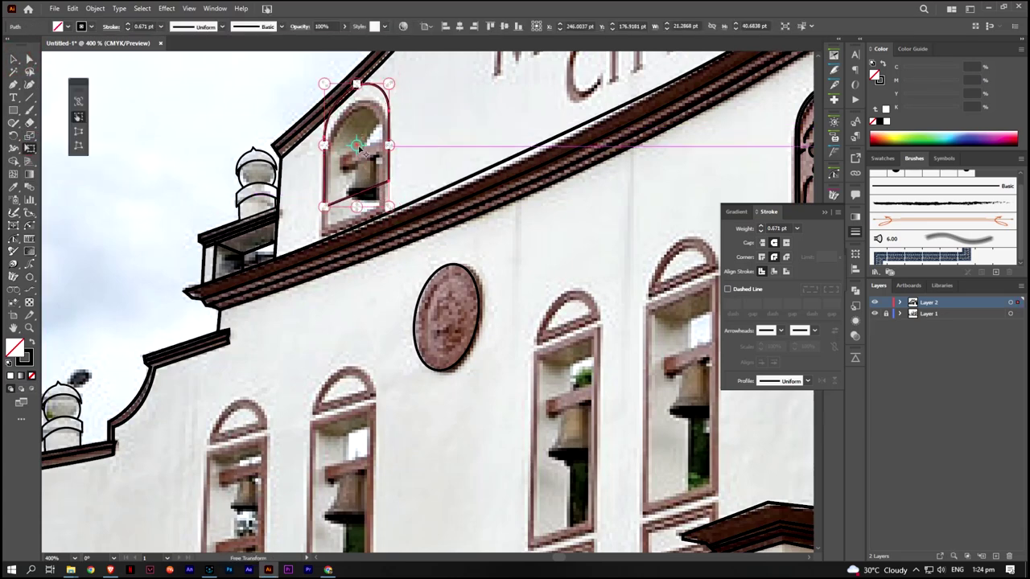
drag(366, 203, 370, 235)
drag(354, 93, 362, 105)
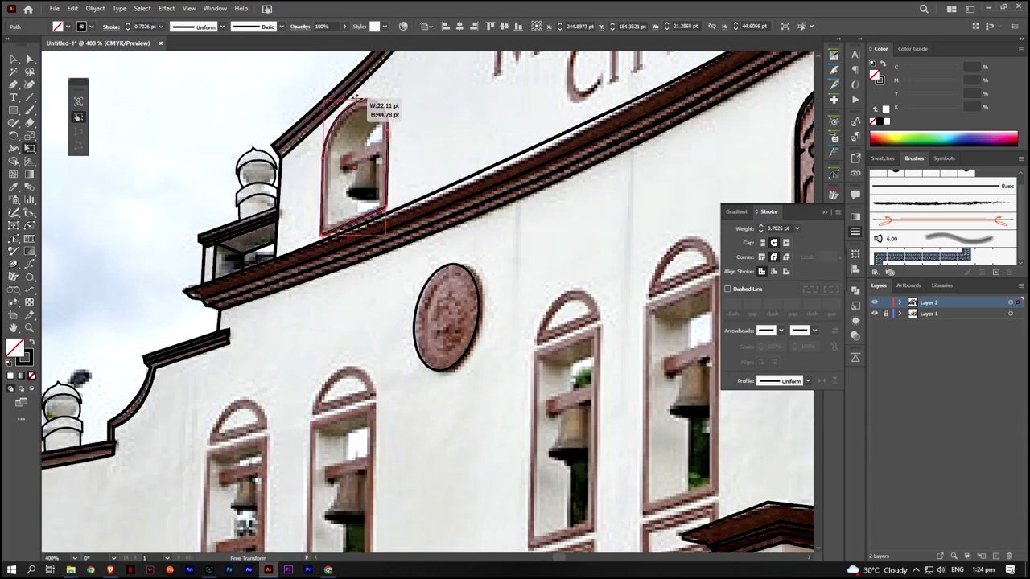
scroll(362, 105, up, 3)
key(v)
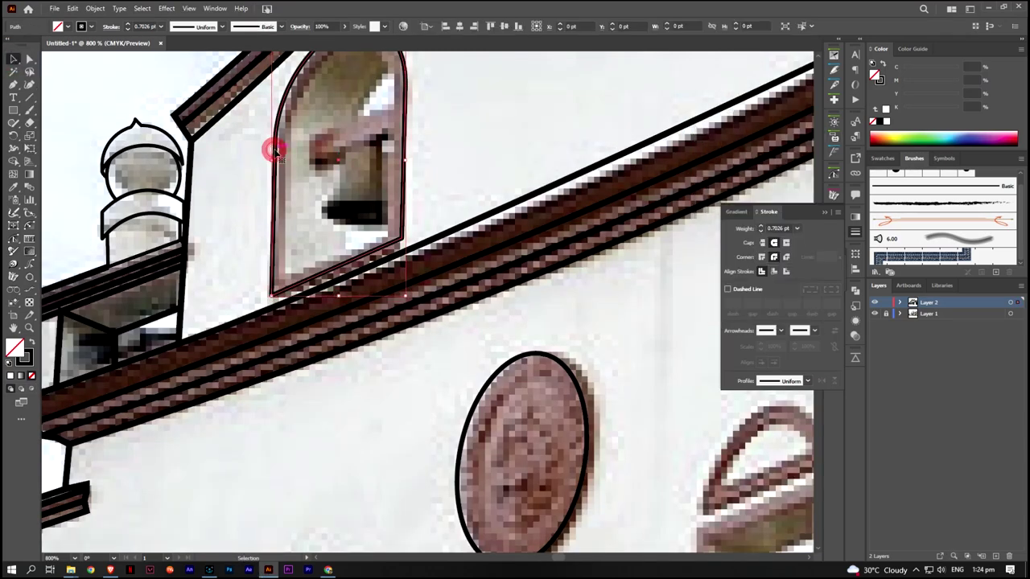
Add an inner Offset Path outline to the window arch
click(95, 8)
click(338, 395)
key(Return)
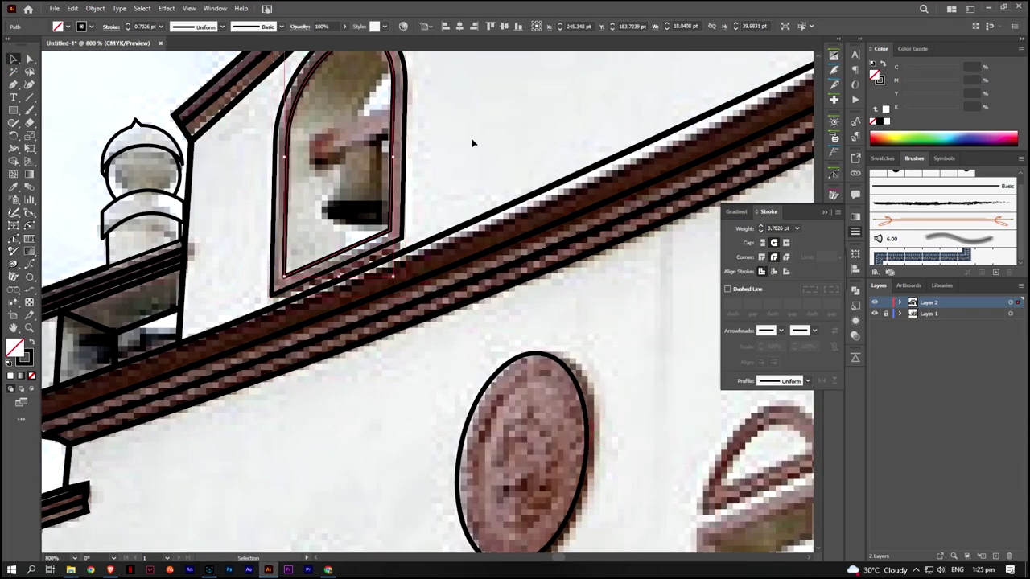
scroll(471, 142, down, 3)
scroll(499, 177, down, 2)
scroll(473, 222, up, 4)
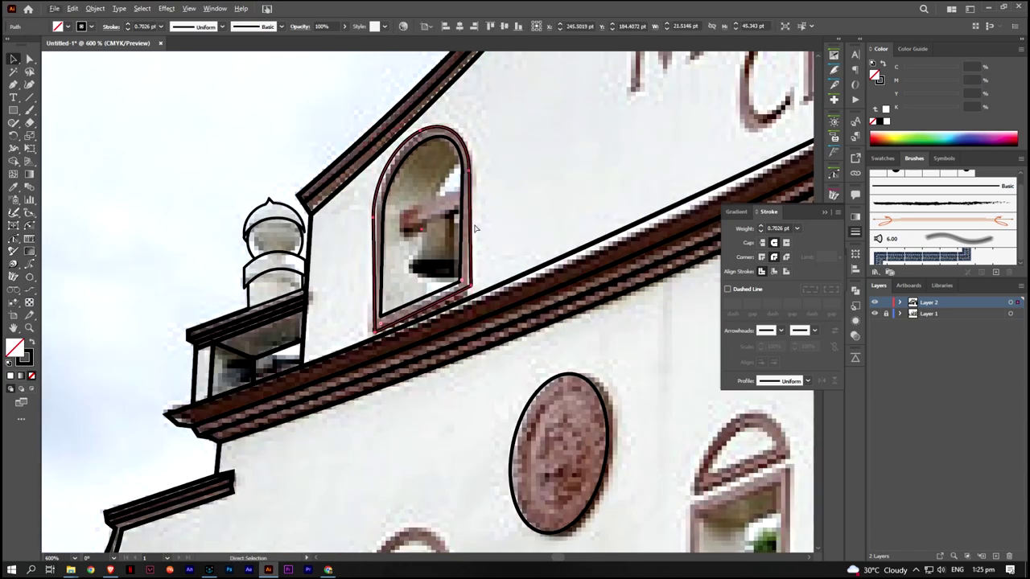
drag(416, 210, 474, 216)
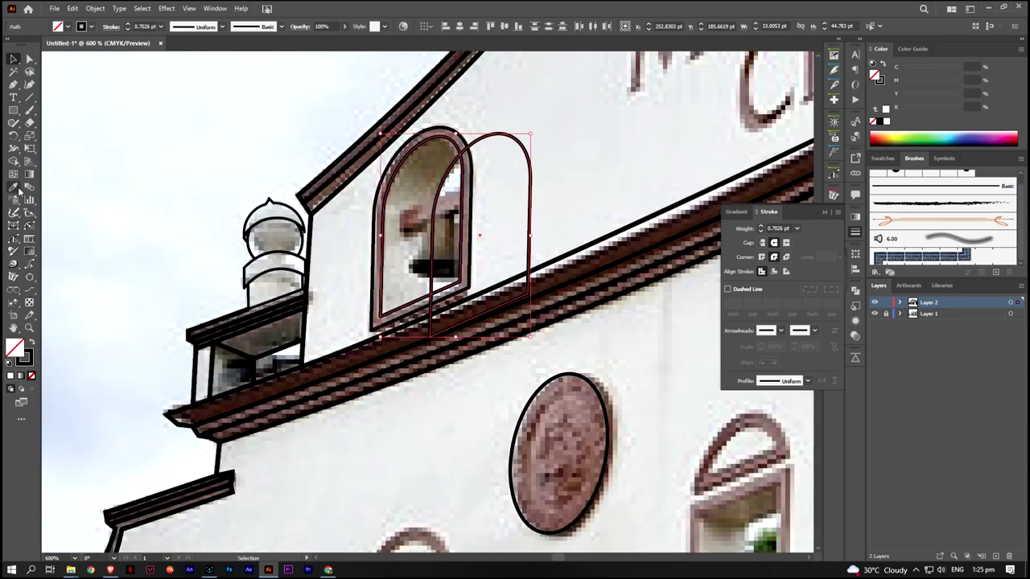
key(ctrl+z)
click(341, 226)
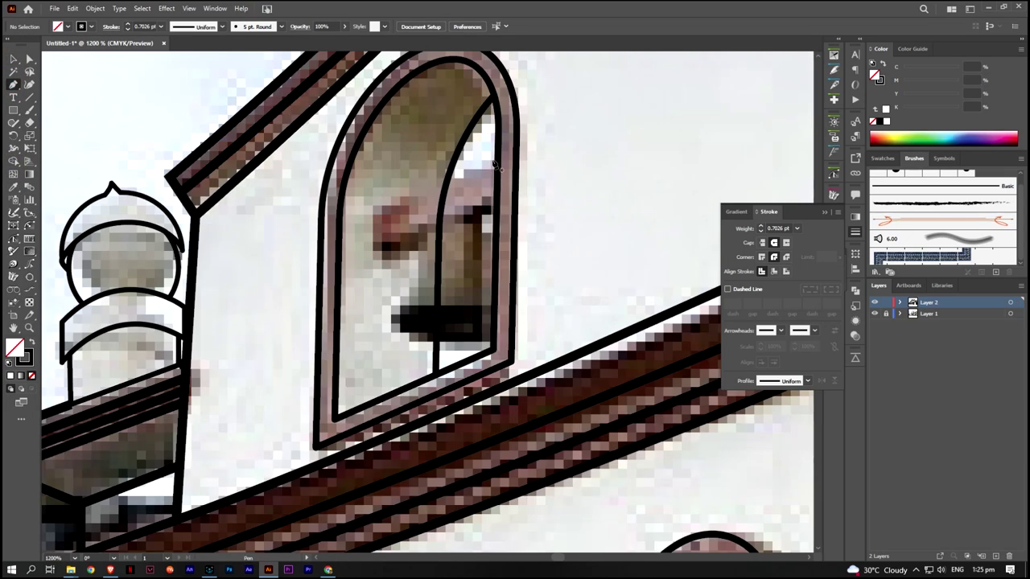
Begin tracing the inner curve inside the bell window with the Pen tool
click(497, 158)
click(376, 212)
click(376, 253)
Finish the curved bell line inside the window and adjust its end point
click(456, 222)
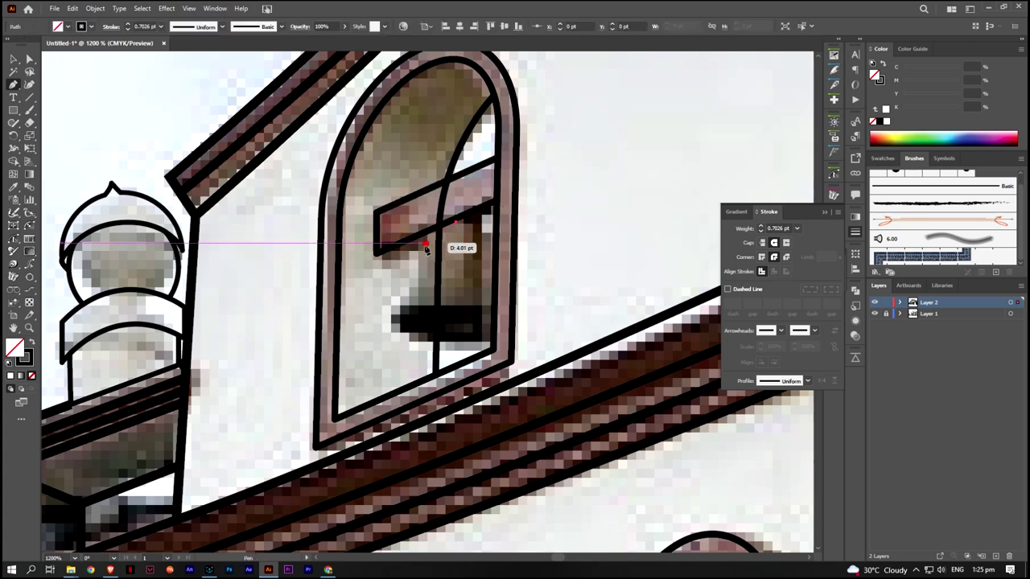
drag(416, 283, 395, 306)
click(495, 343)
ctrl+click(550, 245)
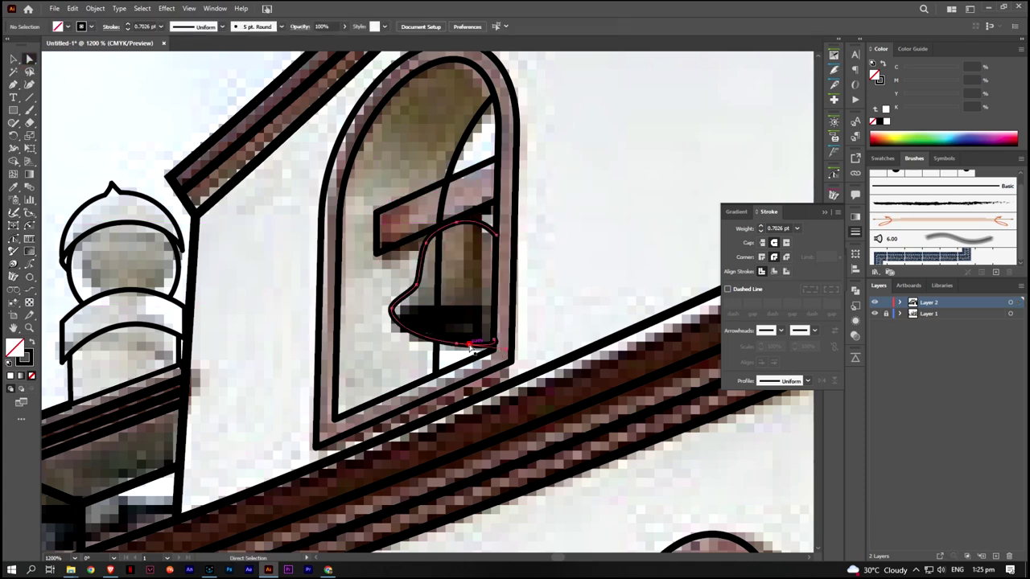
drag(473, 346, 493, 352)
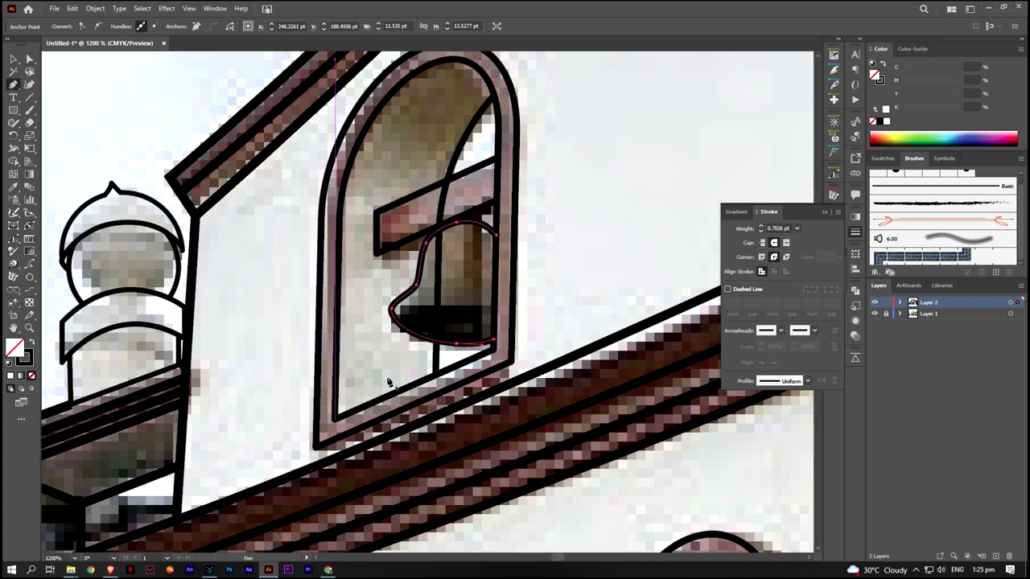
click(400, 315)
key(ctrl+z)
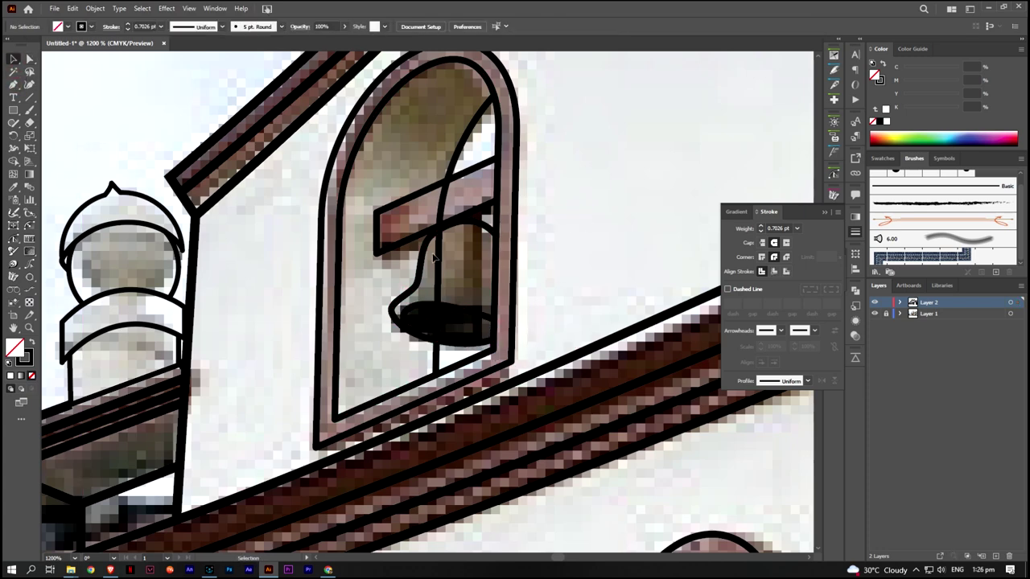
Select the bell, crossbar and window bars and merge the bell regions with Shape Builder
click(433, 255)
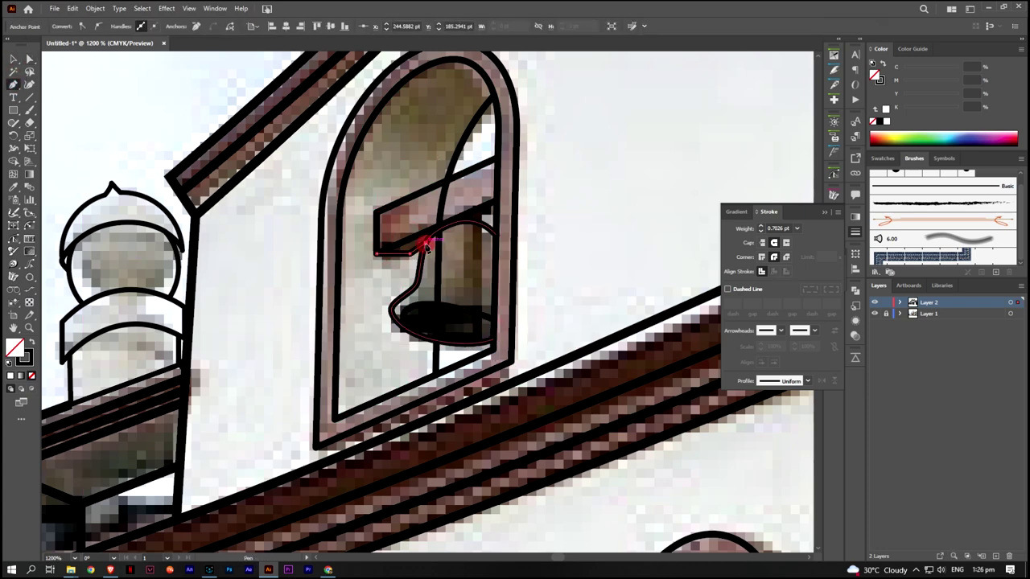
ctrl+click(497, 215)
drag(574, 161, 426, 265)
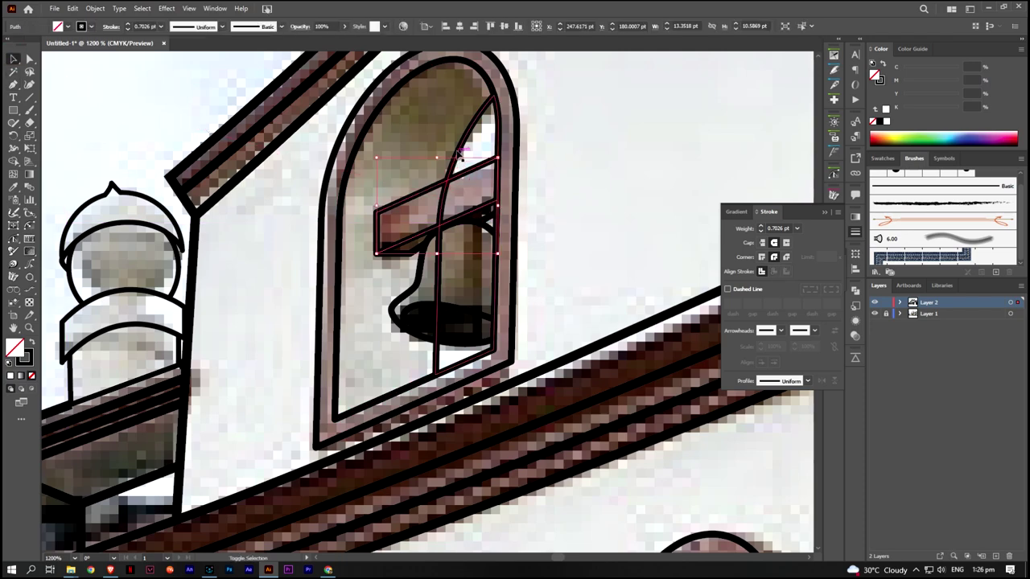
key(shift+m)
click(433, 312)
key(v)
click(577, 172)
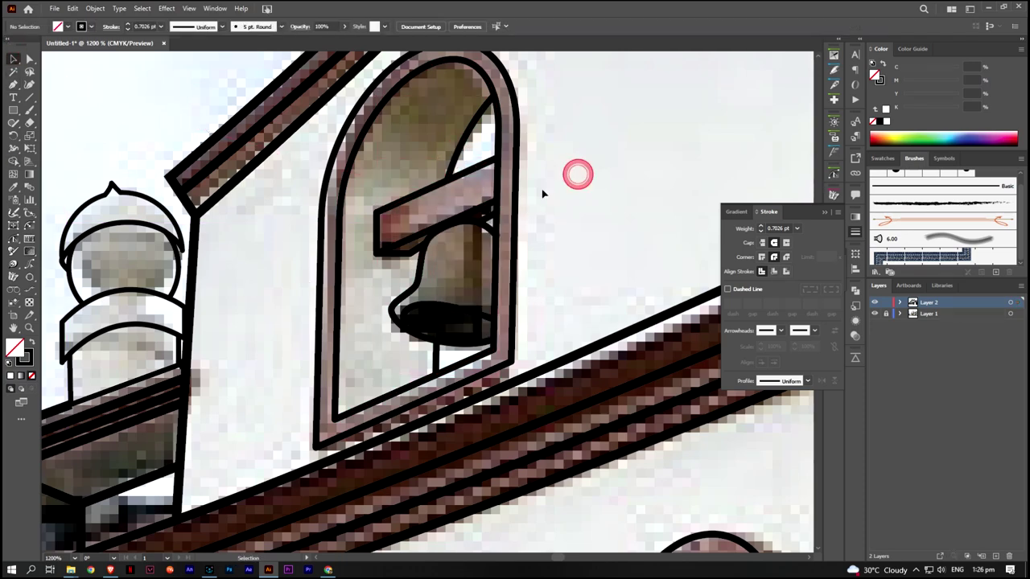
key(ctrl+minus)
click(468, 190)
key(ctrl+minus)
key(ctrl+minus)
key(ctrl+minus)
key(ctrl+minus)
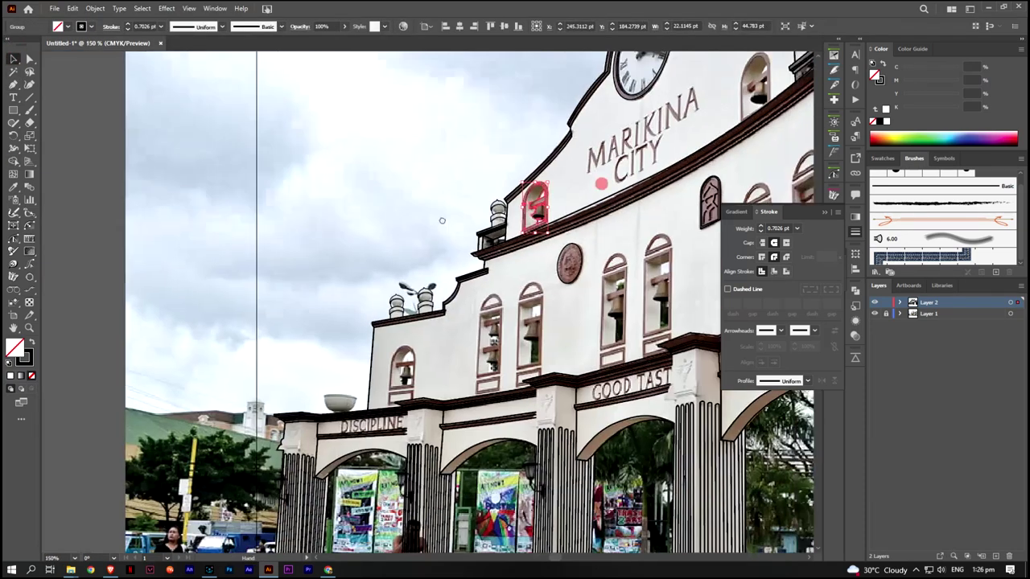
Alt-drag a copy of the bell window onto the upper window right of the clock, tilted to the wall
scroll(293, 309, up, 3)
key(ctrl+plus)
key(ctrl+plus)
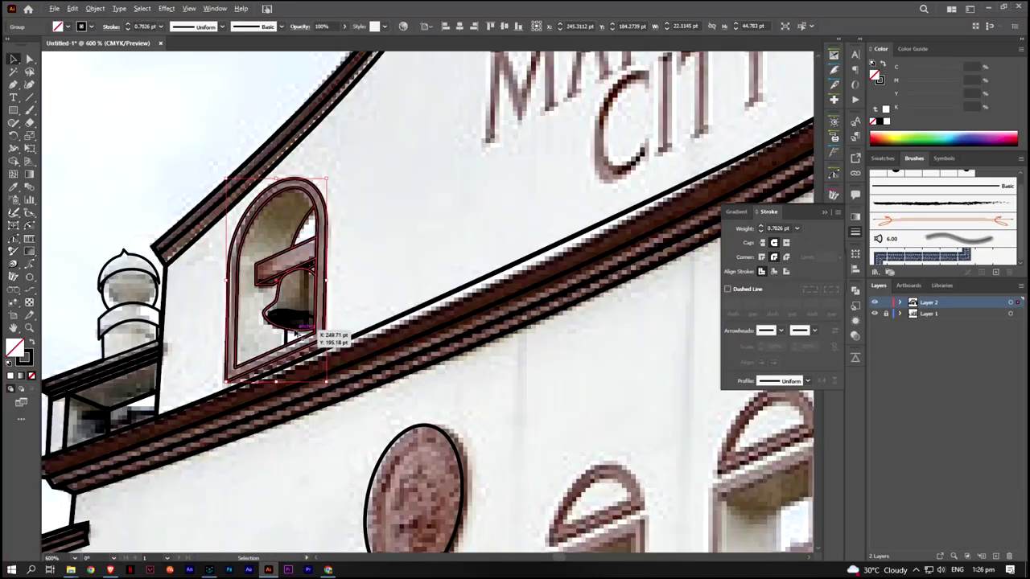
right_click(345, 340)
click(338, 416)
key(ctrl+minus)
drag(155, 388, 576, 145)
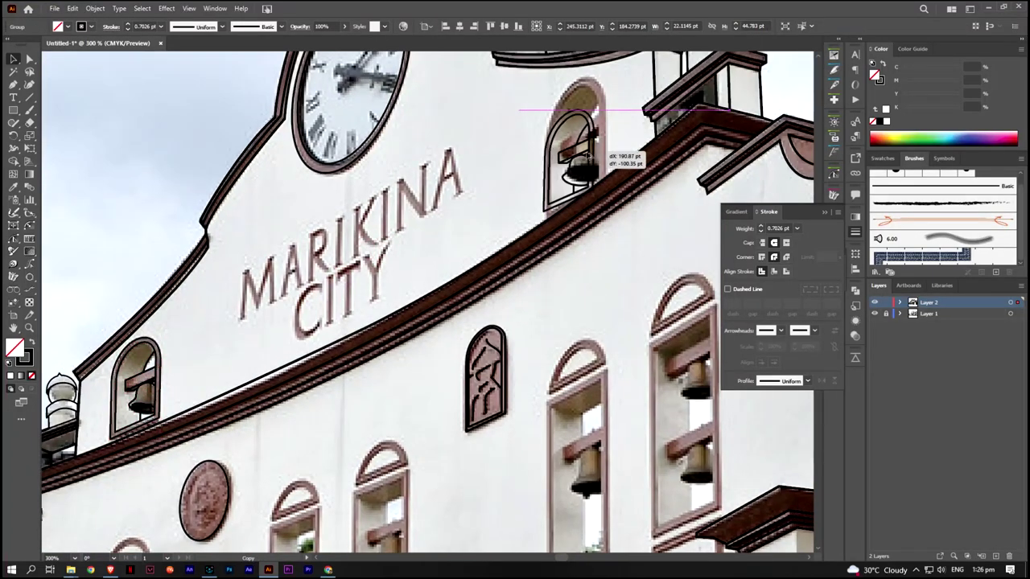
drag(613, 219, 635, 207)
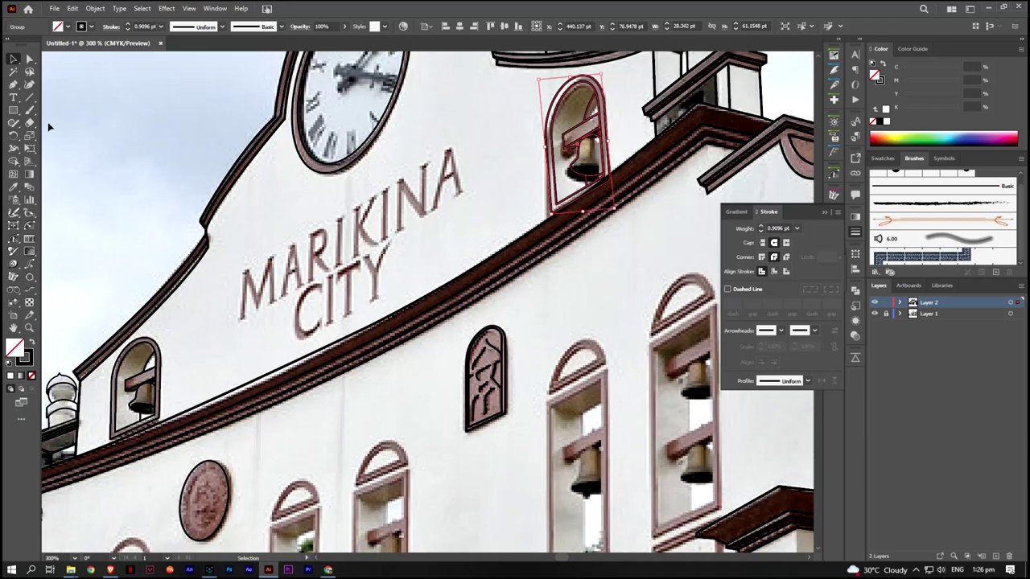
drag(580, 129, 595, 125)
Resize the copy with Free Transform to fill the opening and tidy the bell with Shape Builder
key(ctrl+plus)
key(ctrl+plus)
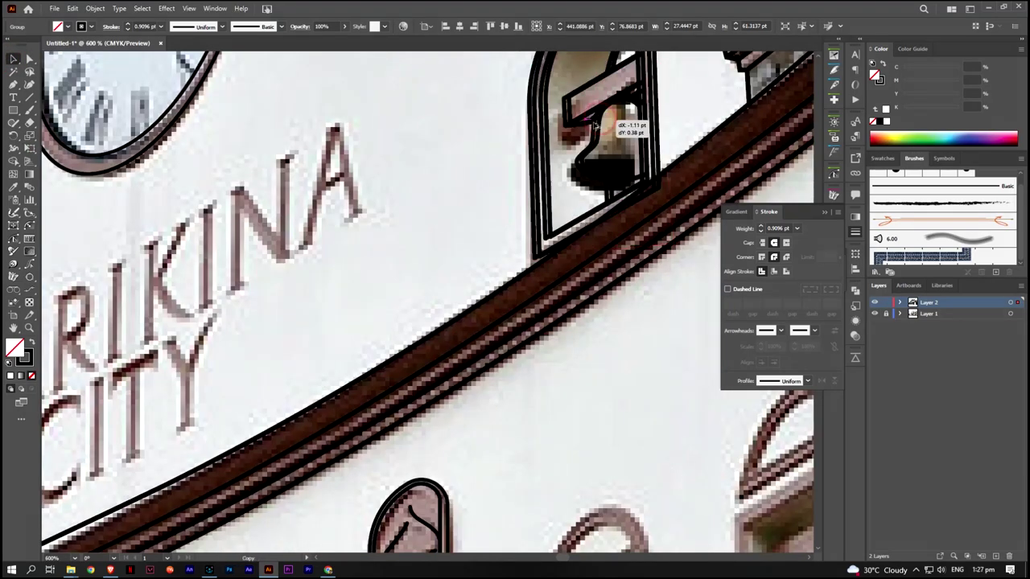
key(ctrl+minus)
click(27, 148)
drag(573, 149, 575, 147)
key(v)
key(shift+m)
key(ctrl+plus)
key(ctrl+plus)
key(ctrl+plus)
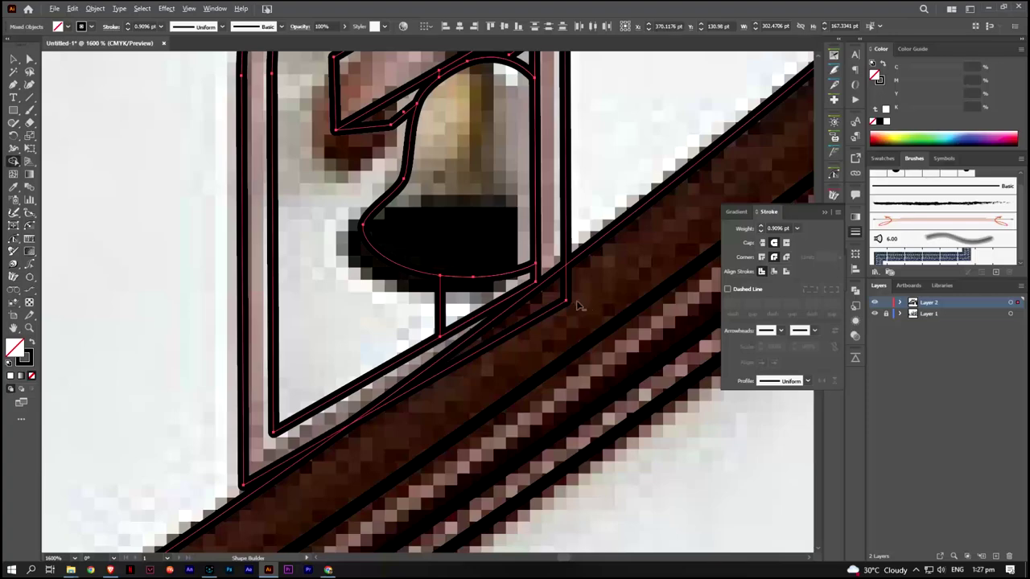
key(ctrl+minus)
key(ctrl+minus)
Review the finished bell window and bring the next part of the arch into view
key(ctrl+0)
key(v)
key(ctrl+shift+a)
key(ctrl+plus)
key(ctrl+plus)
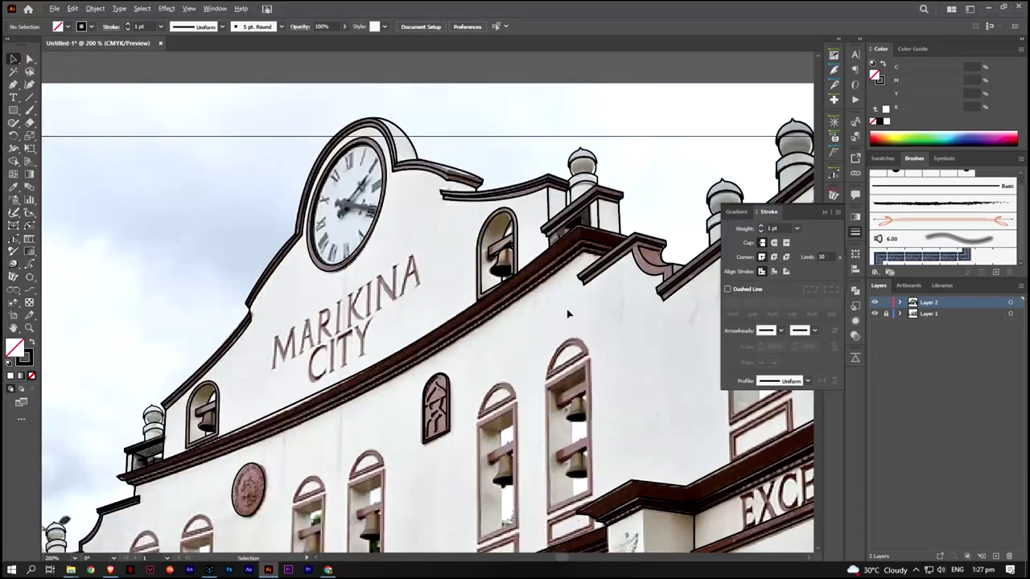
click(202, 414)
key(ctrl+minus)
drag(291, 426, 529, 270)
Scale a bell-window copy to fill the arched window above EXCELLENCE, matching its top and right edges
key(ctrl+minus)
key(ctrl+minus)
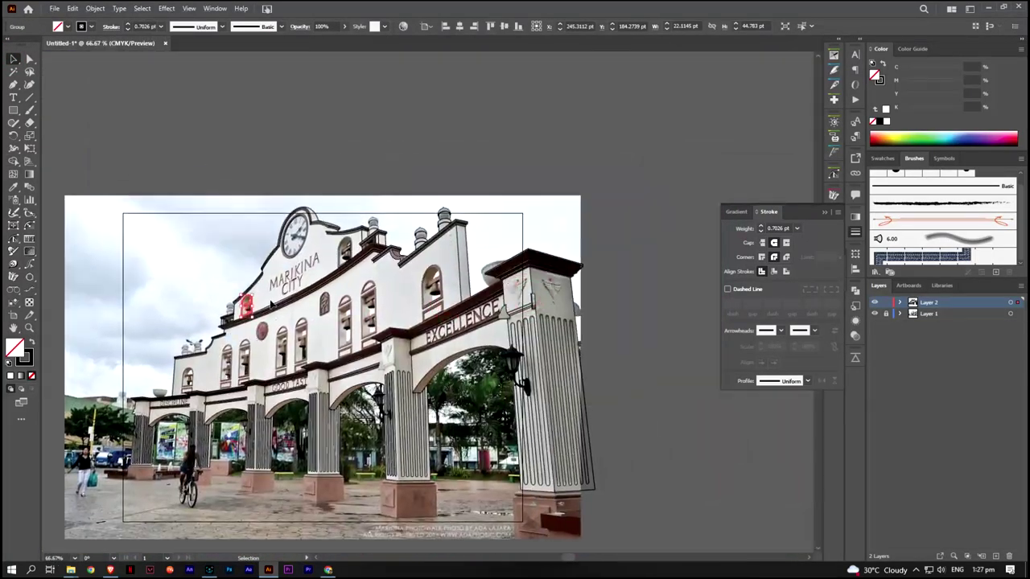
key(ctrl+plus)
key(ctrl+plus)
key(ctrl+plus)
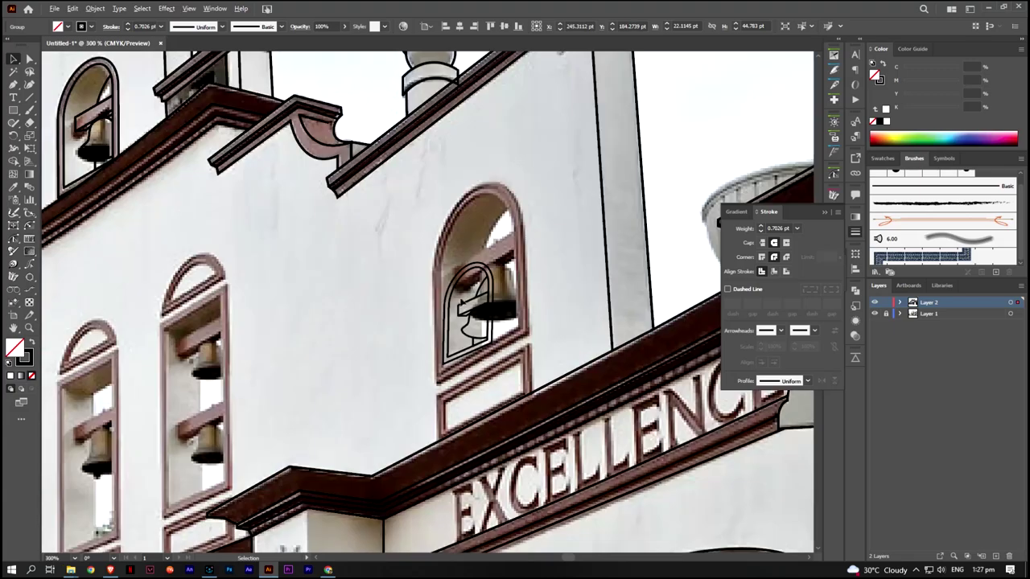
drag(492, 262, 527, 182)
drag(442, 364, 435, 383)
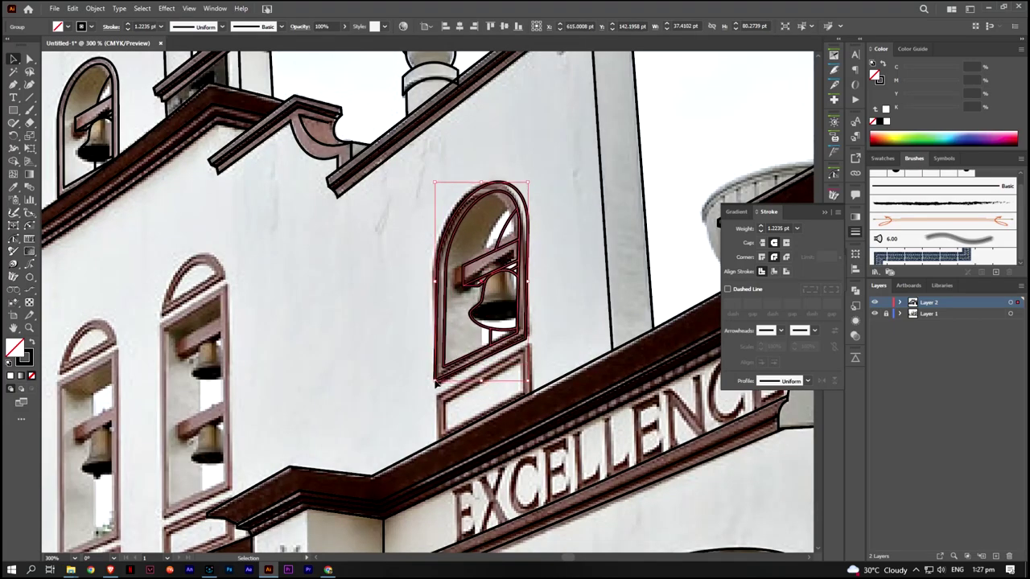
drag(481, 181, 482, 178)
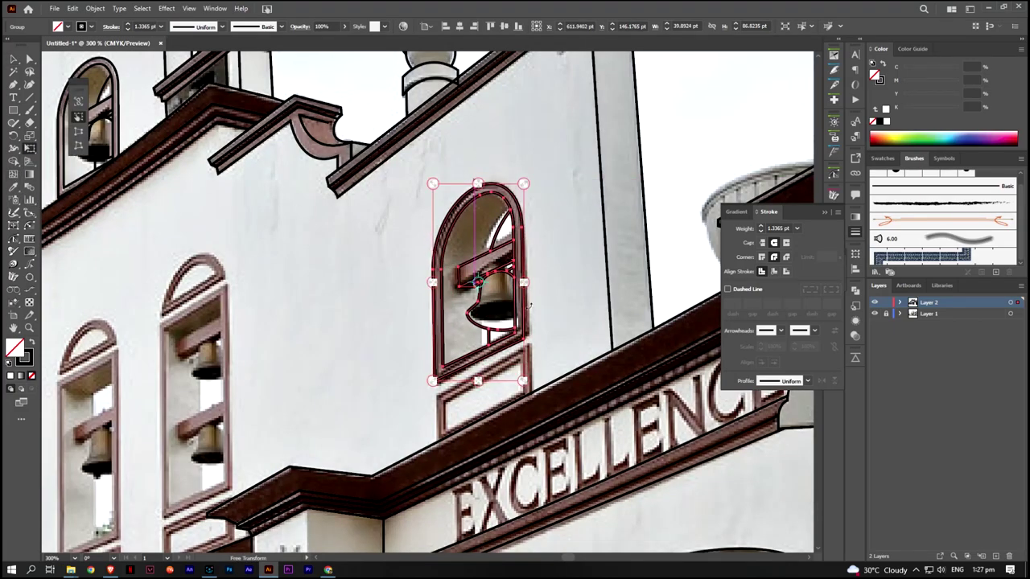
drag(528, 280, 526, 277)
drag(480, 179, 479, 181)
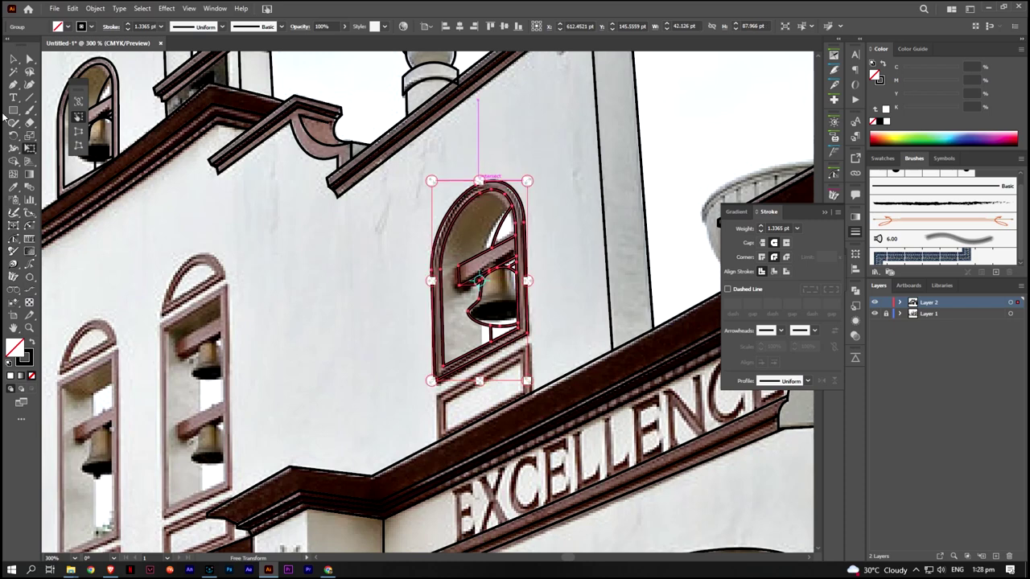
Draw a rectangle over the lower panel and skew it to follow the slope
click(412, 402)
mouse_move(429, 391)
mouse_down()
mouse_move(537, 435)
mouse_move(533, 368)
mouse_up()
key(Delete)
key(e)
scroll(487, 425, up, 2)
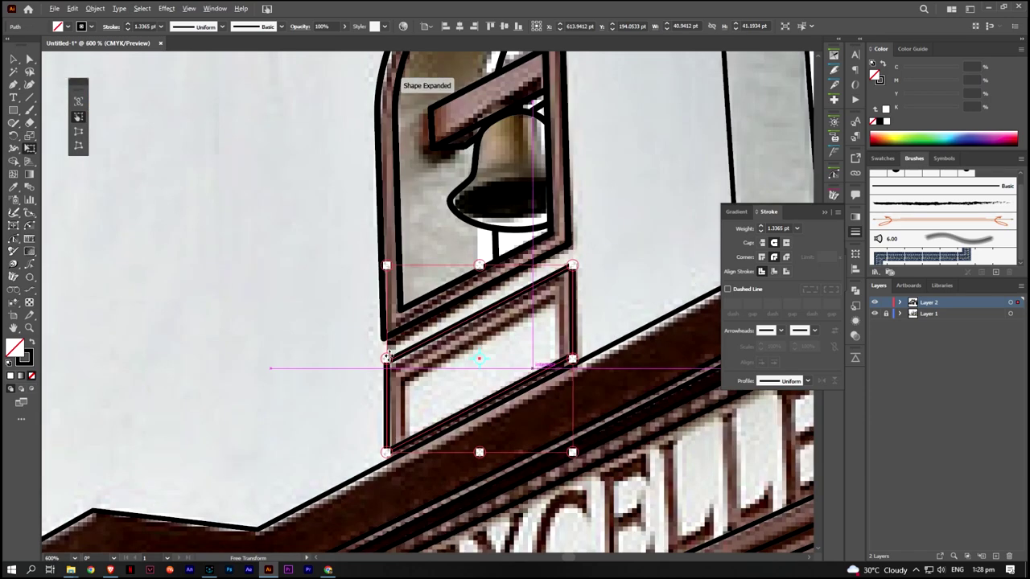
drag(387, 358, 389, 360)
Apply Object > Path > Offset Path to give the panel a double outline
click(95, 8)
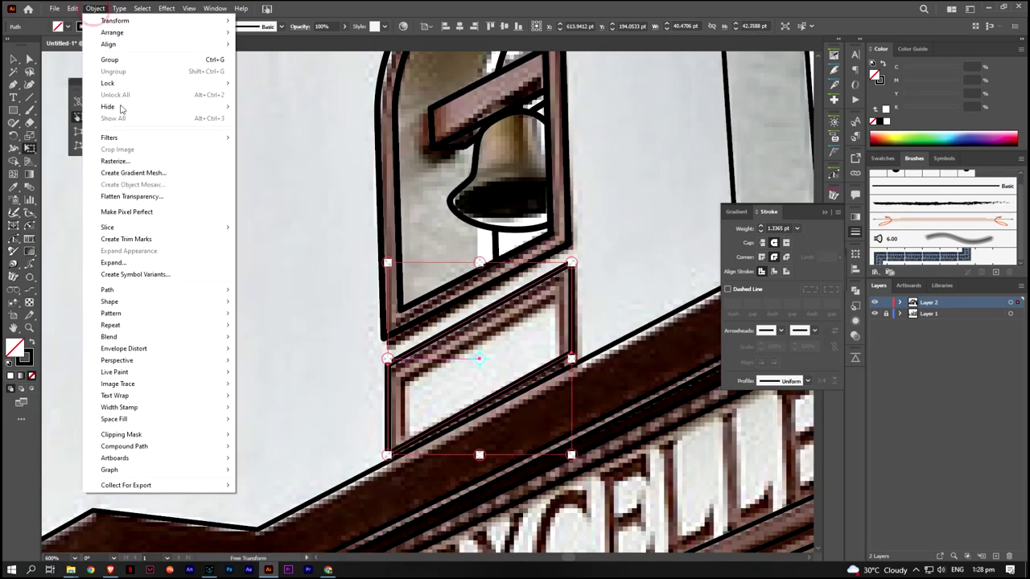
click(425, 373)
click(603, 432)
key(v)
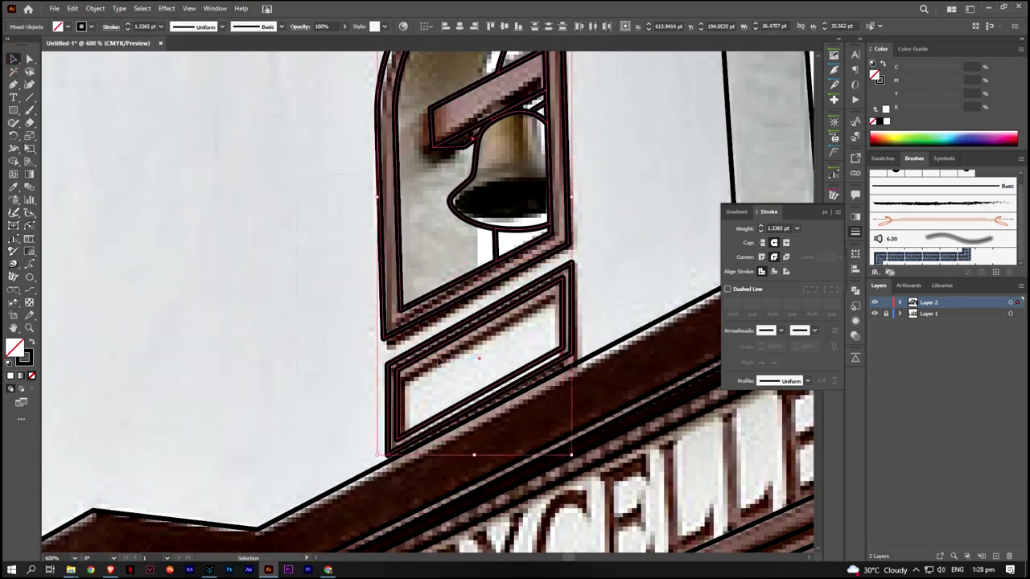
scroll(338, 340, down, 3)
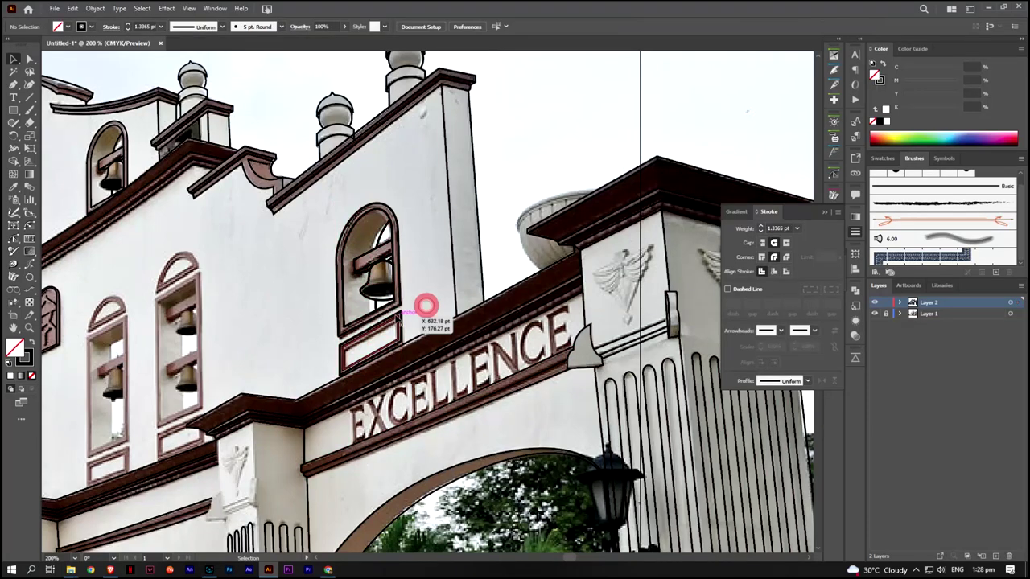
Copy the finished bell window, scale it to 57.5%, and move it onto the next arched window
scroll(395, 340, down, 3)
drag(370, 420, 394, 423)
drag(535, 400, 781, 358)
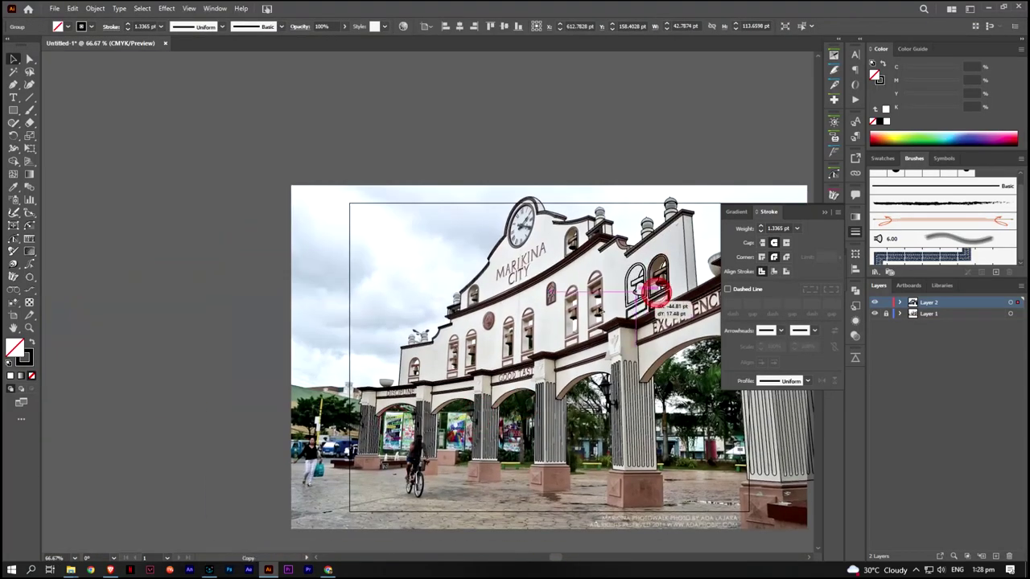
drag(655, 288, 356, 310)
scroll(368, 325, up, 4)
drag(361, 129, 344, 183)
mouse_move(330, 270)
mouse_down()
mouse_move(419, 357)
mouse_move(454, 354)
mouse_move(448, 387)
mouse_up()
Resize and straighten the copy with Free Transform to fit the window opening
key(e)
scroll(448, 390, up, 3)
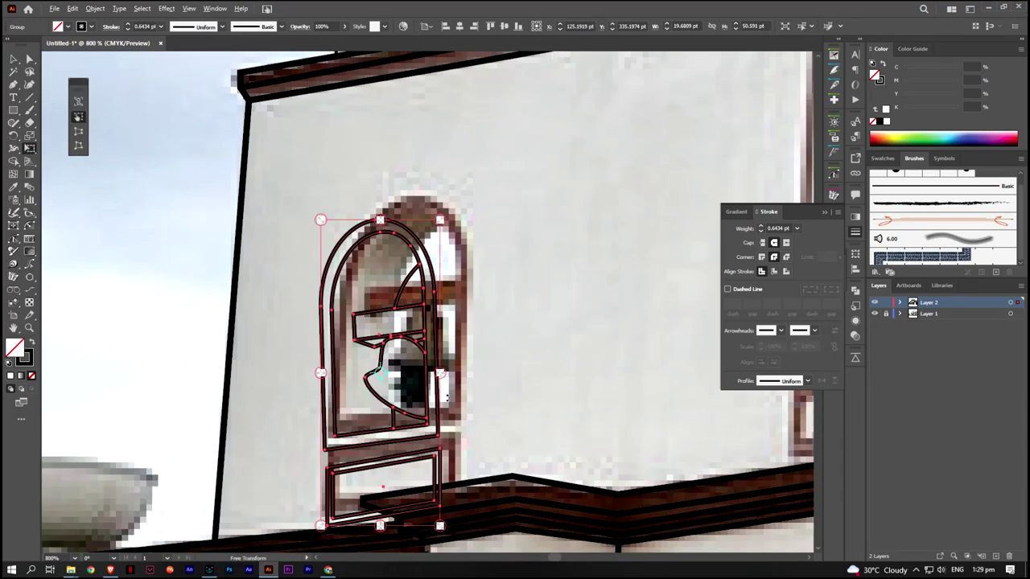
drag(455, 346, 471, 374)
drag(379, 218, 411, 195)
drag(384, 526, 394, 508)
drag(466, 354, 461, 351)
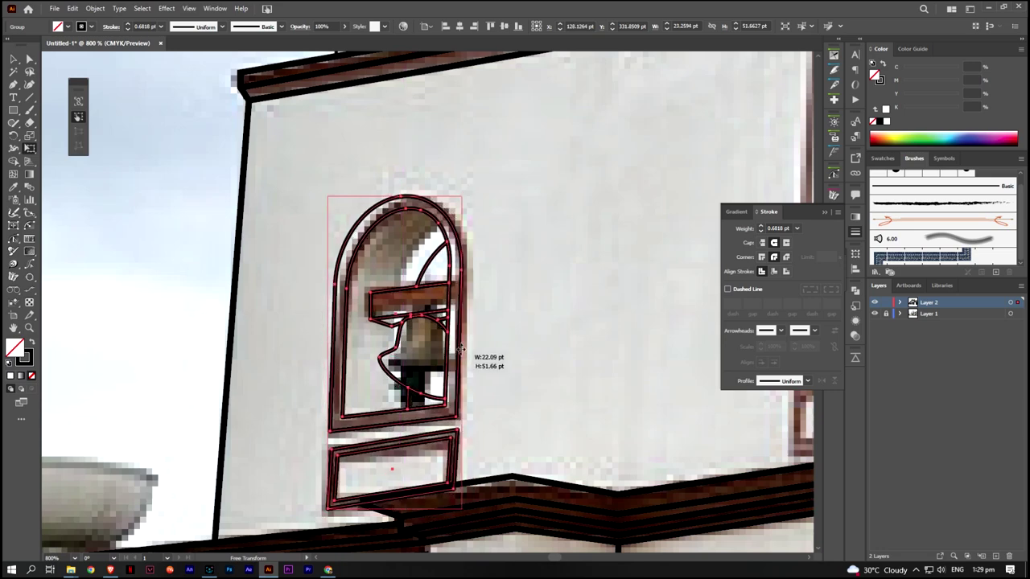
Widen the bell-window group slightly to the right
key(a)
click(383, 281)
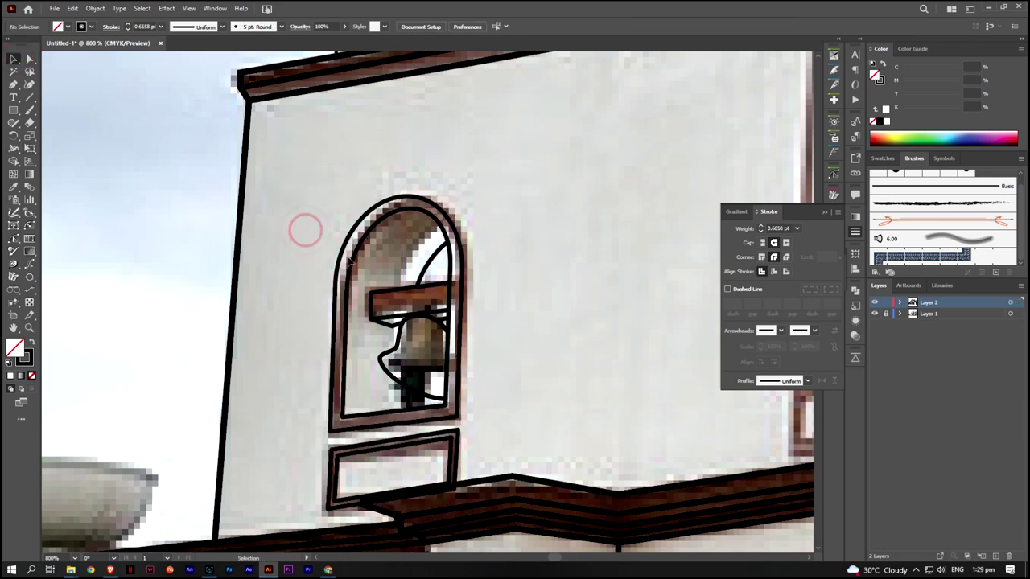
click(397, 197)
click(29, 148)
drag(461, 351, 468, 351)
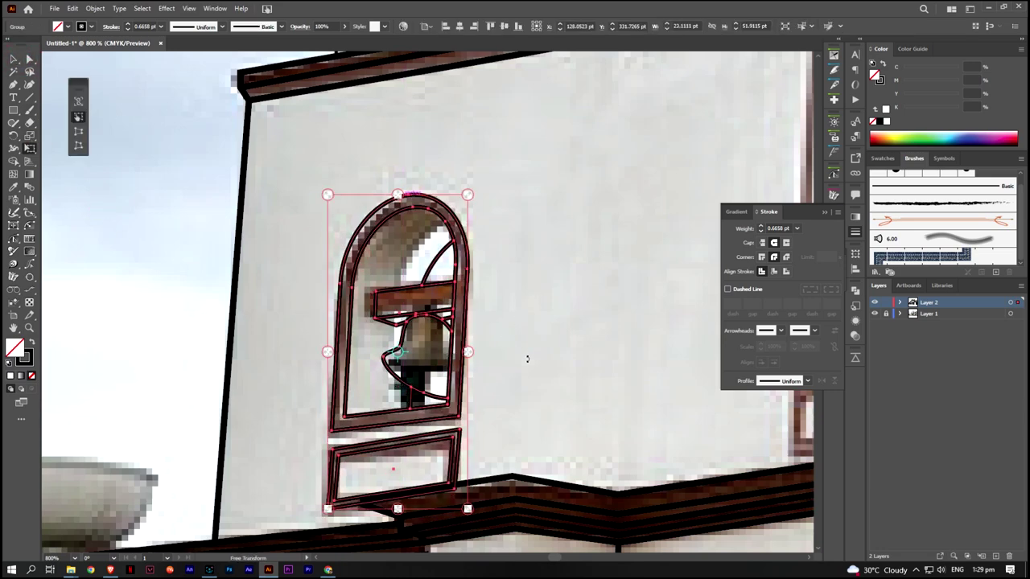
key(v)
In isolation mode, narrow the lower panel to fit the window
double_click(403, 443)
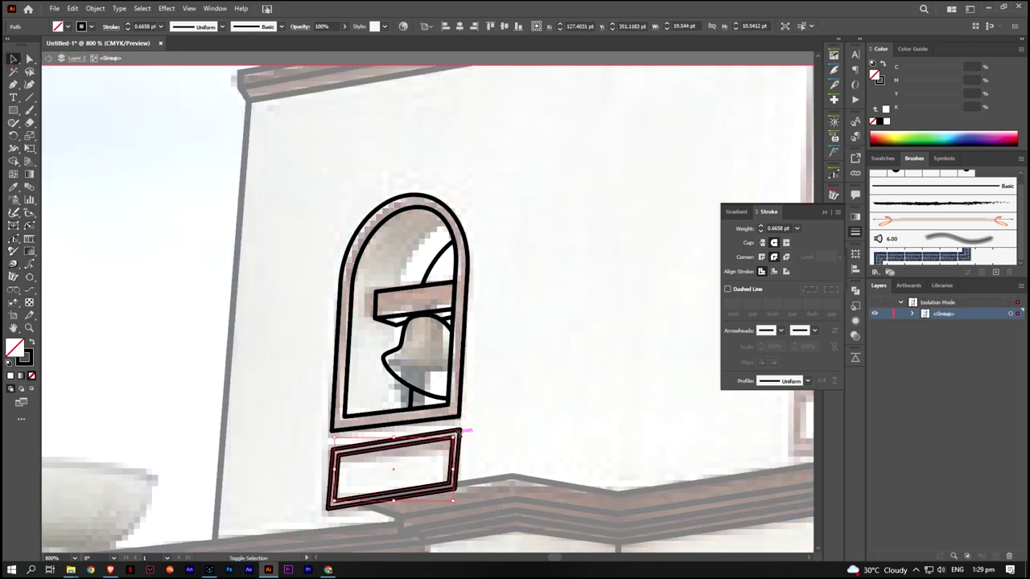
click(30, 149)
drag(459, 469, 457, 469)
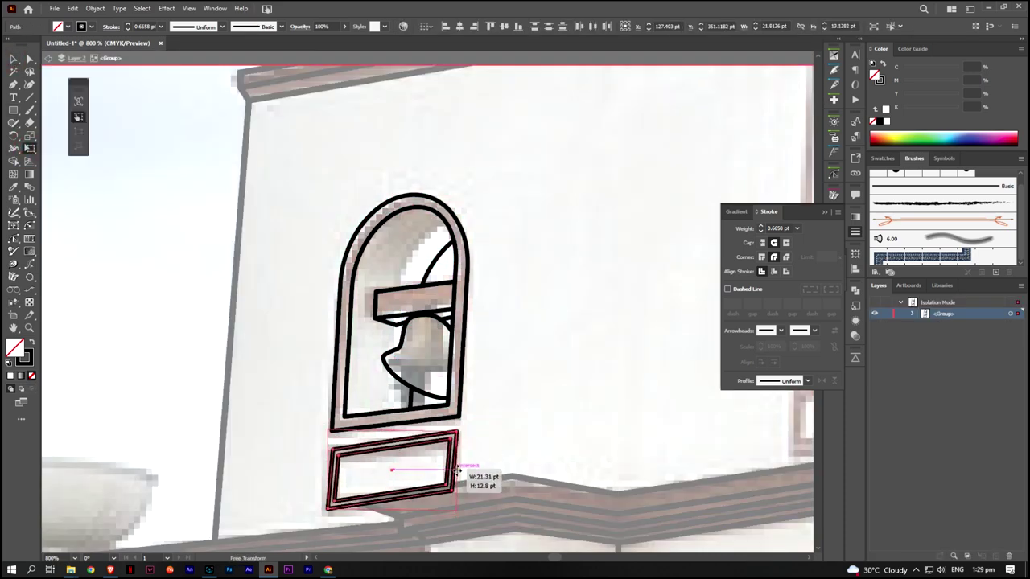
key(v)
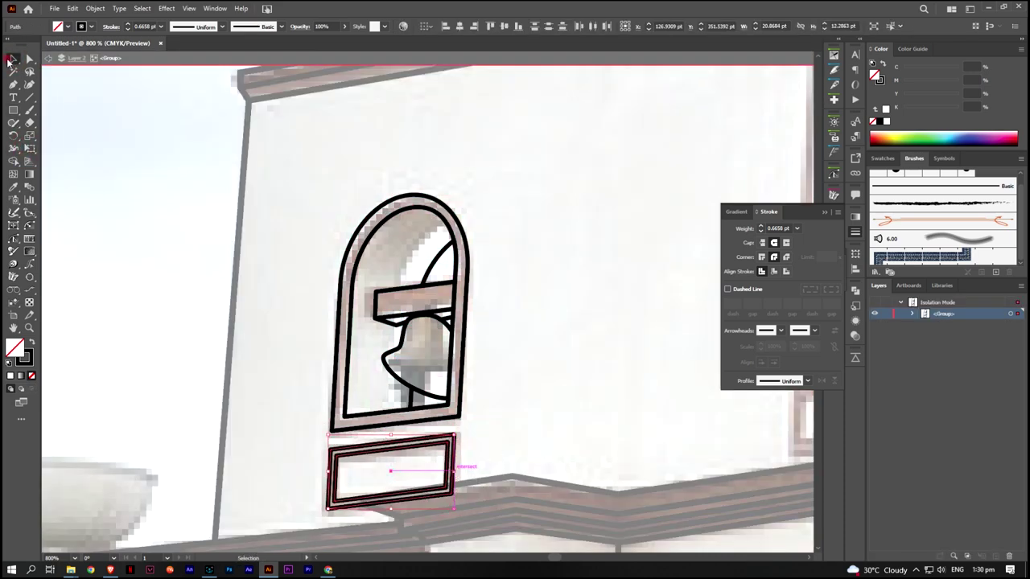
click(259, 370)
Squash the bell flat under the crossbar and exit group editing
double_click(394, 362)
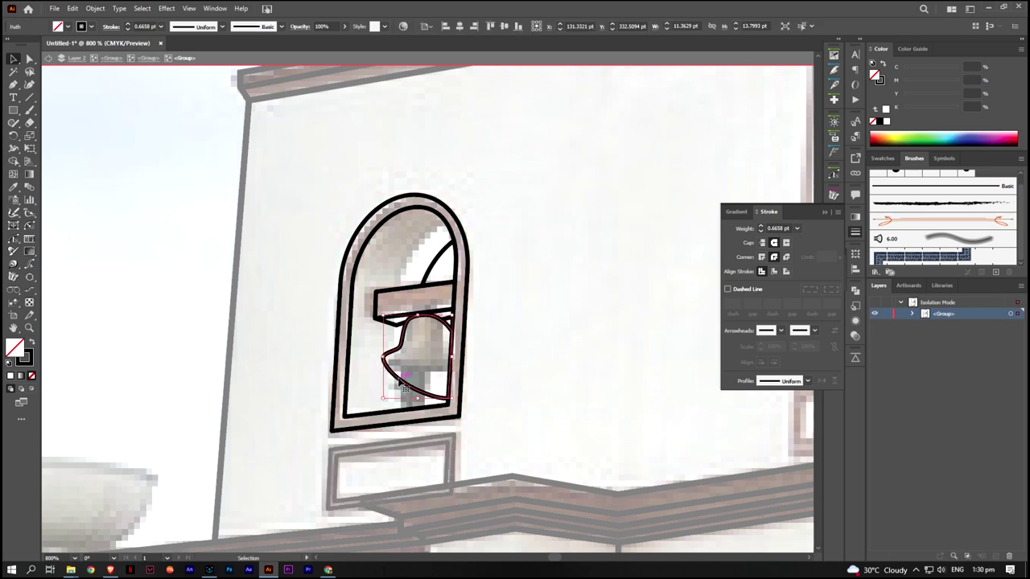
click(30, 149)
drag(383, 347, 384, 344)
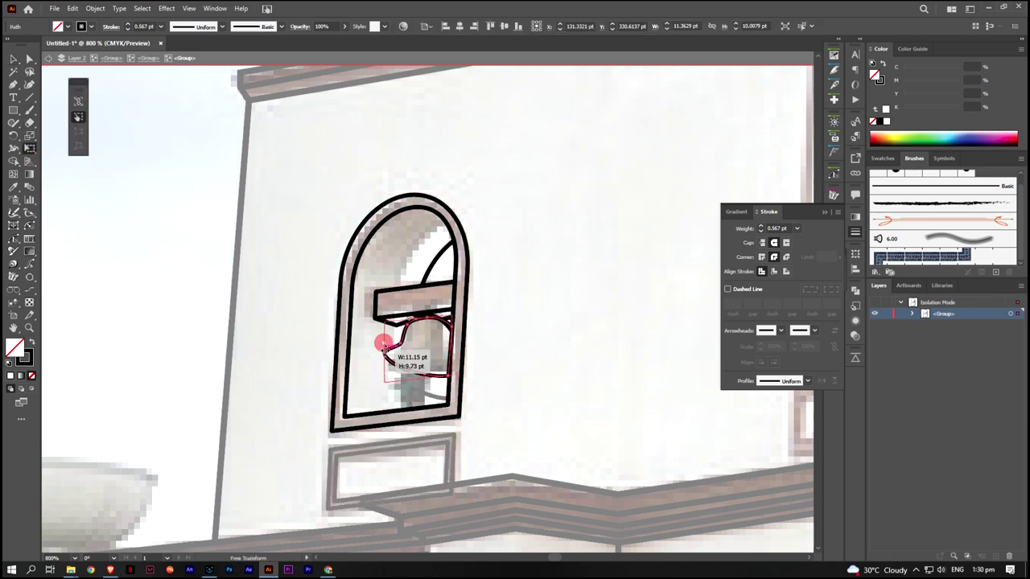
drag(450, 330, 450, 322)
click(372, 268)
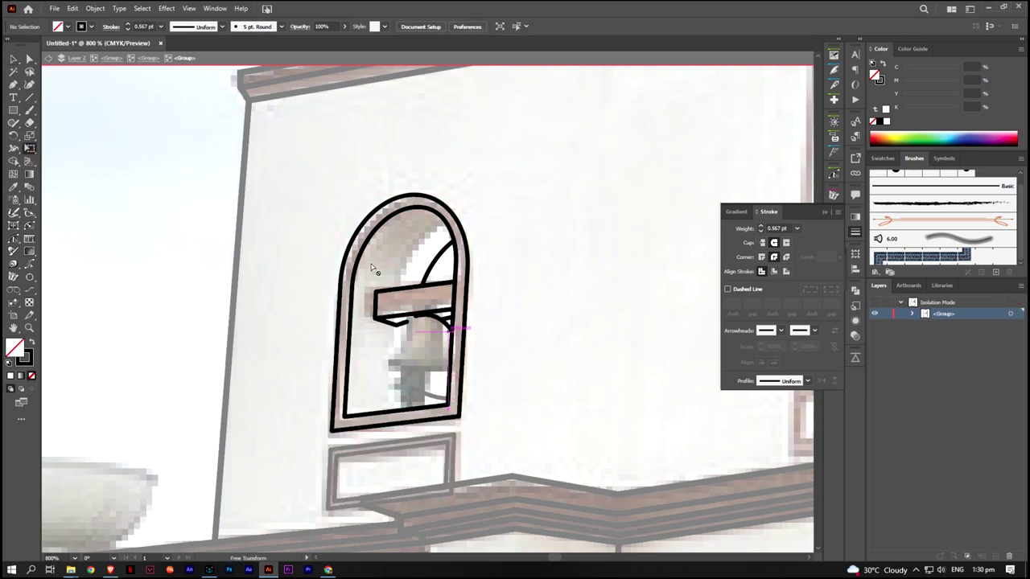
double_click(155, 254)
right_click(407, 205)
Ungroup the window parts and discard a stray duplicate of the inner arch
click(487, 300)
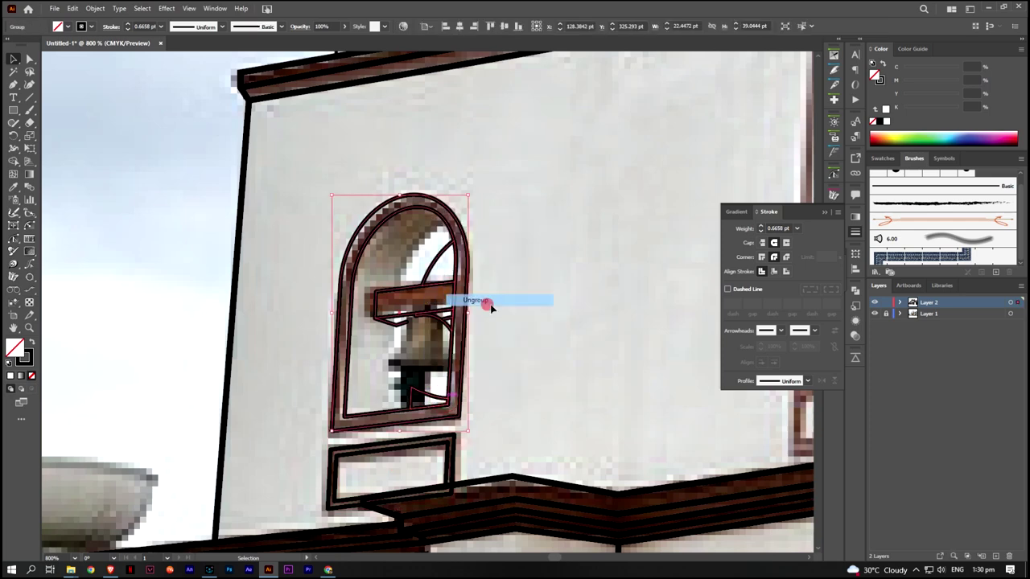
right_click(444, 324)
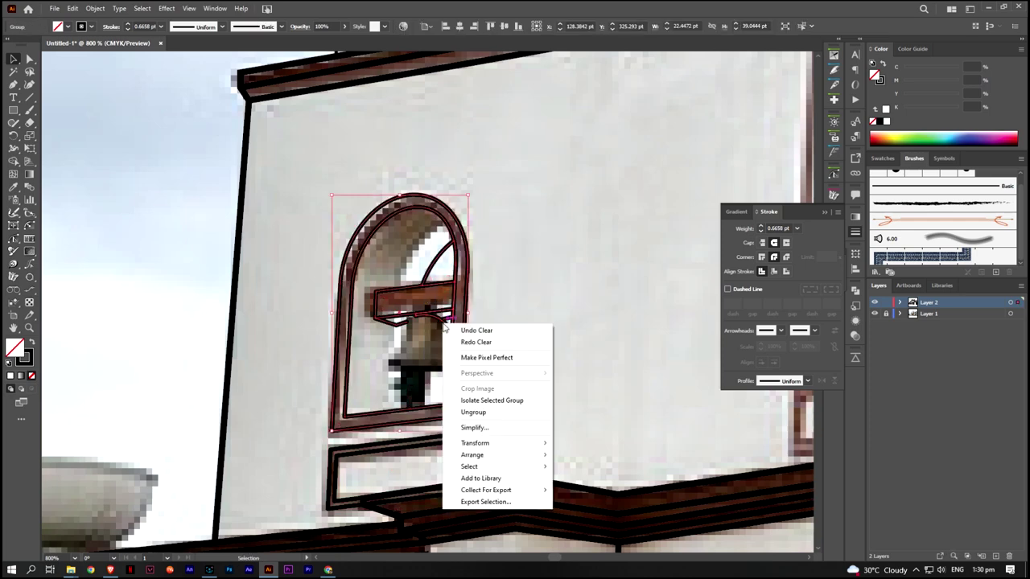
click(447, 322)
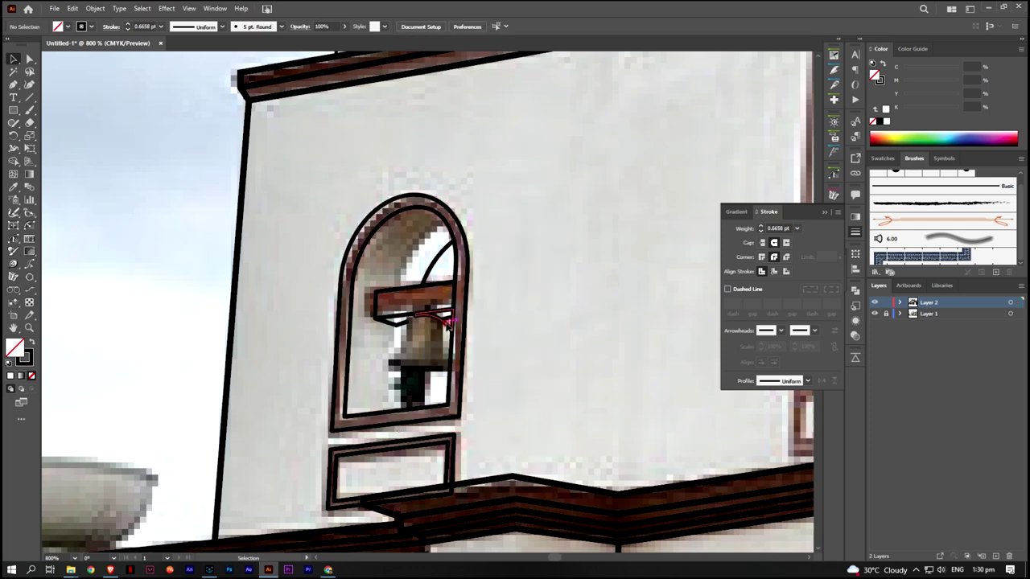
click(463, 268)
drag(456, 273, 492, 293)
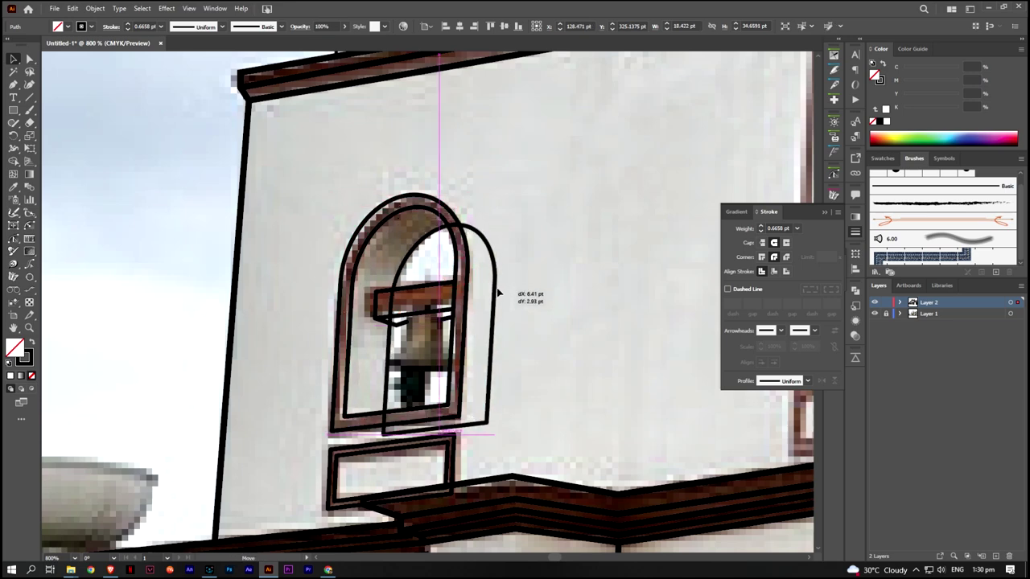
key(ctrl)
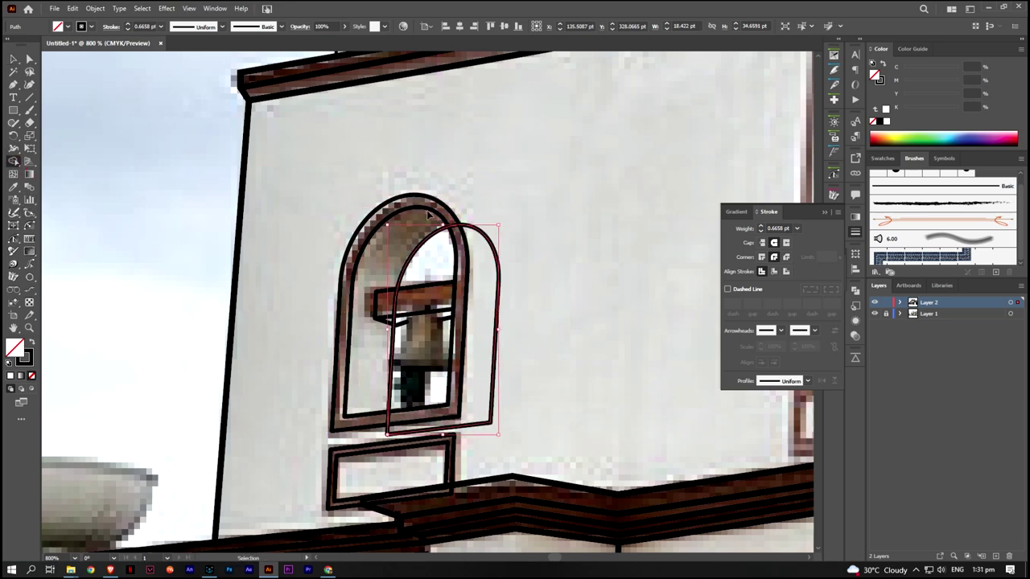
key(Delete)
Draw the bell's curved outline with the Pen and trim overlaps with Shape Builder
key(p)
scroll(456, 319, up, 2)
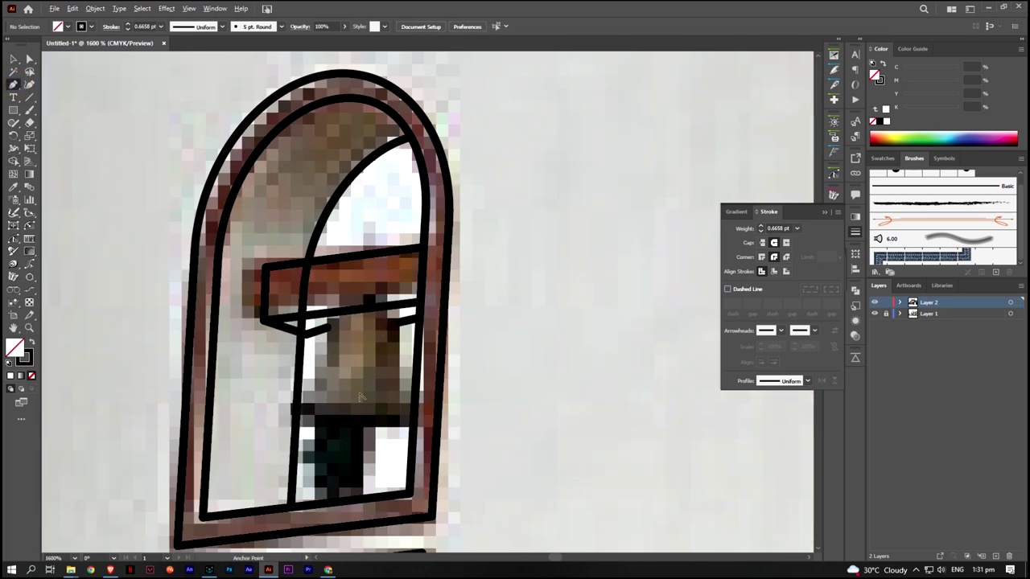
drag(326, 339, 313, 391)
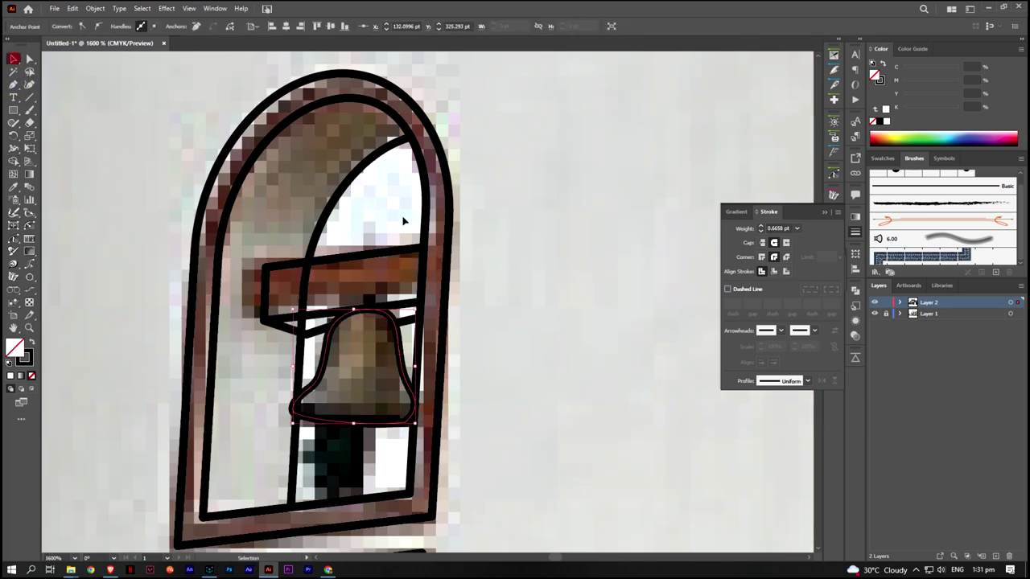
key(ctrl+a)
key(shift+m)
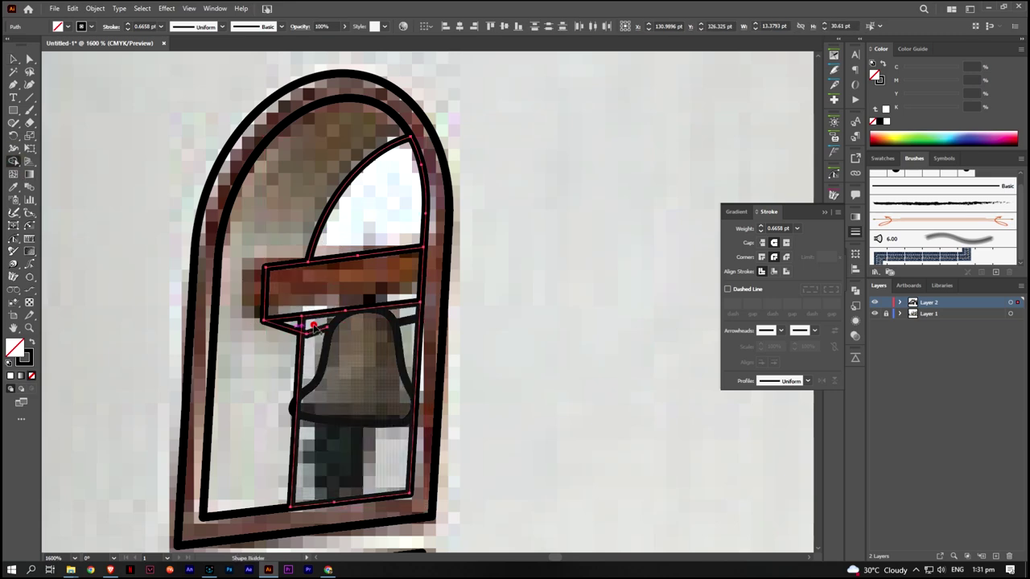
key(a)
click(510, 362)
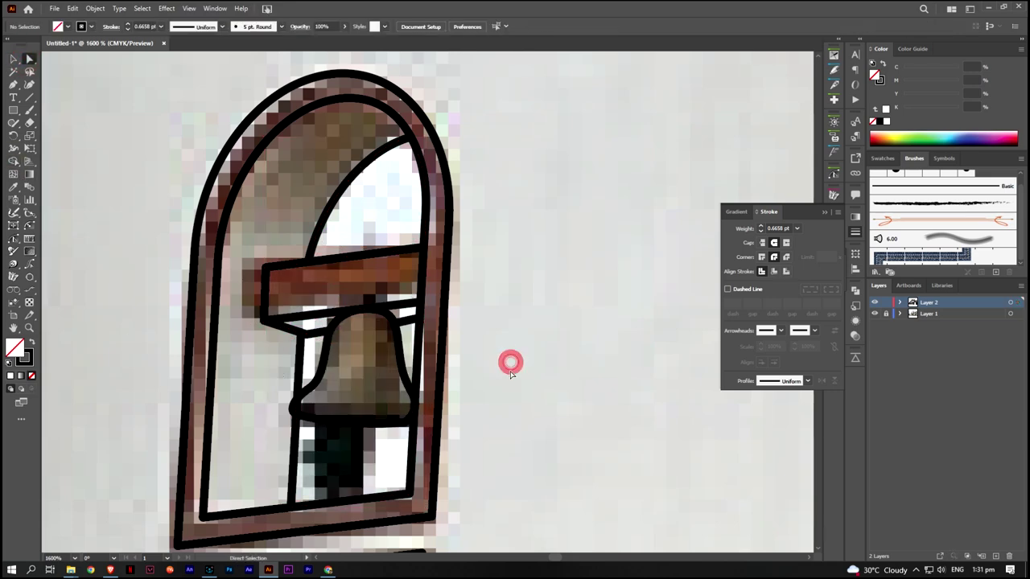
Trim the overlapping plaque and cornice paths with Shape Builder
scroll(510, 375, down, 5)
scroll(510, 375, up, 4)
key(v)
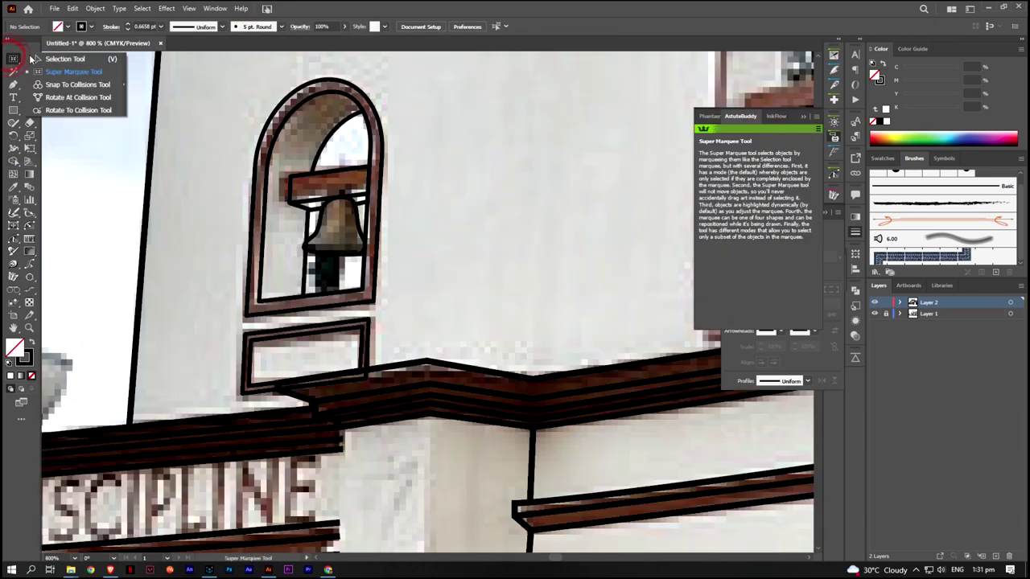
click(221, 366)
click(283, 391)
key(shift+m)
scroll(400, 319, up, 4)
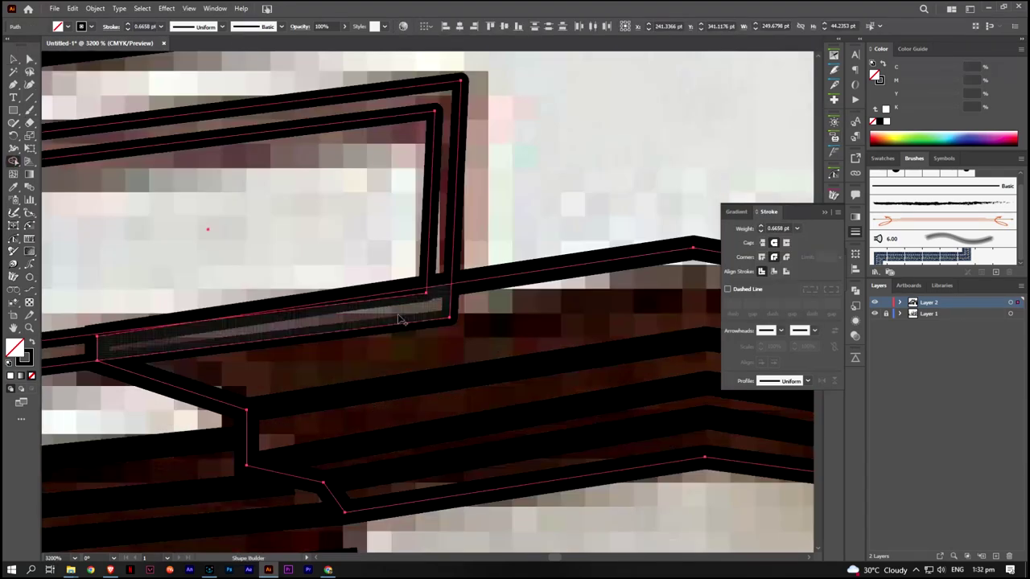
scroll(412, 299, down, 10)
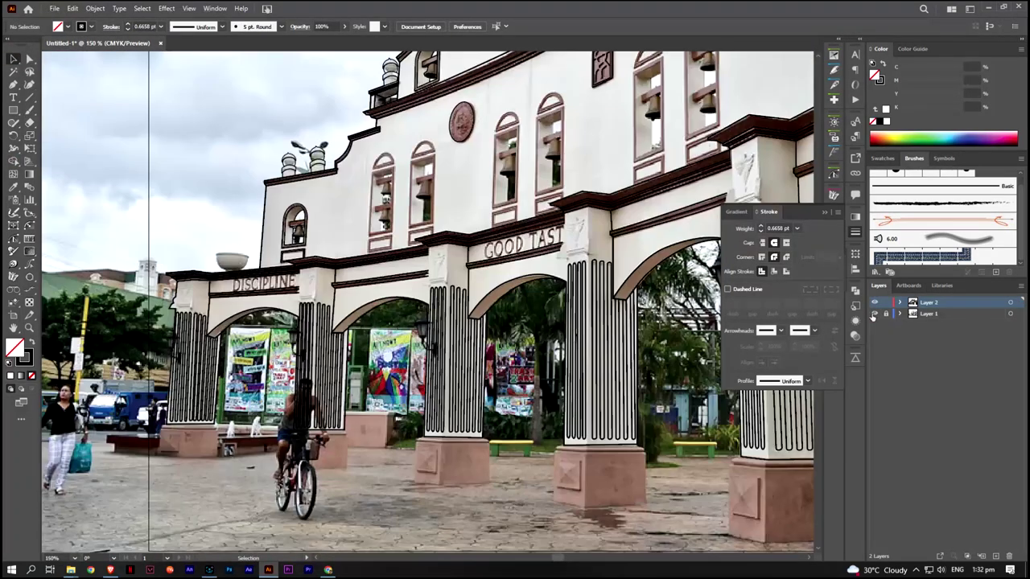
key(v)
click(387, 483)
Zoom out to review the whole line drawing without the photo
scroll(482, 488, up, 2)
scroll(681, 243, up, 3)
scroll(472, 233, up, 2)
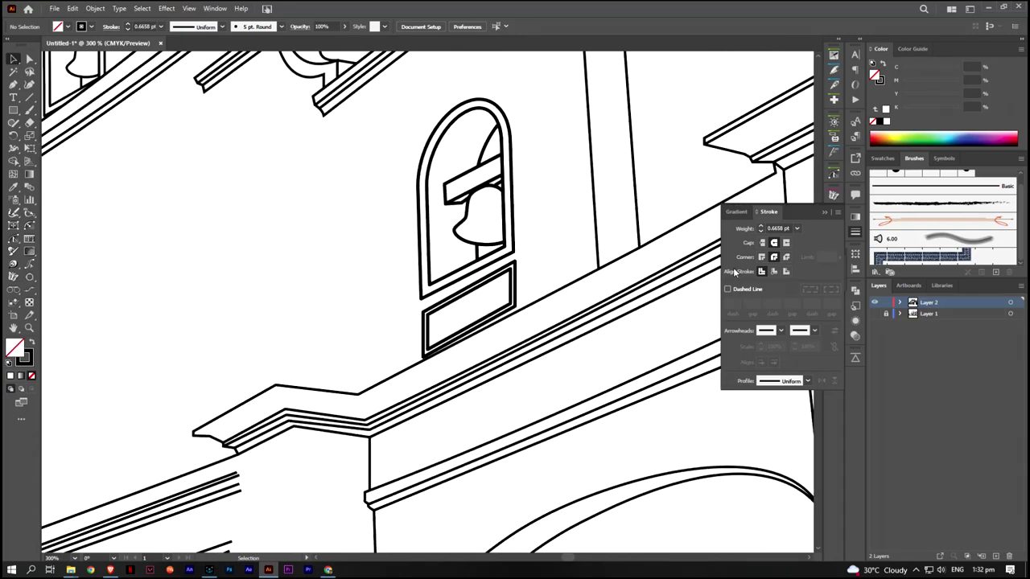
key(p)
scroll(463, 243, up, 1)
Show the reference photo and draw a rectangle with a rounded arch top over the next bell window
scroll(391, 274, down, 6)
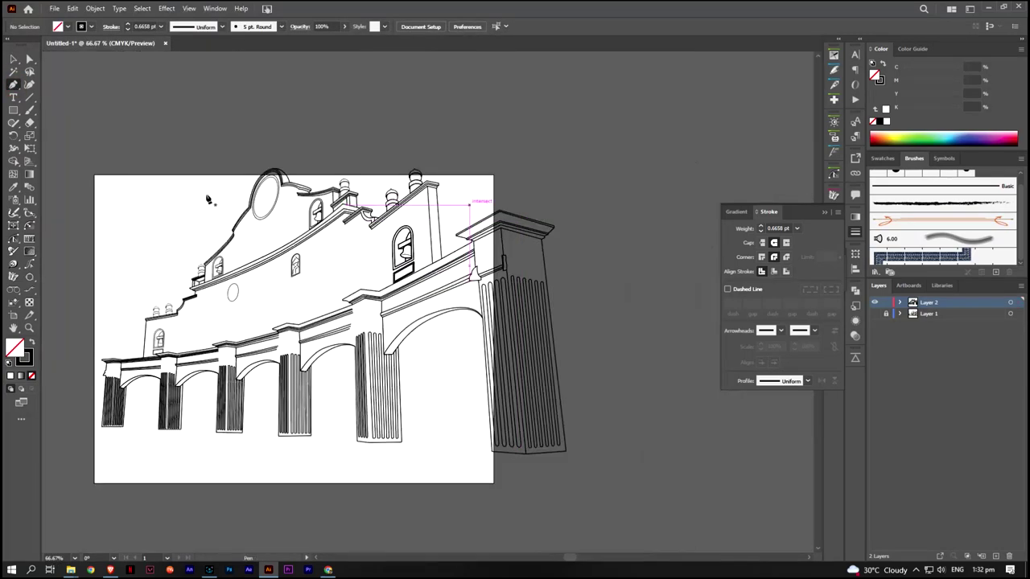
click(874, 313)
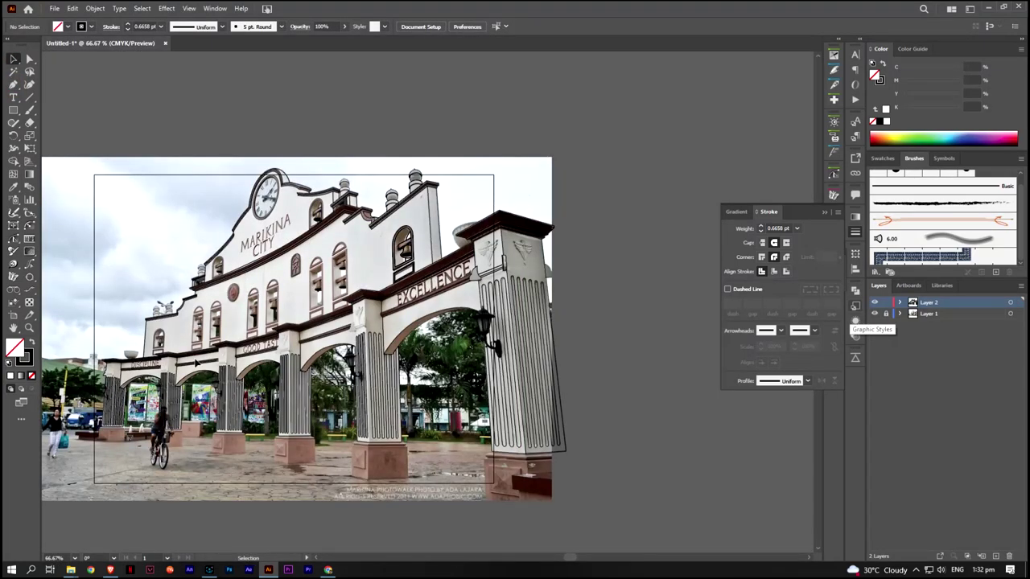
scroll(145, 338, up, 3)
scroll(145, 338, up, 2)
drag(13, 110, 62, 123)
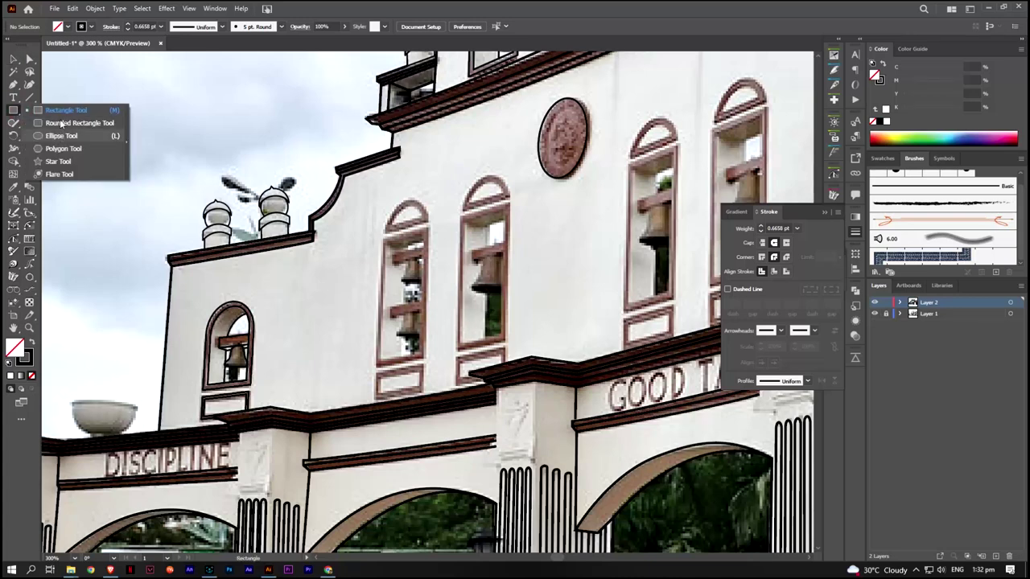
drag(383, 206, 409, 281)
drag(426, 394, 426, 394)
click(29, 59)
drag(408, 221, 427, 207)
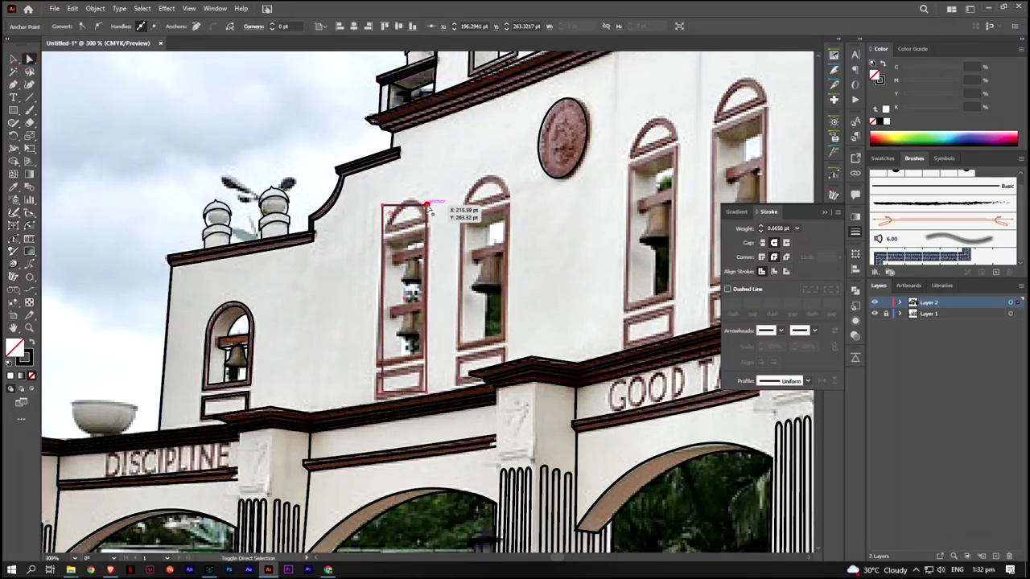
click(13, 58)
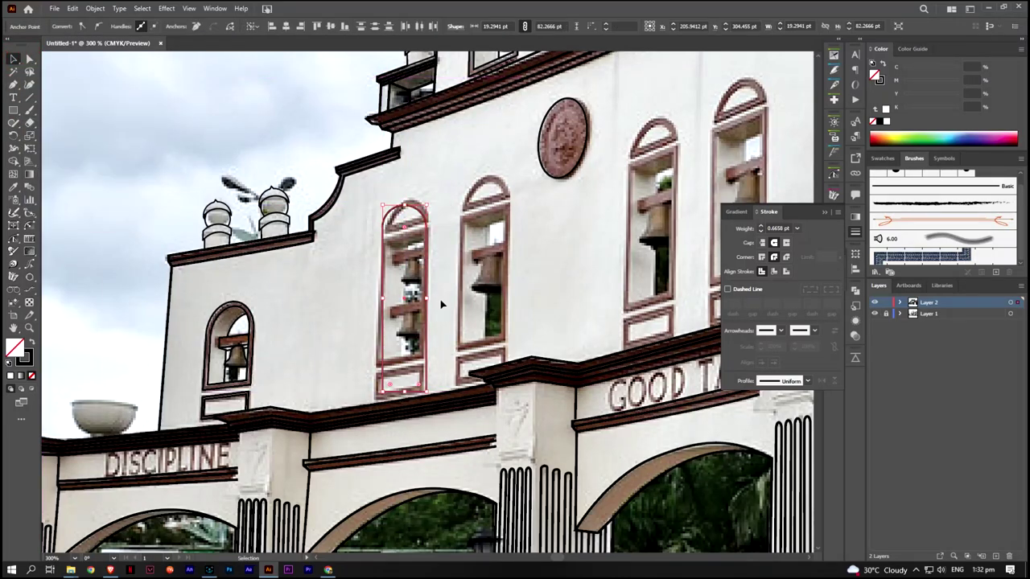
Extend the arch to the window bottom and shear it to match the window's slant and width
scroll(410, 287, up, 2)
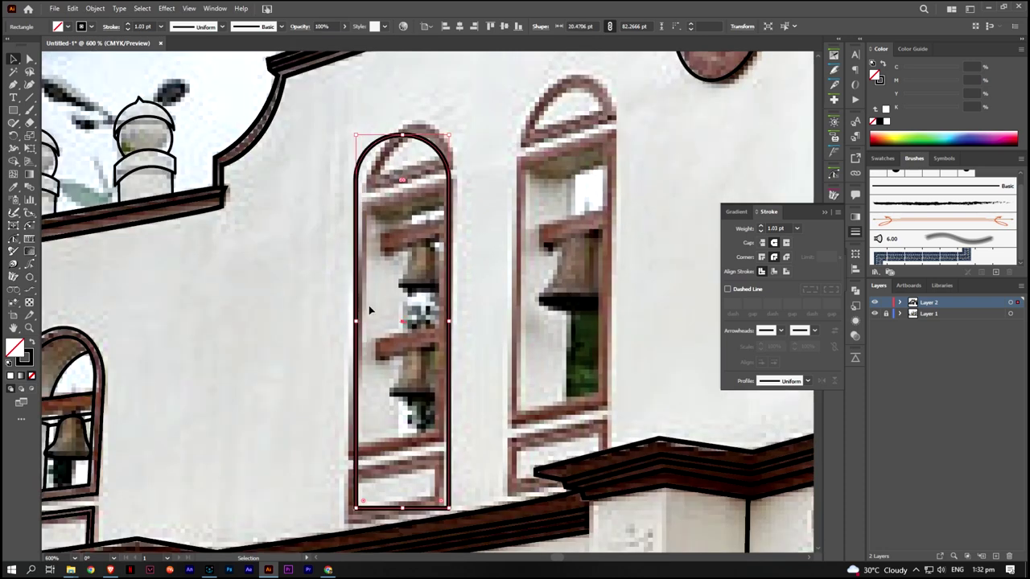
drag(404, 509, 402, 523)
click(30, 137)
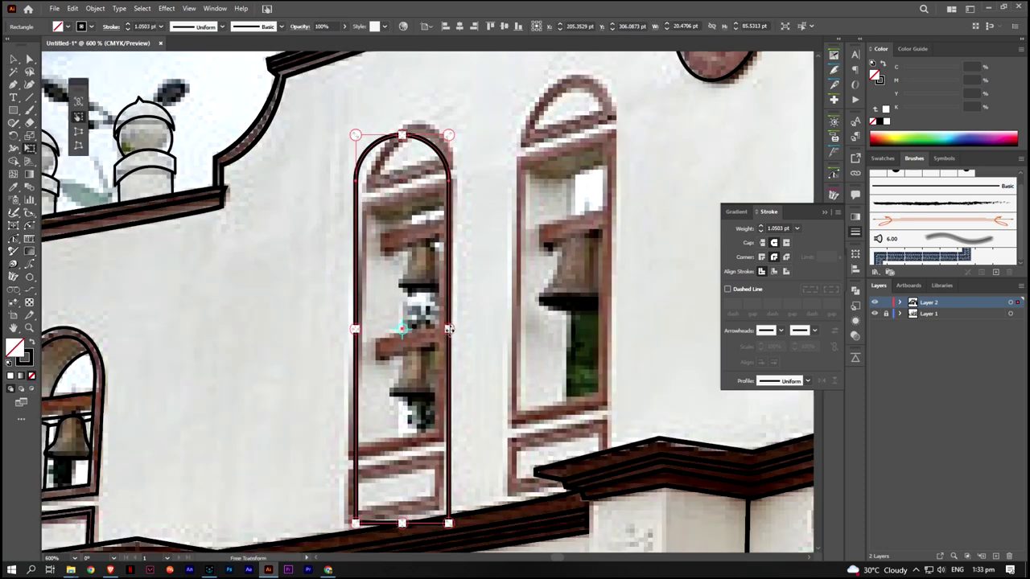
mouse_move(448, 328)
mouse_down()
mouse_move(451, 308)
mouse_move(452, 324)
mouse_up()
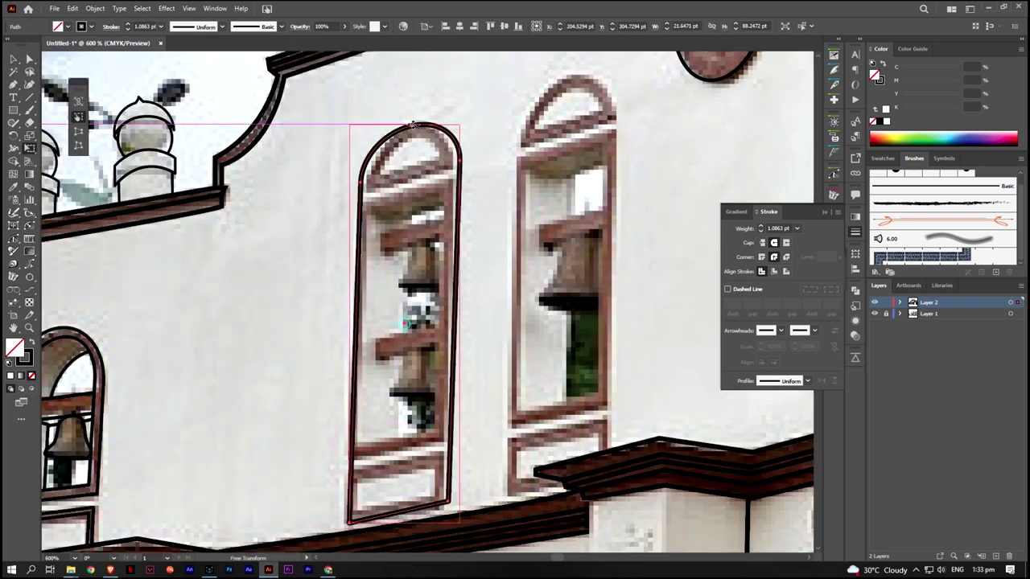
drag(348, 323, 349, 322)
drag(403, 124, 403, 120)
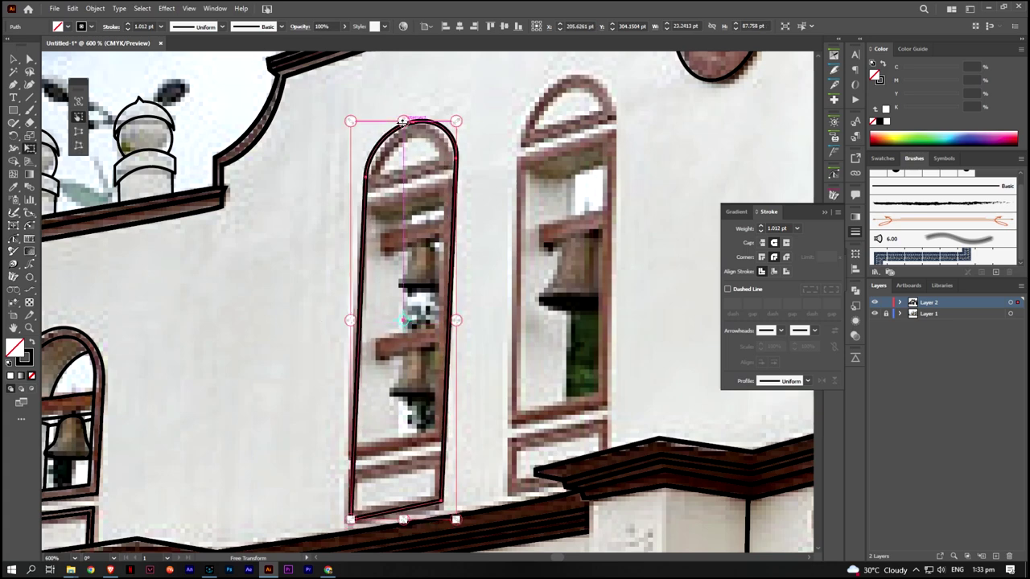
click(13, 60)
Draw bars across the arch top and above the bottom plaque
click(301, 151)
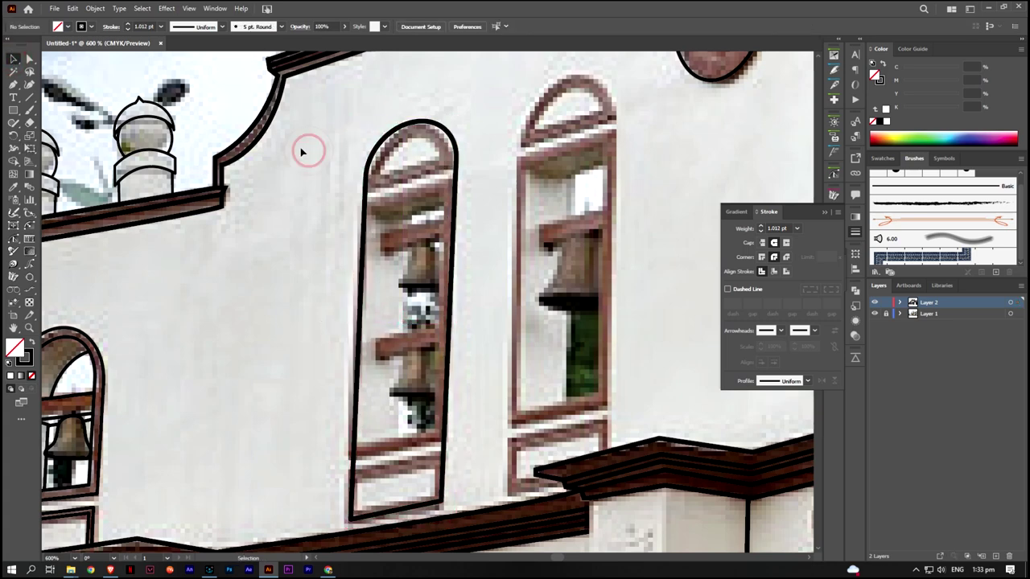
click(367, 215)
key(m)
click(473, 164)
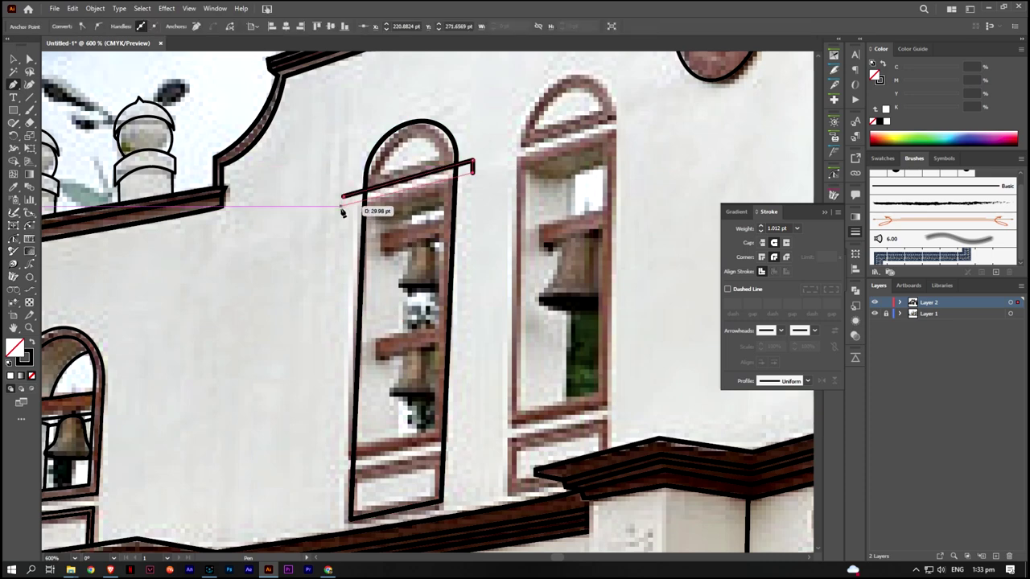
click(335, 461)
click(455, 435)
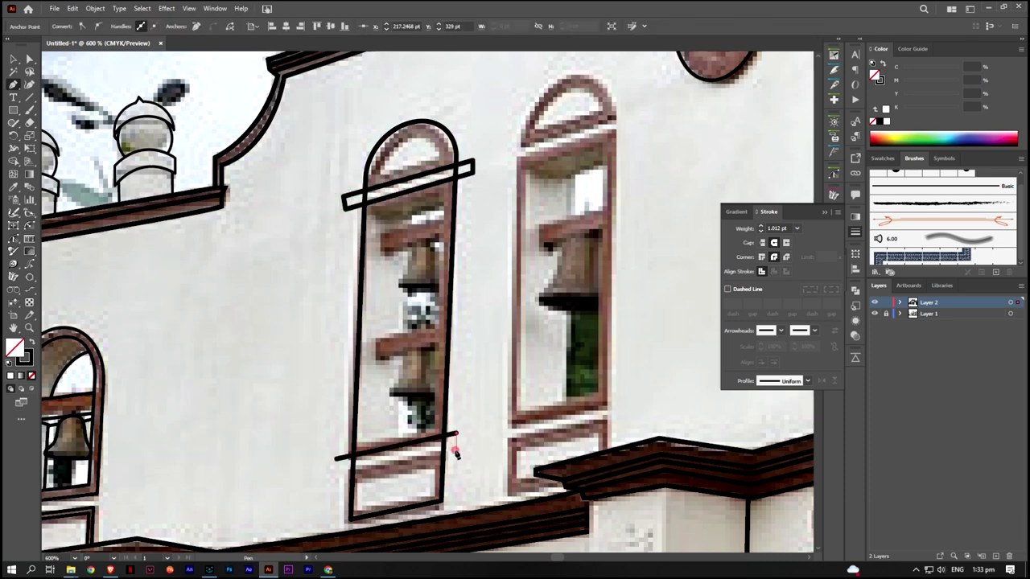
click(370, 174)
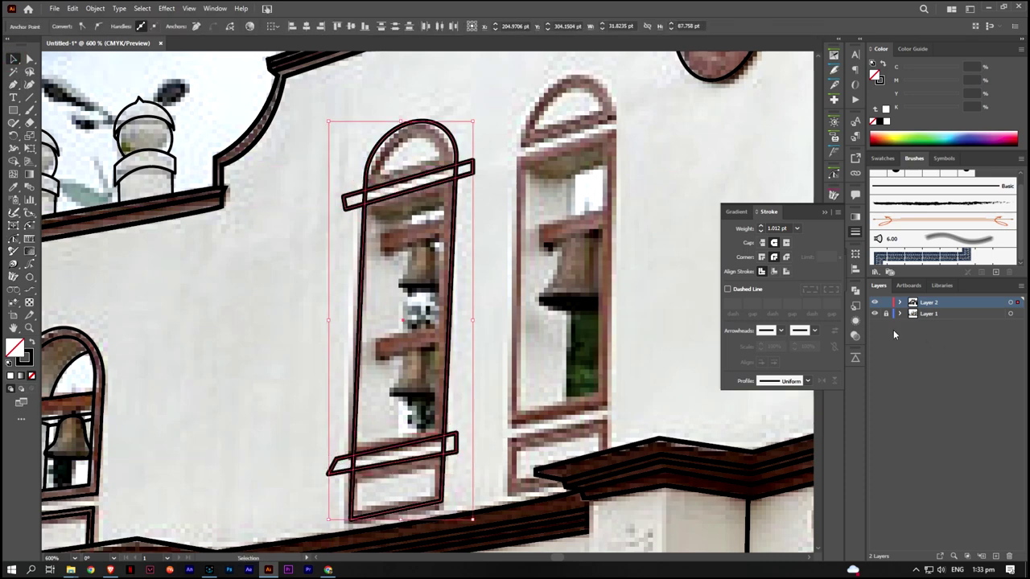
Divide the window into arch cap, opening and plaque, then offset the paths for double outlines
click(855, 289)
click(484, 320)
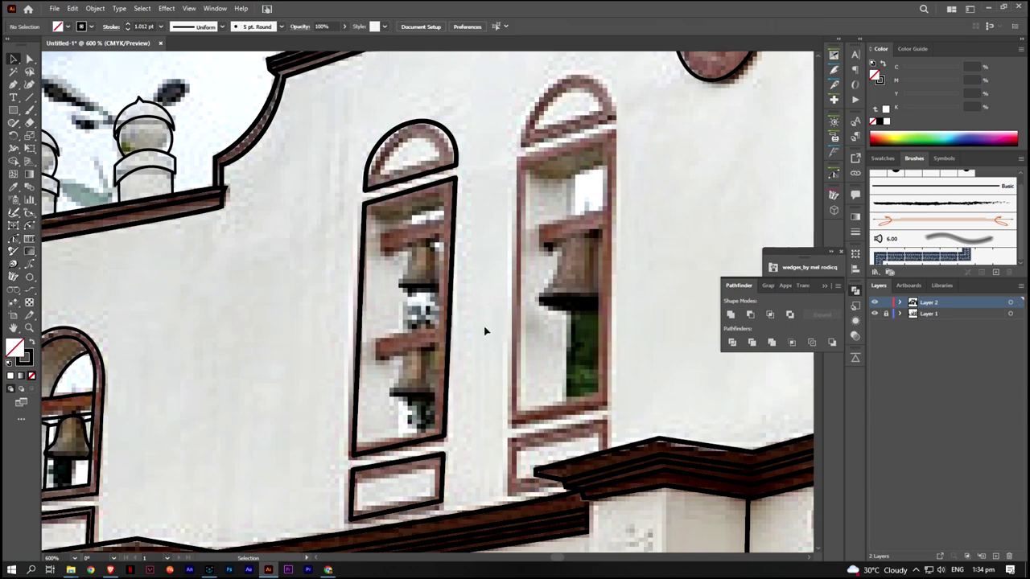
click(455, 265)
click(95, 8)
click(302, 354)
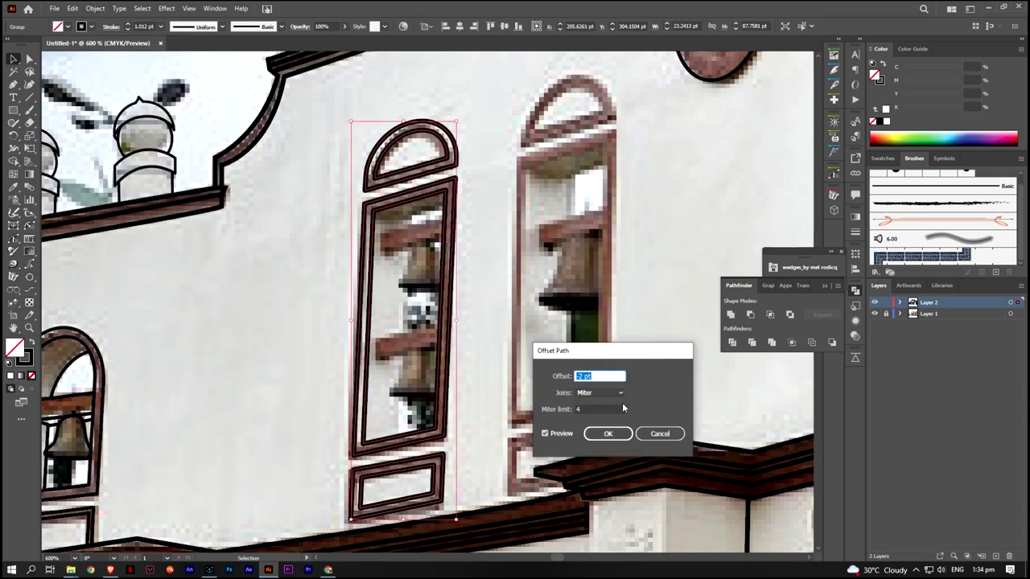
click(608, 434)
Place a copy of the double window outline on the second bell window, stretched and widened to fit
key(ctrl+minus)
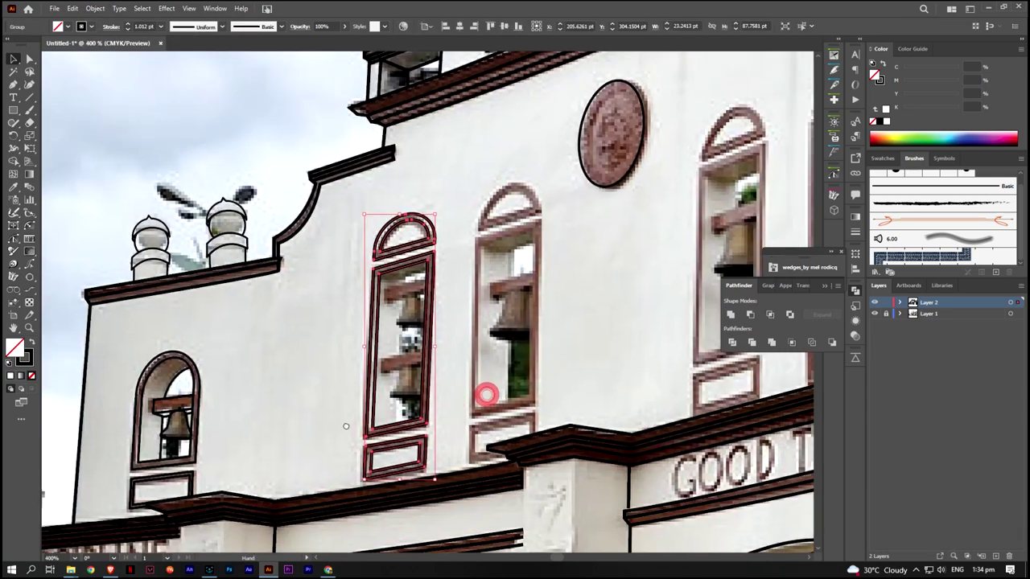
drag(486, 394, 325, 427)
click(13, 59)
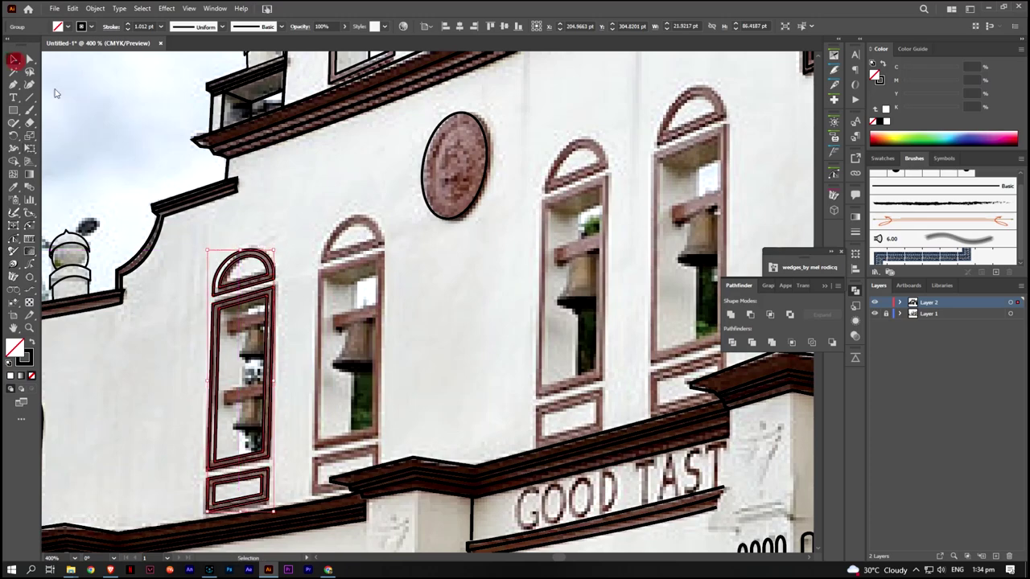
drag(276, 298, 385, 268)
drag(349, 224, 351, 218)
key(ctrl+minus)
drag(432, 295, 247, 294)
drag(161, 326, 340, 294)
drag(344, 214, 344, 191)
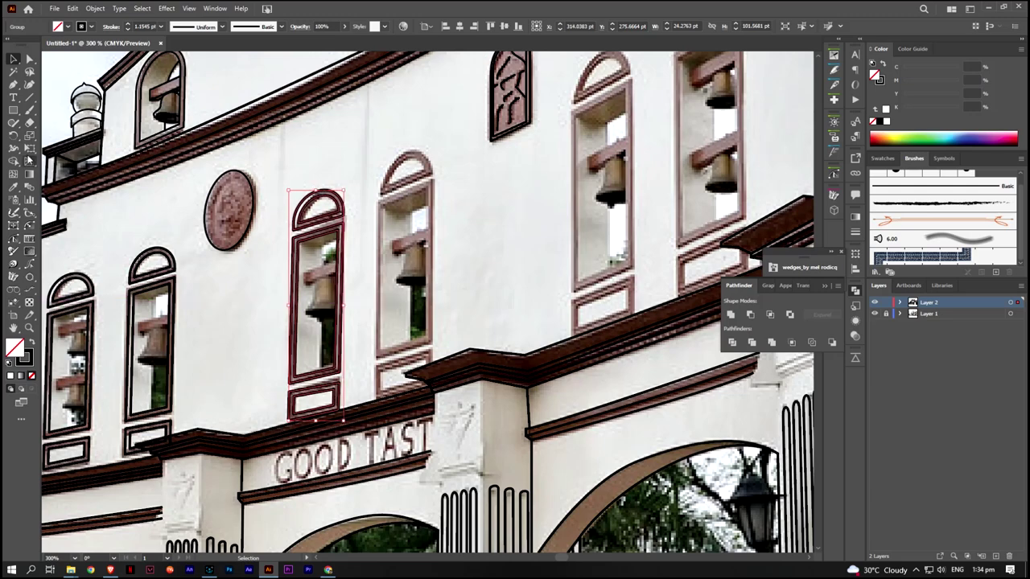
click(29, 150)
drag(343, 305, 444, 237)
key(v)
Fit another window outline copy over the third bell window, rotated slightly and widened to match
drag(404, 161, 403, 149)
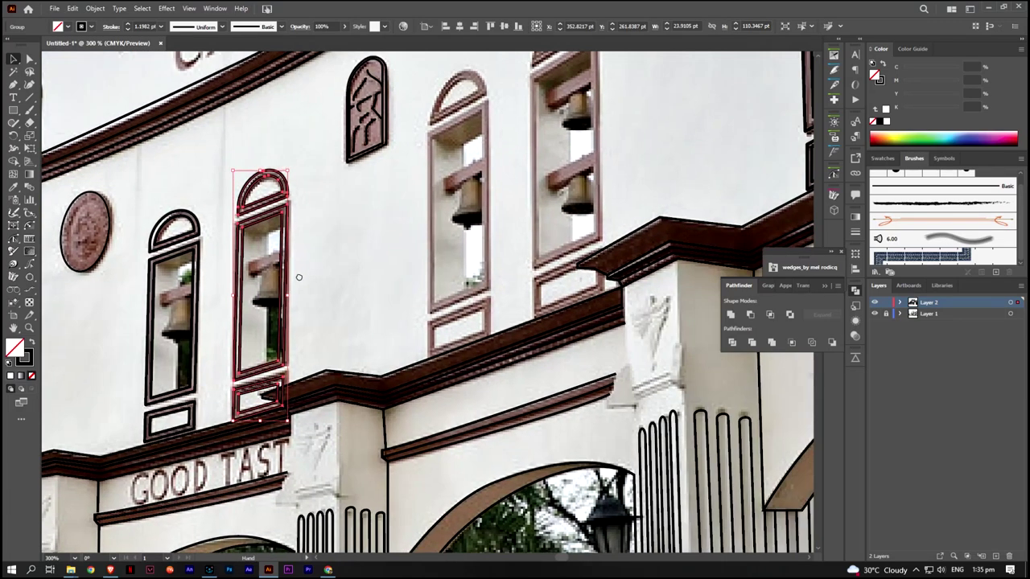
drag(244, 202, 66, 242)
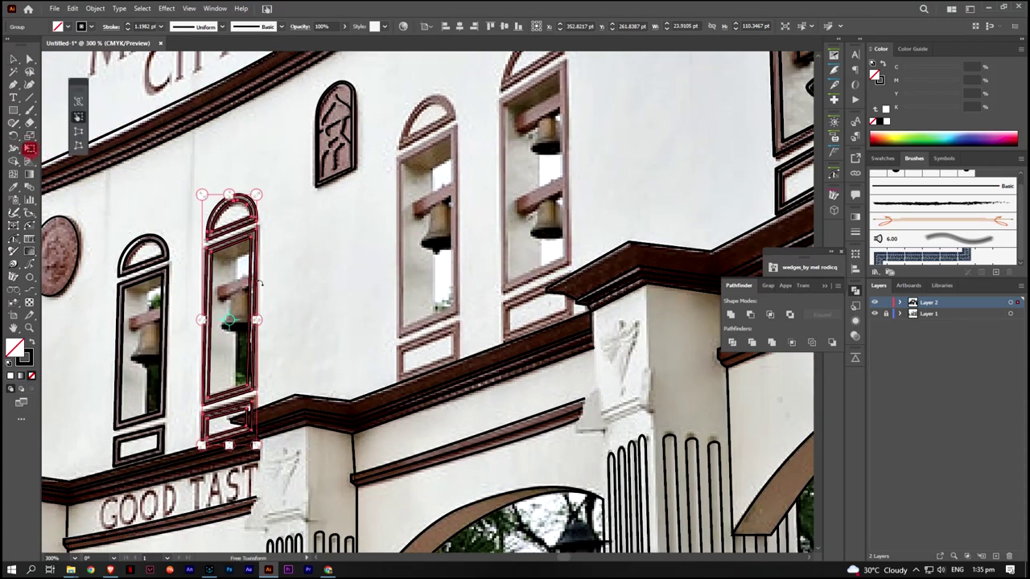
key(e)
key(v)
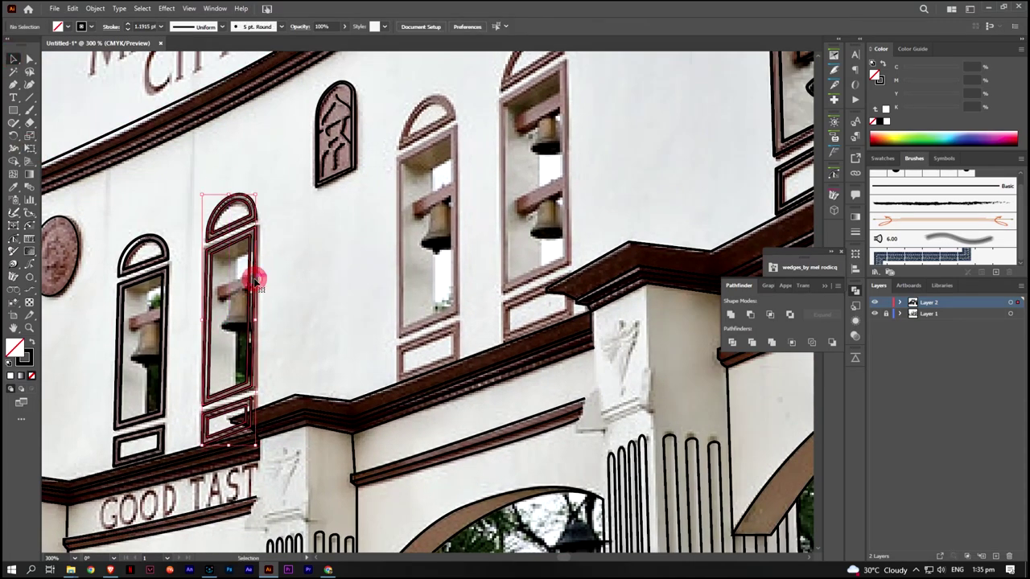
drag(250, 277, 447, 219)
drag(426, 121, 426, 98)
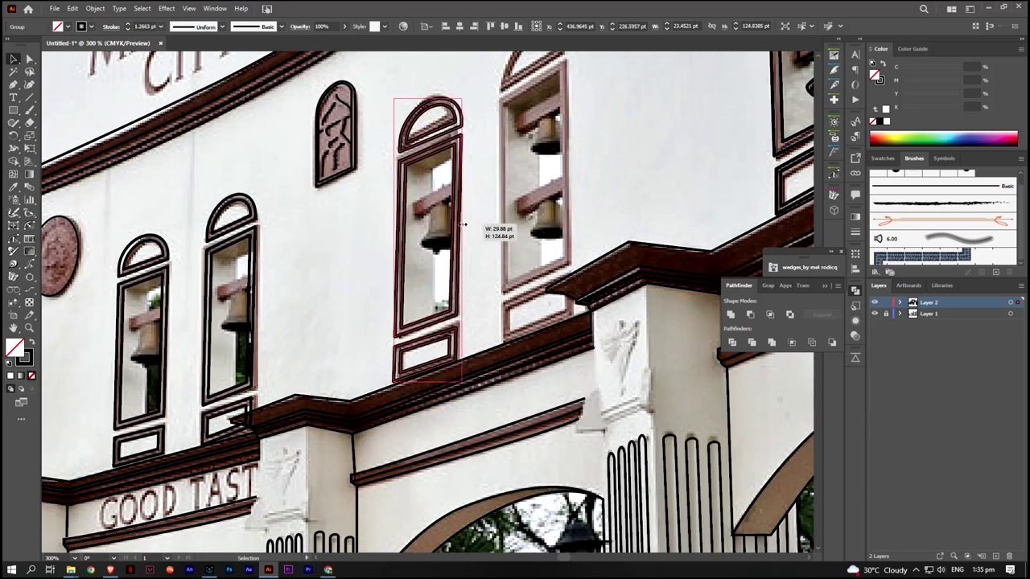
drag(453, 239, 448, 203)
click(31, 146)
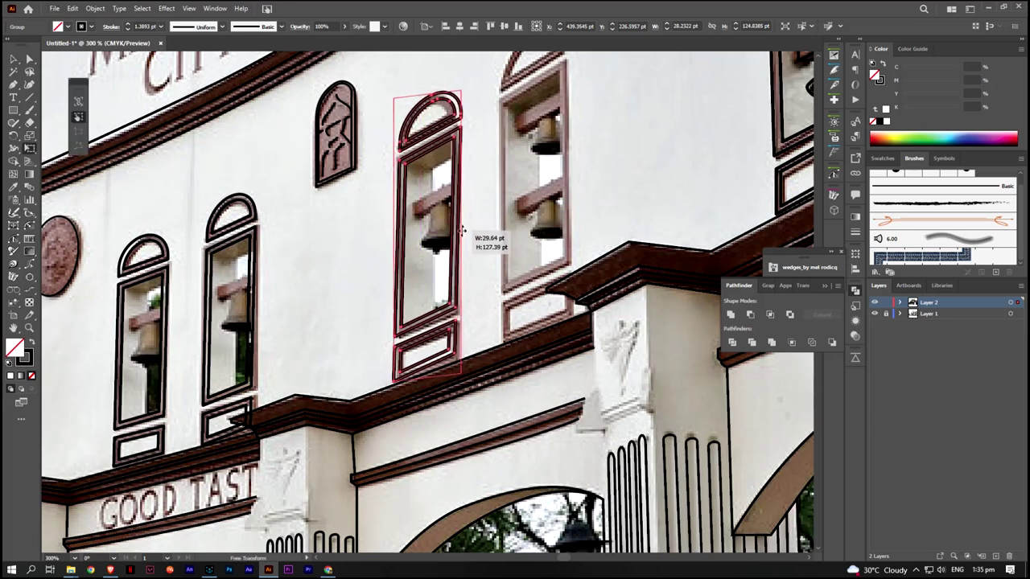
drag(462, 91, 464, 92)
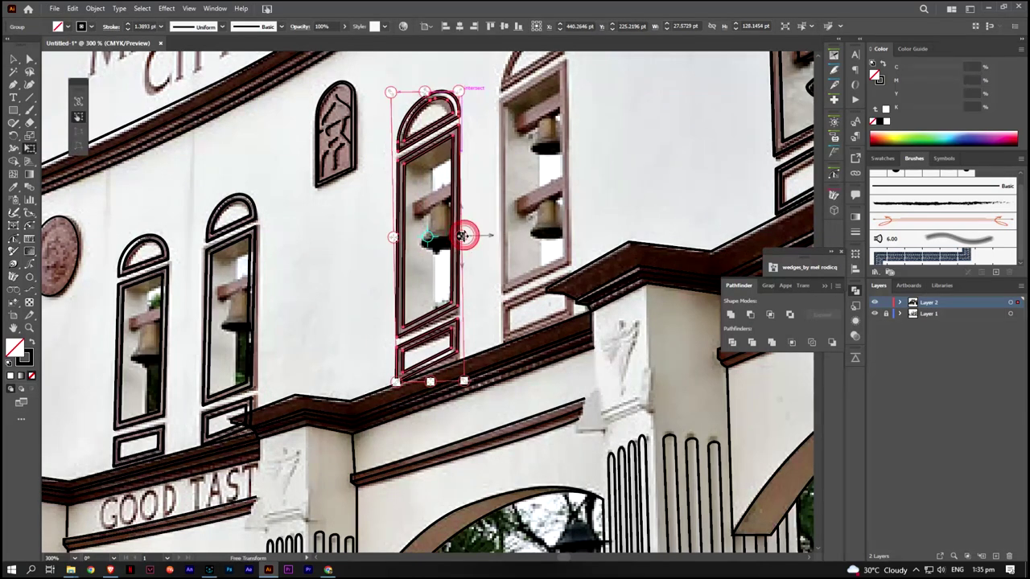
drag(463, 235, 483, 248)
Resize the left bell window's outline so its top meets the arch and bottom reaches the ledge
key(ctrl+minus)
key(ctrl+minus)
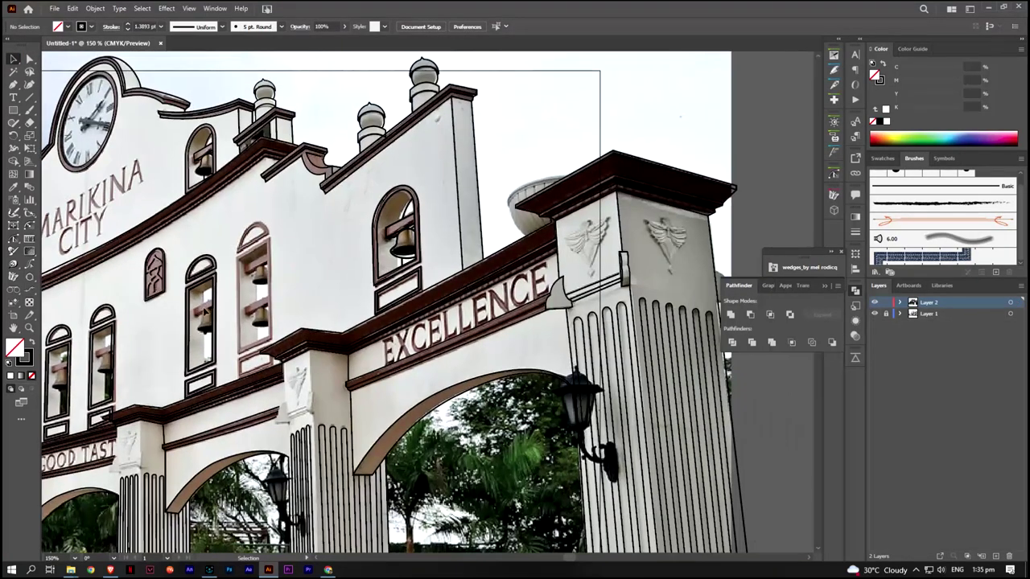
click(251, 290)
scroll(262, 289, up, 2)
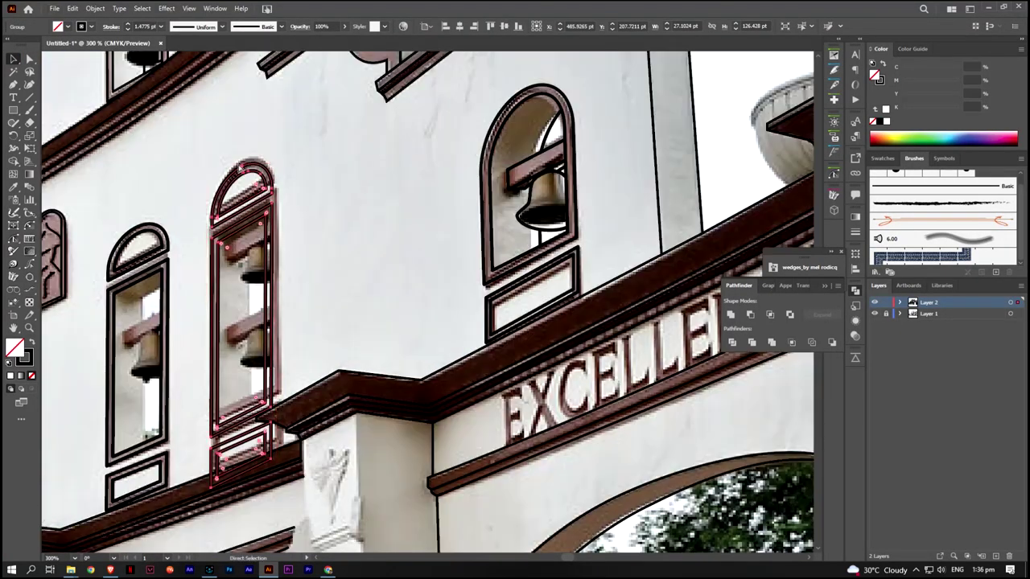
key(v)
drag(276, 314, 281, 307)
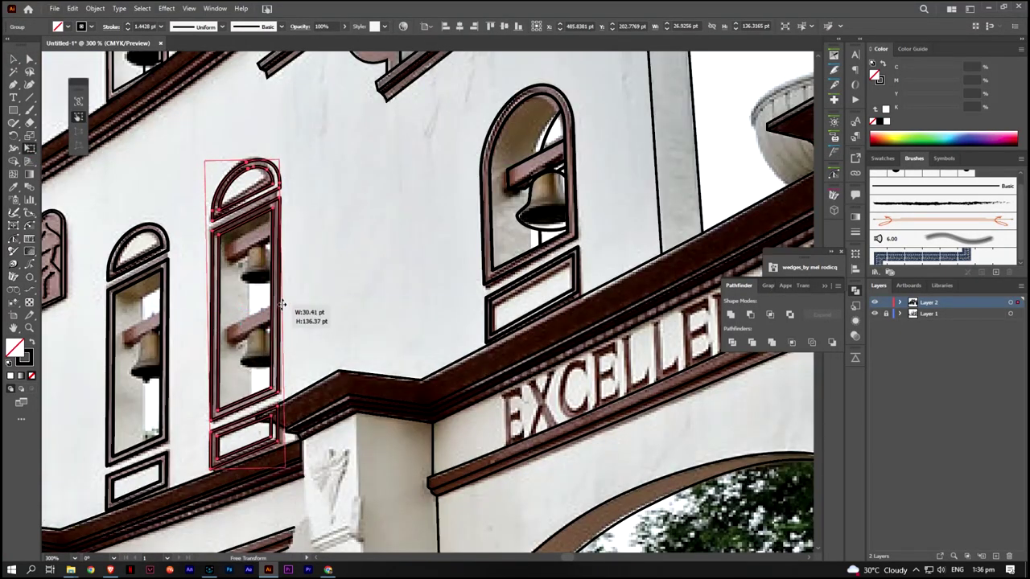
drag(244, 468, 251, 480)
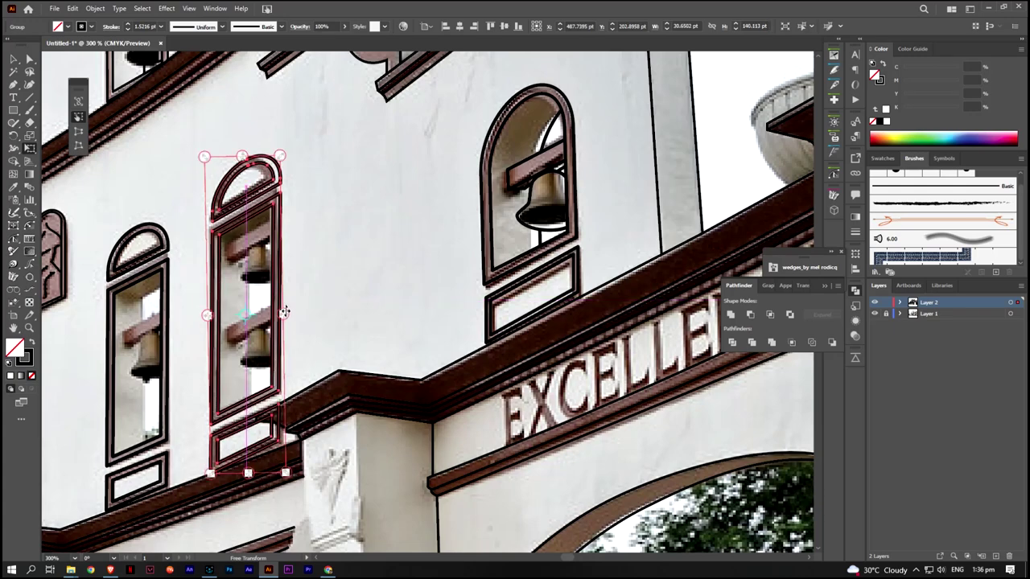
drag(284, 311, 277, 312)
drag(241, 156, 242, 160)
drag(248, 473, 247, 471)
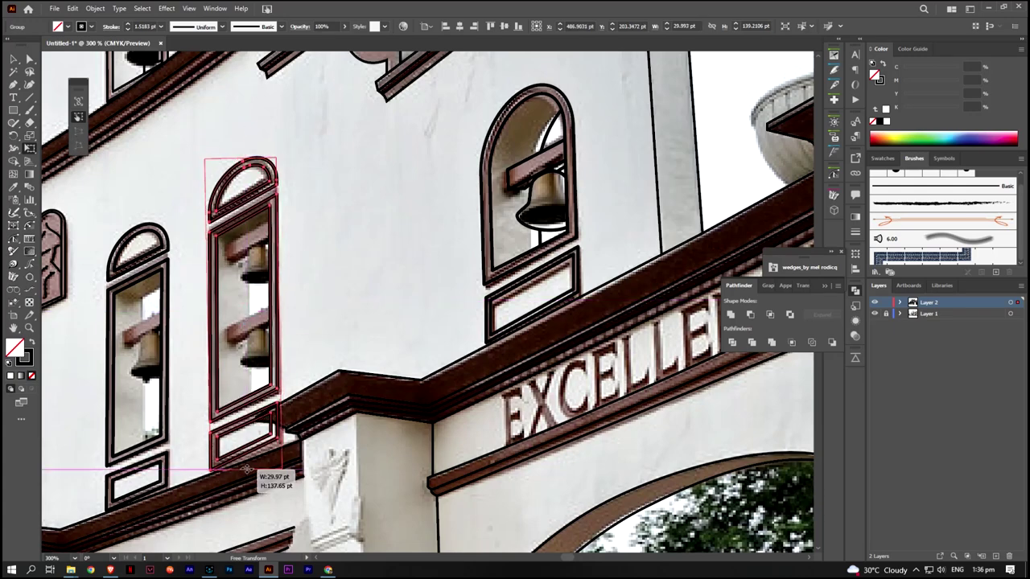
Move the first plaque frame's outer and inner corner anchors down onto the ledge
scroll(282, 447, up, 4)
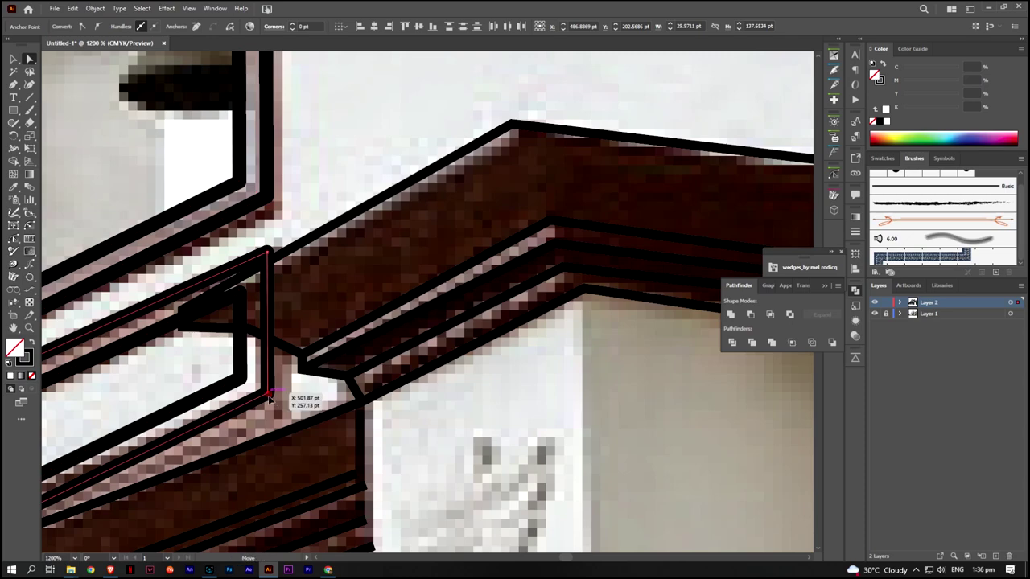
drag(260, 389, 268, 412)
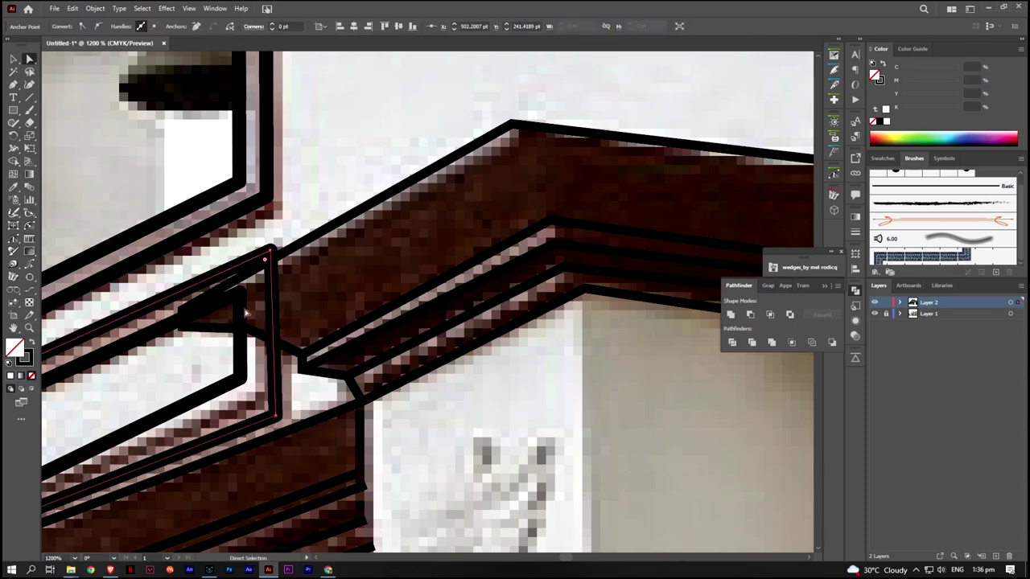
drag(268, 251, 244, 290)
drag(239, 378, 251, 396)
scroll(251, 395, down, 5)
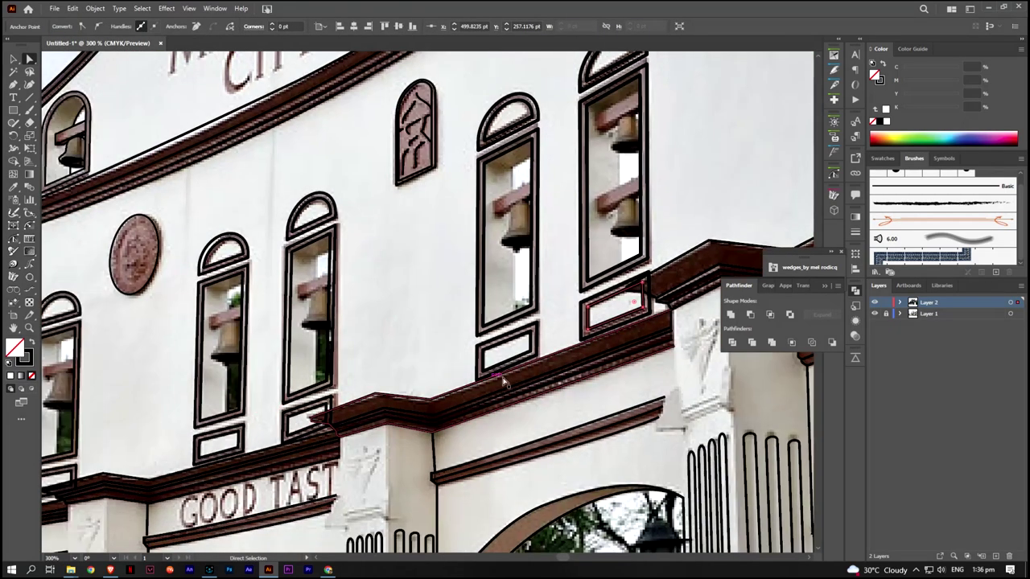
scroll(531, 297, up, 3)
drag(531, 298, 532, 291)
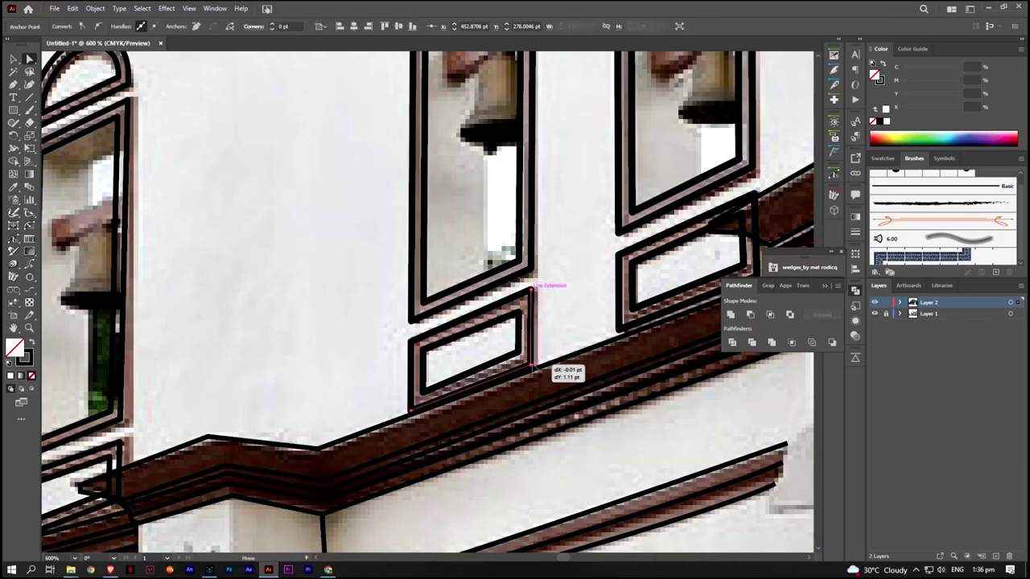
drag(519, 354, 518, 358)
scroll(519, 358, down, 4)
scroll(368, 387, up, 5)
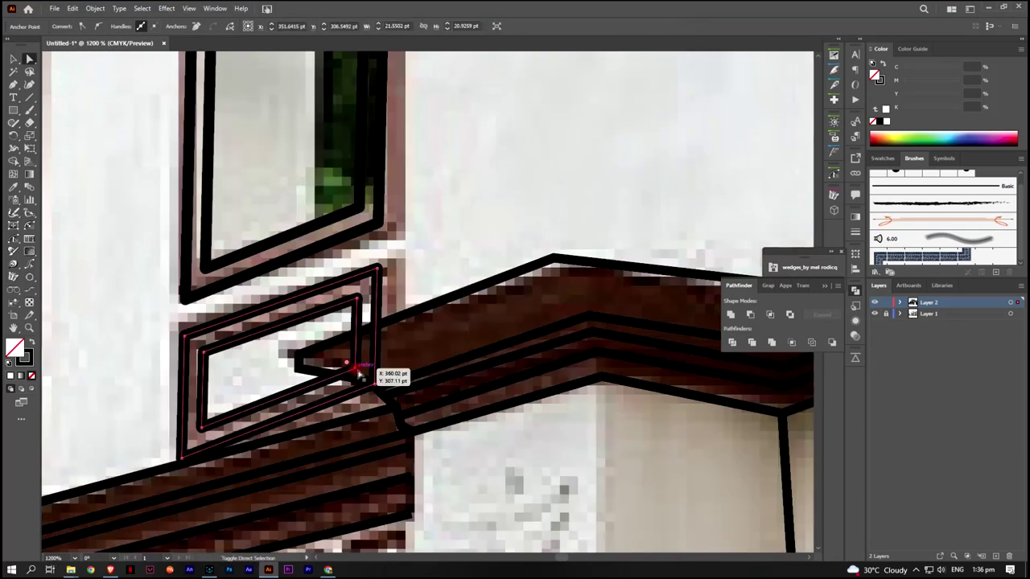
Align the neighbouring plaque frames' corners with the cornice line beneath the bell windows
drag(360, 375, 379, 405)
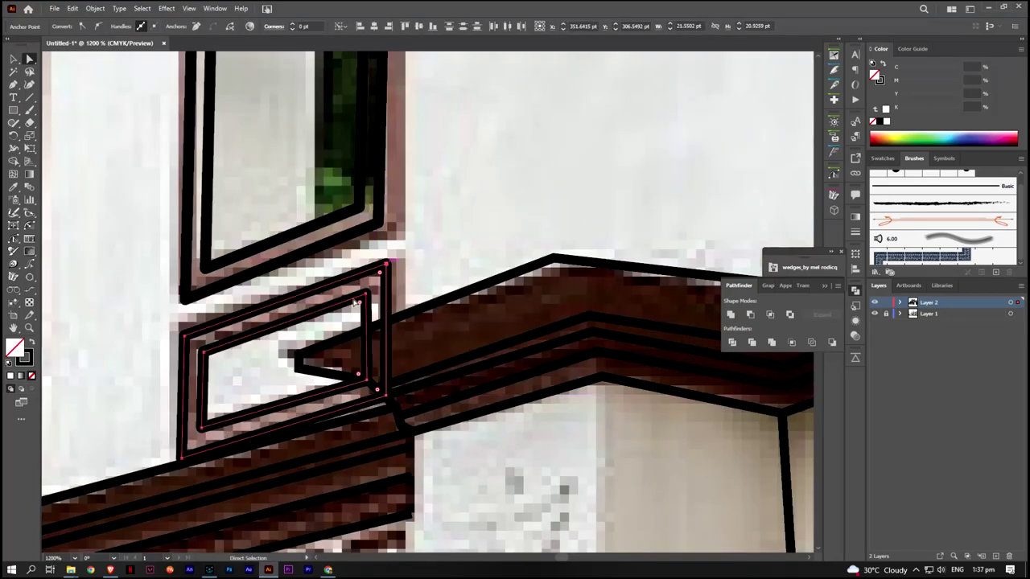
scroll(379, 272, down, 3)
scroll(379, 272, left, 5)
drag(366, 283, 366, 273)
scroll(366, 274, down, 3)
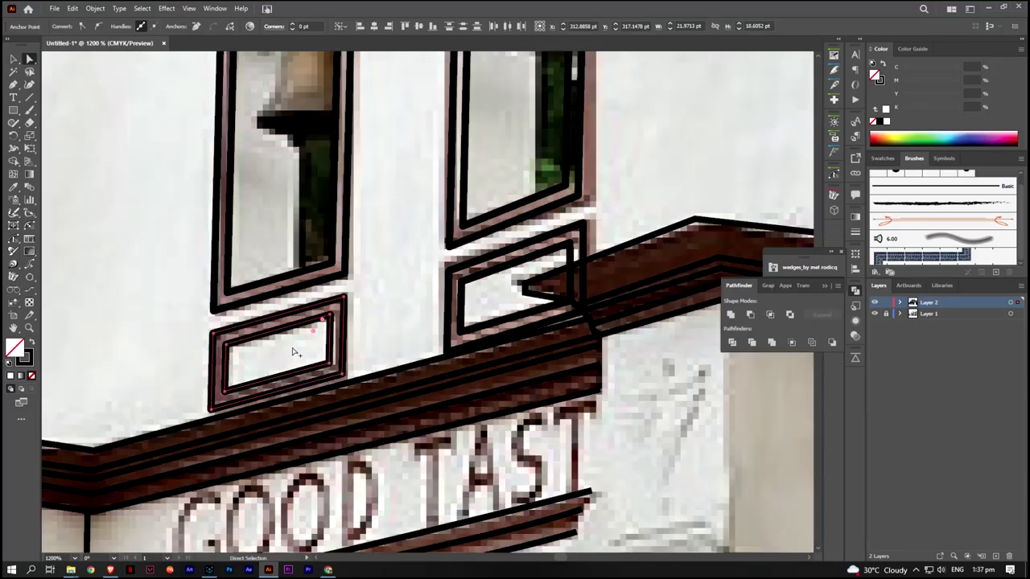
scroll(294, 349, down, 2)
scroll(421, 395, up, 3)
click(365, 366)
drag(394, 396, 395, 400)
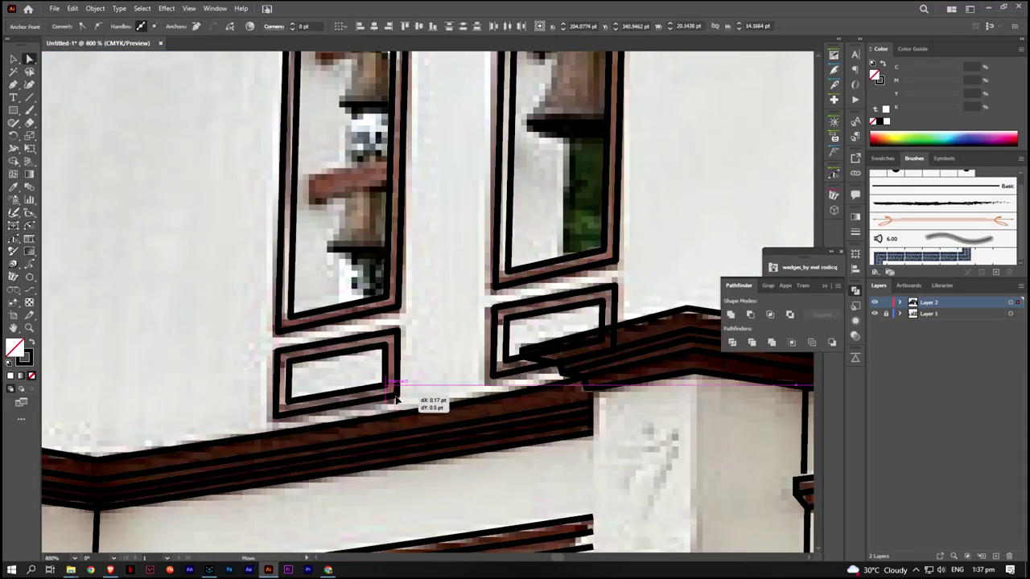
scroll(395, 400, down, 1)
scroll(445, 328, up, 3)
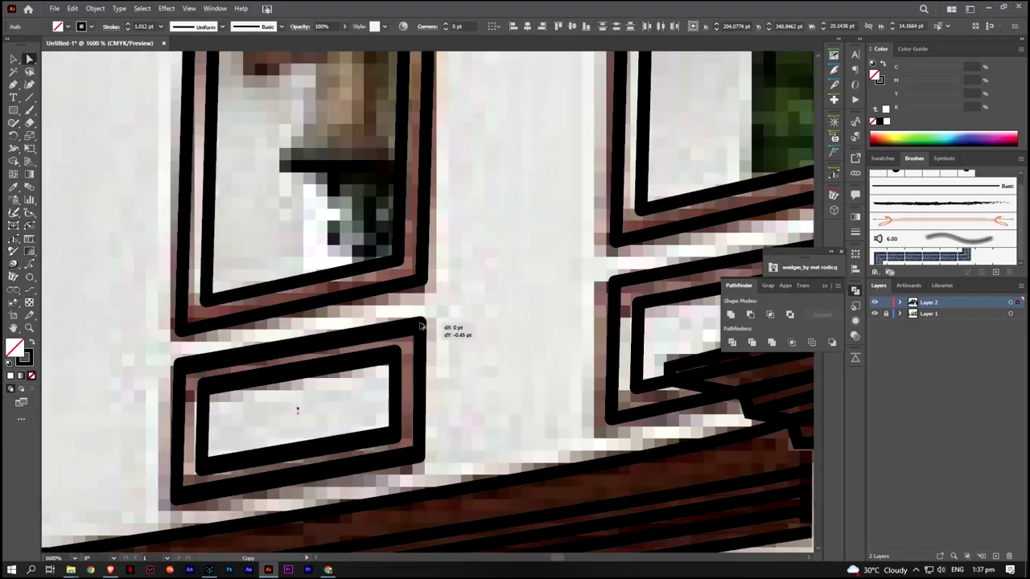
drag(420, 333, 420, 327)
scroll(341, 341, down, 3)
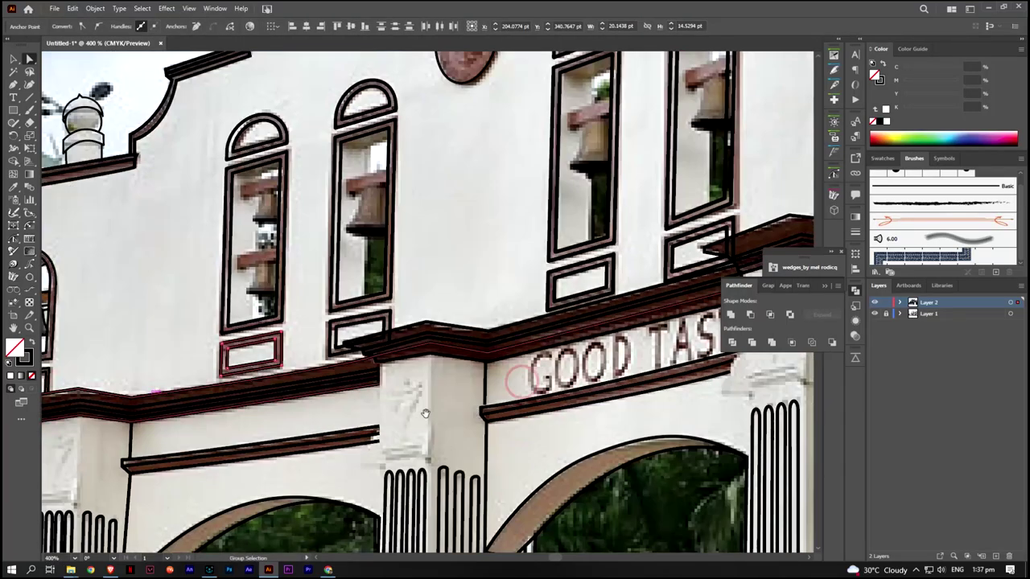
Select all traced paths and switch to the Shape Builder tool, panning to the cornice ledge
key(v)
scroll(388, 332, right, 2)
scroll(388, 333, up, 3)
click(388, 332)
key(ctrl+a)
key(shift+m)
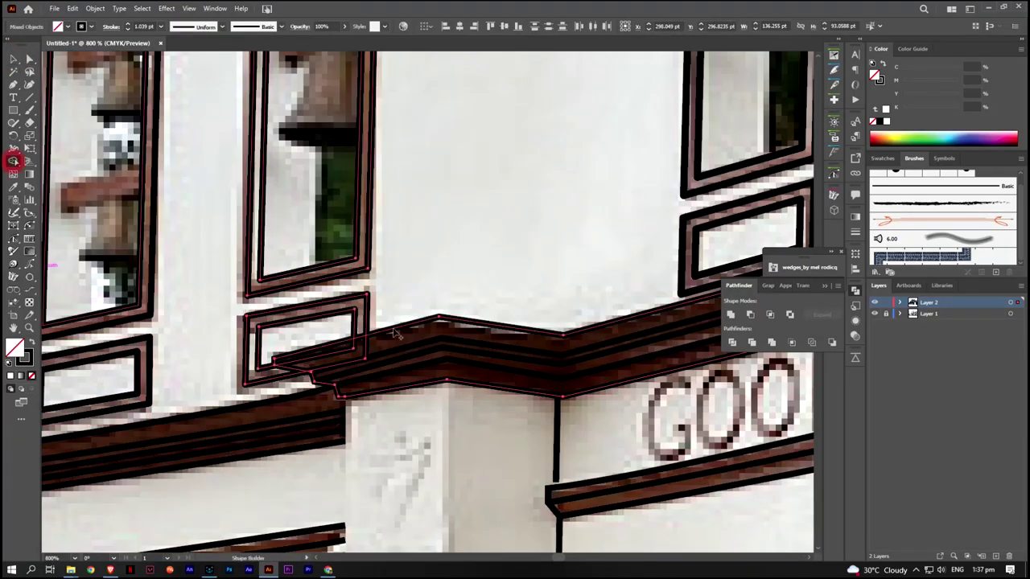
key(ctrl+minus)
drag(346, 351, 595, 381)
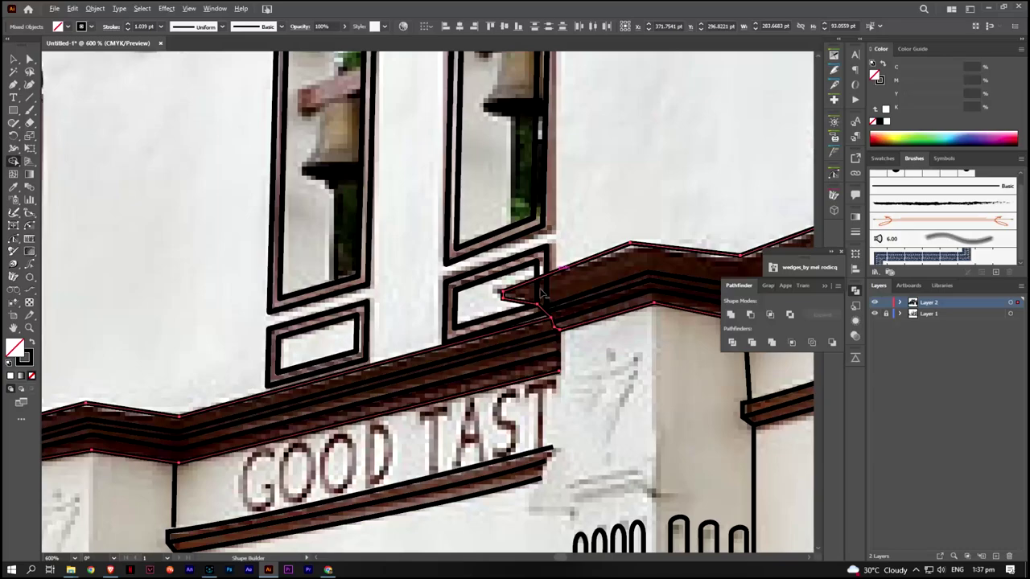
scroll(555, 288, down, 2)
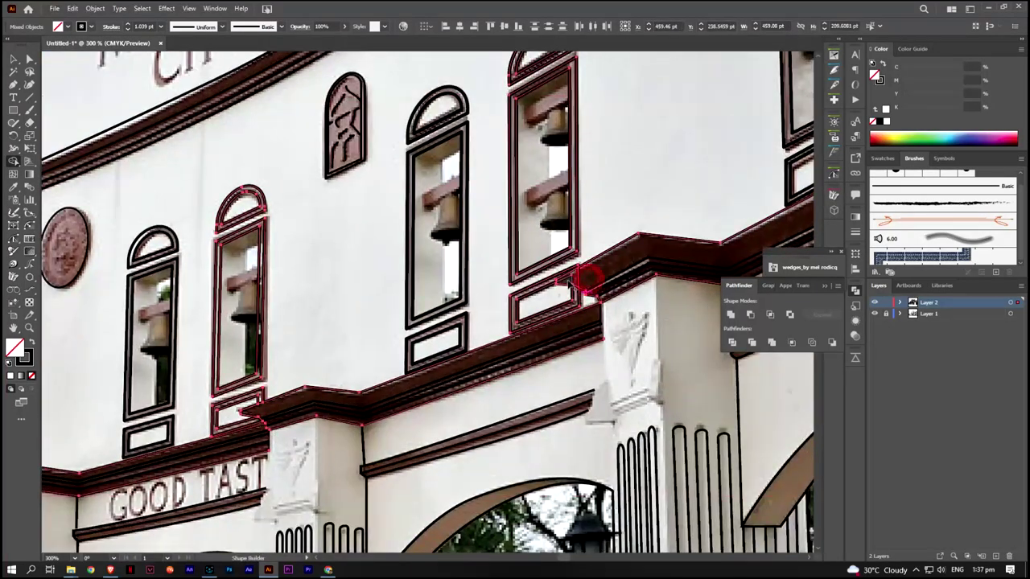
scroll(575, 278, down, 3)
Deselect all, then pen-trace curved anchors around the angel emblem's head and left and right wings
key(v)
key(ctrl+shift+a)
scroll(327, 365, up, 2)
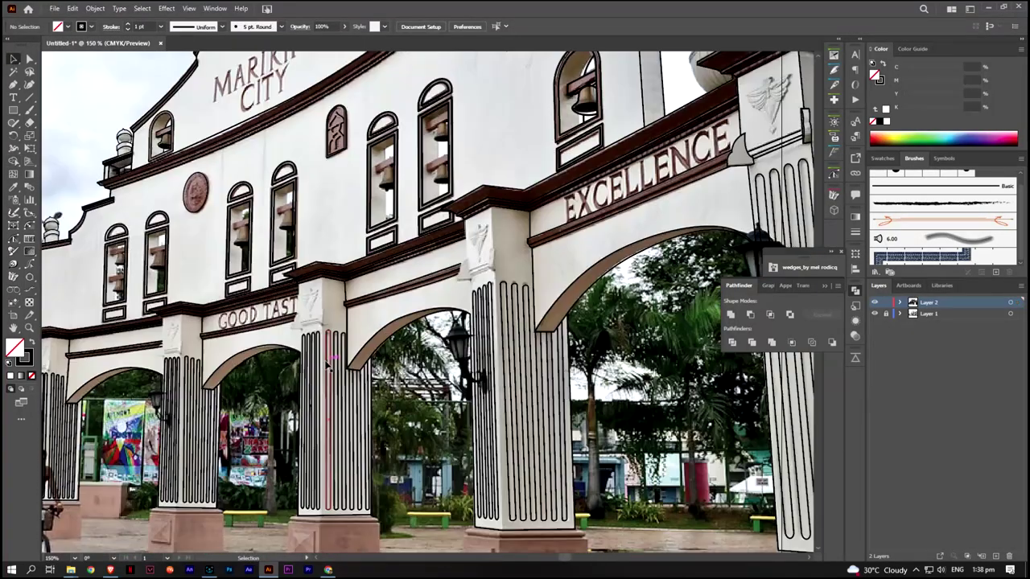
scroll(671, 234, up, 2)
scroll(671, 234, up, 1)
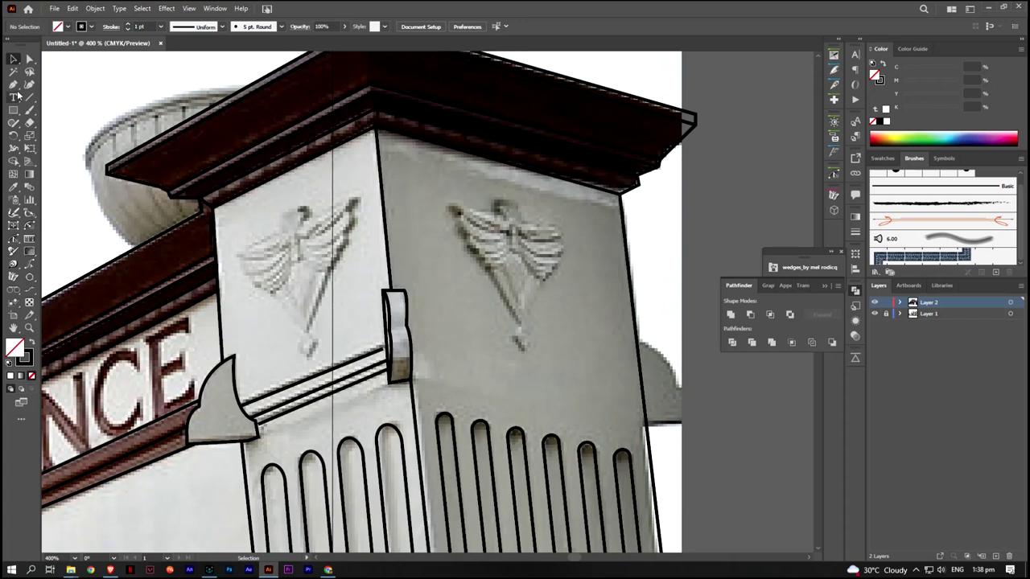
drag(499, 209, 506, 207)
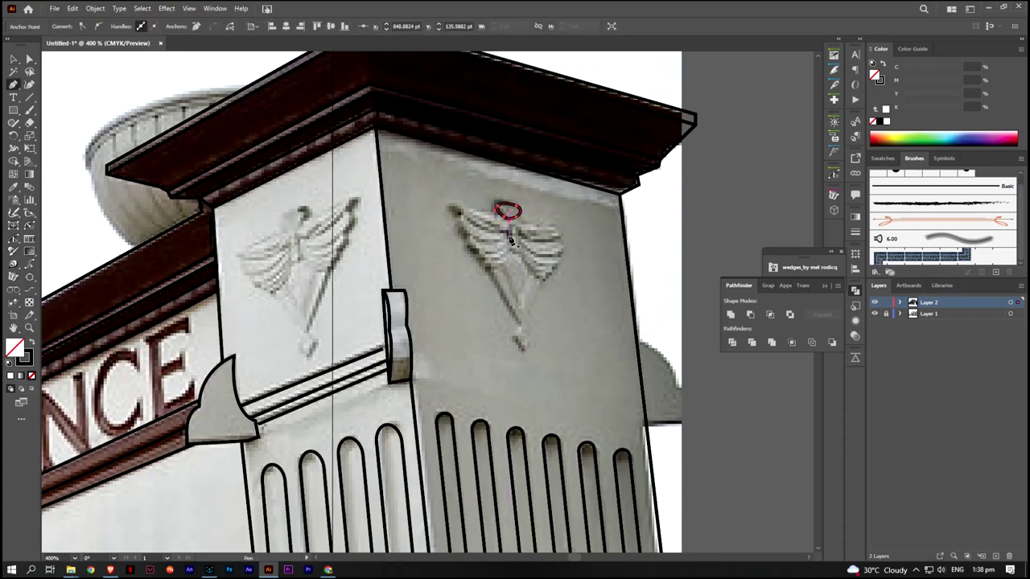
drag(453, 207, 459, 219)
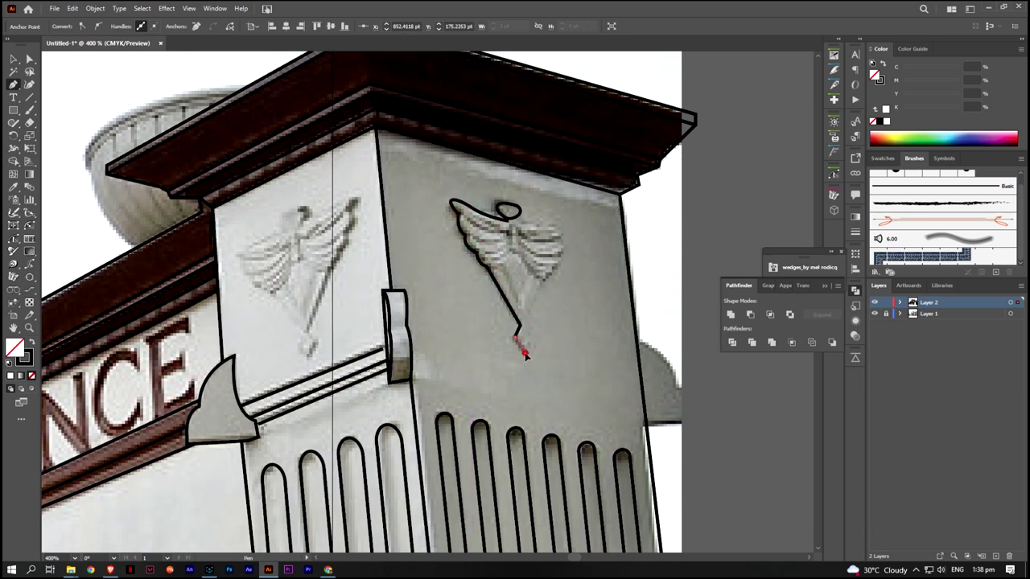
drag(561, 264, 568, 253)
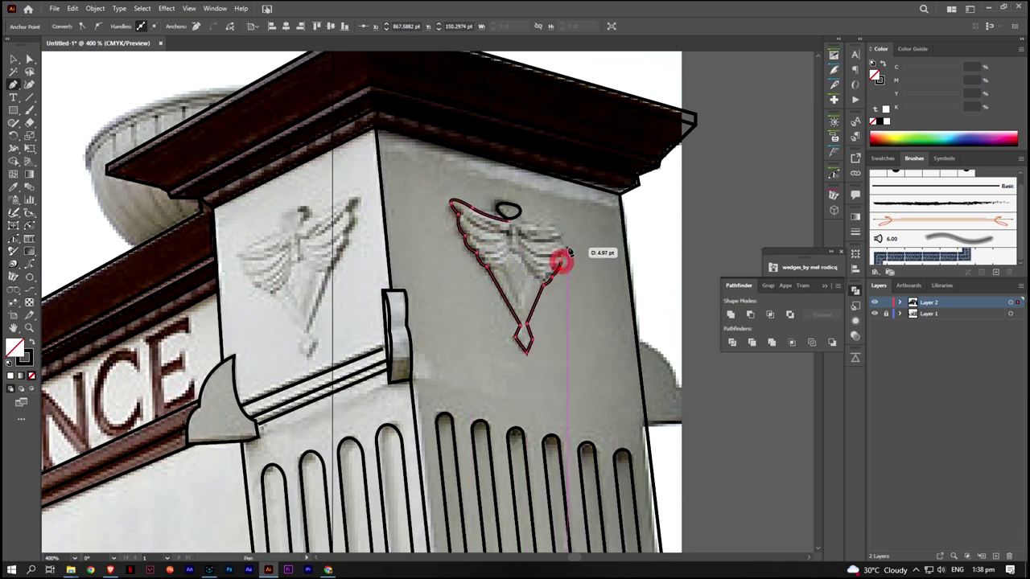
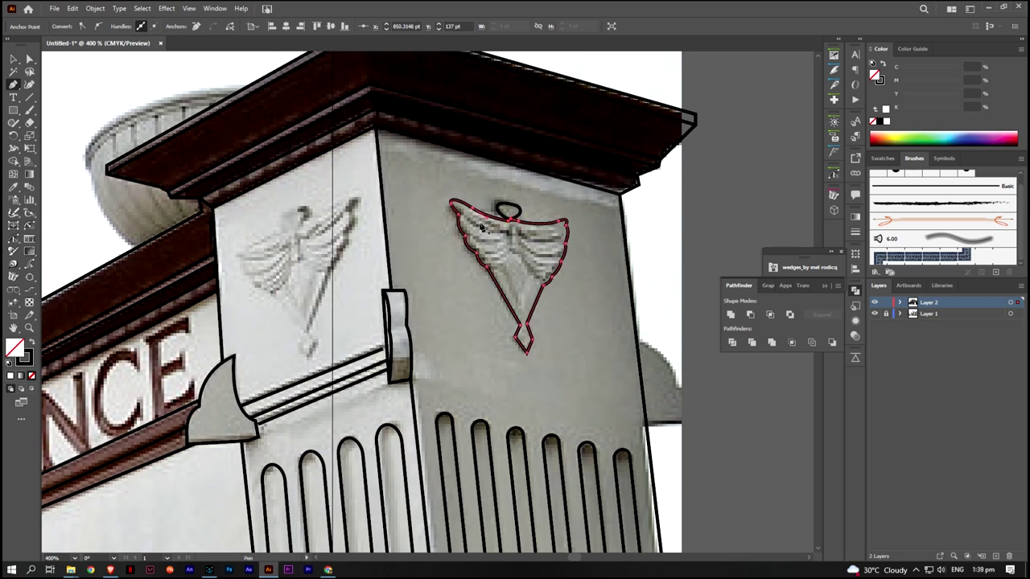
Finish the emblem outline and paint its wing strokes, then check its stroke settings
ctrl+click(464, 216)
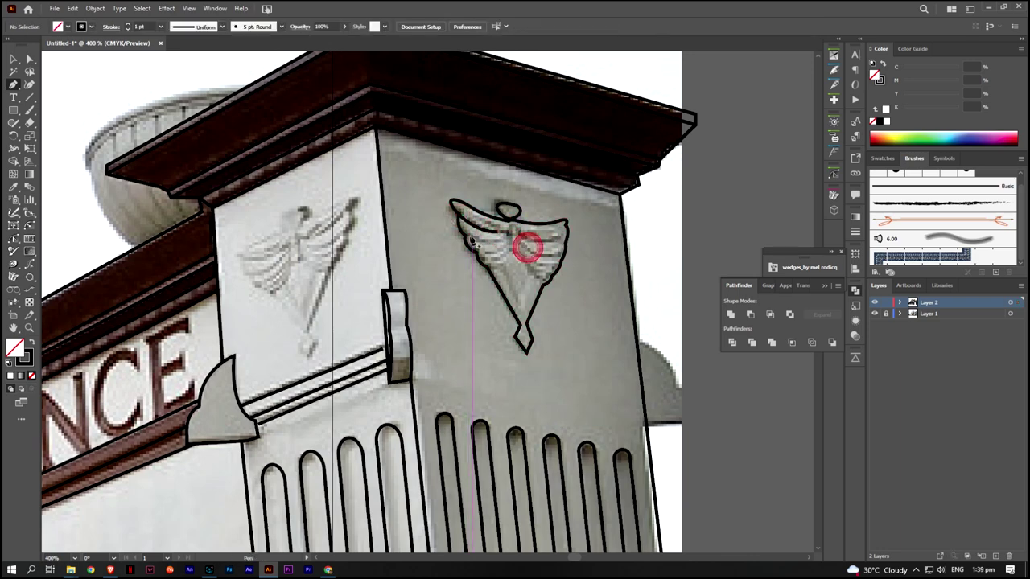
mouse_move(525, 234)
mouse_down()
mouse_move(478, 254)
mouse_move(501, 268)
mouse_up()
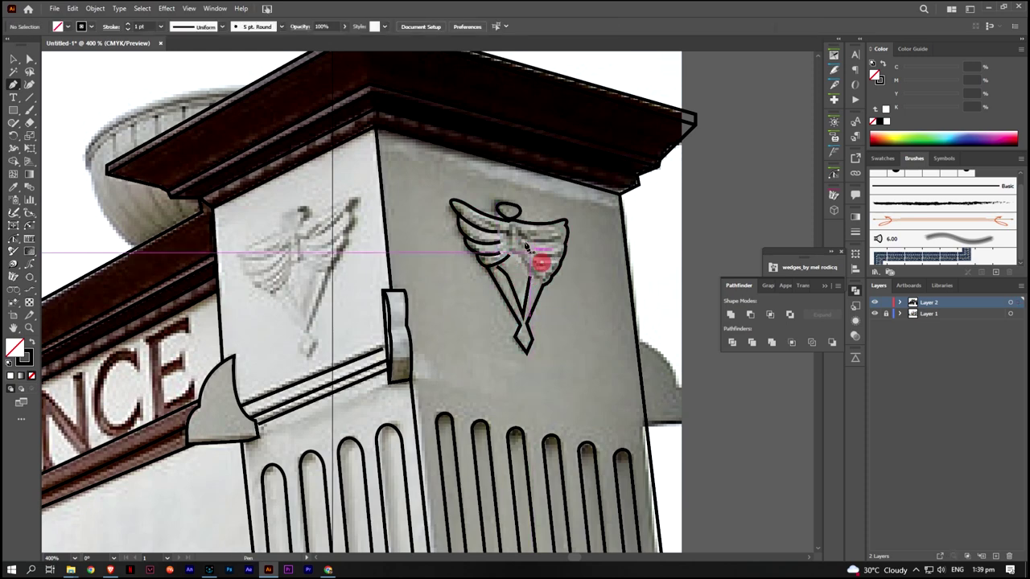
mouse_move(558, 234)
mouse_down()
mouse_move(521, 249)
mouse_move(561, 255)
mouse_up()
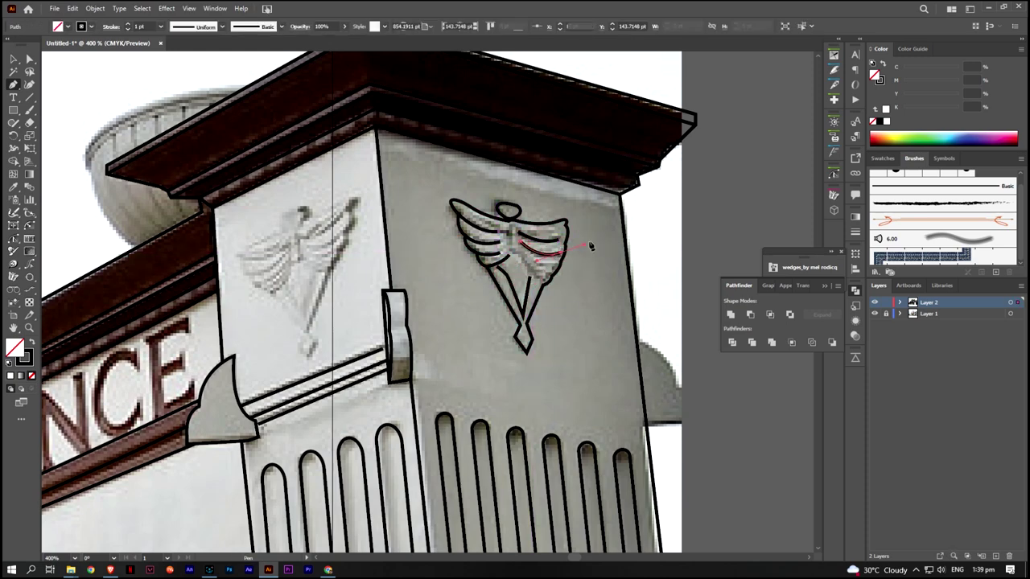
click(584, 252)
mouse_move(497, 232)
mouse_down()
mouse_move(536, 280)
mouse_move(561, 279)
mouse_up()
click(542, 314)
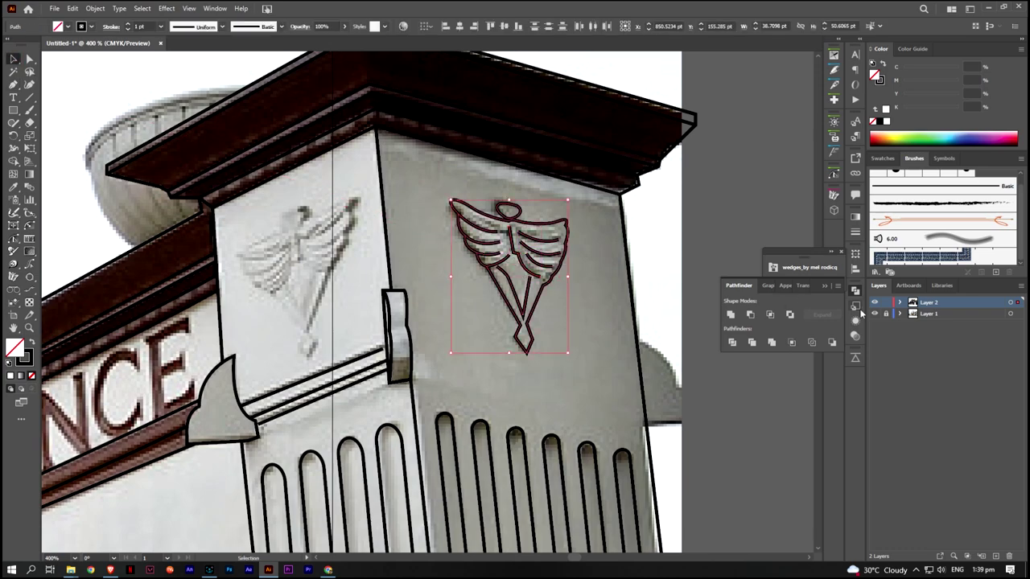
click(855, 231)
scroll(594, 372, down, 1)
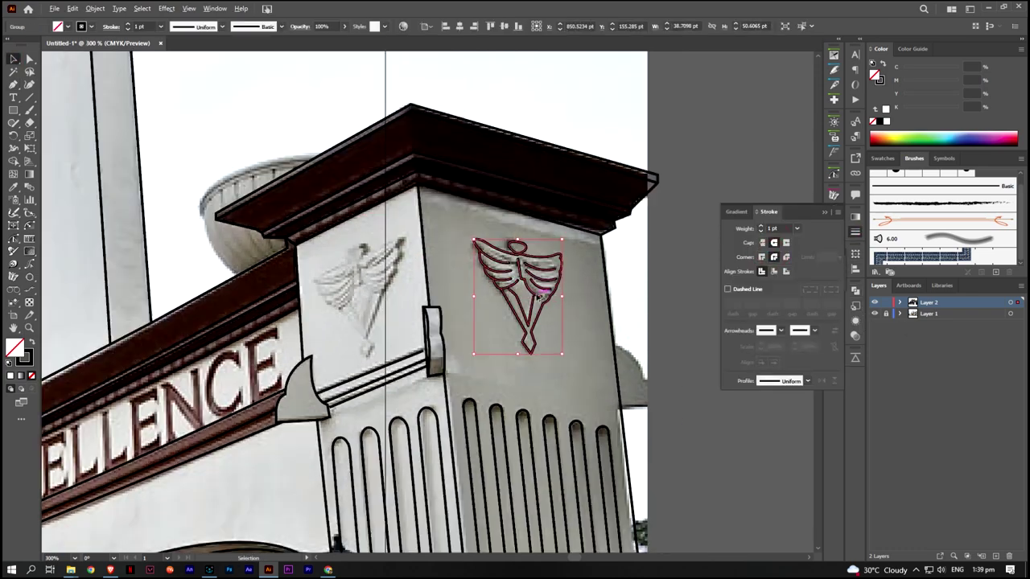
Duplicate the emblem onto the left angel and reflect the copy with Transform > Reflect
mouse_move(555, 281)
mouse_down()
mouse_move(385, 286)
mouse_move(395, 297)
mouse_move(399, 285)
mouse_move(684, 198)
mouse_move(333, 386)
mouse_up()
click(30, 148)
click(13, 59)
scroll(389, 270, down, 1)
right_click(688, 195)
click(822, 354)
click(568, 352)
Move the emblem copy down onto the pillar and shrink it narrower to fit
scroll(333, 386, up, 2)
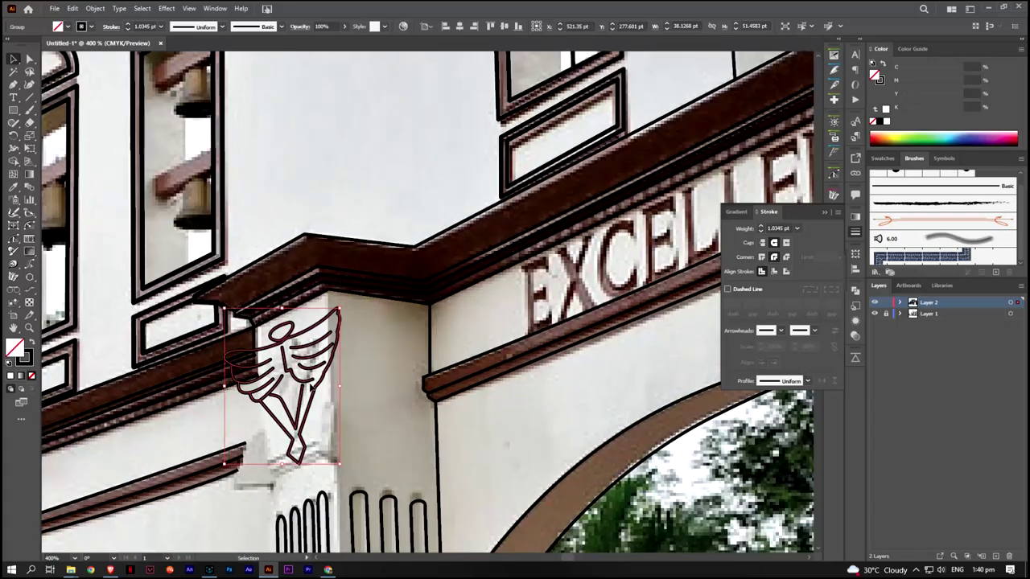
scroll(289, 381, down, 1)
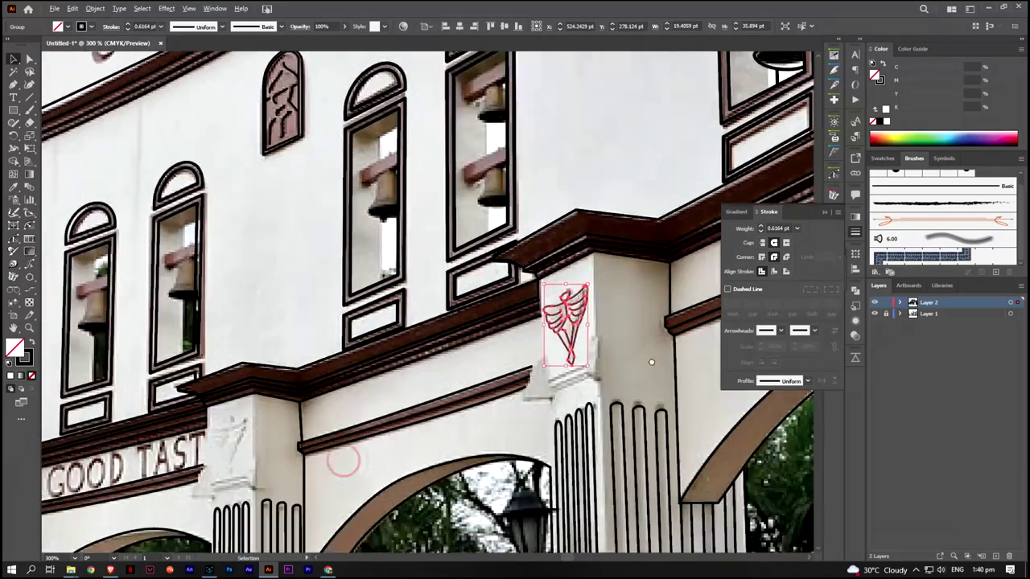
drag(289, 382, 276, 408)
scroll(276, 408, up, 1)
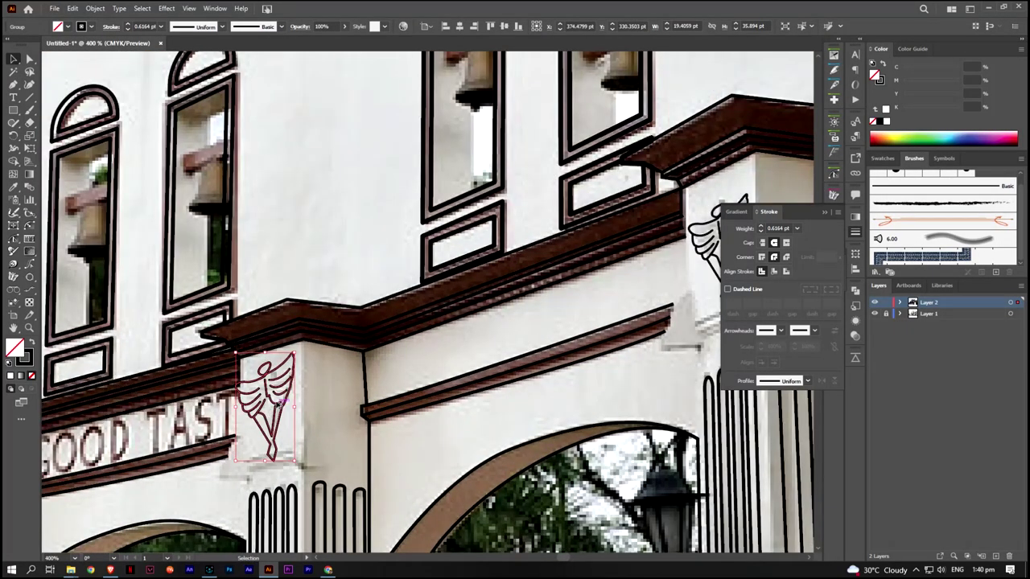
drag(236, 462, 243, 450)
drag(287, 406, 291, 410)
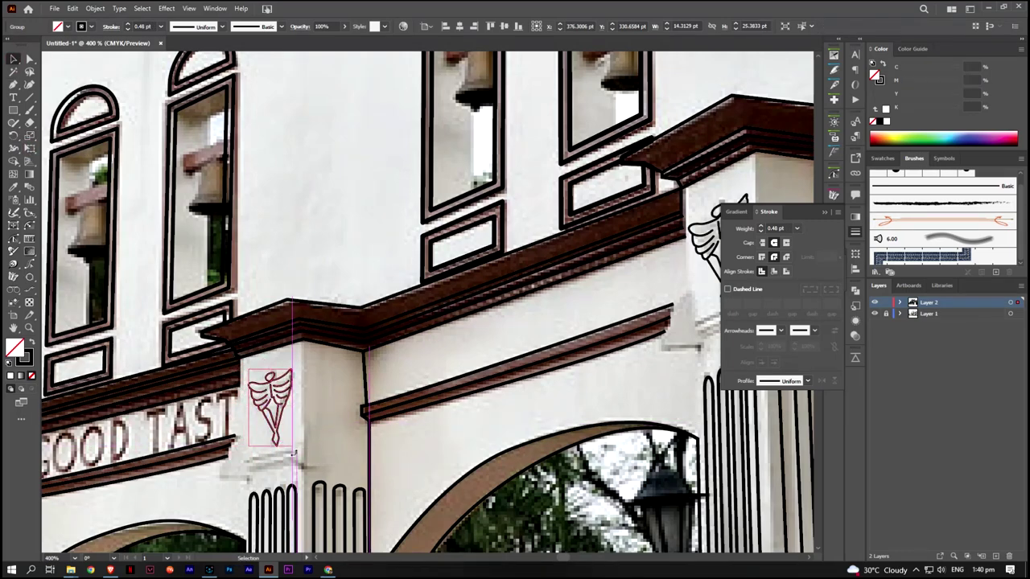
Resize the emblem on the left pillar to fit its face
scroll(294, 455, down, 2)
scroll(515, 322, down, 1)
drag(620, 276, 346, 333)
scroll(345, 334, up, 3)
drag(375, 283, 378, 283)
Copy the emblem onto the next pillar to the left
scroll(346, 322, down, 3)
scroll(609, 287, up, 1)
scroll(437, 314, up, 1)
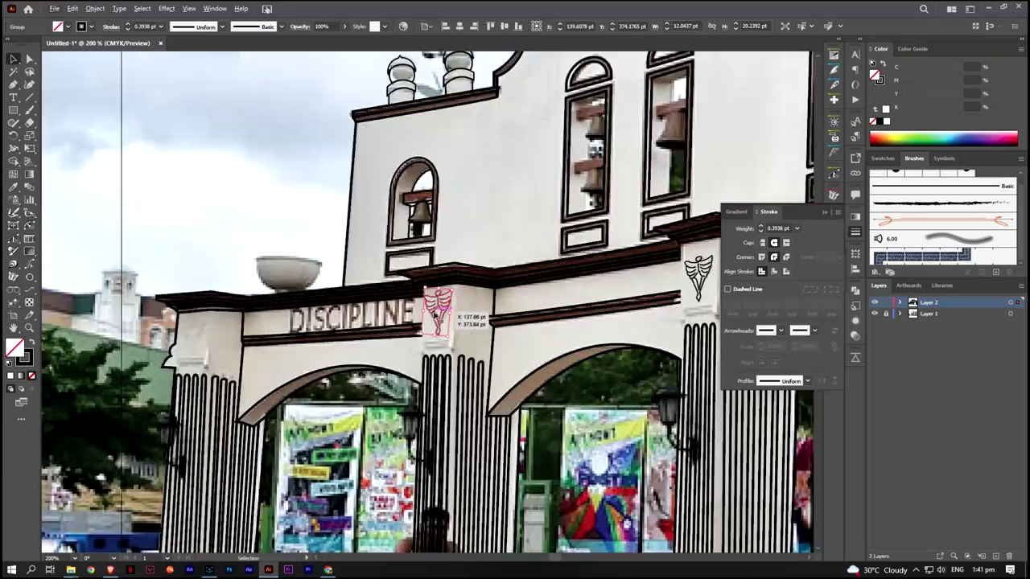
scroll(436, 316, up, 3)
scroll(466, 302, down, 1)
drag(465, 304, 138, 326)
scroll(189, 195, down, 3)
scroll(94, 154, down, 3)
Give all traced outlines a 1 pt stroke and hide the reference photo
key(ctrl+a)
click(797, 229)
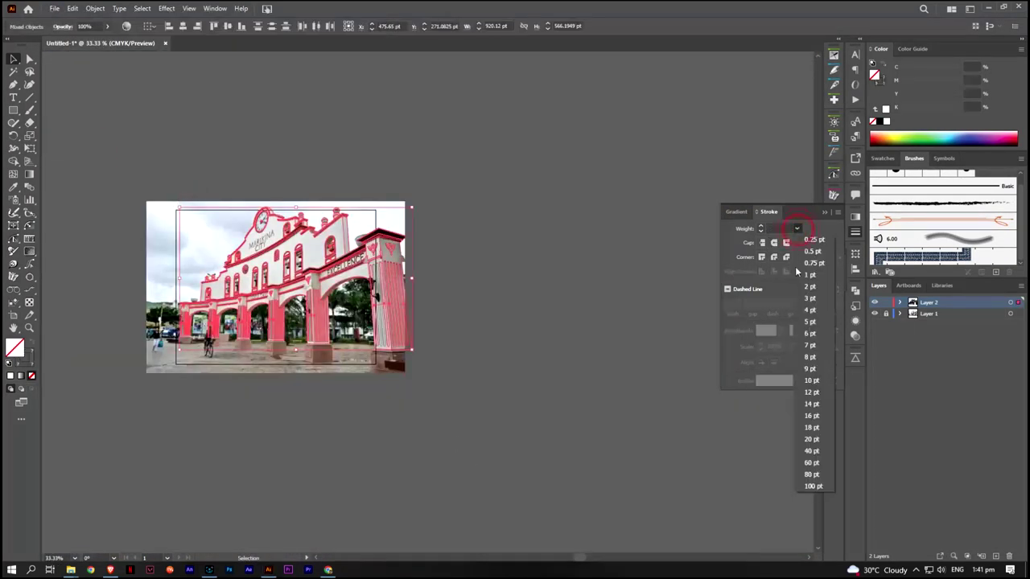
click(808, 275)
click(531, 286)
click(874, 313)
Apply Offset Path to the clock oval and show the reference photo again
scroll(345, 338, up, 3)
scroll(420, 366, down, 2)
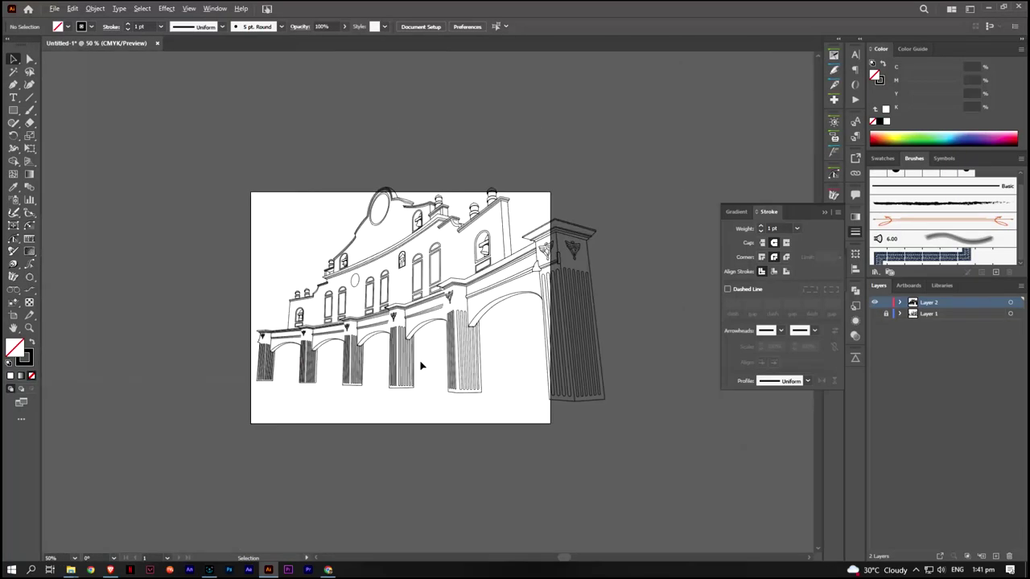
scroll(374, 201, up, 5)
click(427, 312)
click(95, 8)
click(270, 386)
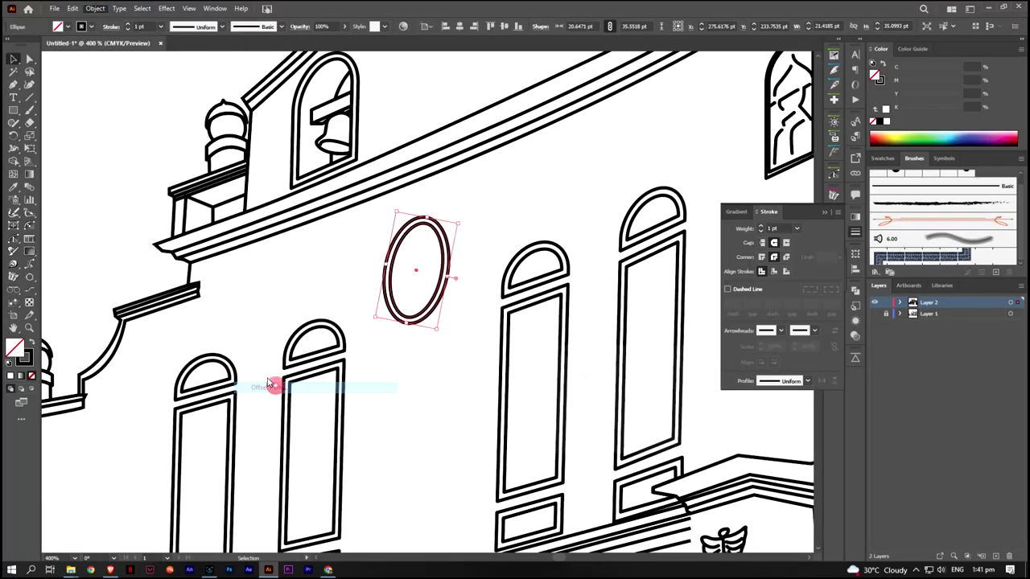
click(510, 214)
scroll(418, 402, down, 2)
Trace the bell's hanging beam as a closed Pen outline
scroll(443, 286, up, 4)
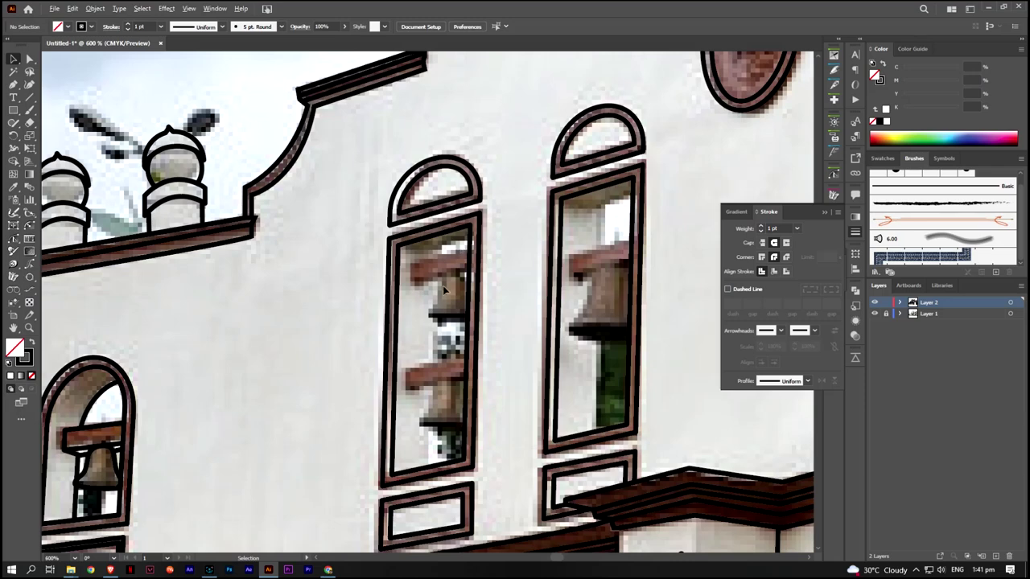
click(568, 259)
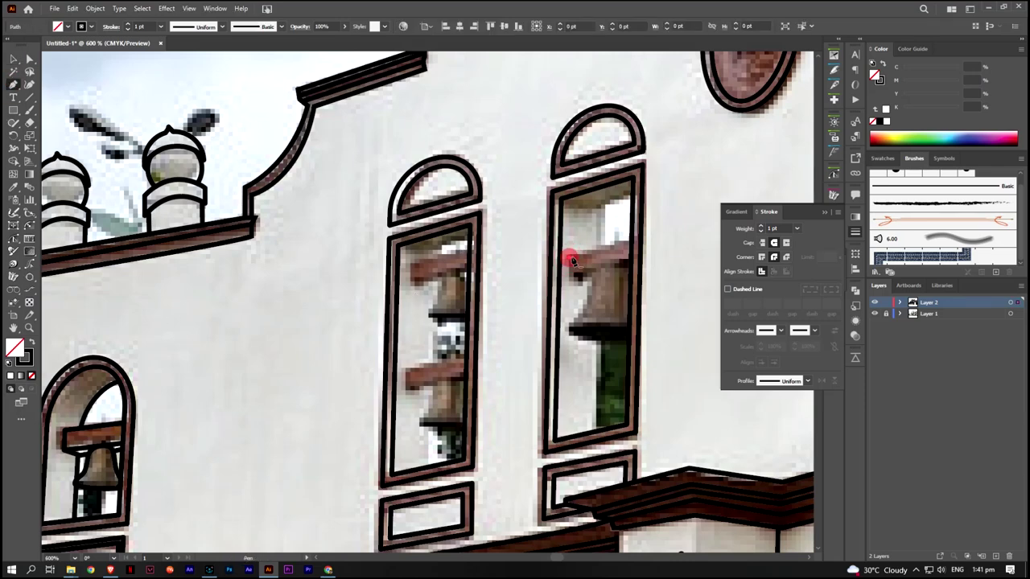
drag(644, 238, 644, 257)
click(570, 279)
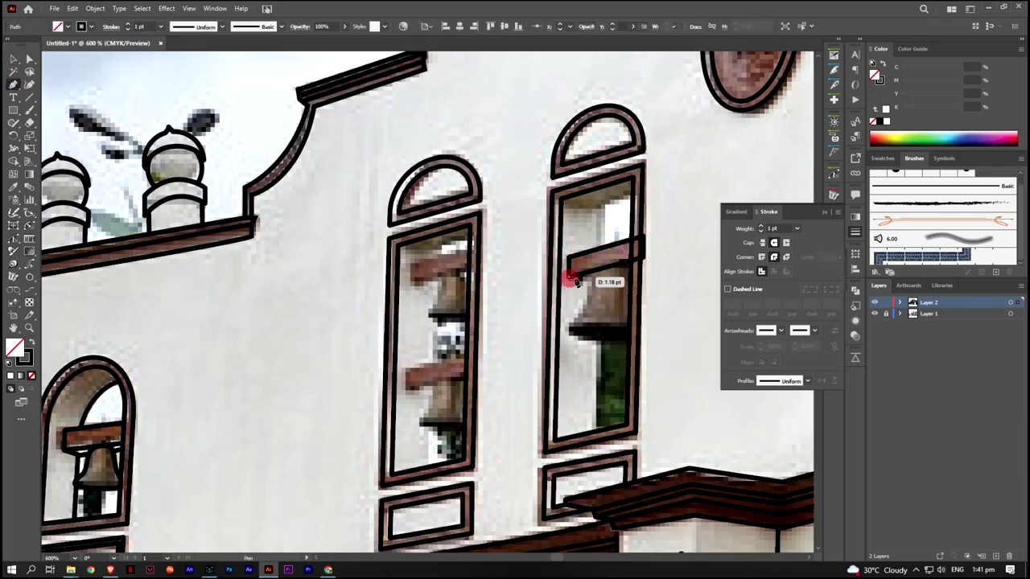
click(653, 244)
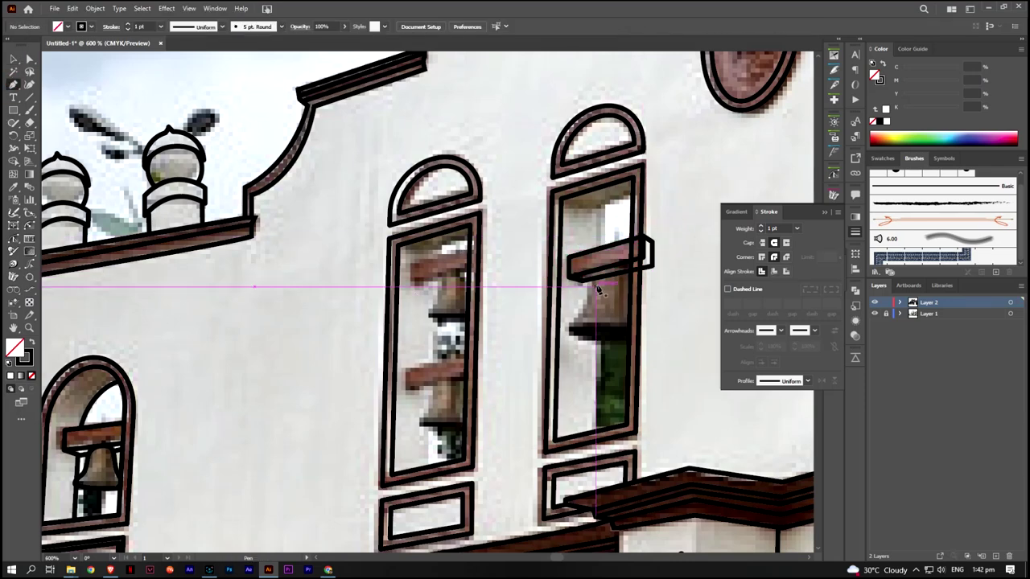
Trace the curved bell body beneath the beam as a closed outline
click(571, 331)
drag(586, 301, 626, 271)
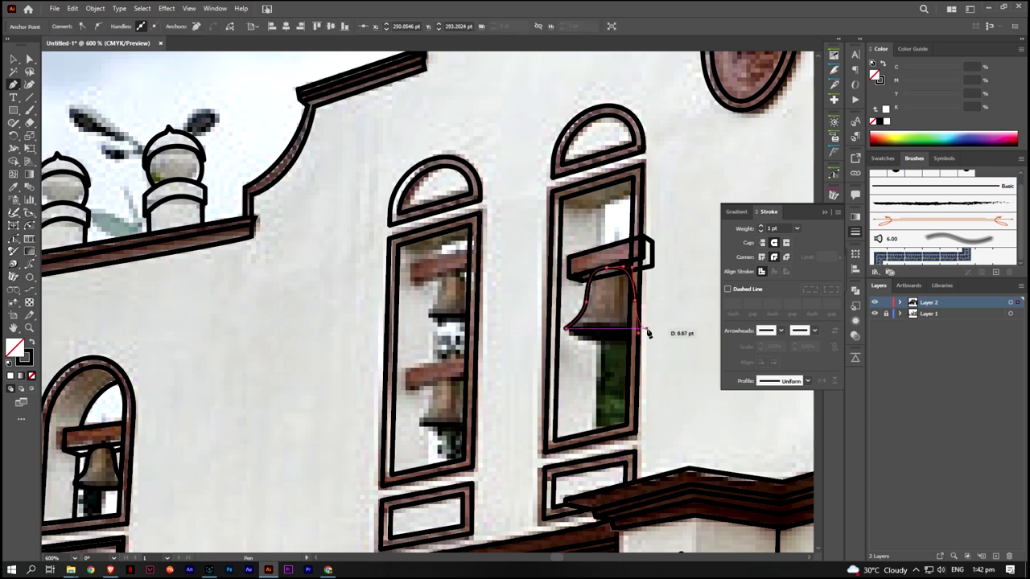
drag(646, 329, 593, 344)
click(567, 331)
scroll(654, 313, up, 3)
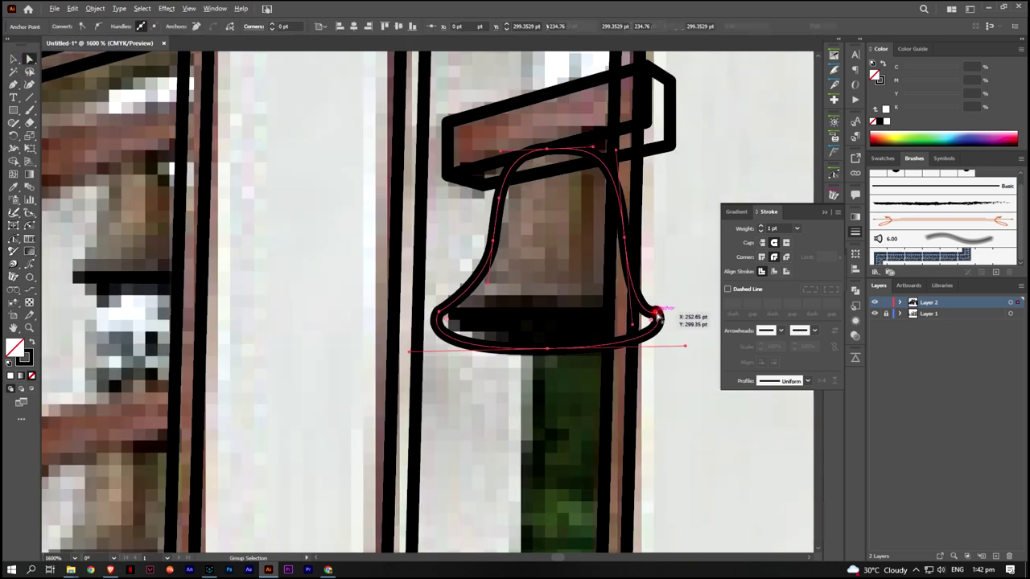
Select the bell with its beam and copy it into the left window
key(a)
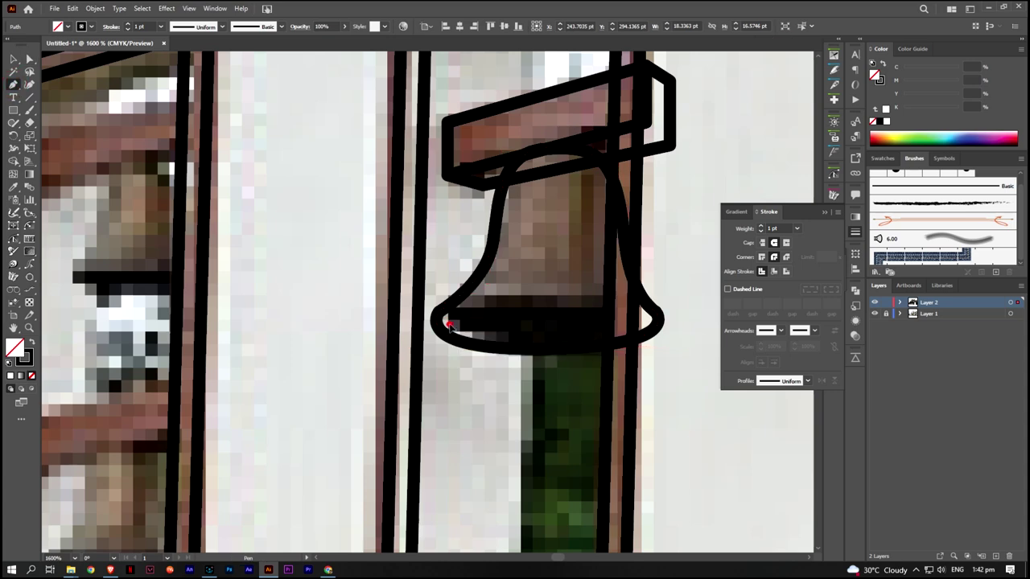
click(522, 351)
click(483, 173)
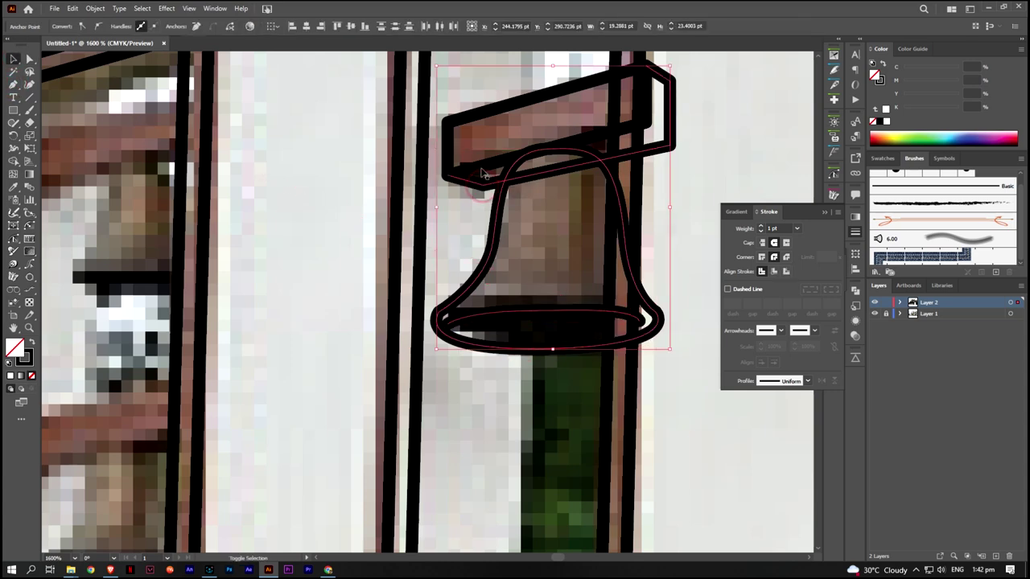
scroll(563, 338, down, 3)
mouse_move(600, 367)
mouse_down()
mouse_move(405, 320)
mouse_move(408, 453)
mouse_up()
scroll(97, 362, down, 2)
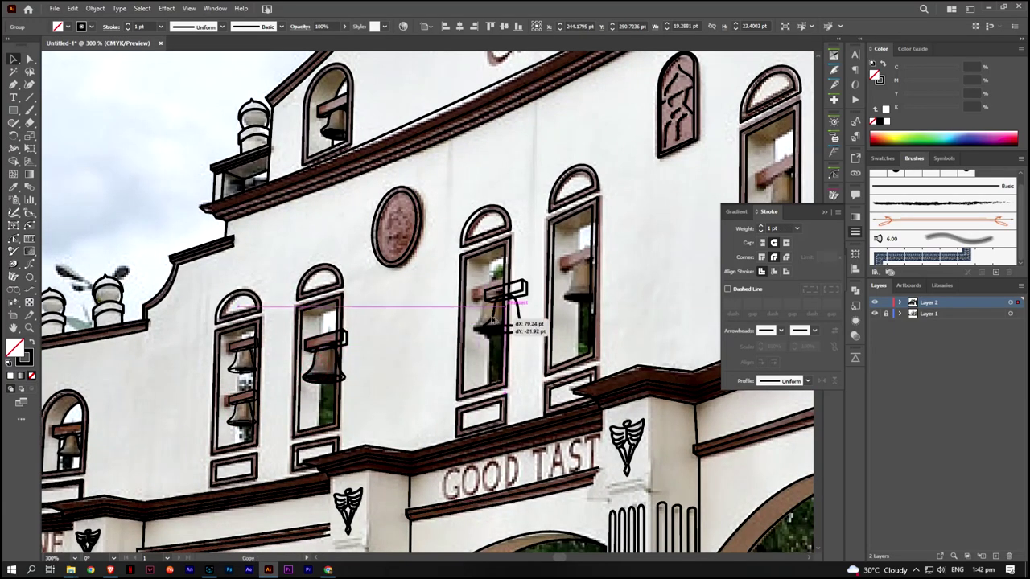
Copy bells into the third and fourth windows and tilt one slightly
drag(315, 374, 480, 324)
drag(480, 325, 568, 288)
scroll(594, 270, right, 5)
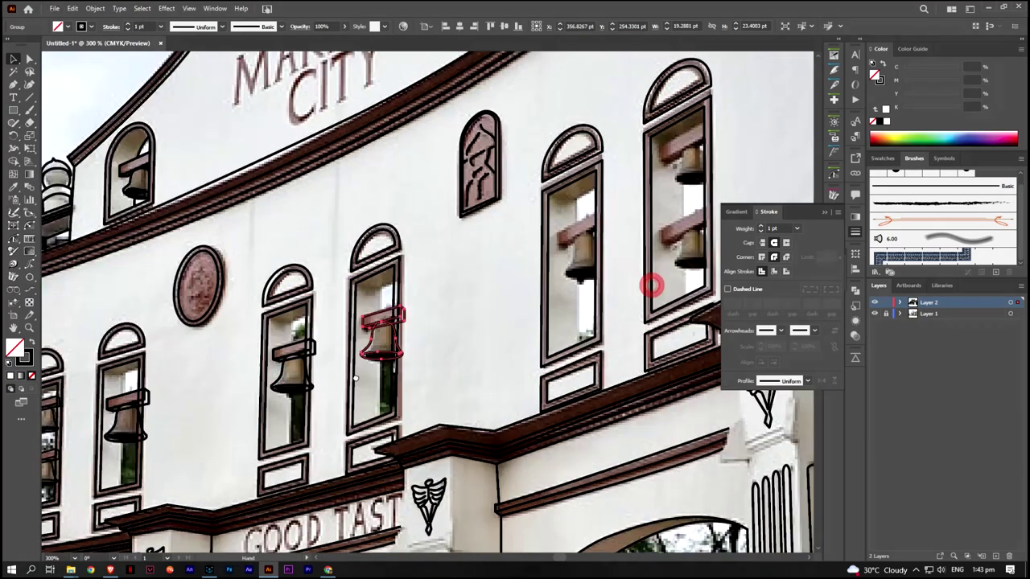
scroll(594, 270, up, 2)
drag(292, 346, 293, 341)
Copy a bell into the third window, rotate it counter-clockwise, scale it smaller and position it
drag(271, 392, 472, 307)
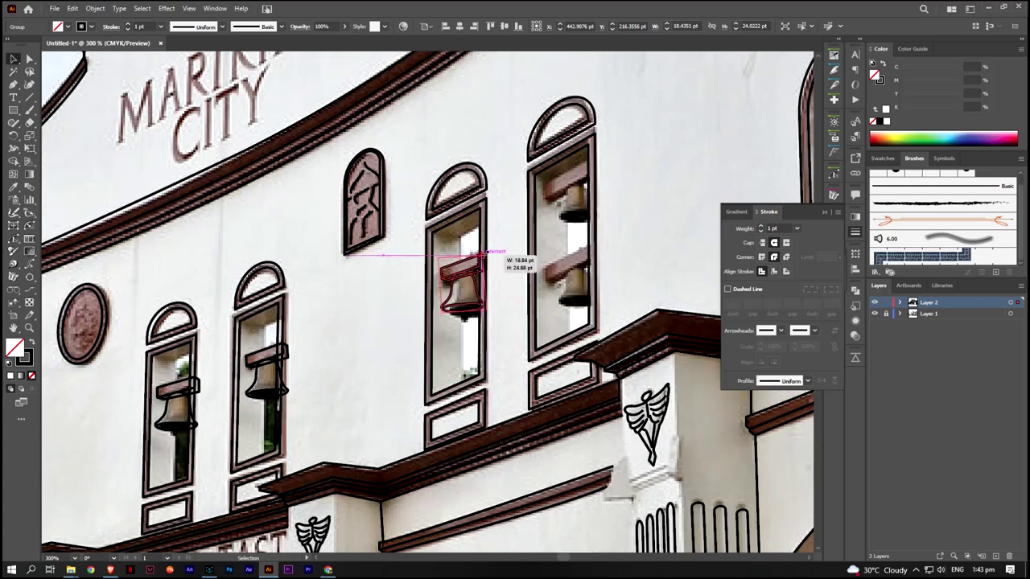
drag(491, 259, 495, 254)
key(ctrl+plus)
key(ctrl+plus)
key(ctrl+plus)
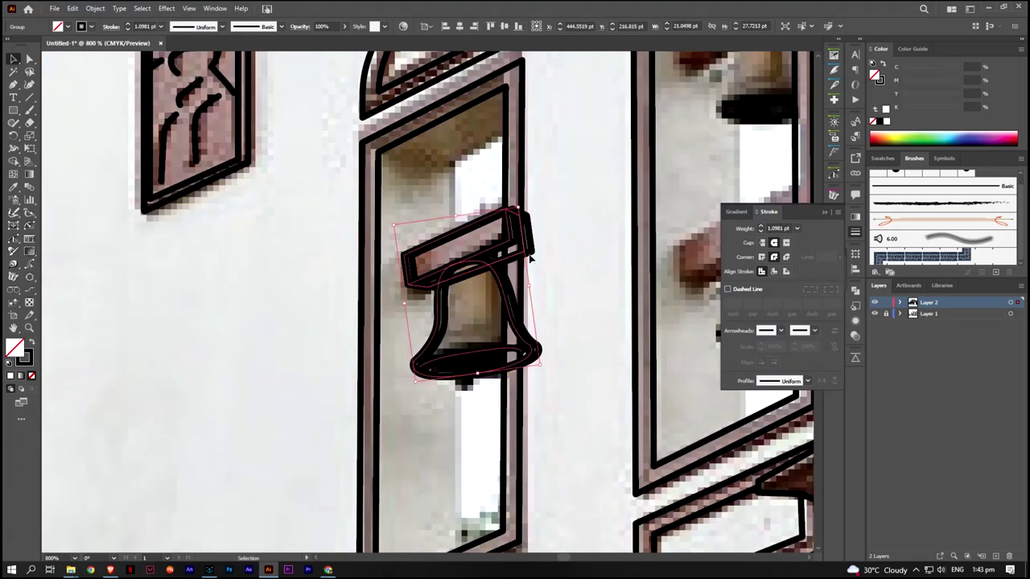
drag(523, 215, 497, 242)
key(ctrl+minus)
key(ctrl+minus)
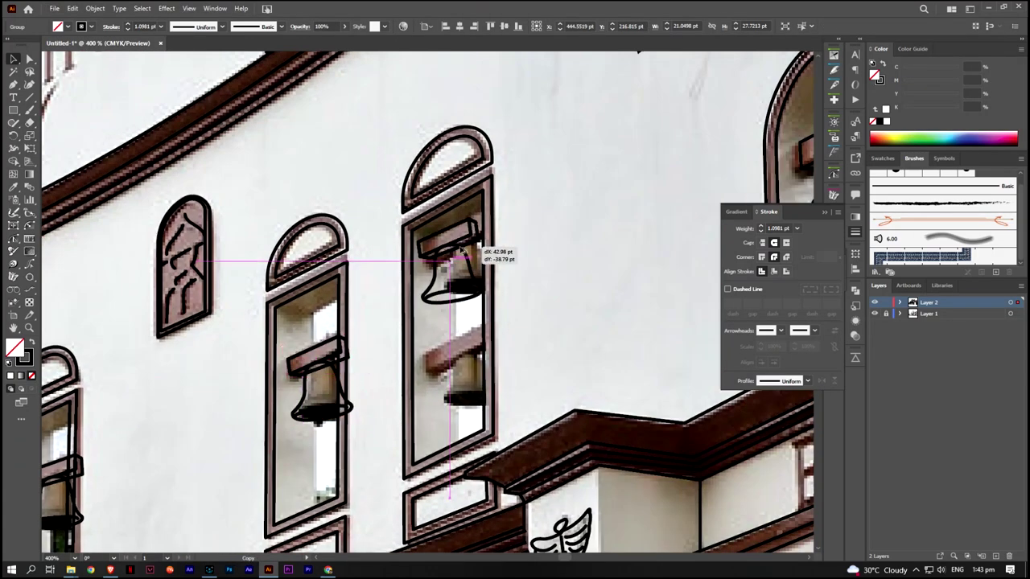
drag(424, 299, 439, 291)
drag(455, 258, 461, 269)
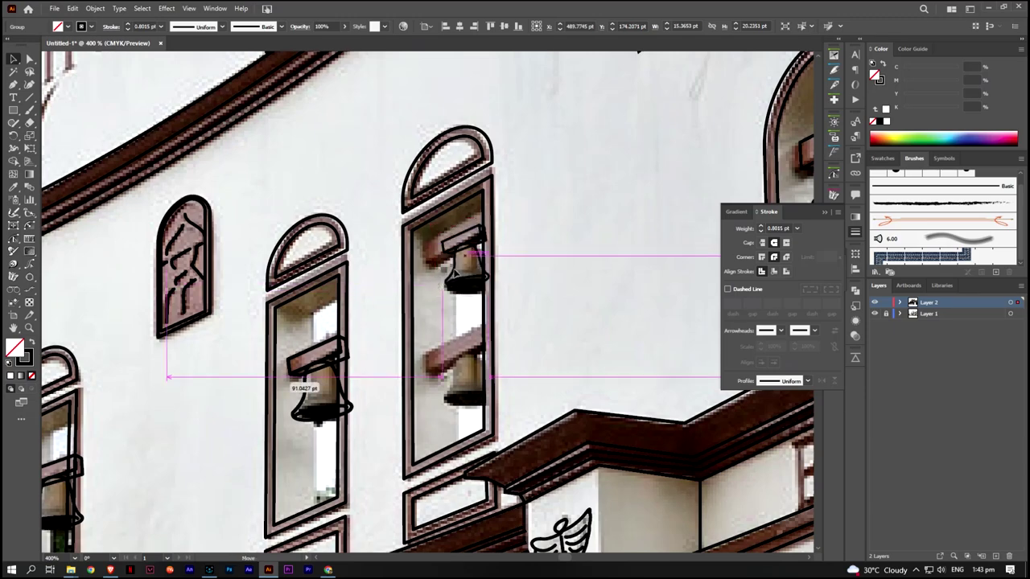
Move a bell copy into the right window
click(510, 272)
key(ctrl+minus)
drag(374, 354, 479, 342)
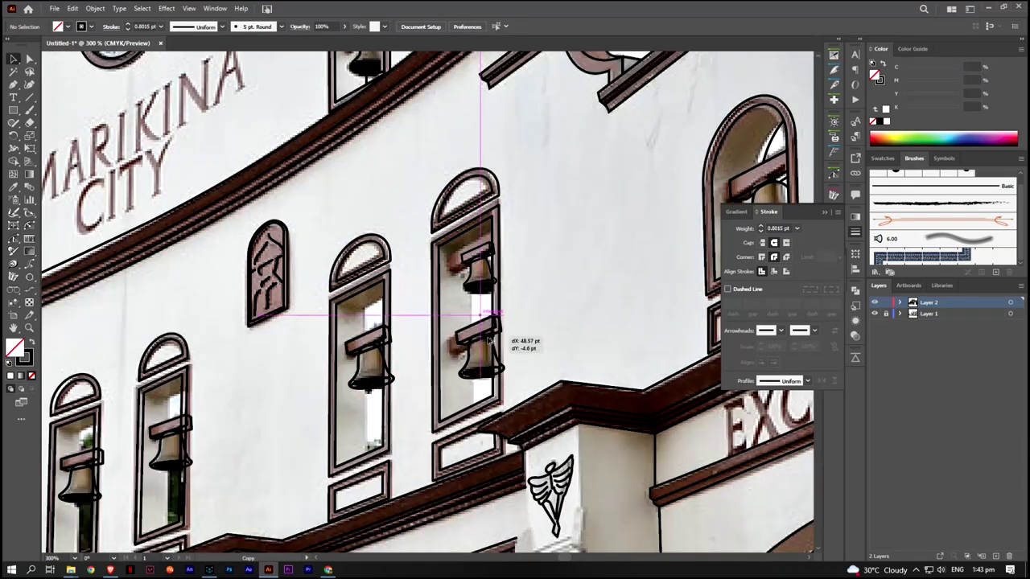
scroll(480, 342, down, 3)
scroll(480, 342, up, 5)
Drag the anchors of the bracket above the top bell into a slanted beam
key(a)
scroll(419, 185, up, 2)
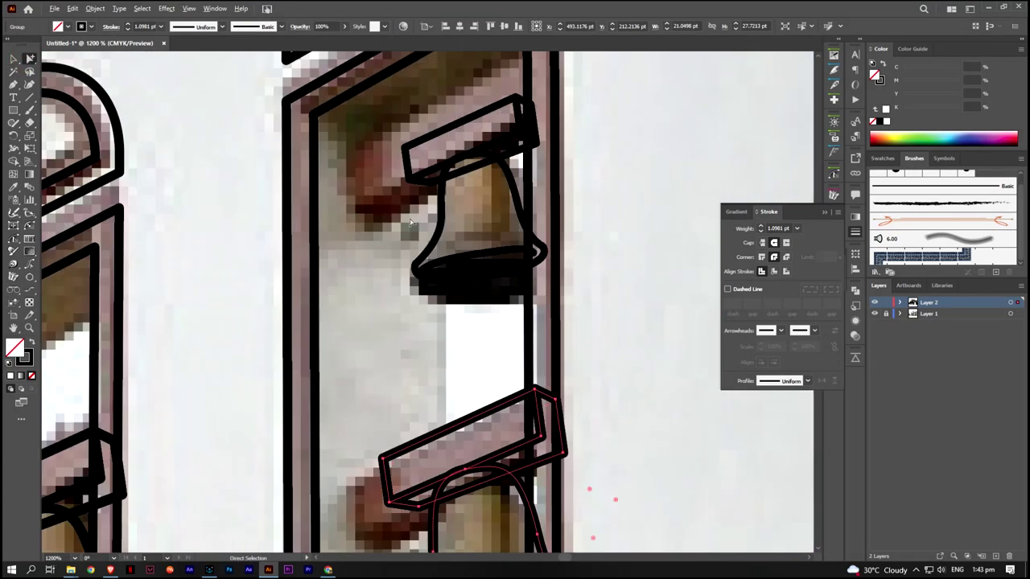
drag(419, 149, 316, 155)
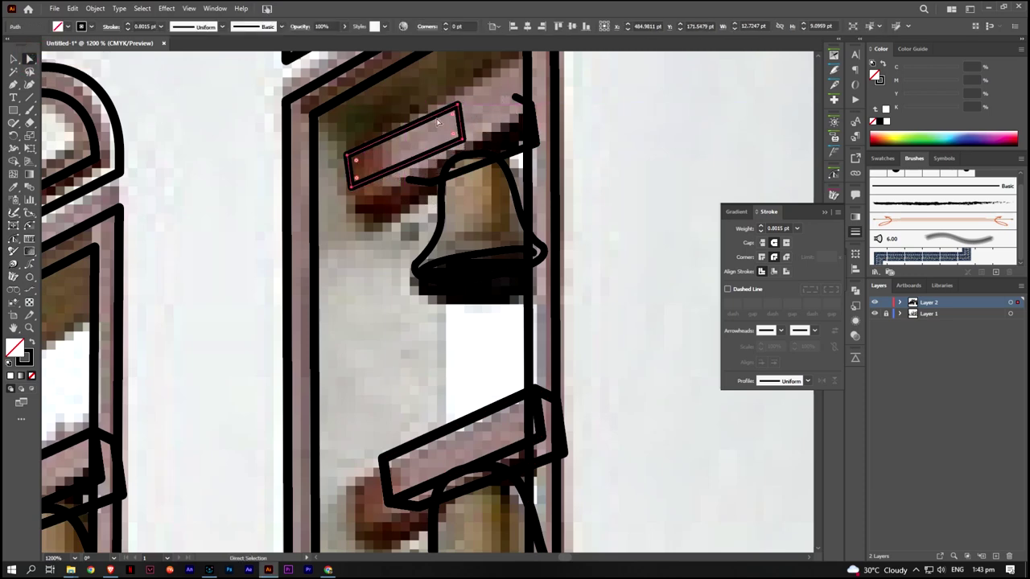
drag(459, 103, 541, 71)
scroll(556, 137, up, 2)
drag(352, 278, 347, 294)
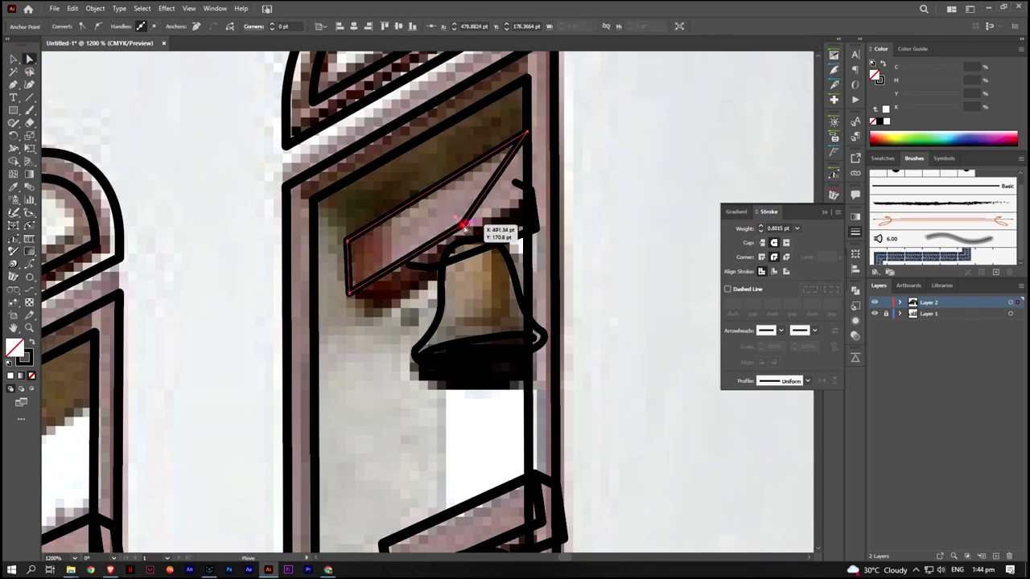
drag(506, 230, 528, 196)
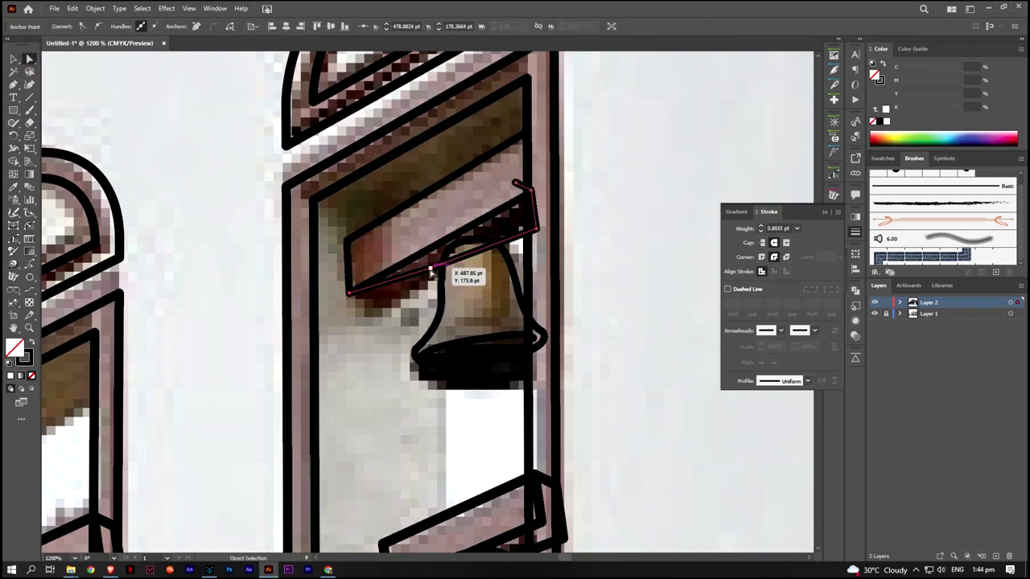
drag(408, 267, 385, 310)
mouse_move(538, 233)
mouse_down()
mouse_move(531, 192)
mouse_move(529, 231)
mouse_move(499, 249)
mouse_up()
Reshape the bracket above the right bell into a slanted beam along its window
key(ctrl+minus)
scroll(571, 349, down, 1)
click(521, 231)
drag(636, 197, 615, 157)
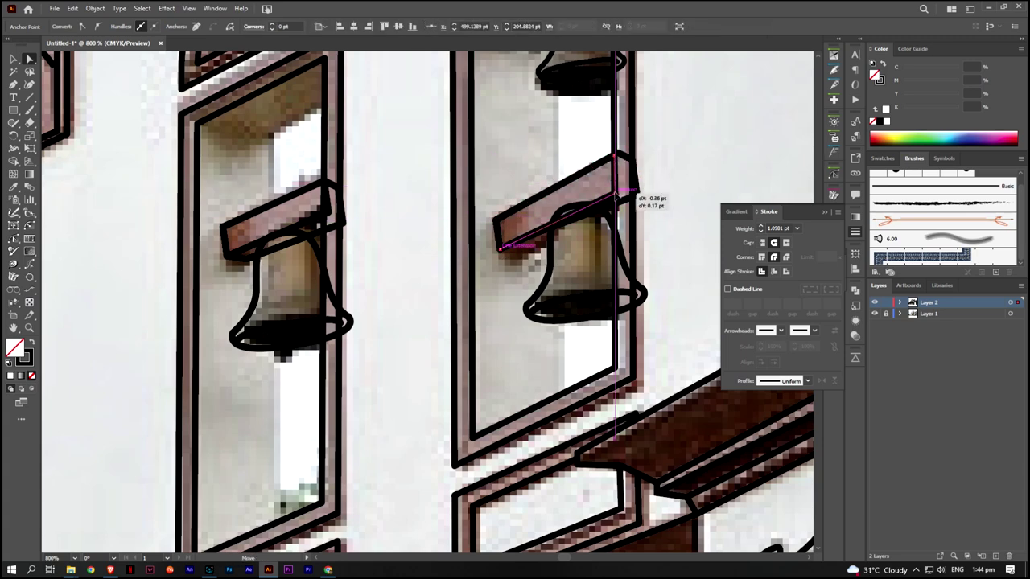
drag(579, 218, 517, 260)
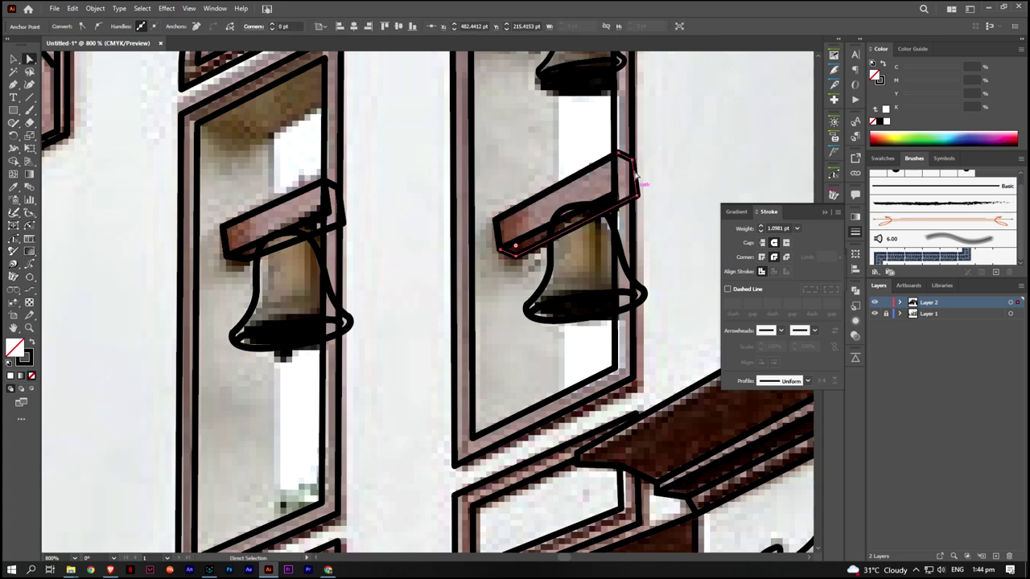
drag(631, 158, 615, 209)
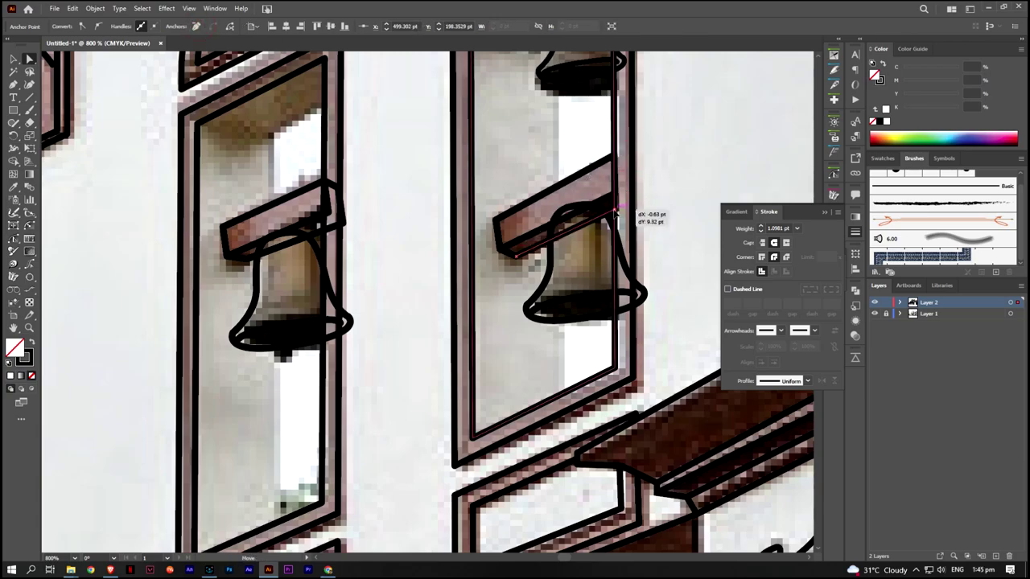
scroll(426, 271, up, 1)
scroll(283, 357, down, 2)
scroll(283, 357, down, 1)
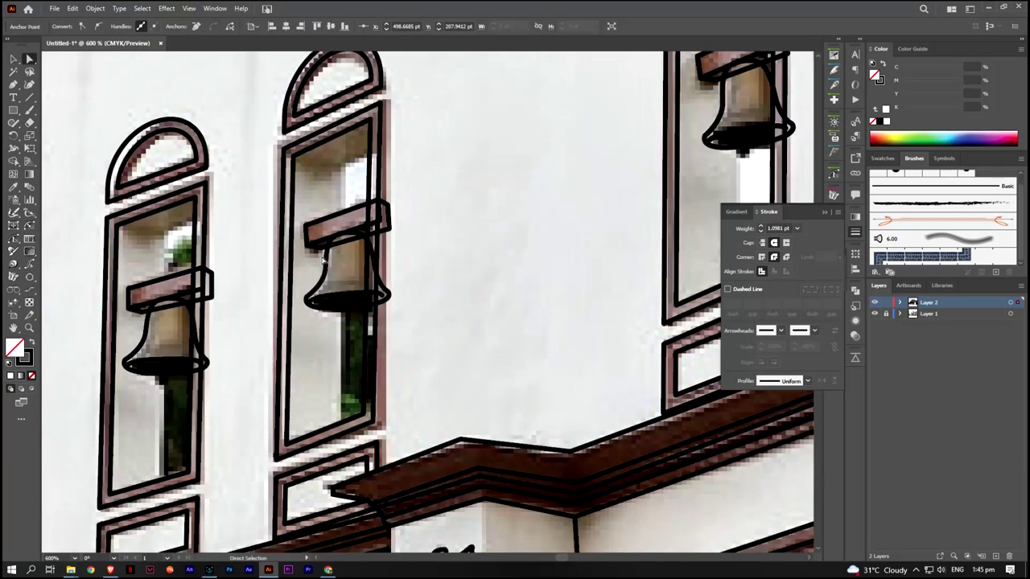
scroll(283, 356, down, 1)
key(minus)
scroll(191, 368, up, 2)
scroll(191, 368, up, 2)
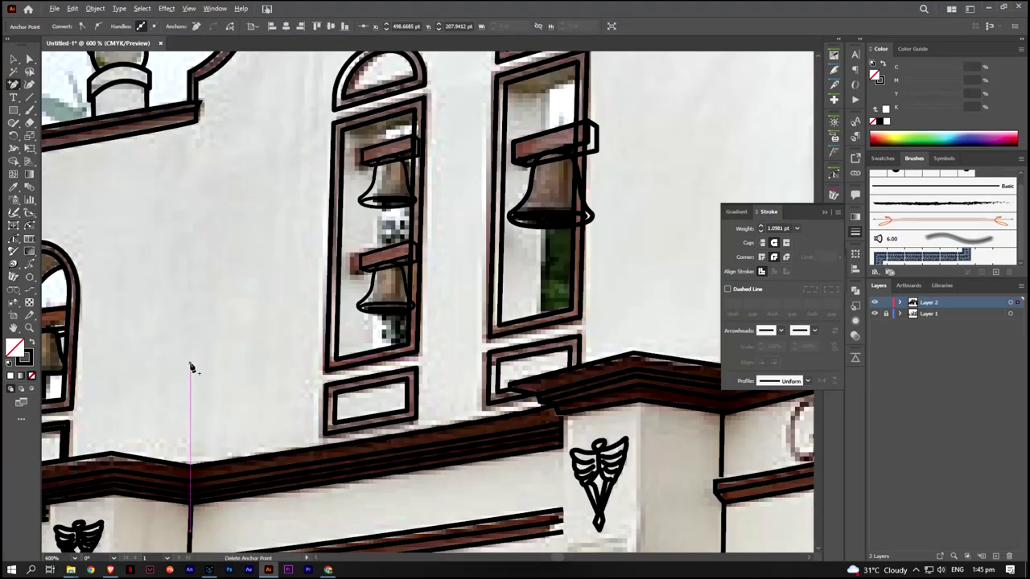
Draw vertical Pen lines down the left and right bell windows
key(p)
click(372, 351)
click(378, 133)
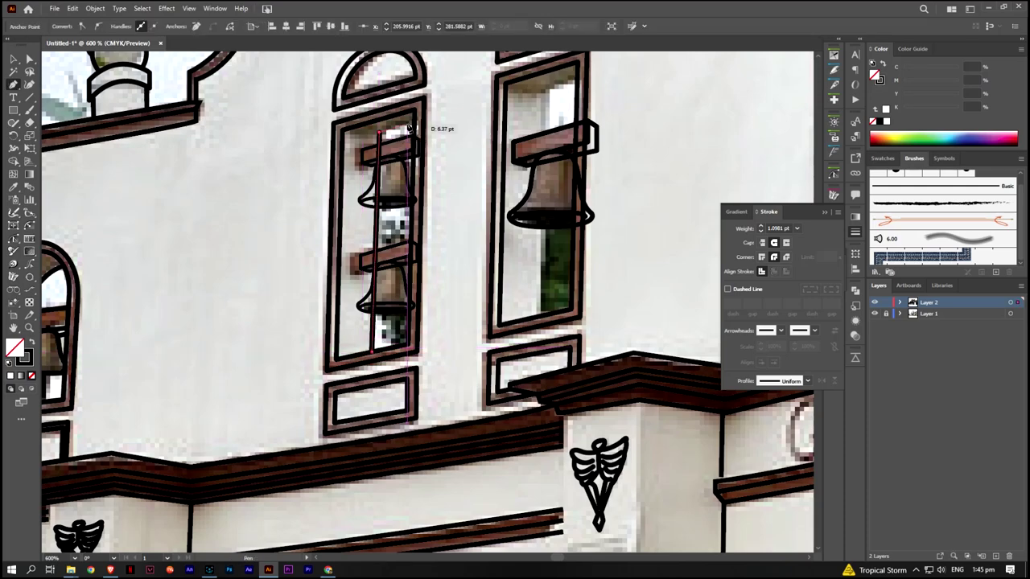
ctrl+click(350, 127)
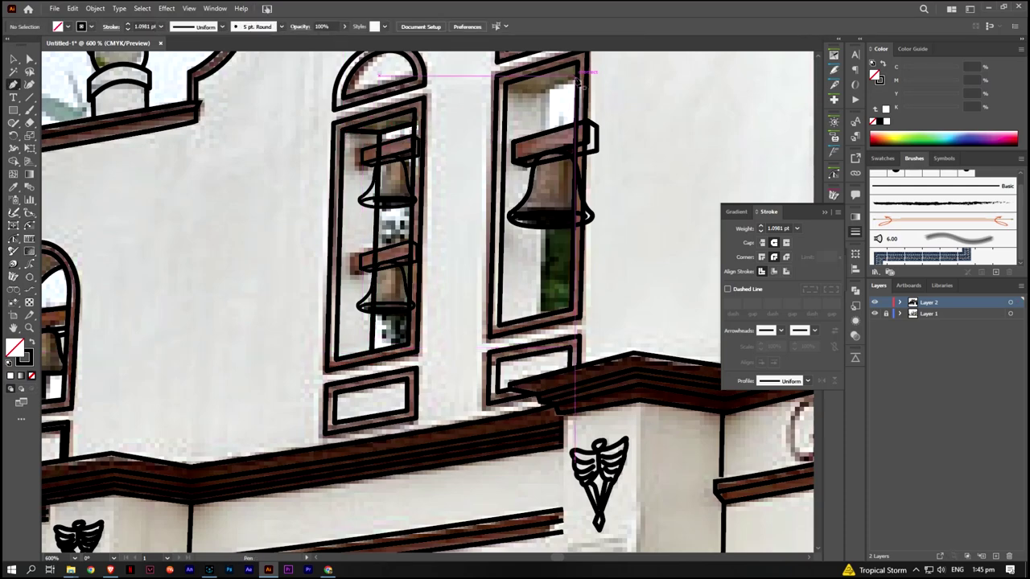
click(542, 91)
click(541, 310)
ctrl+click(643, 115)
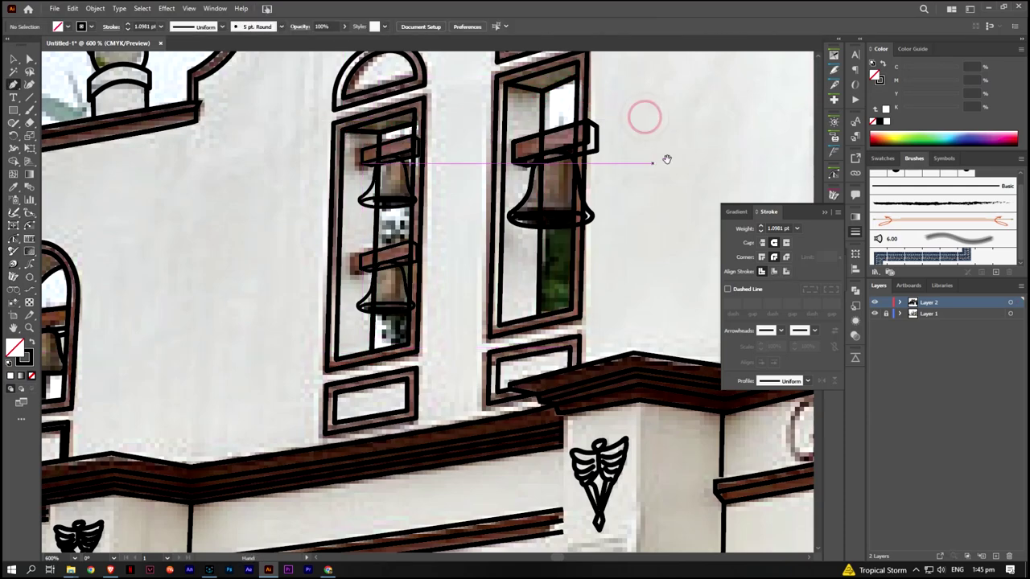
Add inner-edge vertical lines in the left and right windows
scroll(430, 147, up, 2)
click(421, 407)
click(370, 165)
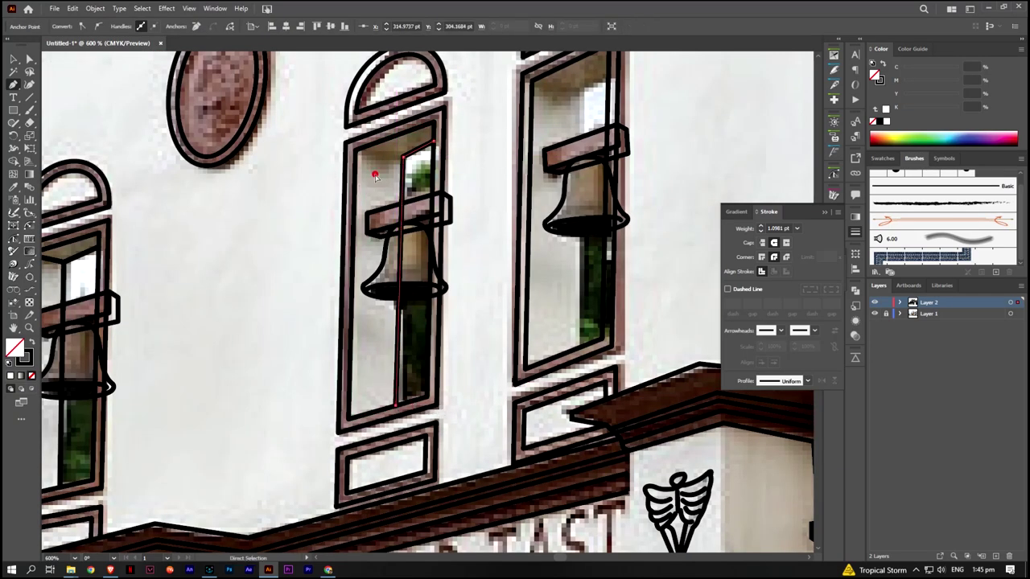
ctrl+click(499, 165)
click(581, 85)
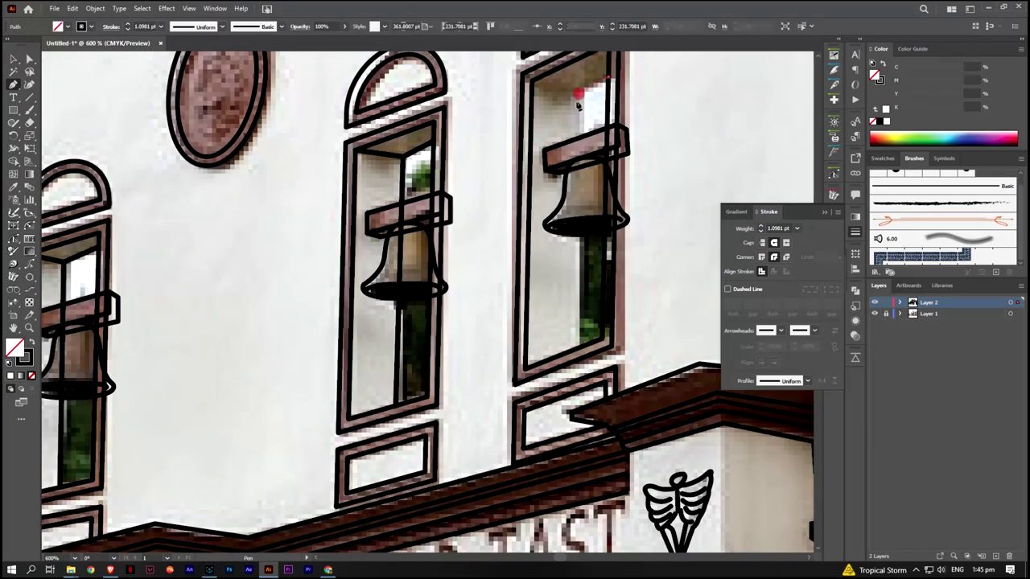
click(575, 345)
ctrl+click(689, 161)
Draw a vertical edge line in another window, redrawing it after undoing a misplaced one
scroll(688, 171, down, 5)
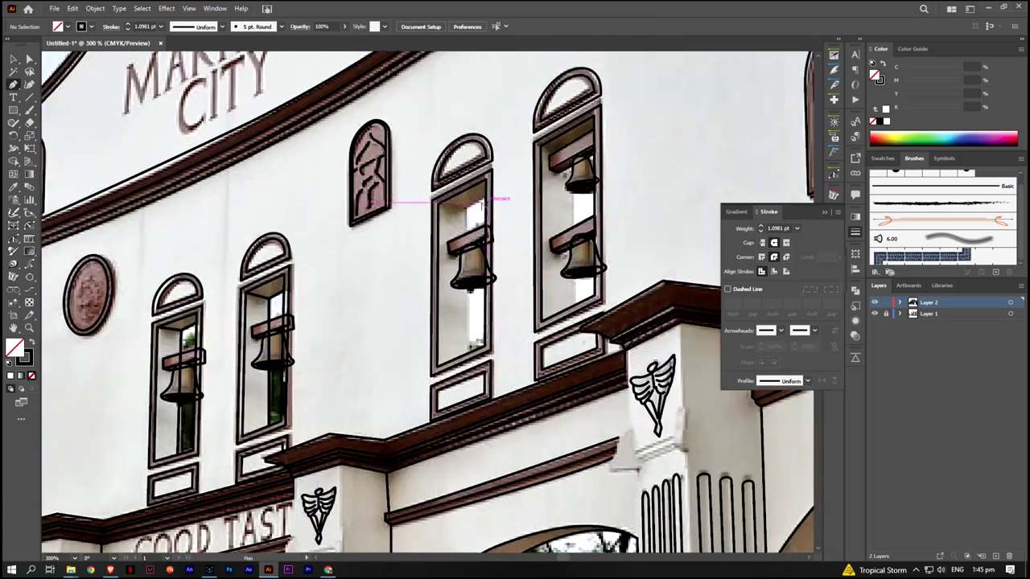
scroll(459, 213, up, 5)
click(486, 515)
click(486, 188)
key(ctrl+z)
click(448, 499)
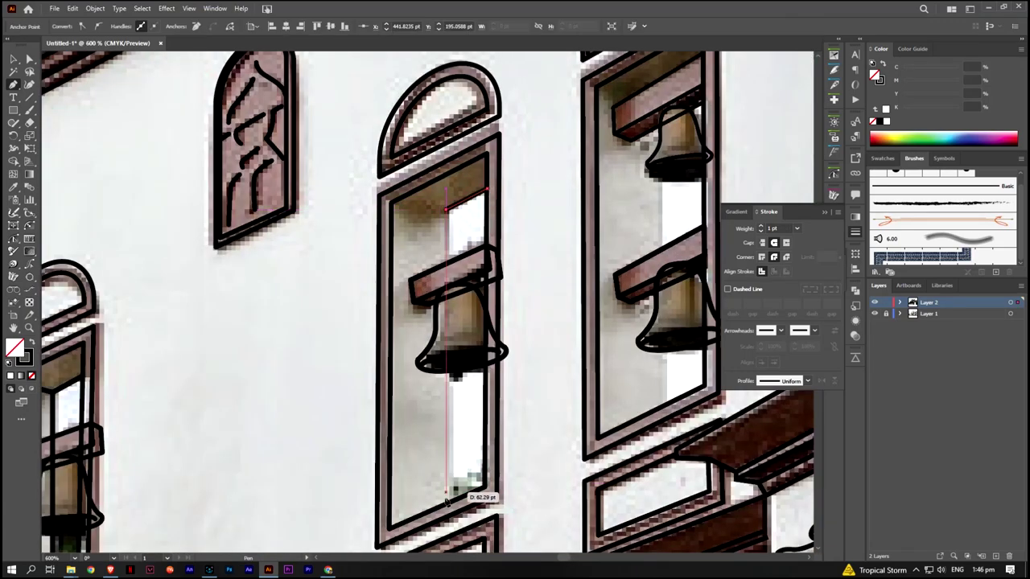
click(447, 208)
ctrl+click(618, 214)
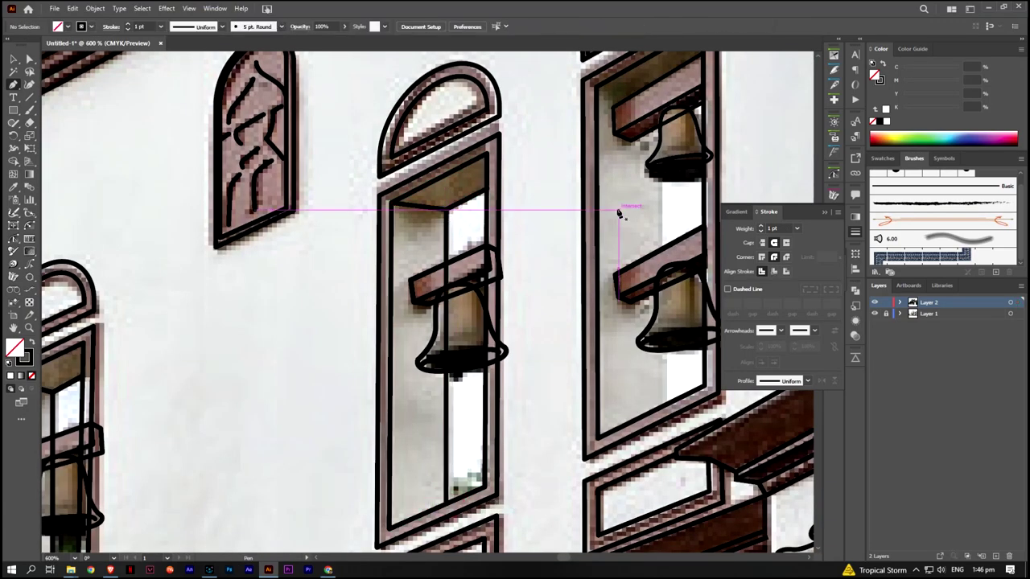
Add a vertical line below the upper bell in the right window
drag(648, 185, 547, 217)
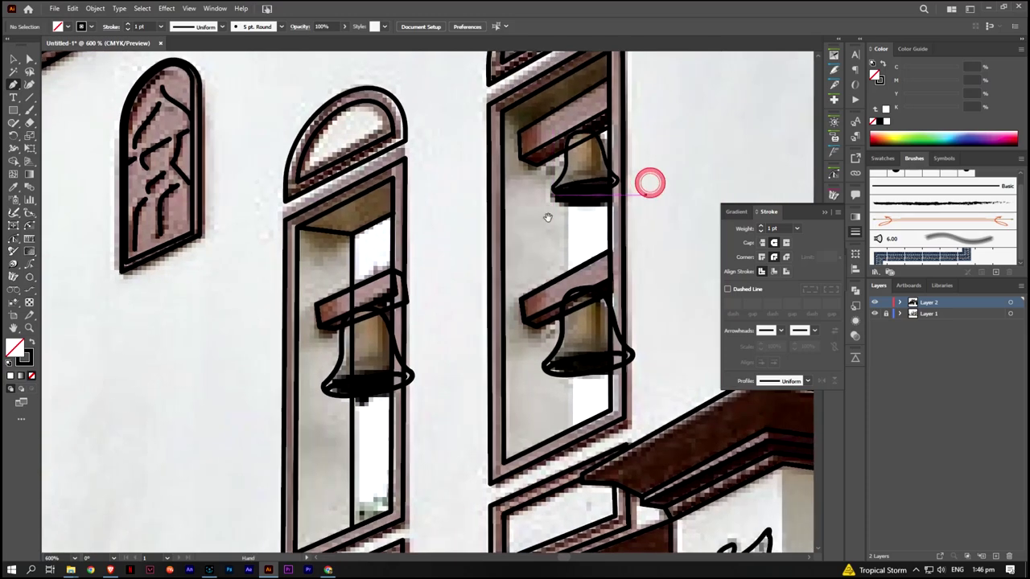
click(571, 426)
click(565, 190)
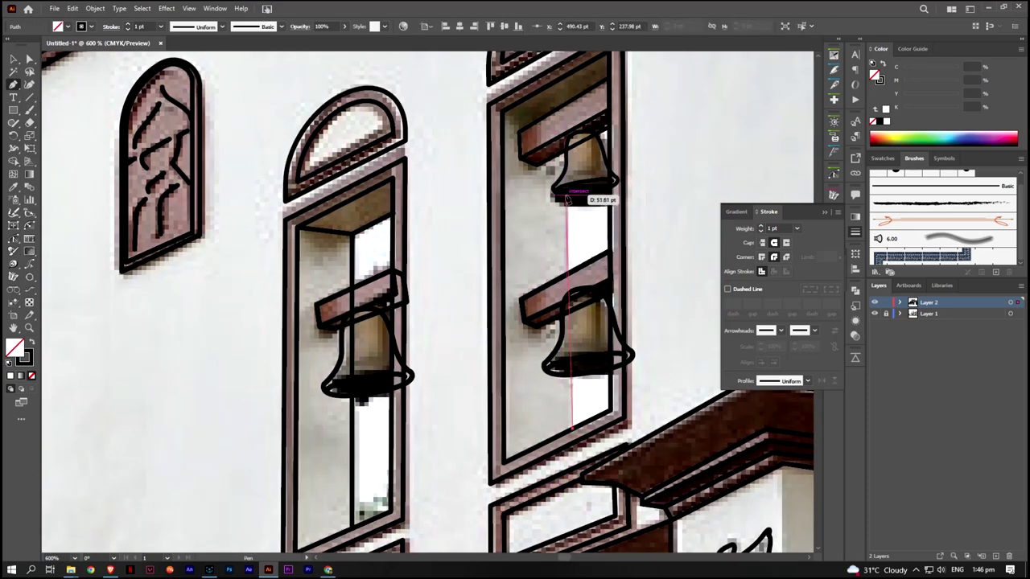
ctrl+click(567, 199)
scroll(515, 234, down, 5)
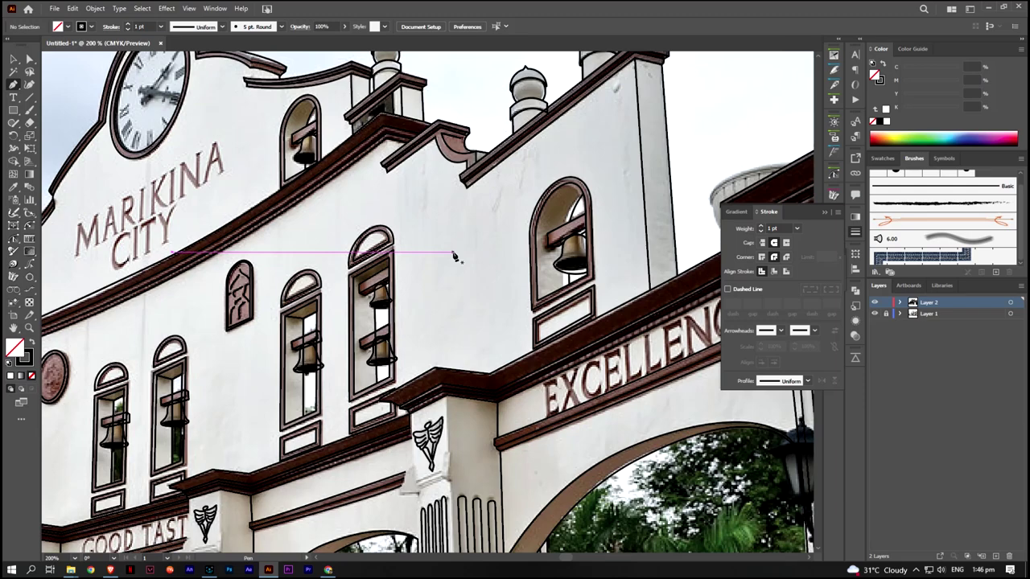
key(v)
scroll(353, 367, up, 3)
scroll(345, 340, up, 3)
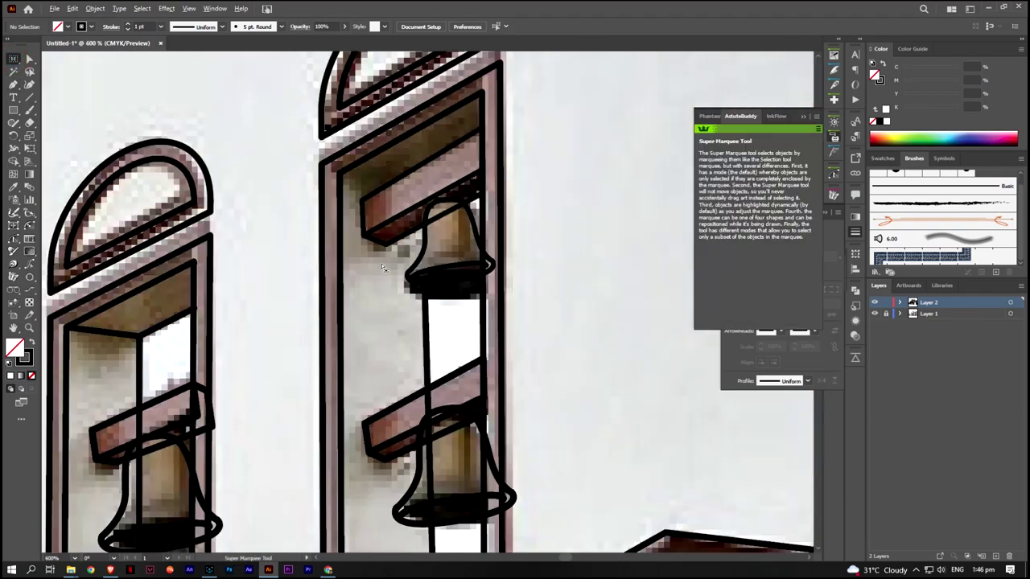
Select the bell, bracket and vertical line together for Shape Builder merging
drag(13, 58, 48, 60)
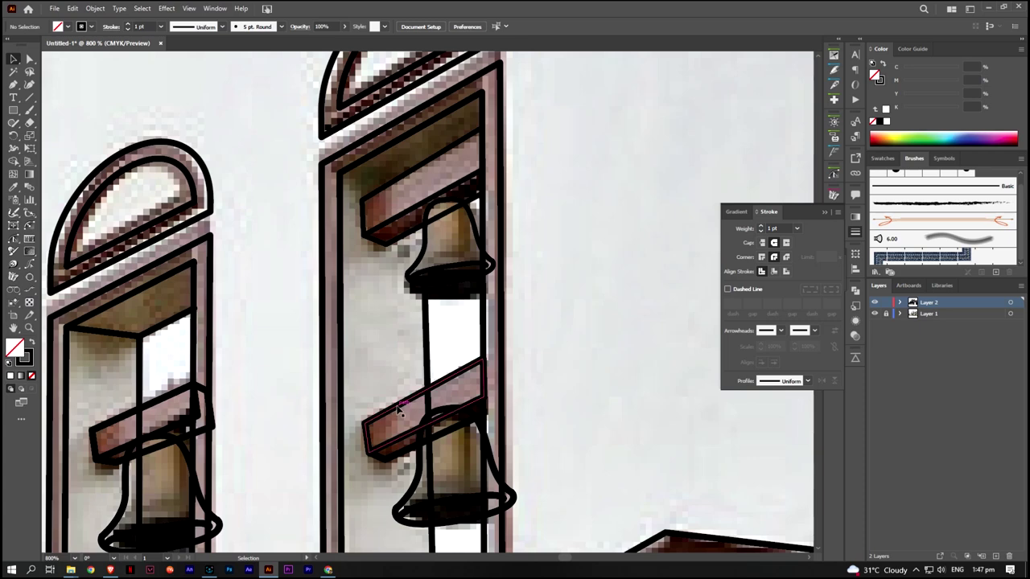
drag(356, 367, 494, 528)
key(shift+m)
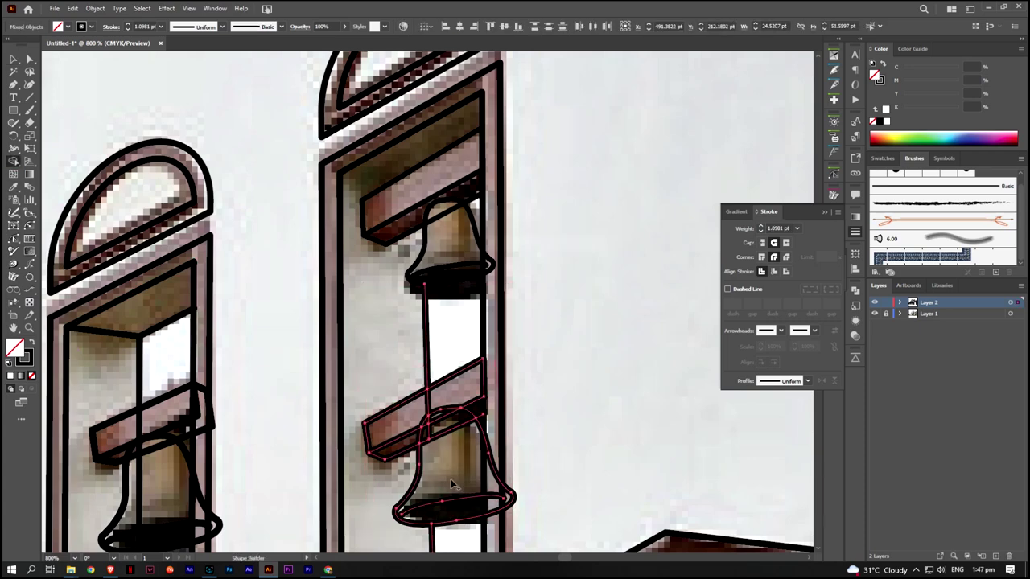
scroll(435, 436, down, 1)
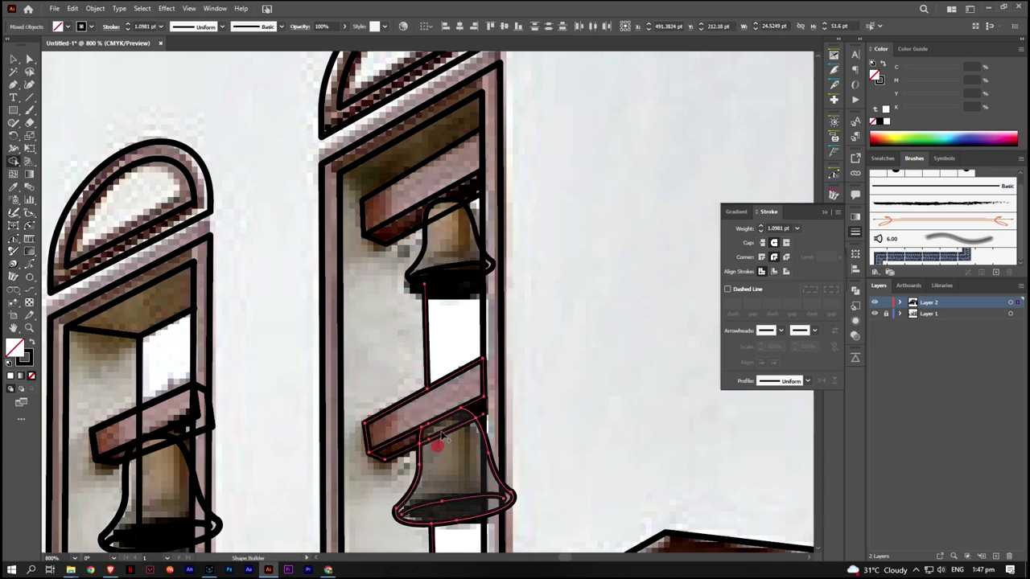
scroll(383, 480, down, 2)
scroll(499, 499, up, 1)
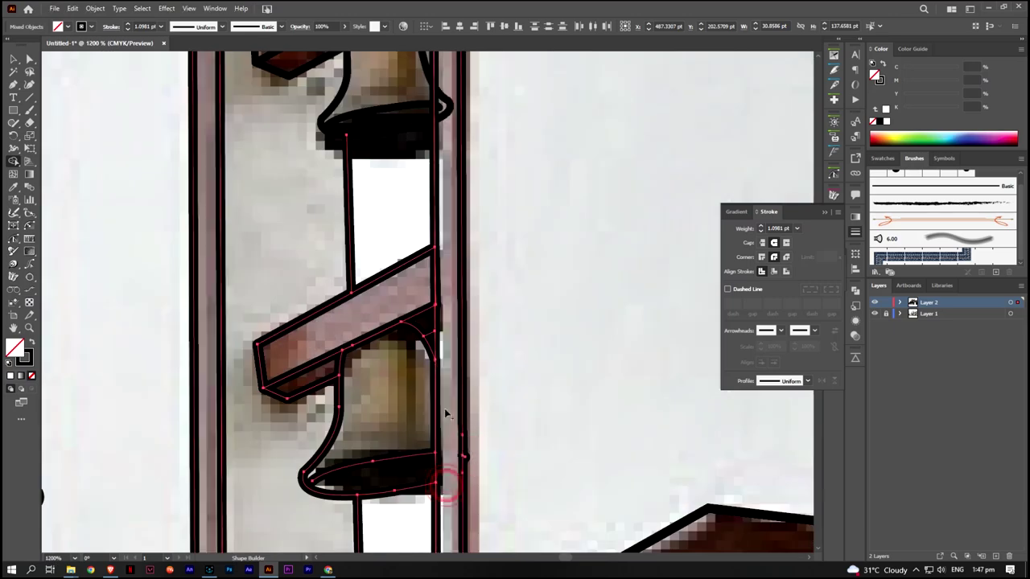
scroll(475, 491, down, 1)
Select all paths and merge the bell area into one shape
key(v)
scroll(403, 342, up, 3)
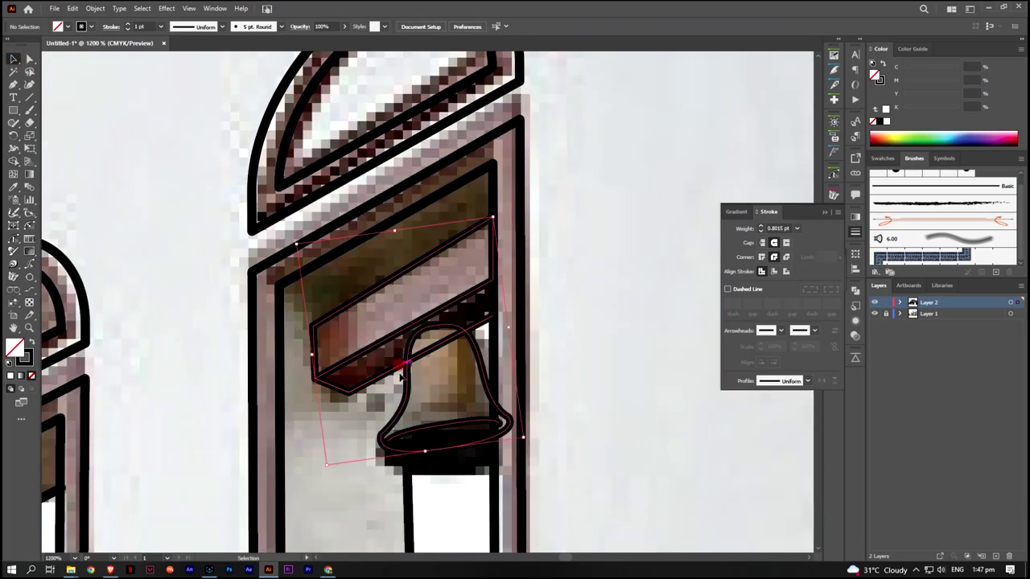
click(499, 371)
key(ctrl+a)
key(shift+m)
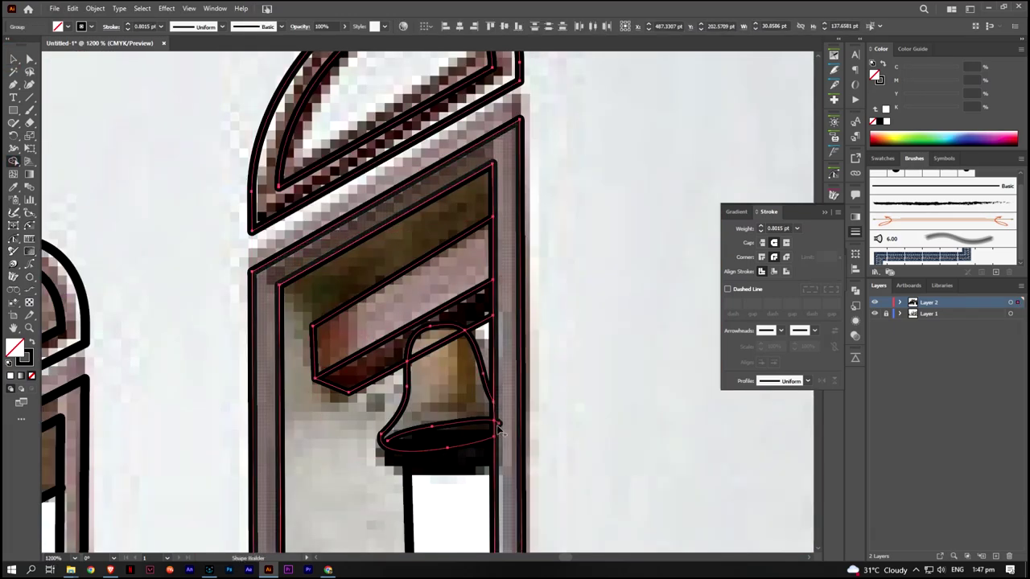
click(426, 358)
Merge the bell's body, rim and remaining interior regions with Shape Builder drags
scroll(230, 409, down, 3)
click(14, 59)
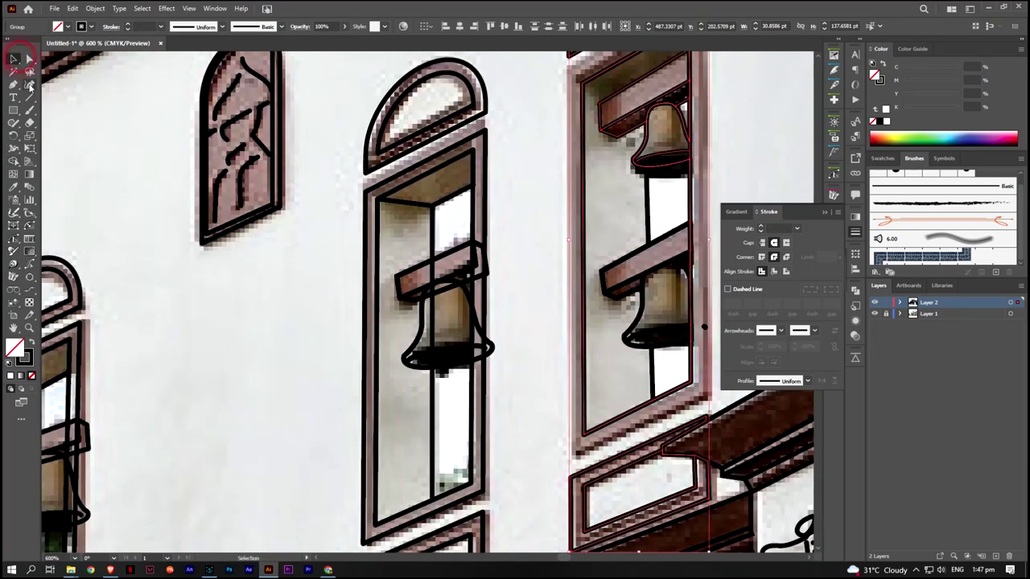
key(ctrl+a)
key(shift+m)
scroll(414, 286, up, 2)
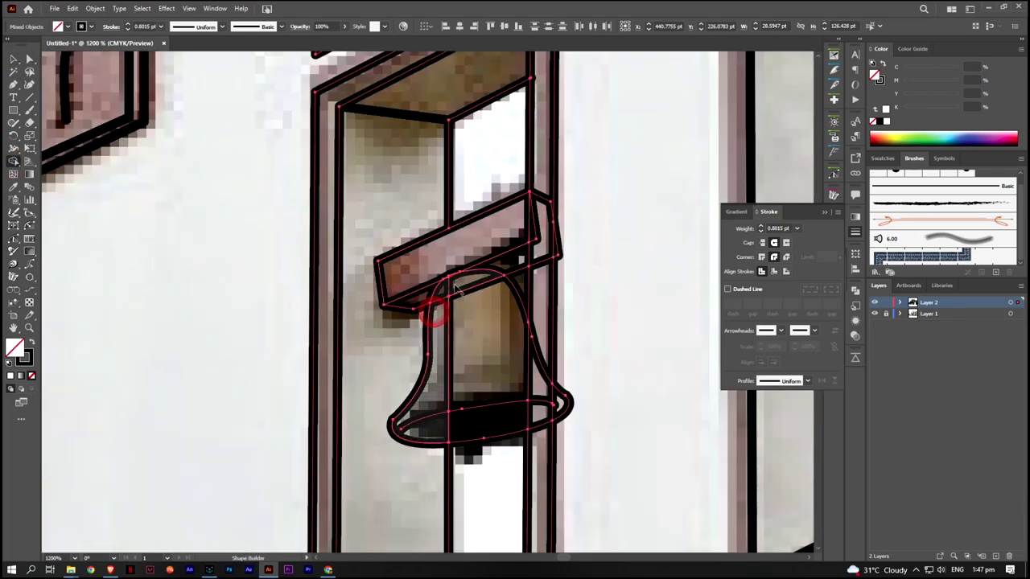
drag(472, 336, 449, 294)
drag(547, 395, 531, 402)
drag(436, 416, 465, 434)
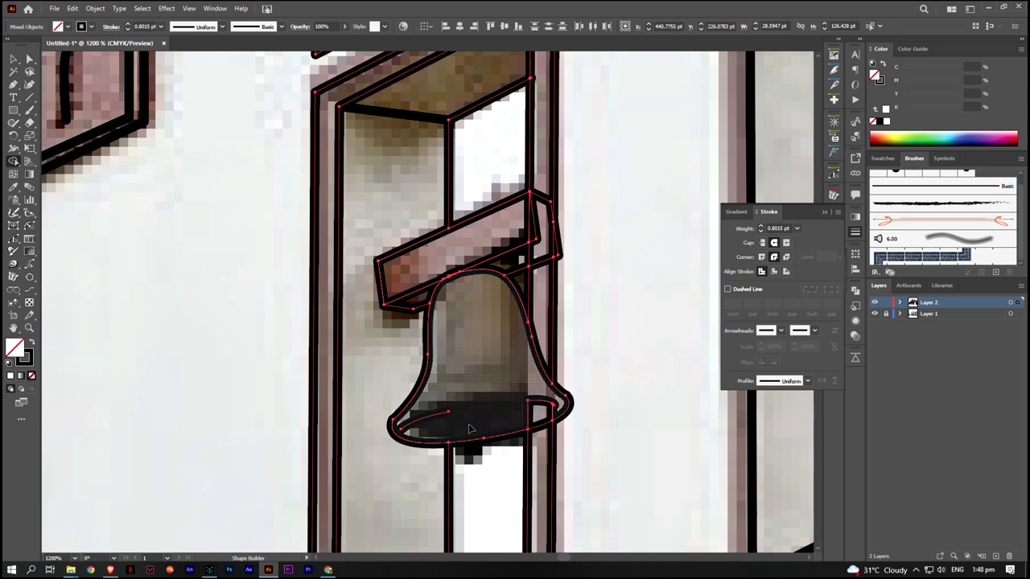
Select the bell rim path, merge its pieces, then undo that rim merge
key(a)
key(ctrl+shift+a)
click(538, 428)
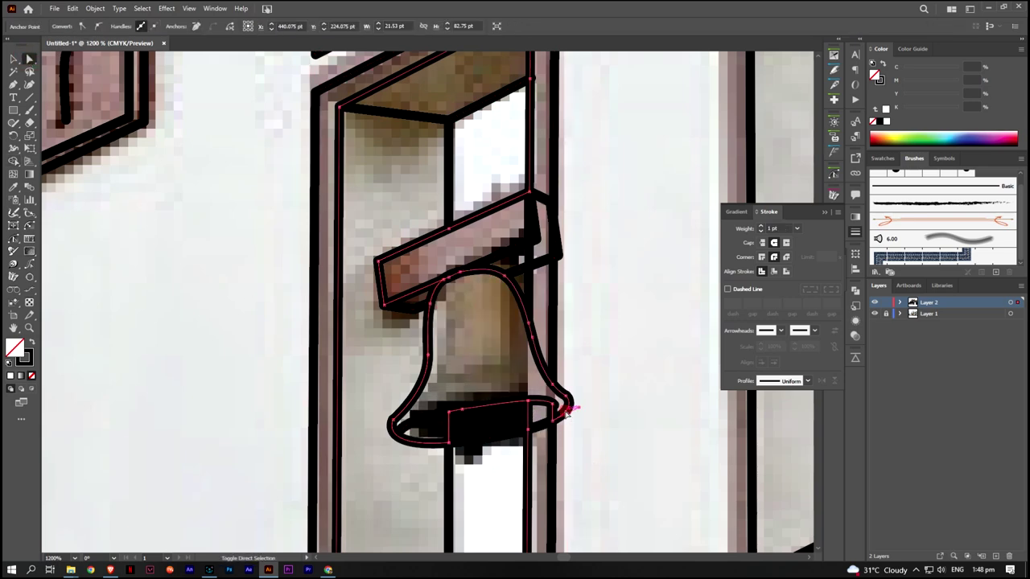
key(shift+m)
click(459, 424)
scroll(604, 410, down, 1)
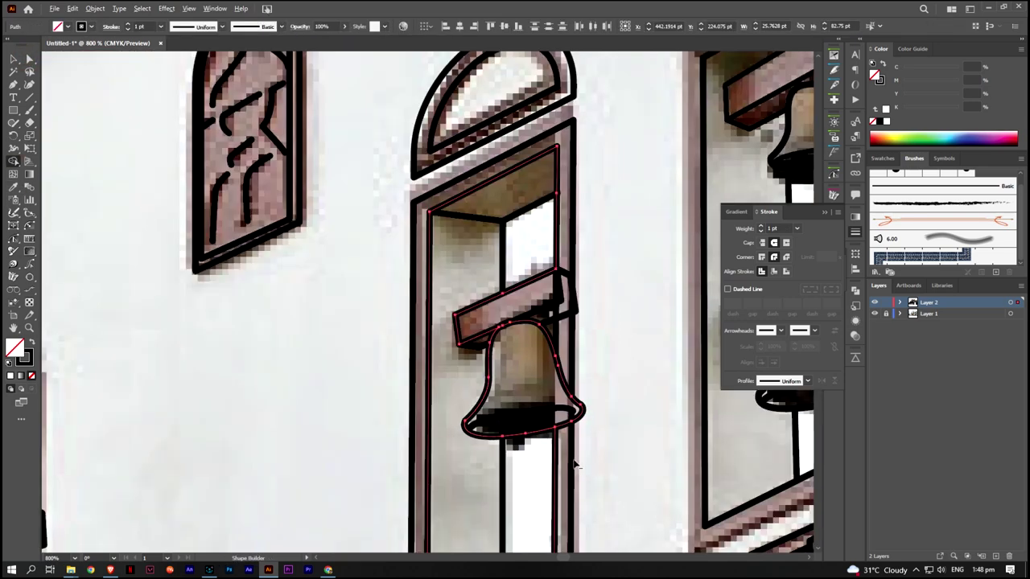
key(ctrl+z)
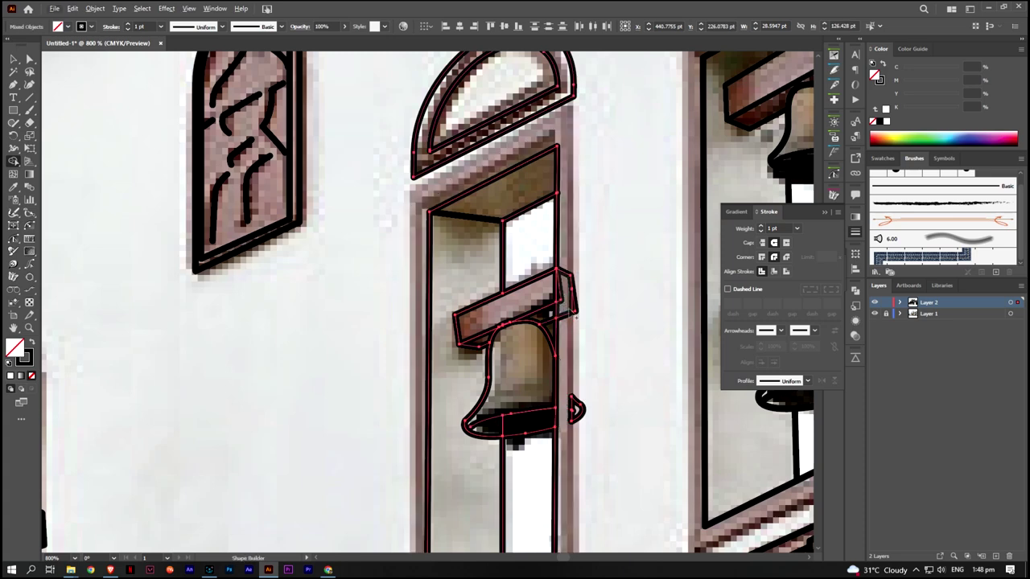
Merge the bell, clapper, right flare and rim regions into the frame
click(559, 257)
click(578, 413)
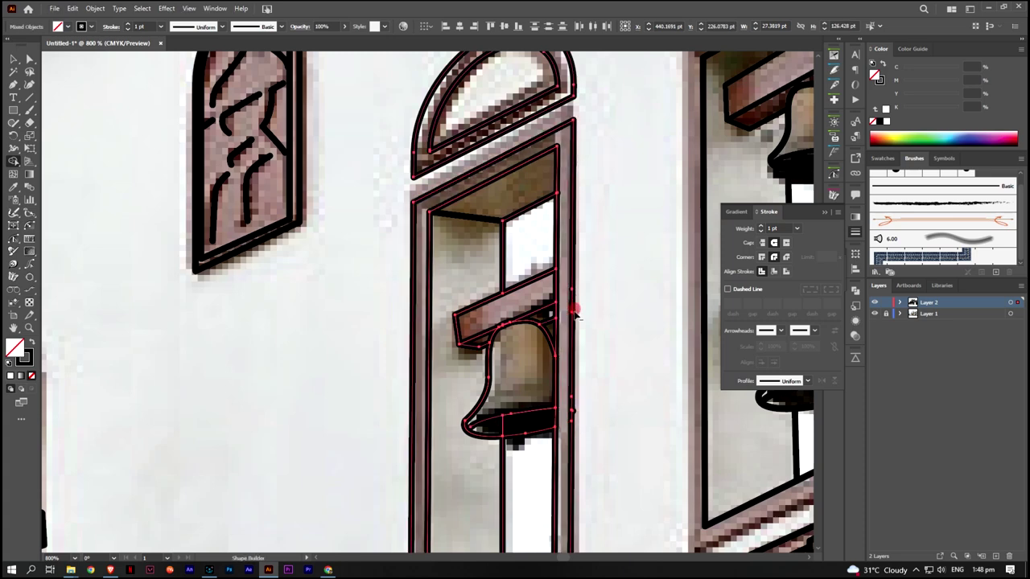
click(520, 420)
scroll(519, 425, up, 3)
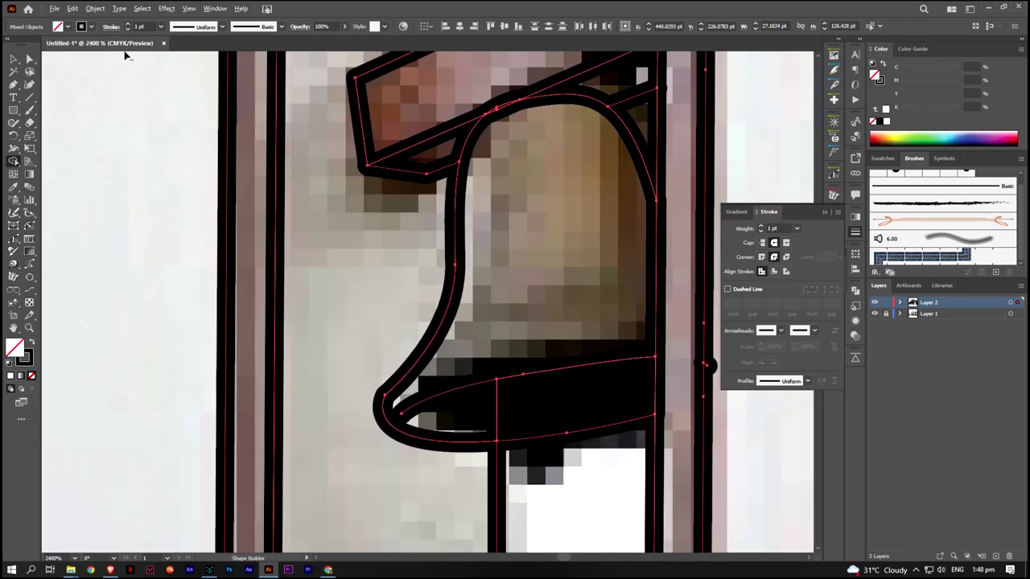
scroll(527, 375, down, 10)
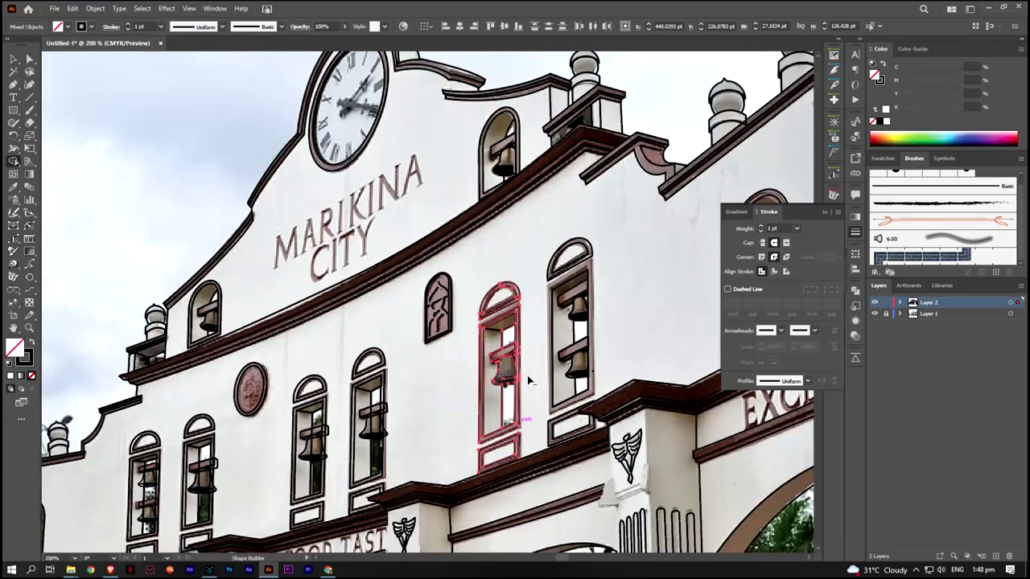
Zoom in and Shape Builder-erase the small hook at the bell's lower-right rim
key(ctrl+equal)
key(ctrl+equal)
key(ctrl+equal)
click(13, 161)
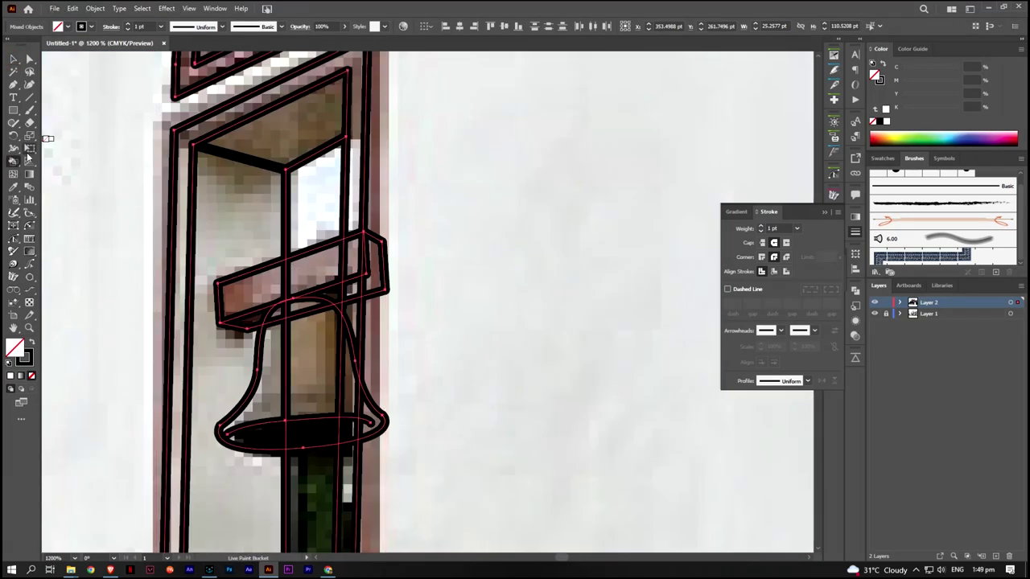
drag(14, 161, 36, 161)
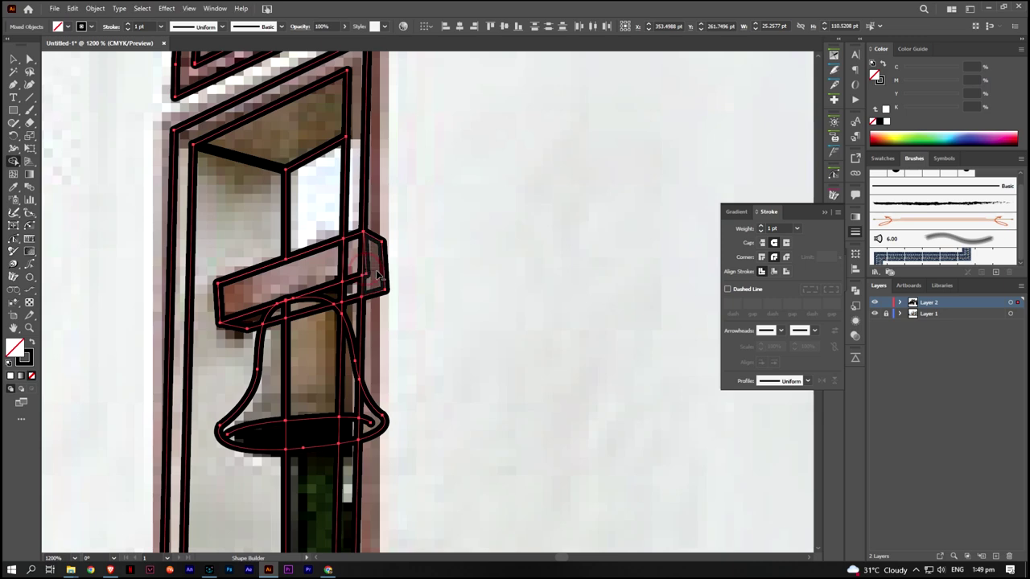
alt+click(370, 424)
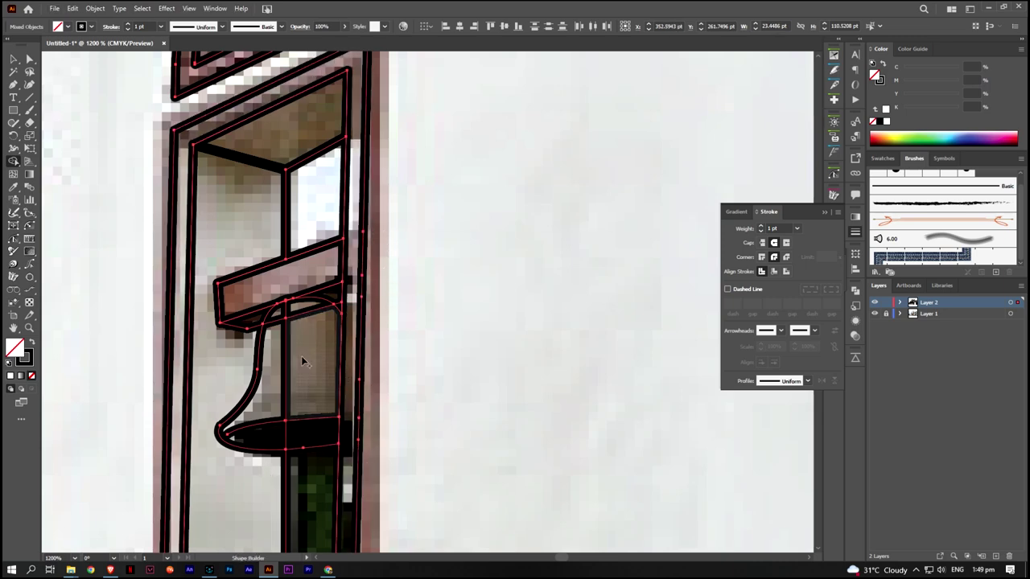
key(v)
key(ctrl+minus)
key(ctrl+minus)
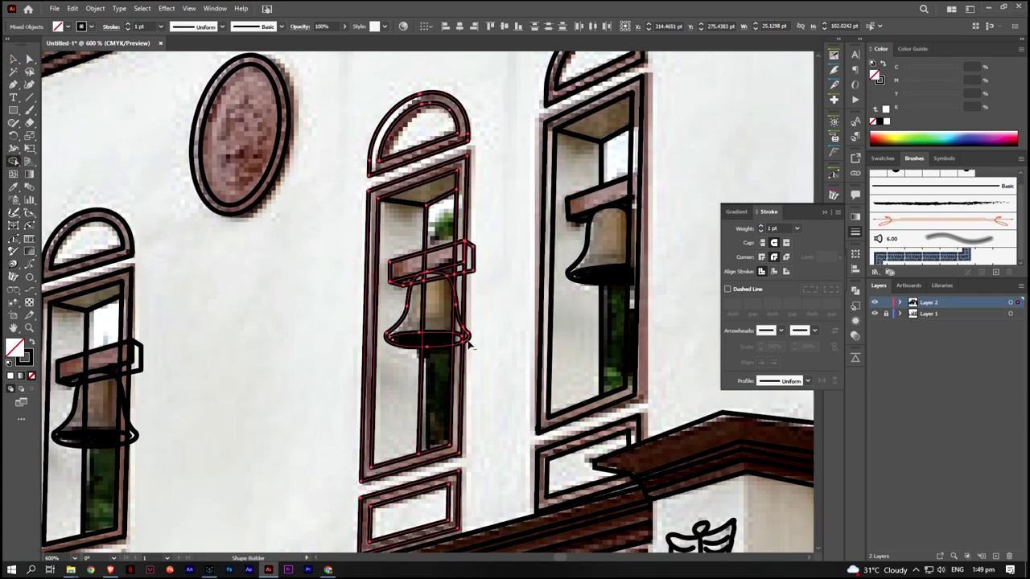
alt+scroll(469, 344, up, 3)
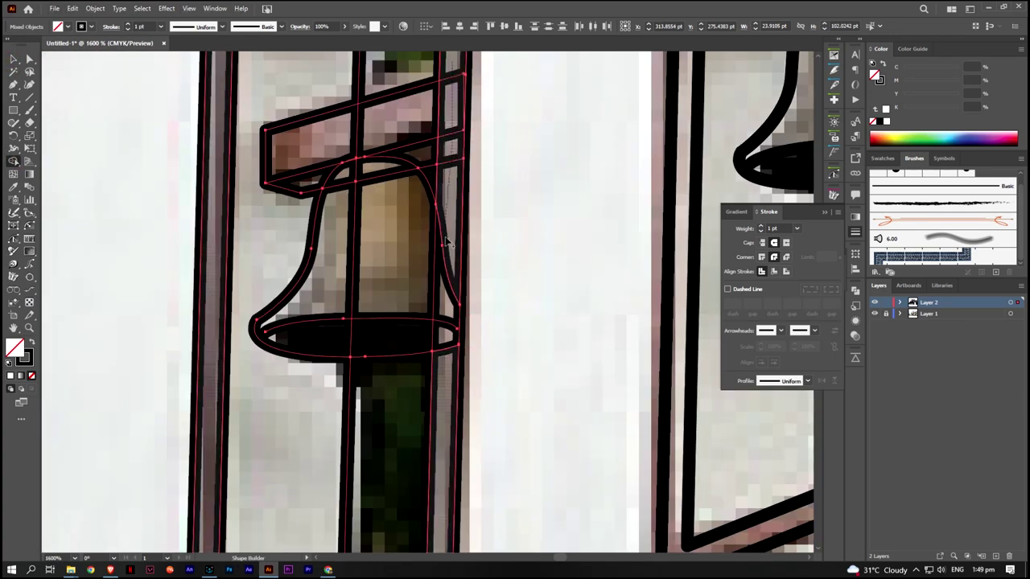
scroll(391, 243, down, 1)
scroll(391, 244, down, 1)
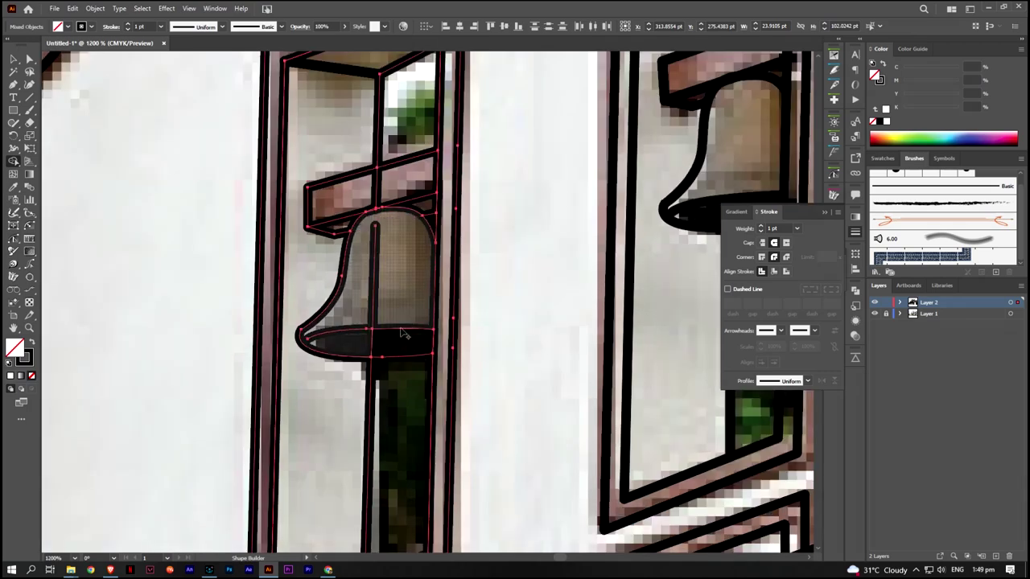
scroll(378, 330, down, 2)
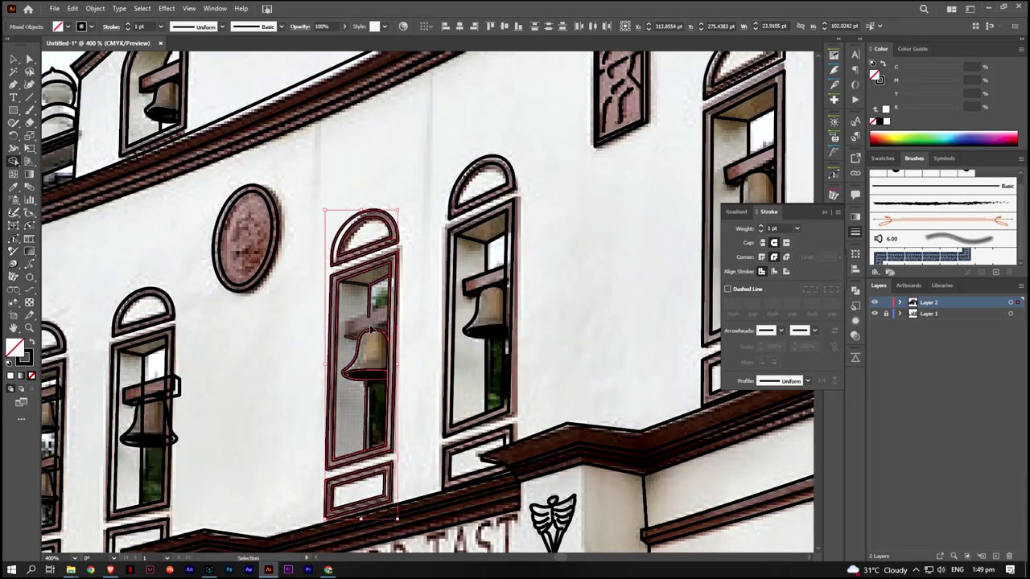
Merge the bell's interior regions into one shape down to the rim
key(v)
key(ctrl+plus)
key(ctrl+plus)
key(ctrl+plus)
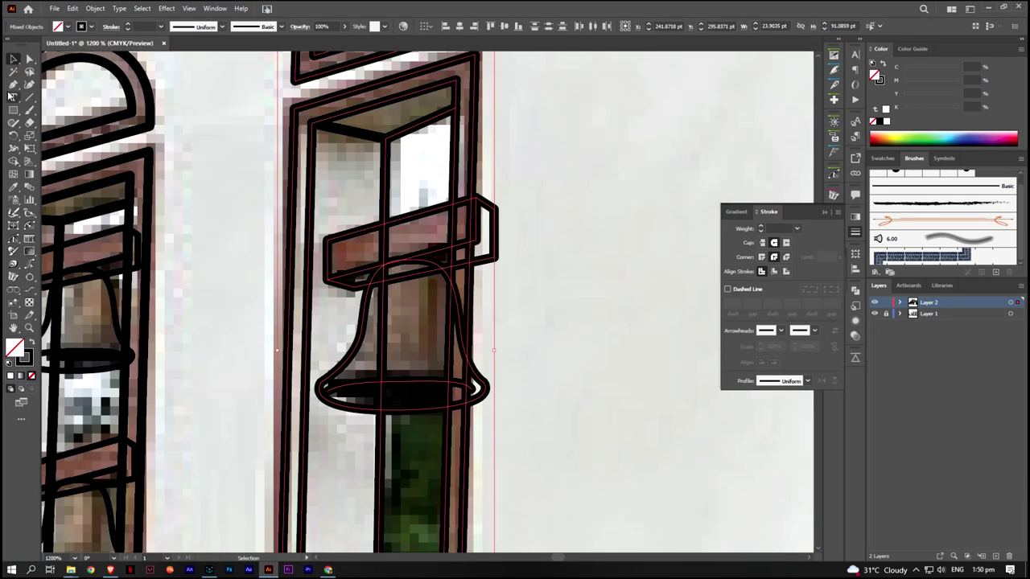
click(13, 161)
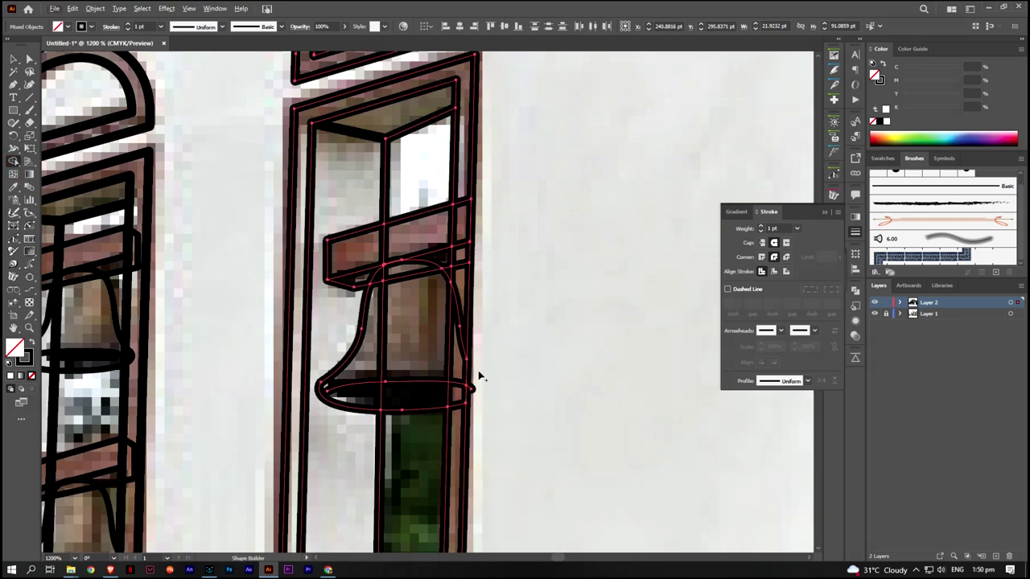
click(404, 296)
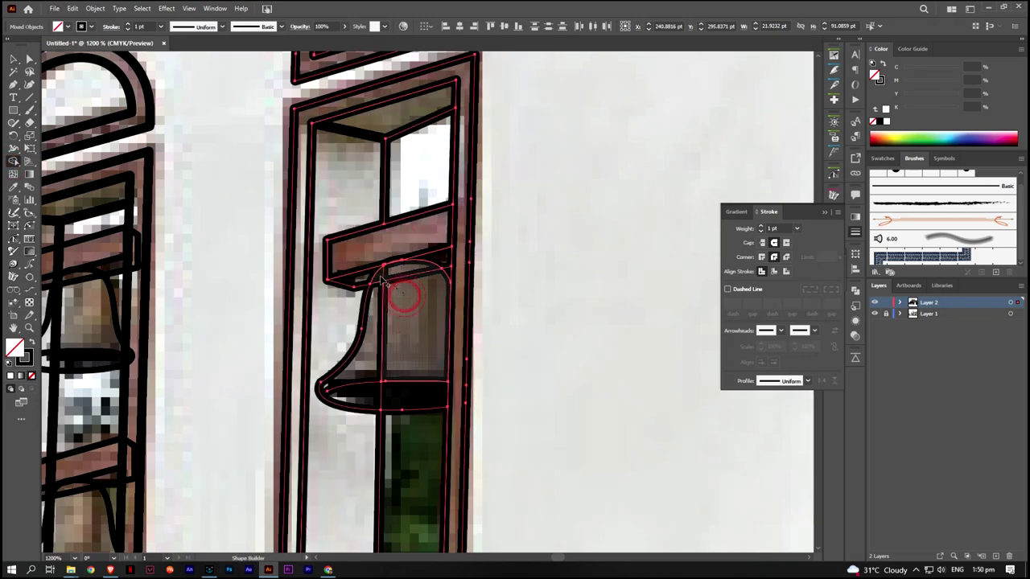
alt+scroll(518, 356, down, 2)
Ready Shape Builder and move to the neighbouring two-bell window's left bells
key(v)
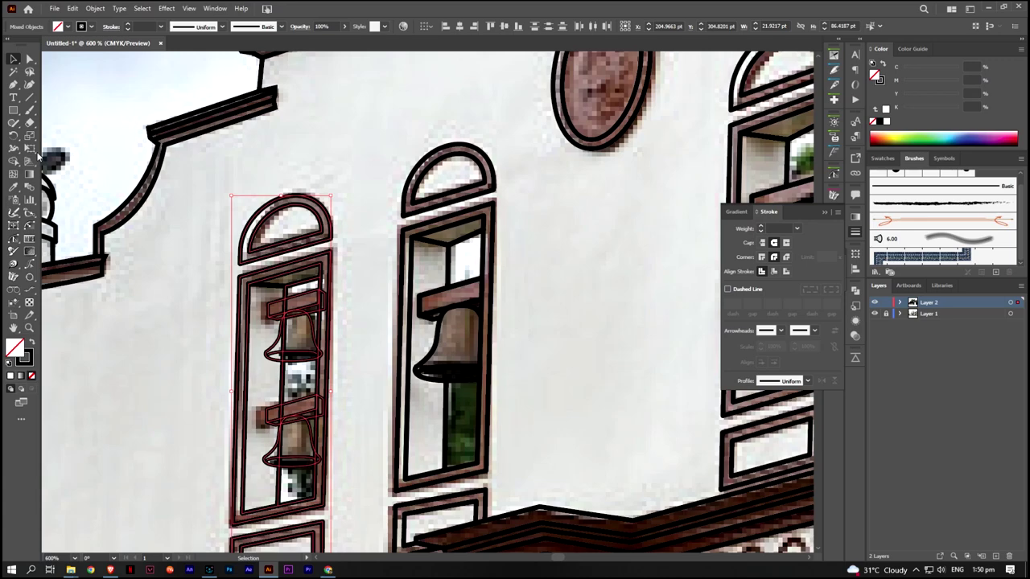
click(14, 161)
alt+scroll(280, 341, up, 3)
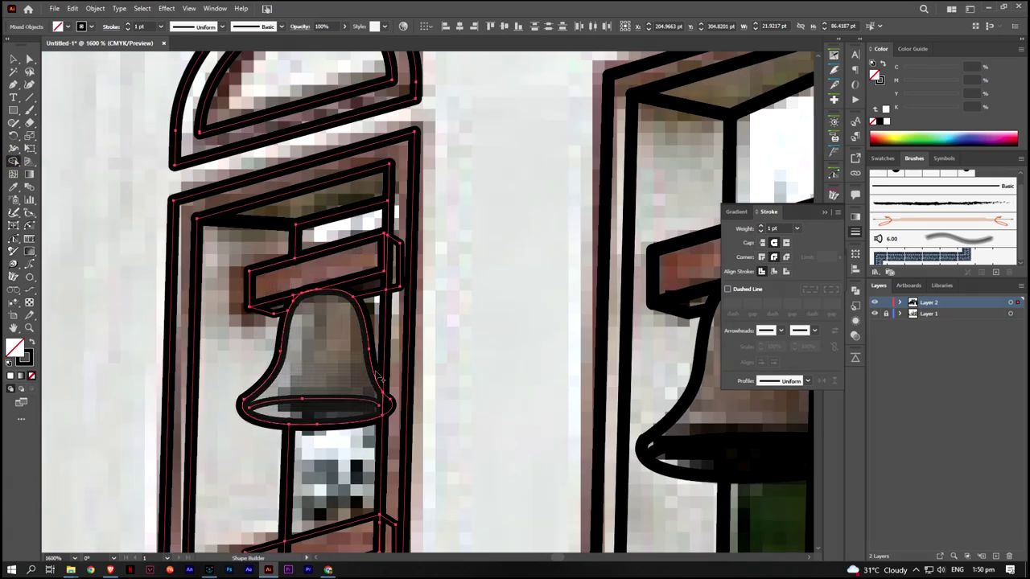
scroll(393, 374, down, 3)
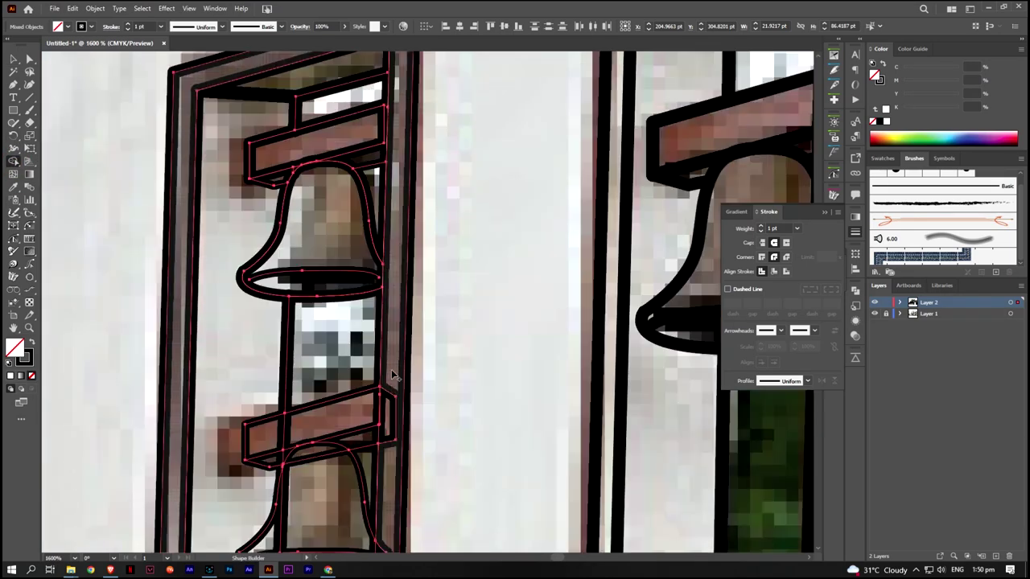
scroll(392, 374, down, 2)
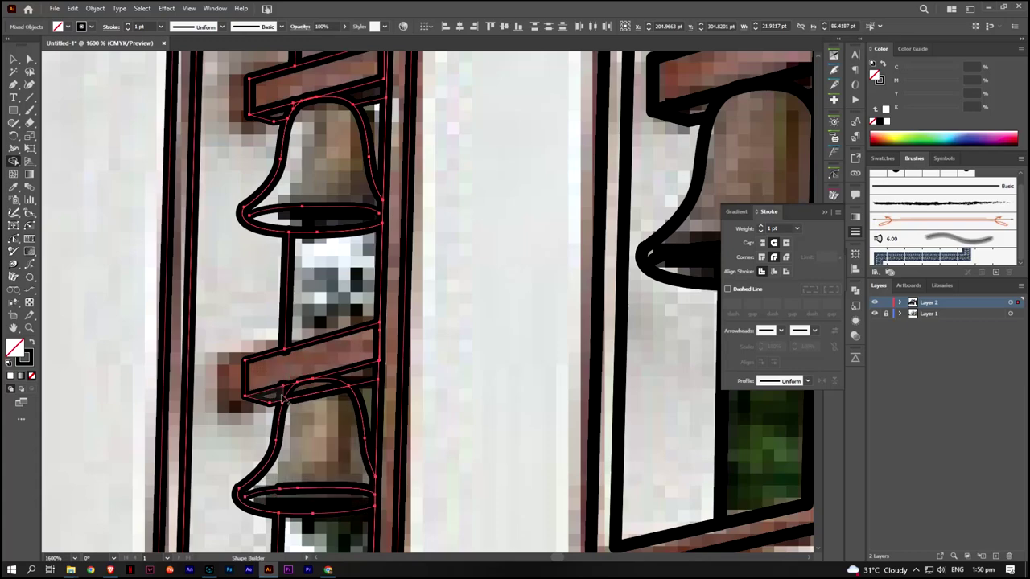
alt+scroll(283, 398, down, 1)
alt+scroll(308, 443, down, 4)
alt+scroll(217, 290, down, 2)
Check the stroke weight options and centre the EXCELLENCE pillar beside the angel emblem
alt+scroll(130, 144, down, 2)
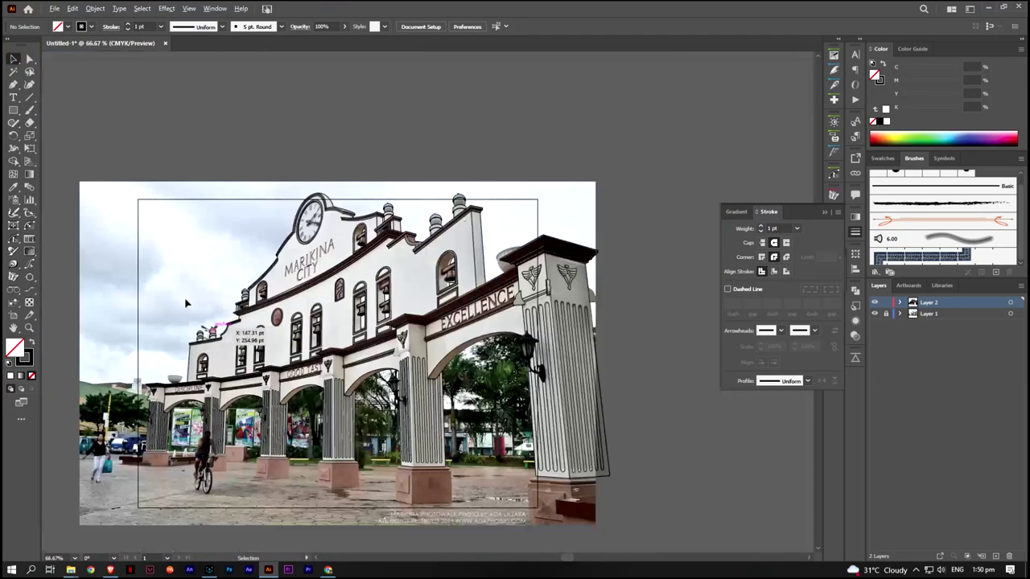
scroll(185, 303, down, 1)
click(797, 229)
click(664, 259)
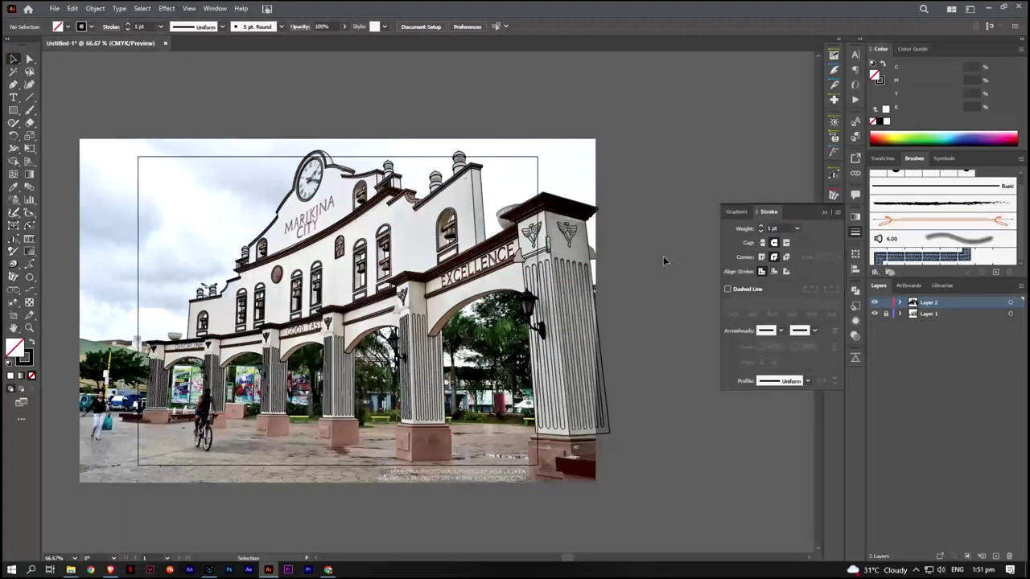
alt+scroll(528, 253, up, 4)
drag(305, 450, 546, 179)
drag(357, 384, 555, 267)
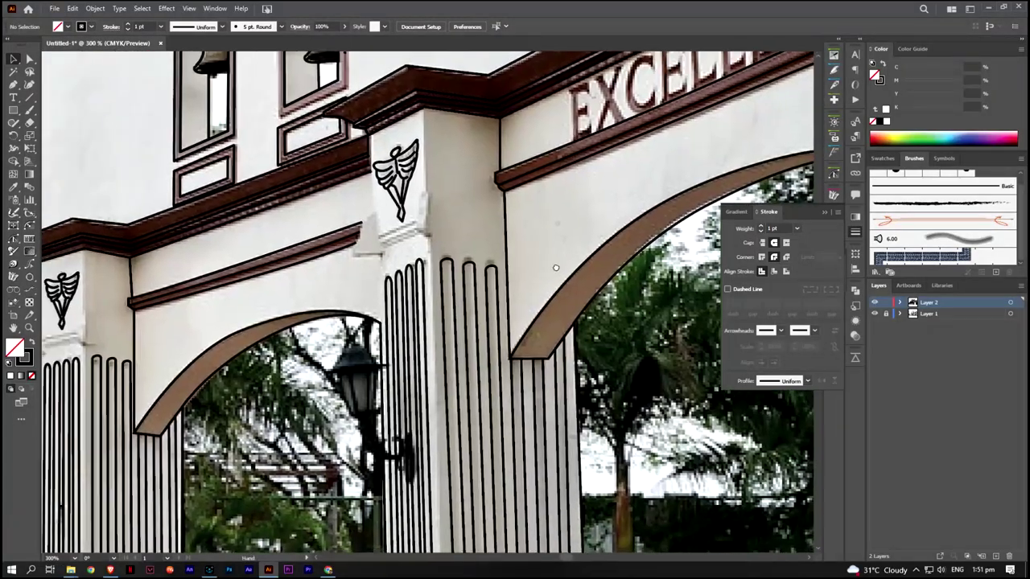
Draw two vertical line segments along the pillar edge beside the angel emblem
key(p)
click(29, 96)
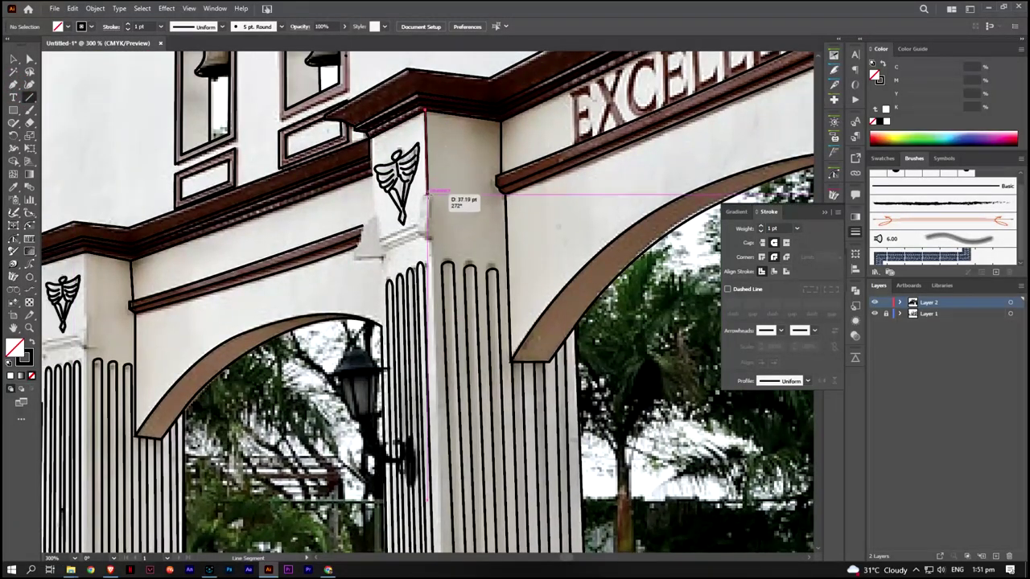
drag(426, 109, 426, 195)
drag(372, 141, 375, 214)
alt+scroll(375, 214, down, 3)
alt+scroll(402, 242, down, 2)
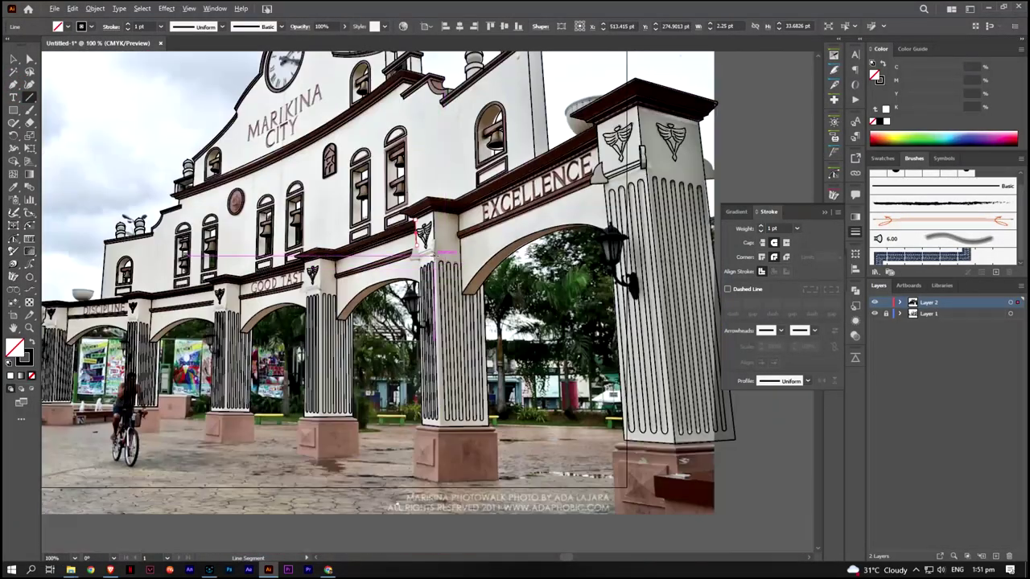
alt+scroll(441, 364, up, 3)
alt+scroll(441, 364, up, 3)
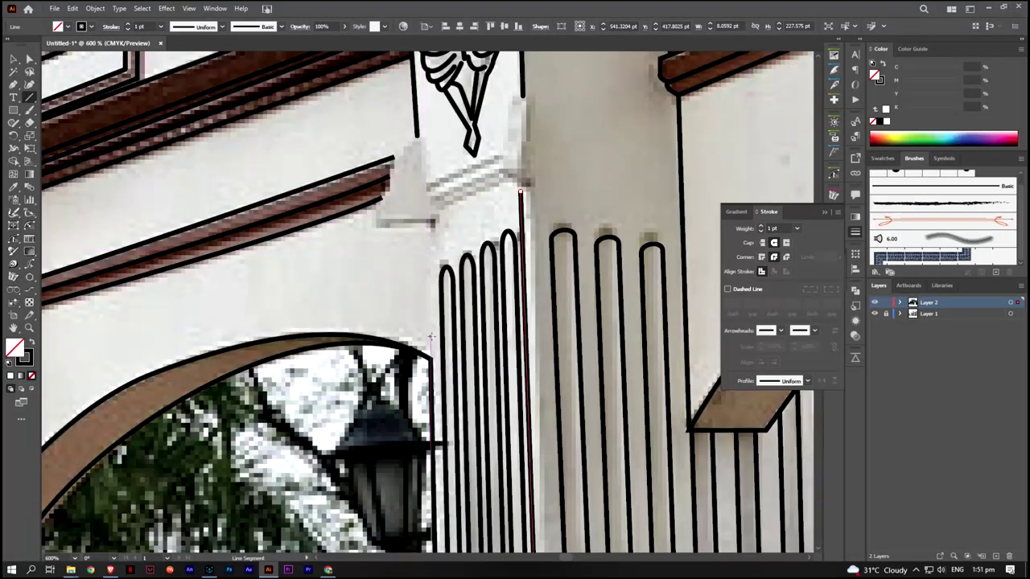
Draw two vertical lines up the middle pillar's left edge
drag(430, 354, 427, 227)
alt+scroll(426, 227, down, 4)
alt+scroll(395, 418, up, 3)
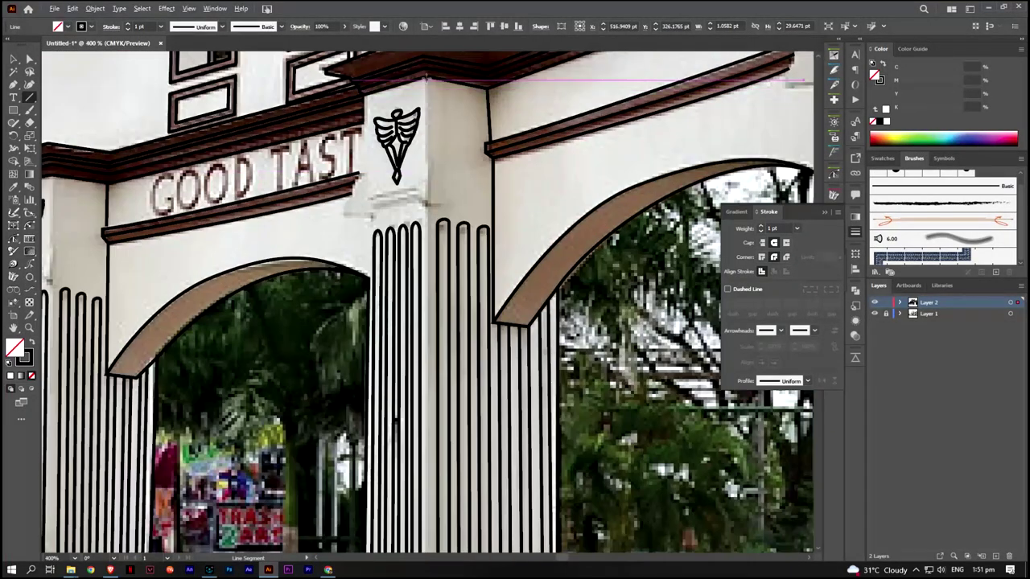
alt+scroll(426, 157, down, 2)
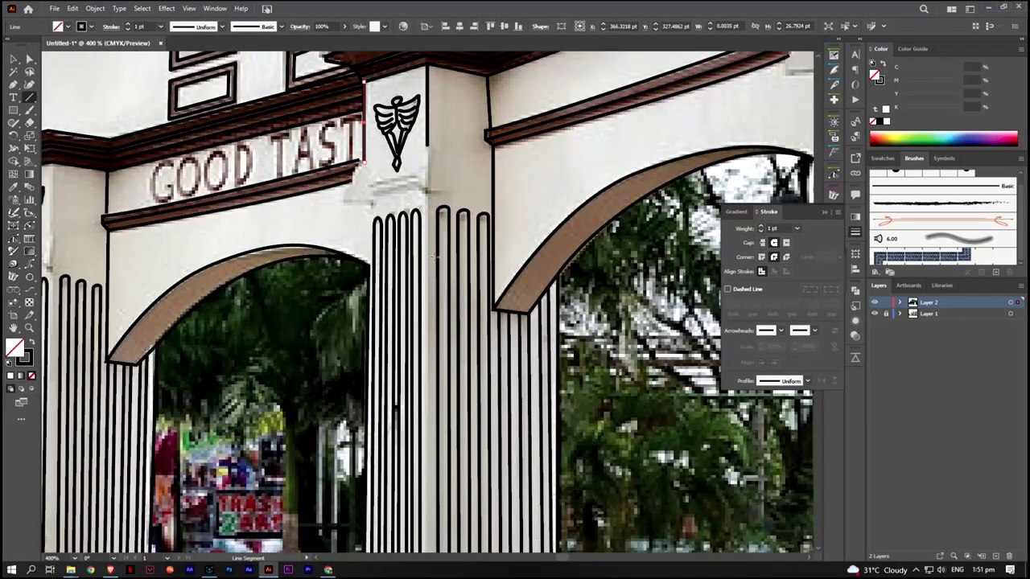
alt+scroll(427, 159, up, 2)
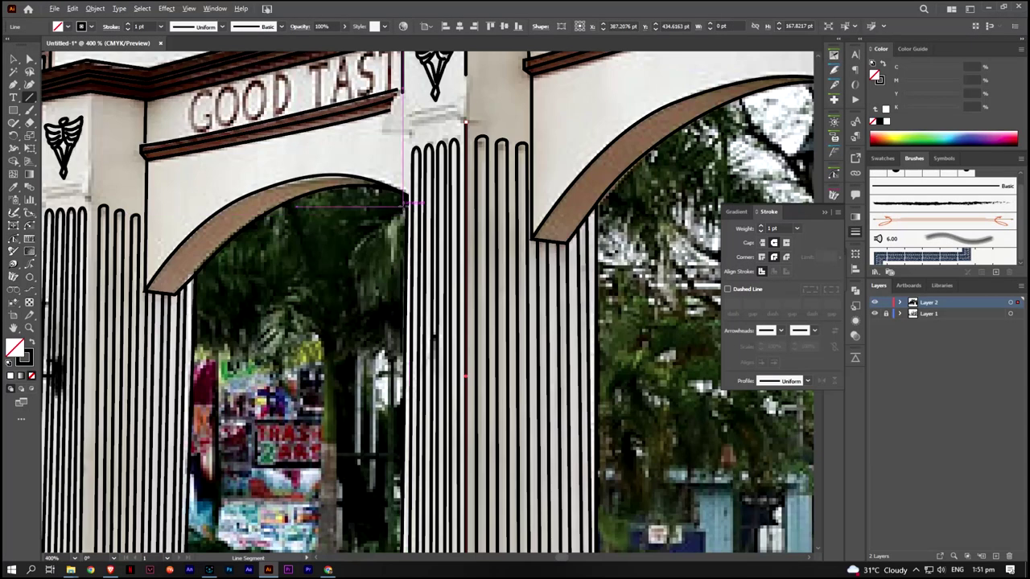
drag(409, 246, 410, 148)
alt+scroll(409, 133, down, 2)
alt+scroll(450, 137, up, 3)
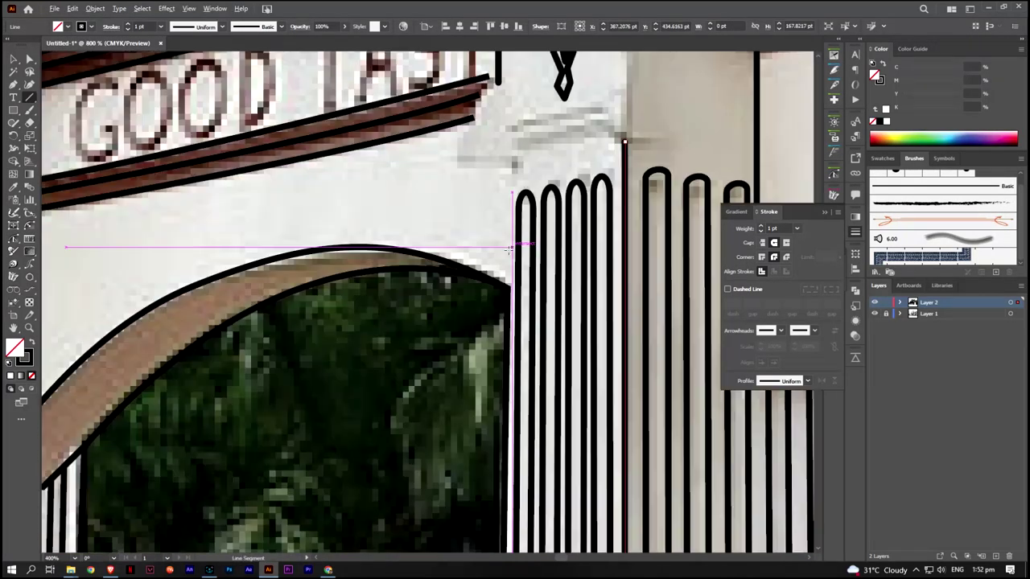
alt+scroll(499, 136, up, 2)
alt+scroll(505, 135, down, 3)
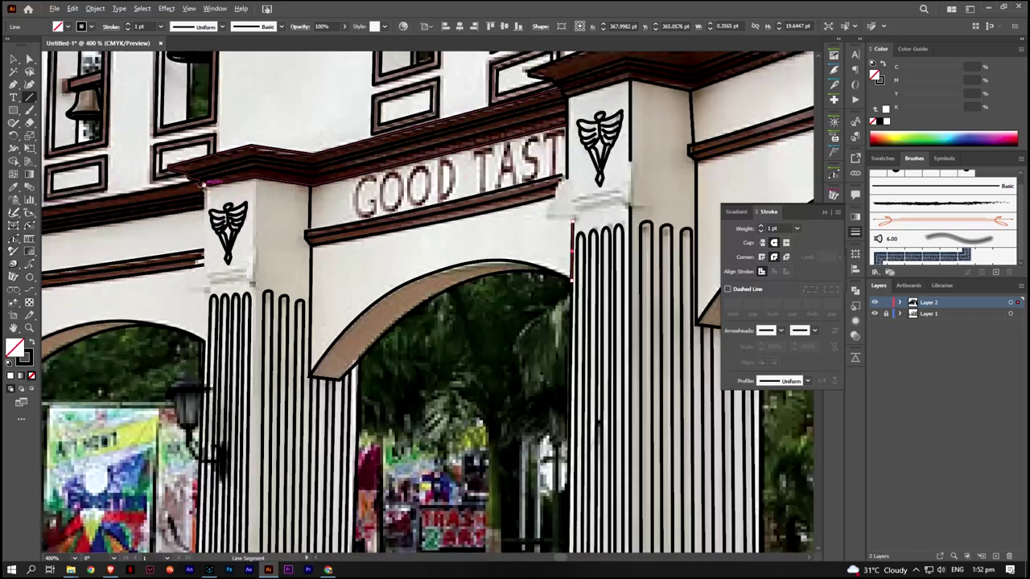
Draw three vertical flute lines along the left pillar edge
drag(203, 103, 203, 266)
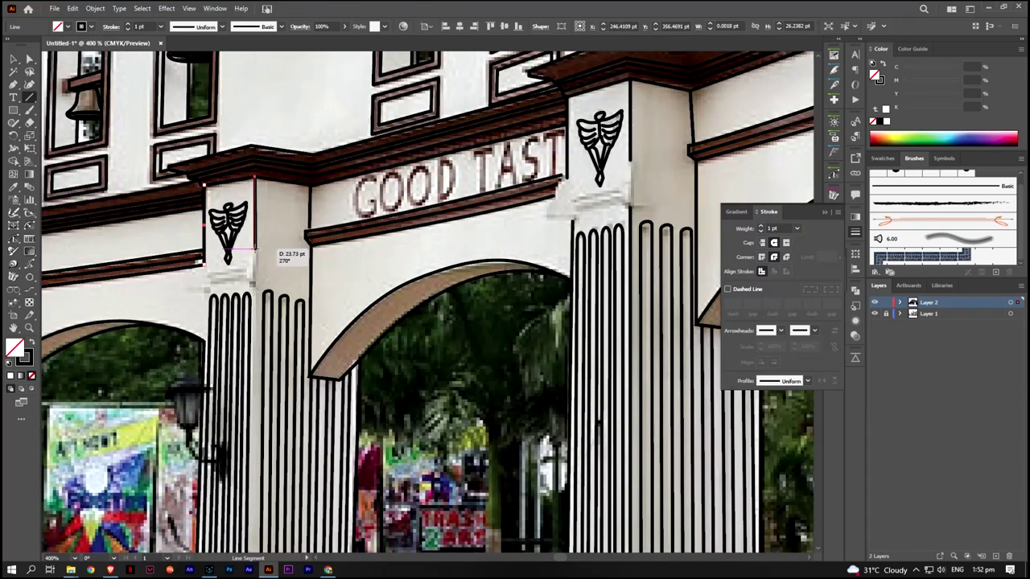
scroll(255, 252, down, 1)
scroll(265, 136, down, 5)
drag(252, 100, 250, 501)
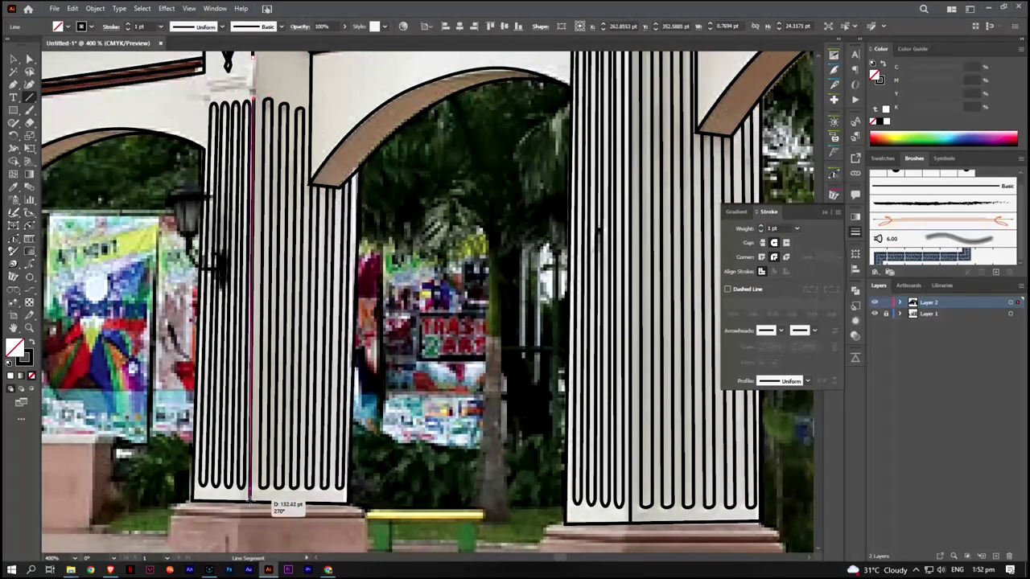
drag(204, 148, 204, 103)
alt+scroll(203, 102, down, 5)
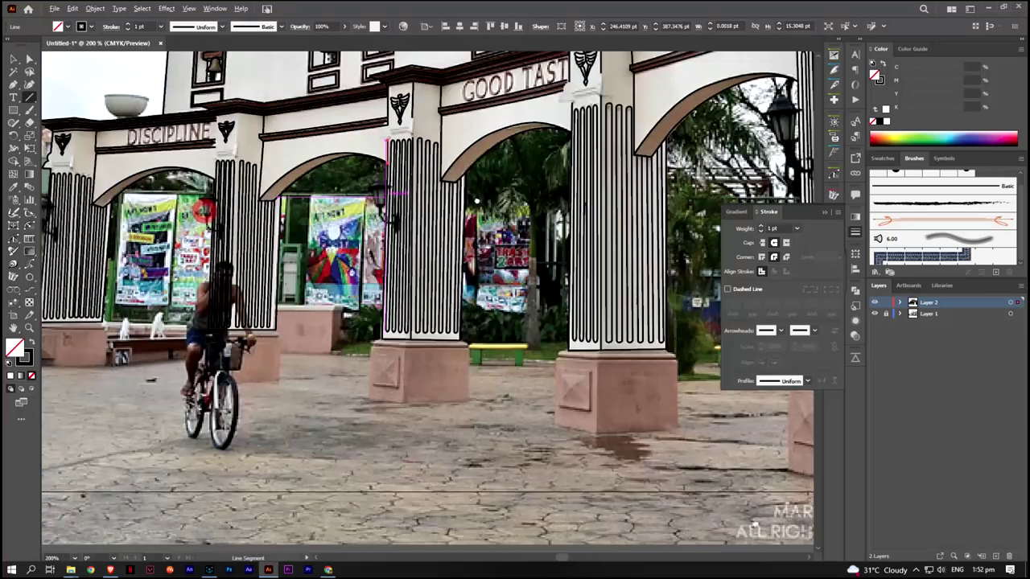
alt+scroll(415, 77, up, 6)
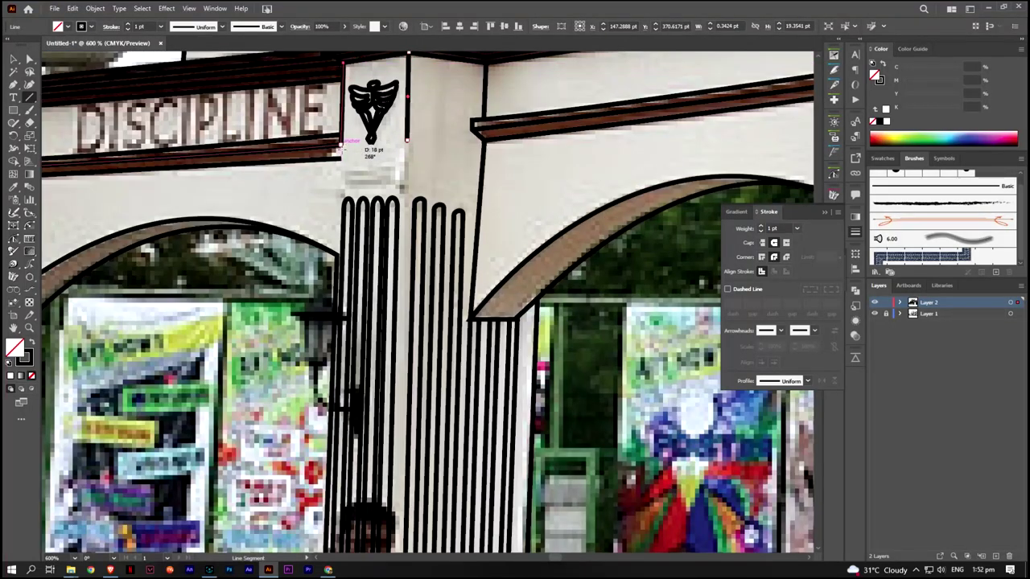
scroll(342, 149, down, 2)
alt+scroll(407, 153, down, 3)
Add vertical and slanted flute lines down the middle and left pillars
drag(402, 135, 400, 393)
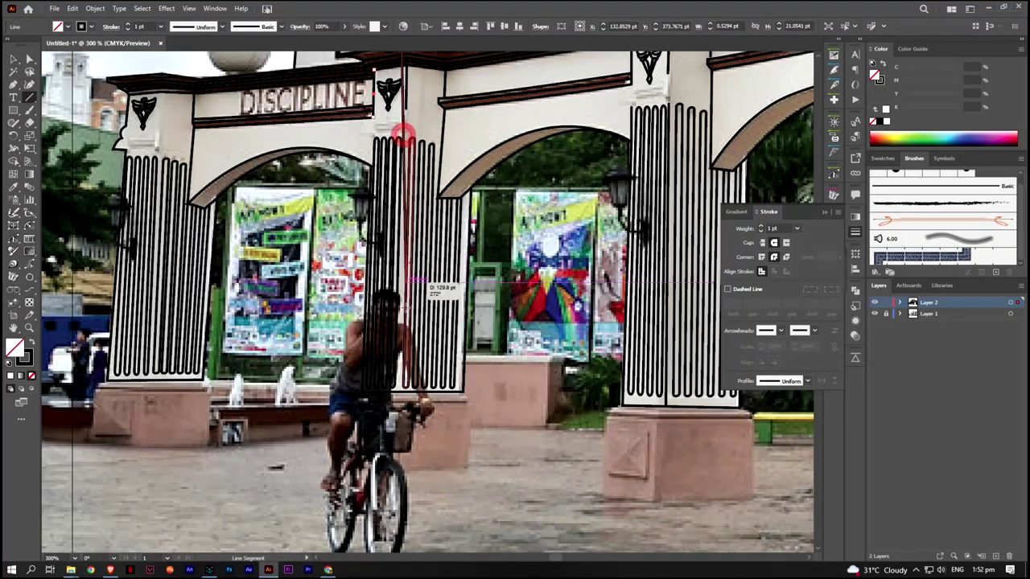
alt+scroll(385, 173, up, 3)
drag(382, 258, 390, 94)
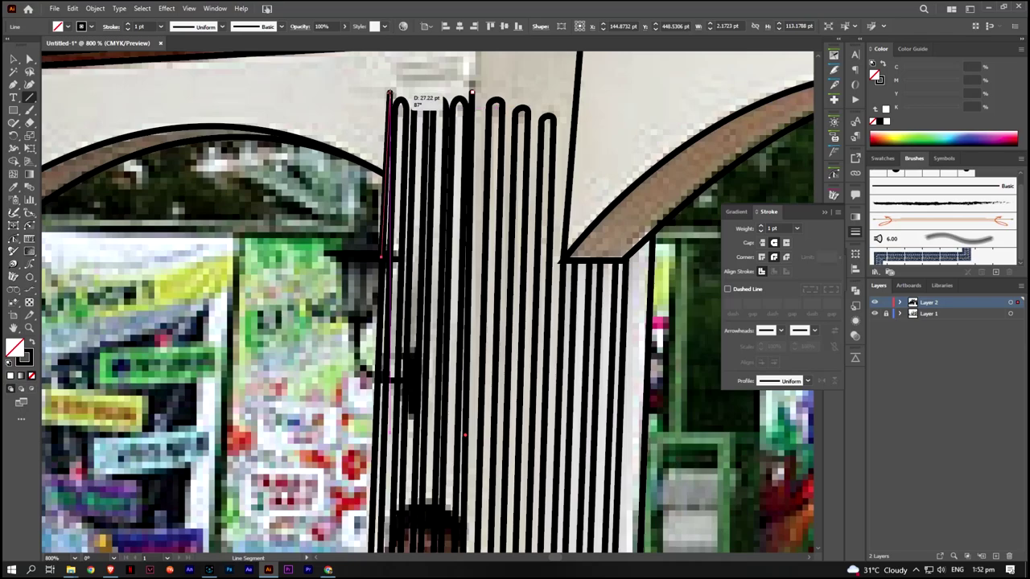
alt+scroll(424, 243, down, 2)
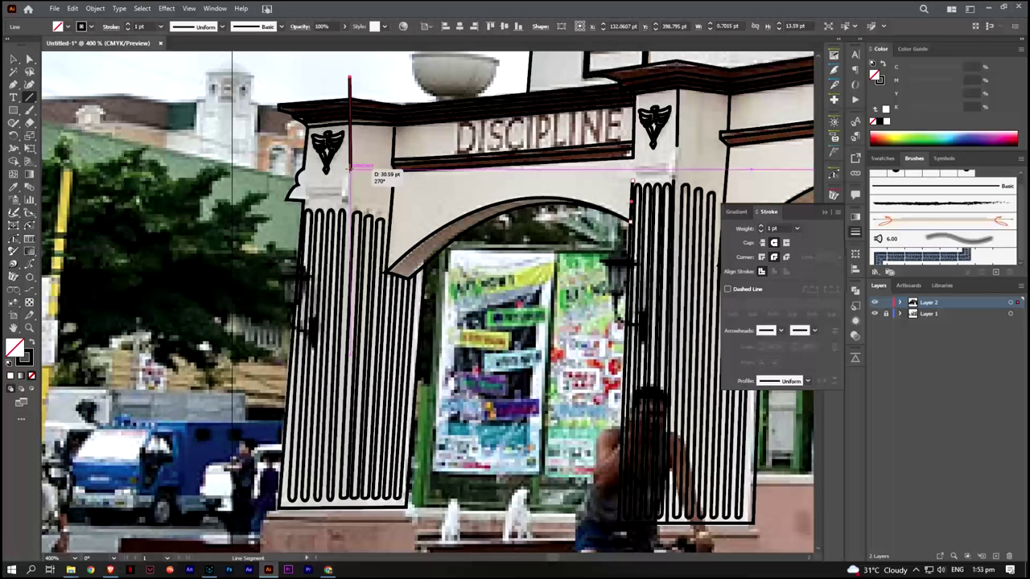
drag(348, 206, 336, 507)
key(v)
alt+scroll(44, 80, down, 3)
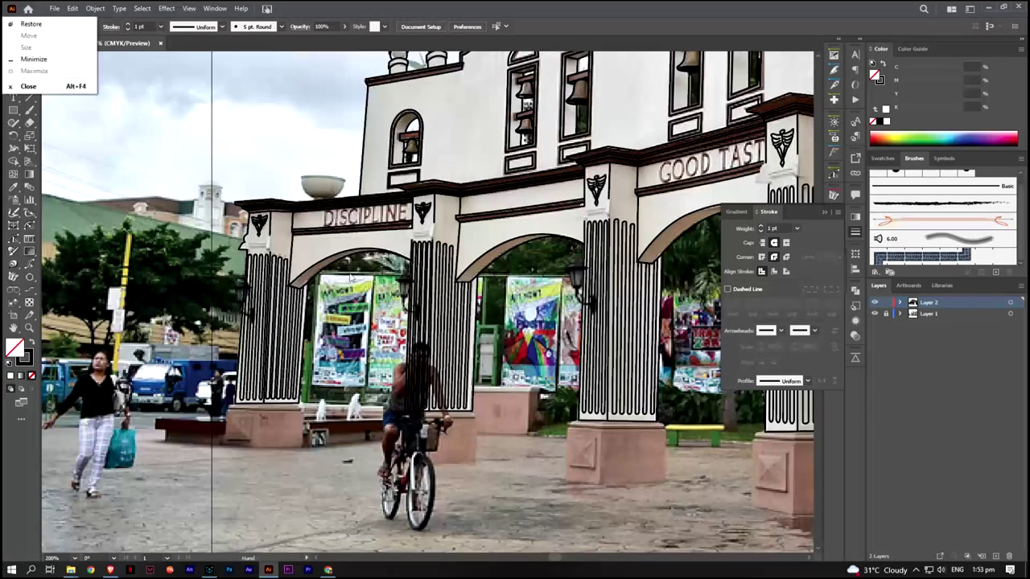
Outline the left scrolled bracket with a curved outer edge as a closed path
alt+scroll(515, 281, up, 2)
alt+scroll(377, 204, up, 4)
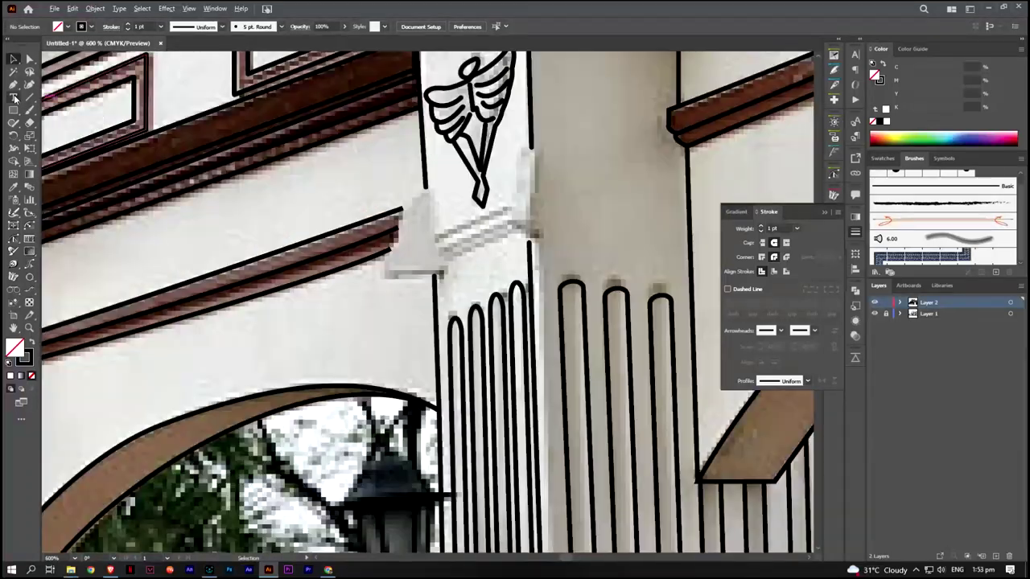
click(432, 188)
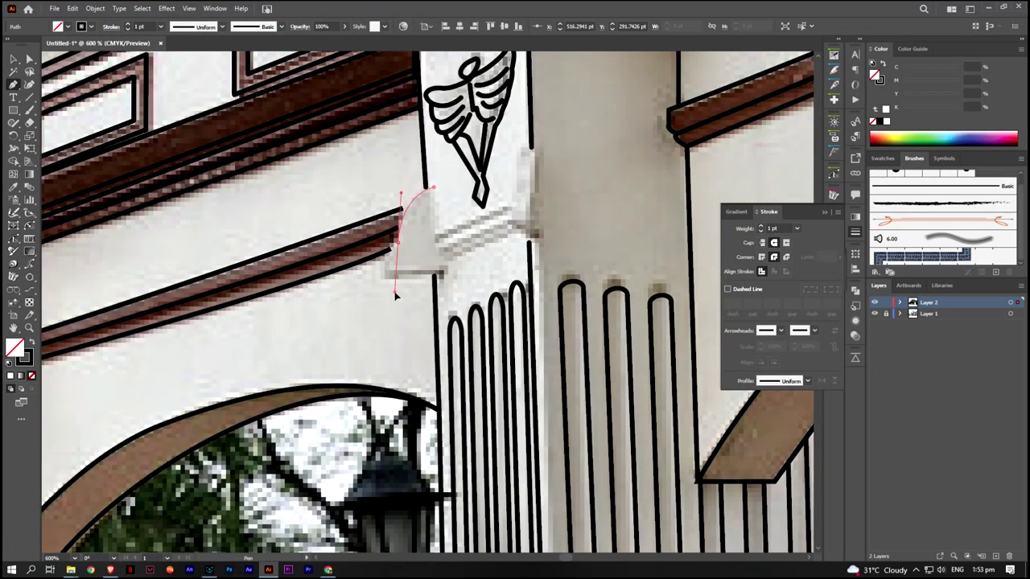
drag(397, 242, 386, 280)
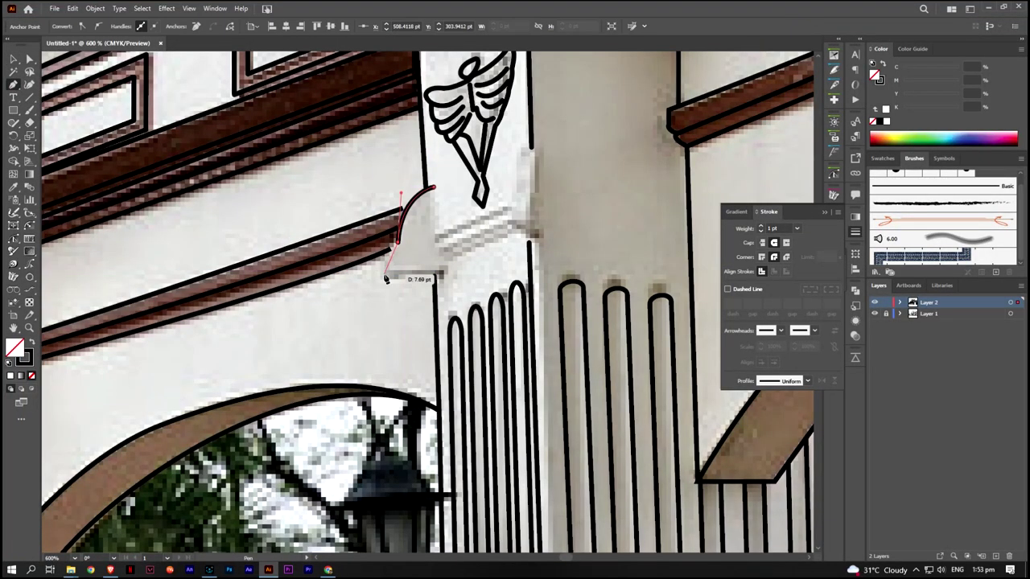
click(442, 271)
click(432, 188)
Outline the right bracket's front and side faces and the band between brackets
click(527, 150)
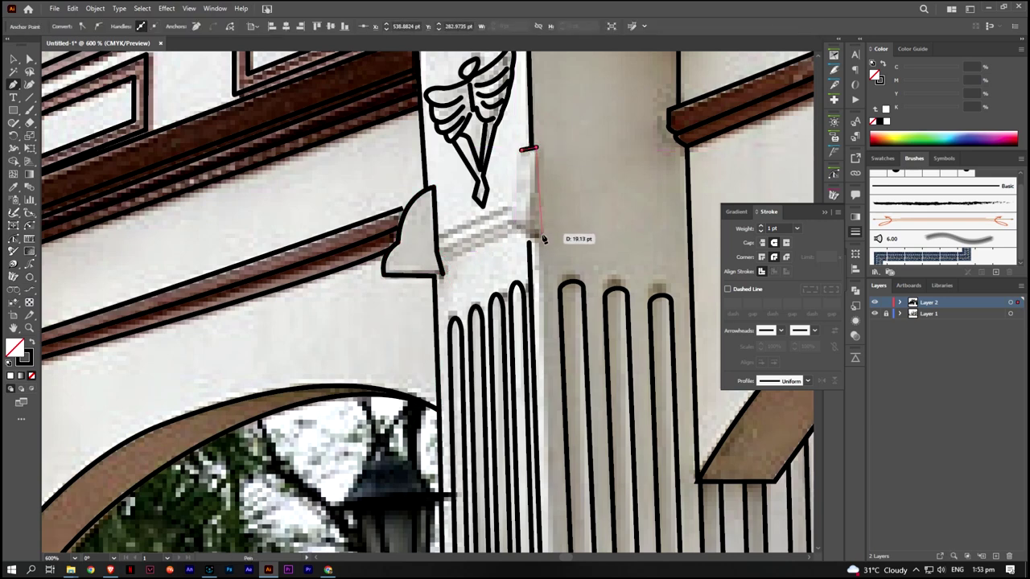
click(525, 153)
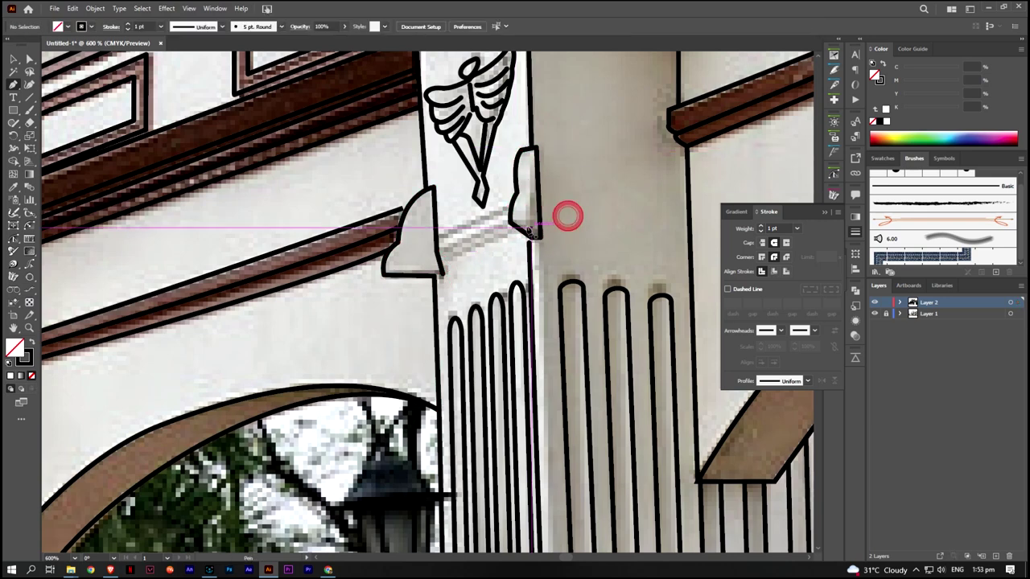
click(533, 149)
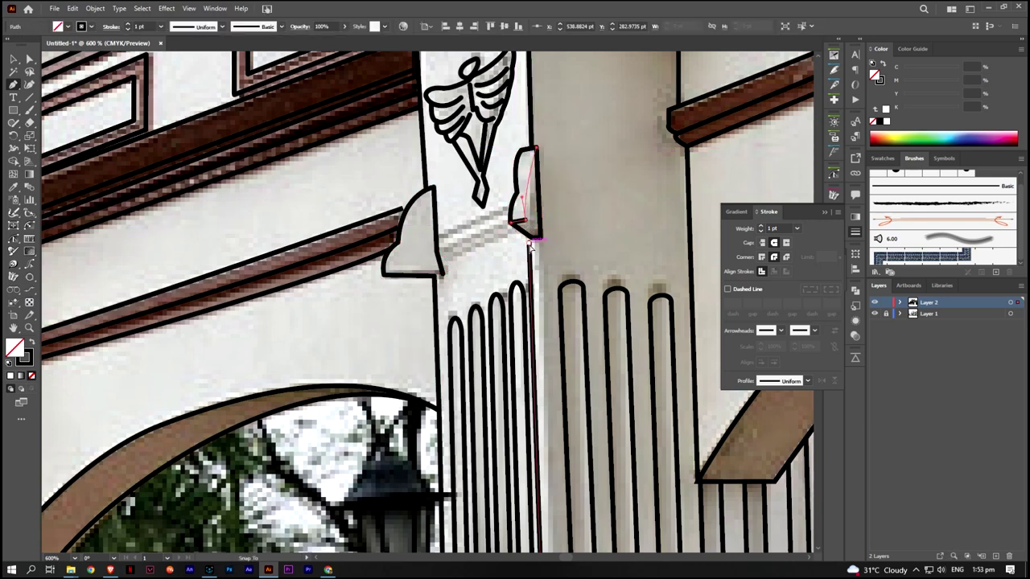
click(531, 240)
click(542, 233)
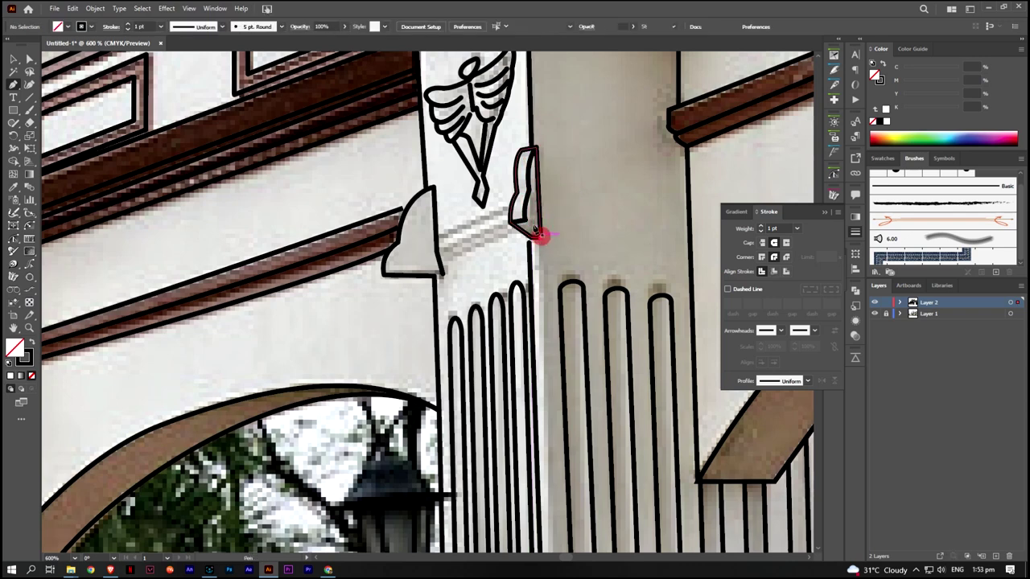
ctrl+click(581, 207)
click(439, 256)
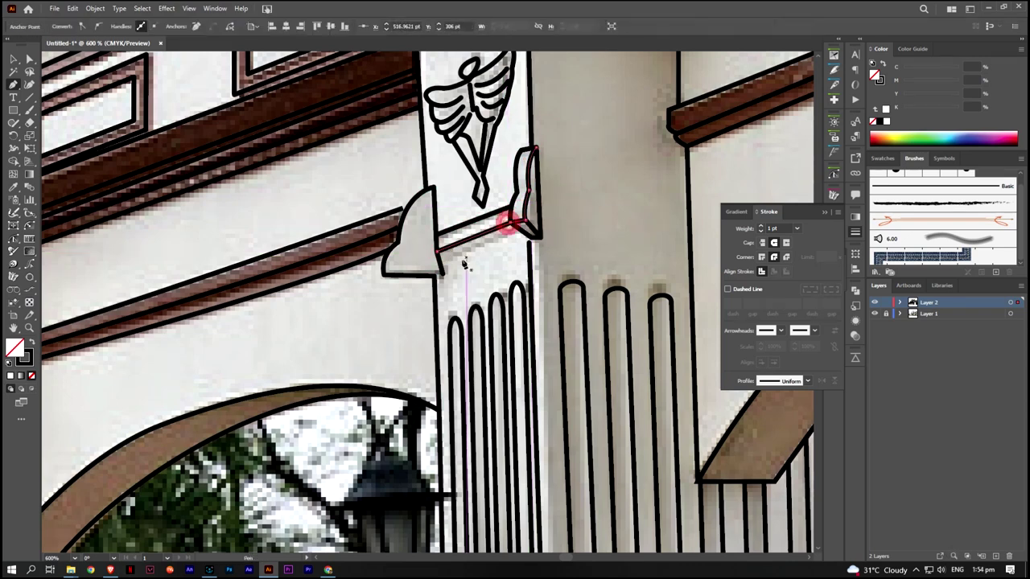
click(540, 235)
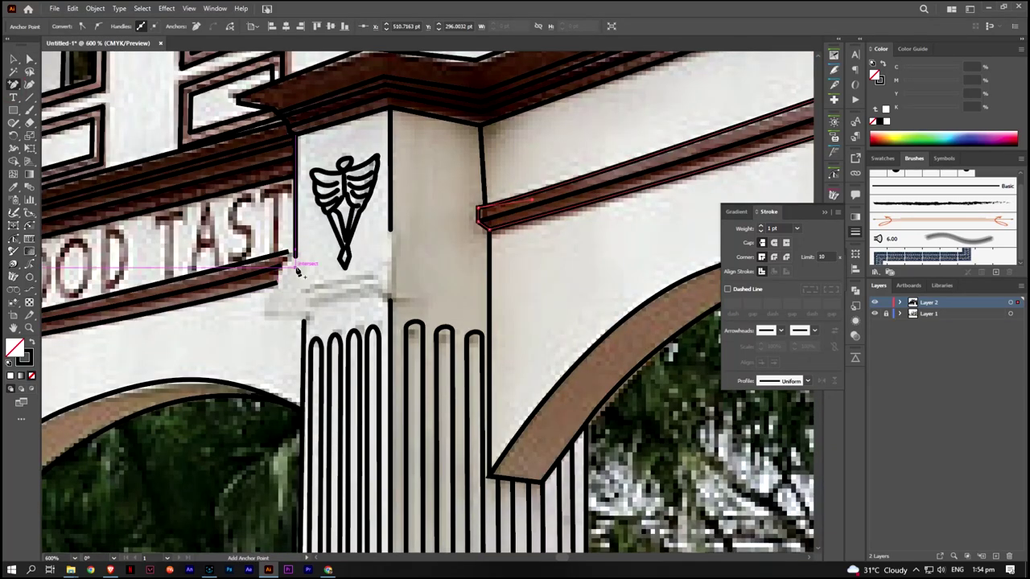
Outline the left and curved right brackets on the next pillar
click(291, 257)
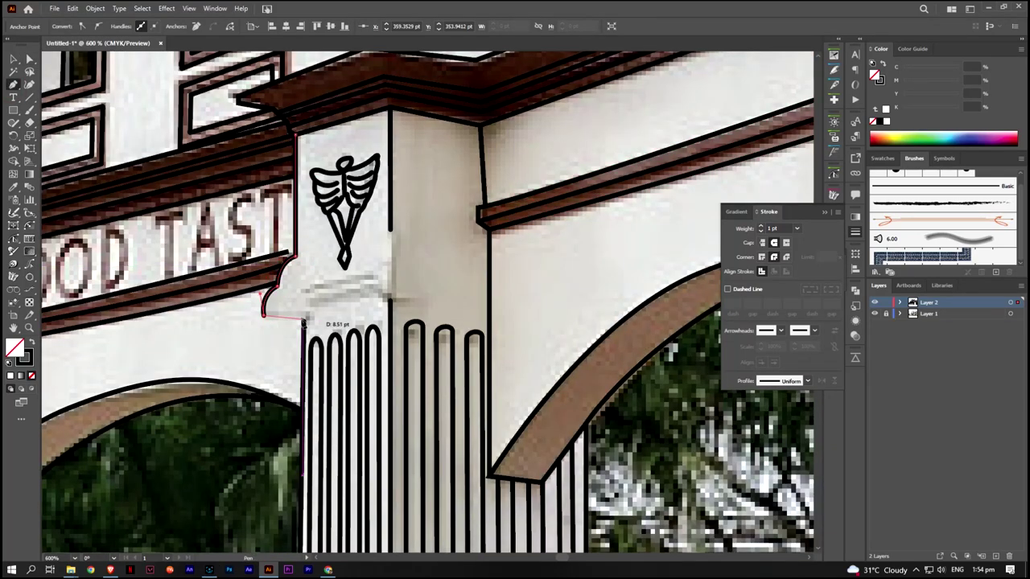
click(304, 320)
ctrl+click(383, 233)
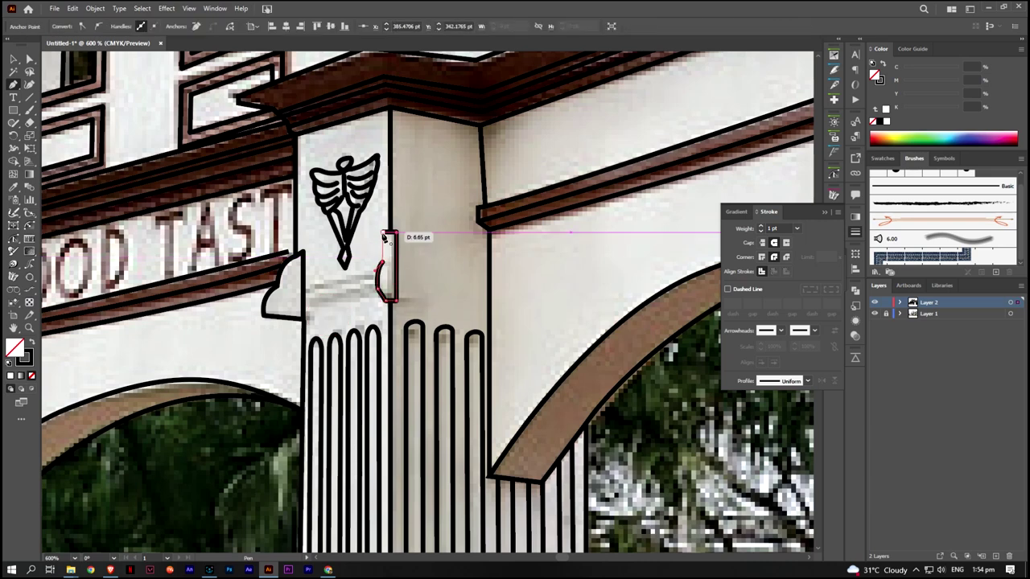
click(383, 235)
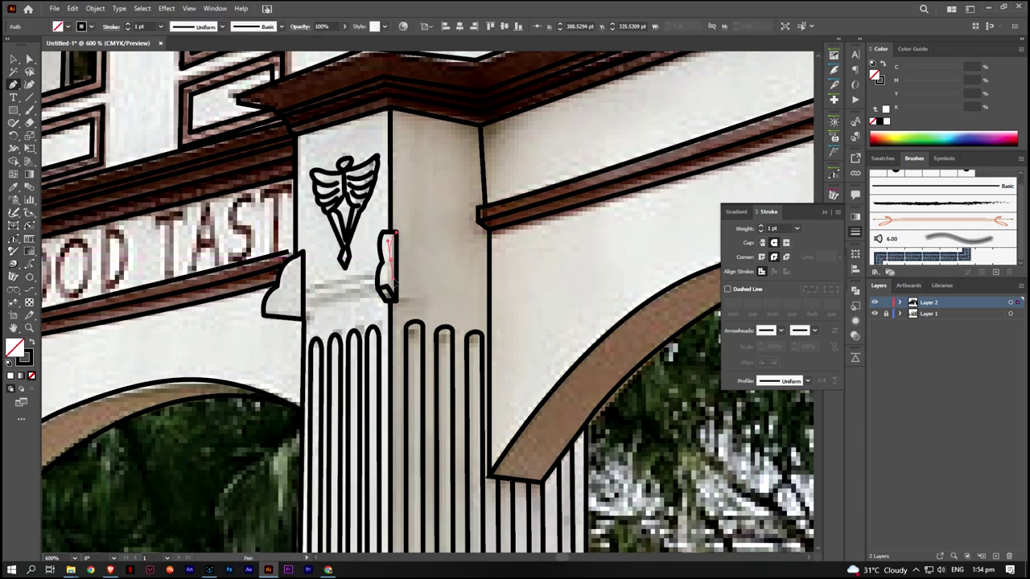
drag(386, 286, 400, 282)
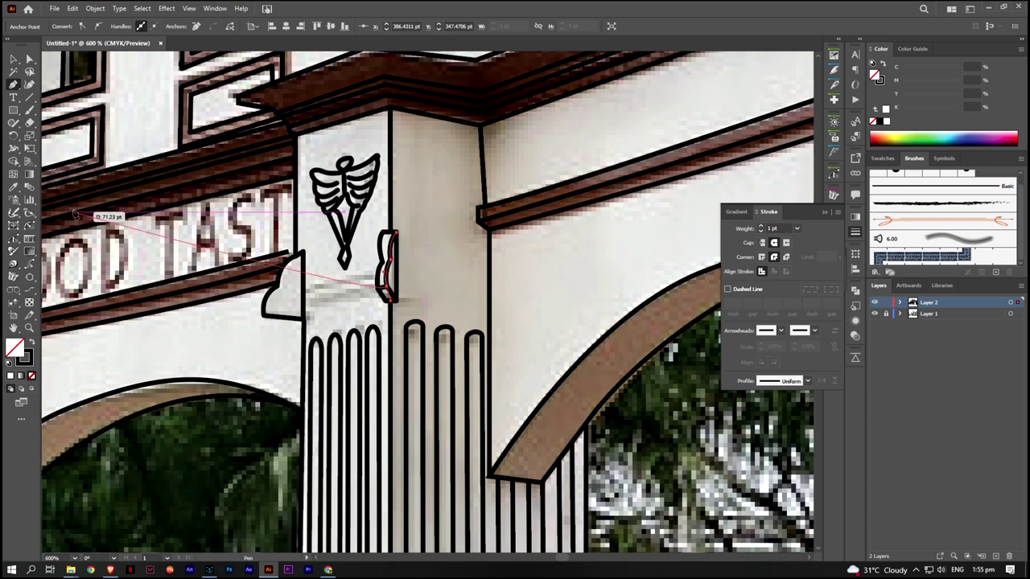
Draw a straight band line joining the two pillar-top brackets
click(29, 97)
drag(380, 267, 303, 291)
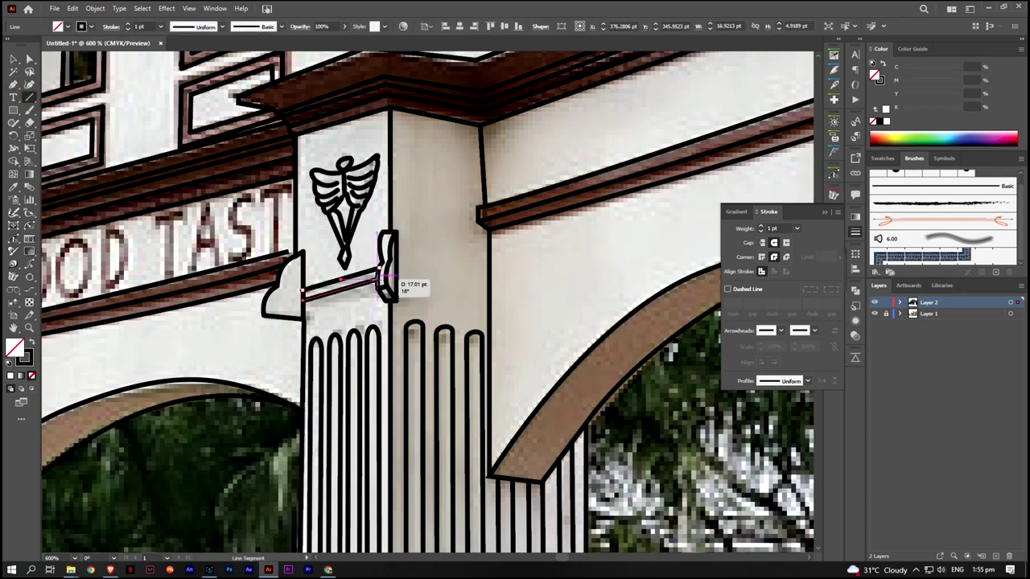
scroll(263, 362, down, 3)
key(p)
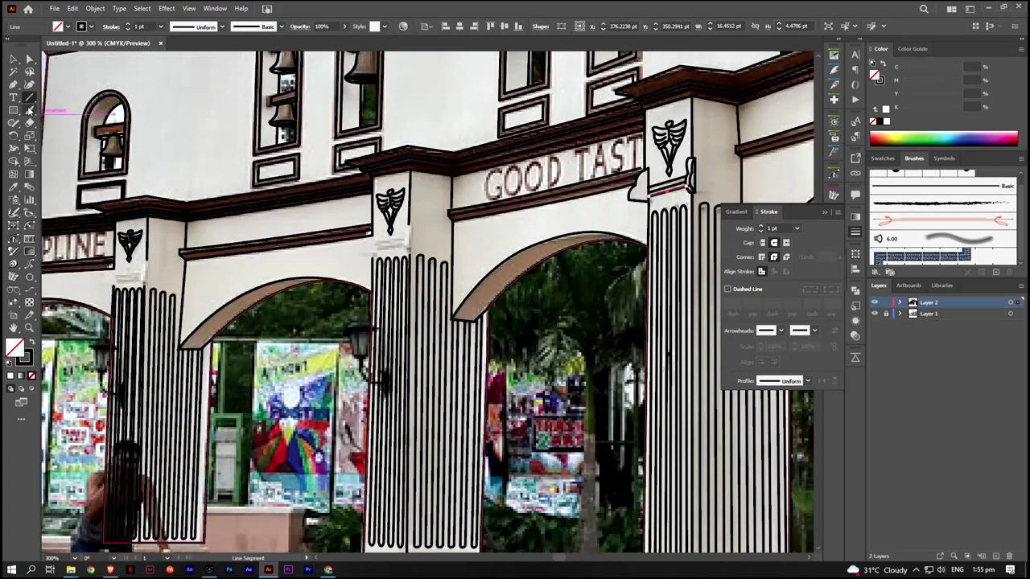
scroll(420, 249, up, 3)
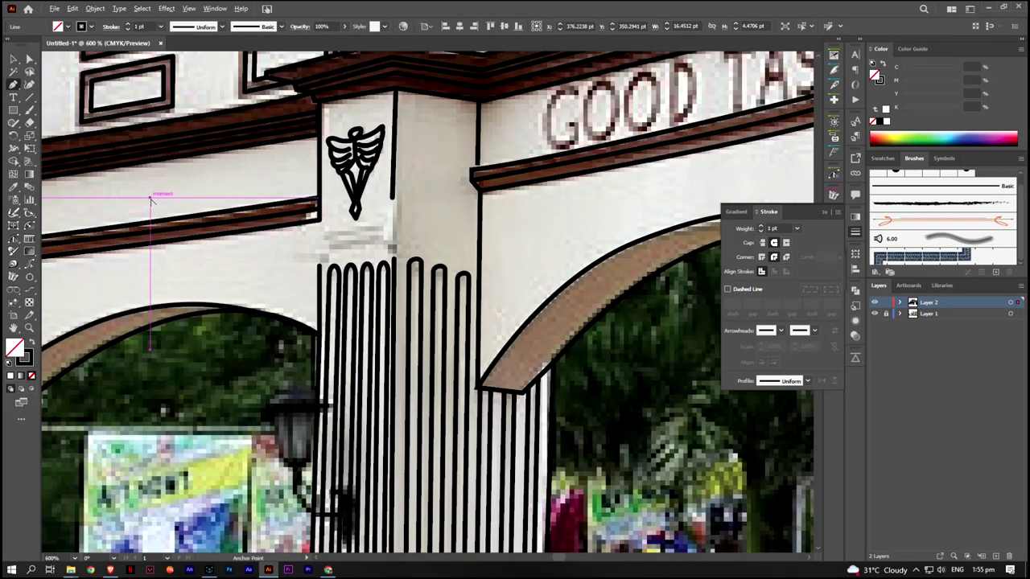
scroll(318, 213, up, 1)
Trace the next pillar's curved left bracket and rectangular right bracket
click(326, 210)
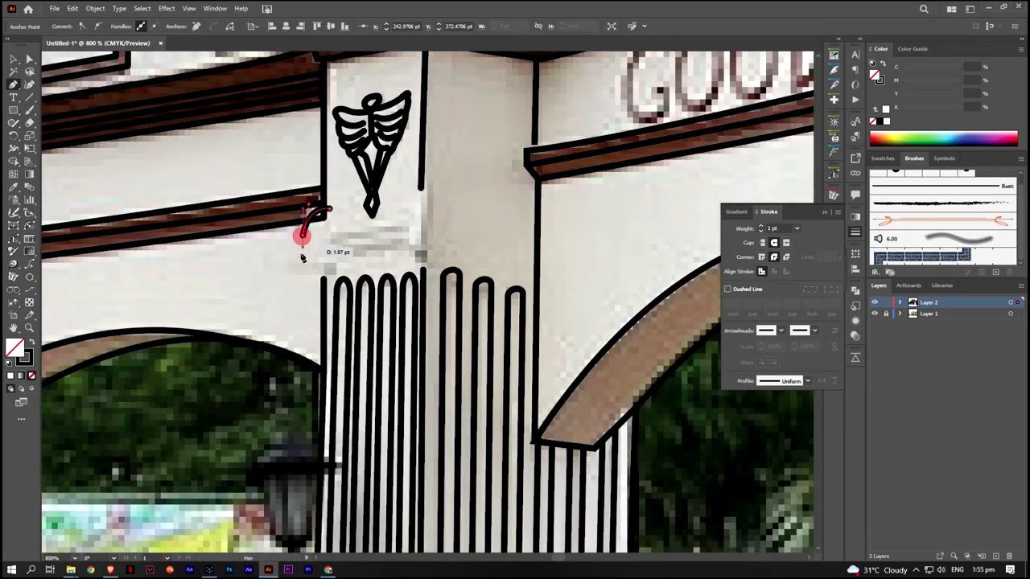
click(294, 269)
click(330, 274)
click(326, 211)
click(410, 188)
click(429, 261)
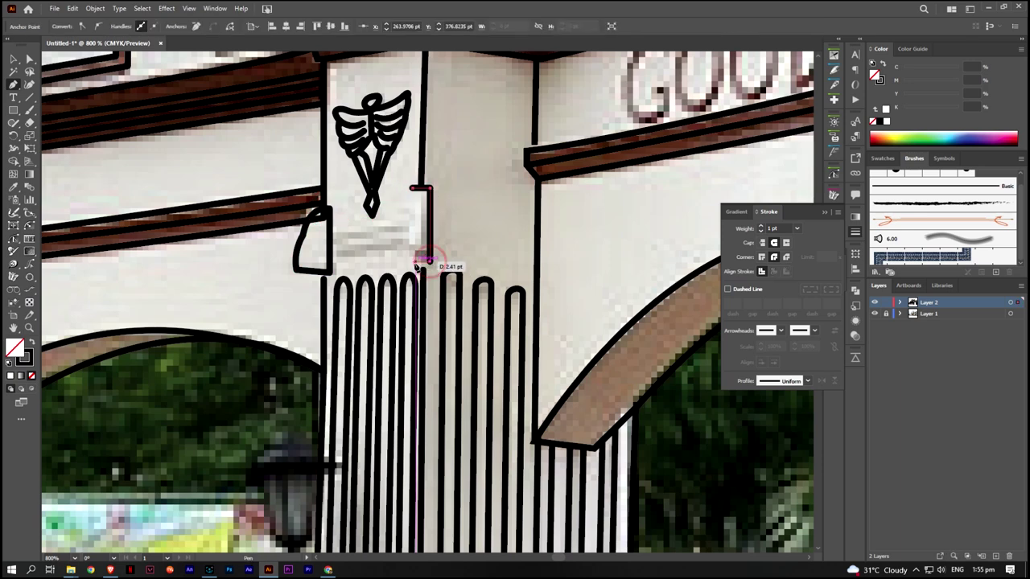
ctrl+click(464, 222)
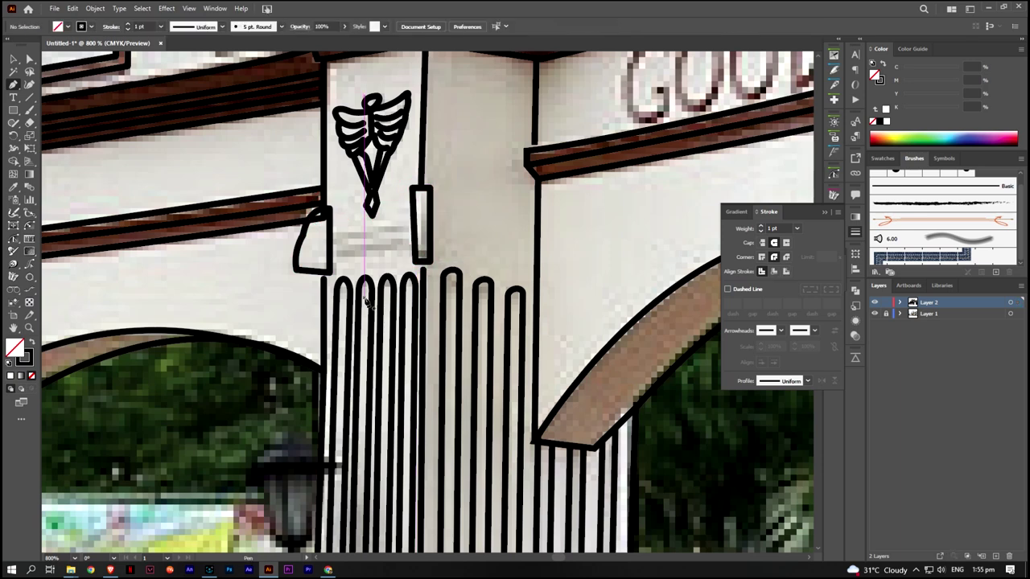
drag(423, 268, 423, 268)
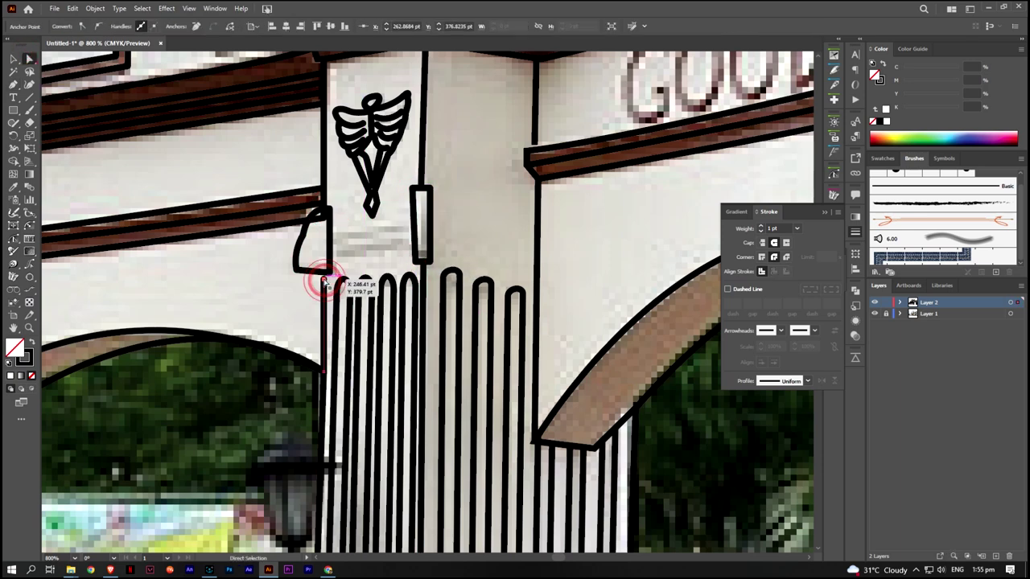
Add a horizontal band line between these brackets and zoom out over the pillar top
click(30, 97)
mouse_move(330, 239)
mouse_down()
mouse_move(414, 228)
mouse_move(421, 238)
mouse_up()
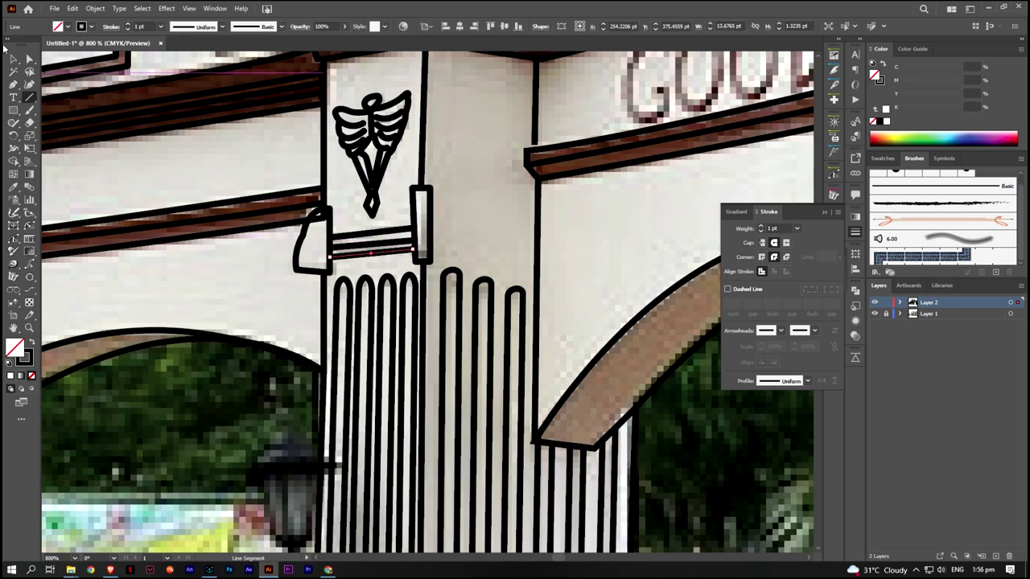
click(30, 58)
key(ctrl+minus)
drag(213, 310, 519, 273)
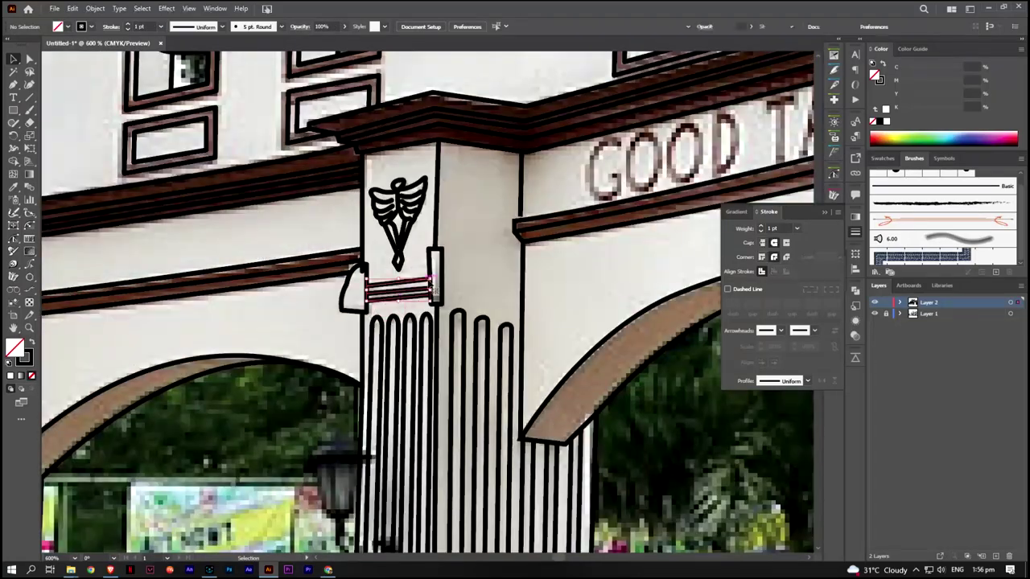
Shrink the left bracket to fit the pillar and draw a vertical line along the pillar's edge
click(434, 287)
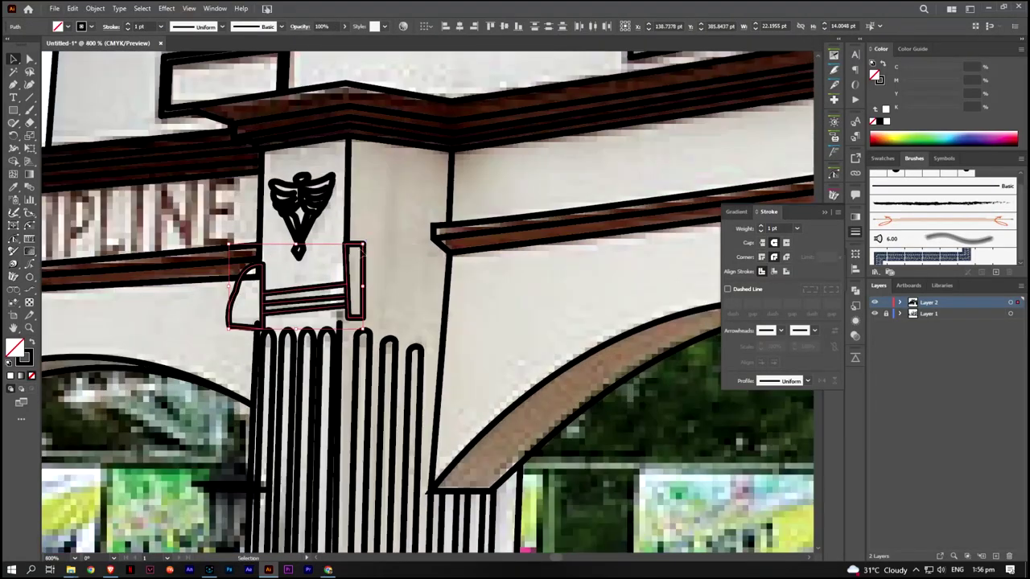
drag(363, 244, 356, 259)
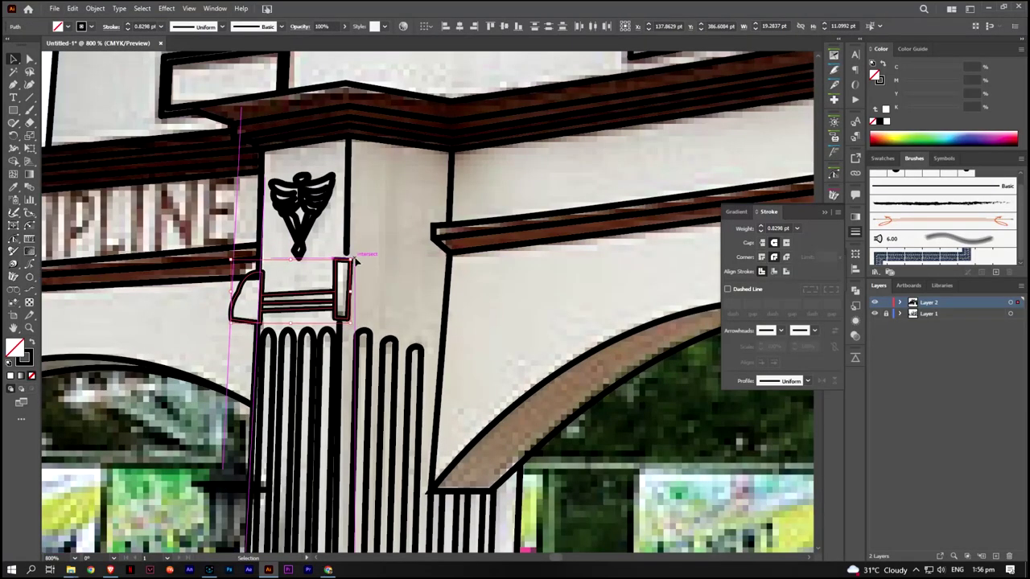
key(backslash)
key(ctrl+minus)
drag(581, 298, 276, 379)
drag(426, 201, 428, 320)
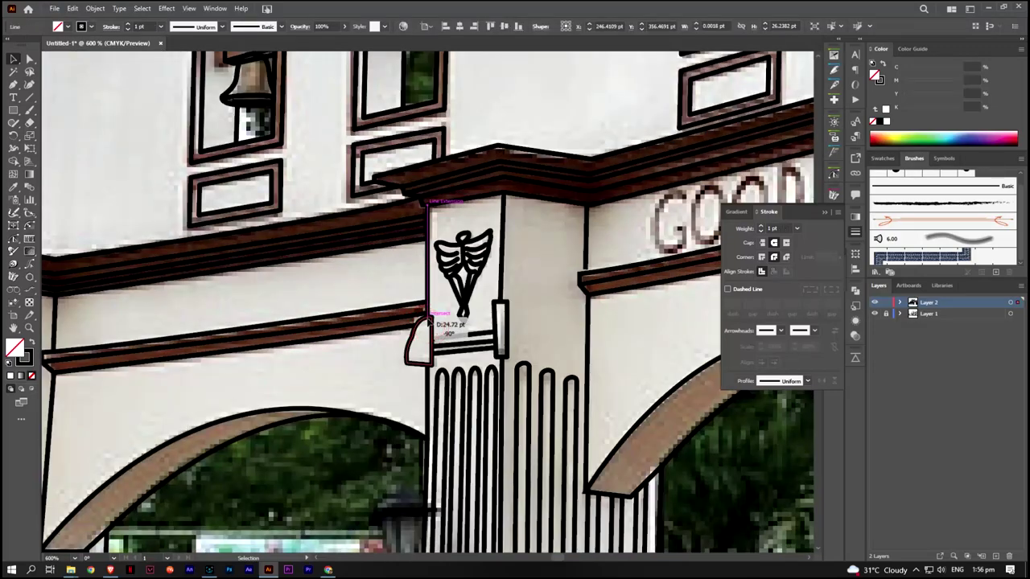
Trace the leftmost pillar's notched edge with the Pen tool
key(ctrl+minus)
key(ctrl+minus)
key(ctrl+minus)
scroll(93, 237, up, 4)
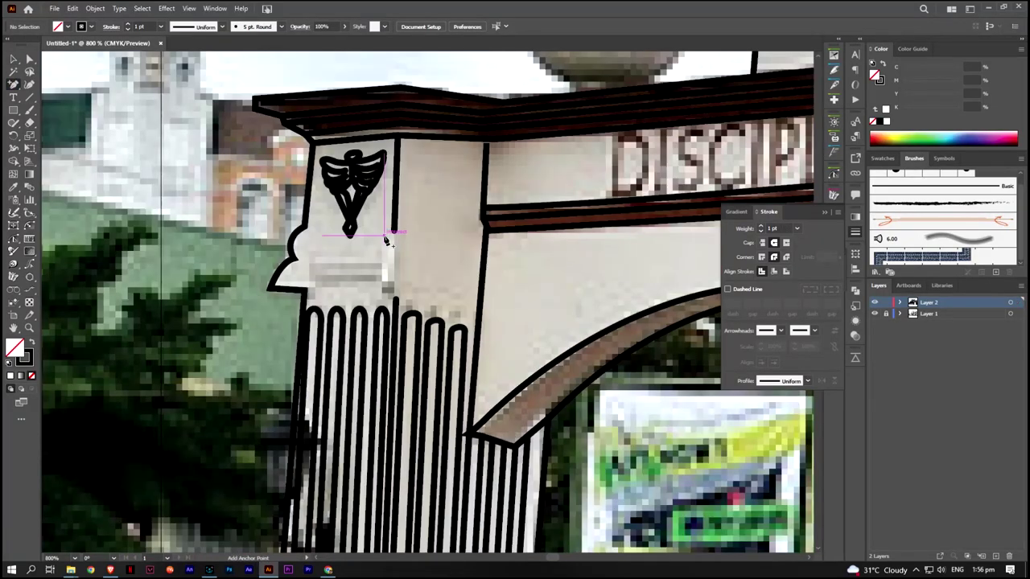
click(388, 231)
click(386, 234)
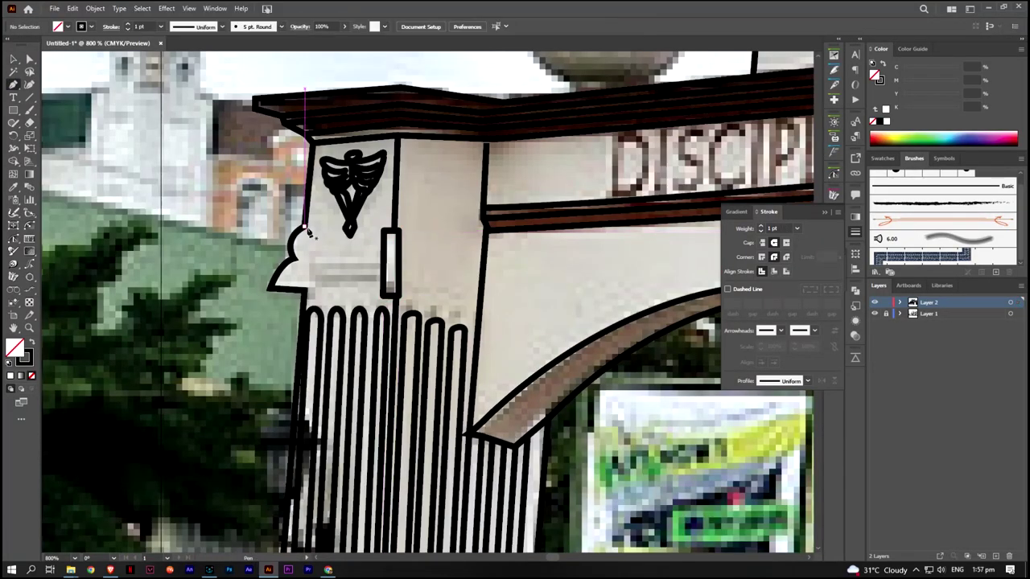
click(276, 276)
key(backslash)
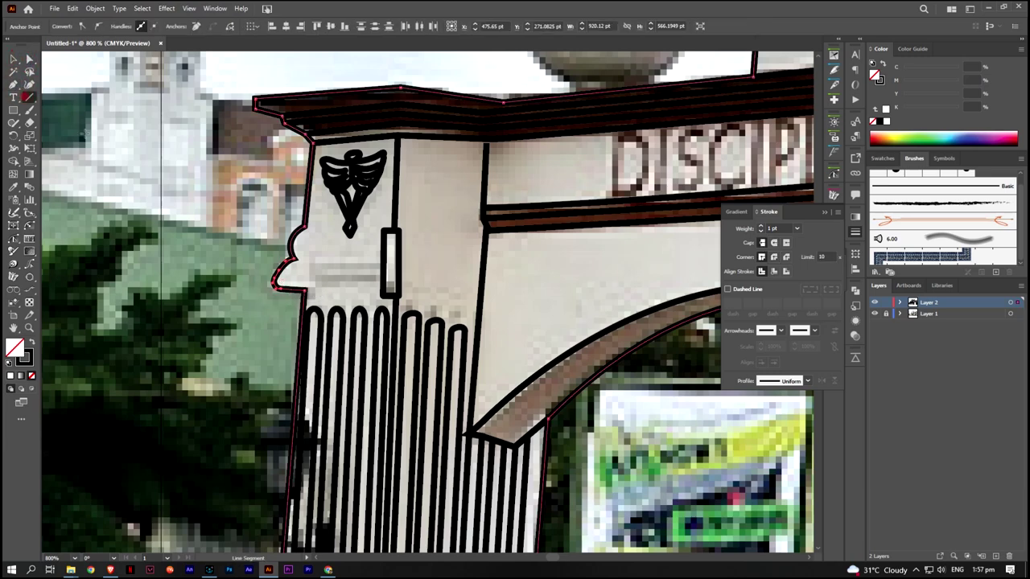
Draw two short horizontal bars under the bracket and extend one bar's end to the pillar edge
mouse_move(319, 265)
mouse_down()
mouse_move(383, 265)
mouse_move(313, 266)
mouse_up()
drag(383, 275, 371, 276)
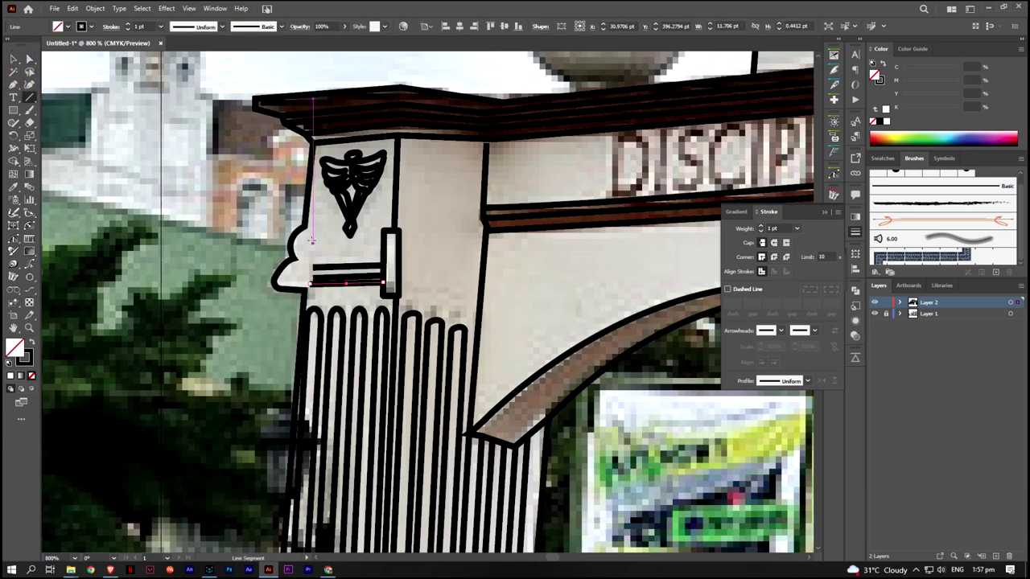
key(a)
mouse_move(310, 293)
mouse_down()
mouse_move(344, 298)
mouse_move(336, 315)
mouse_up()
scroll(283, 290, up, 2)
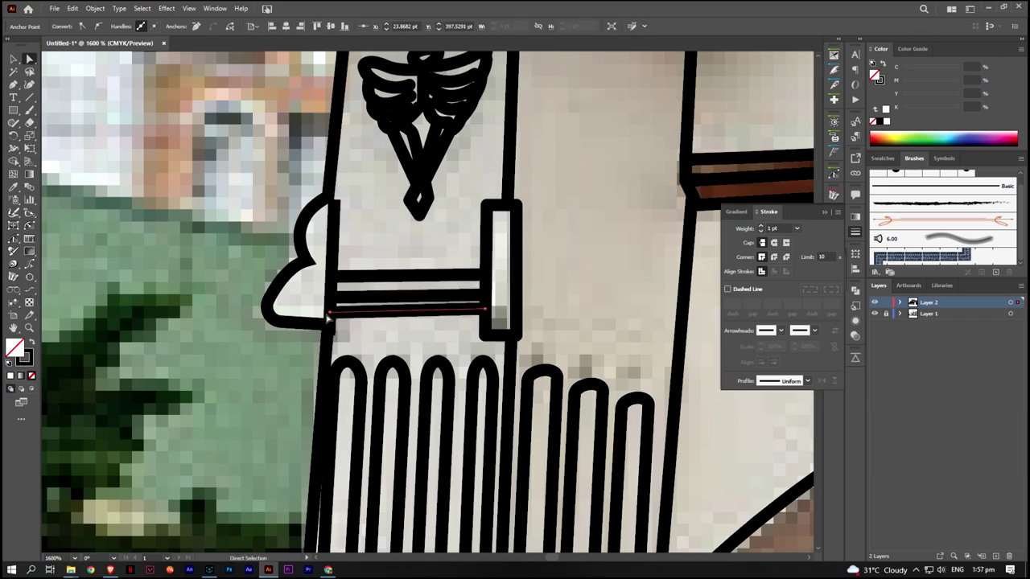
scroll(326, 319, down, 4)
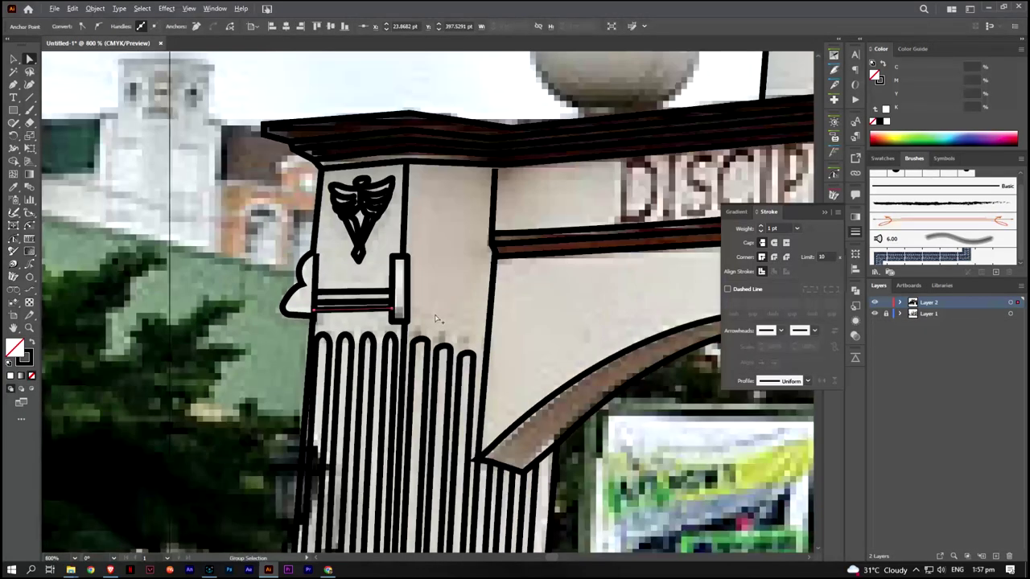
Check the drawing with the photo hidden, then trace the rim beneath the column
scroll(586, 269, right, 5)
scroll(586, 269, down, 5)
click(875, 314)
key(ctrl+0)
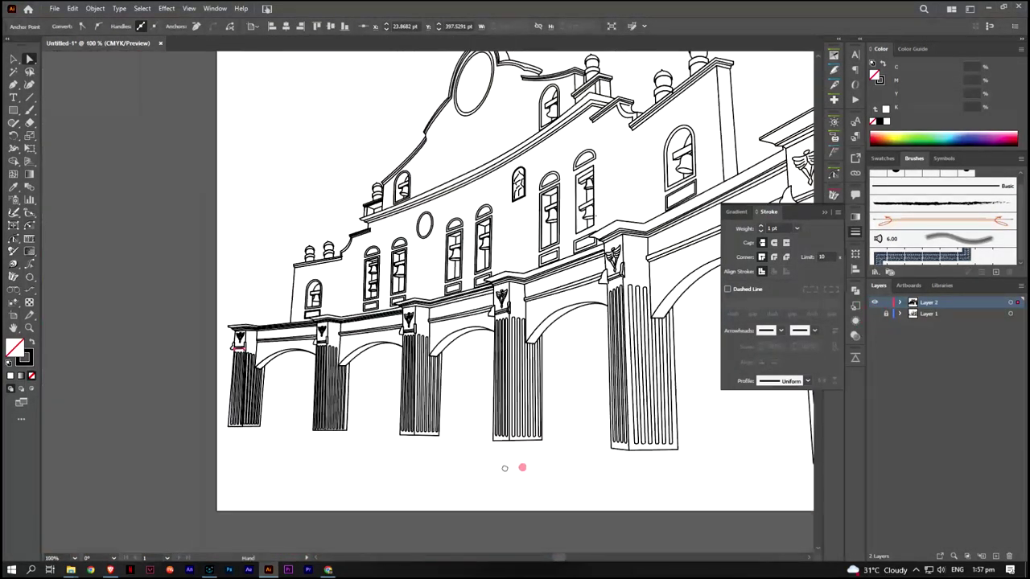
click(875, 314)
key(p)
scroll(410, 326, up, 3)
scroll(410, 326, up, 2)
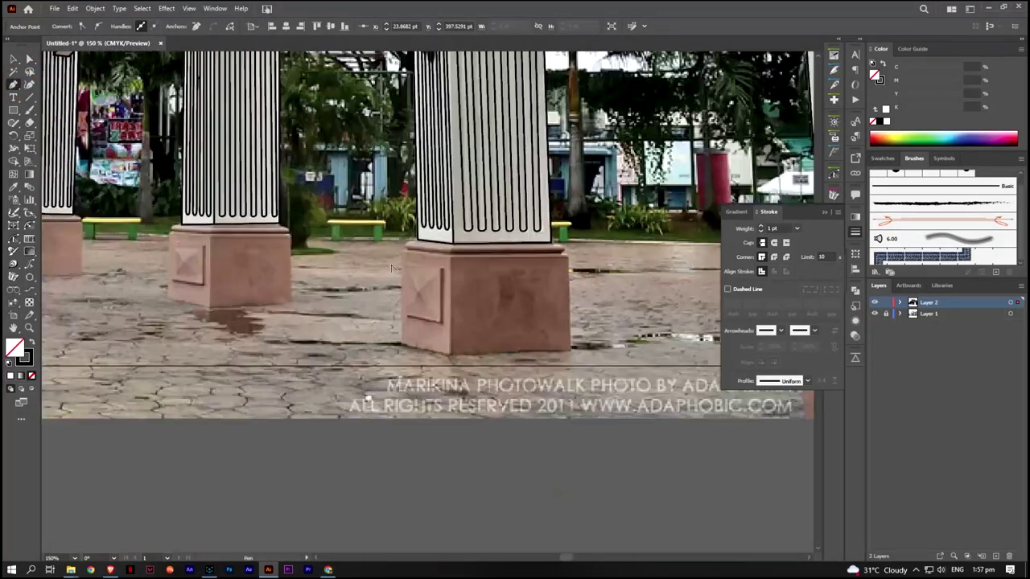
scroll(435, 228, up, 2)
click(446, 215)
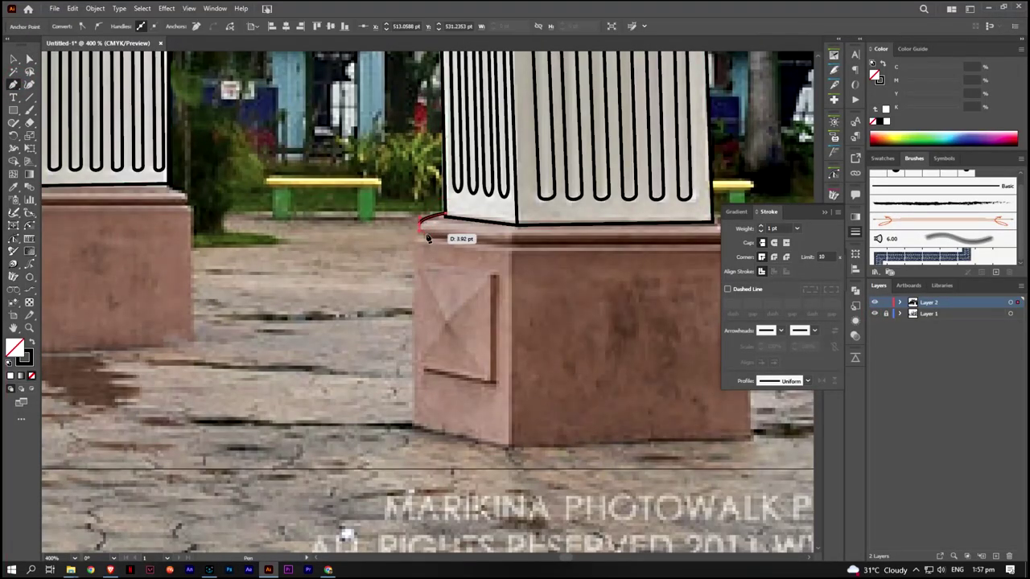
click(510, 250)
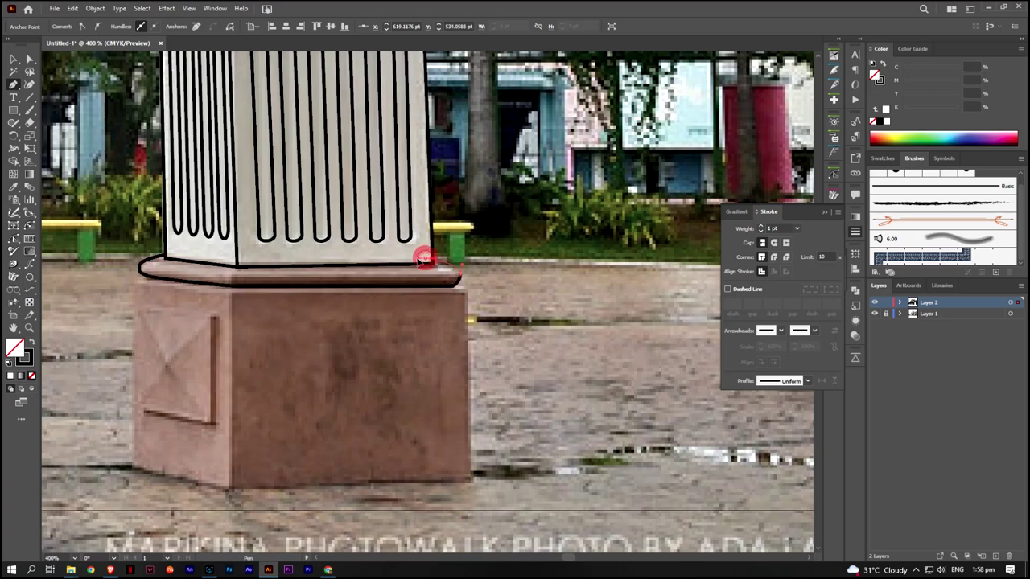
click(136, 280)
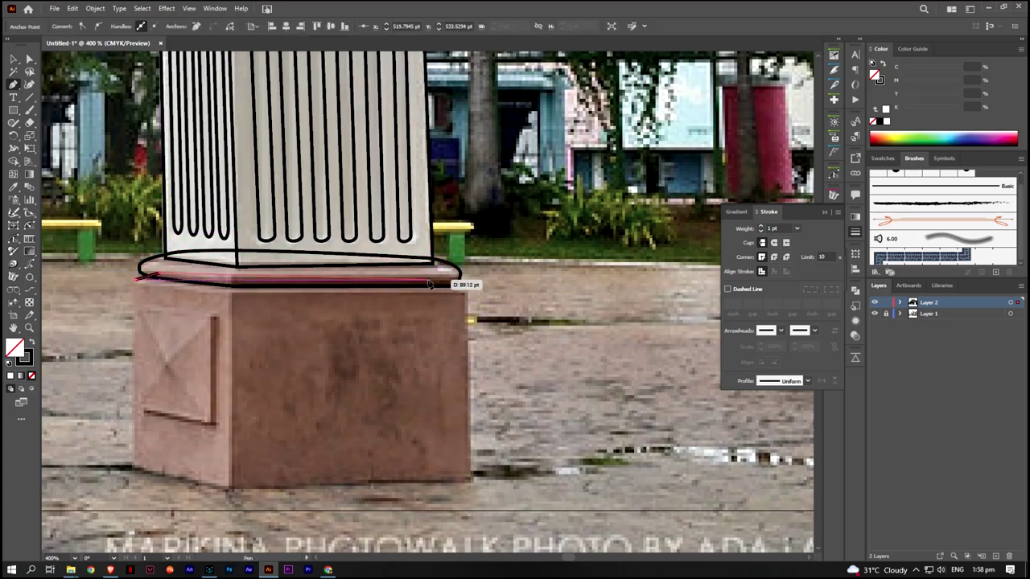
Outline the pedestal box from its four corners and add its front vertical edge
click(463, 282)
click(470, 480)
click(233, 489)
click(133, 467)
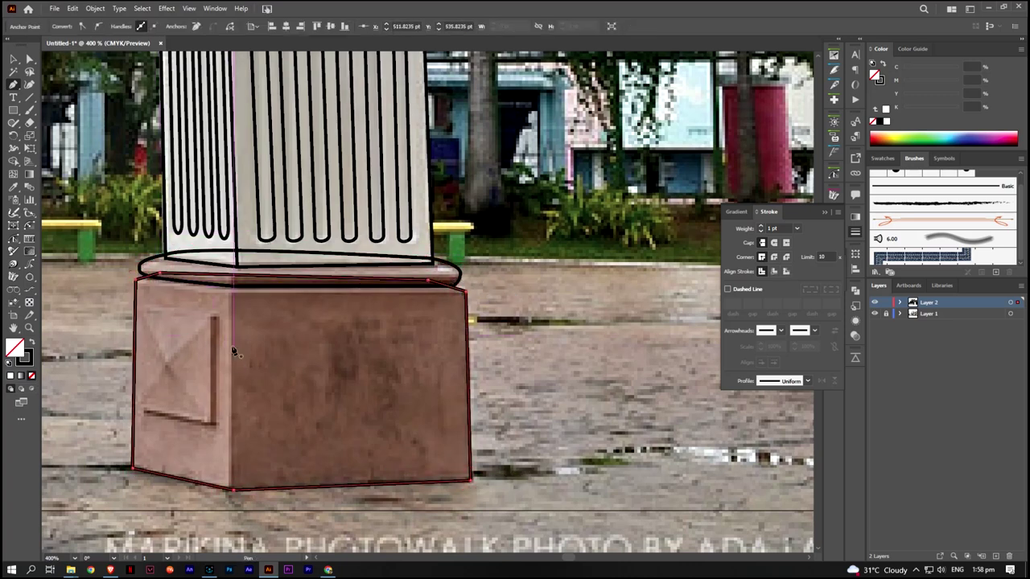
click(136, 279)
click(231, 291)
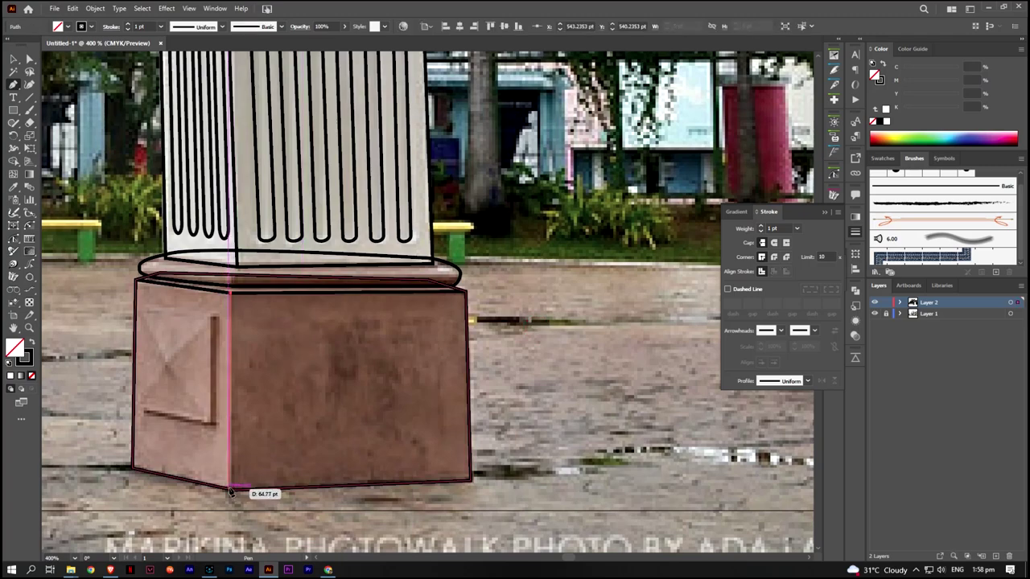
click(231, 489)
scroll(231, 490, up, 1)
Trace the front panel rectangle with two crossing diagonals and a right-edge line
click(270, 282)
click(388, 288)
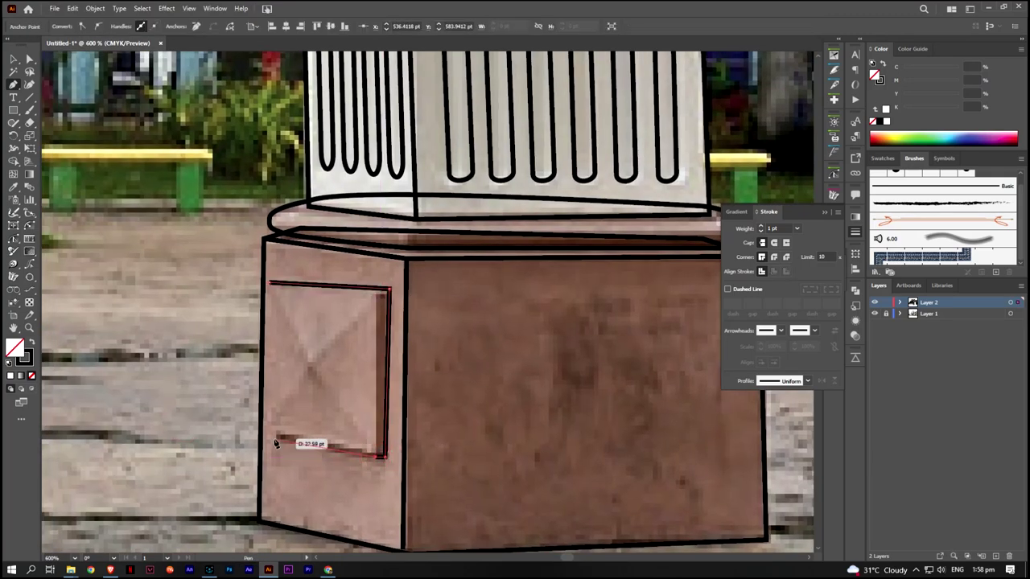
click(271, 286)
click(310, 366)
click(376, 455)
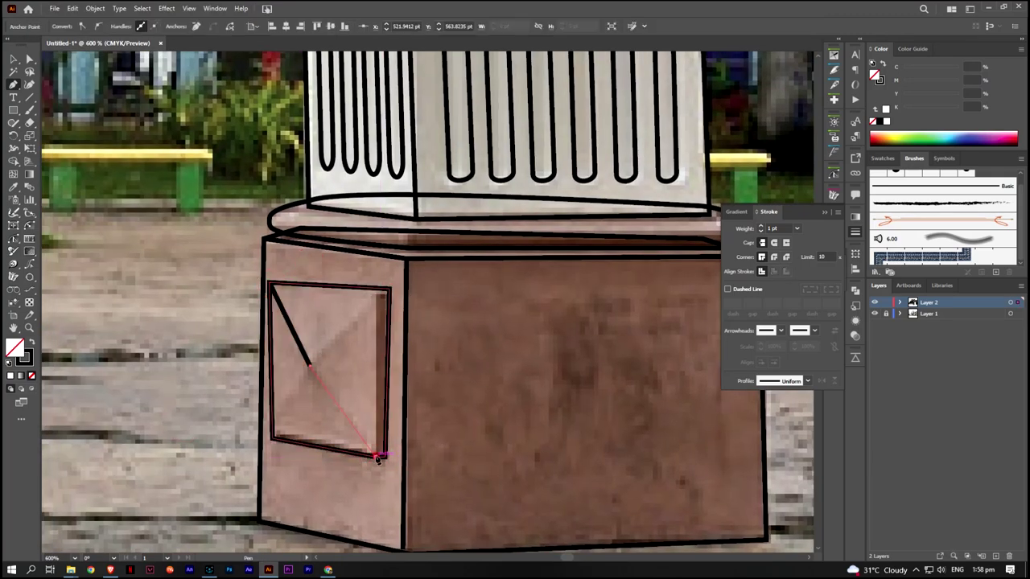
click(380, 288)
click(310, 367)
click(273, 439)
ctrl+click(448, 344)
click(375, 454)
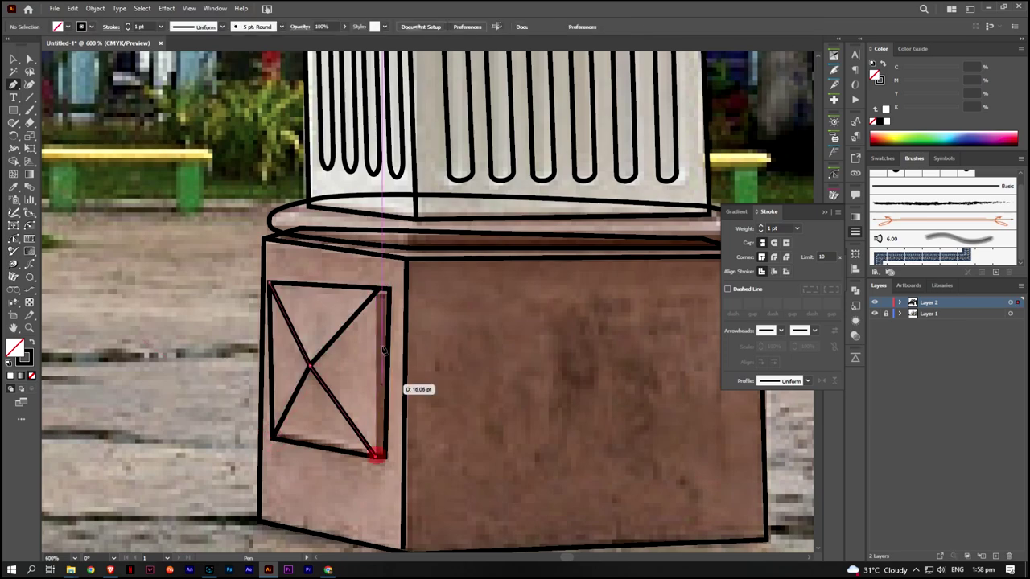
click(381, 291)
click(13, 59)
key(ctrl+0)
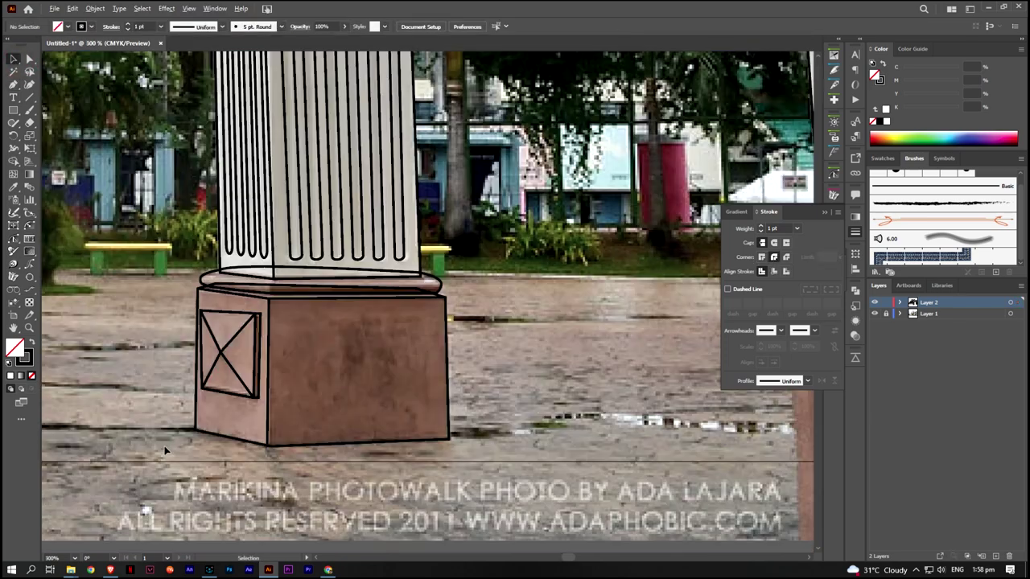
Copy the pedestal box onto the right pillar and scale it to the pedestal's size
key(ctrl+1)
drag(236, 368, 453, 404)
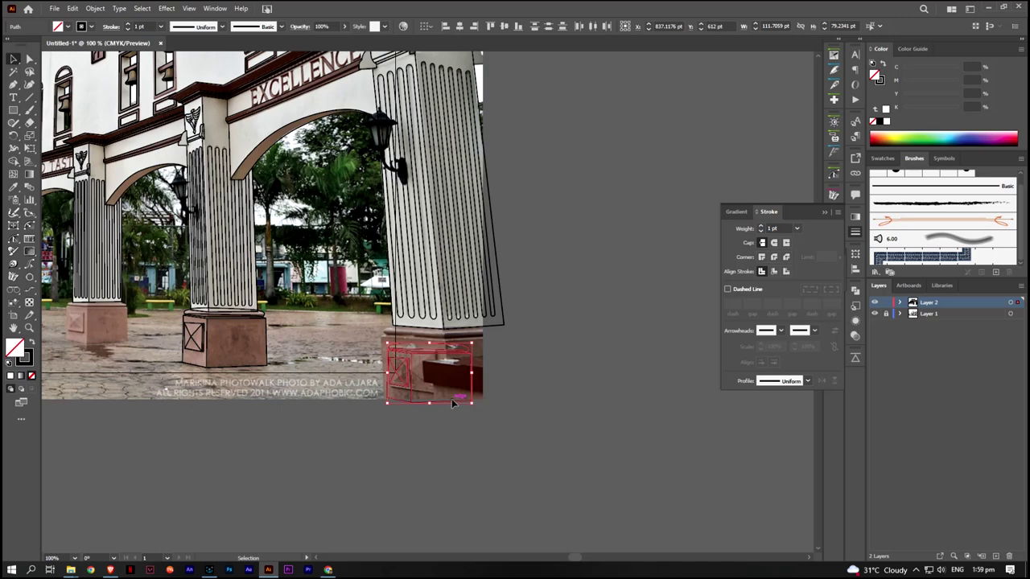
key(ctrl+equal)
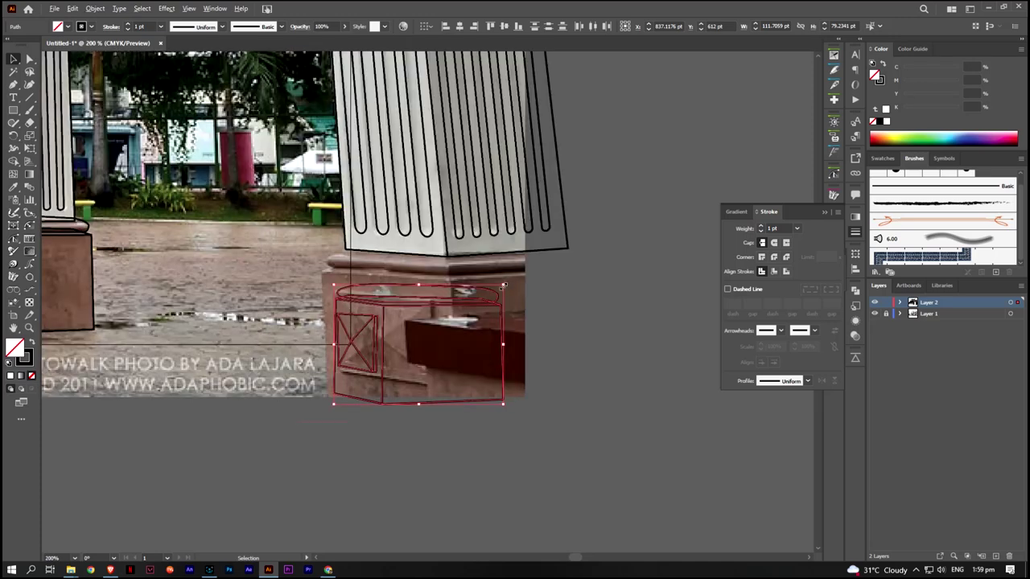
mouse_move(524, 338)
mouse_down()
mouse_move(568, 343)
mouse_move(611, 299)
mouse_move(709, 302)
mouse_up()
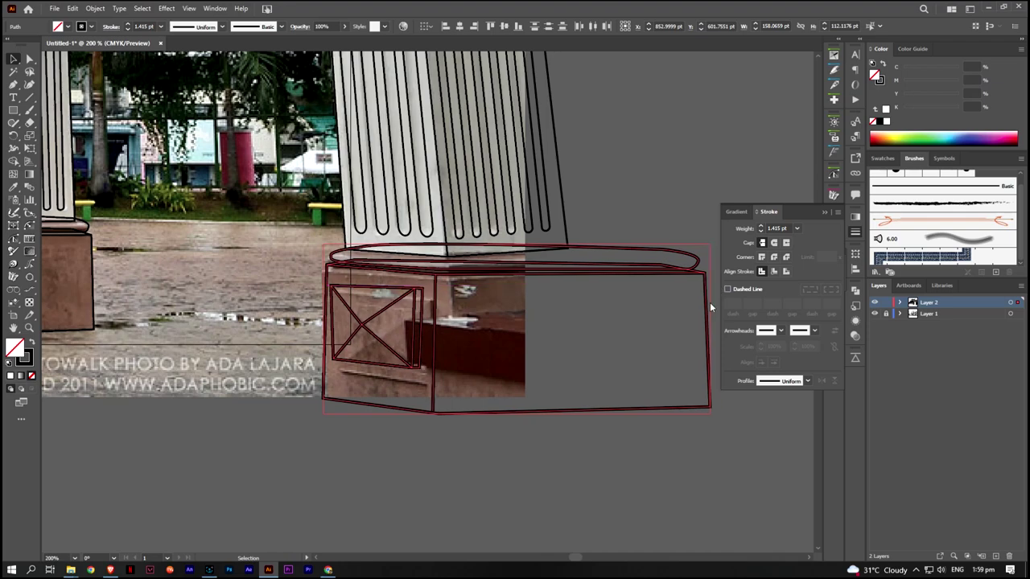
key(ctrl+minus)
drag(351, 304, 352, 304)
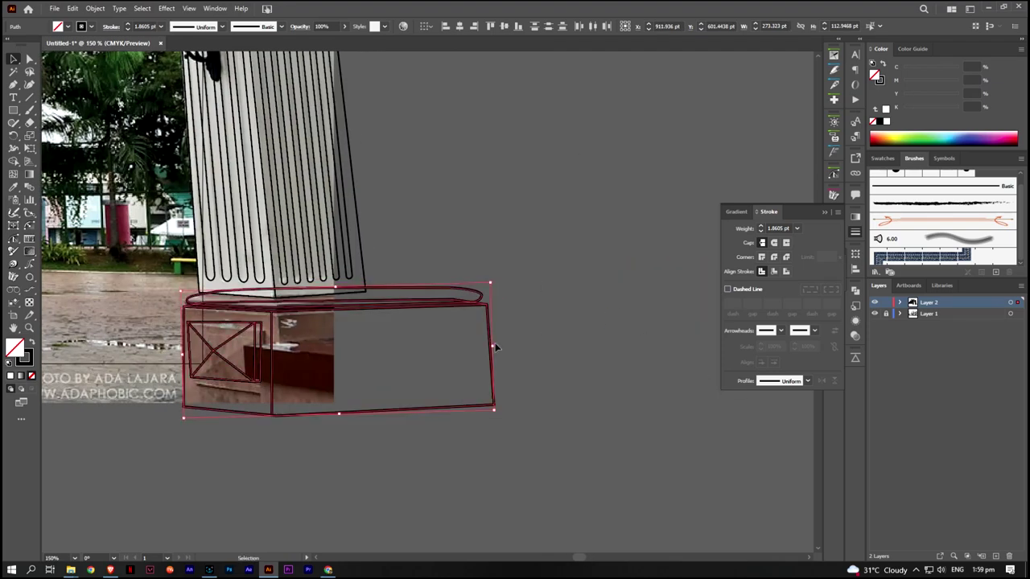
drag(493, 352, 381, 351)
Shift the box's front edge and move the X's ends and crossing point to the panel corners
key(a)
key(ctrl+plus)
key(ctrl+plus)
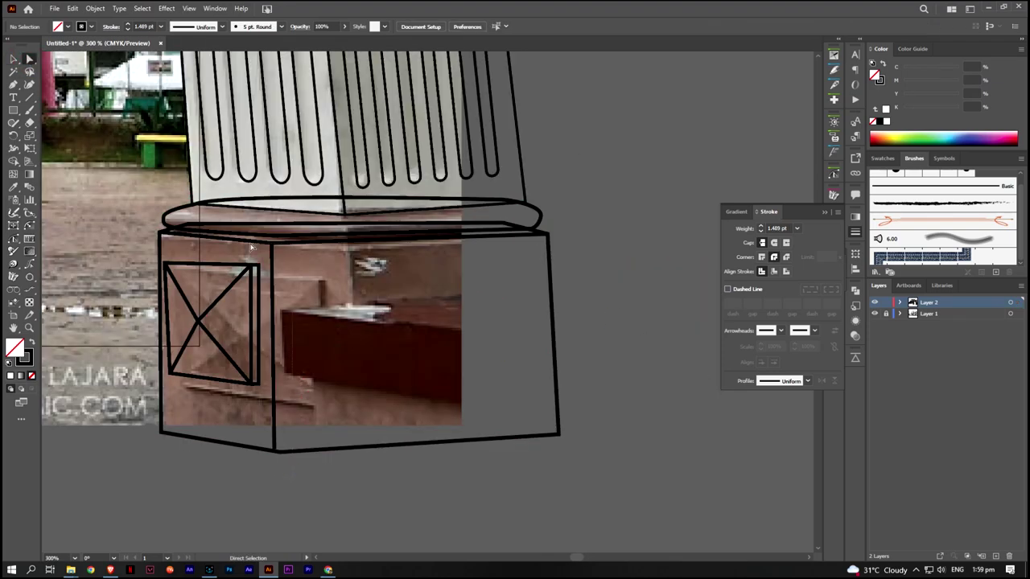
drag(272, 302, 352, 302)
click(270, 404)
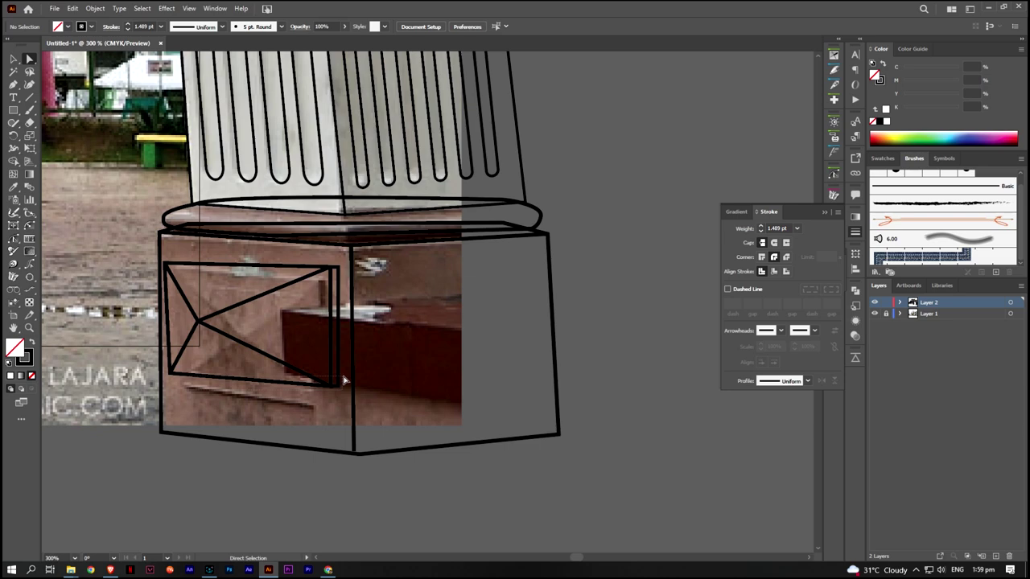
drag(197, 395, 171, 268)
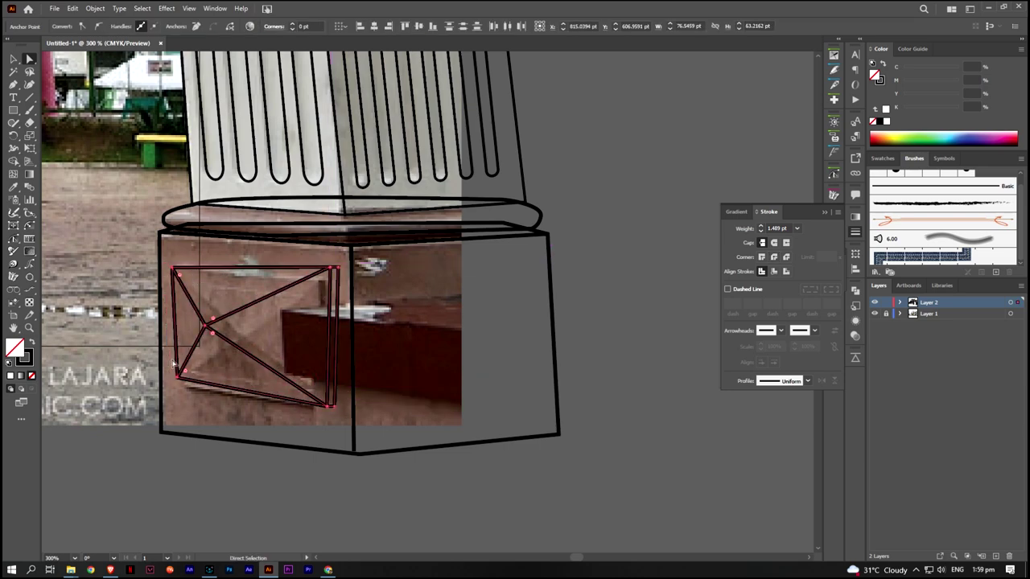
drag(170, 370, 172, 386)
drag(197, 320, 242, 330)
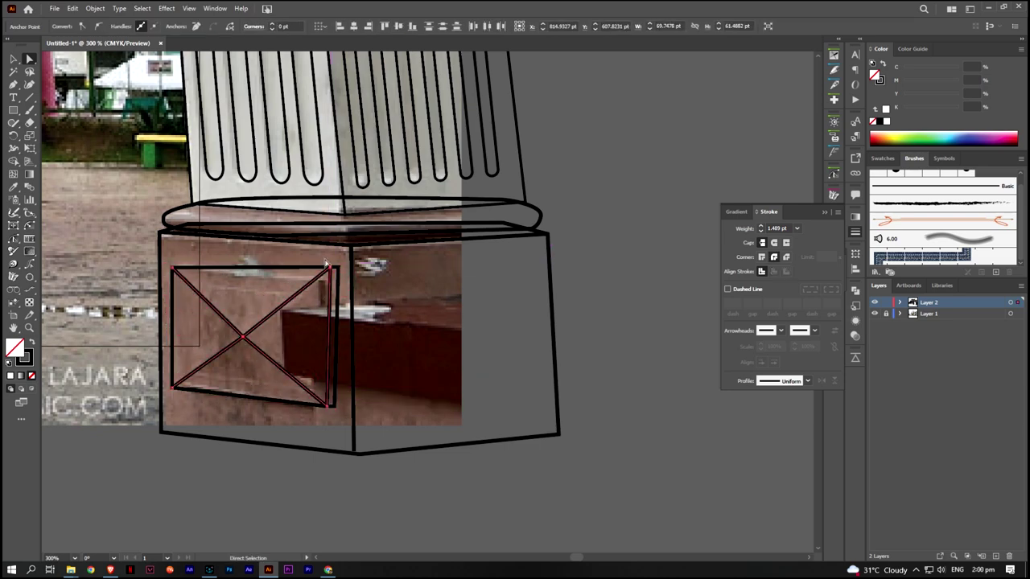
drag(328, 268, 320, 278)
drag(328, 407, 319, 402)
click(374, 316)
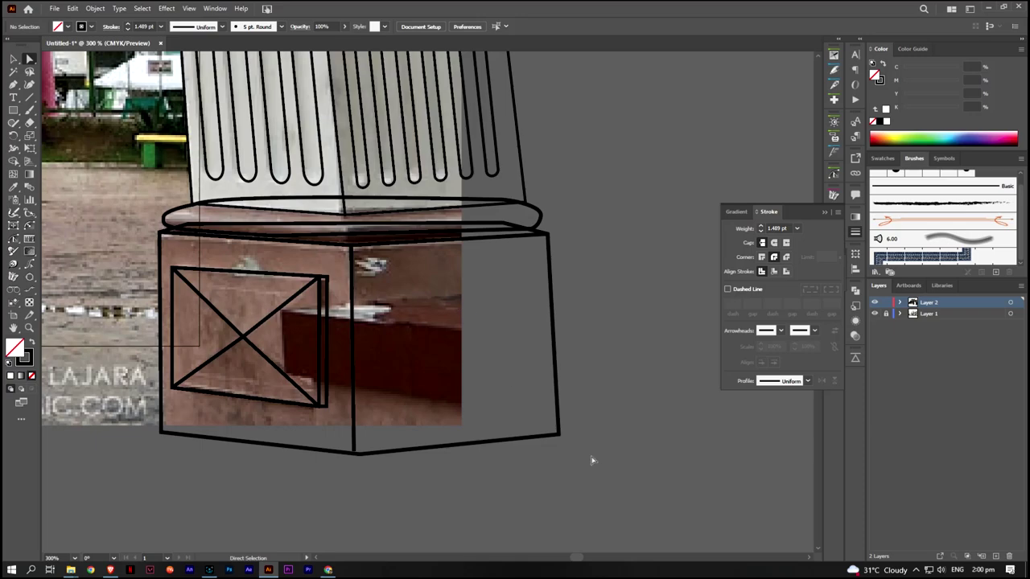
click(558, 435)
key(ctrl+minus)
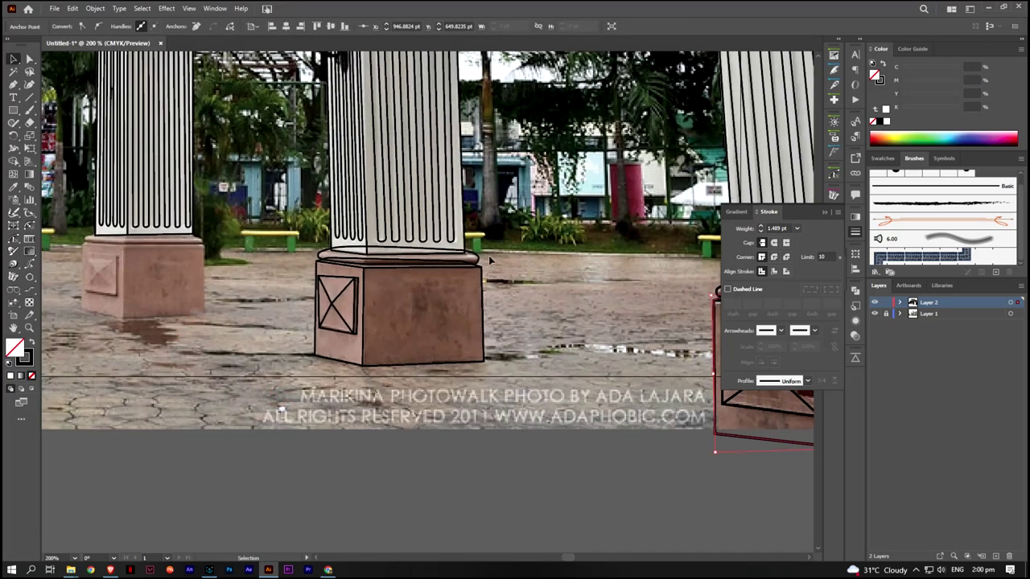
Place a copy of the pedestal box on the middle pedestal and scale it down to fit
key(v)
scroll(489, 260, left, 4)
drag(509, 354, 273, 354)
key(ctrl+z)
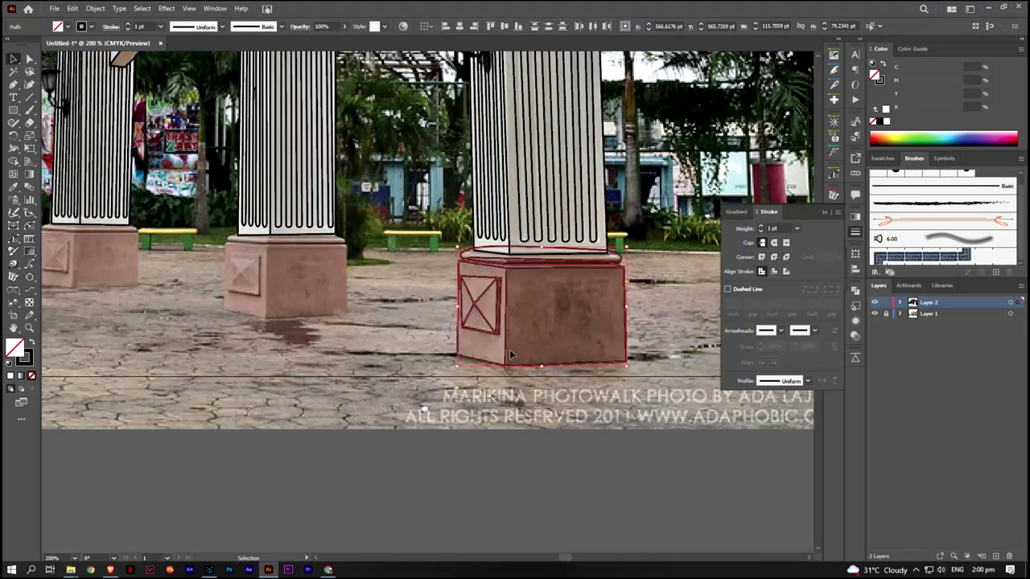
drag(509, 354, 274, 338)
drag(391, 350, 349, 320)
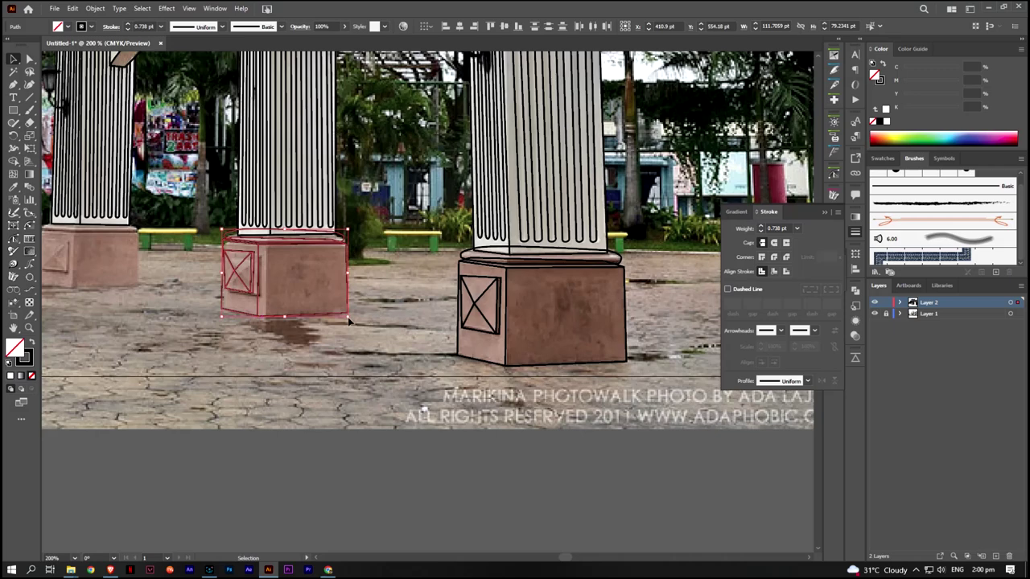
Shift the copy's front edge anchors, narrow the ellipse lid, and resize the X panel
key(ctrl+plus)
key(a)
click(339, 266)
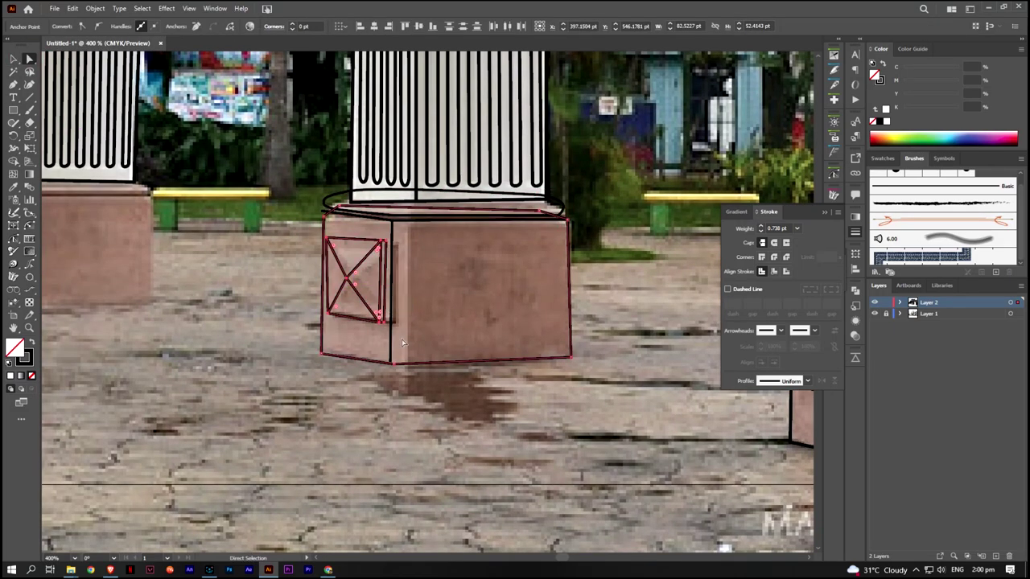
drag(391, 366, 404, 367)
drag(392, 219, 411, 221)
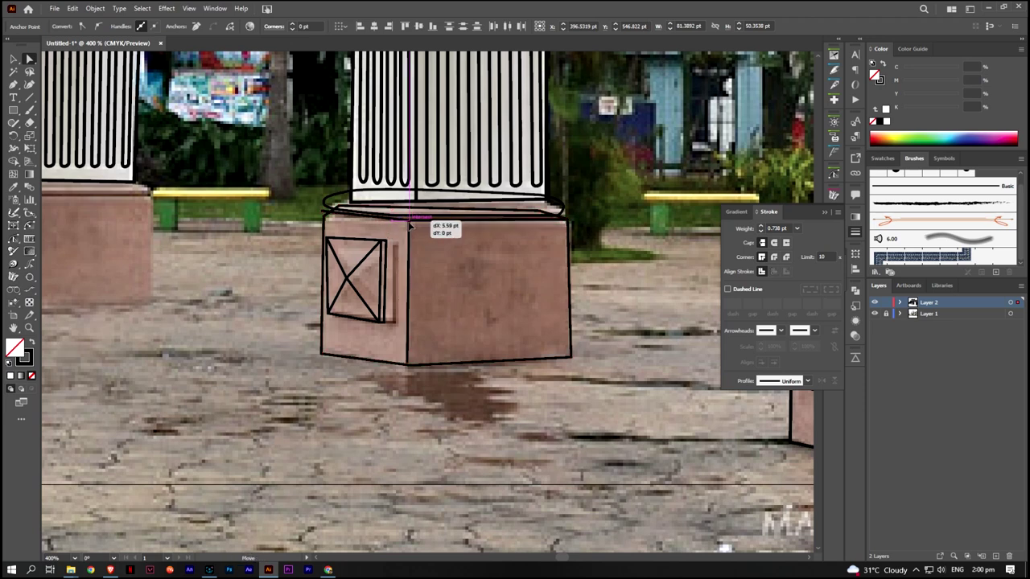
click(330, 207)
key(v)
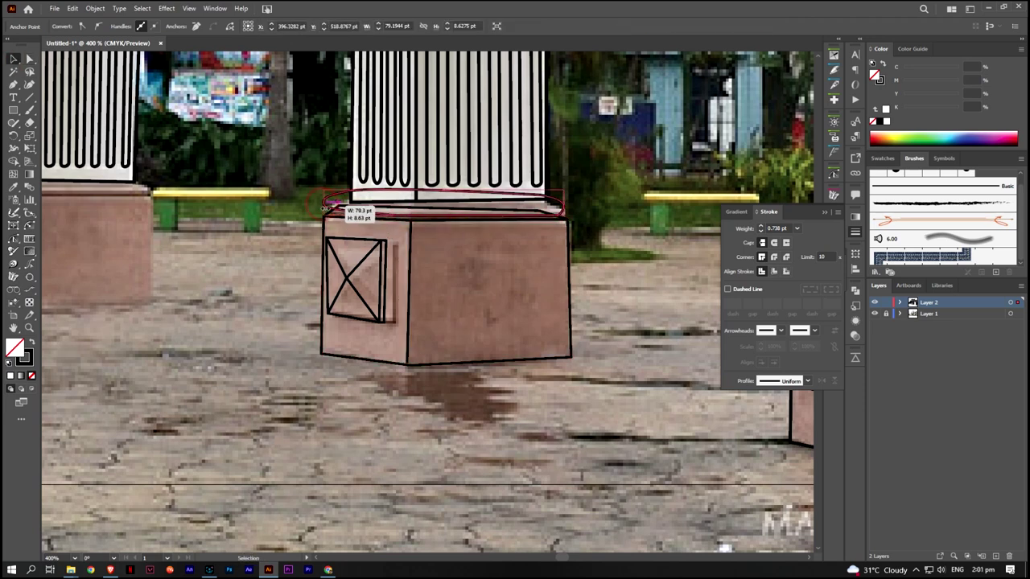
drag(326, 207, 330, 208)
click(373, 237)
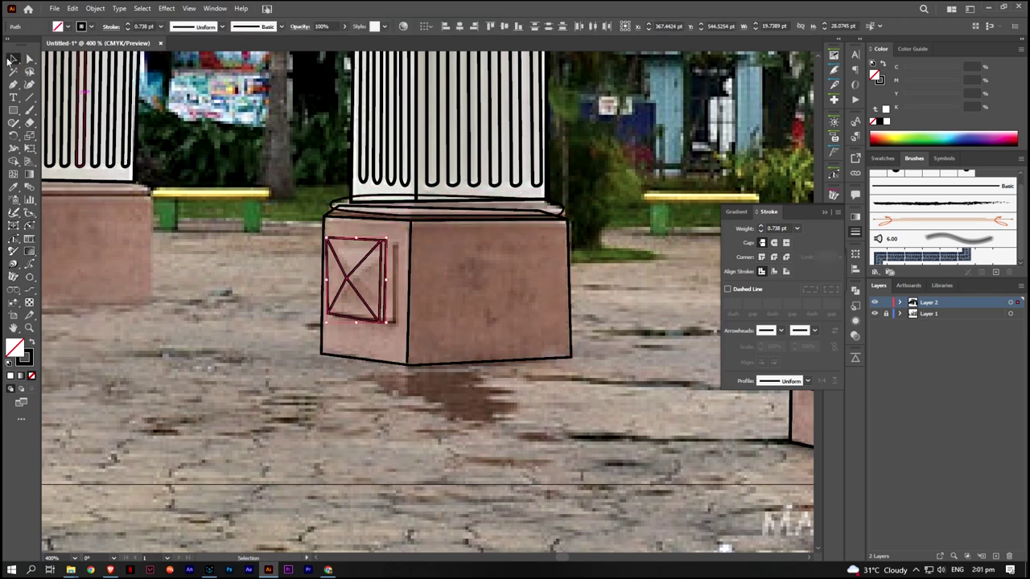
drag(384, 276, 364, 238)
Move copies of the base outline onto the left pillar and shrink them to its pedestal
key(ctrl+minus)
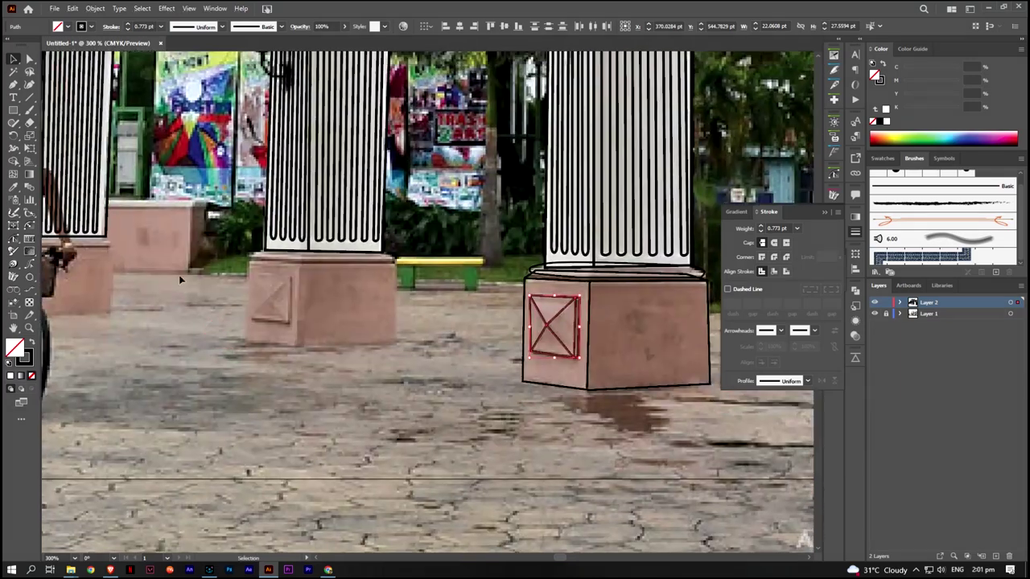
drag(667, 276, 388, 261)
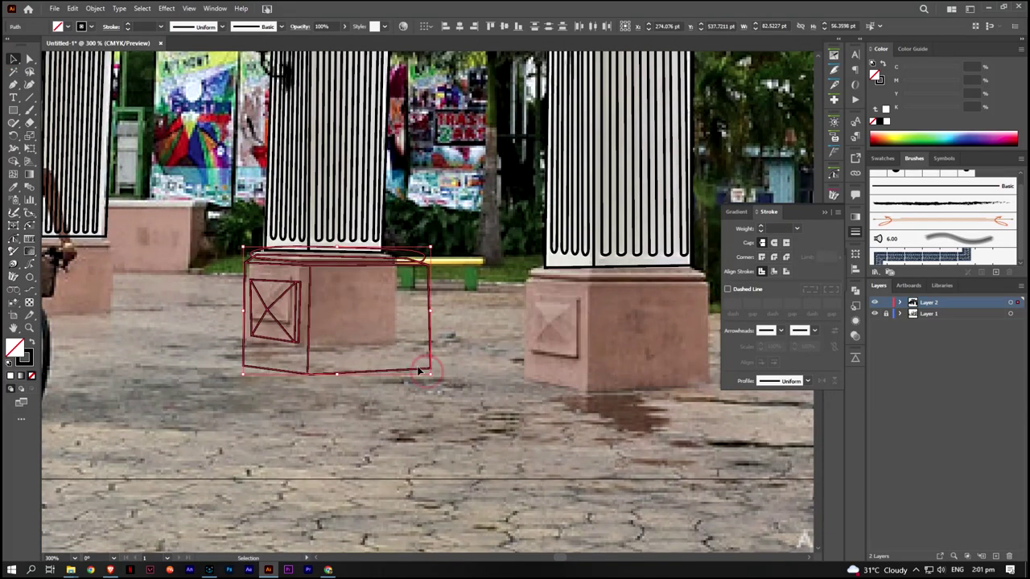
drag(430, 373, 396, 350)
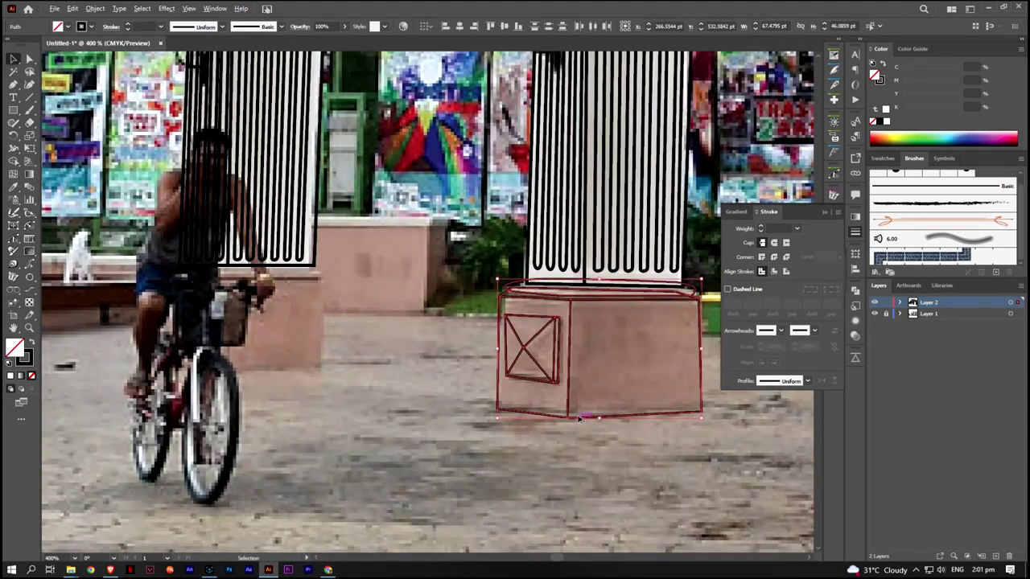
mouse_move(571, 400)
mouse_down()
mouse_move(330, 398)
mouse_move(229, 384)
mouse_up()
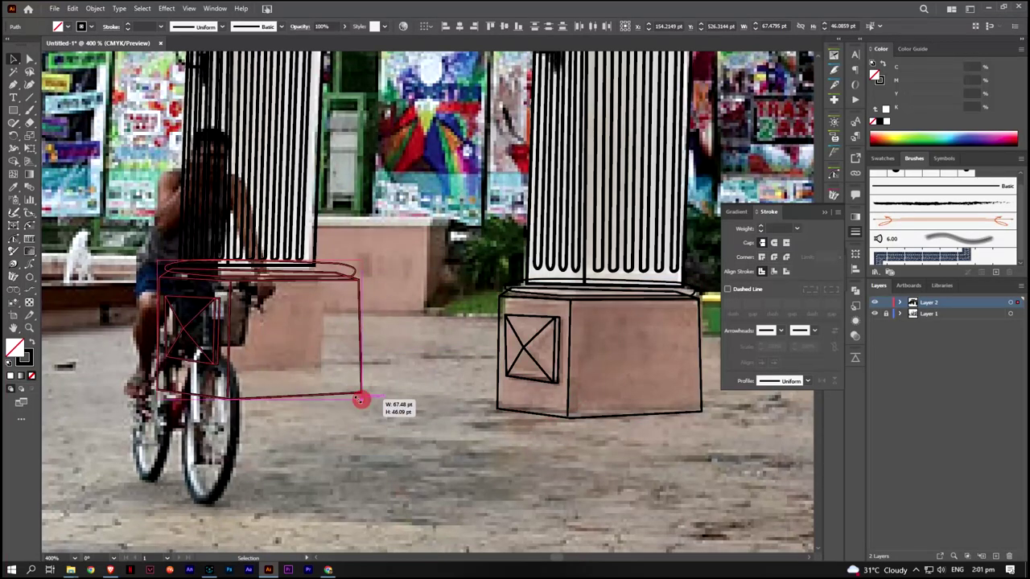
drag(361, 396, 322, 362)
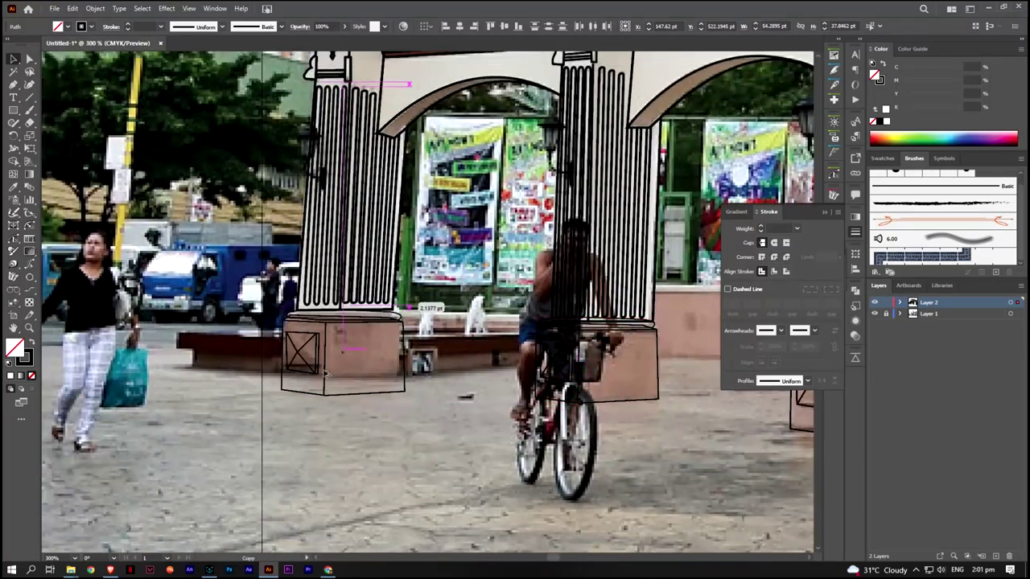
drag(407, 388, 398, 379)
scroll(359, 403, down, 5)
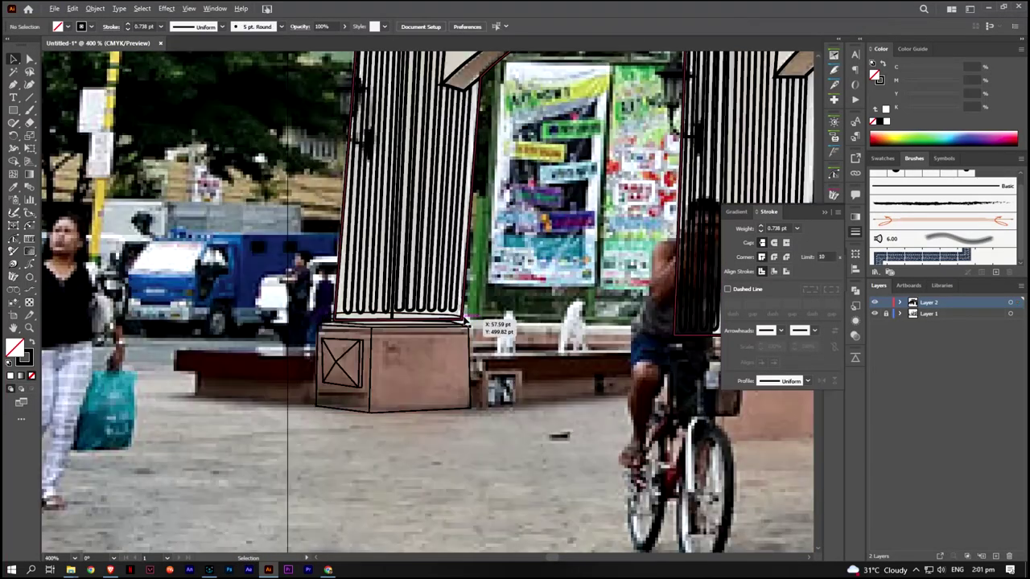
scroll(279, 324, up, 6)
Select the lower pedestal box together with its lid, toggling between Shape Builder and Selection
key(shift+m)
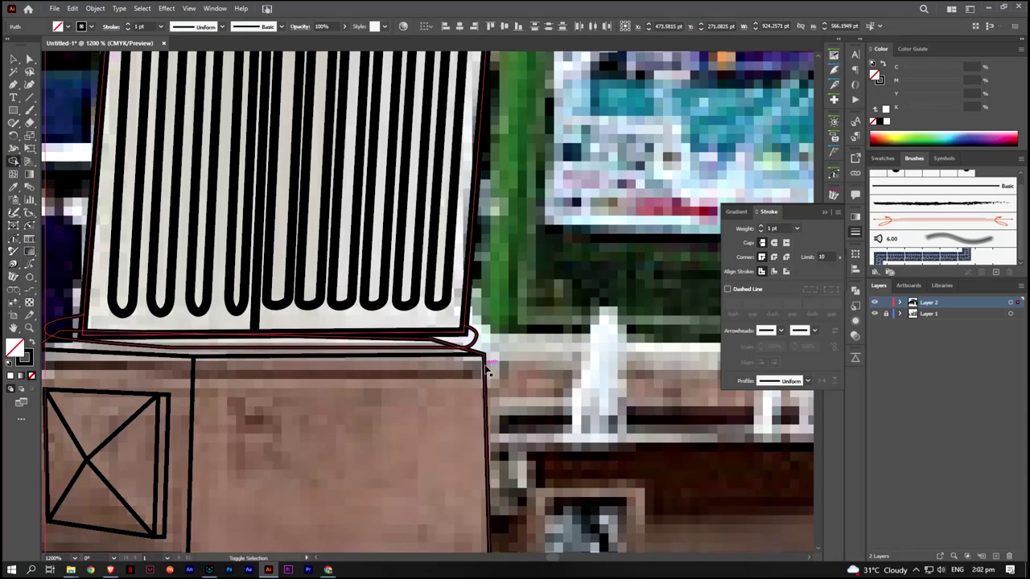
key(v)
shift+click(285, 353)
scroll(264, 394, down, 2)
scroll(264, 393, up, 2)
key(shift+m)
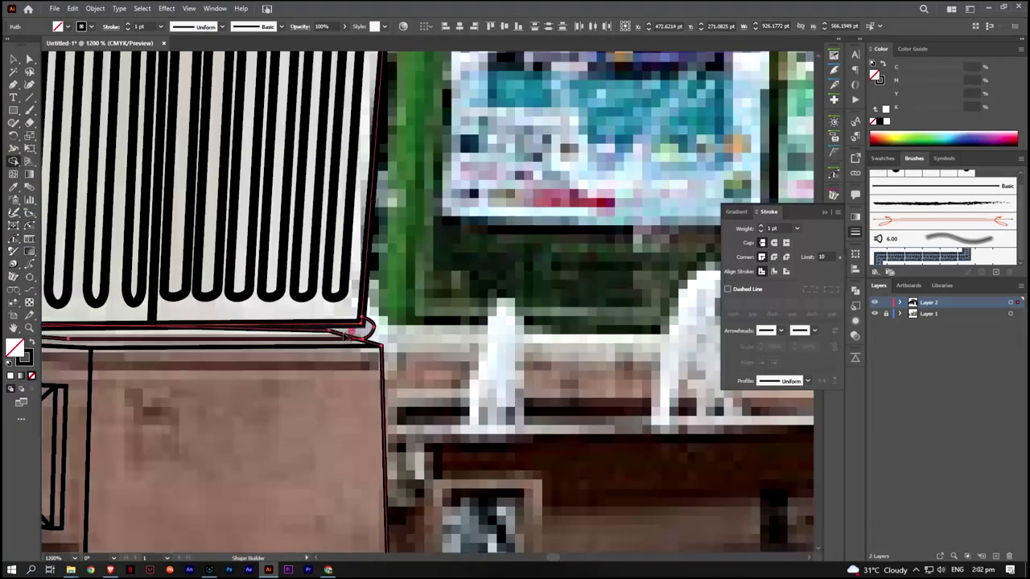
scroll(324, 354, down, 2)
scroll(289, 396, up, 3)
scroll(291, 339, down, 2)
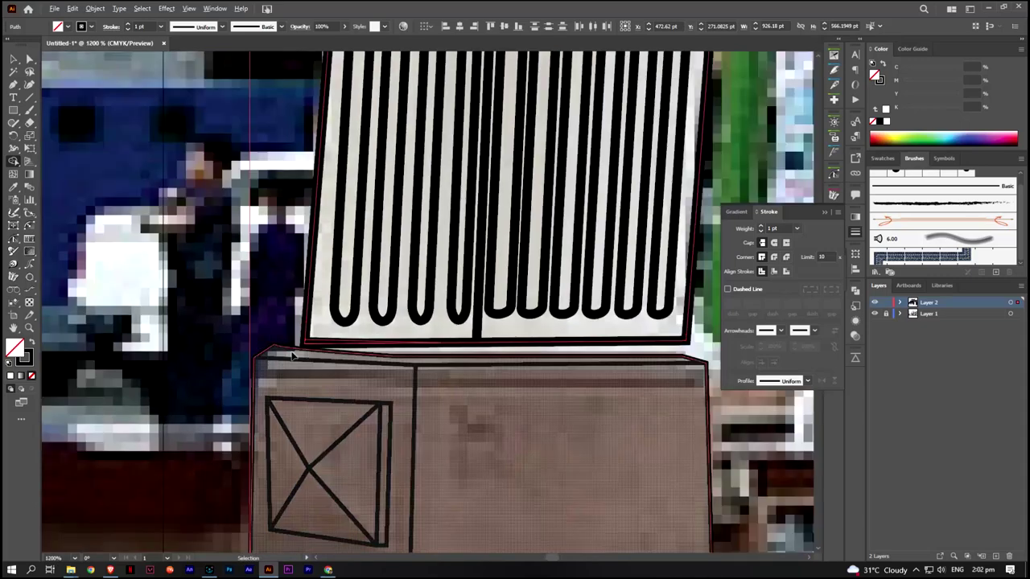
scroll(346, 386, down, 2)
key(v)
Duplicate the pedestal box onto the left pedestal, scale it down, and inspect its anchors
click(634, 492)
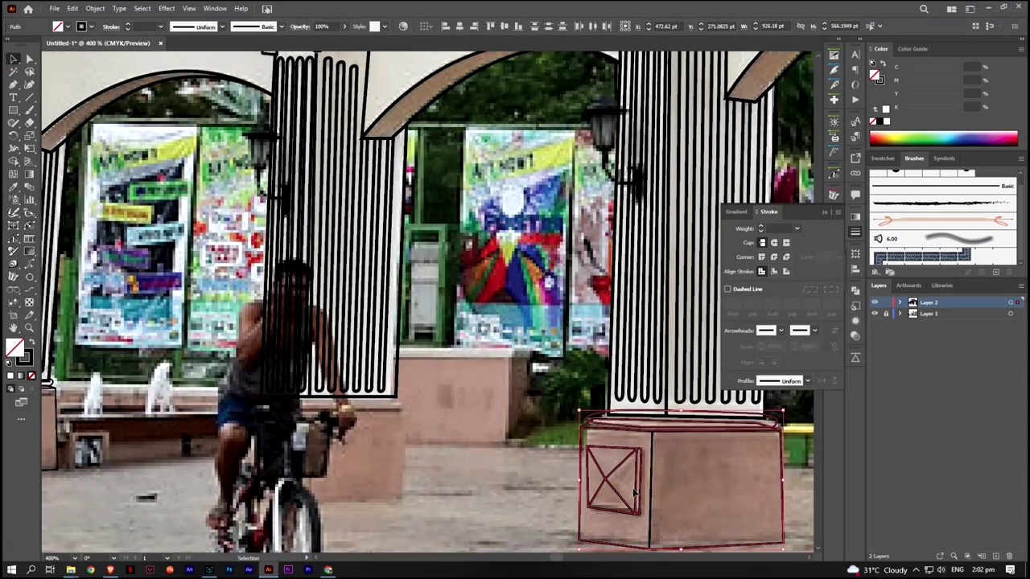
drag(653, 458, 311, 445)
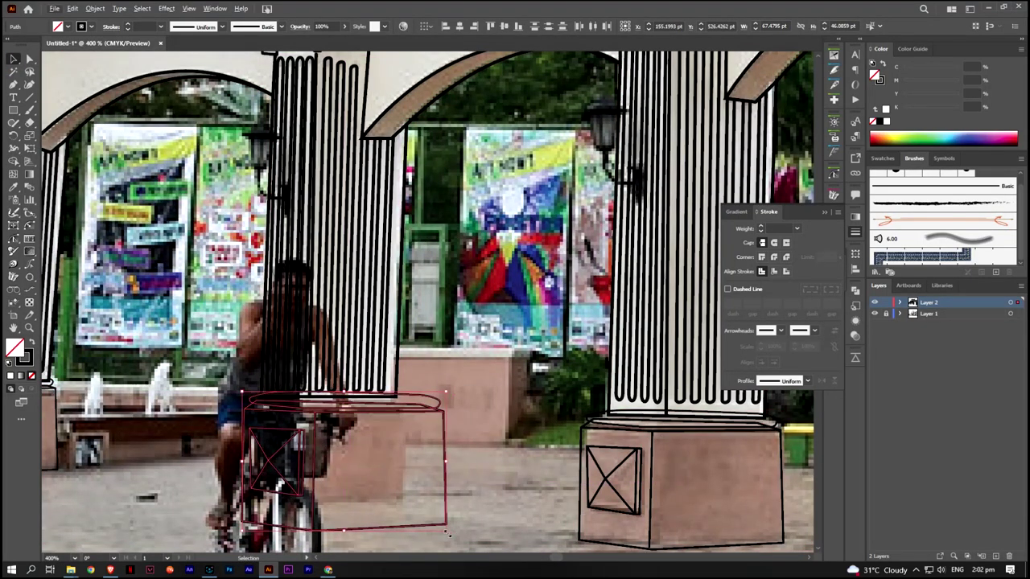
drag(441, 536, 405, 506)
click(29, 58)
scroll(321, 447, down, 1)
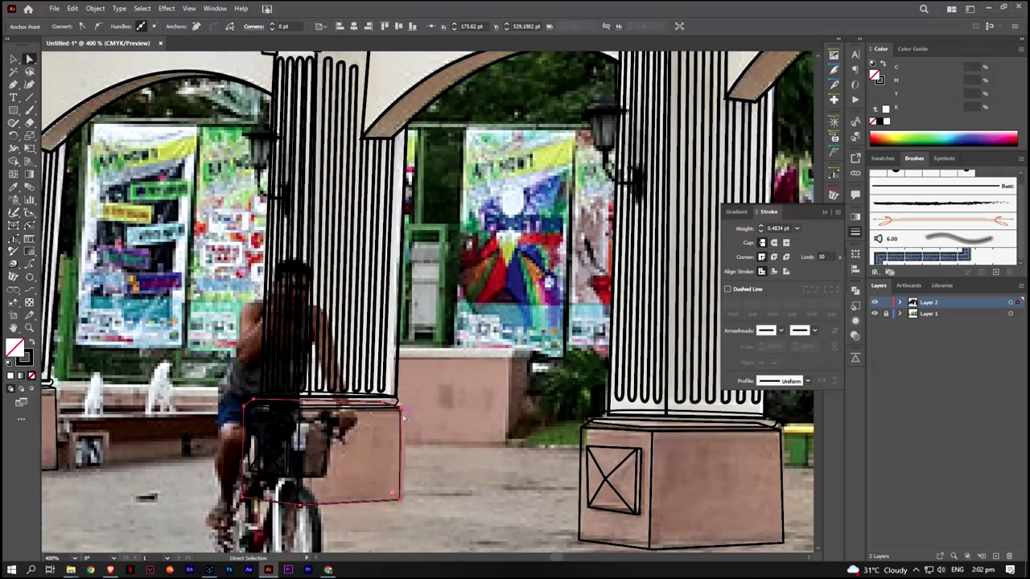
scroll(418, 466, down, 1)
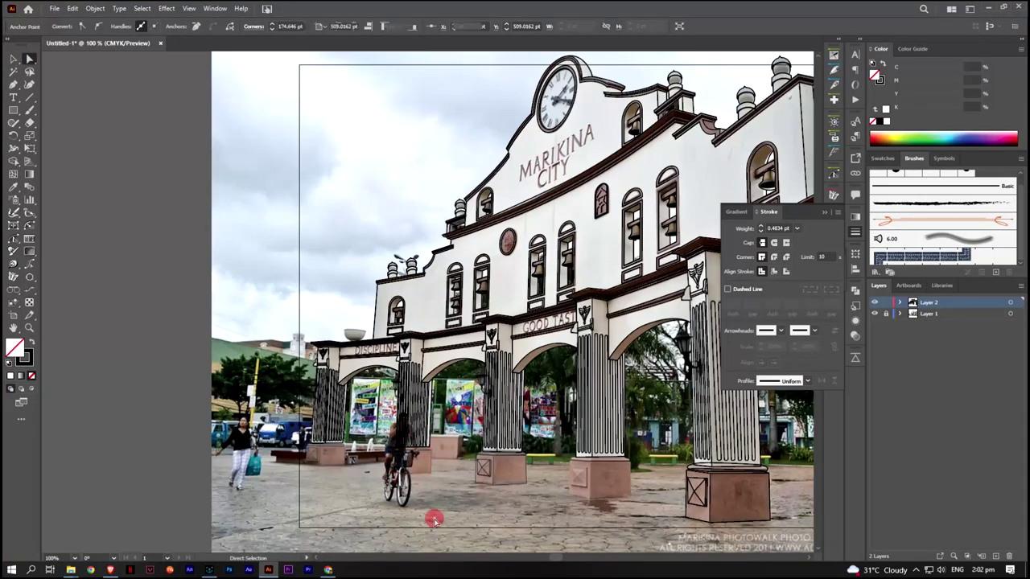
scroll(435, 521, up, 3)
scroll(473, 466, up, 1)
click(517, 386)
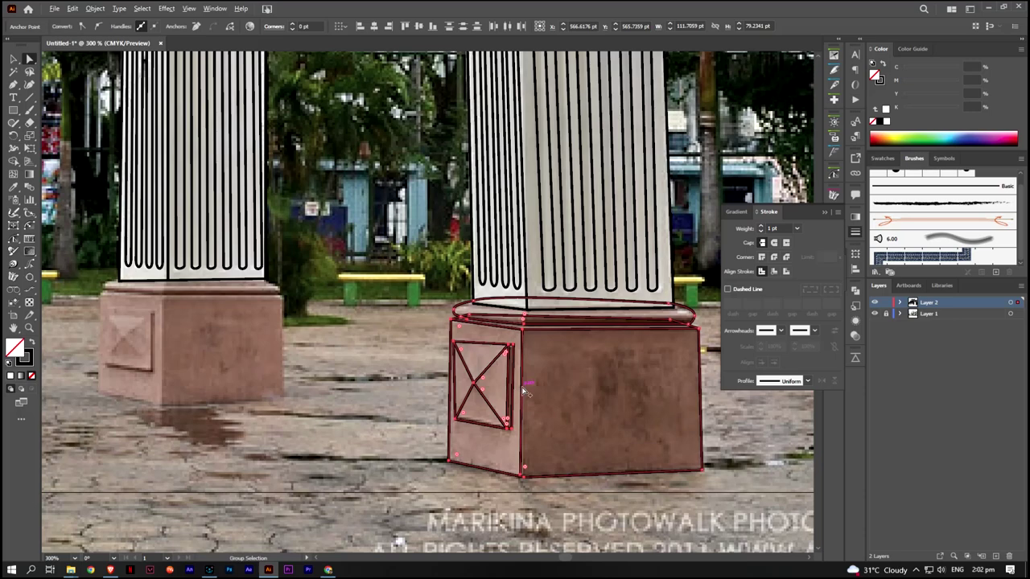
click(61, 59)
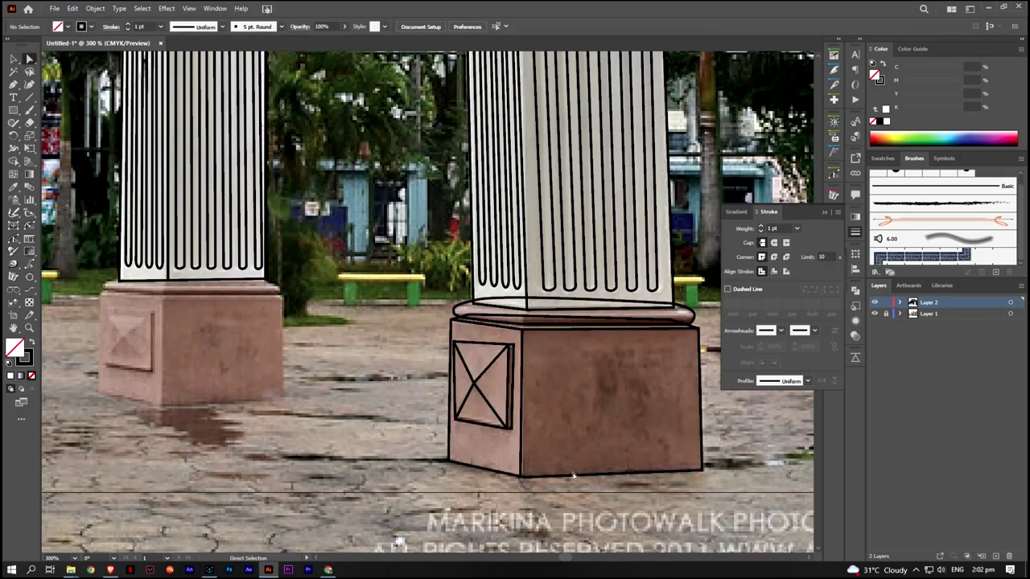
Duplicate the outline onto the left pedestal again, resize it, and move its left edge inward
key(v)
mouse_move(702, 476)
mouse_down()
mouse_move(346, 455)
mouse_move(284, 404)
mouse_up()
key(ctrl+plus)
drag(678, 382, 686, 378)
drag(305, 383, 313, 384)
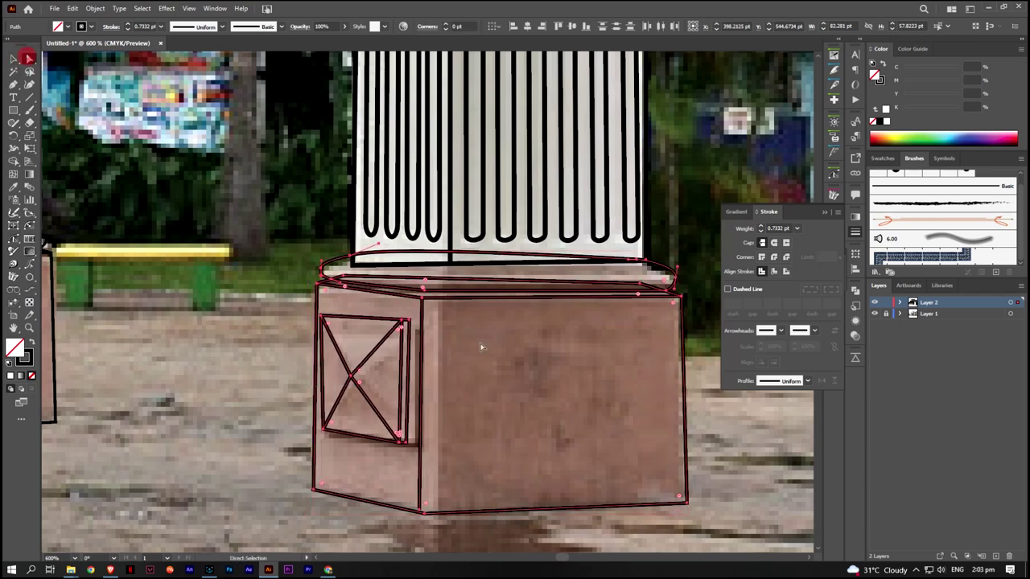
key(a)
click(374, 279)
key(v)
key(shift+m)
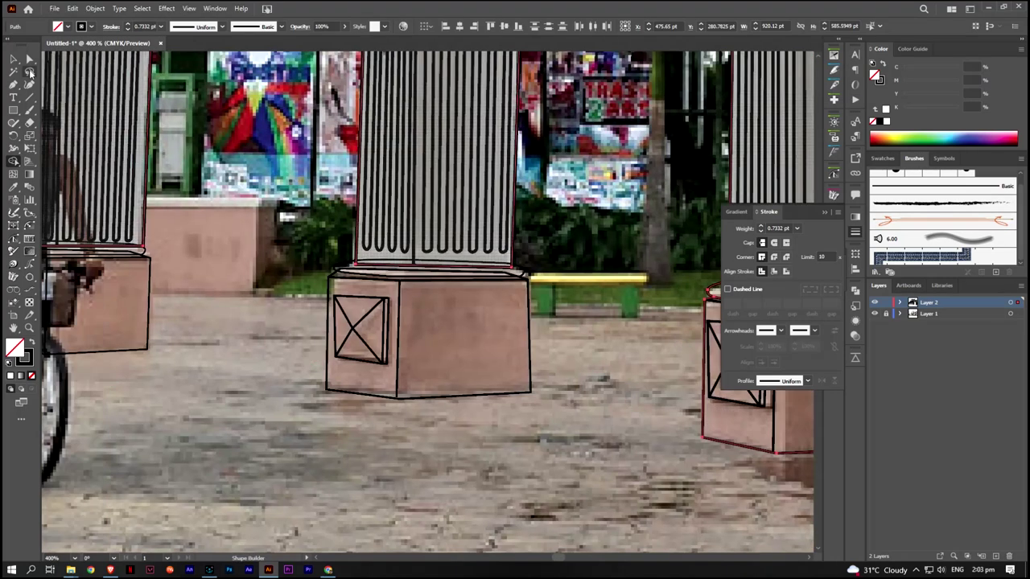
Hide the photo layer and pan across the pillar pedestals with Shape Builder active
click(874, 312)
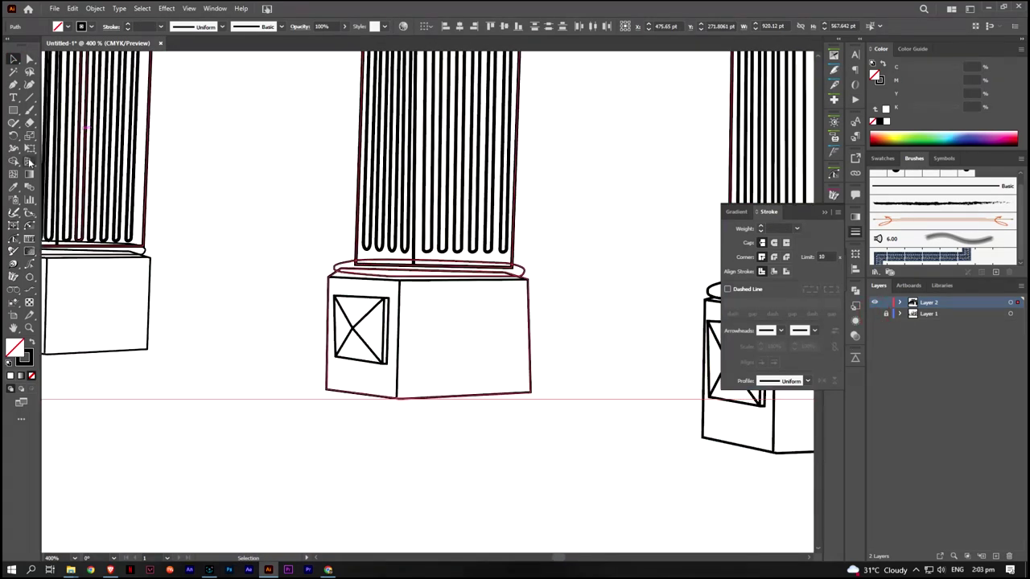
key(shift+m)
scroll(370, 269, up, 3)
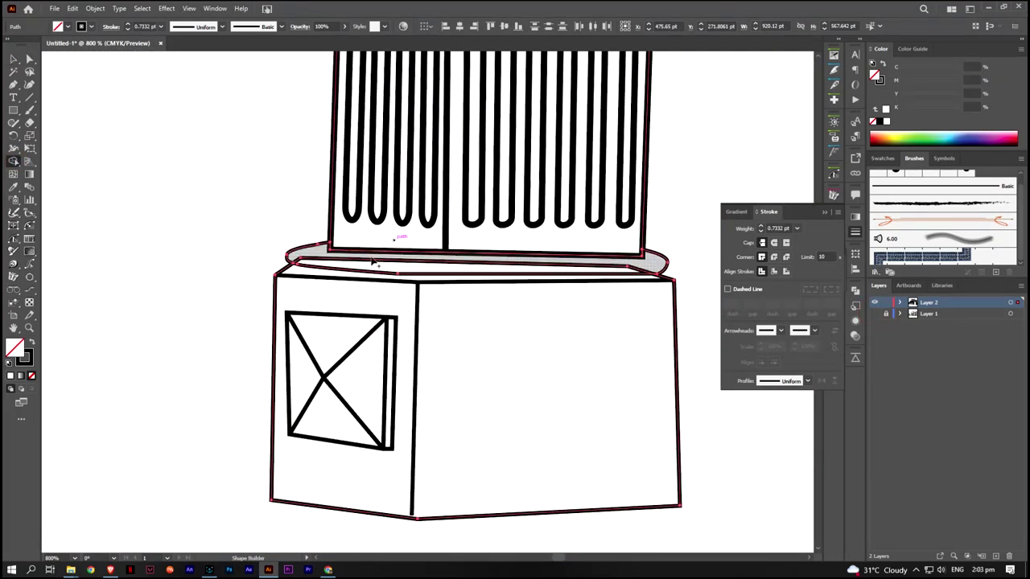
scroll(214, 283, down, 3)
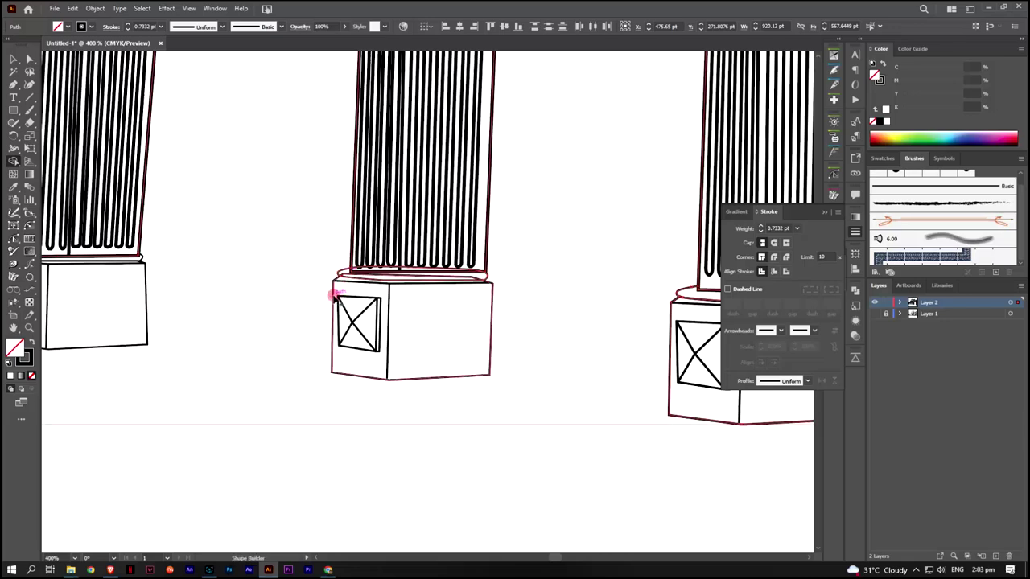
scroll(346, 270, up, 3)
scroll(430, 240, down, 2)
scroll(431, 240, down, 3)
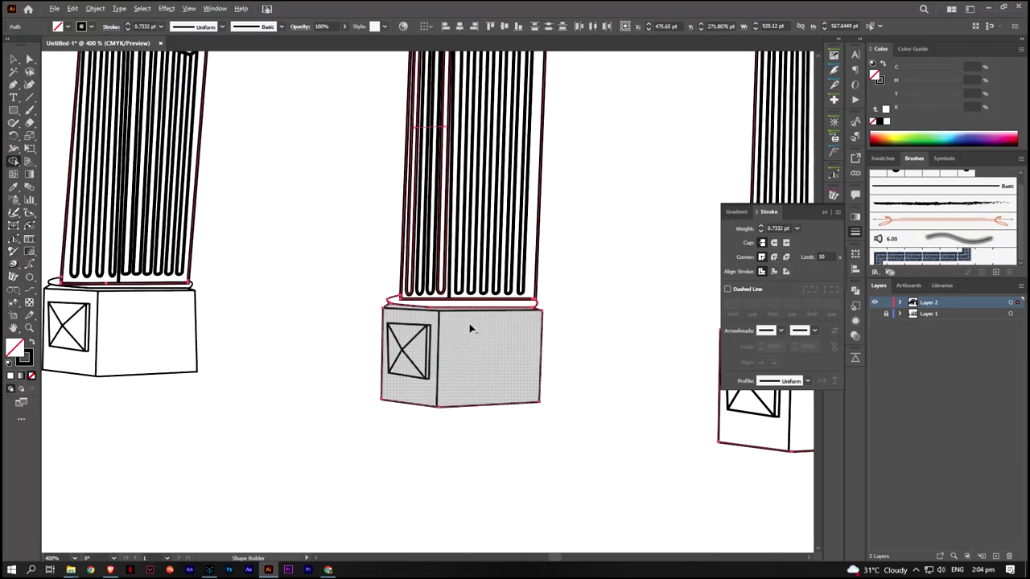
scroll(471, 329, up, 2)
drag(490, 322, 309, 308)
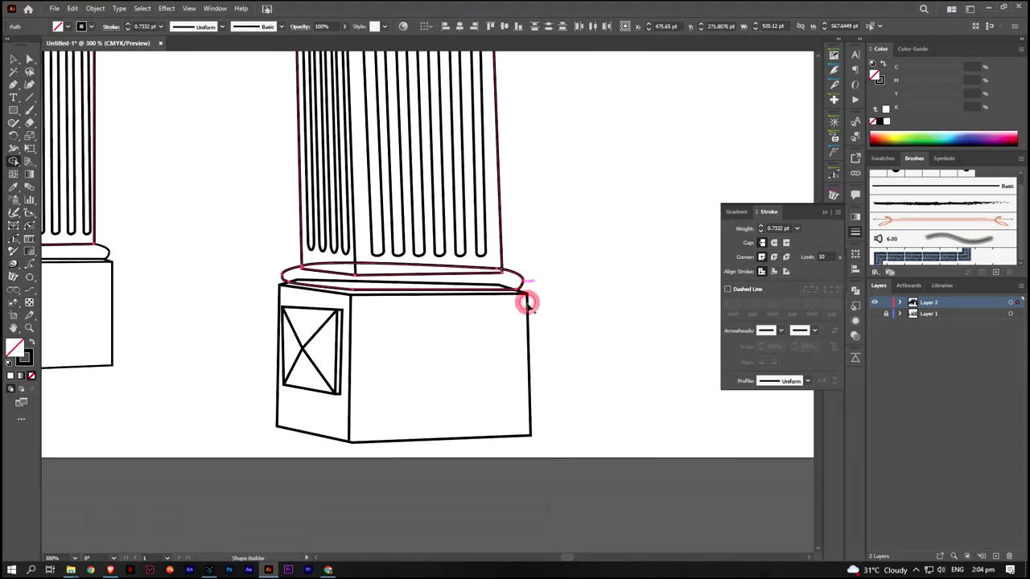
scroll(326, 271, up, 2)
Merge the overlapping pedestal outlines under the fluted columns into single clean shapes
key(ctrl+shift+a)
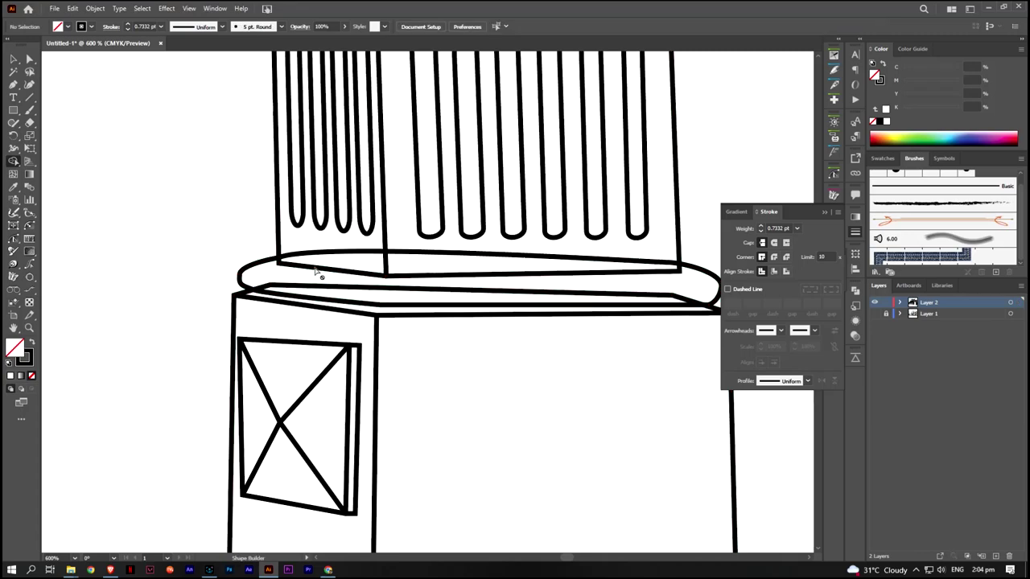
key(ctrl+a)
key(shift+m)
scroll(314, 292, down, 2)
click(544, 329)
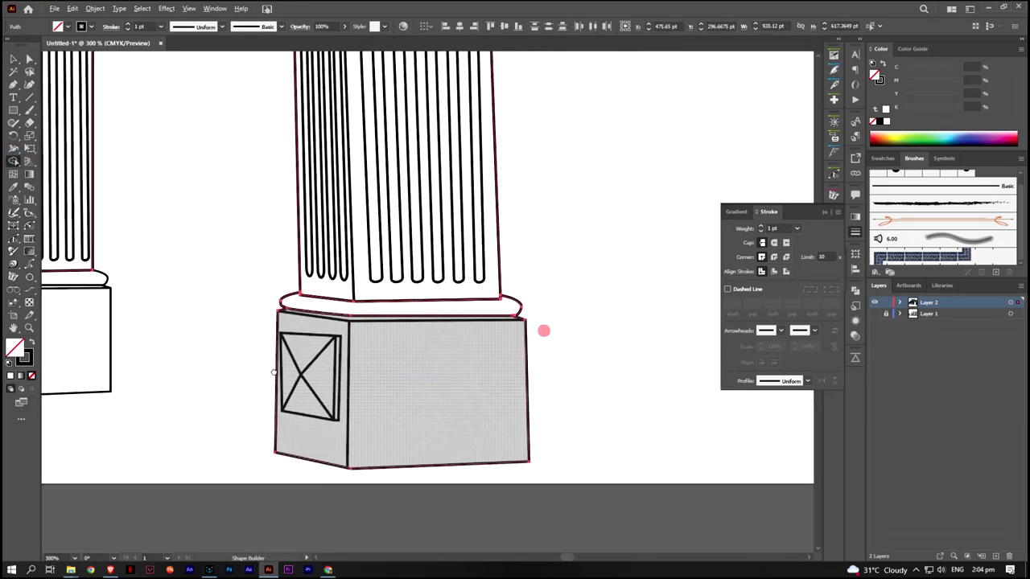
key(v)
click(396, 433)
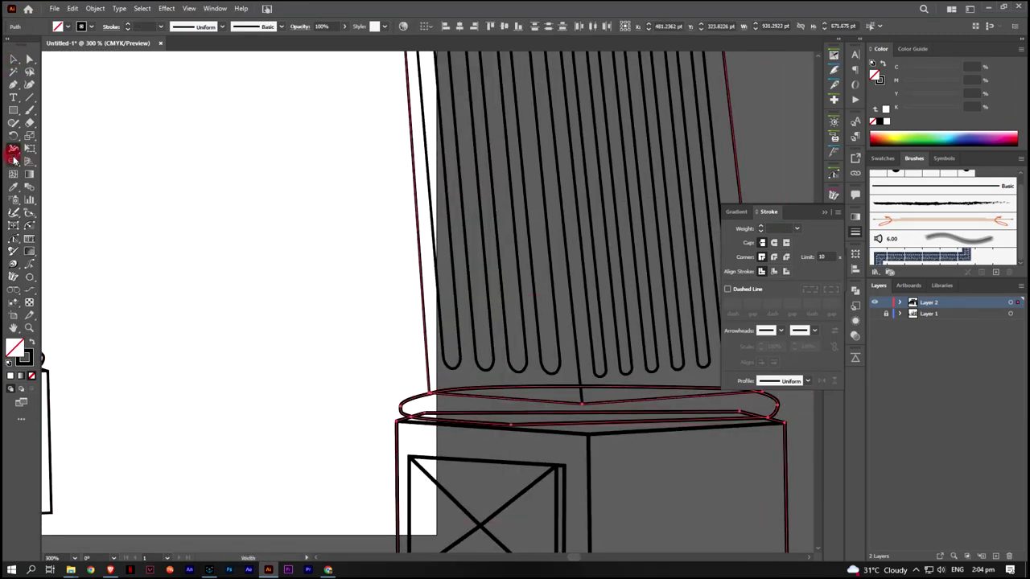
scroll(324, 370, down, 5)
click(250, 468)
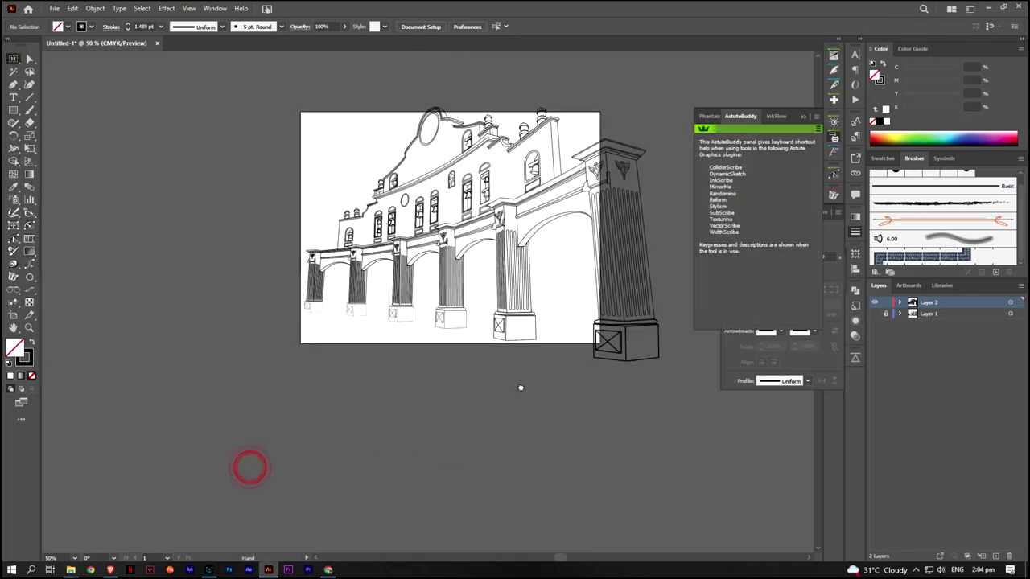
Give all traced artwork a uniform 1 pt stroke and show the photo layer again
key(ctrl+a)
click(13, 59)
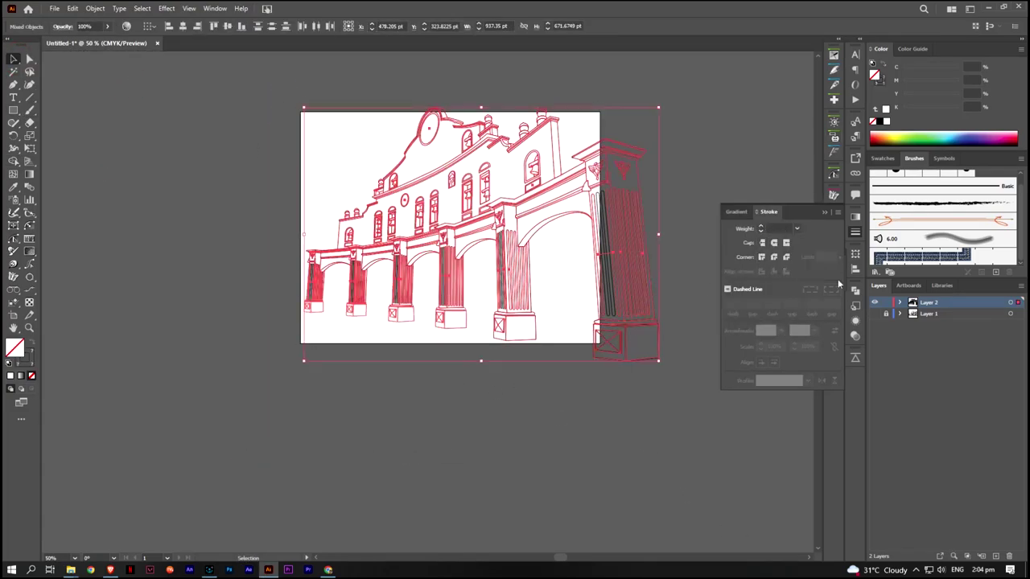
click(796, 228)
click(805, 383)
key(ctrl+shift+a)
click(874, 313)
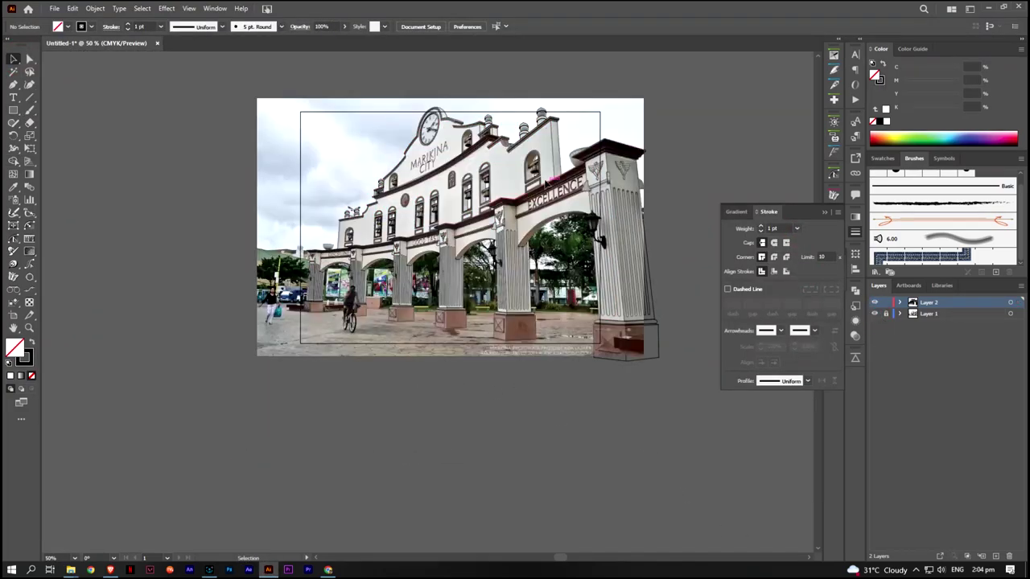
Trace the III numeral stroke on the clock face with the Pen tool
scroll(552, 183, up, 3)
scroll(450, 138, up, 2)
scroll(403, 197, up, 1)
key(p)
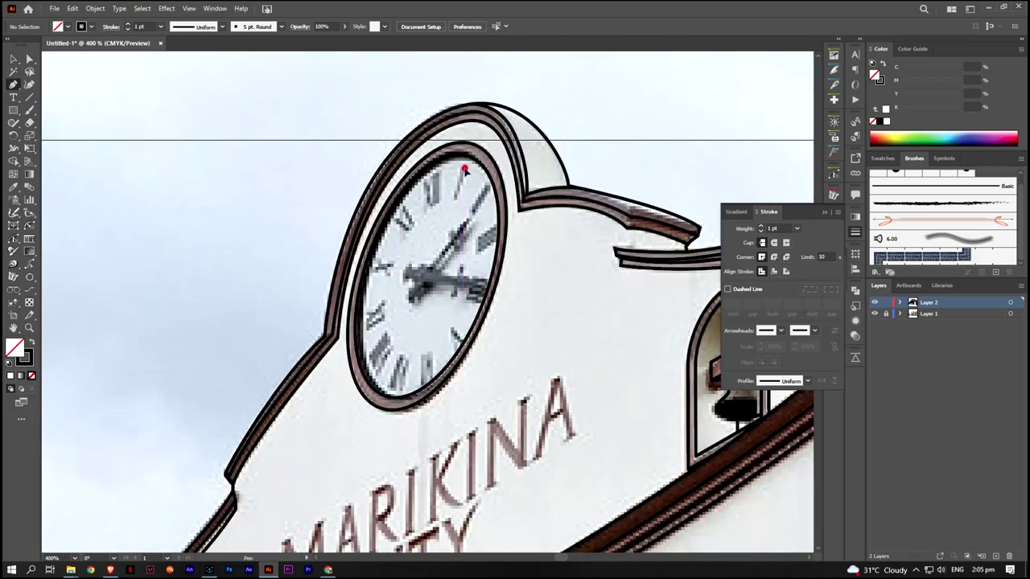
click(487, 185)
click(475, 211)
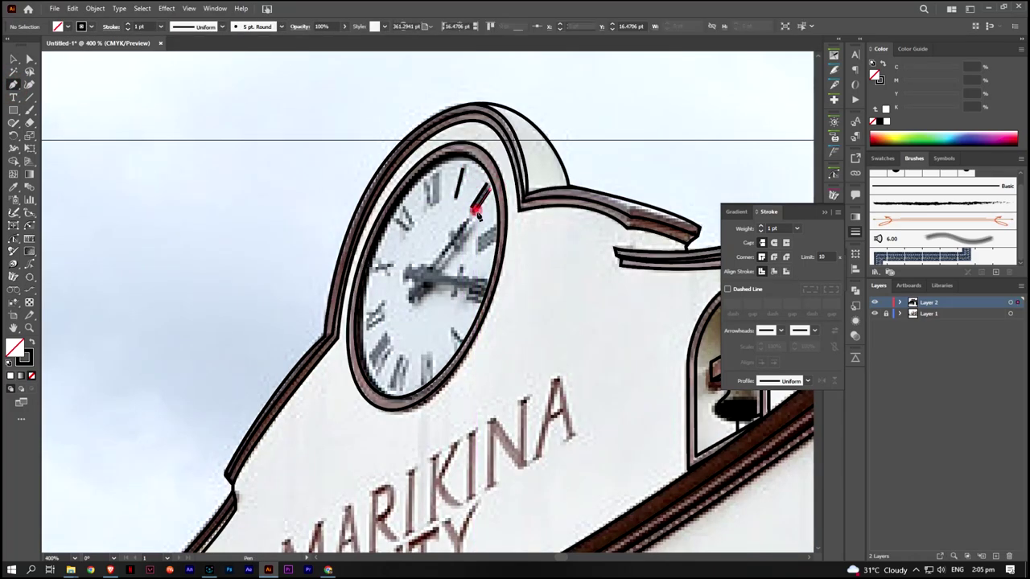
key(ctrl+z)
key(ctrl+z)
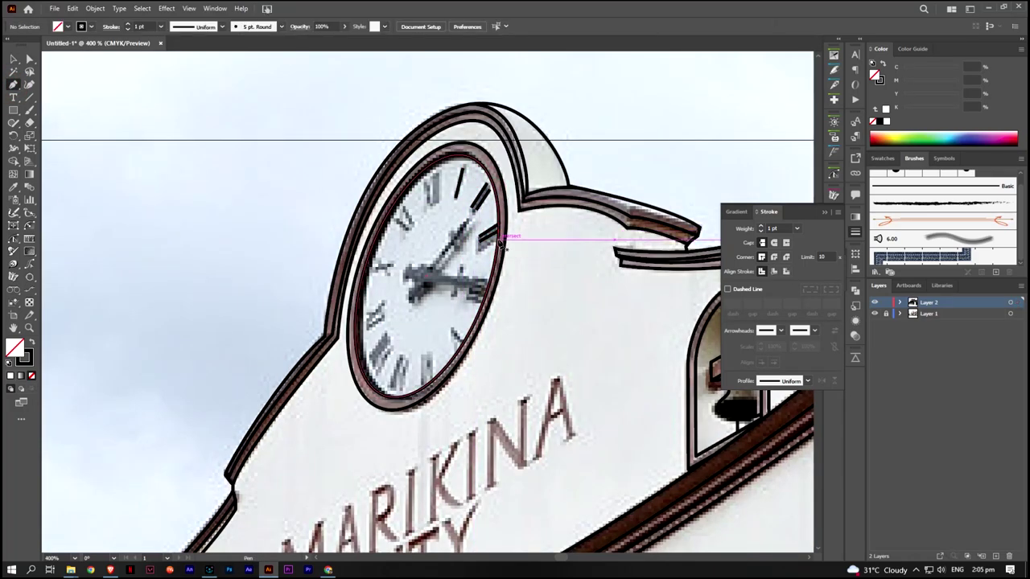
click(480, 300)
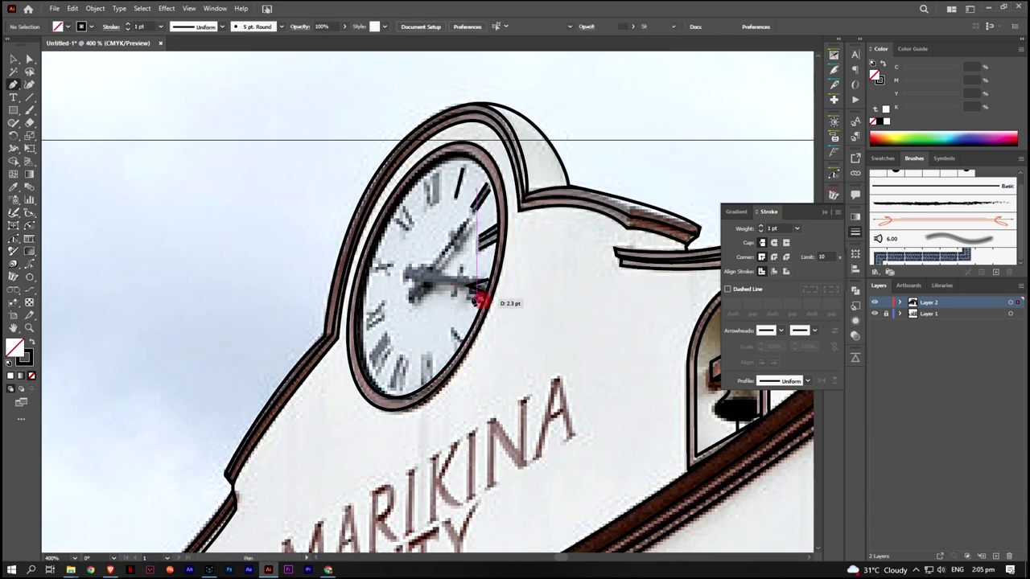
click(433, 364)
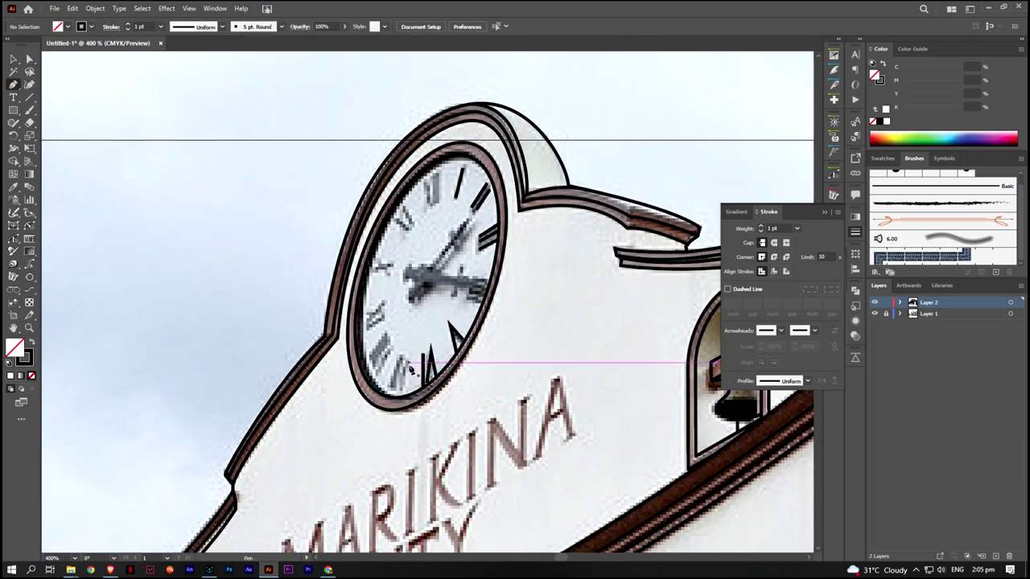
scroll(400, 391, down, 2)
scroll(399, 392, down, 1)
scroll(406, 382, up, 3)
scroll(410, 374, up, 3)
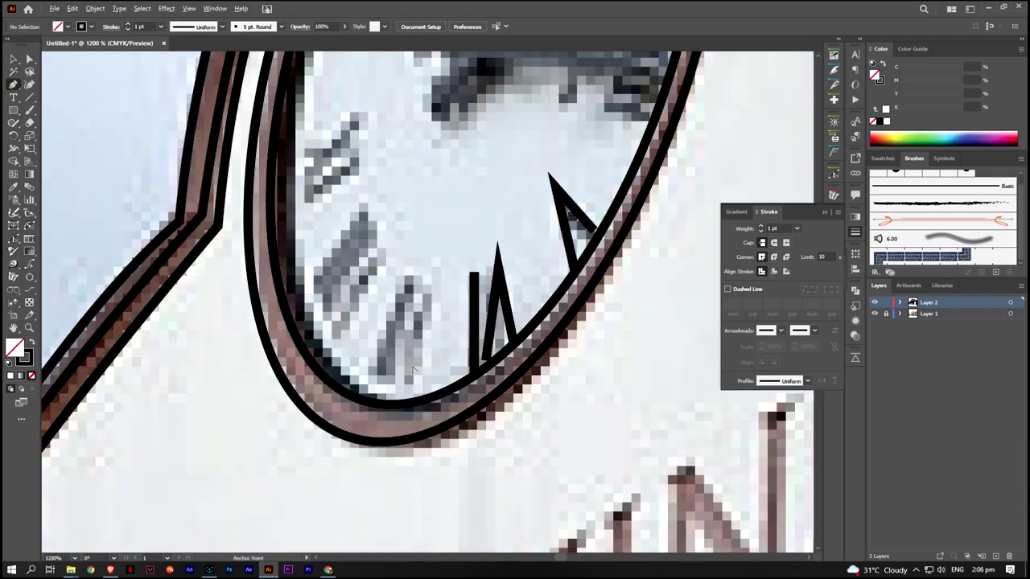
Trace the lower clock numerals, including the V strokes
click(414, 385)
click(428, 266)
click(379, 374)
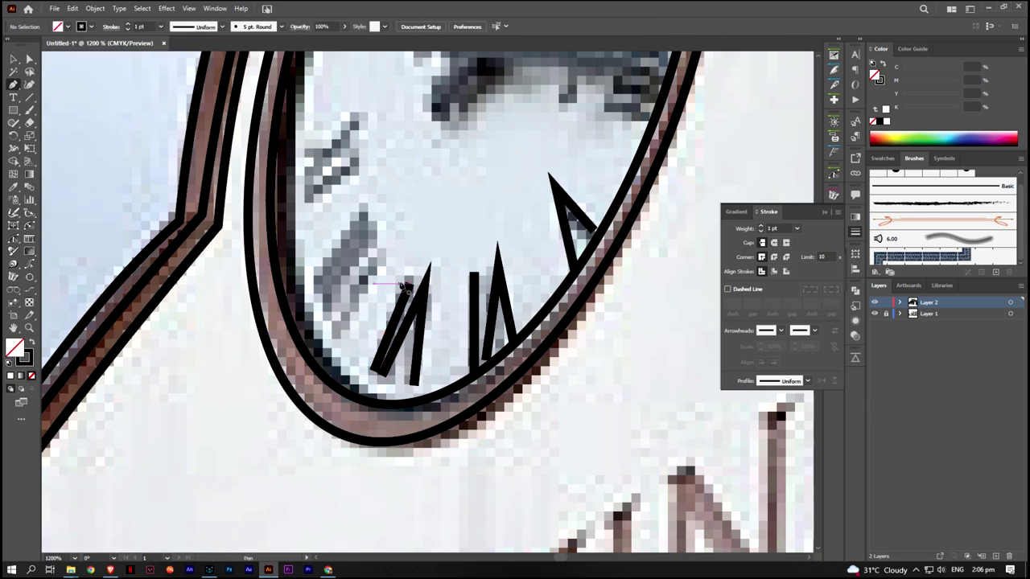
click(406, 285)
click(364, 366)
click(333, 326)
click(398, 234)
click(319, 294)
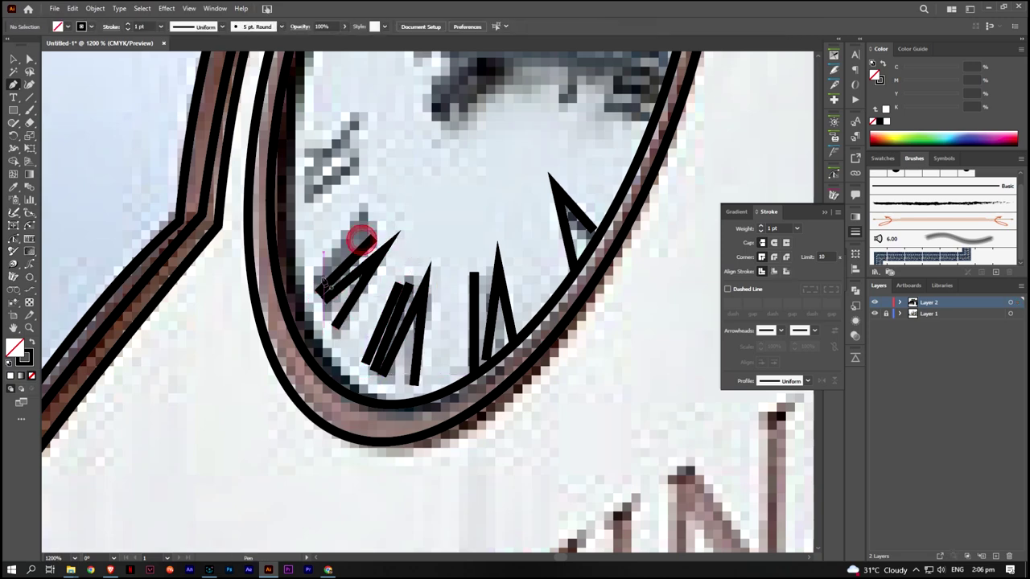
scroll(363, 224, down, 1)
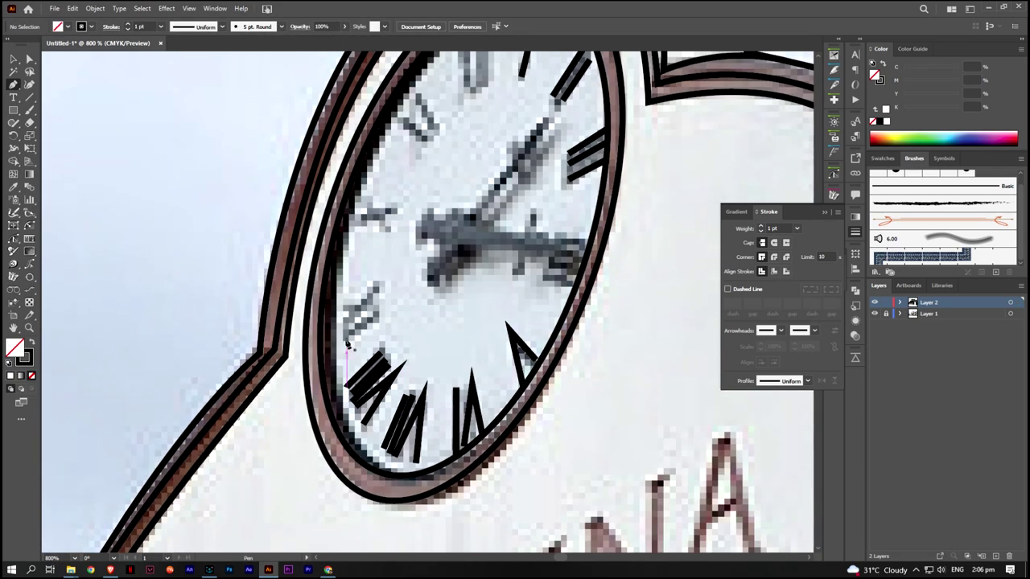
Trace the left-side numerals, XI and XII, then end the open path
click(376, 285)
scroll(344, 308, down, 1)
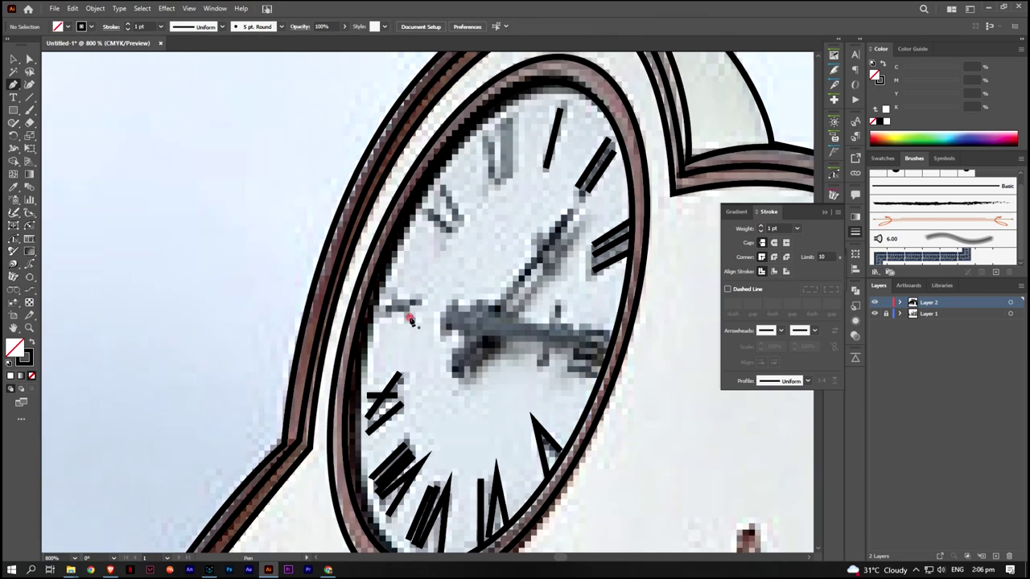
scroll(402, 305, down, 1)
click(422, 291)
scroll(427, 301, up, 1)
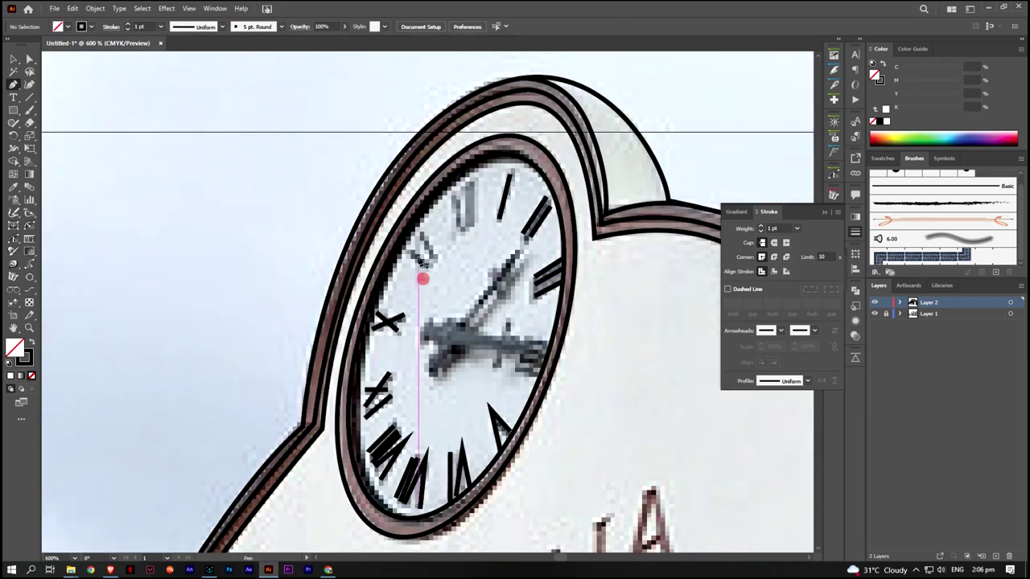
click(426, 266)
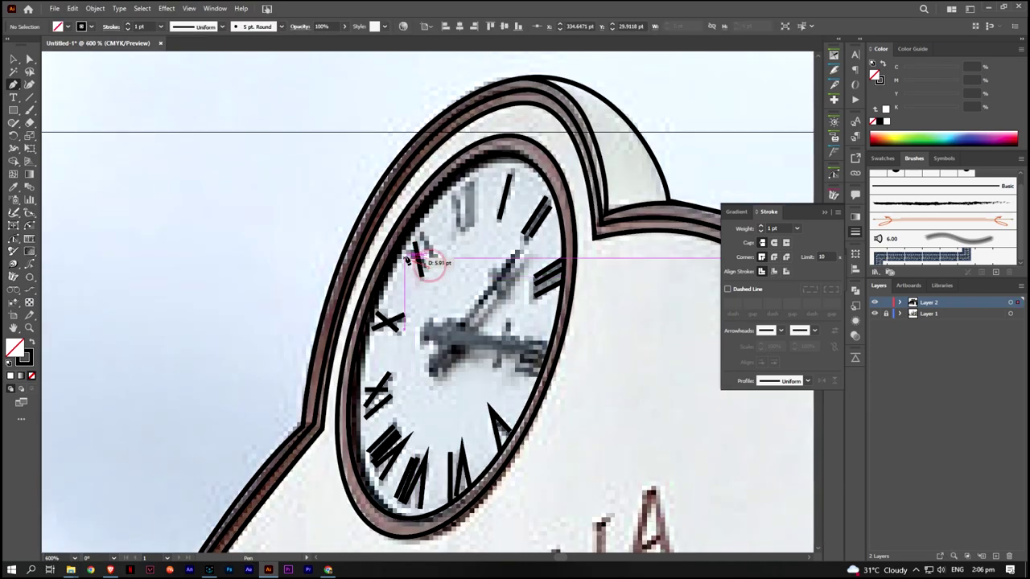
click(457, 202)
click(475, 183)
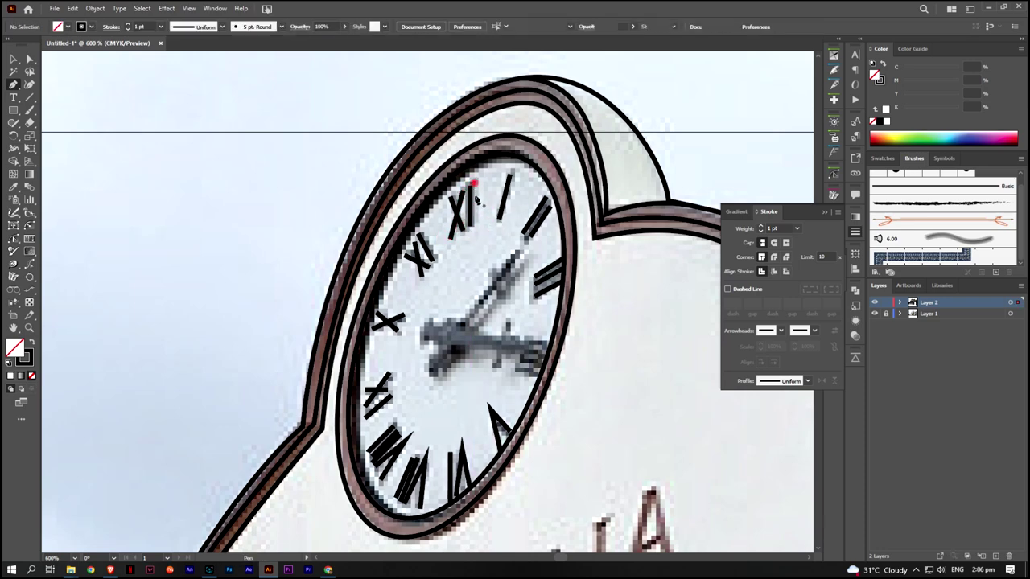
key(v)
click(248, 137)
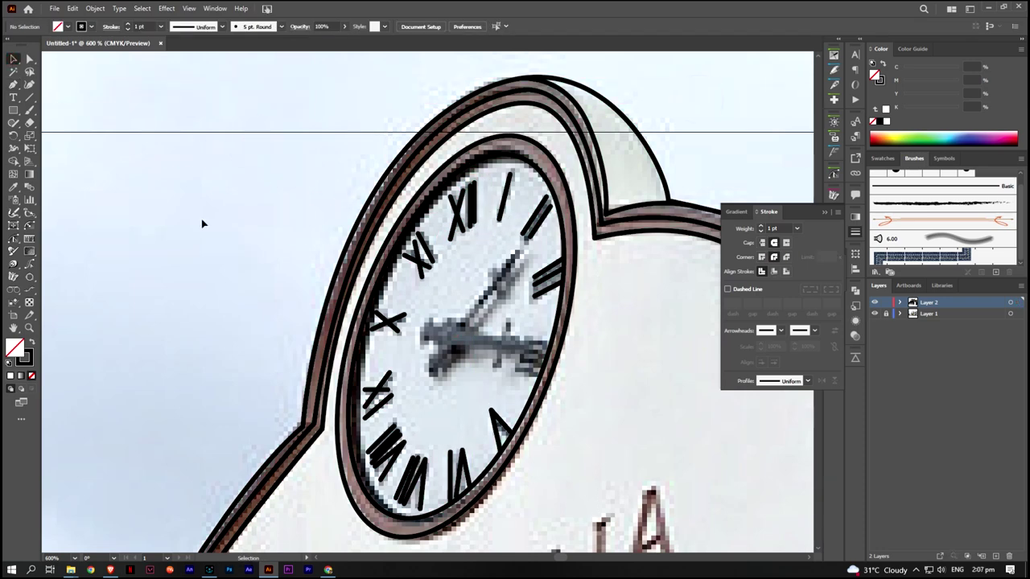
Draw the clock's hour and minute hands, including the diagonal hand
click(421, 330)
click(547, 351)
ctrl+click(506, 322)
click(429, 366)
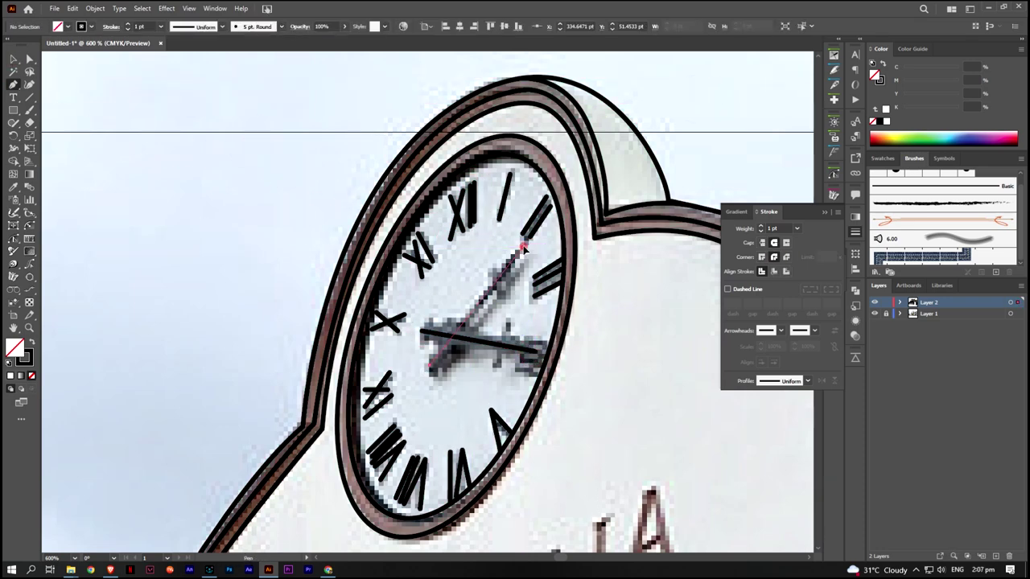
click(522, 248)
click(13, 59)
click(59, 186)
Taper the diagonal clock hand with the Width tool
click(14, 148)
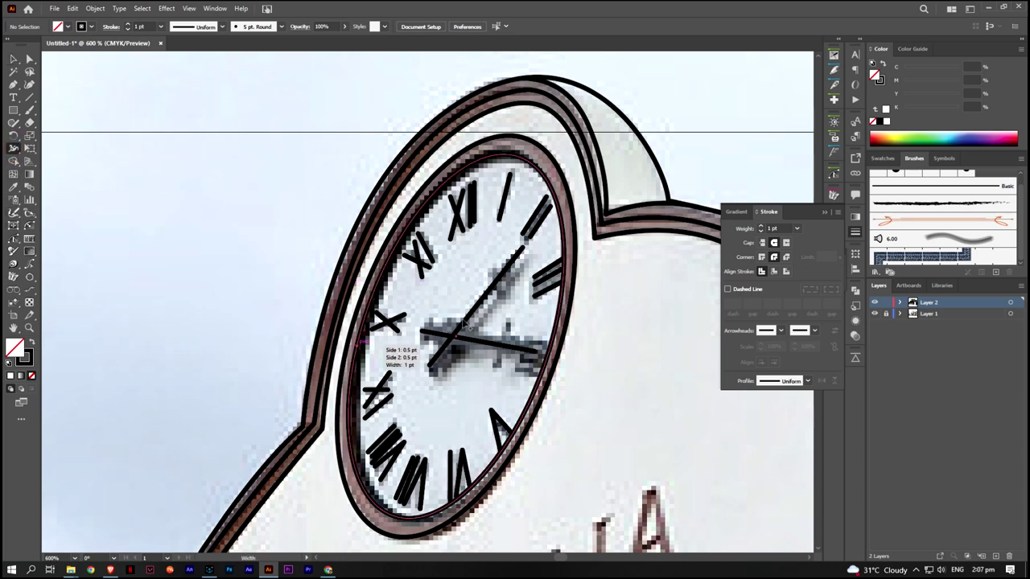
mouse_move(460, 326)
mouse_down()
mouse_move(502, 355)
mouse_move(503, 277)
mouse_up()
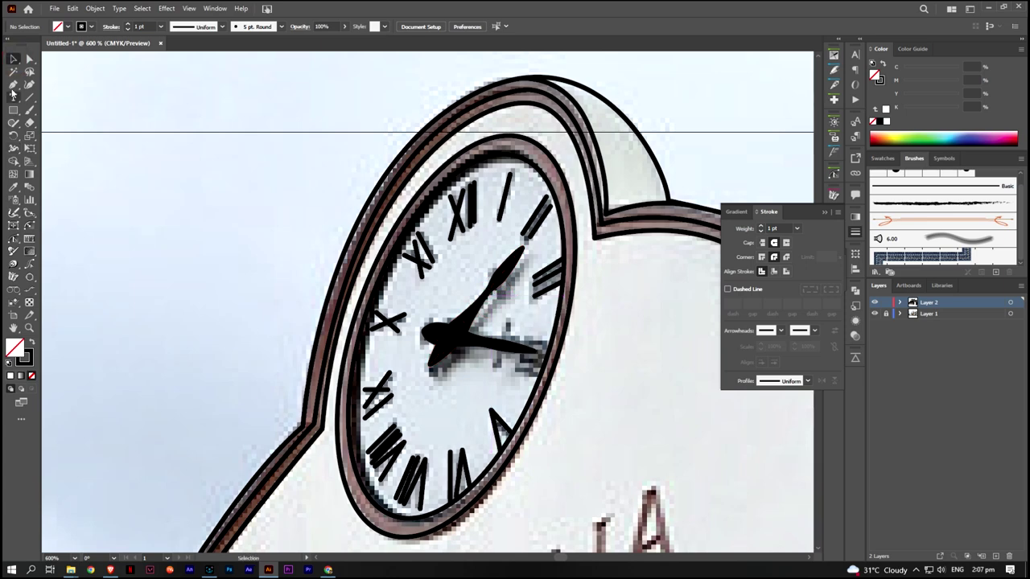
click(12, 87)
scroll(540, 347, up, 1)
scroll(521, 385, down, 1)
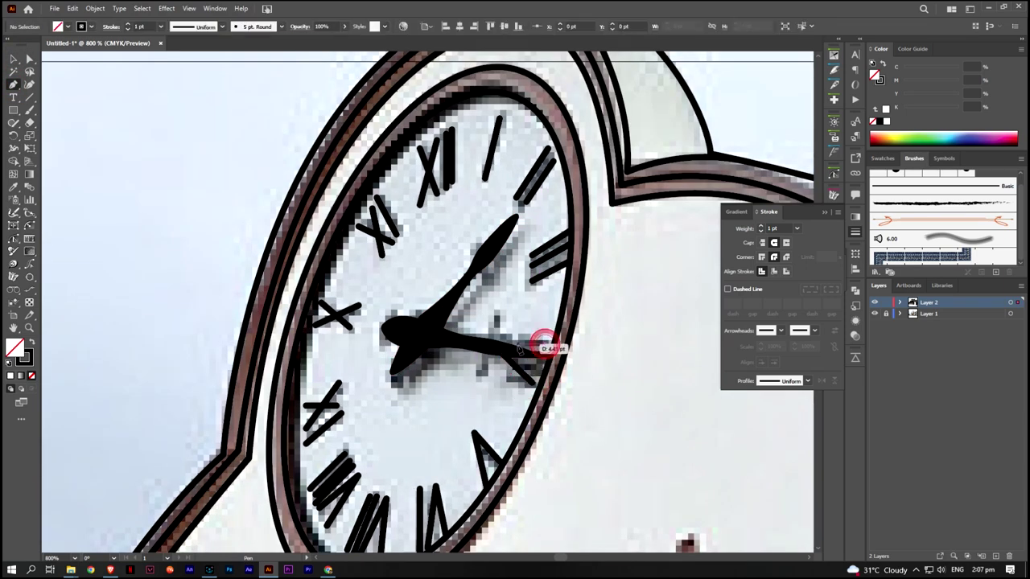
scroll(536, 340, down, 4)
scroll(520, 409, down, 1)
scroll(519, 408, up, 3)
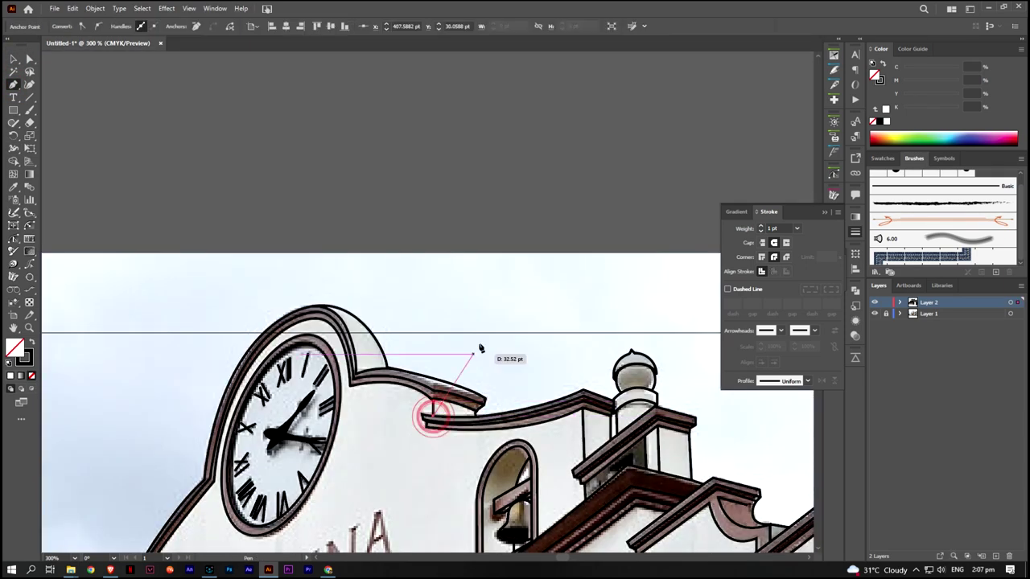
Outline the curved urn bowl and trace its rim line
scroll(481, 349, down, 4)
scroll(442, 315, up, 1)
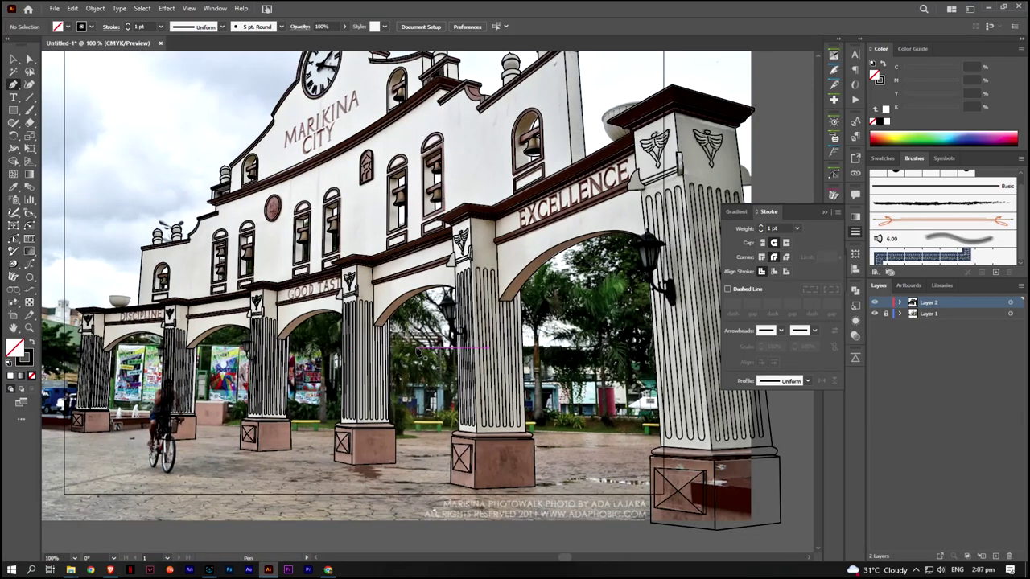
scroll(547, 170, up, 1)
scroll(108, 318, up, 5)
click(106, 275)
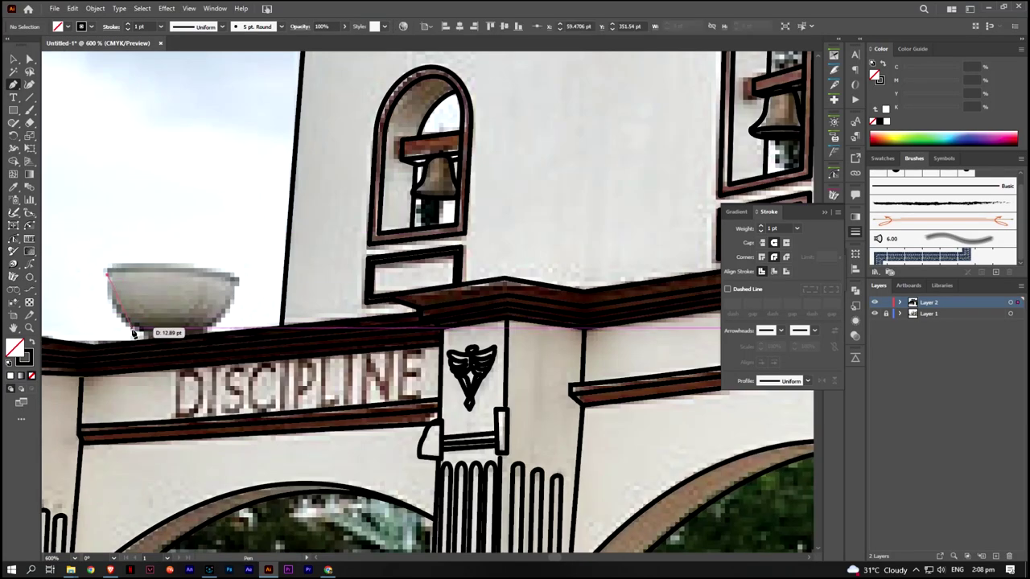
drag(141, 331, 161, 339)
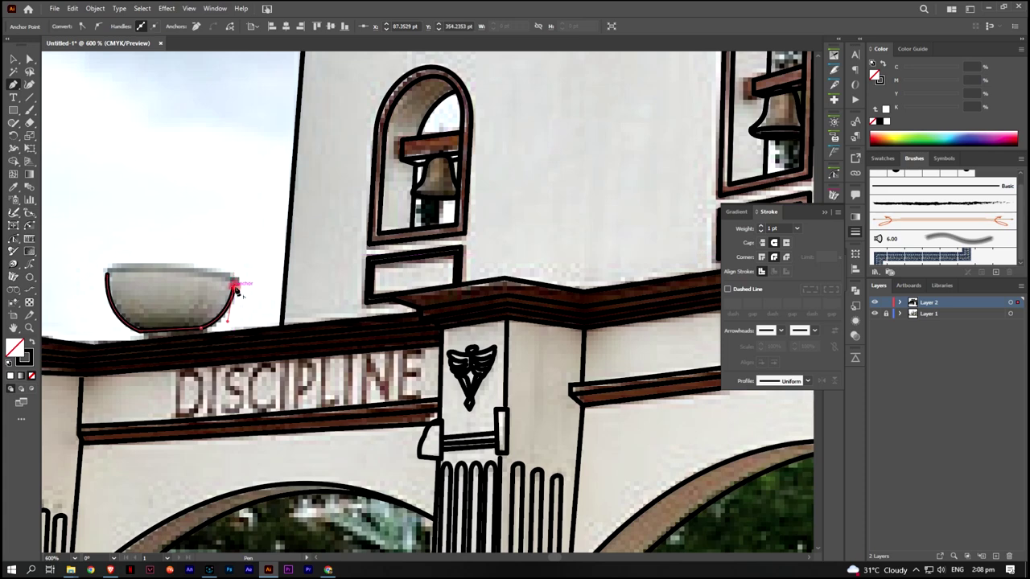
drag(167, 263, 122, 265)
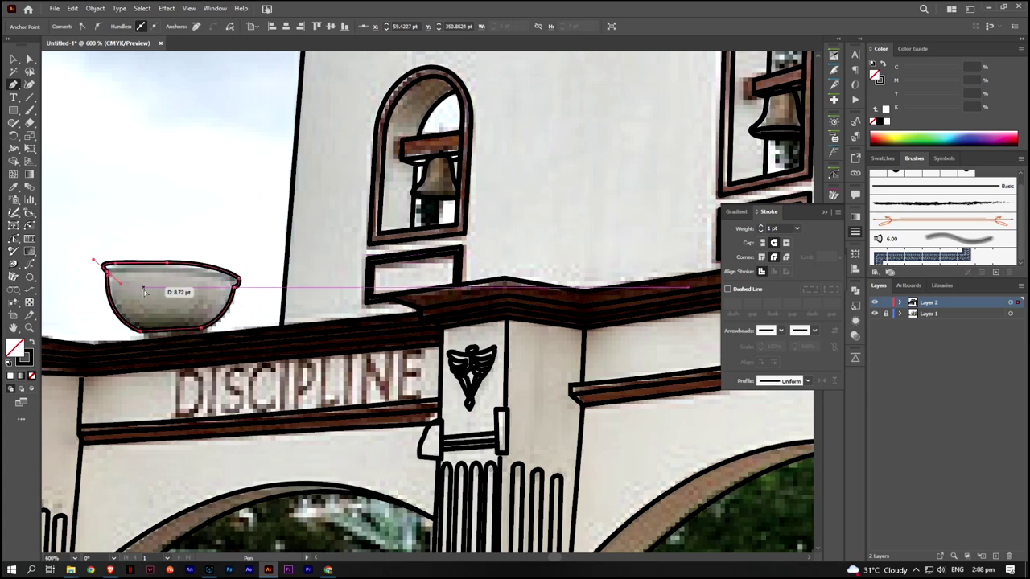
click(115, 274)
mouse_move(232, 280)
mouse_down()
mouse_move(276, 303)
mouse_move(227, 266)
mouse_up()
ctrl+click(161, 140)
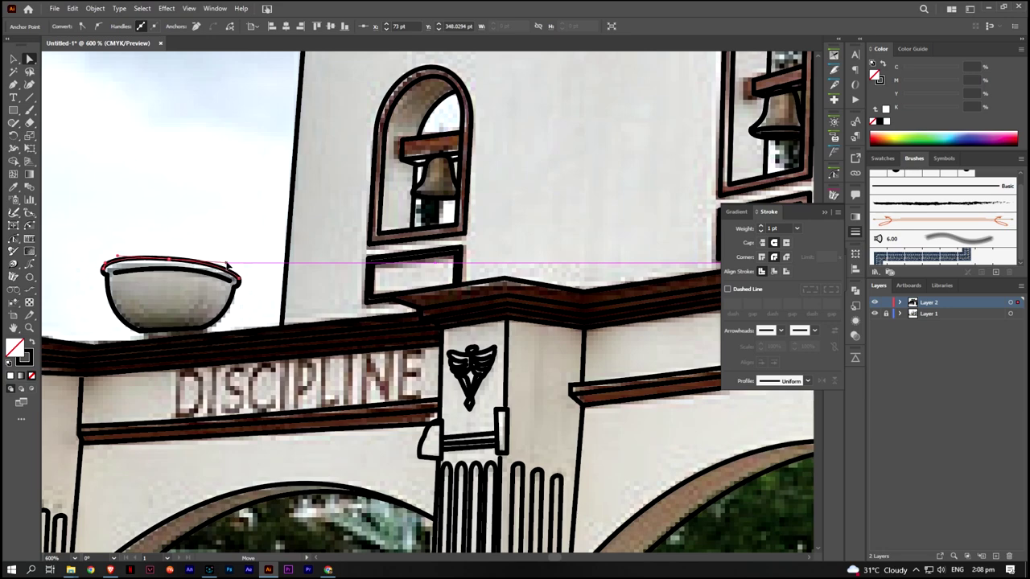
ctrl+click(257, 241)
scroll(149, 374, up, 2)
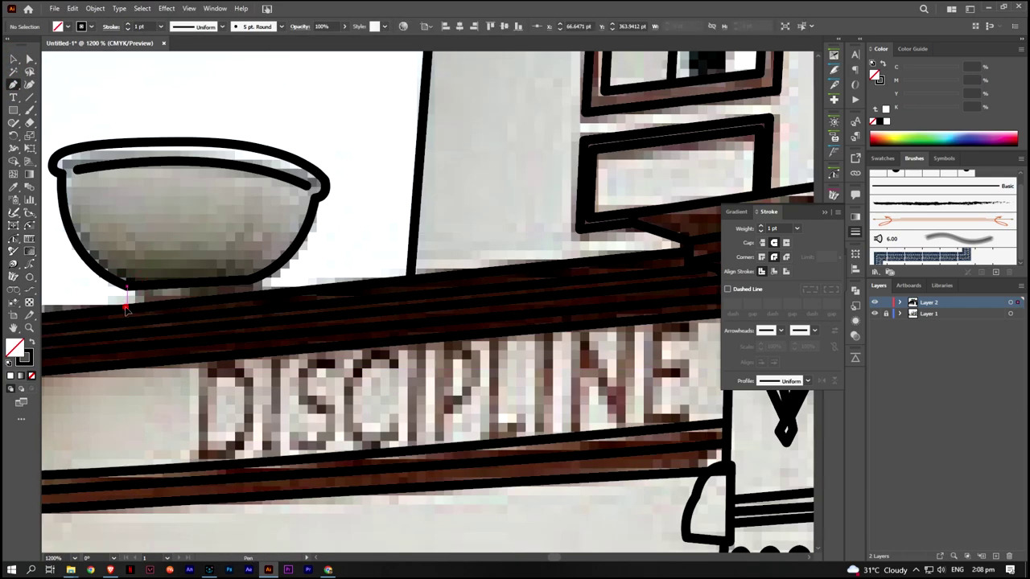
Trace the urn's base block and select the bowl outline
click(126, 307)
click(245, 296)
click(248, 268)
click(126, 286)
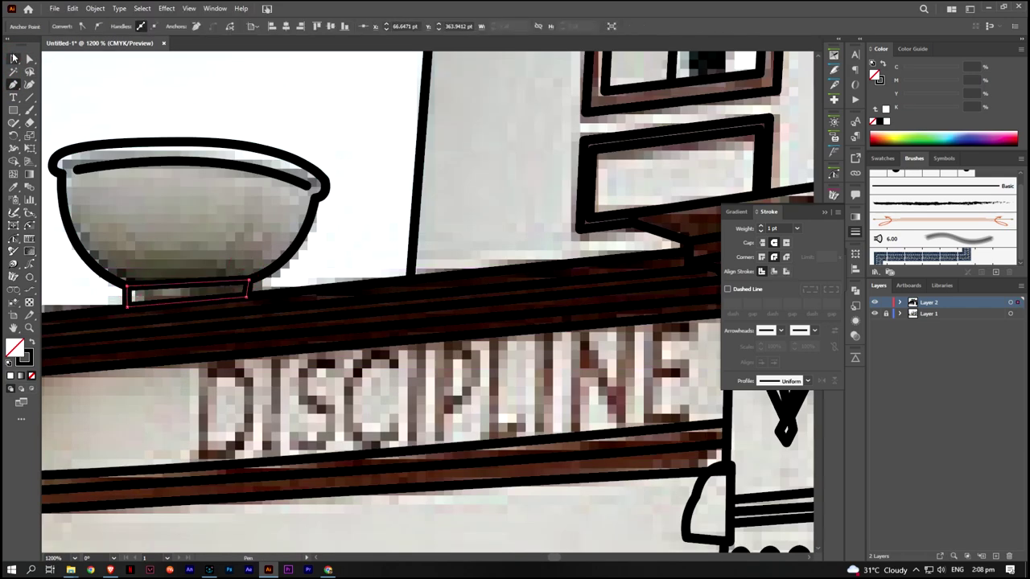
ctrl+click(118, 277)
scroll(132, 276, down, 3)
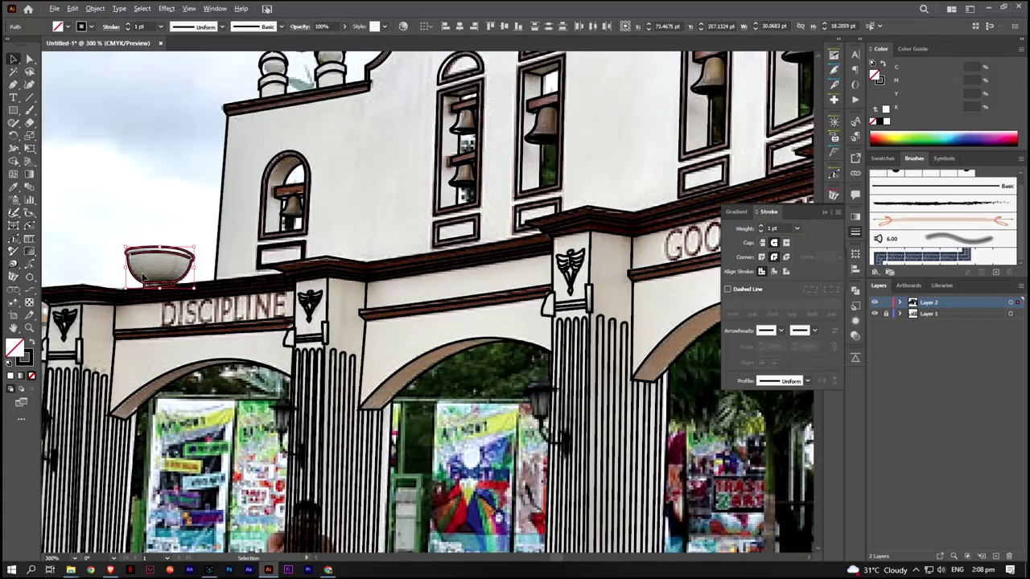
scroll(138, 271, down, 2)
Place the bowl atop the right pillar and widen it to match the photo's urn
scroll(138, 271, down, 1)
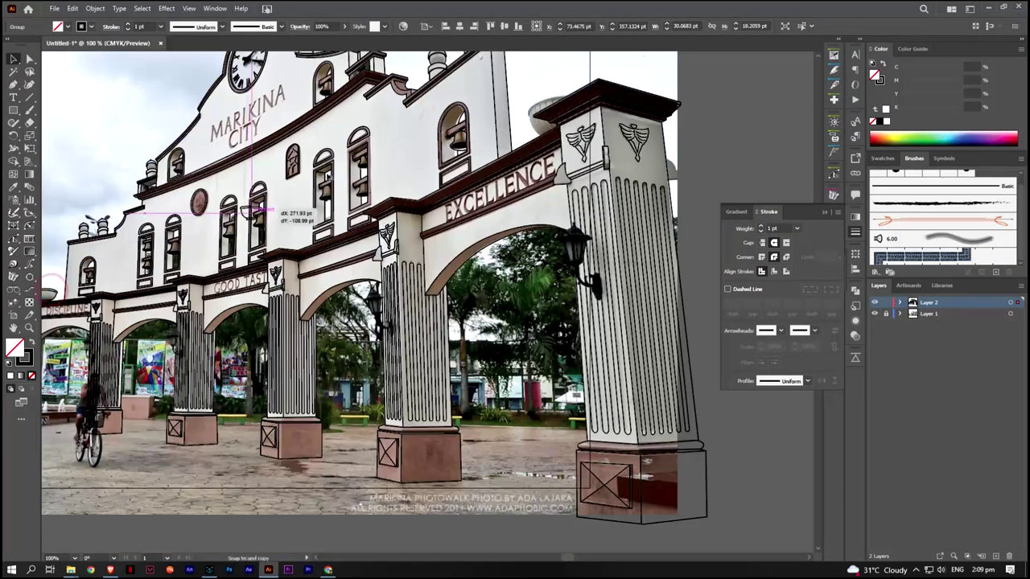
mouse_move(55, 290)
mouse_down()
mouse_move(531, 113)
mouse_move(599, 148)
mouse_move(626, 144)
mouse_up()
scroll(619, 145, up, 1)
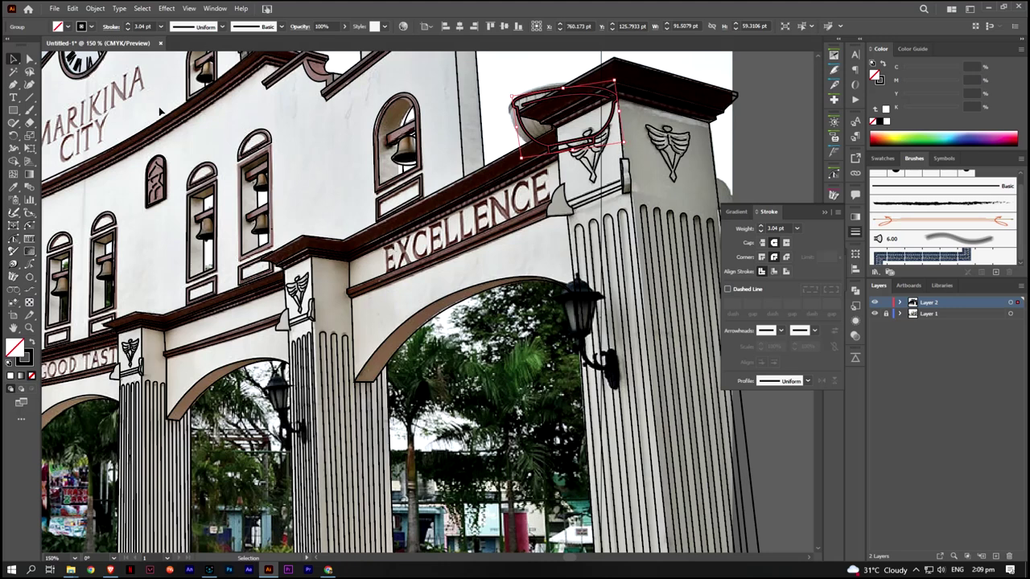
drag(617, 95, 620, 98)
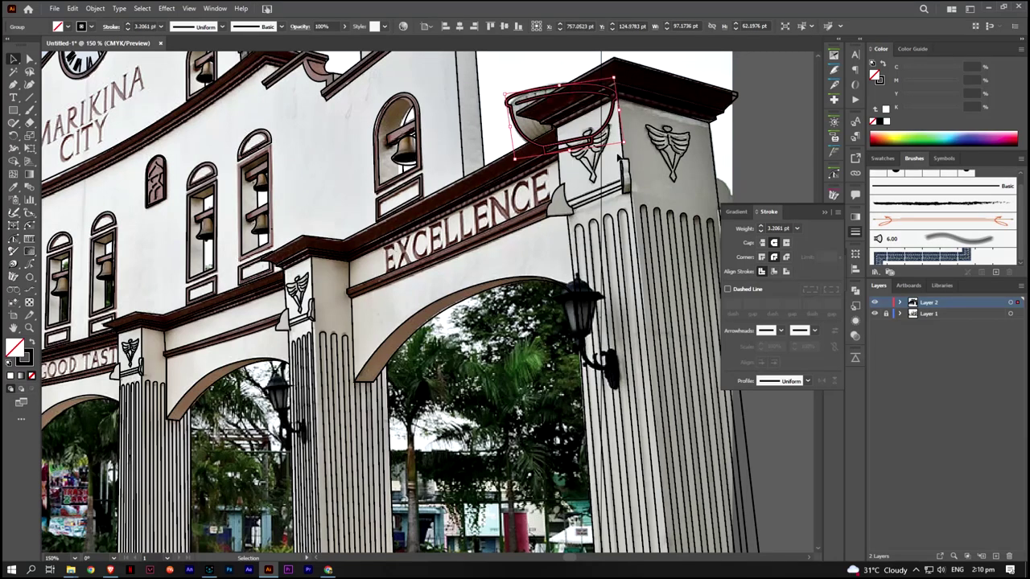
Select all outlines, switch to Shape Builder, and toggle the photo layer off and on
key(ctrl+a)
click(16, 162)
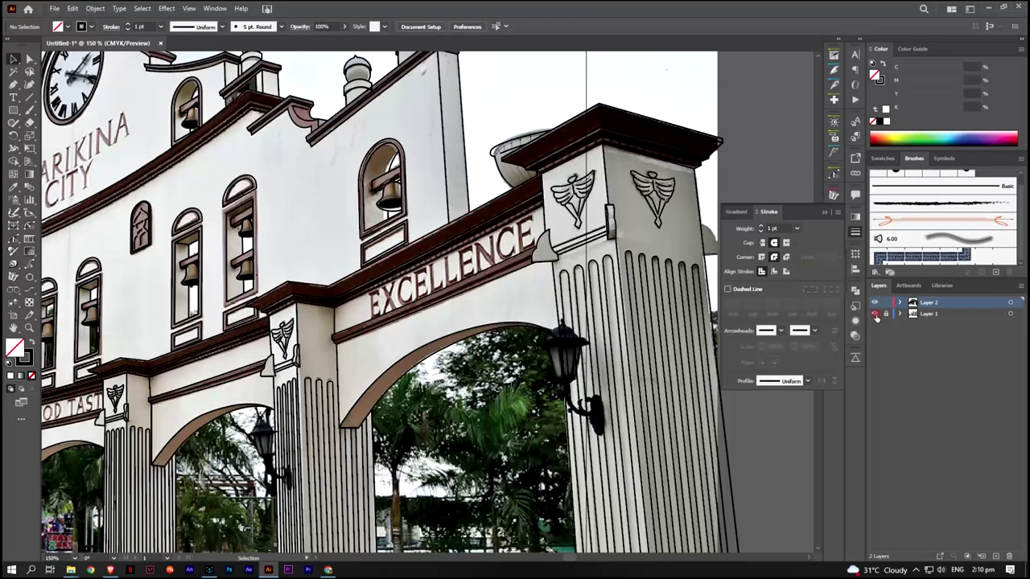
click(875, 313)
click(875, 313)
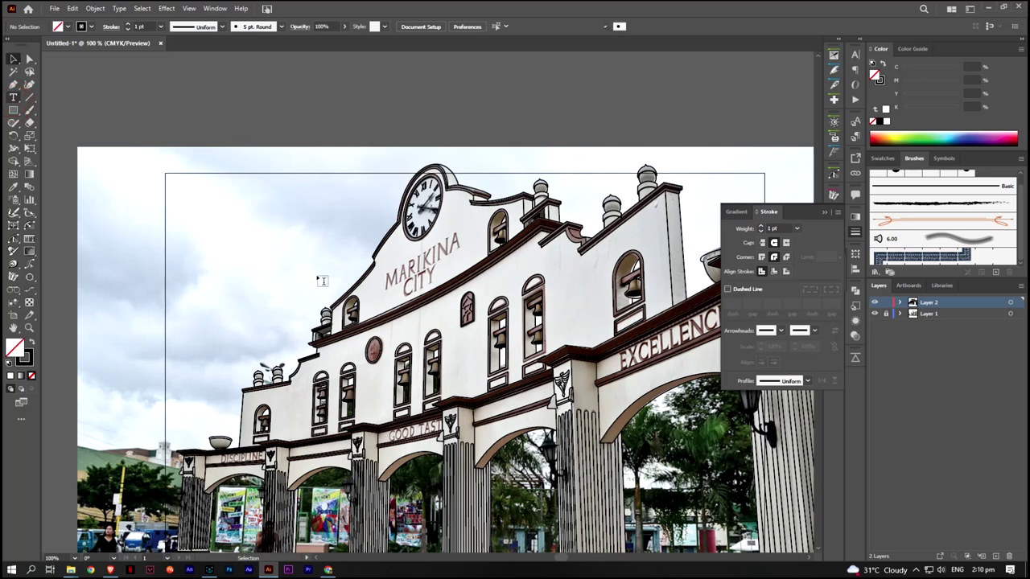
Create point text reading MARIKINA CITY above the photo and enlarge it
click(220, 122)
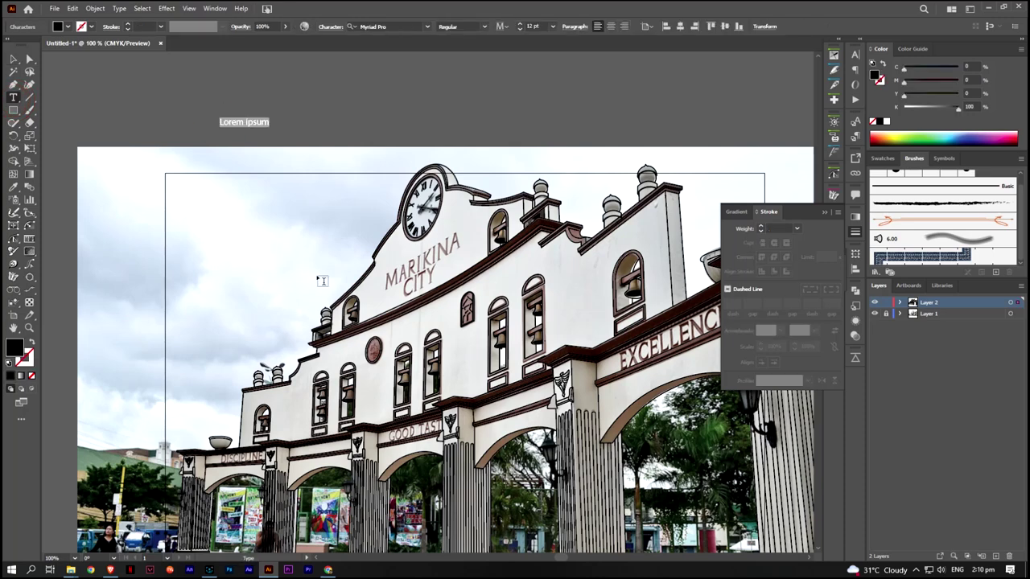
key(Escape)
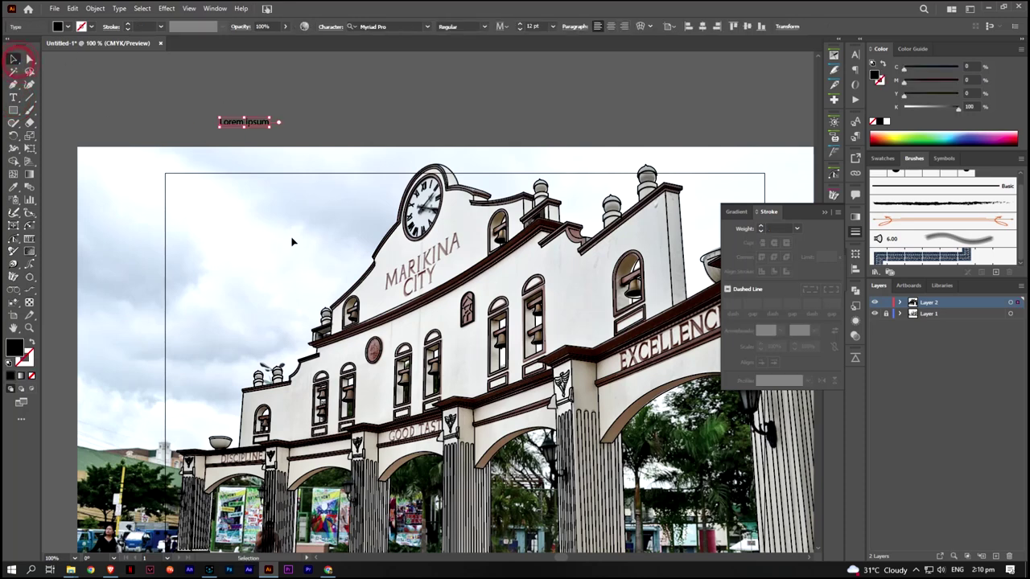
double_click(192, 108)
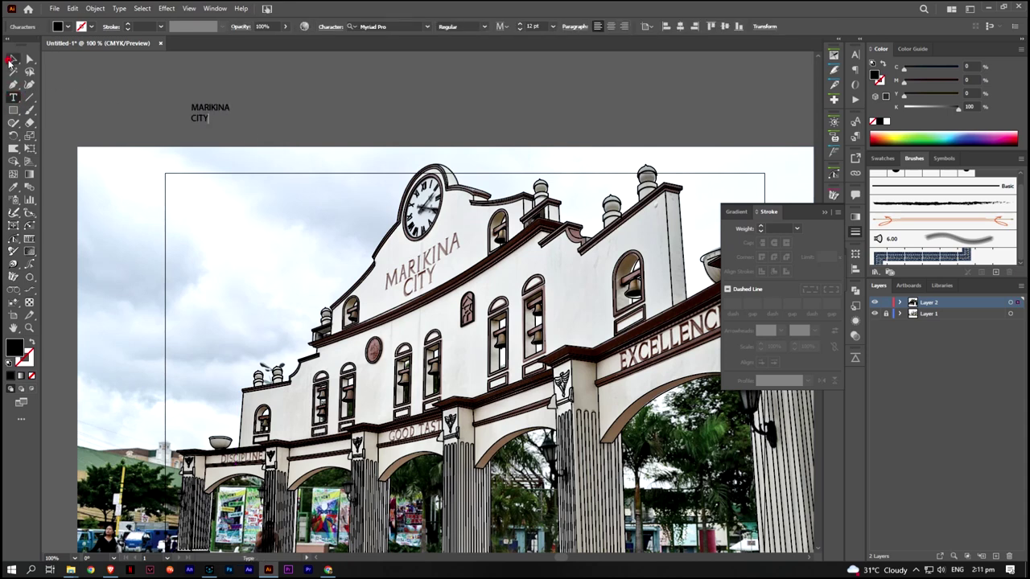
drag(211, 124, 343, 182)
Search fonts for 'celtic' and 'roman', then browse the full list for Albertus Bold
click(395, 27)
text(celtic)
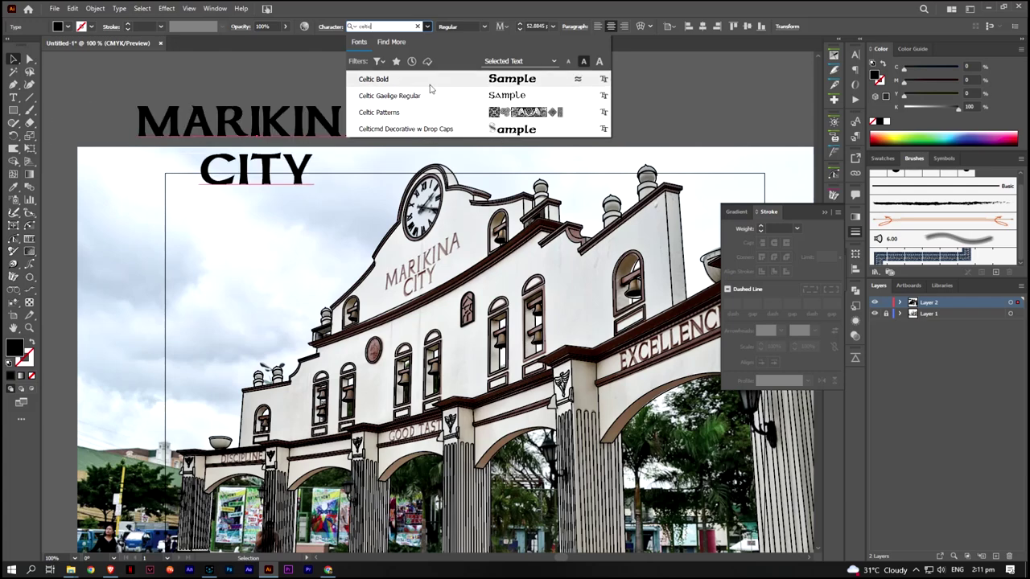
double_click(377, 25)
text(roman)
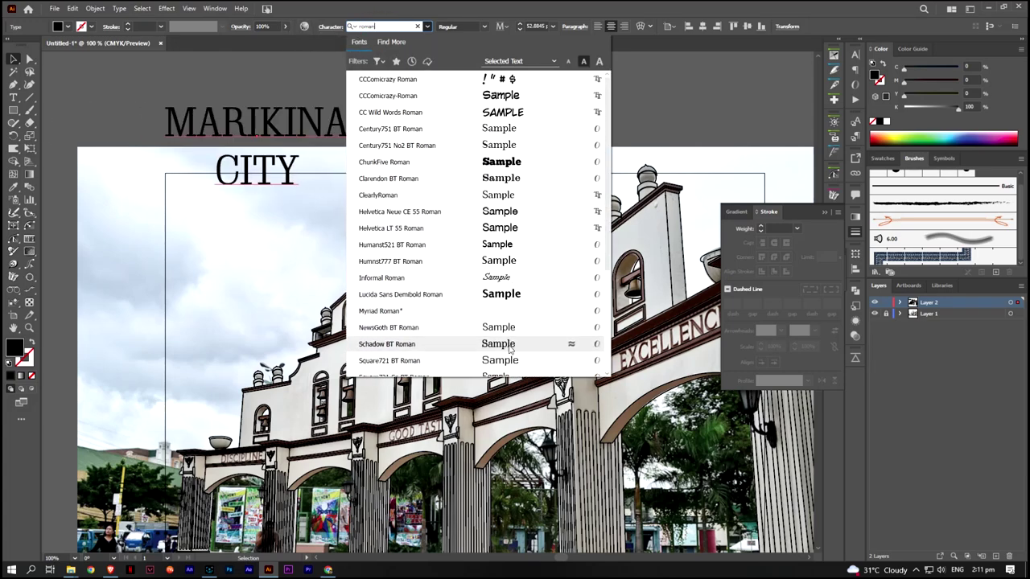
scroll(512, 356, down, 3)
scroll(511, 356, down, 2)
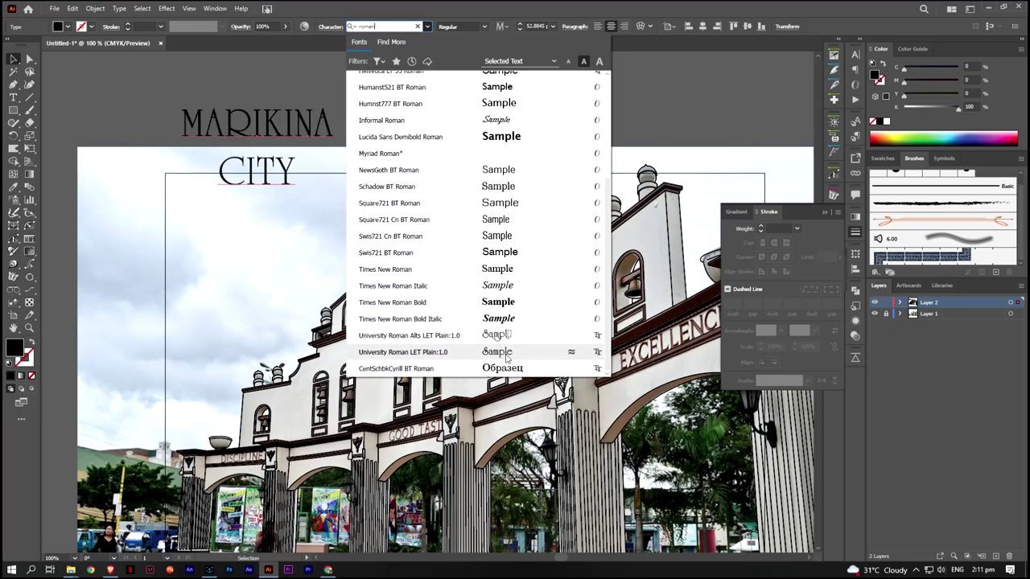
key(BackSpace)
scroll(440, 290, down, 3)
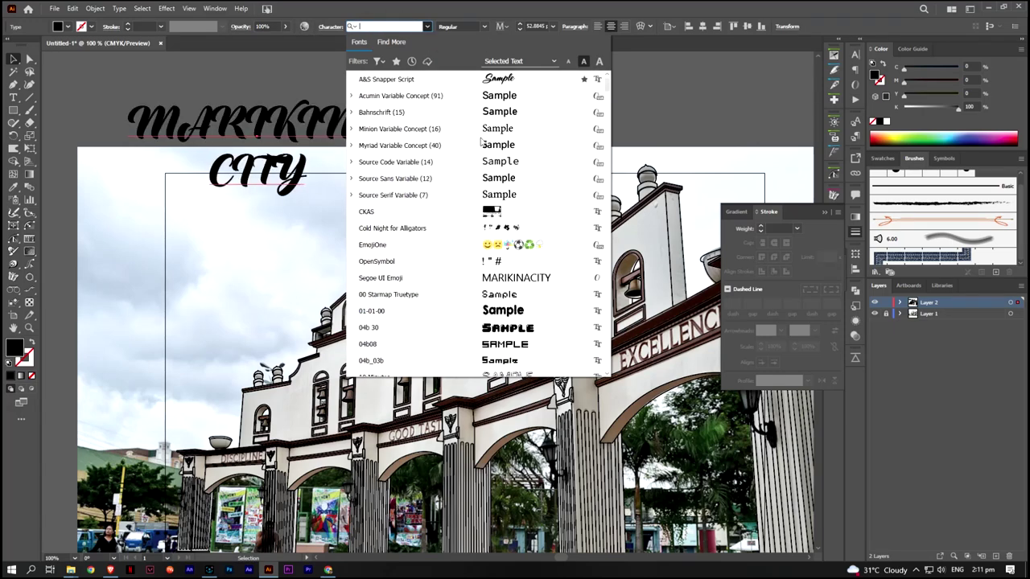
scroll(440, 303, down, 2)
scroll(440, 302, down, 3)
scroll(471, 306, down, 3)
scroll(466, 301, down, 3)
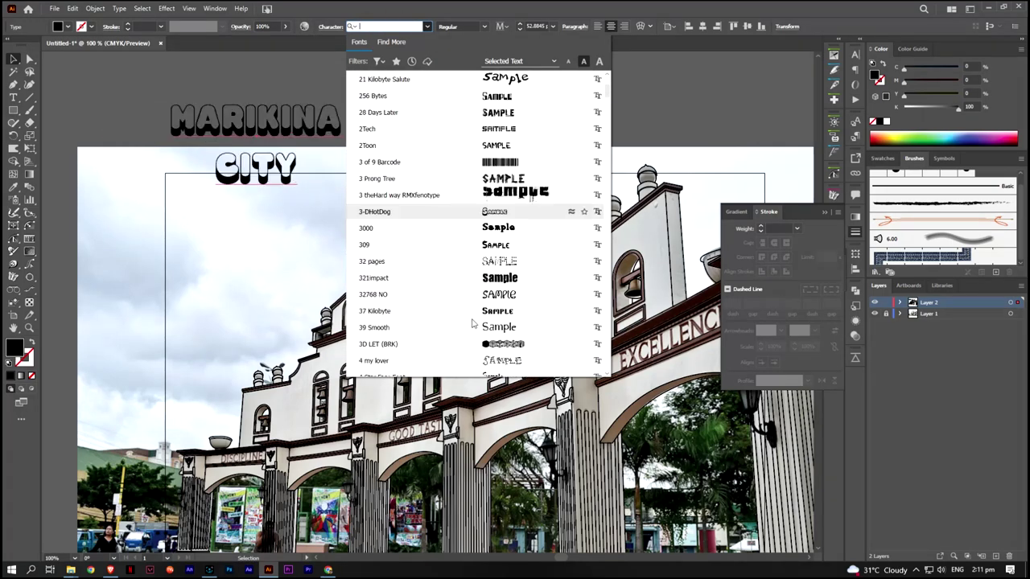
scroll(471, 319, down, 3)
scroll(472, 296, down, 3)
scroll(472, 296, down, 3)
scroll(473, 296, down, 3)
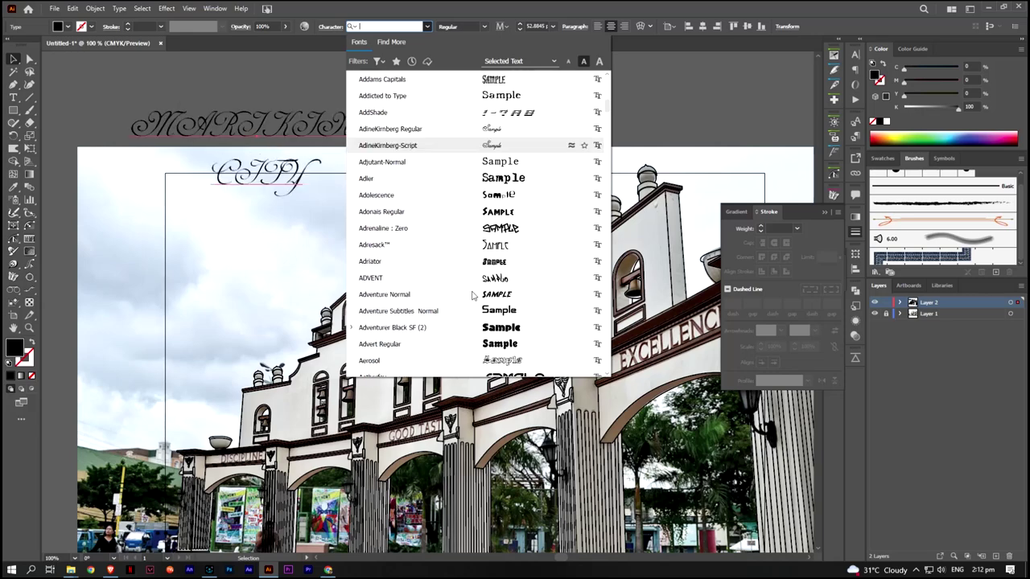
scroll(472, 296, down, 3)
scroll(472, 296, down, 5)
Apply Albertus Bold, shrink MARIKINA CITY to about 22 pt, and show the perspective grid
click(463, 229)
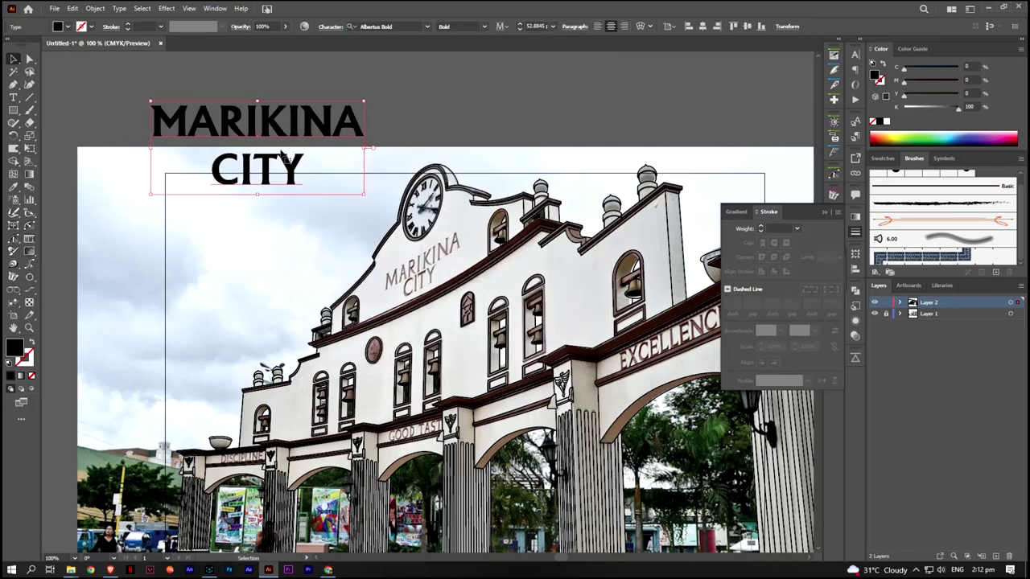
mouse_move(366, 159)
mouse_down()
mouse_move(527, 266)
mouse_move(315, 180)
mouse_up()
click(30, 161)
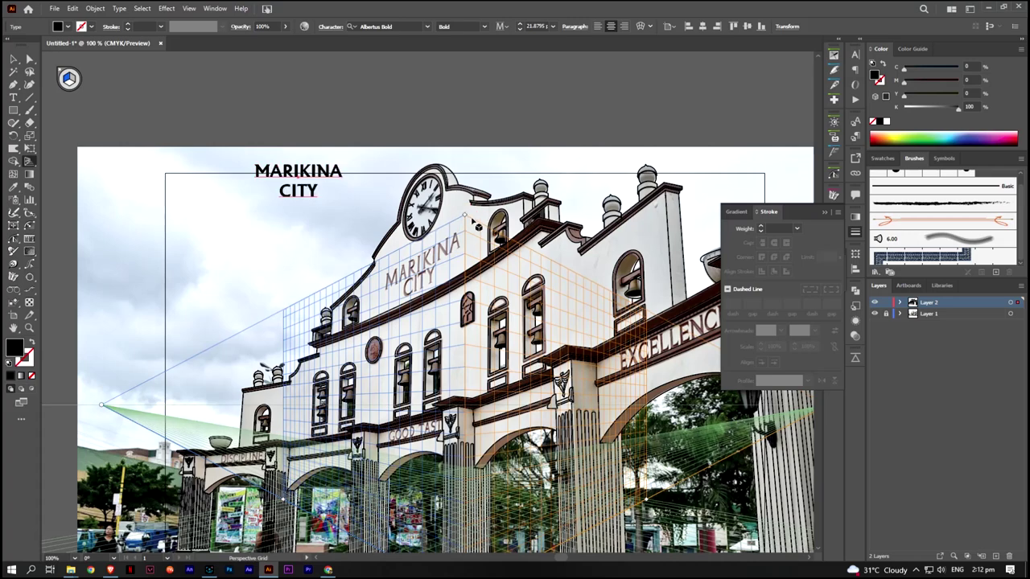
Drag a copy of the text onto the facade and attach it to the perspective plane
scroll(419, 403, down, 2)
click(69, 78)
key(v)
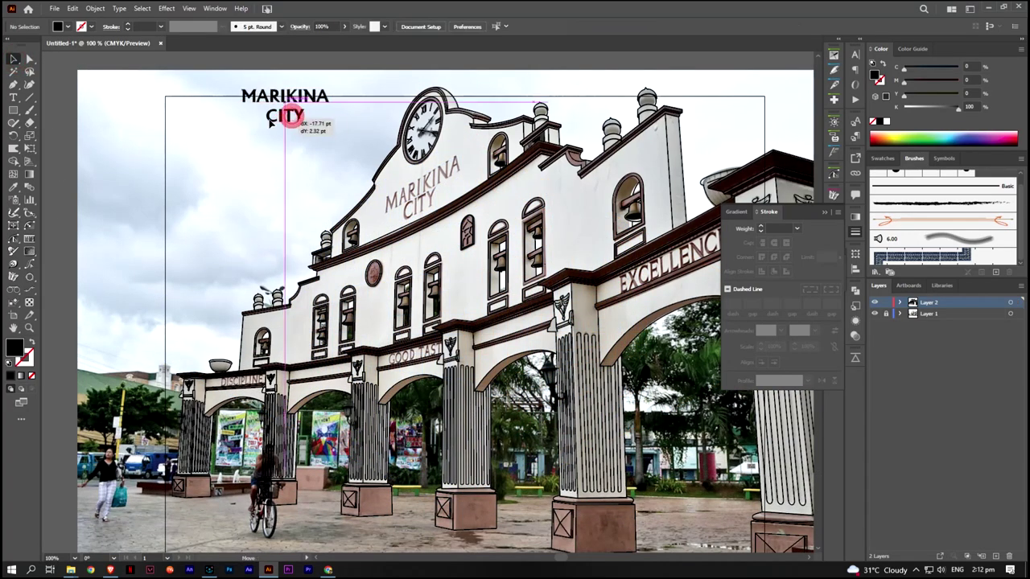
mouse_move(360, 131)
mouse_down()
mouse_move(338, 134)
mouse_move(397, 192)
mouse_move(460, 189)
mouse_up()
key(shift+v)
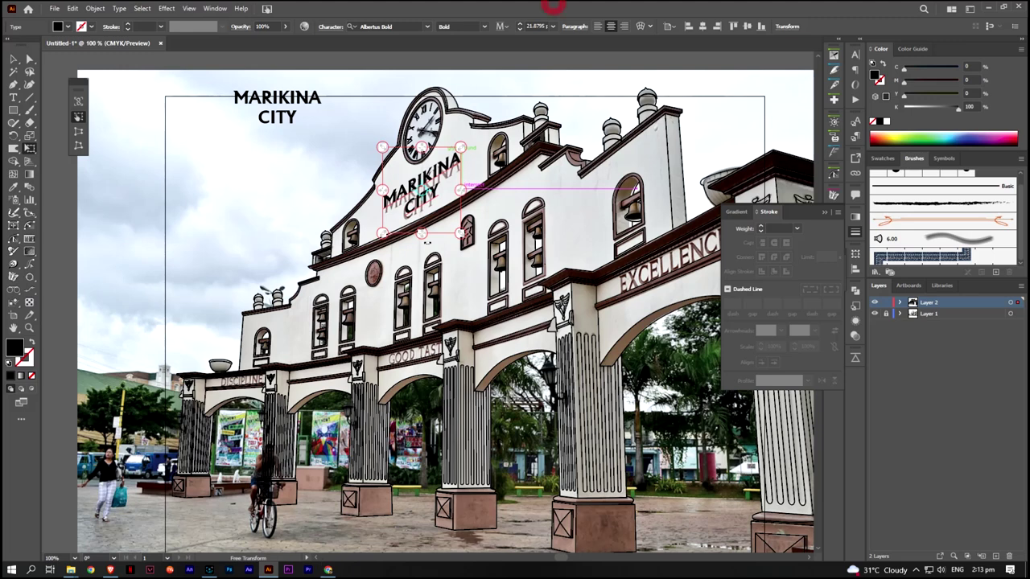
Retype the copied MARIKINA CITY text as DISCIPLINE
key(t)
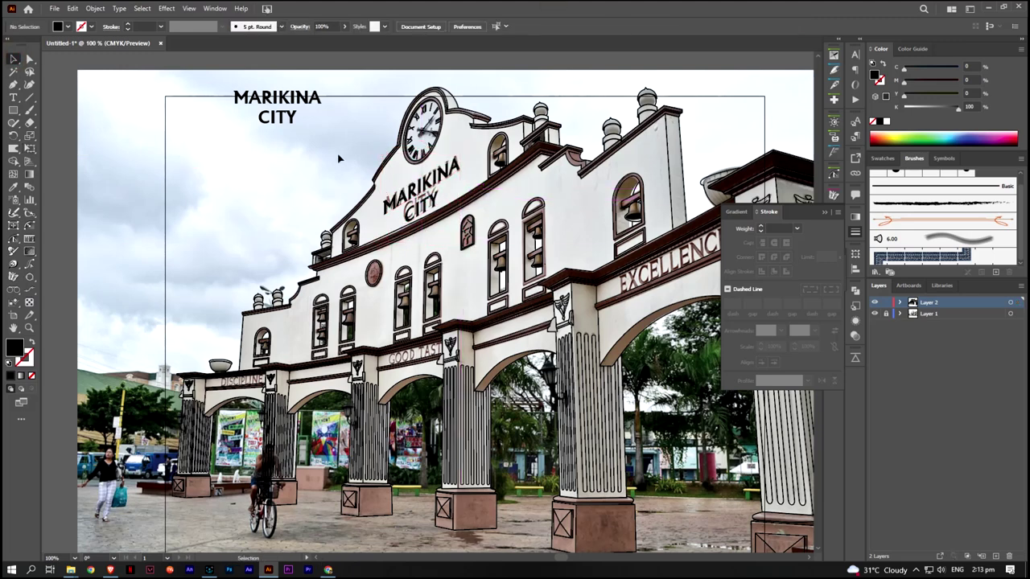
click(273, 98)
key(ctrl+a)
text(DIS)
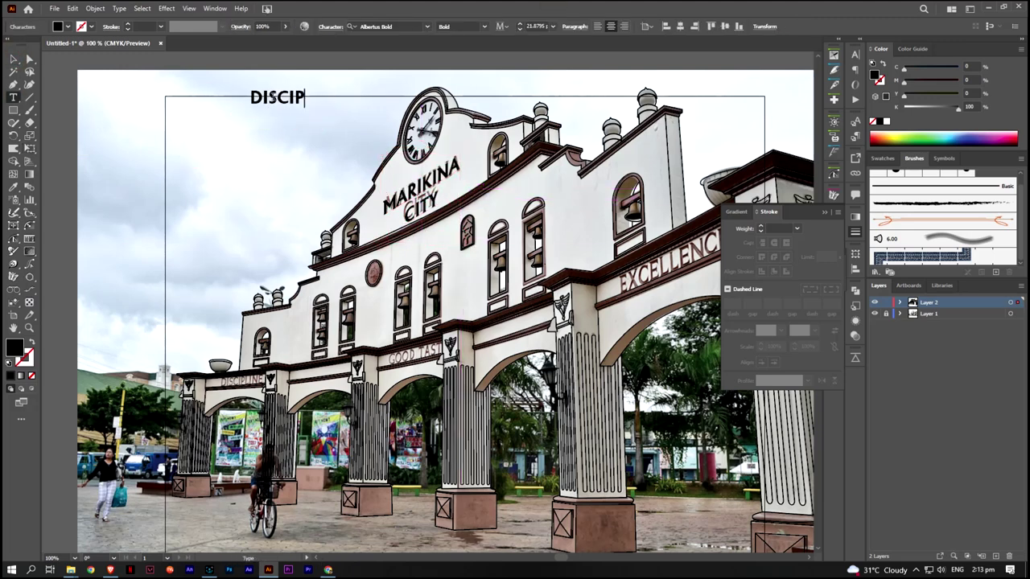
key(Escape)
Place a DISCIPLINE copy over the sign lettering and narrow it to fit
mouse_move(273, 97)
mouse_down()
mouse_move(246, 172)
mouse_move(247, 242)
mouse_up()
scroll(268, 355, up, 5)
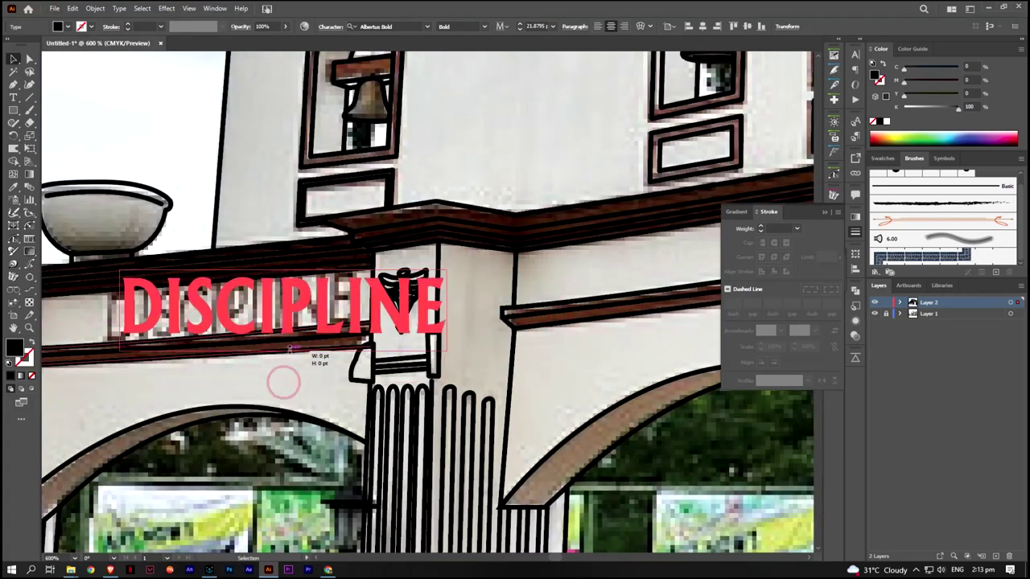
drag(267, 355, 266, 319)
key(e)
drag(418, 309, 357, 309)
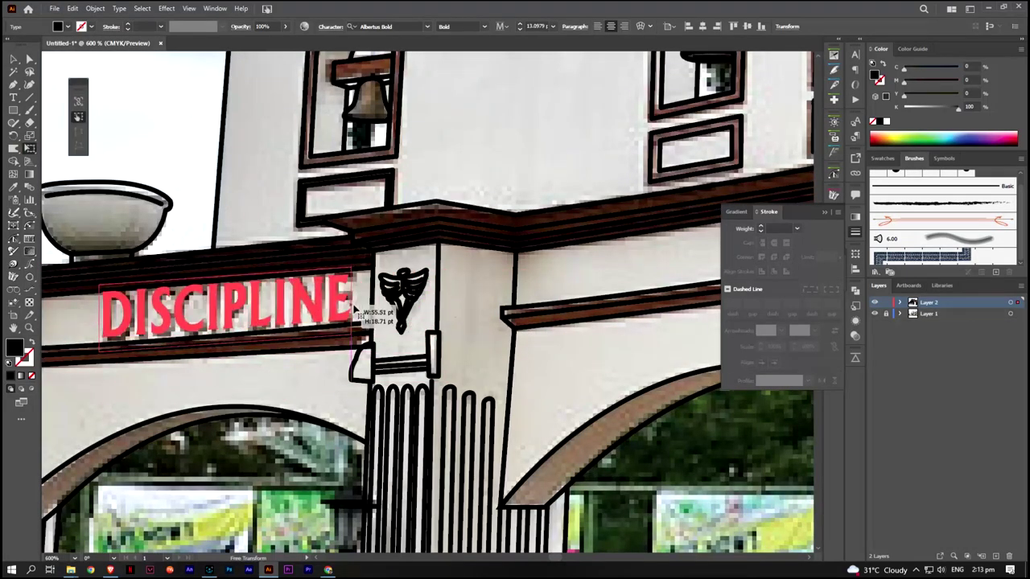
scroll(241, 282, down, 4)
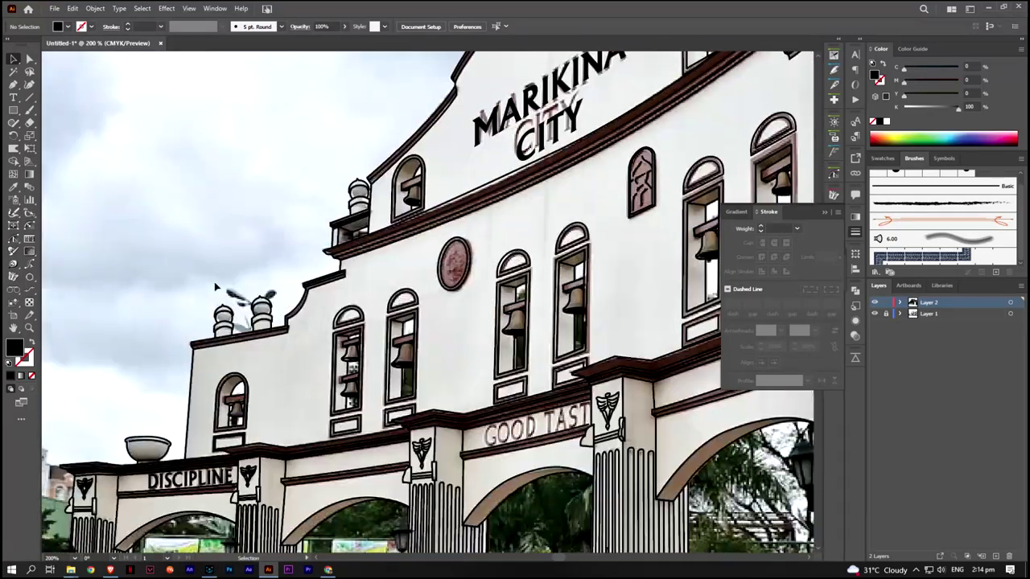
Retype a copy as GOOD TAST and drag it onto its sign
key(t)
click(198, 78)
key(ctrl+a)
text(GO)
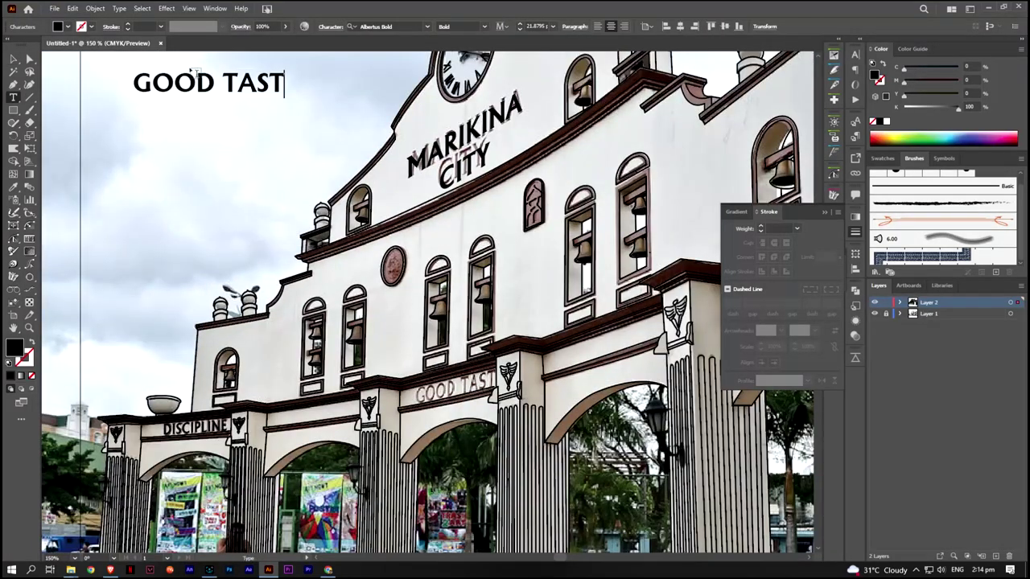
mouse_move(193, 80)
mouse_down()
mouse_move(469, 384)
mouse_move(511, 393)
mouse_up()
Perspective-distort the GOOD TAST copy to match the sign's angle
click(29, 148)
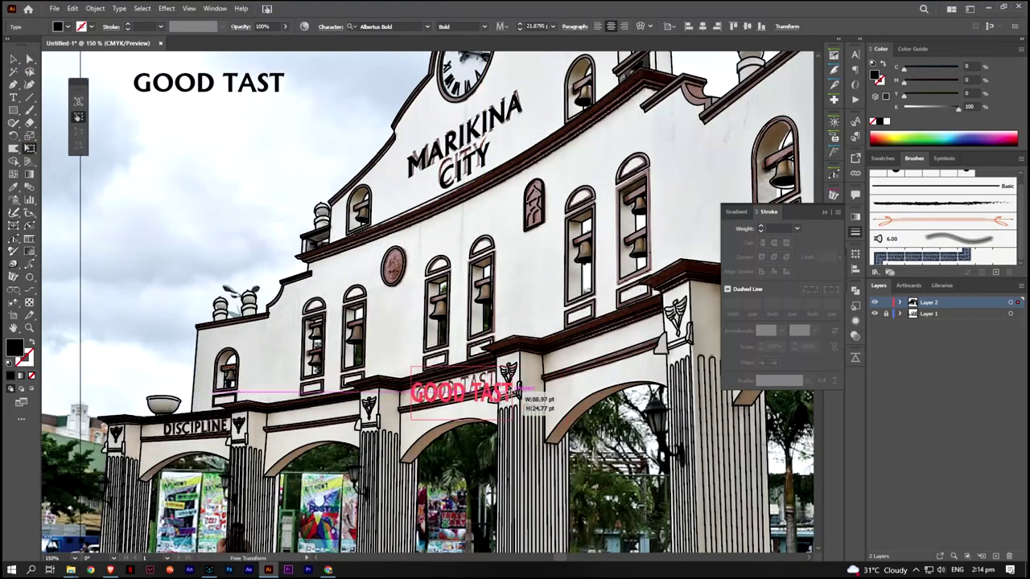
key(ctrl+plus)
key(ctrl+plus)
key(ctrl+plus)
drag(363, 371, 359, 336)
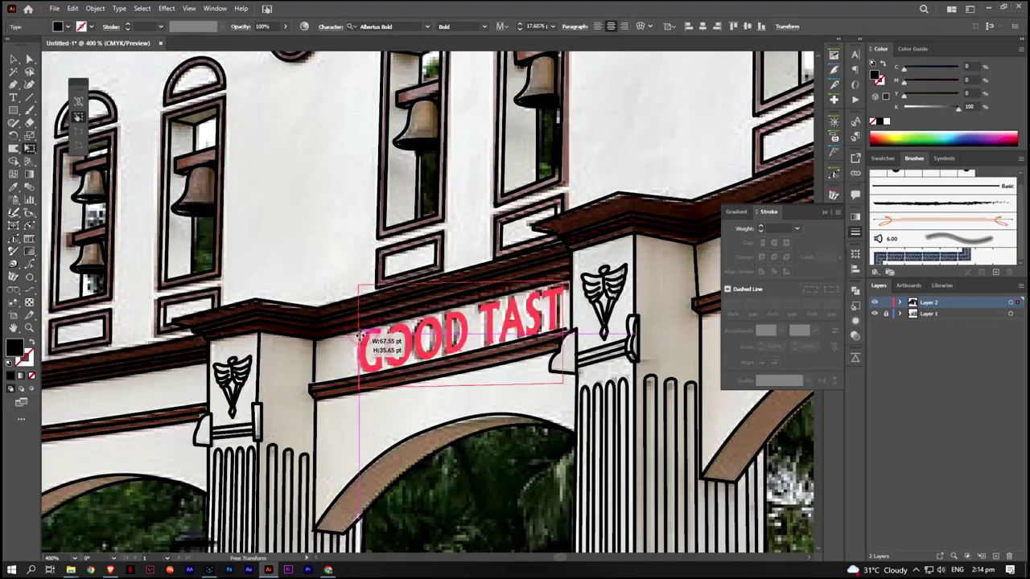
key(ctrl+1)
key(v)
Change the original GOOD TAST text into EXCELLENCE
click(120, 100)
key(ctrl+minus)
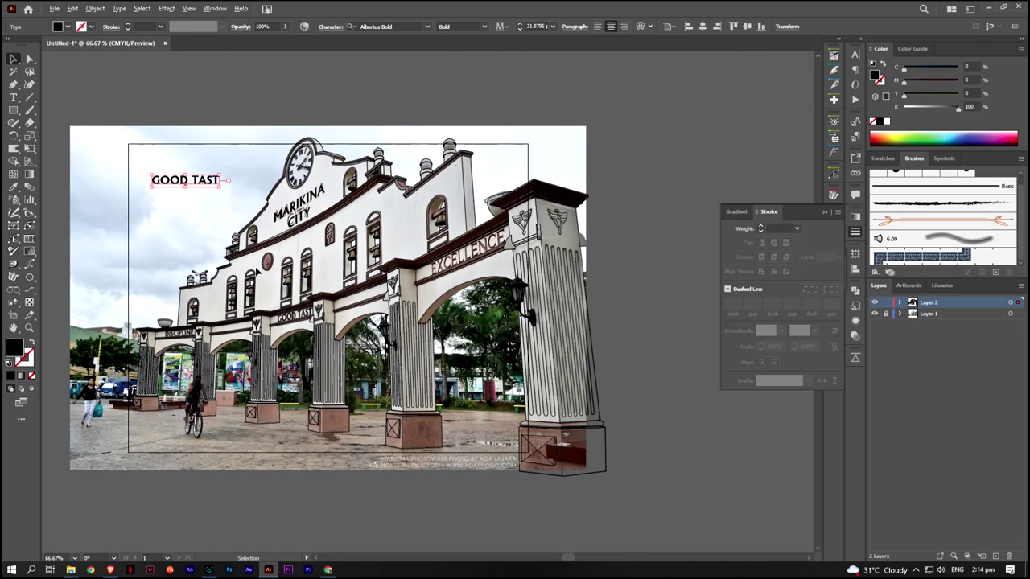
double_click(175, 181)
text(EXCELLENCE)
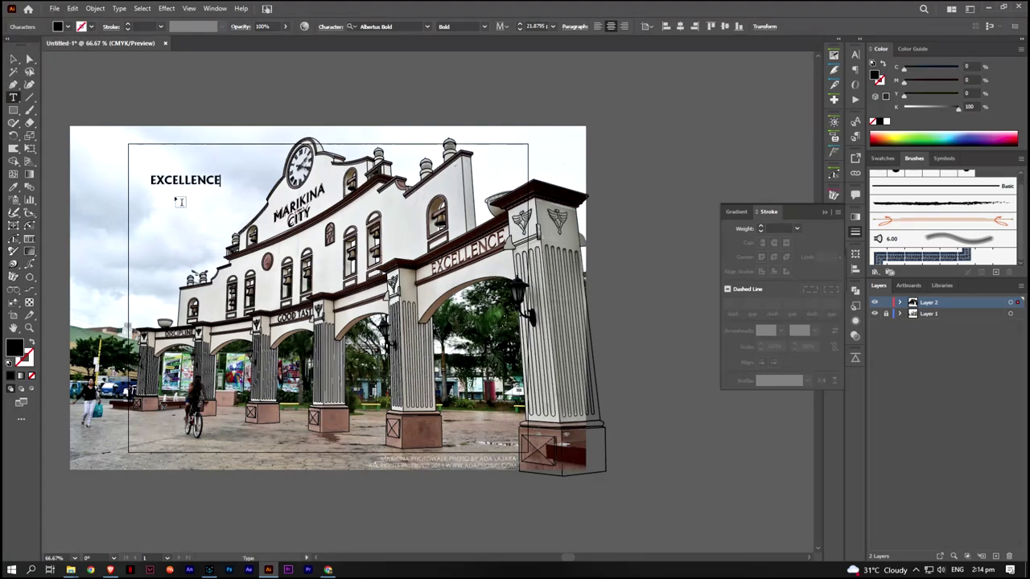
key(Escape)
Move an EXCELLENCE copy onto the arch and skew it upward along the slant
scroll(211, 213, up, 2)
scroll(210, 213, right, 5)
drag(129, 255, 391, 327)
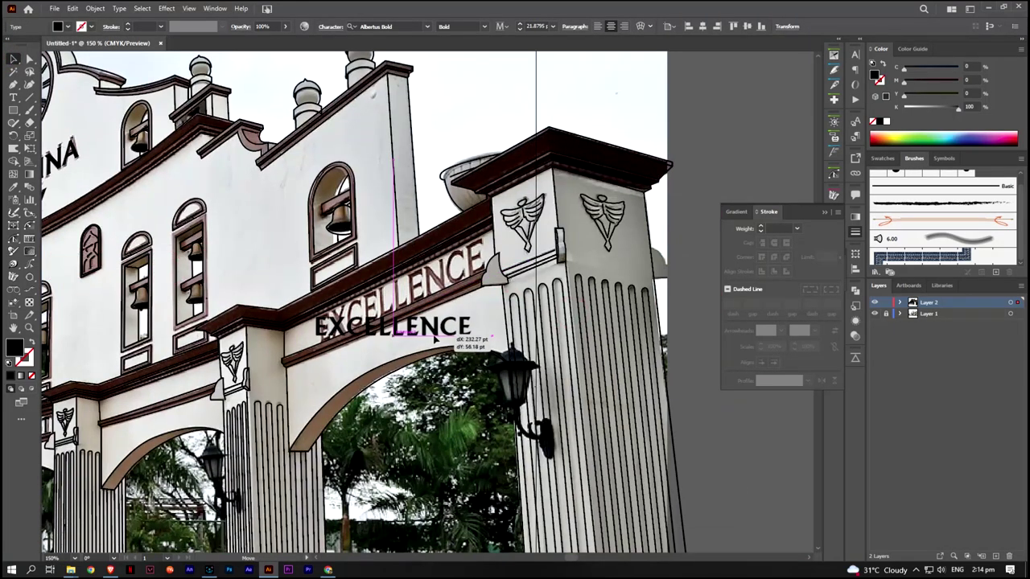
key(e)
drag(473, 328, 484, 268)
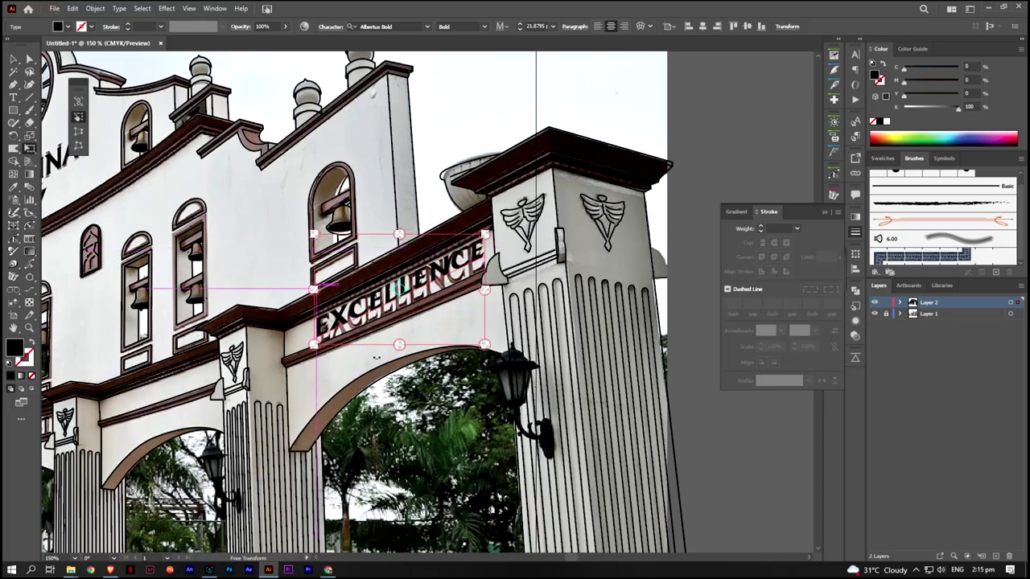
mouse_move(314, 292)
mouse_down()
mouse_move(486, 354)
mouse_move(479, 302)
mouse_up()
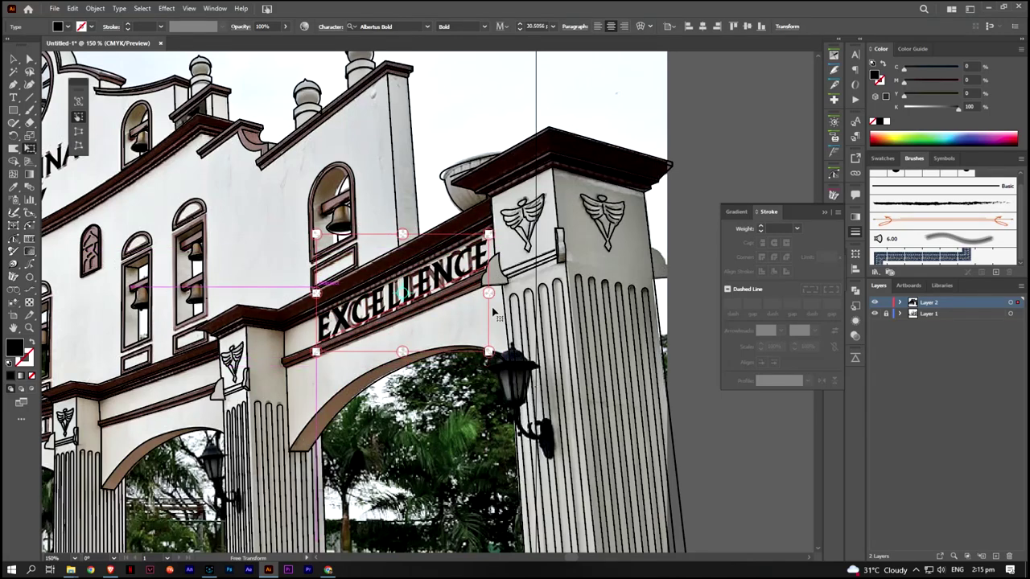
Trace the wall lantern's outer outline as a closed Pen path
key(v)
click(443, 98)
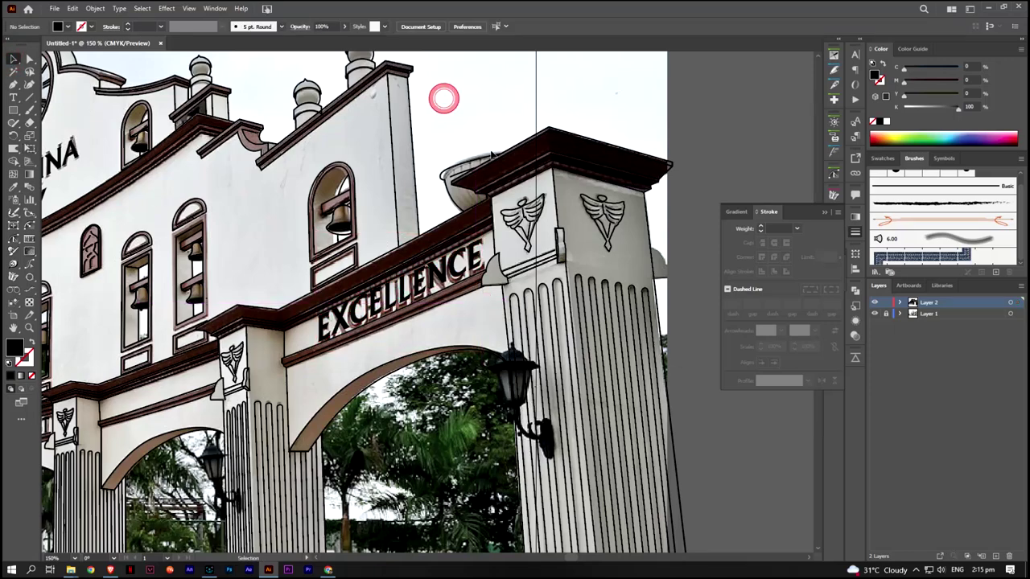
scroll(491, 406, up, 3)
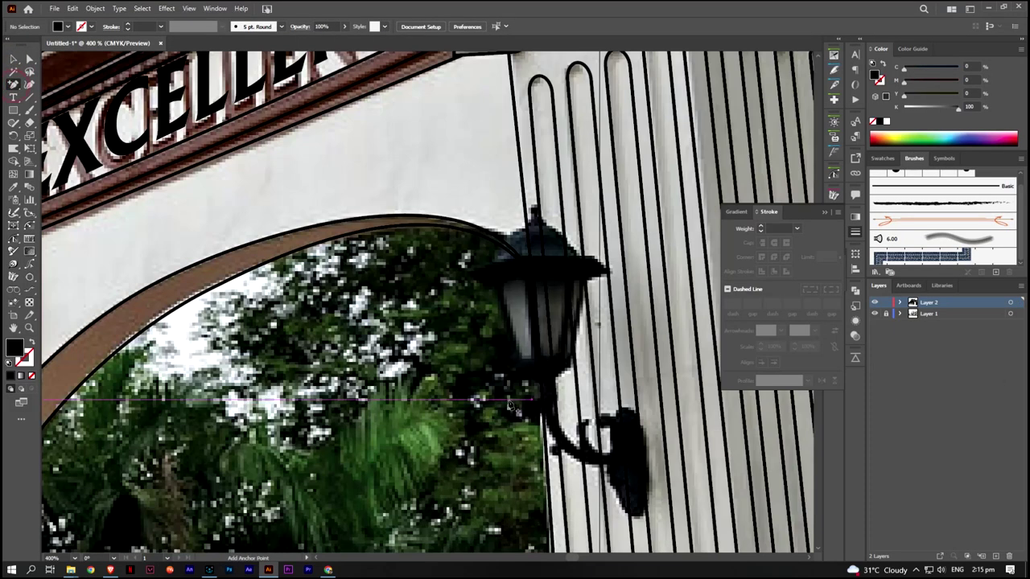
click(487, 288)
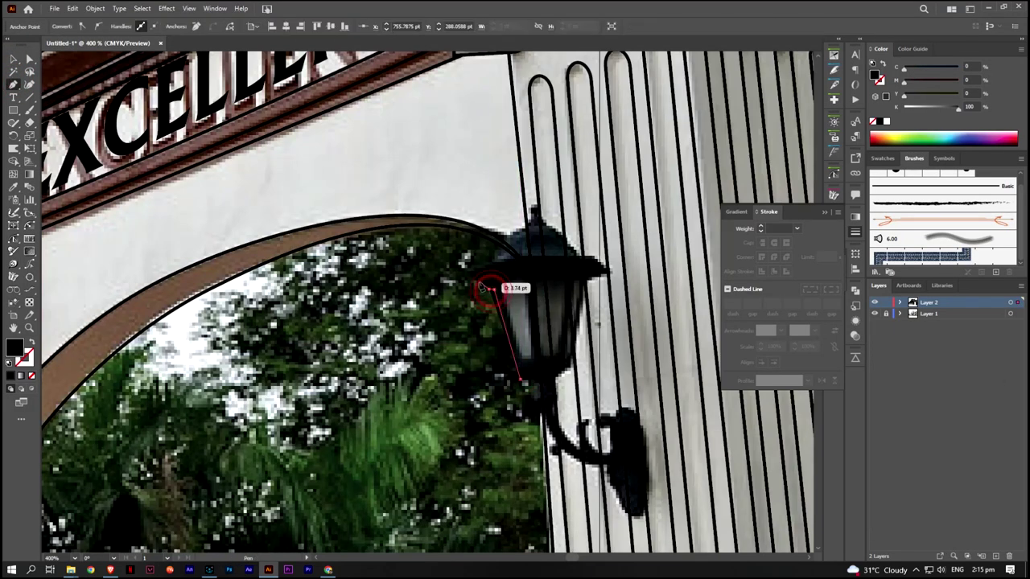
drag(529, 231, 532, 215)
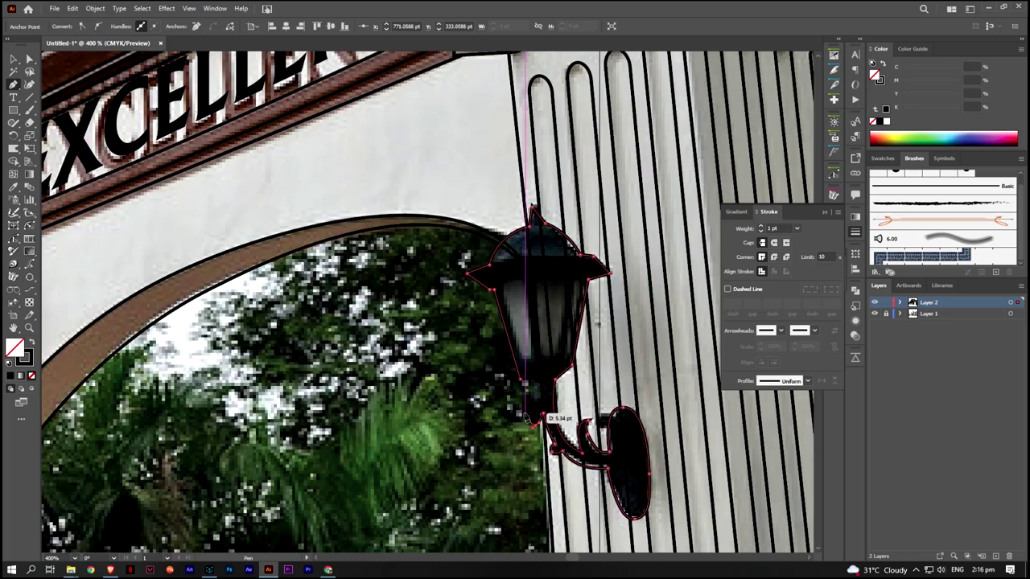
drag(535, 403, 541, 387)
click(521, 382)
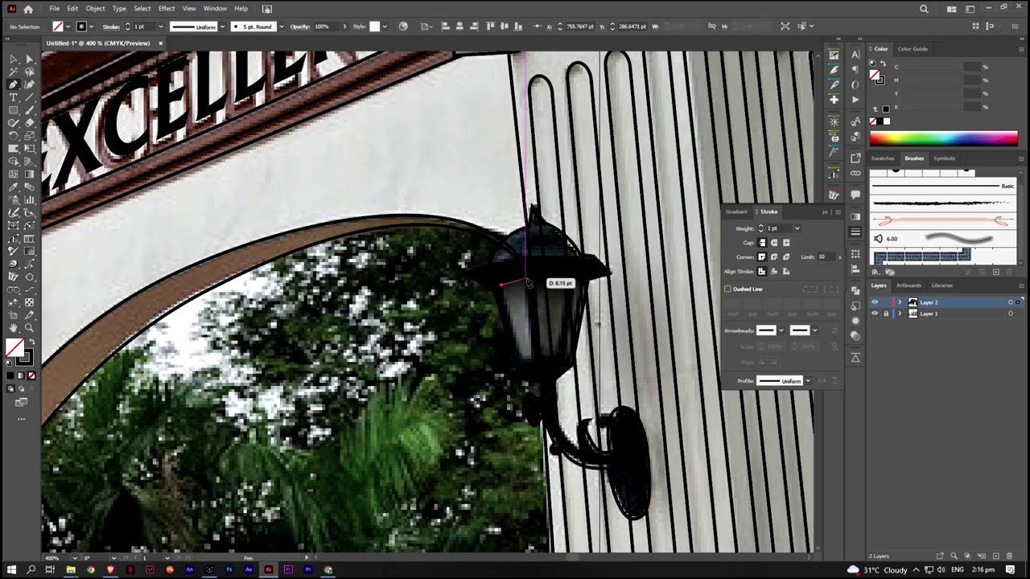
Trace the lantern's glass panels and curved top rim
click(535, 279)
click(567, 280)
drag(549, 354, 550, 359)
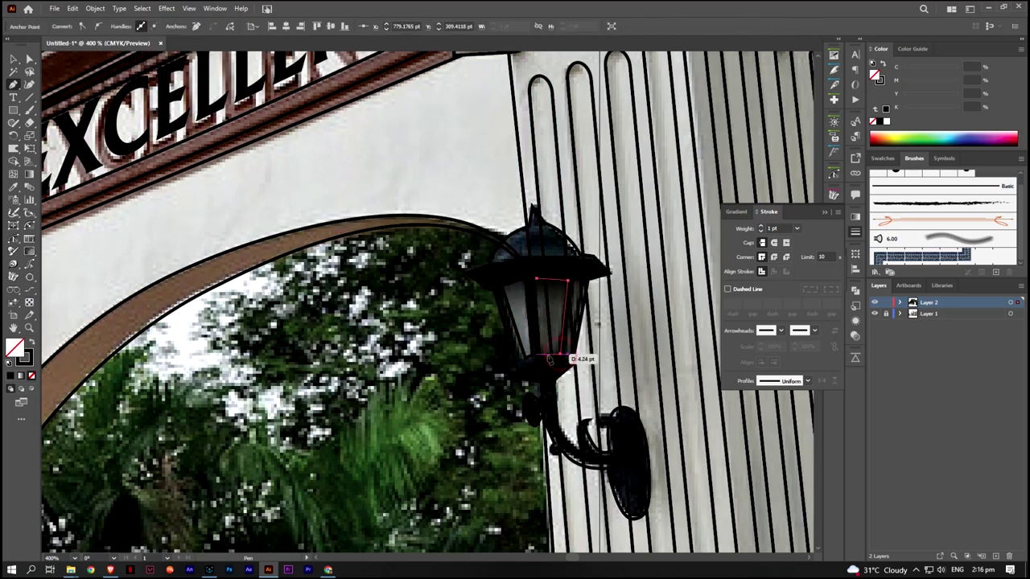
click(582, 282)
click(571, 354)
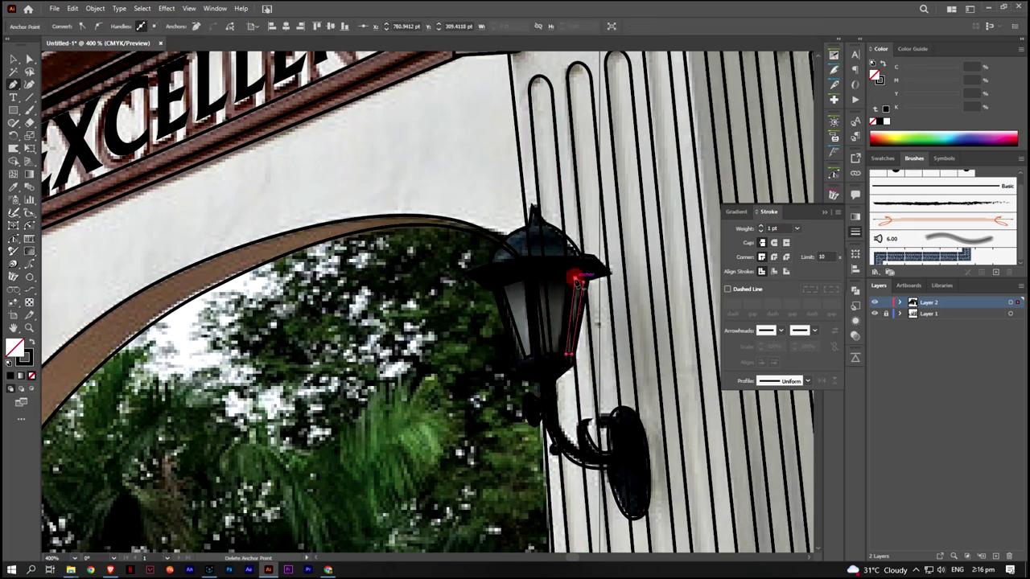
click(491, 260)
drag(579, 251, 139, 143)
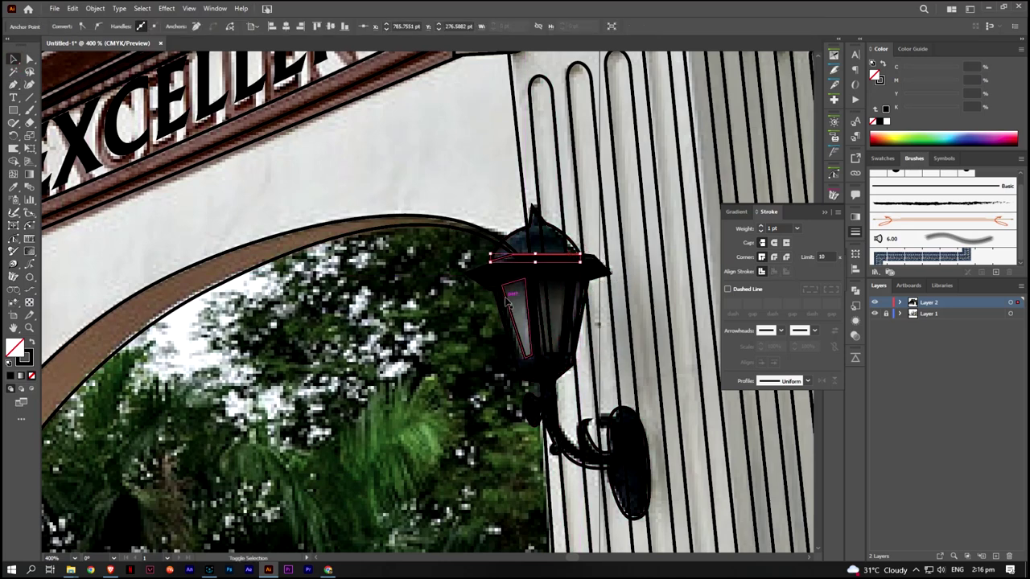
Group the lantern paths and fill its glass panels and top rim white
key(ctrl+a)
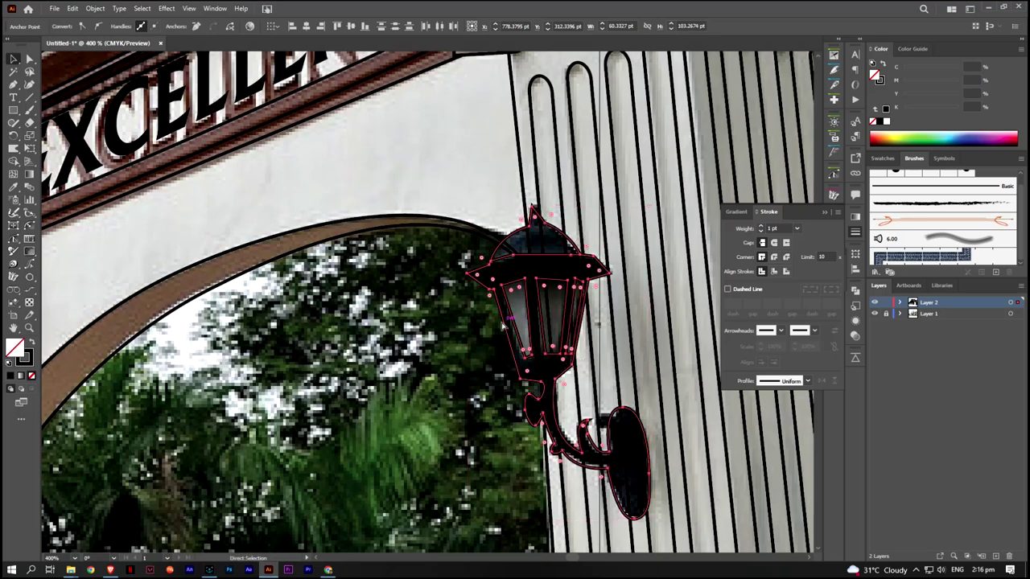
key(v)
double_click(508, 263)
click(30, 60)
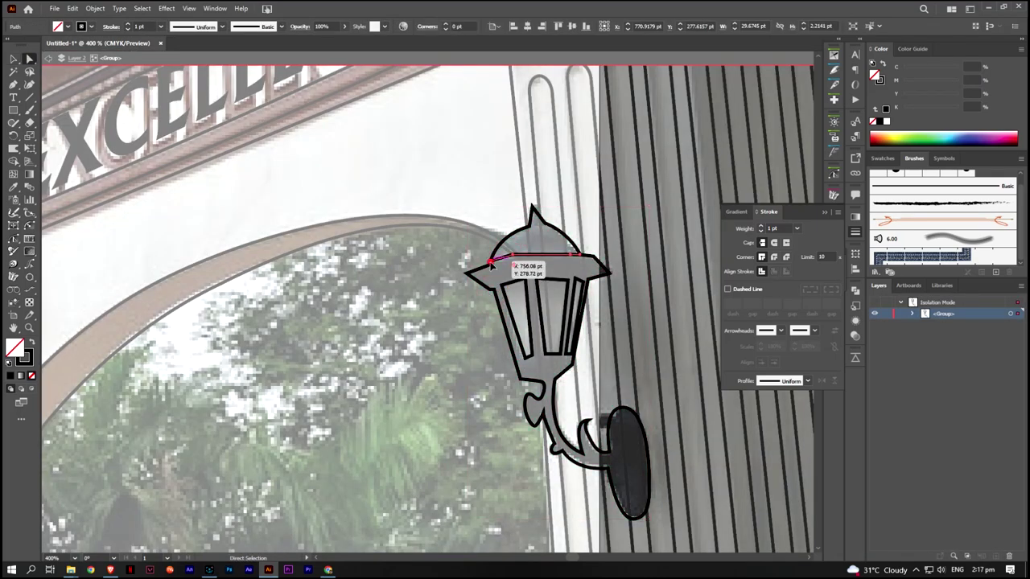
click(514, 256)
click(571, 309)
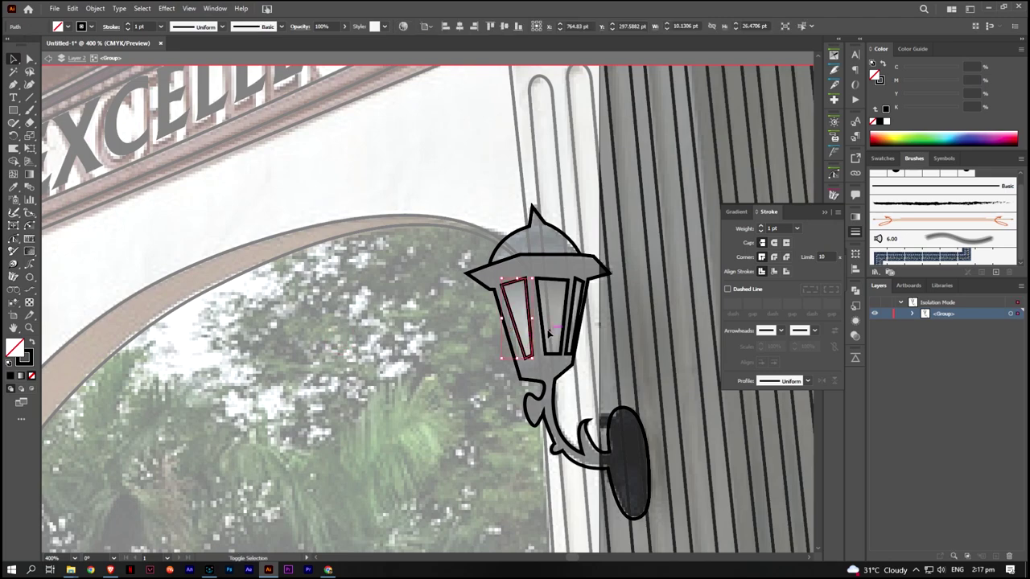
click(555, 257)
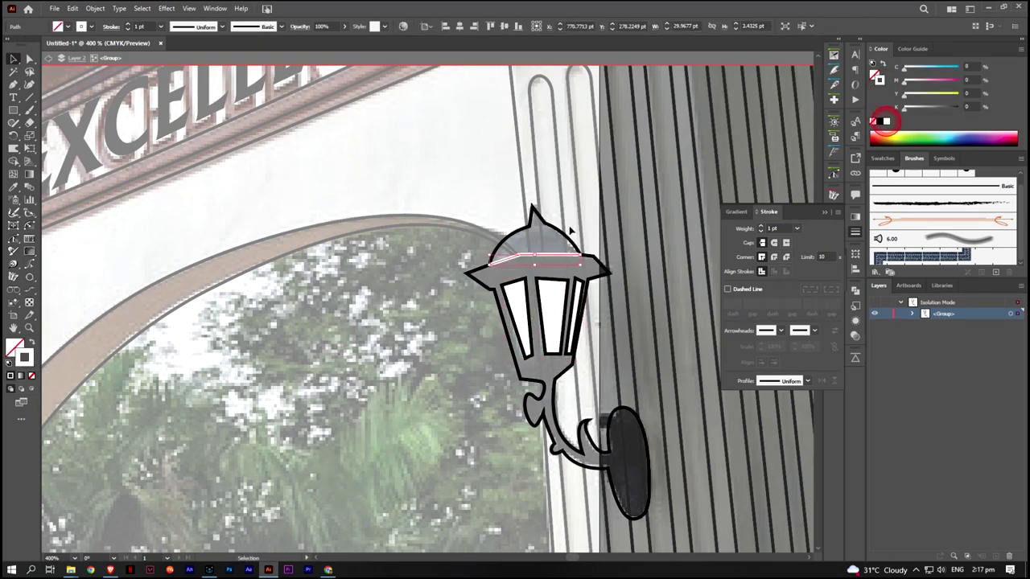
click(570, 231)
key(Escape)
key(ctrl+minus)
key(ctrl+minus)
key(ctrl+minus)
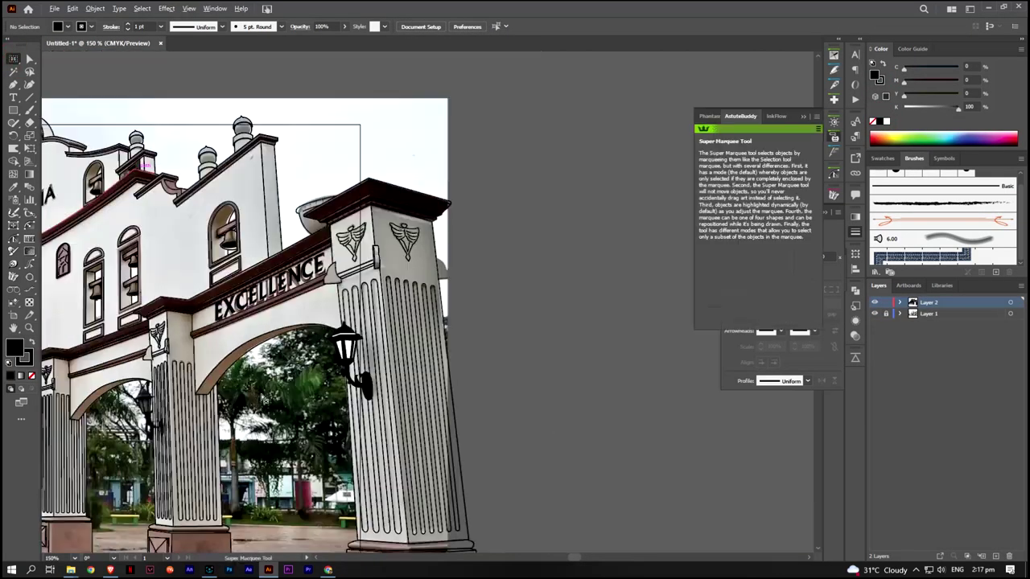
Duplicate the lantern onto the left pillar and shrink it to fit
drag(555, 250, 338, 298)
key(ctrl+plus)
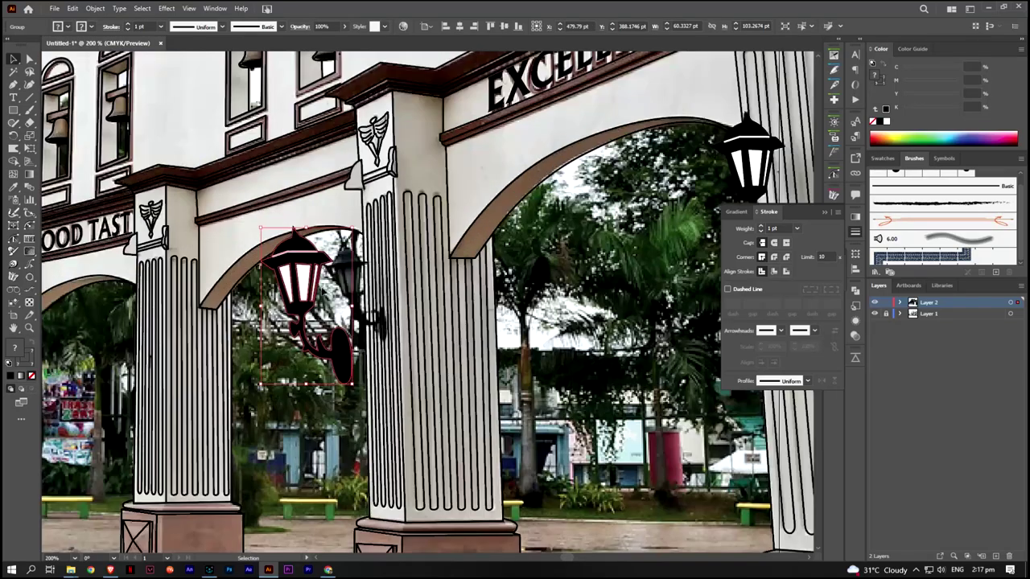
drag(260, 230, 270, 246)
drag(299, 281, 351, 270)
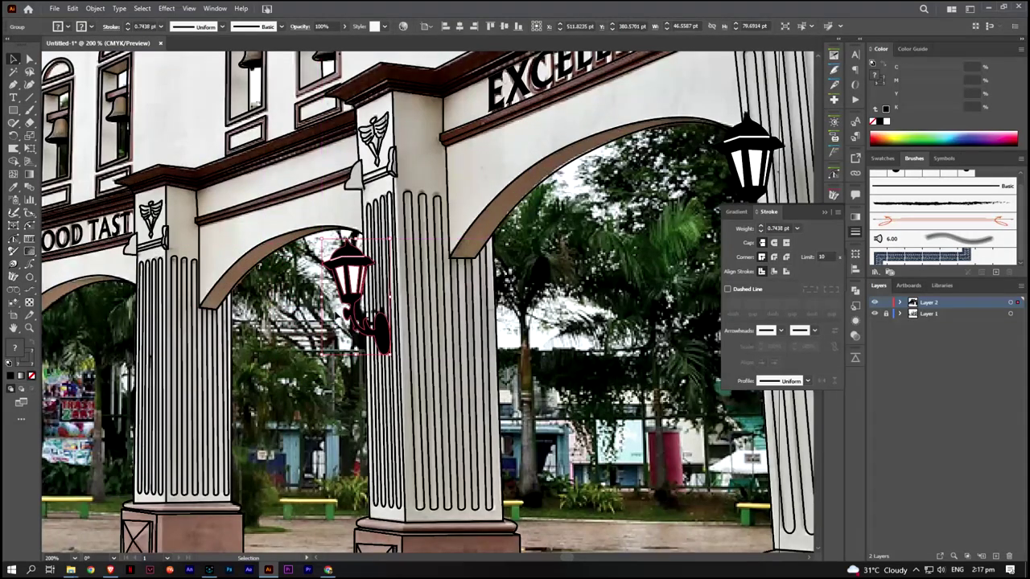
key(ctrl+minus)
Place a smaller lantern copy on the far-left pillar, scaled to its column
mouse_move(486, 362)
mouse_down()
mouse_move(221, 435)
mouse_move(193, 358)
mouse_up()
key(ctrl+plus)
key(ctrl+plus)
key(ctrl+plus)
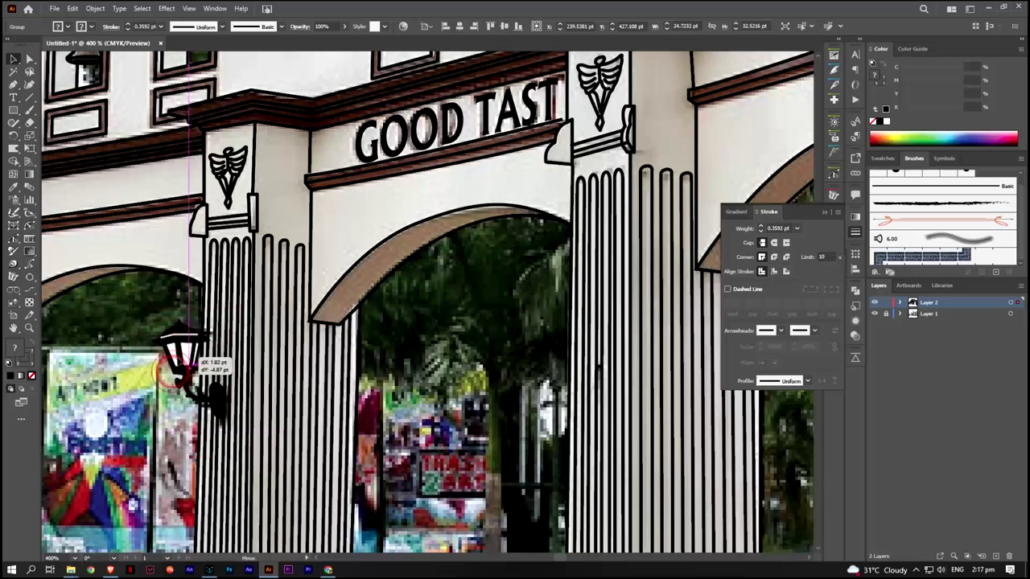
key(ctrl+minus)
key(ctrl+minus)
key(ctrl+minus)
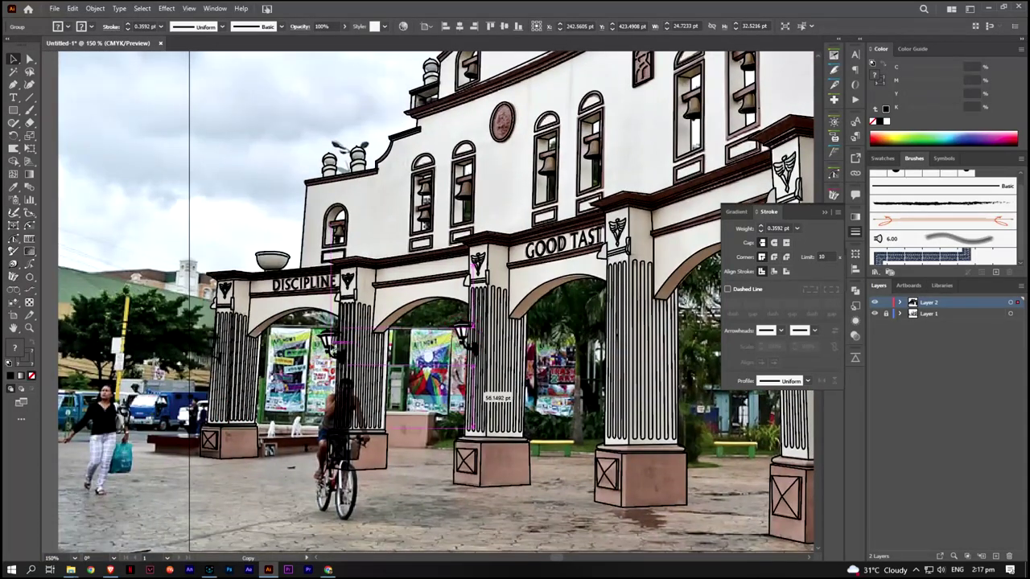
key(ctrl+plus)
key(ctrl+plus)
key(ctrl+plus)
drag(370, 378, 389, 412)
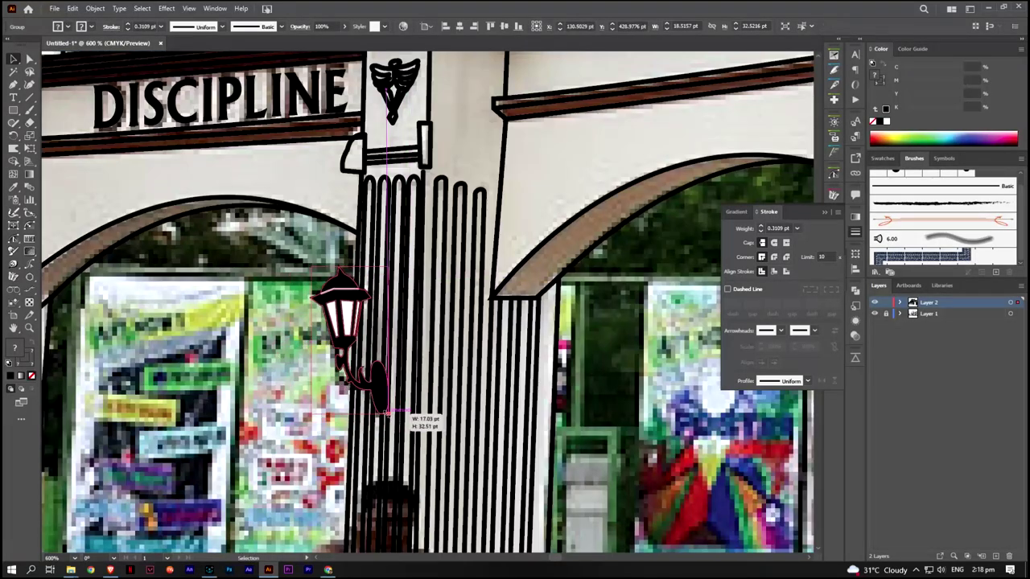
key(ctrl+minus)
key(ctrl+minus)
key(ctrl+minus)
mouse_move(311, 368)
mouse_down()
mouse_move(226, 348)
mouse_move(336, 254)
mouse_move(342, 269)
mouse_up()
key(ctrl+plus)
key(ctrl+plus)
key(ctrl+plus)
key(ctrl+minus)
key(ctrl+minus)
key(ctrl+minus)
key(ctrl+plus)
key(ctrl+plus)
key(ctrl+plus)
key(ctrl+shift+a)
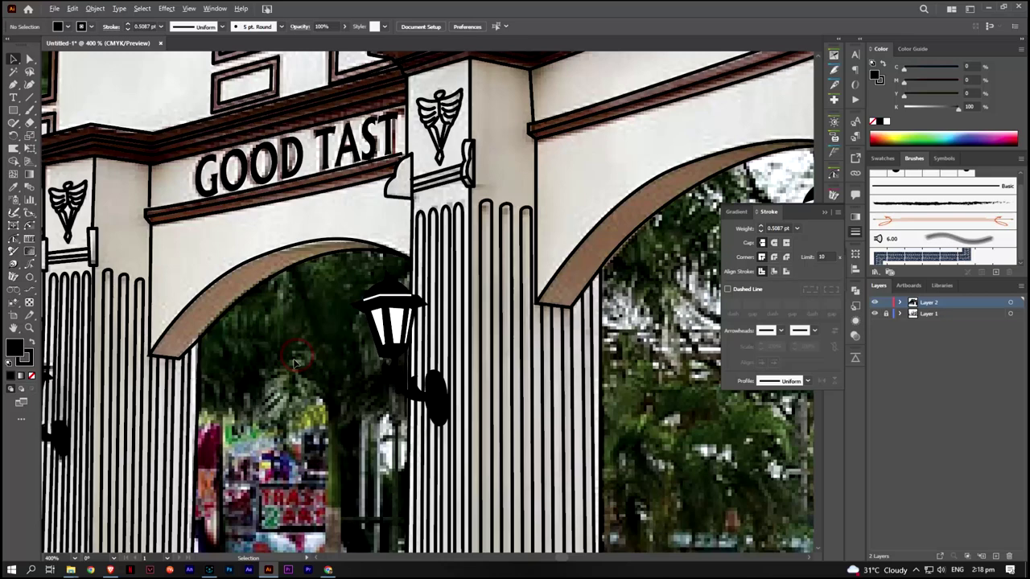
Hide the reference photo layer and review the finished line art
key(ctrl+0)
click(874, 313)
key(ctrl+plus)
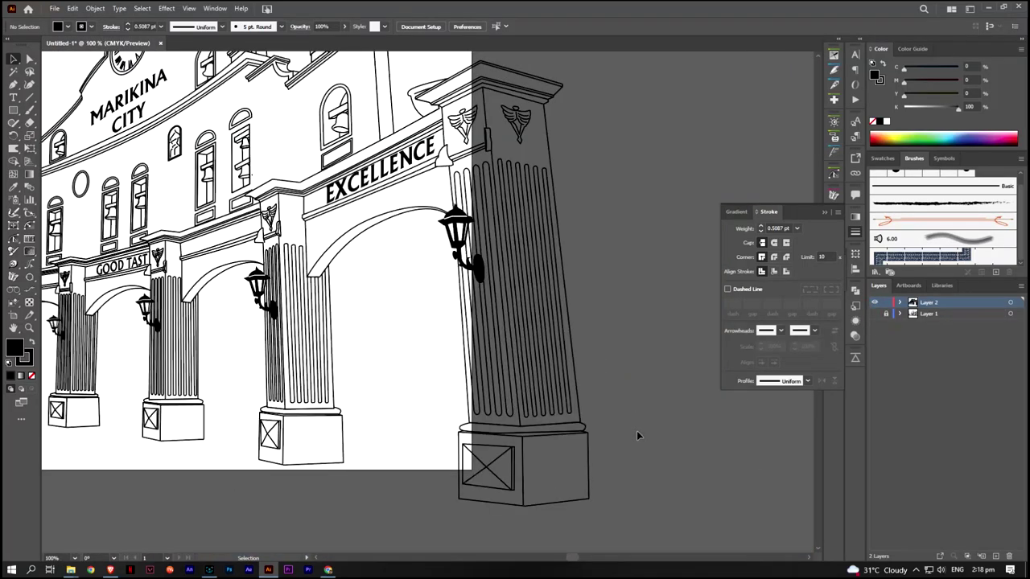
key(ctrl+minus)
drag(674, 469, 360, 494)
key(ctrl+shift+a)
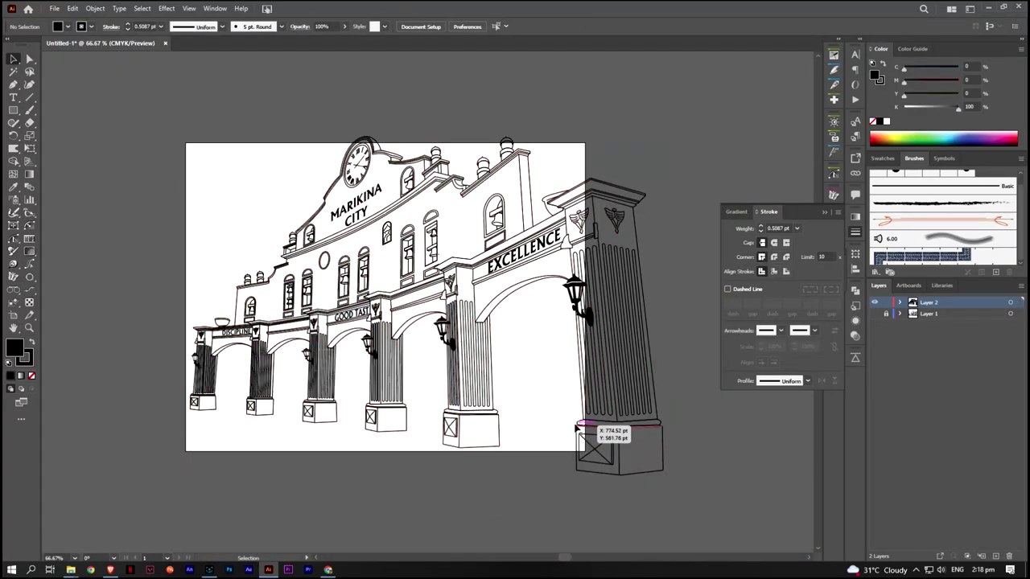